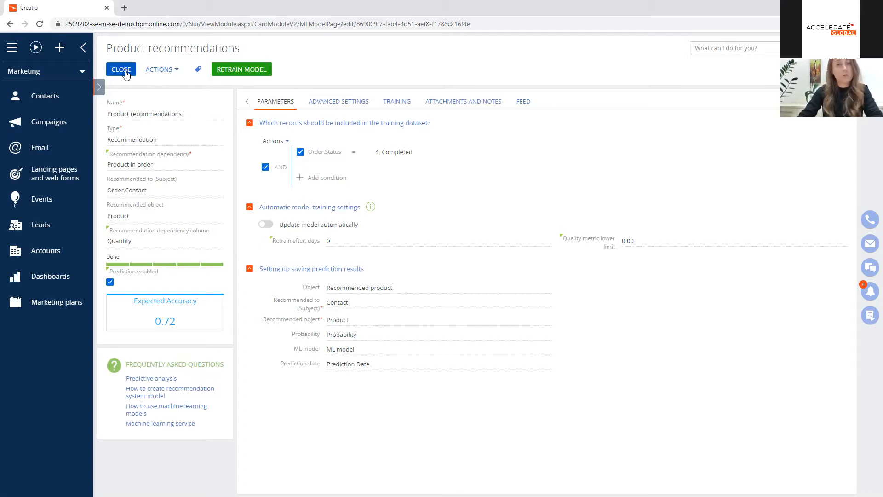
Step: Open the Product recommendation process from the process library and examine the settings of its Predict data element
left_click(125, 73)
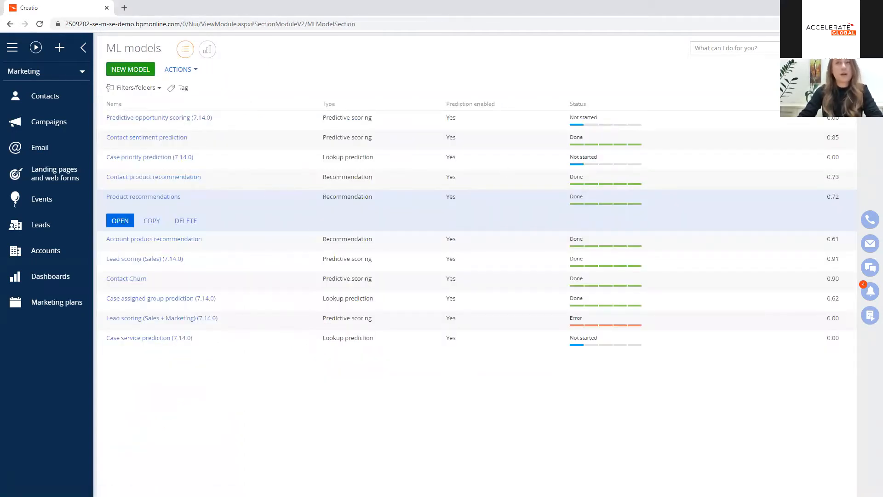
left_click(869, 72)
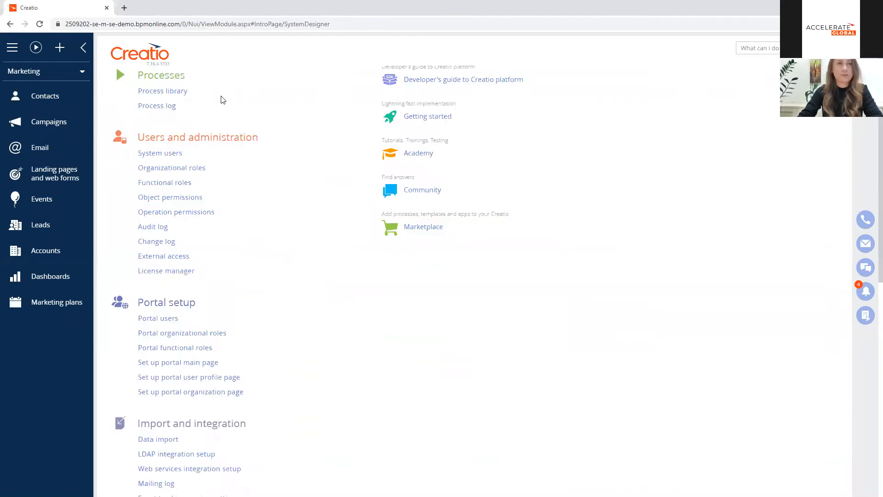
left_click(170, 92)
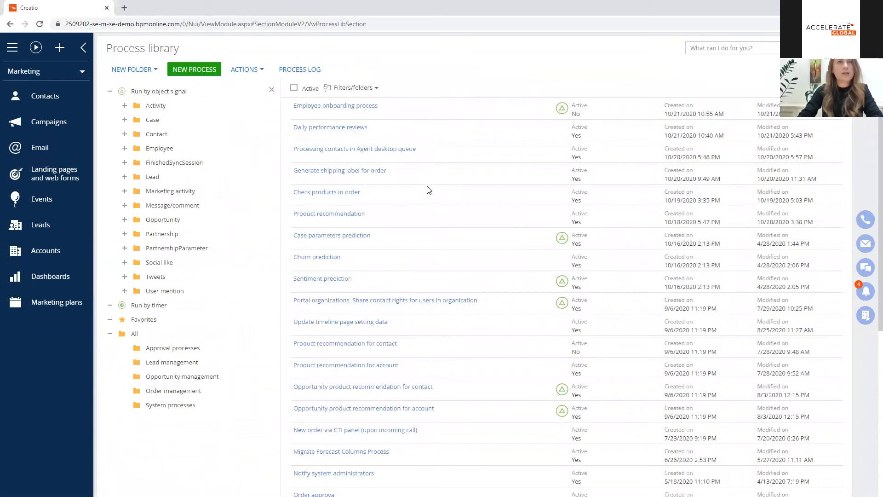
left_click(404, 217)
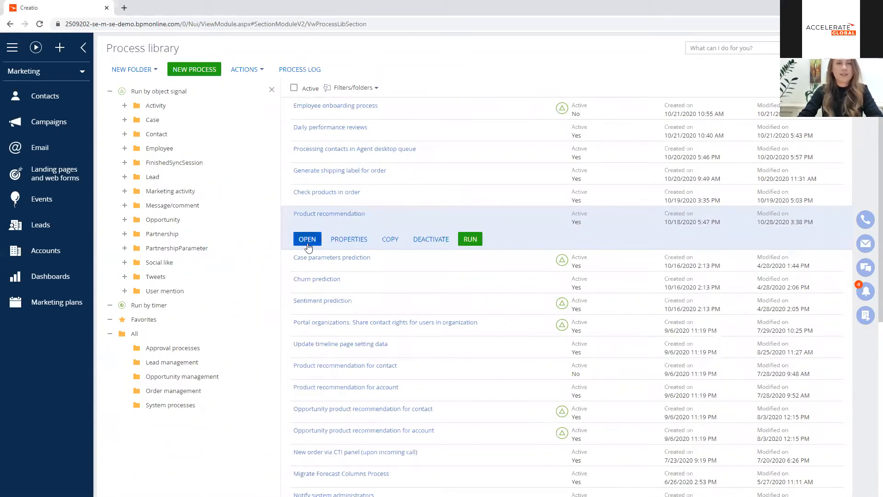
left_click(307, 239)
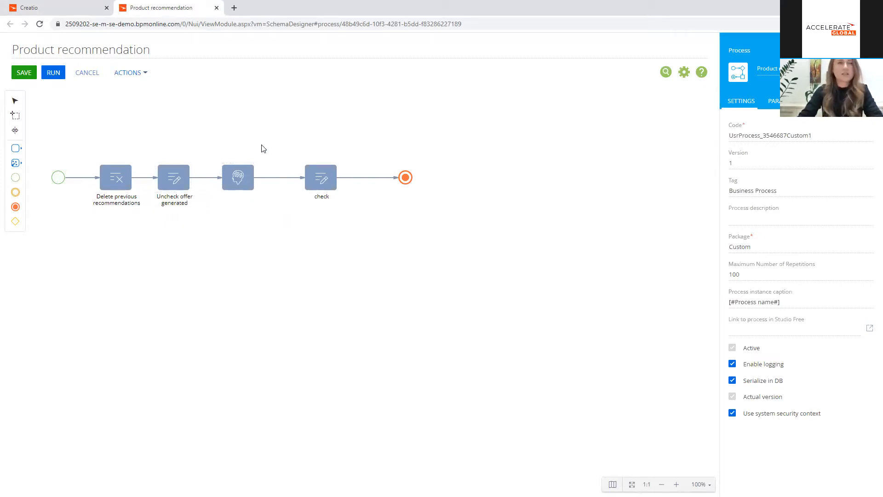
left_click(239, 183)
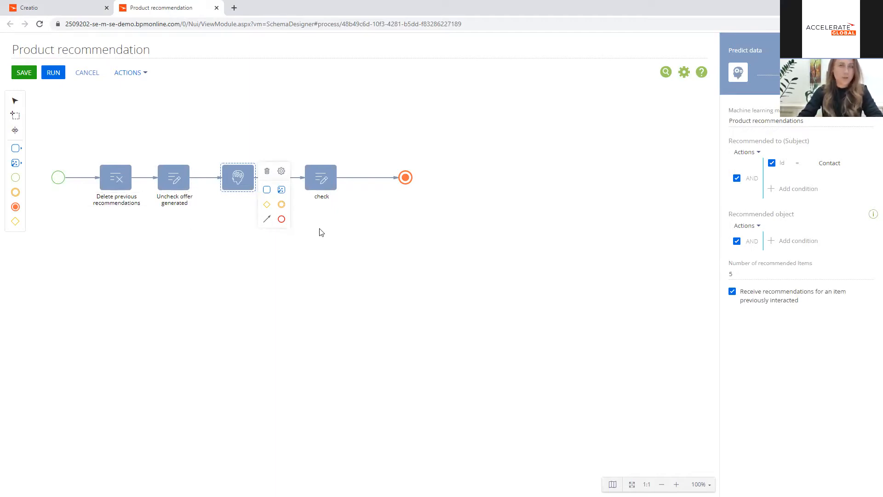
Step: Create a new marketing campaign named "Recommended products" and save the record
left_click(90, 12)
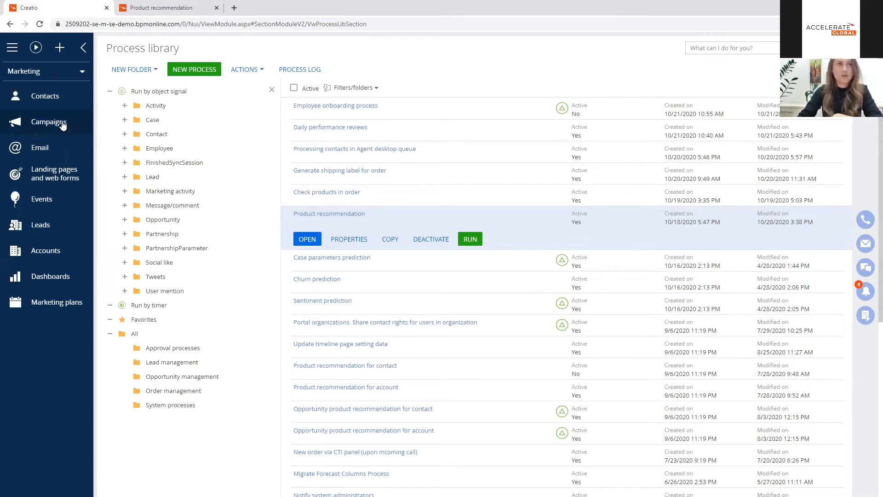
left_click(55, 124)
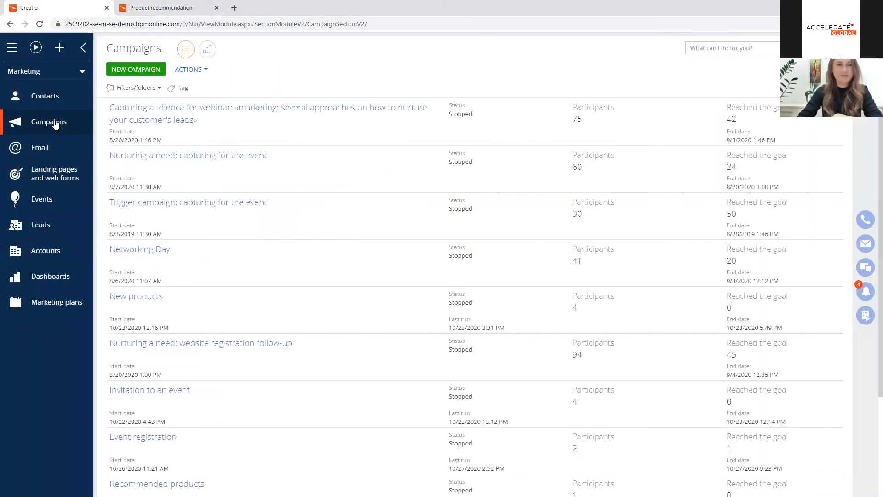
left_click(146, 72)
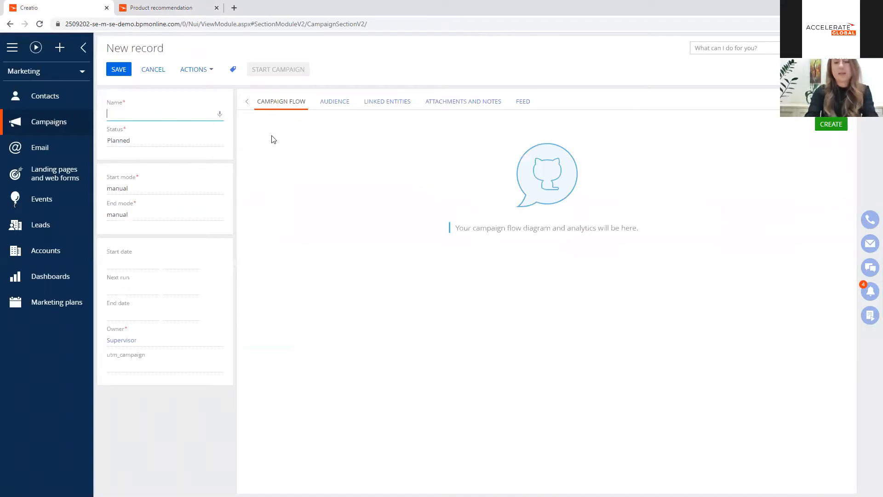
type("Recommended produ")
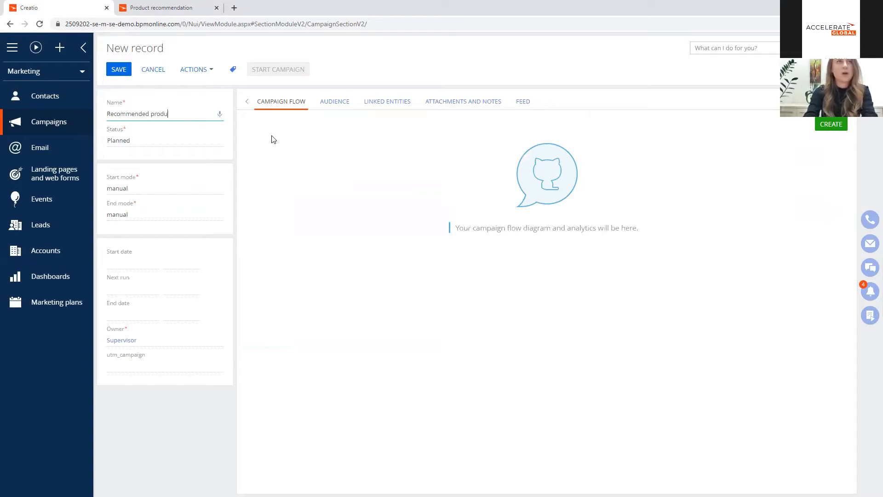
left_click(329, 137)
left_click(119, 69)
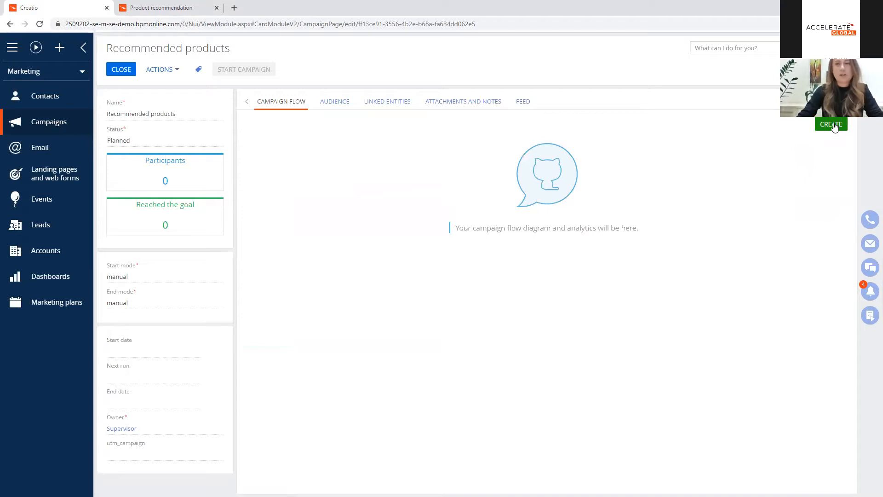
Step: Start creating the campaign's flow diagram and set the default campaign execution interval to 15 minutes
left_click(831, 124)
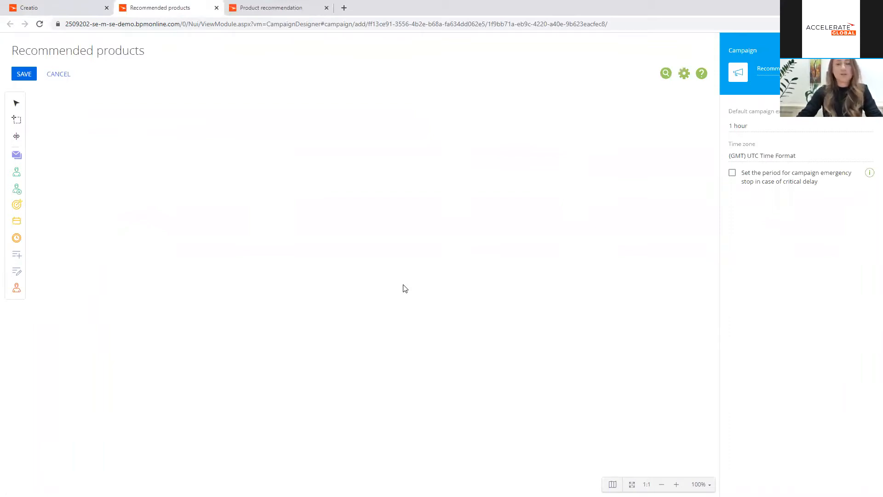
left_click(777, 126)
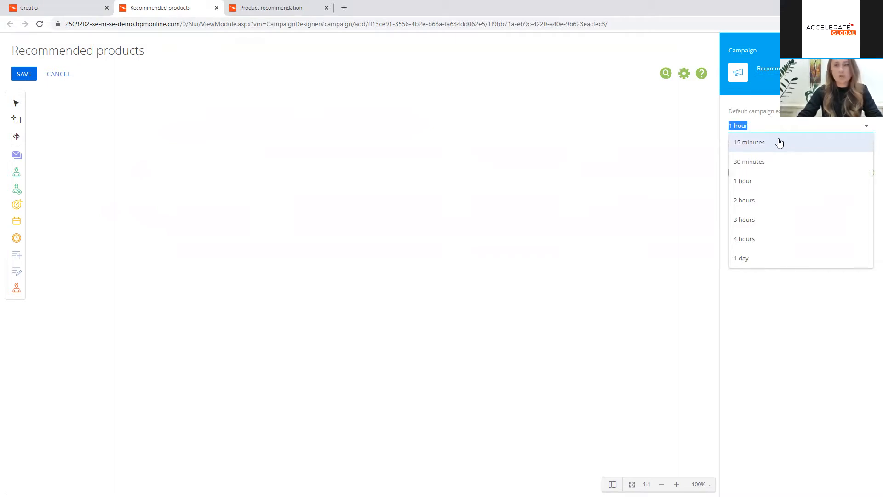
left_click(779, 143)
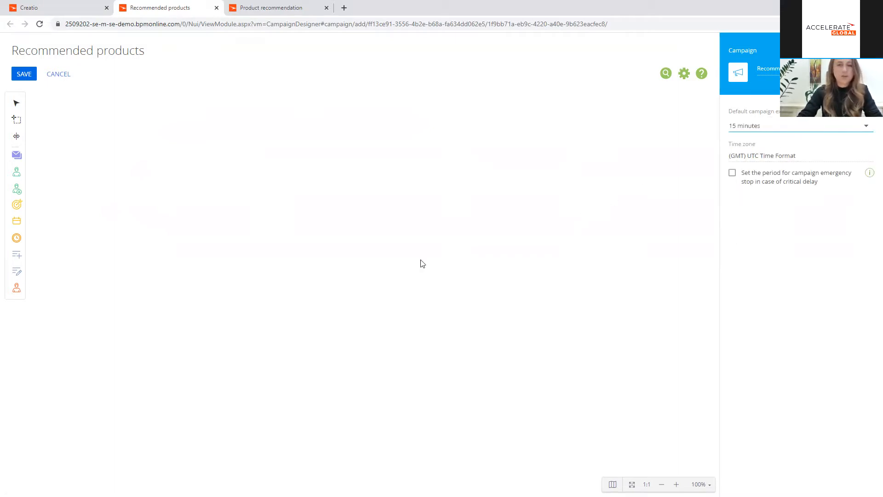
left_click(367, 248)
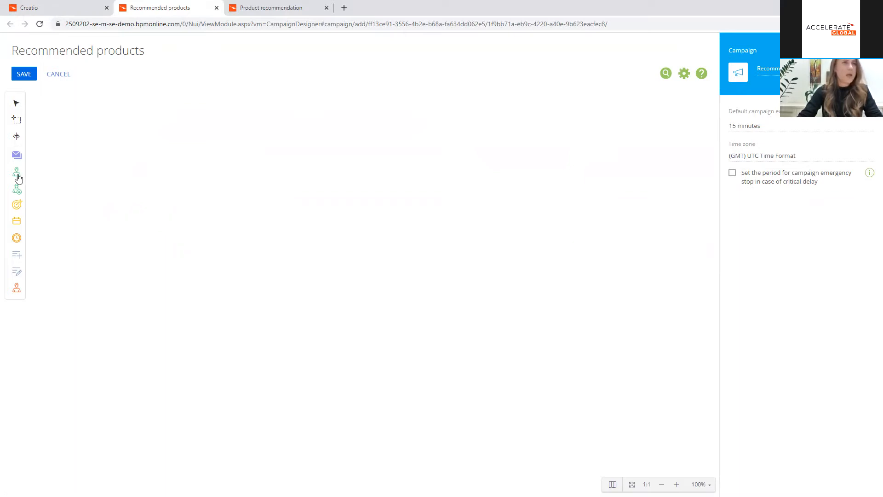
Step: Add an audience element named "Recommended offers generated" that takes contacts from the "Recommended products generated" folder
left_click_drag(18, 177, 99, 203)
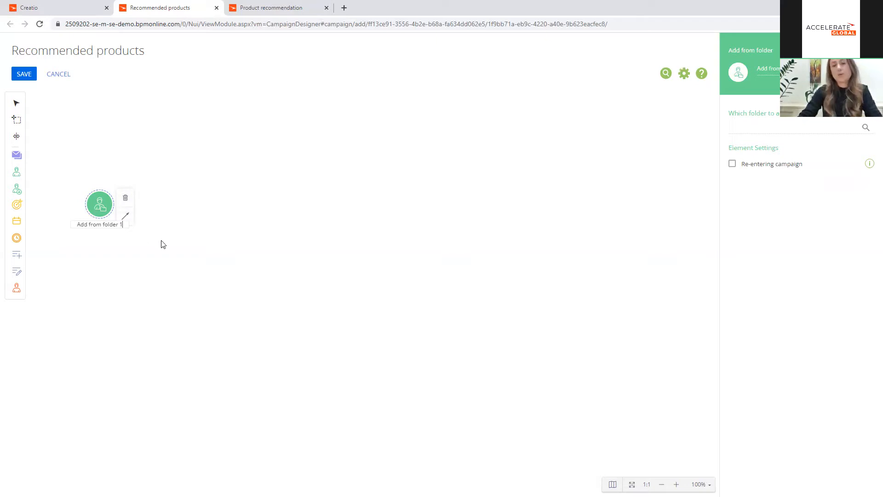
left_click(753, 68)
type("Recomm")
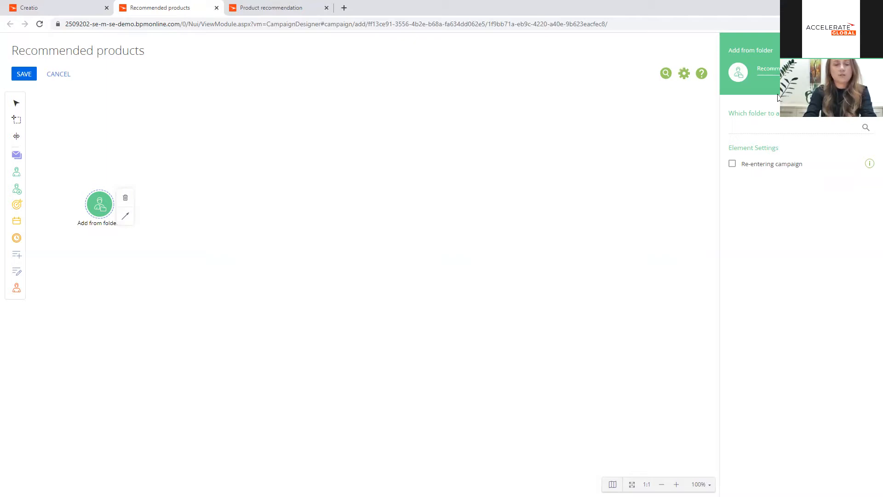
left_click(764, 127)
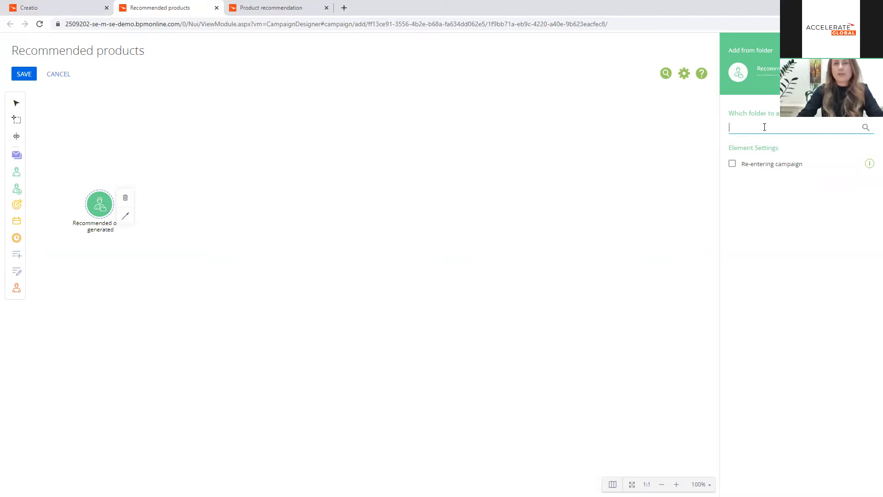
left_click(866, 128)
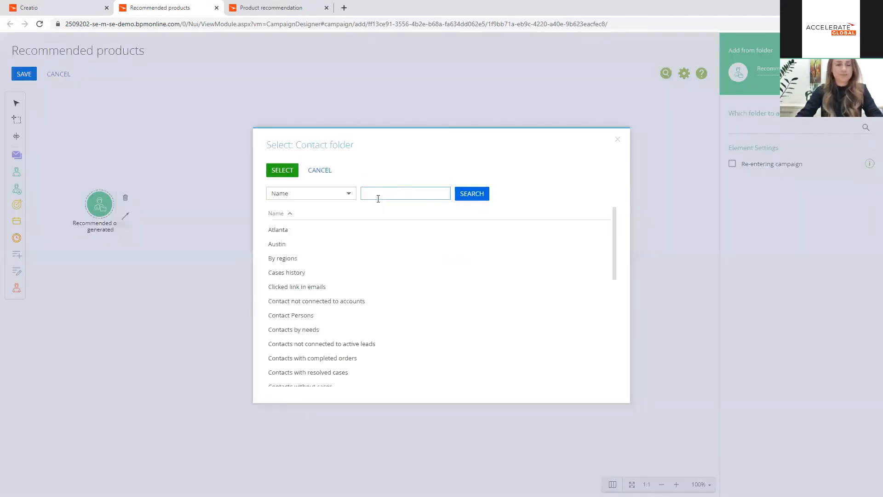
type("reco")
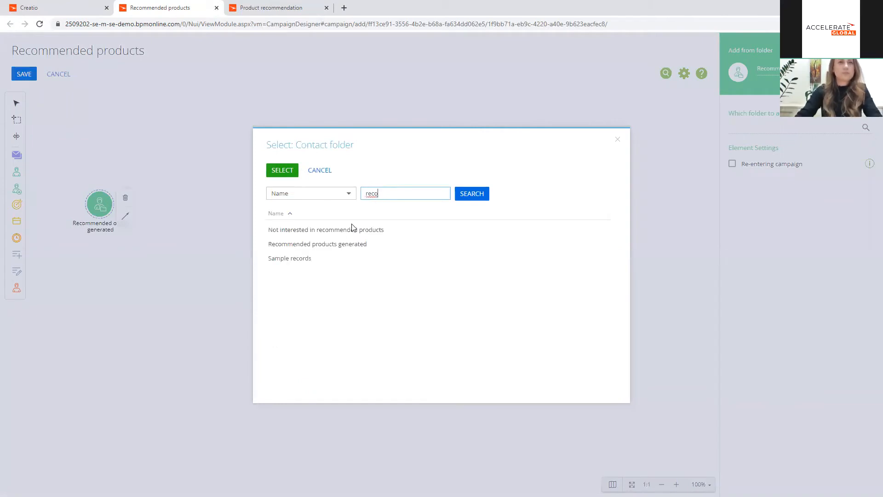
double_click(354, 248)
left_click(393, 244)
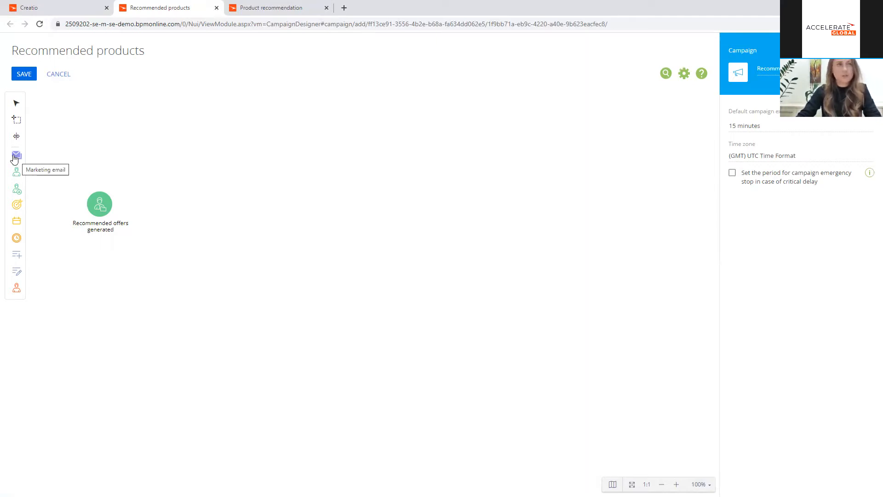
Step: Place a Marketing email element beside the audience element and connect the audience element to it
left_click_drag(17, 160, 191, 213)
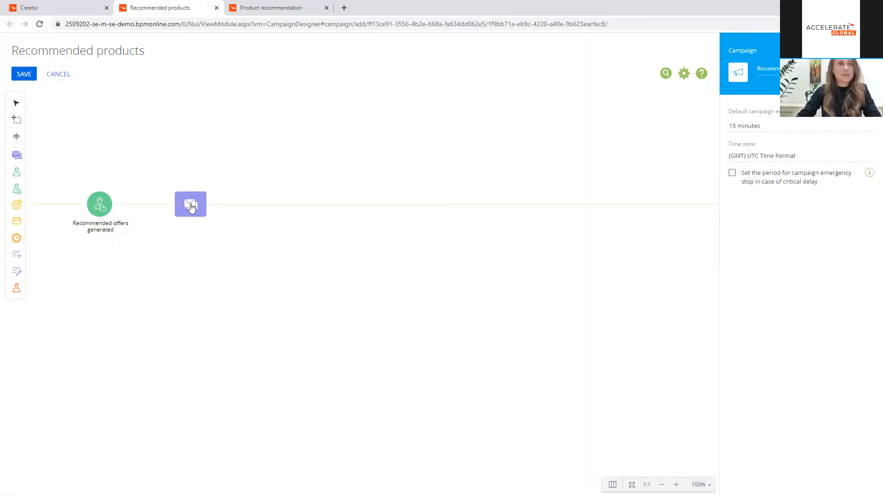
left_click(105, 205)
left_click_drag(125, 215, 173, 203)
left_click(183, 271)
Step: Assign the "Recommended products" trigger email to the marketing email element and rename the element "Recommended products"
left_click(195, 200)
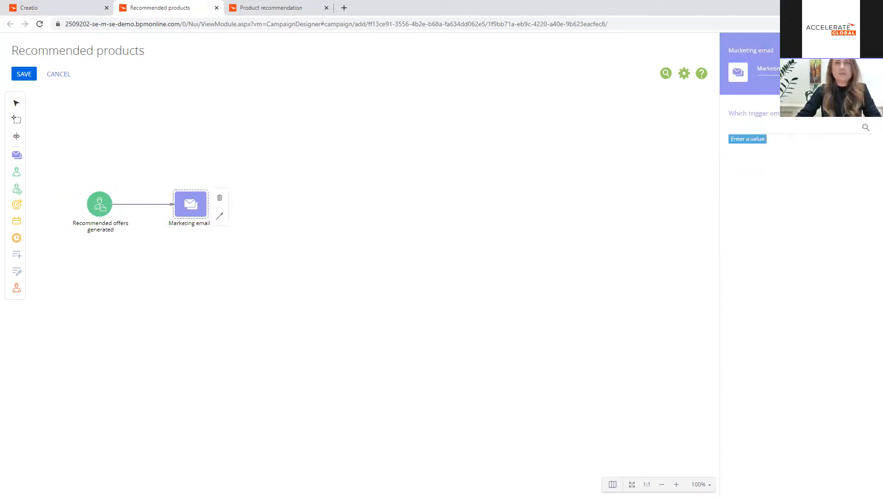
left_click(865, 131)
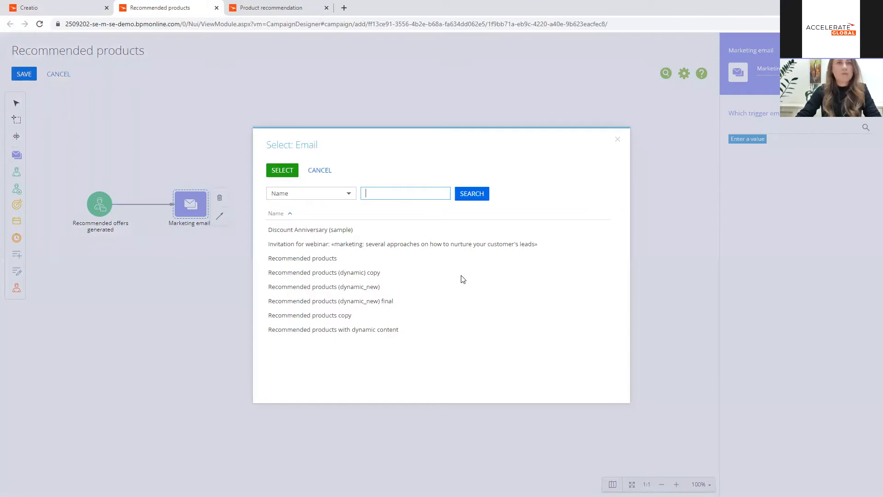
left_click(331, 260)
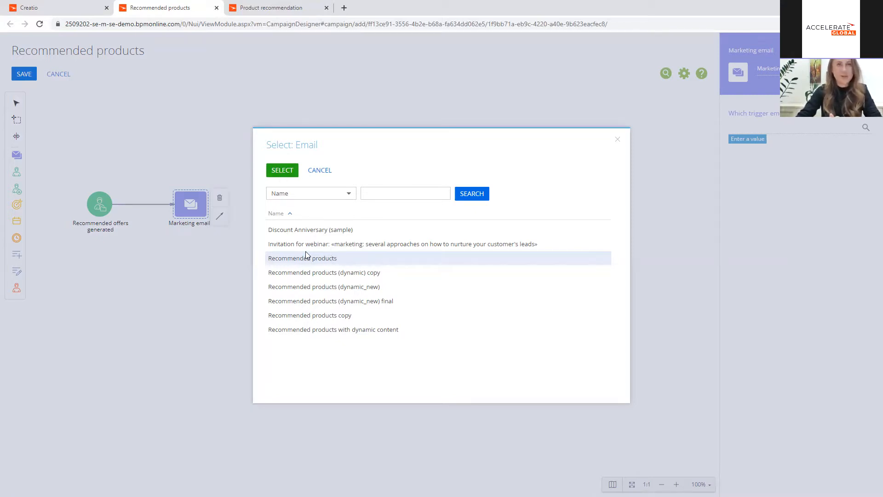
left_click(282, 170)
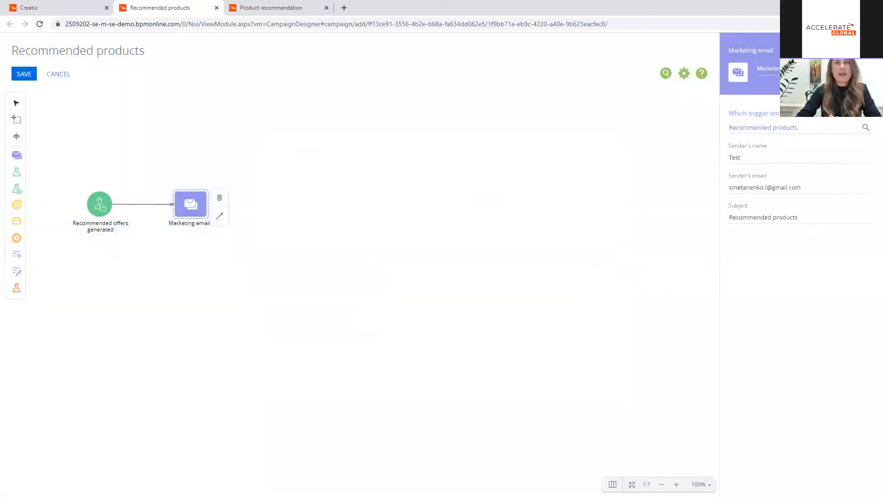
left_click_drag(804, 68, 756, 70)
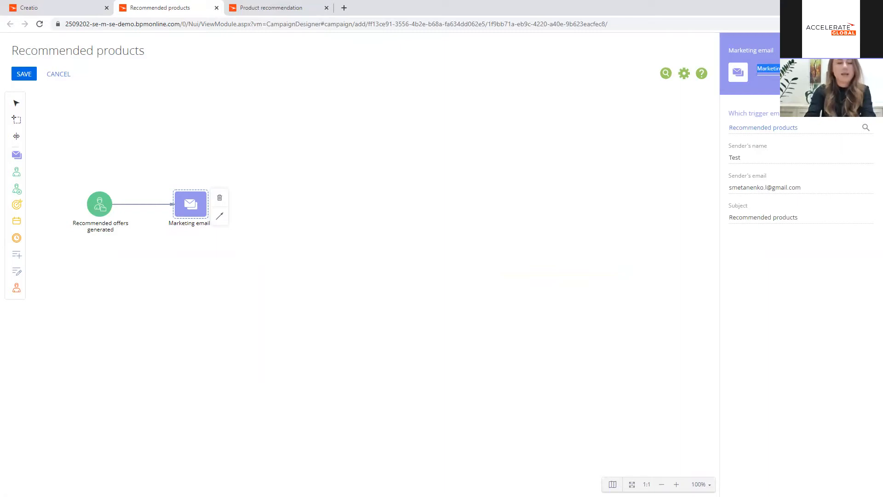
type("Recomm")
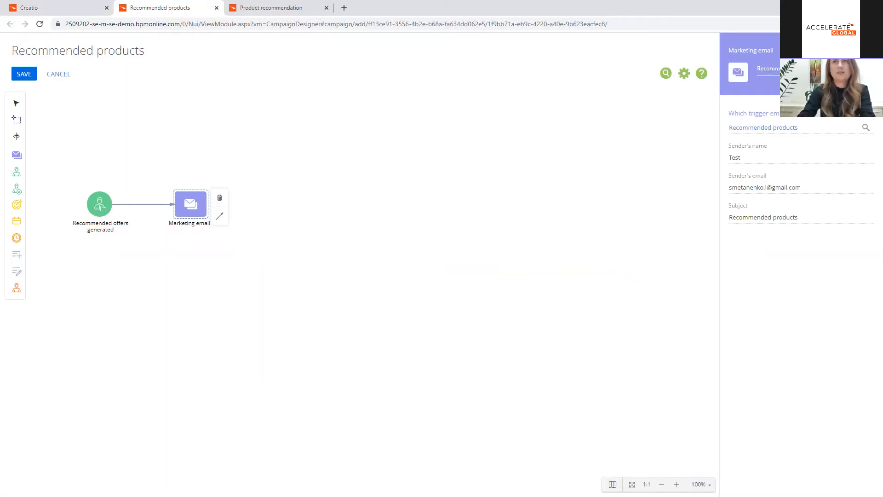
left_click(395, 182)
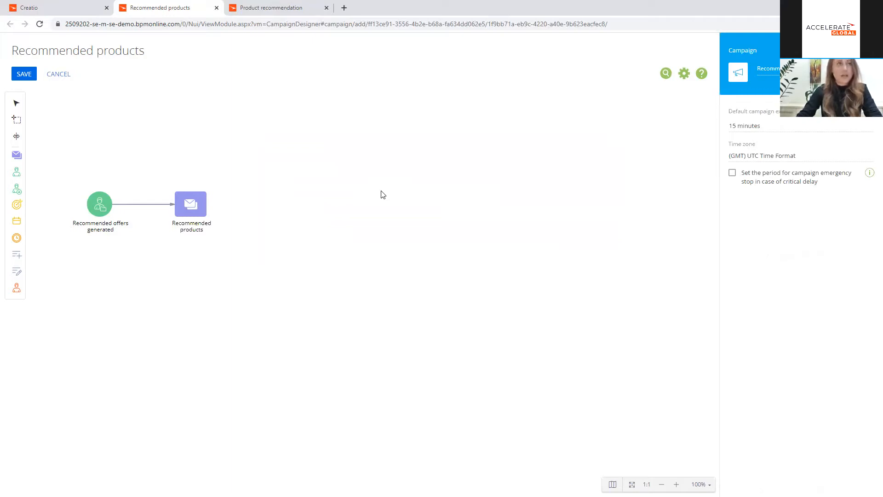
left_click(193, 212)
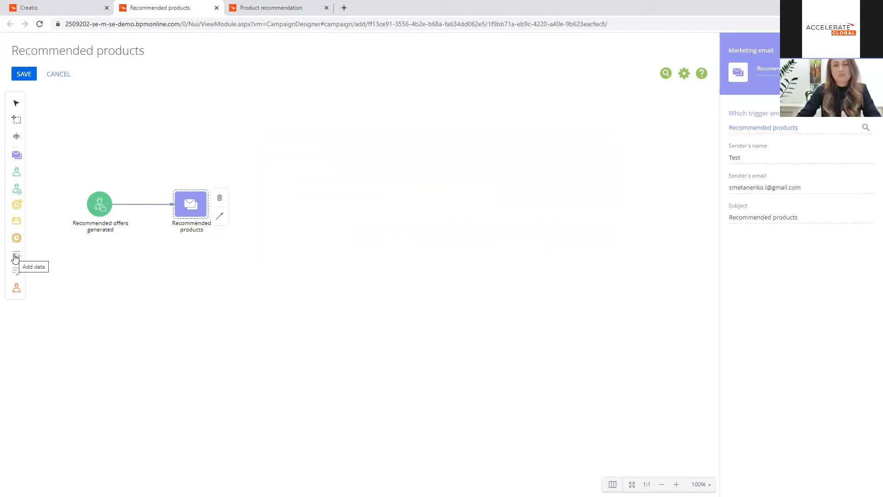
Step: Place an Add data element beyond the email element, name it "Create Lead", and set its object to Lead
left_click_drag(15, 257, 299, 206)
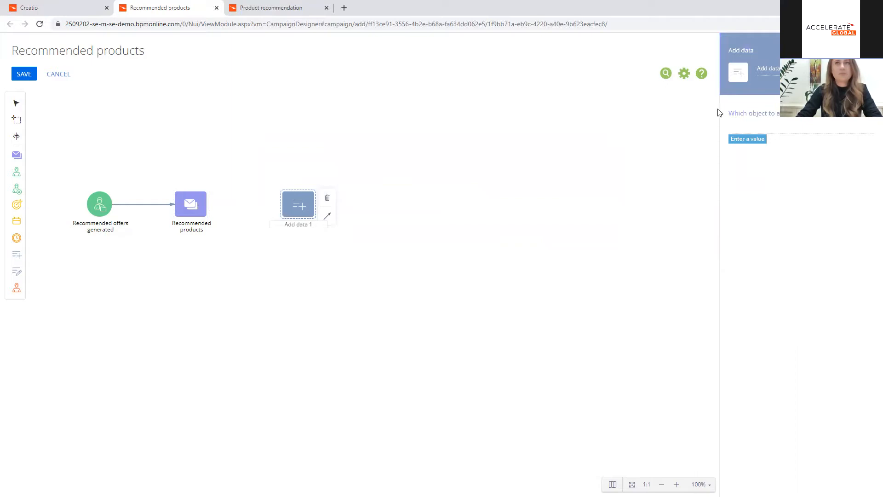
type("Create Le")
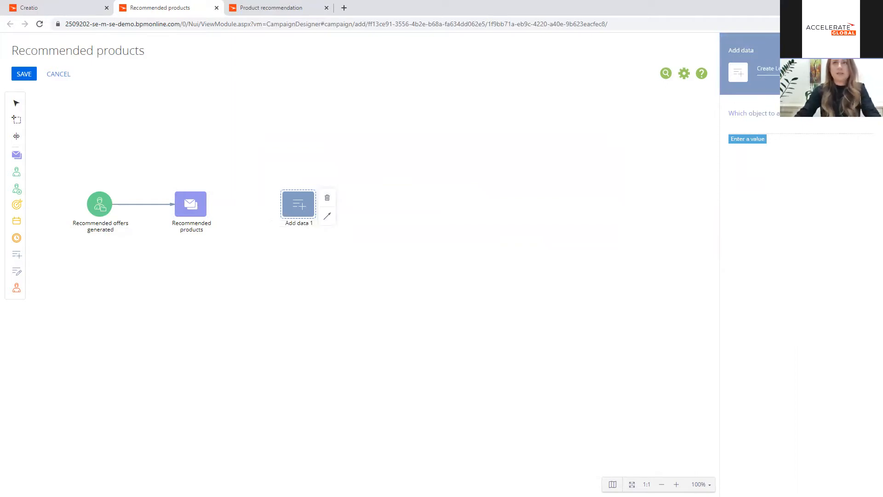
left_click(747, 138)
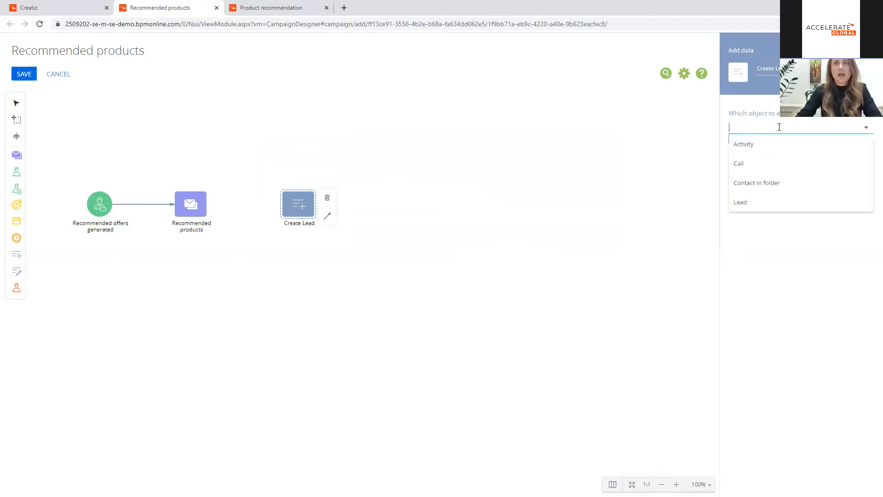
left_click(751, 202)
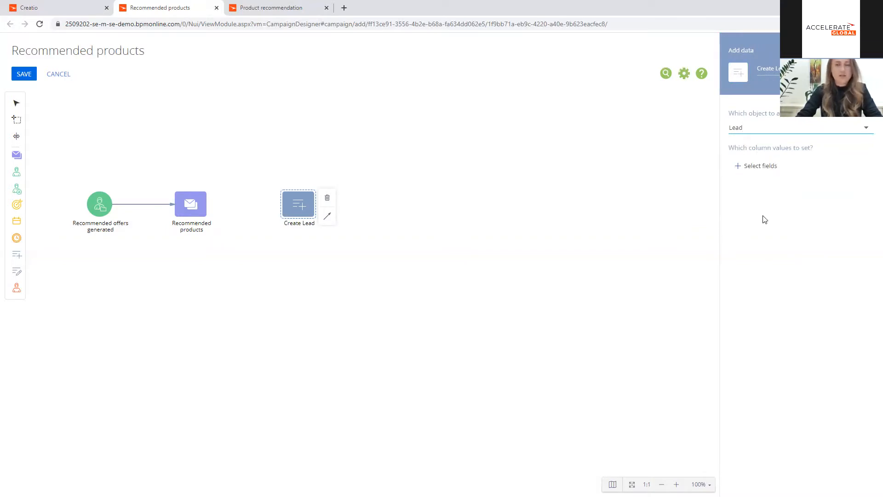
Step: Open the column selection for the new Lead and choose the Account and Contact name columns
left_click(760, 167)
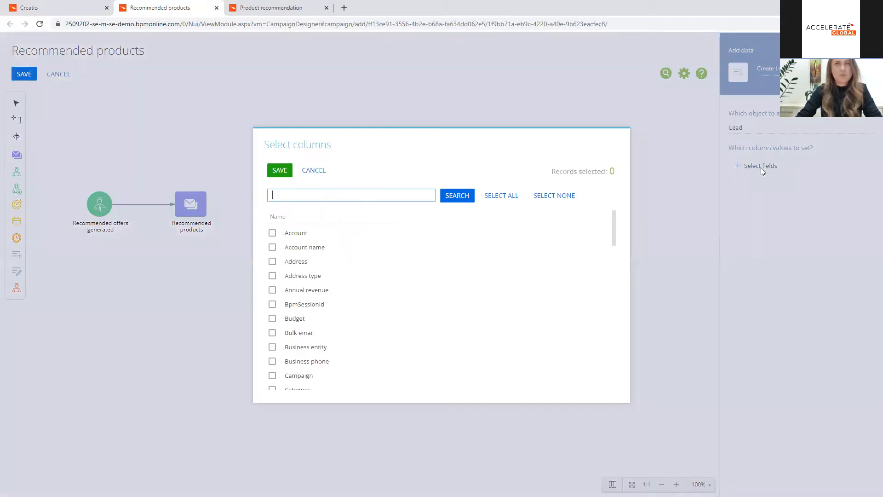
left_click(273, 233)
scroll(367, 304, "down", 1)
scroll(368, 305, "down", 1)
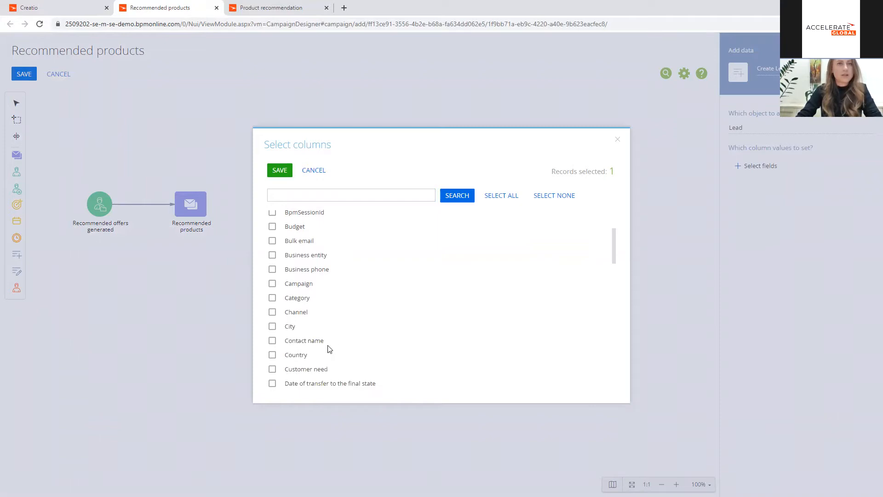
left_click(334, 340)
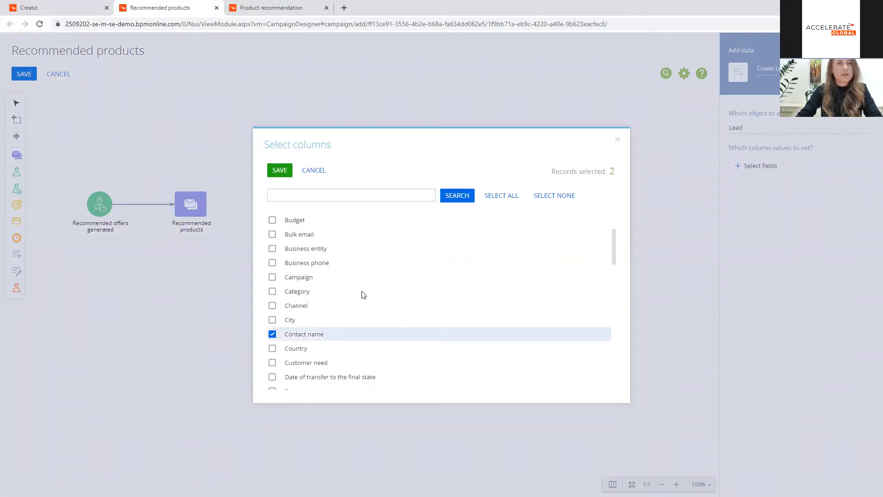
Step: Find the Mobile phone column with the search term "phone" and add it to the selected Lead columns
scroll(363, 294, "down", 2)
scroll(362, 293, "down", 2)
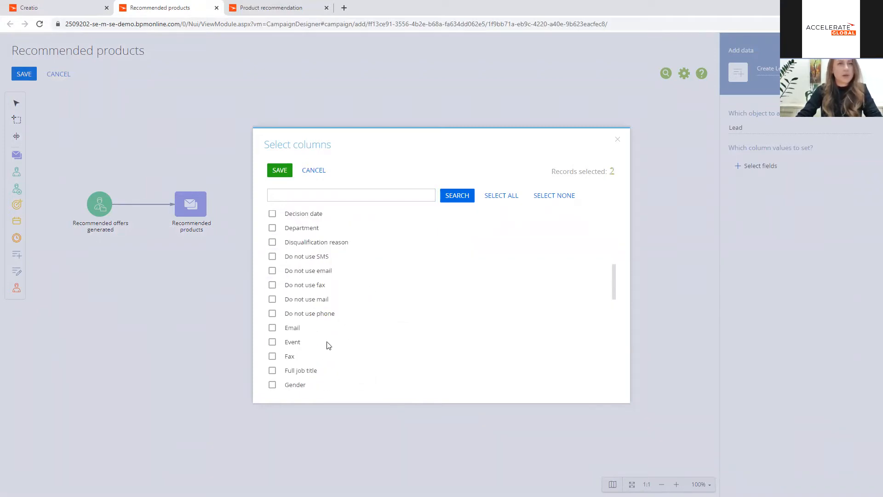
scroll(352, 323, "down", 1)
scroll(352, 323, "down", 4)
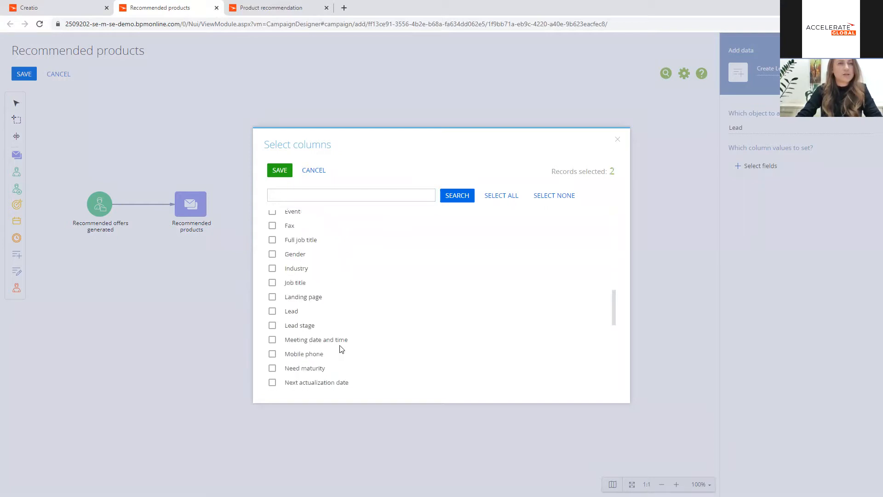
left_click(331, 195)
type("phone")
key("Return")
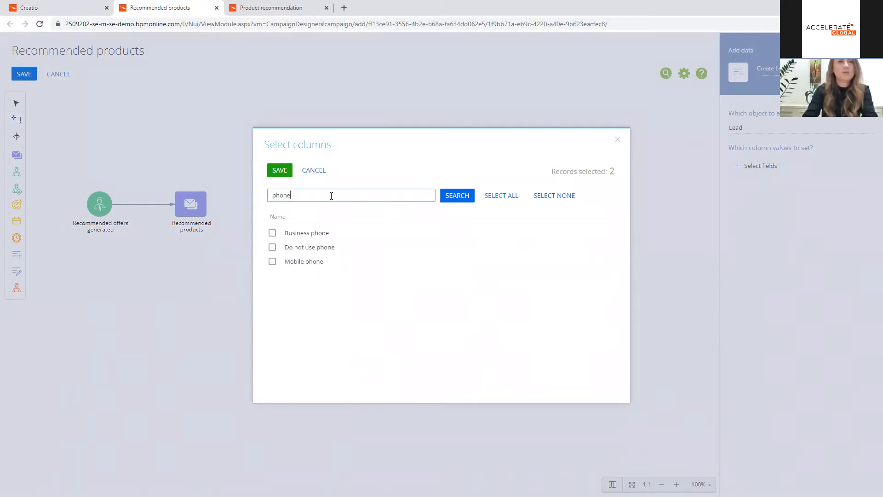
left_click(307, 263)
Step: Search for and select the Email and Customer need columns, and save the Lead column selection
left_click_drag(304, 194, 251, 192)
type("email")
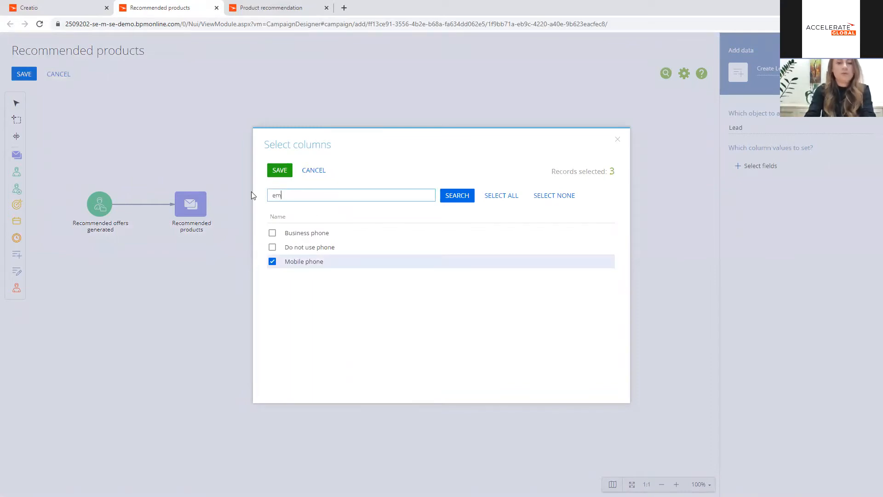
key("Return")
left_click(272, 261)
double_click(302, 193)
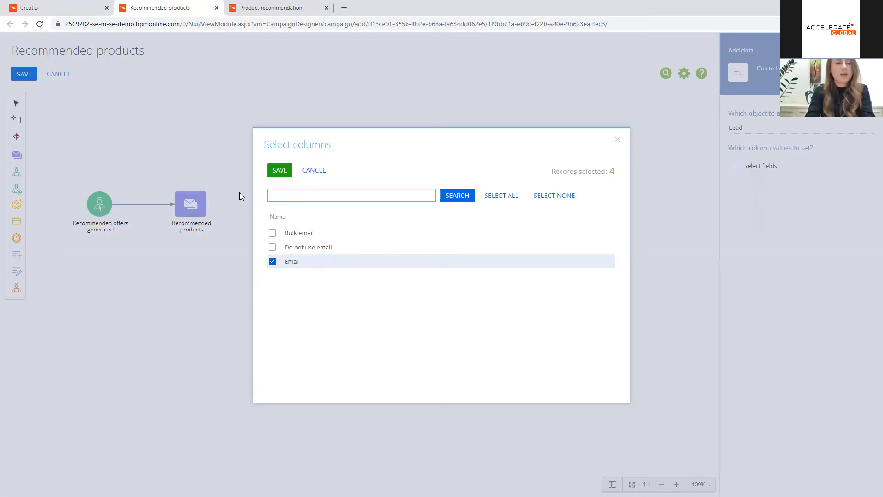
type("customer")
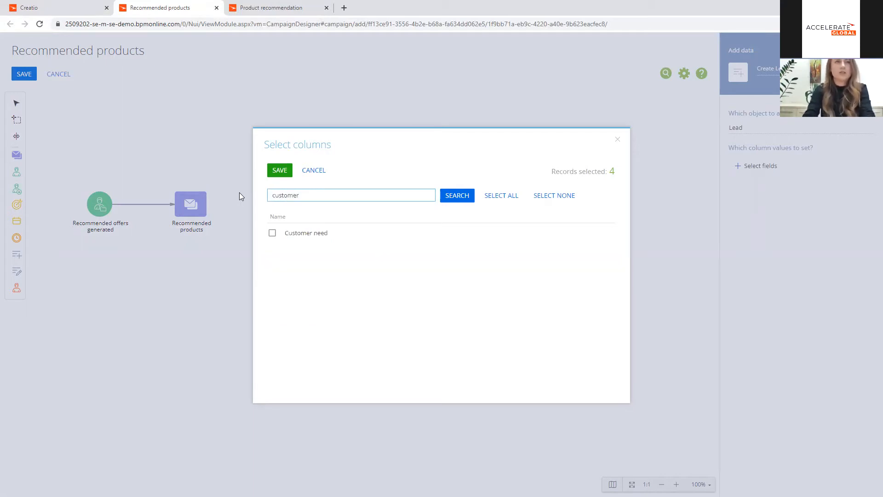
left_click(307, 233)
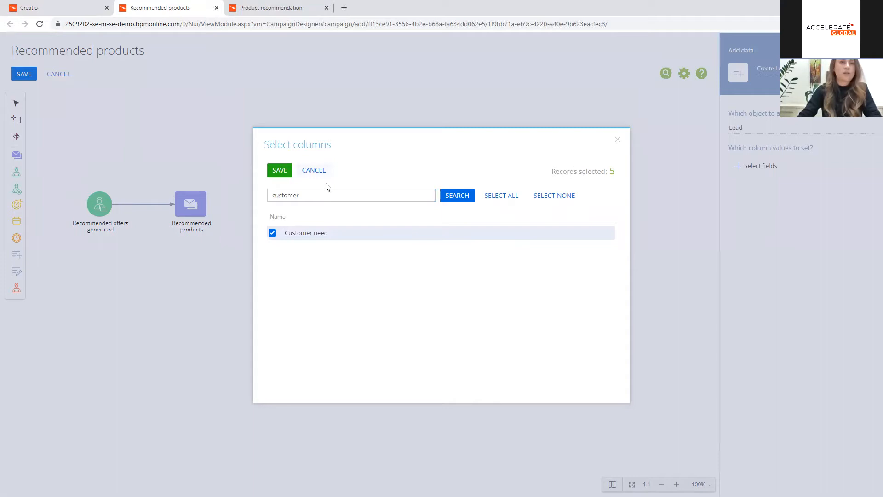
left_click(282, 170)
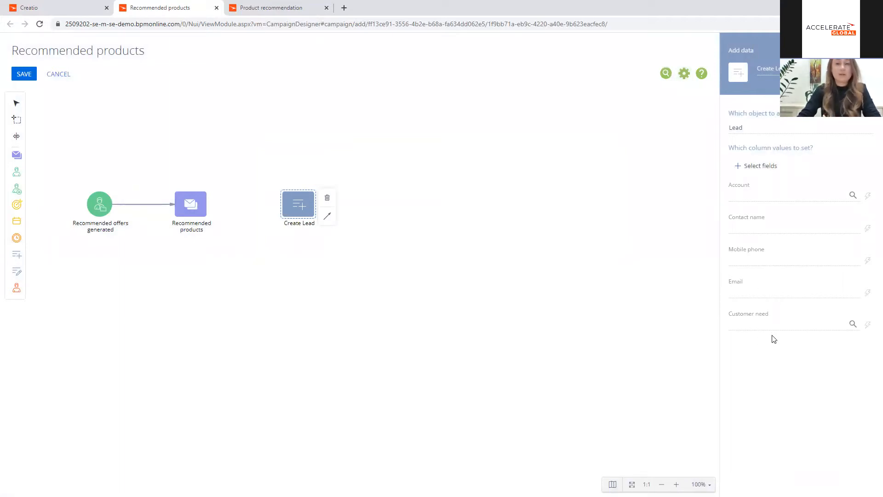
Step: Fill the Lead's Account with the Contact account macro and its Contact name with the Contact name macro
left_click(867, 196)
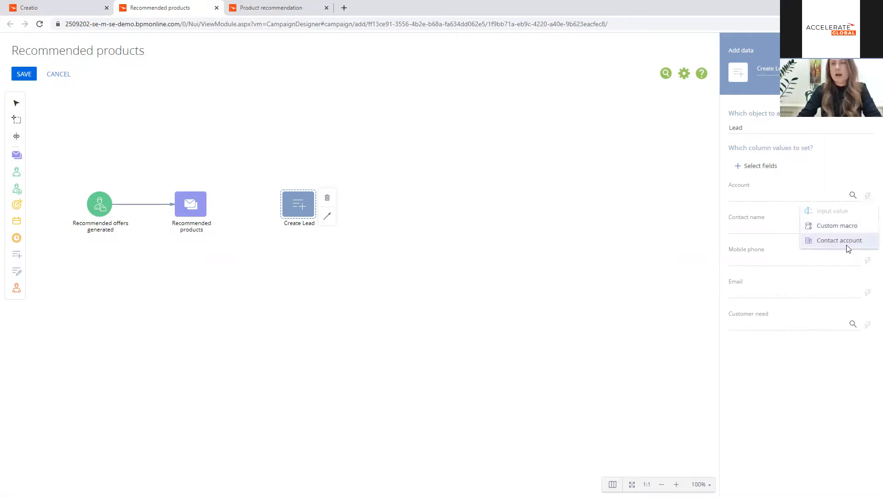
left_click(834, 241)
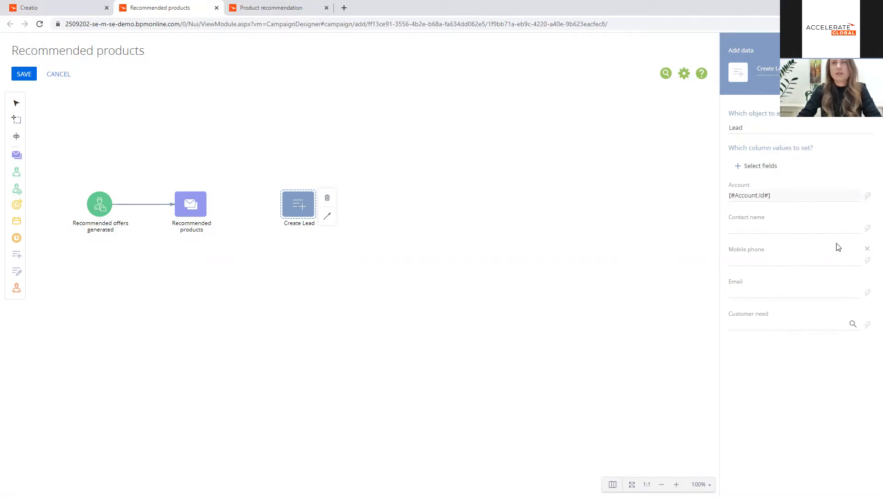
left_click(868, 235)
left_click(853, 258)
Step: Set the Lead's Mobile phone to a custom macro based on the contact's Mobile phone column
left_click(867, 261)
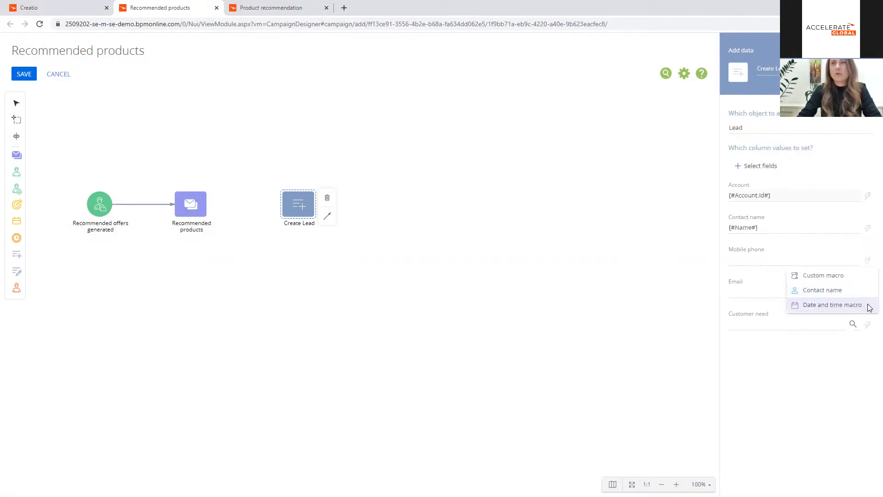
left_click(854, 276)
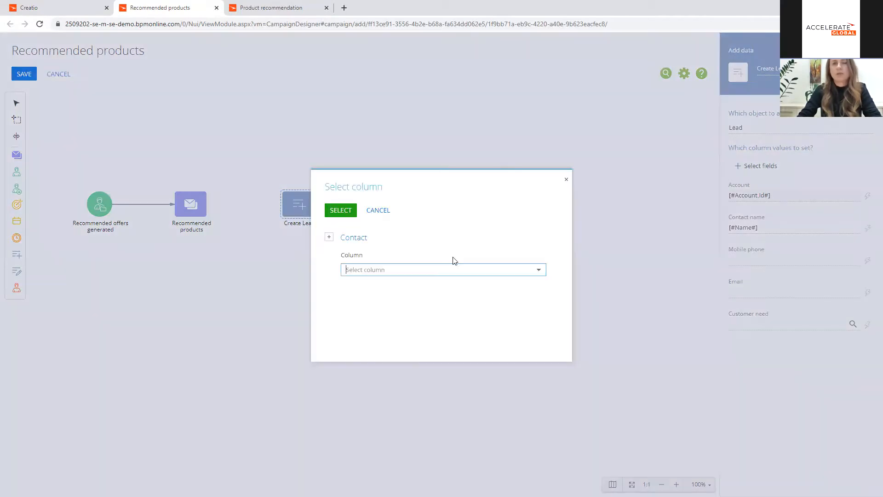
left_click(394, 271)
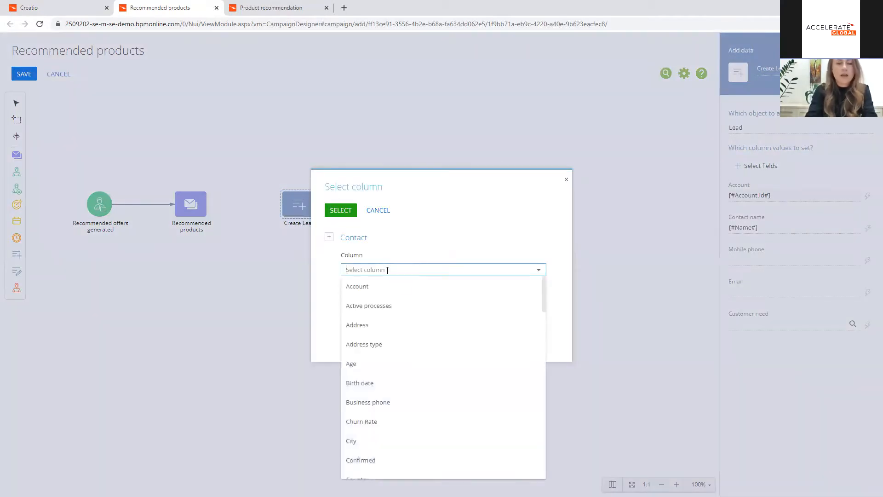
type("mo")
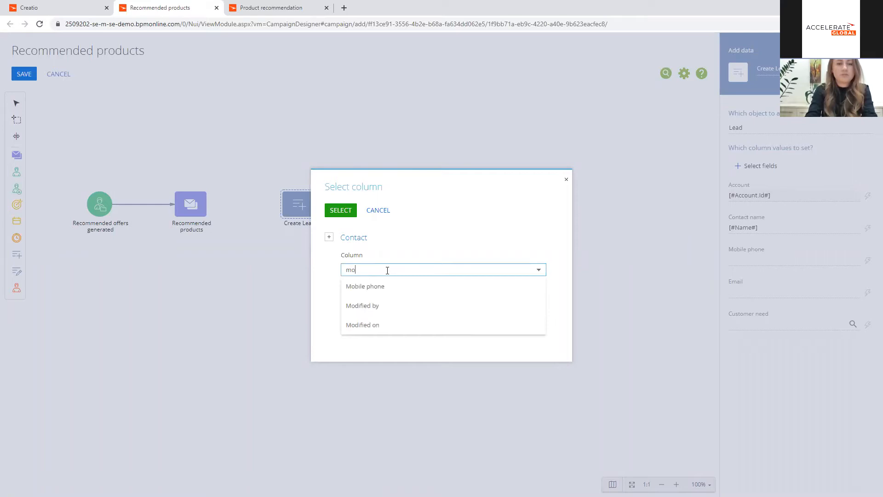
left_click(360, 288)
left_click(345, 211)
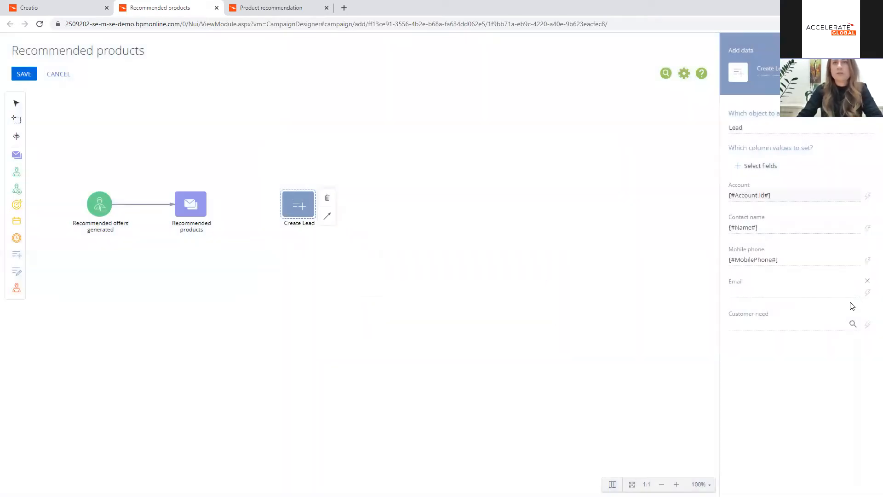
Step: Set the Lead's Email to a custom macro based on the contact's Email column
left_click(866, 293)
left_click(819, 305)
type("ema")
left_click(395, 288)
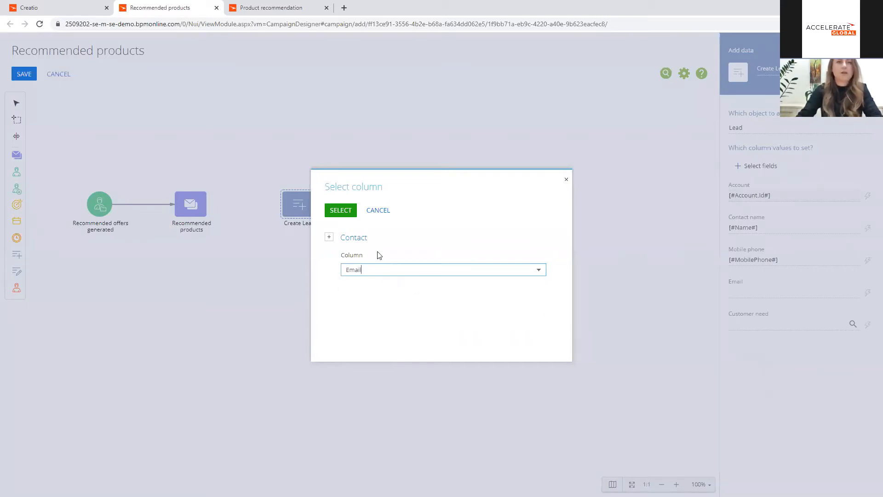
left_click(348, 211)
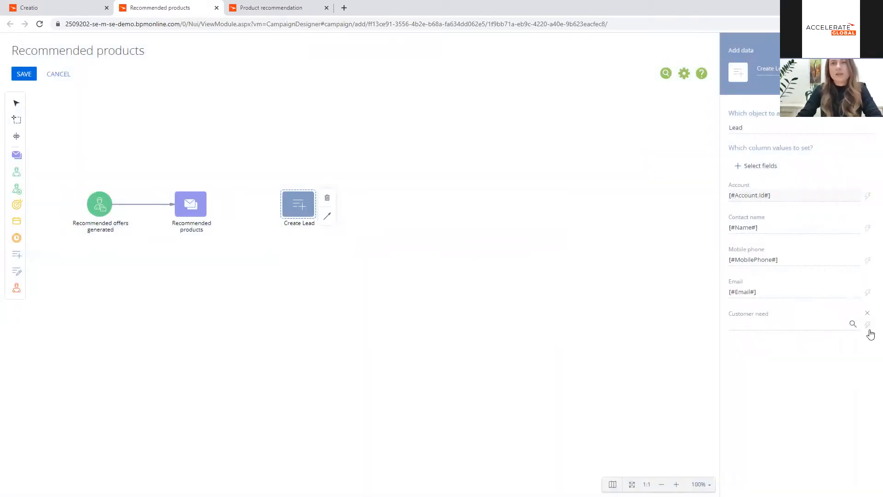
Step: Set the Lead's Customer need to the "Need for our products" need type
left_click(852, 324)
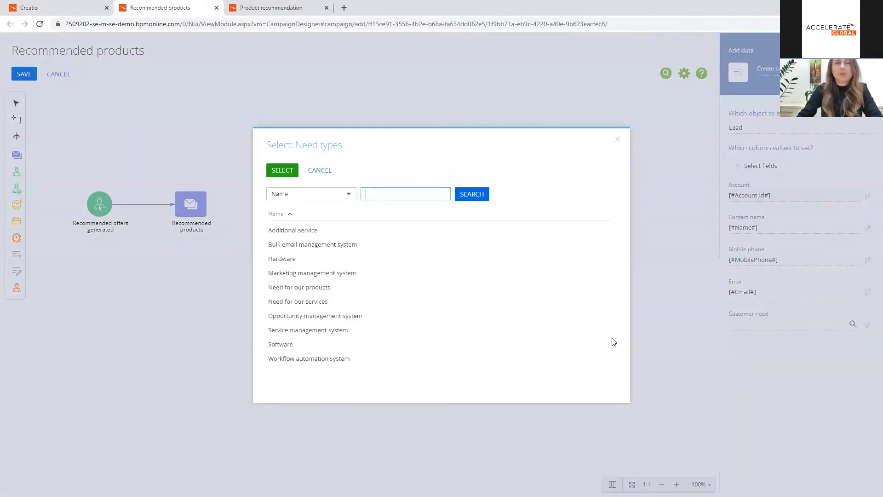
left_click(318, 289)
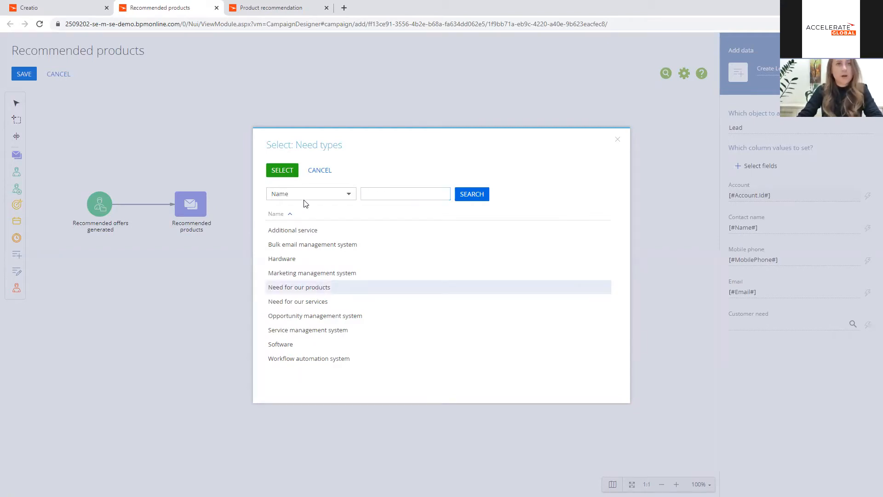
left_click(300, 169)
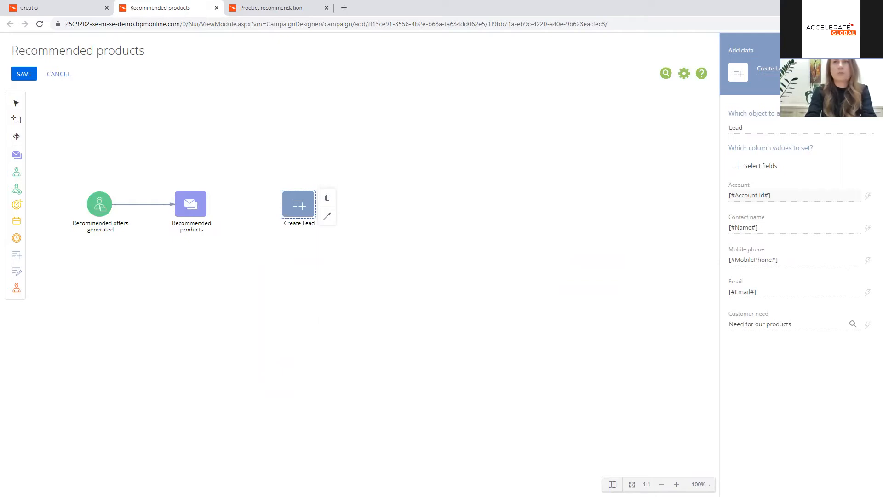
Step: Rename the lead element "Create Lead for product" and connect the Recommended products email element to it
left_click(512, 356)
left_click(205, 206)
left_click_drag(220, 216, 289, 204)
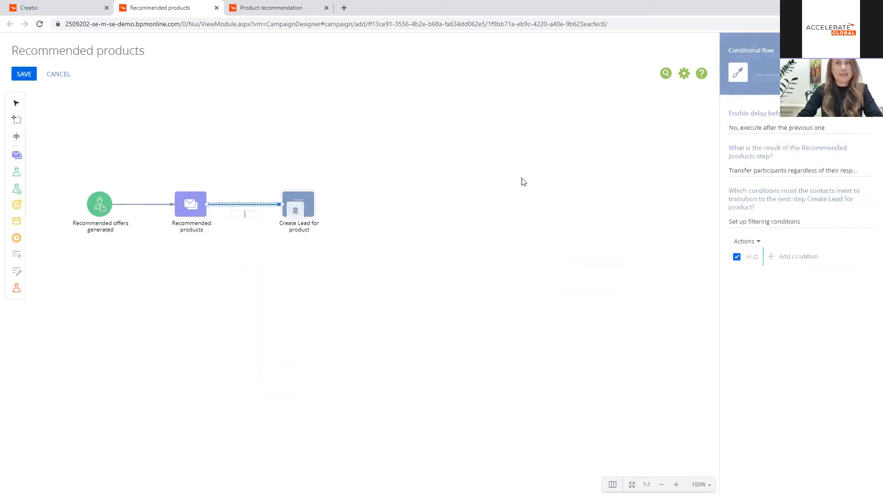
Step: Set up the flow's responses to transfer only participants who clicked the BUY NOW, GET NOW or ORDER NOW email links
left_click(865, 171)
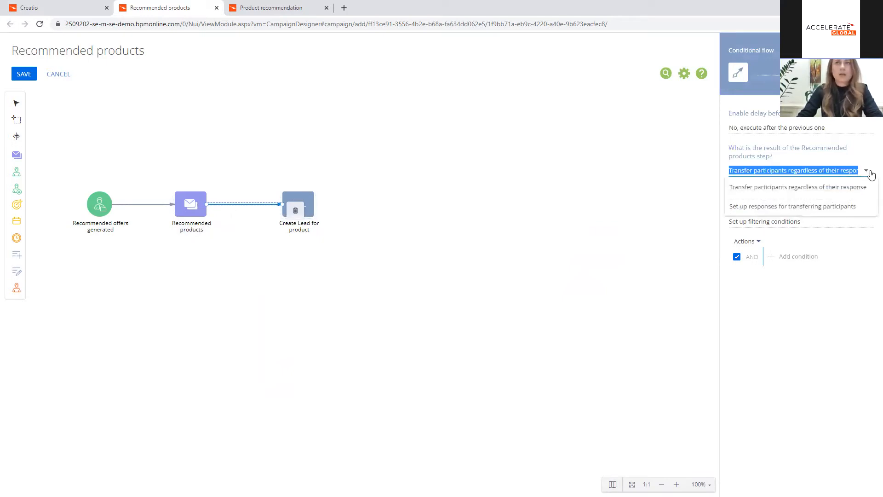
left_click(802, 210)
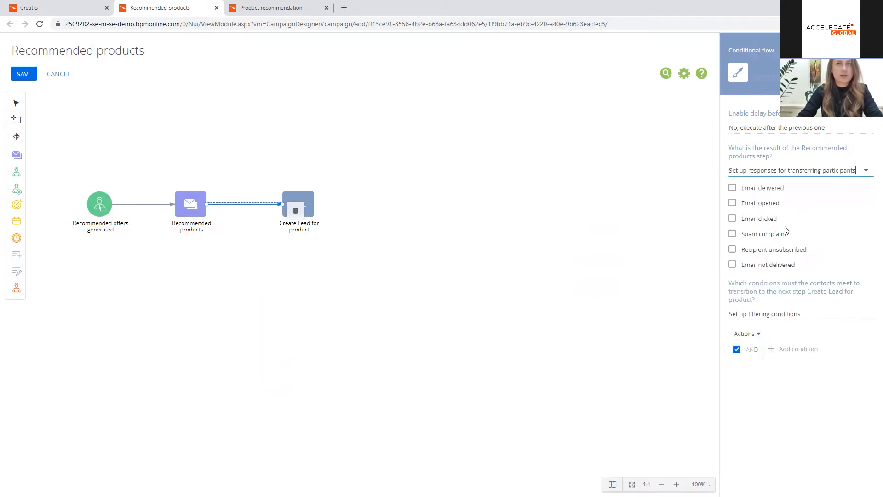
left_click(732, 219)
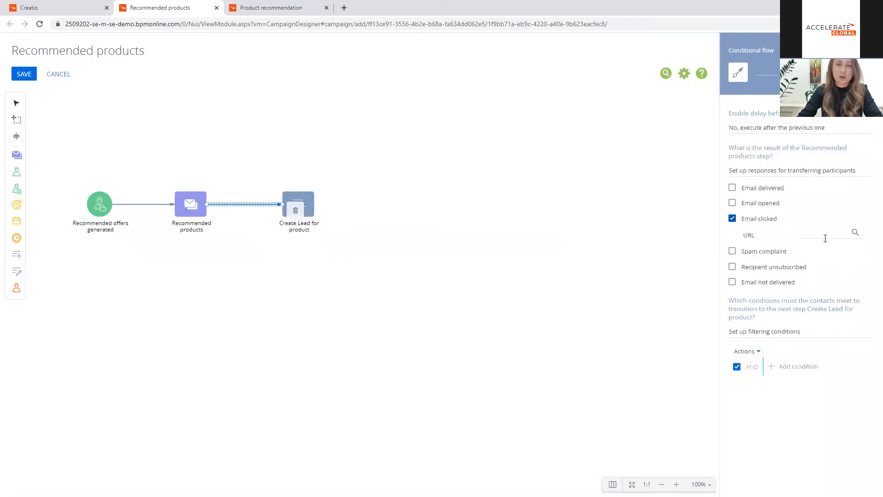
left_click(855, 232)
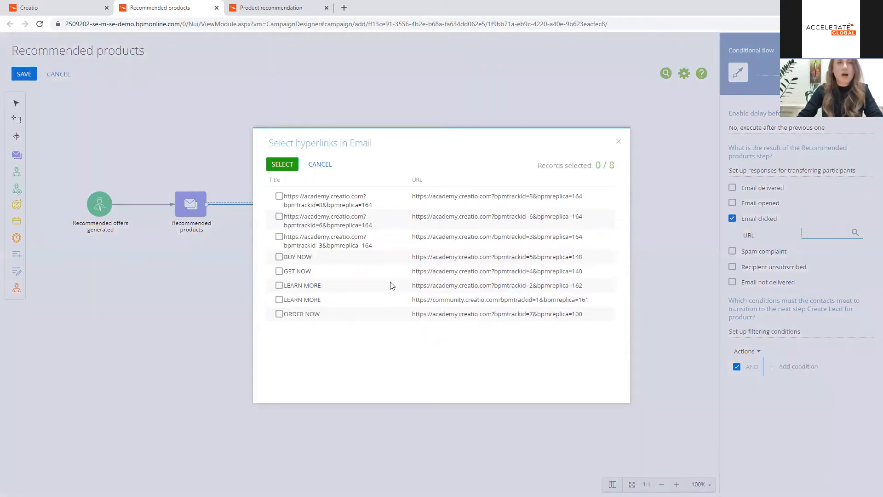
left_click(279, 258)
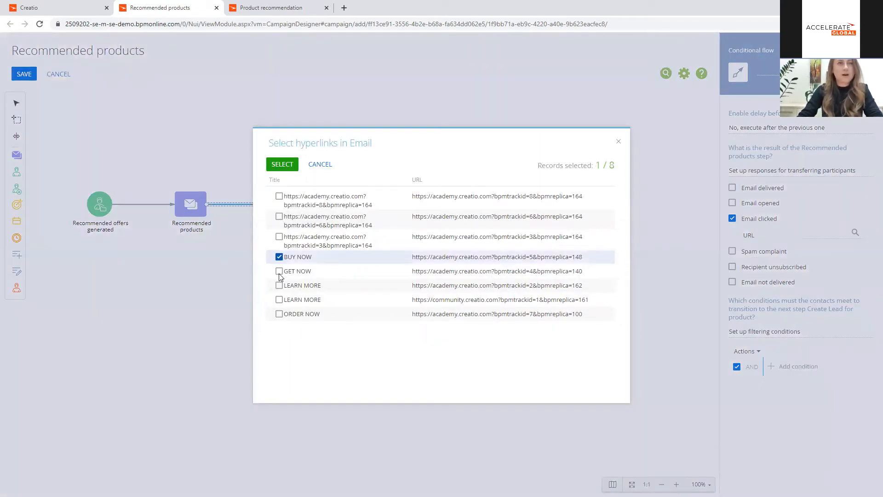
left_click(279, 271)
left_click(279, 315)
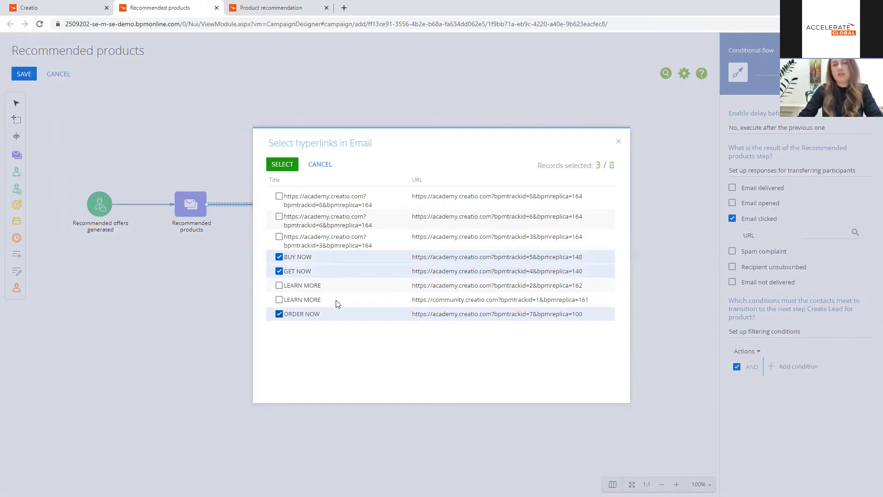
left_click(283, 166)
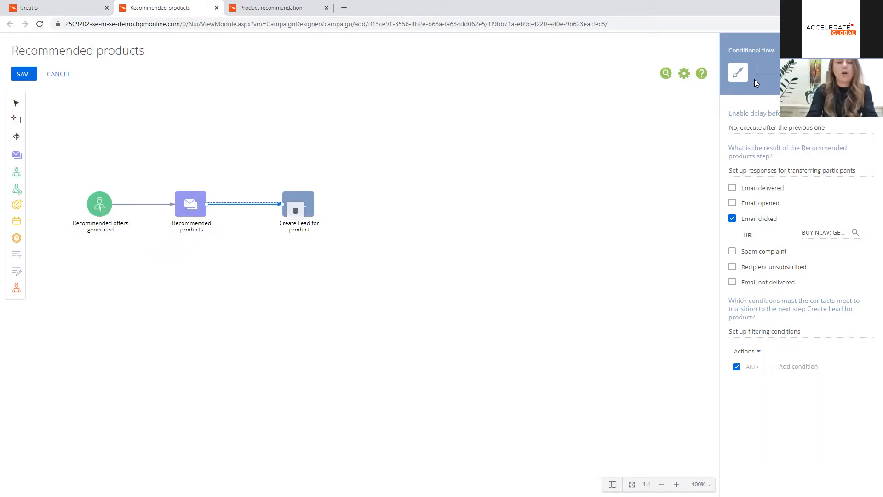
Step: Name the conditional flow "Clicked link for products" and move the Create Lead for product element slightly farther from the email element
type("Clic")
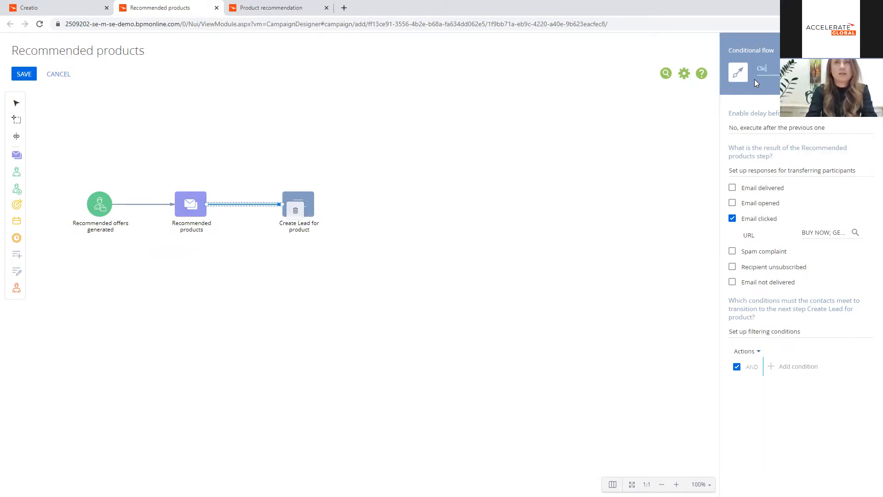
type("ked li")
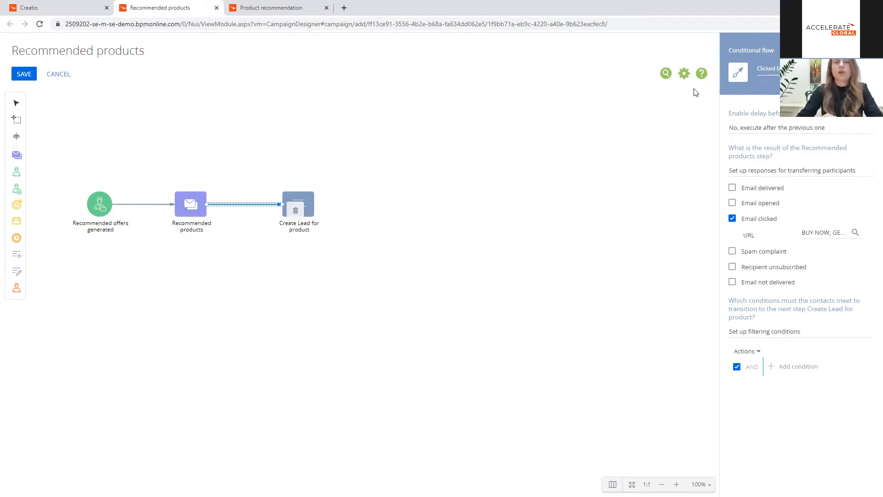
left_click(528, 222)
left_click_drag(308, 212, 313, 213)
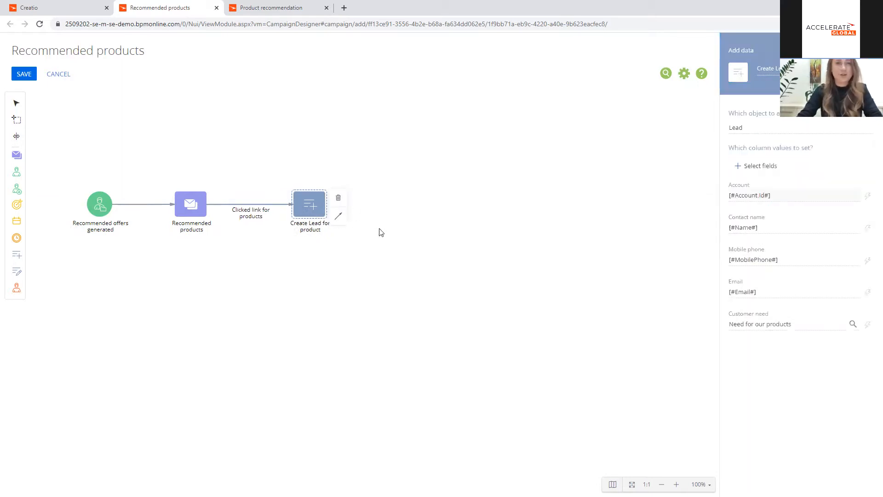
Step: Place an Exit from campaign element beyond the Create Lead for product element
left_click(303, 184)
left_click_drag(17, 288, 449, 208)
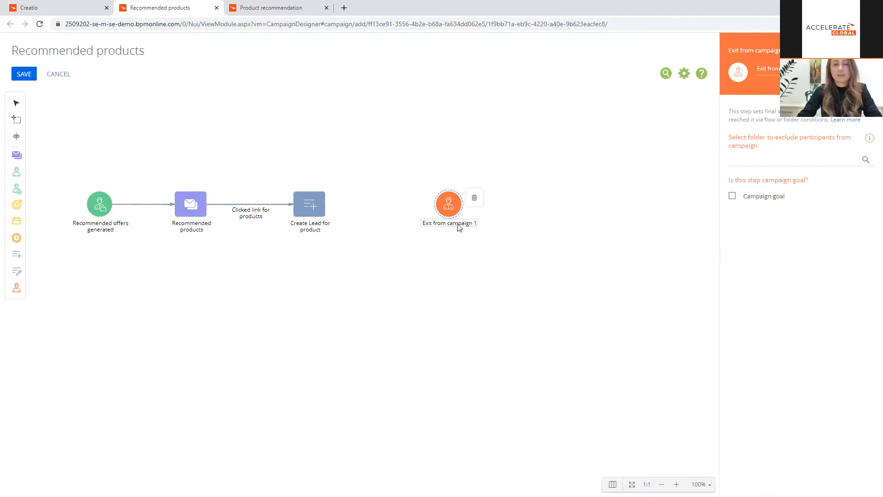
Step: Rename the exit element "Reached goal" and mark it as the campaign goal
left_click(753, 74)
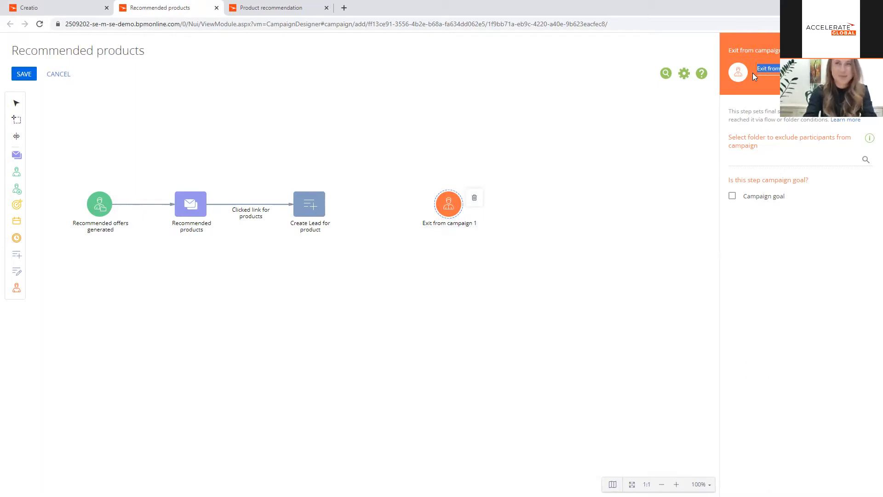
type("Rec")
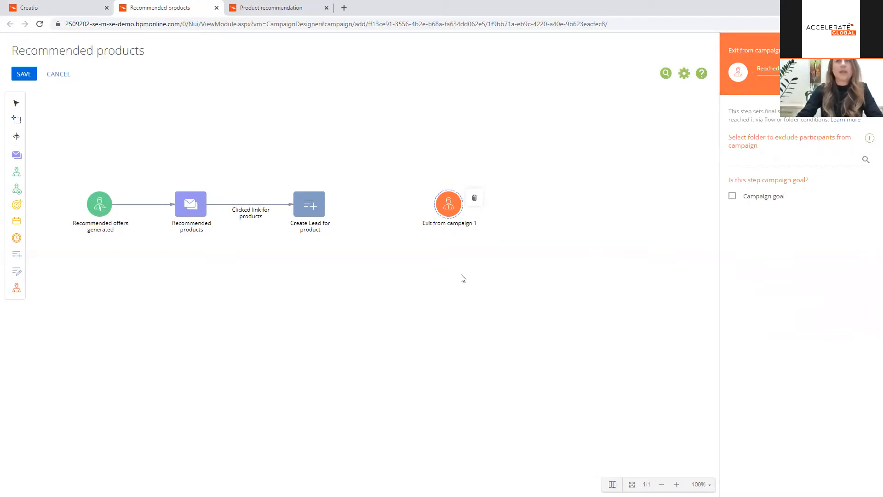
left_click(746, 201)
left_click(386, 271)
Step: Connect the Create Lead for product element to the Reached goal exit with a conditional flow
left_click(315, 206)
left_click_drag(339, 216, 446, 208)
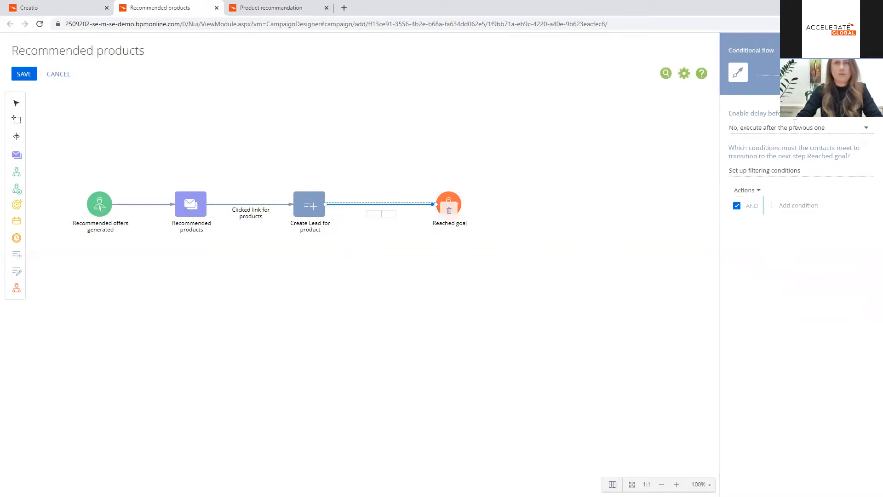
left_click(528, 232)
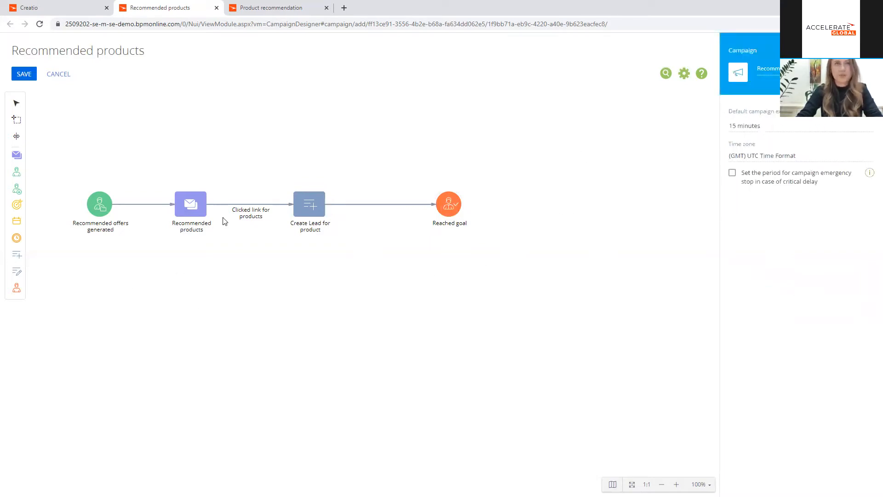
Step: Duplicate the Create Lead for product element below the original and name the copy "Create Lead for services"
left_click(308, 210)
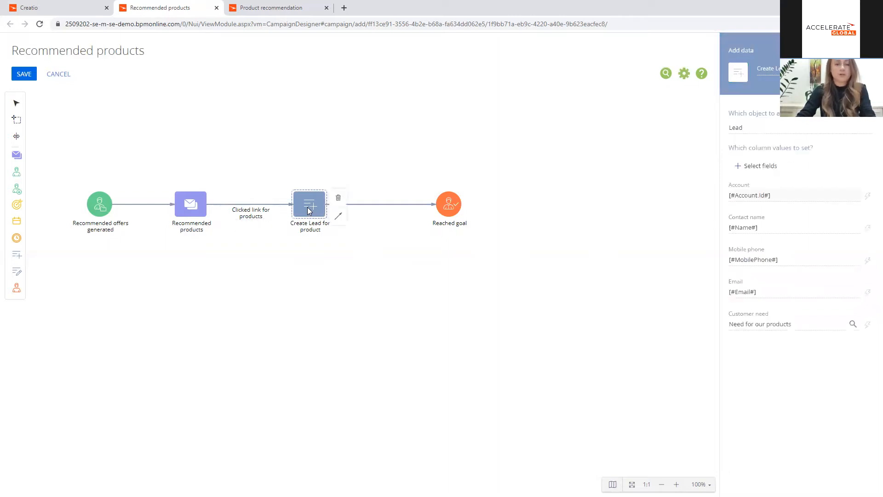
left_click_drag(309, 212, 306, 293)
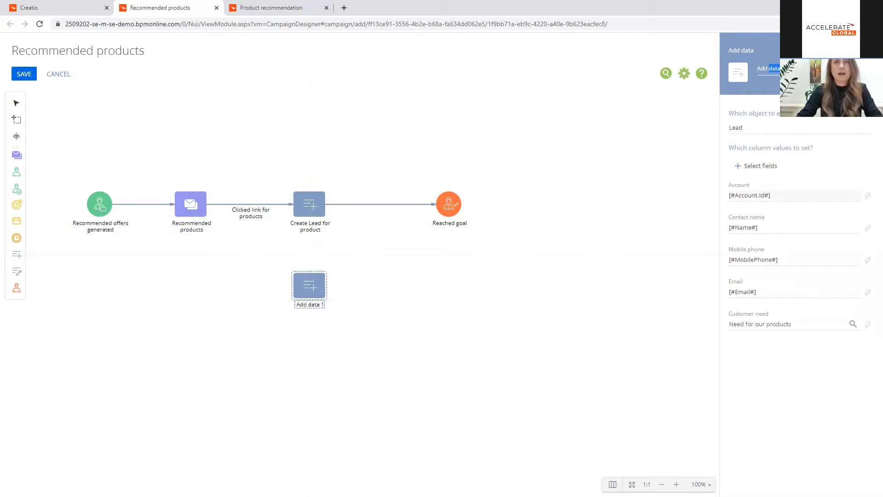
type("A")
type("Create L")
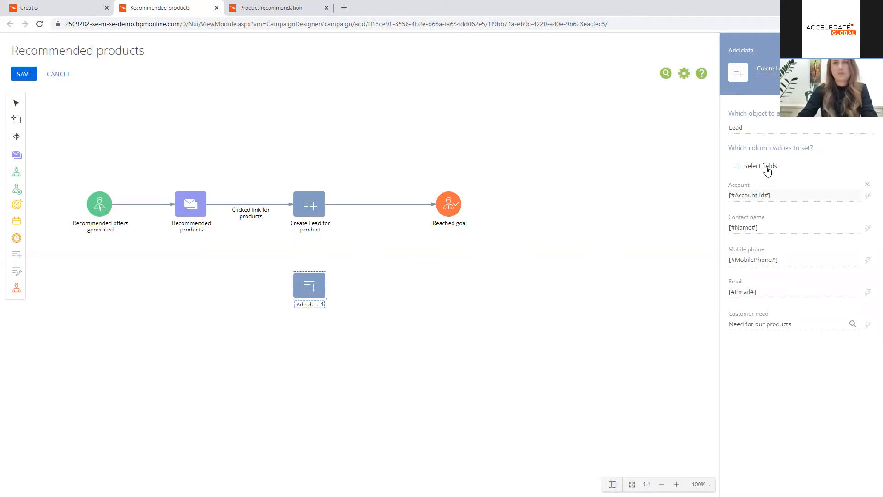
Step: Set the customer need of the Create Lead for services element to "Need for our services"
left_click(852, 324)
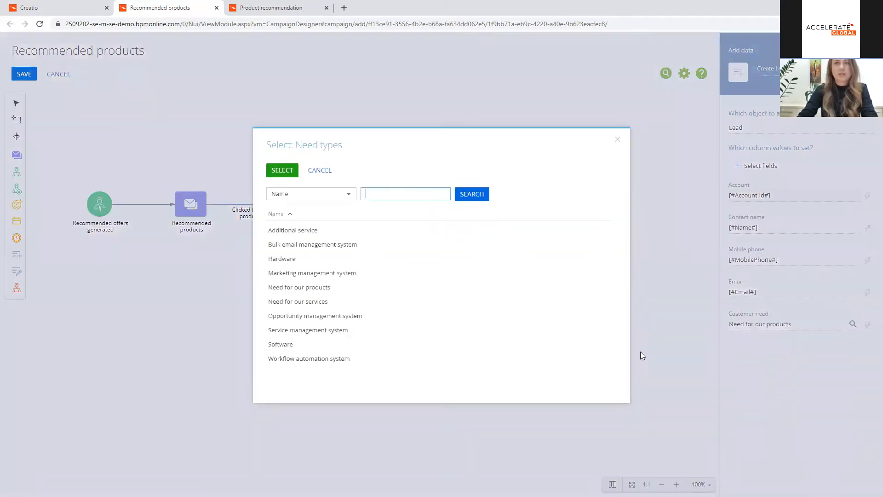
double_click(321, 302)
left_click(172, 317)
Step: Connect the Recommended products email to Create Lead for services, routing the flow straight down from the email element
left_click(192, 208)
left_click_drag(216, 203, 298, 289)
left_click_drag(250, 237, 198, 250)
Step: Limit the flow to participants who clicked LEARN MORE and one other email link, and name it "Clicked link for services"
left_click(868, 171)
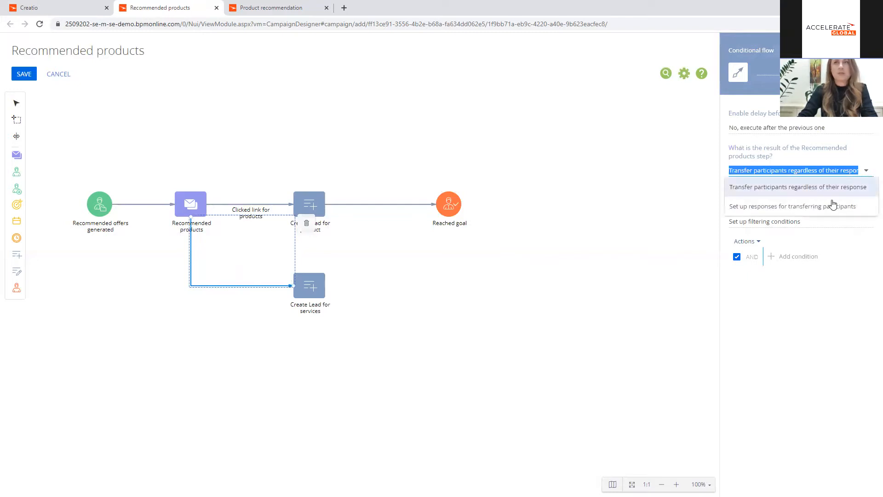
left_click(831, 203)
left_click(770, 220)
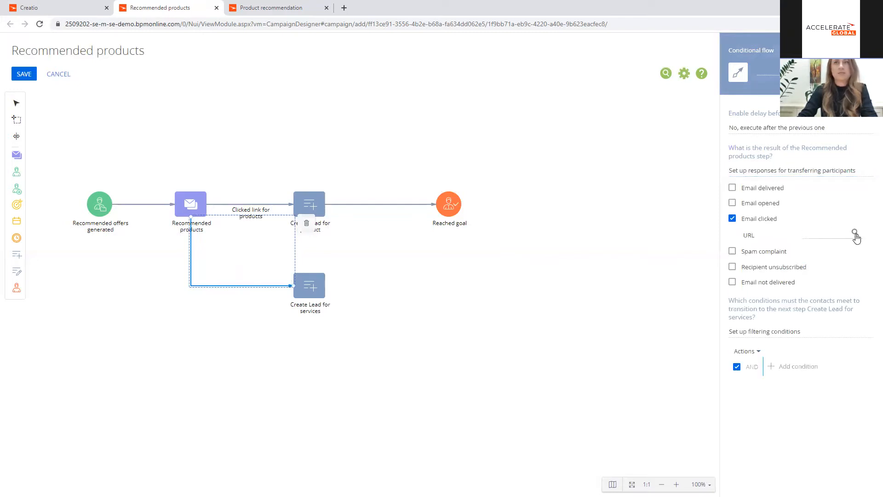
left_click(855, 233)
left_click(314, 287)
left_click(314, 301)
left_click(282, 165)
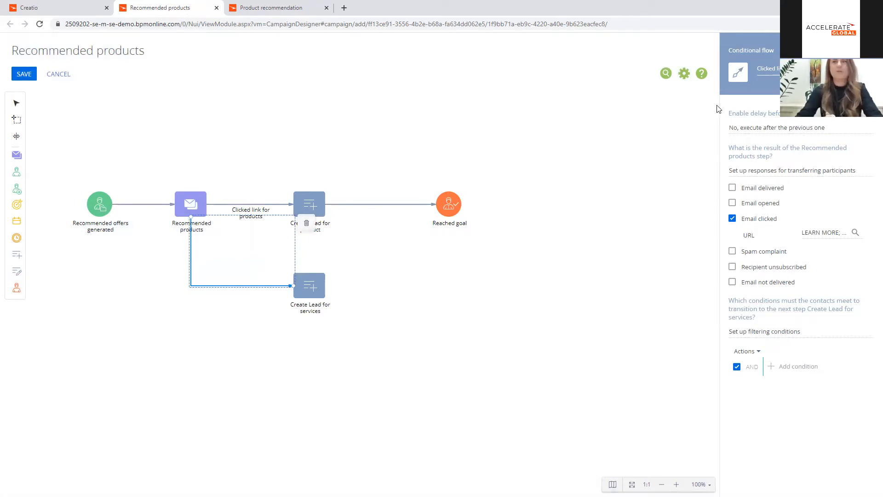
left_click(494, 270)
Step: Connect Create Lead for services to the Reached goal exit and reroute the flow to enter it from below
left_click(312, 291)
mouse_move(339, 298)
left_mouse_down()
mouse_move(457, 203)
mouse_move(449, 203)
left_mouse_up()
left_click_drag(378, 235, 449, 236)
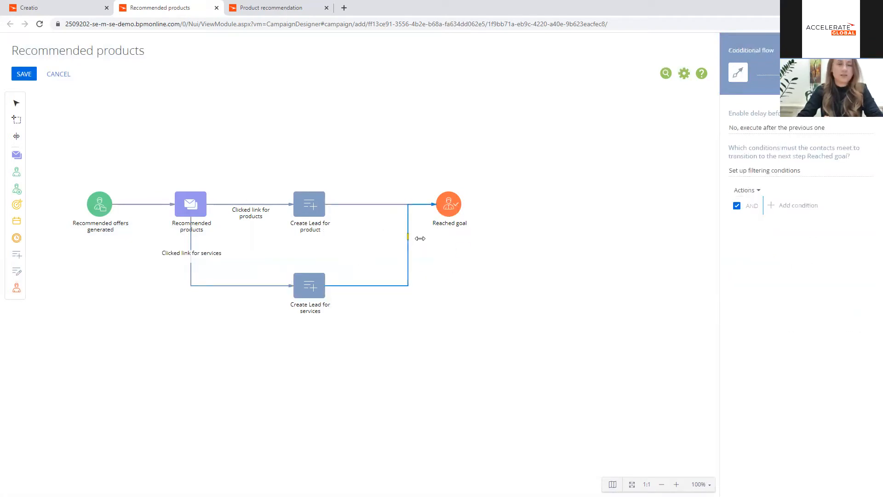
left_click(563, 248)
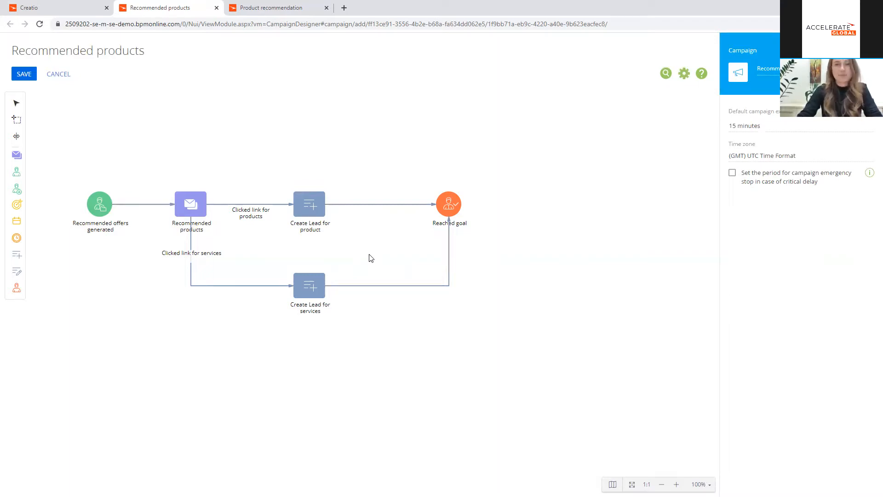
Step: Place an Add data element above Create Lead for product, named "Add to "Not interested in our recommended products" folder"
left_click_drag(17, 255, 308, 138)
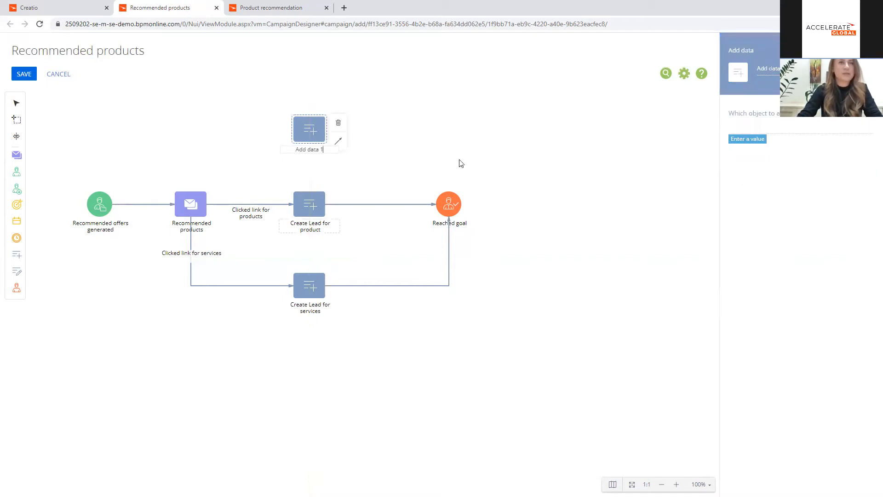
left_click_drag(788, 69, 745, 69)
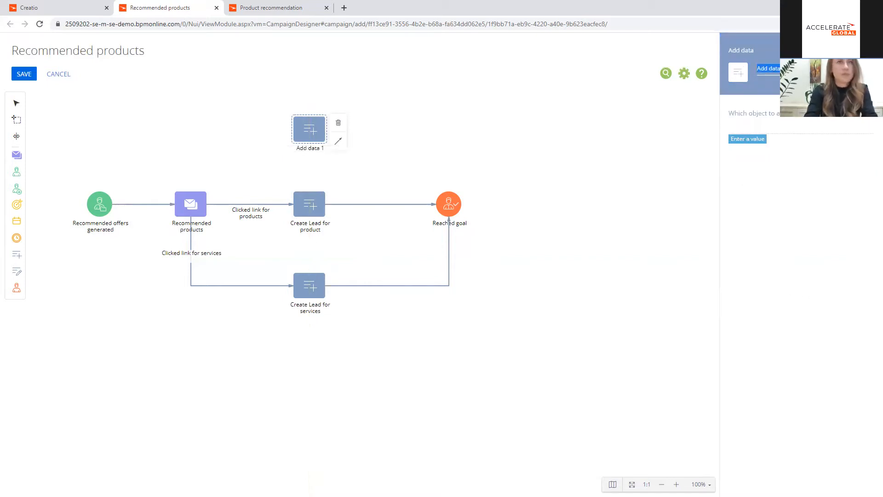
type("Add to \"N")
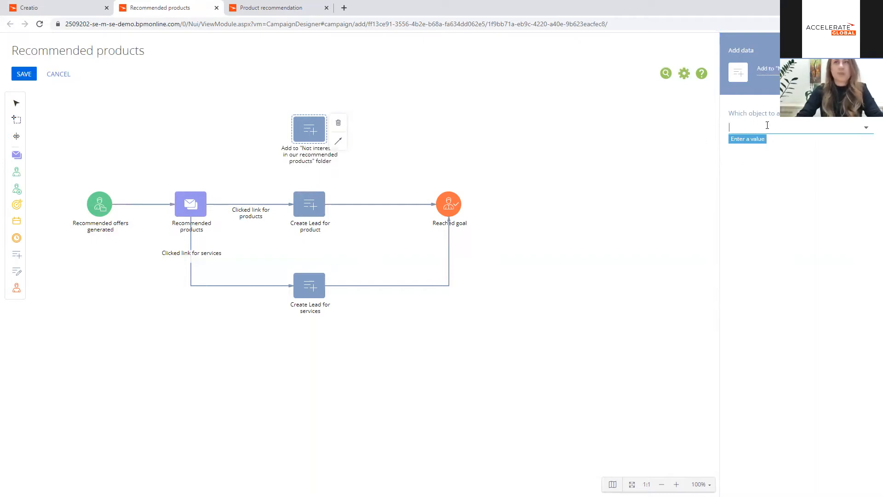
Step: Make the new element add a Contact in folder record and include its Folder column
left_click(750, 139)
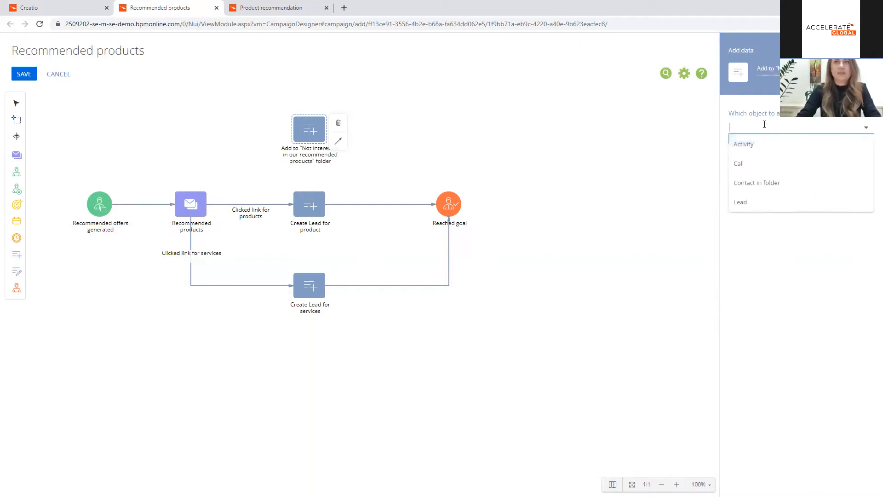
left_click(781, 184)
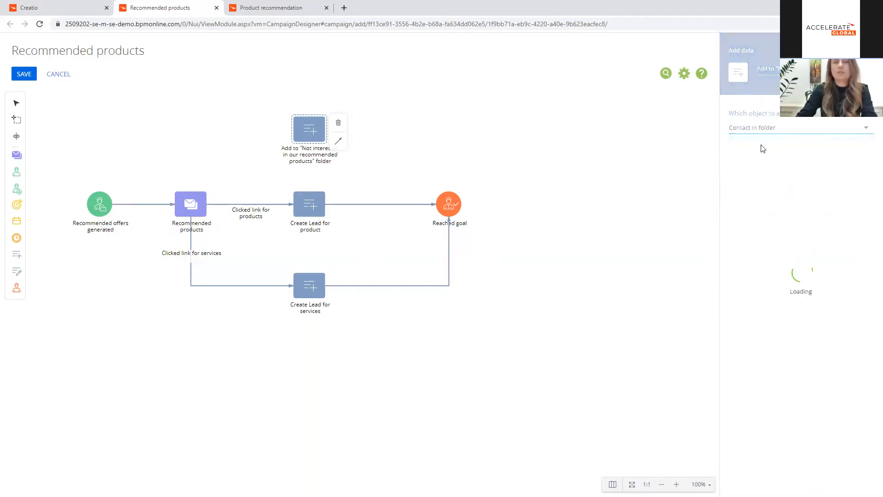
left_click(753, 173)
left_click(293, 234)
left_click(278, 169)
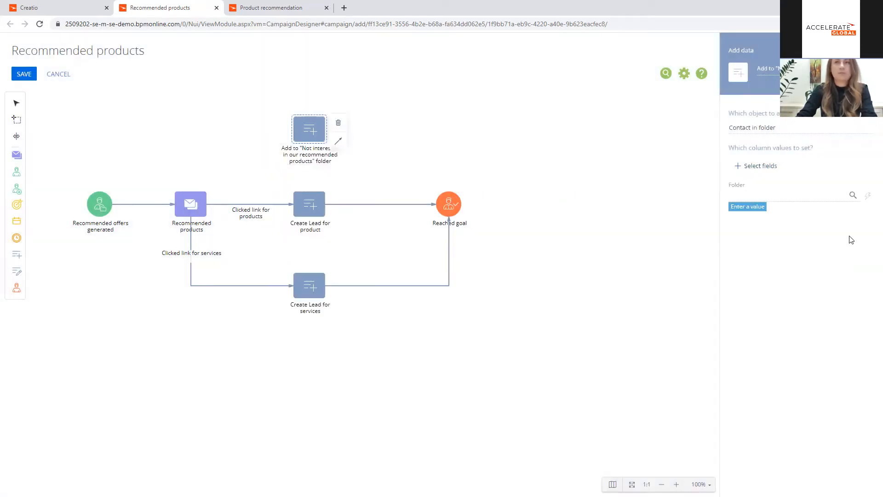
Step: Set the Folder column to the "Not interested in recommended products" contact folder
left_click(853, 195)
left_click(392, 188)
type("not inte")
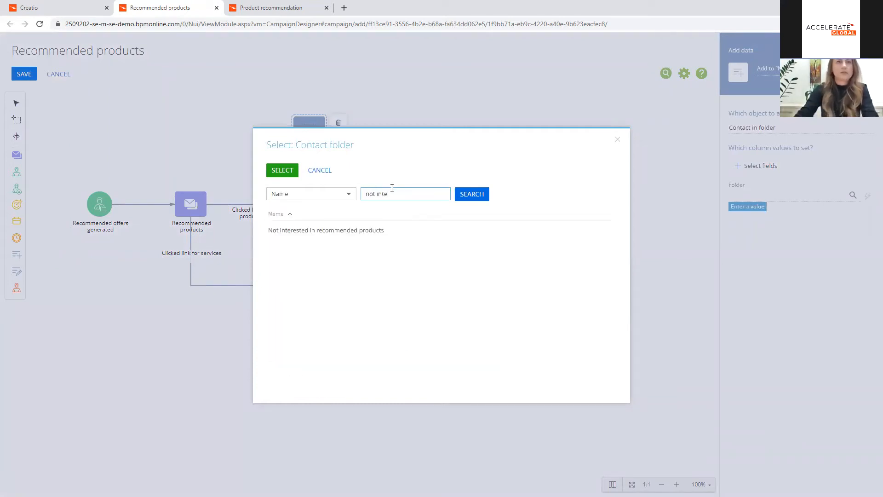
left_click(345, 234)
left_click(285, 171)
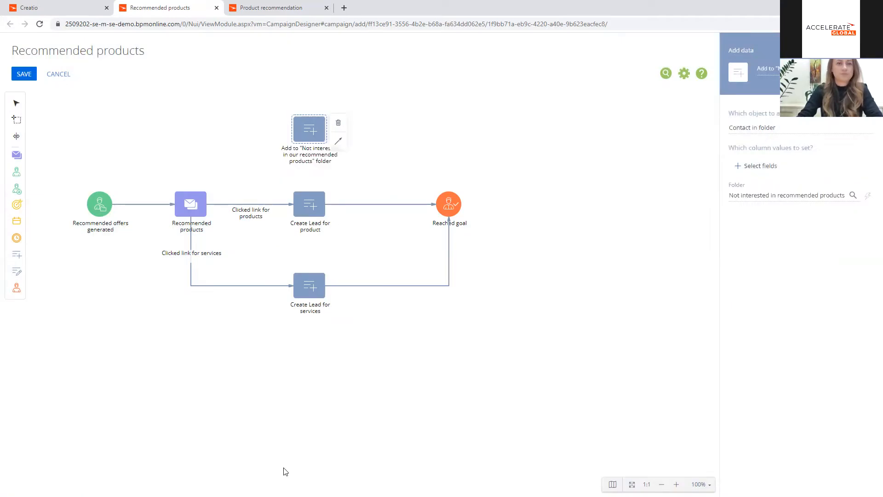
Step: Connect the Recommended products email to the "Not interested" folder element and delay the flow by 7 days
left_click(188, 200)
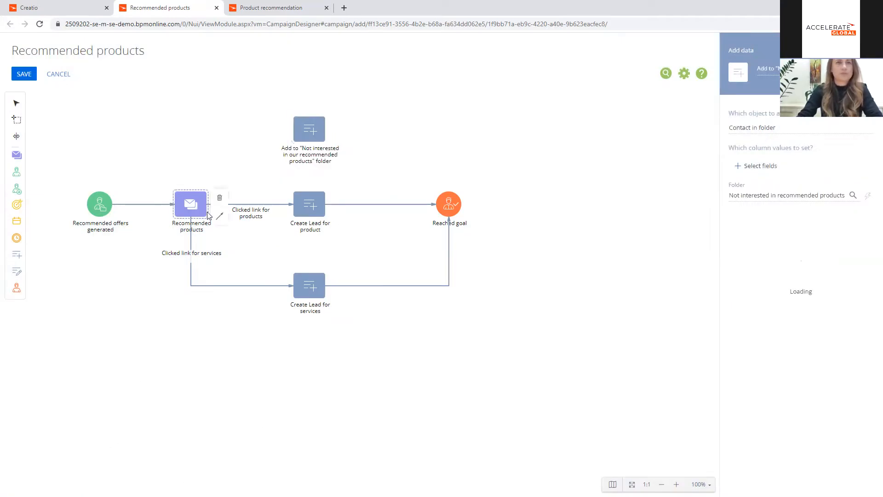
left_click_drag(213, 201, 297, 131)
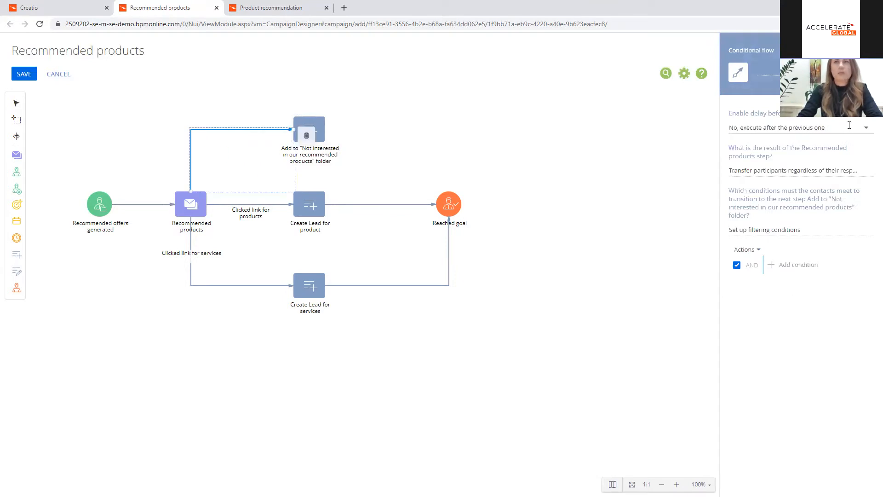
left_click(862, 127)
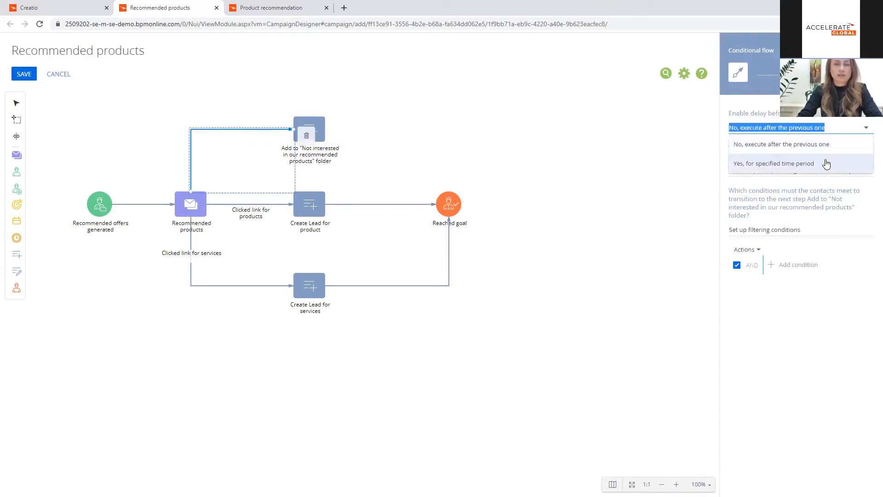
left_click(827, 164)
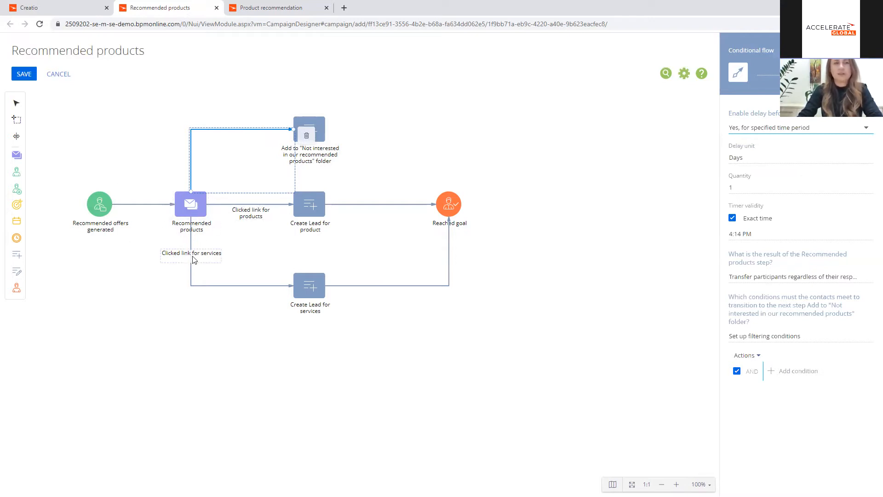
left_click(732, 189)
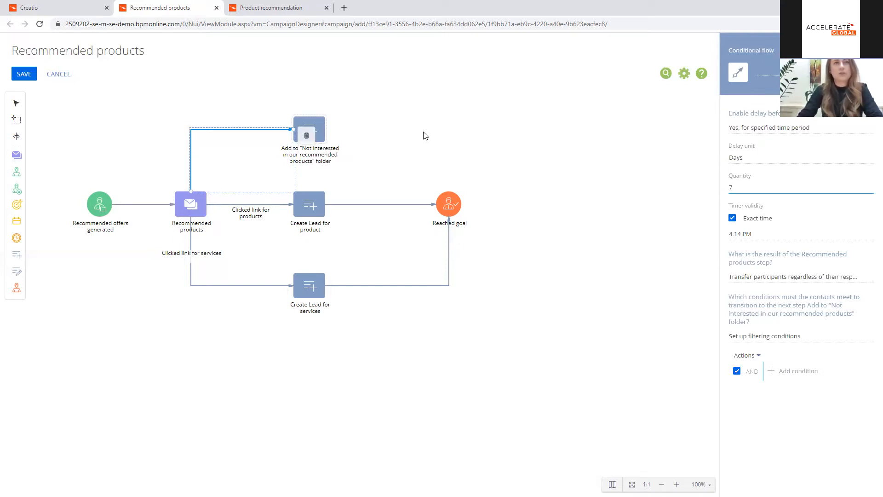
Step: Name the delayed conditional flow "Didn't click any links"
left_click(774, 70)
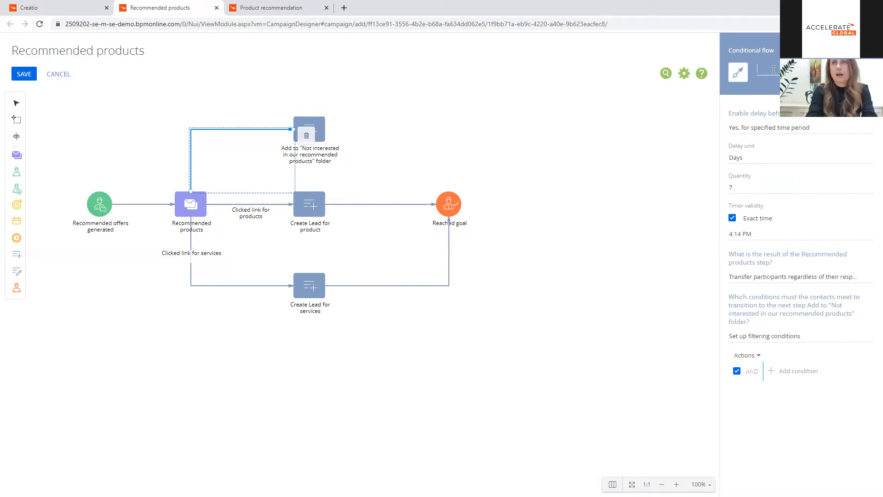
type("Didn't cli")
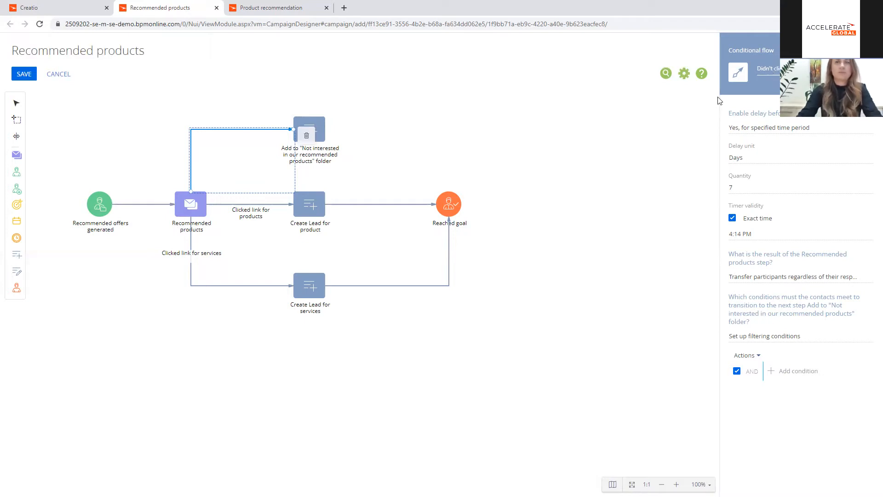
left_click(528, 109)
Step: Place an Exit from campaign element above Reached goal and connect the "Not interested" folder element to it
left_click_drag(16, 289, 449, 129)
left_click_drag(338, 141, 447, 129)
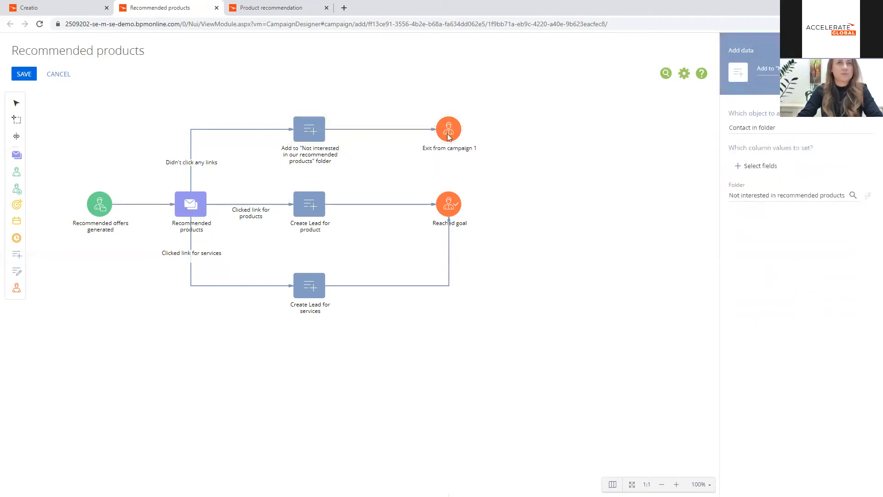
Step: Rename the new exit "Exit from campaign" and set its exclusion folder to "Not interested in recommended products"
left_click(453, 123)
left_click(793, 162)
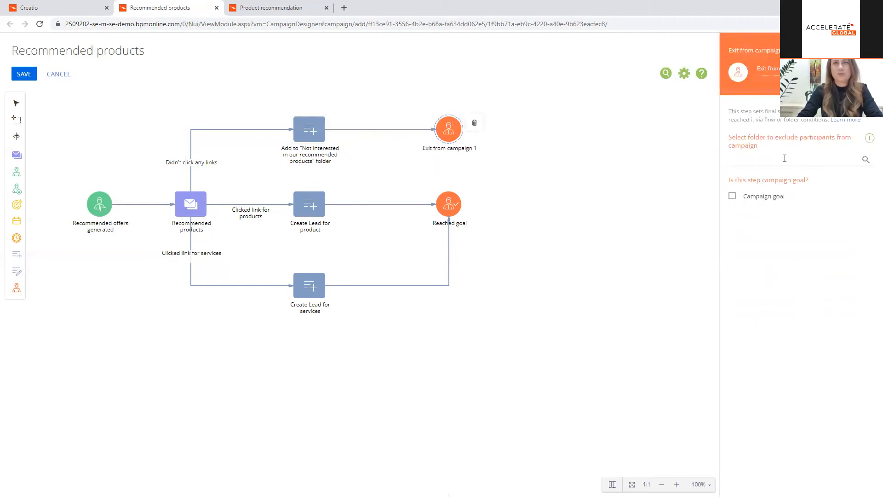
left_click(802, 69)
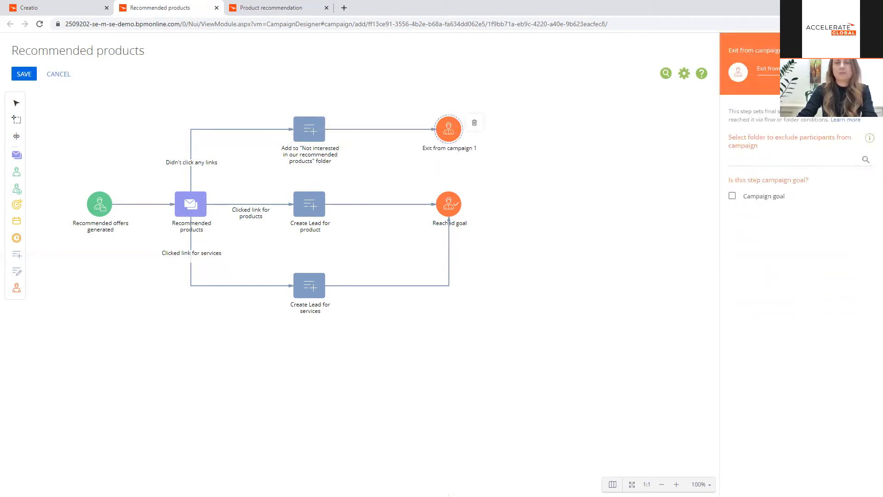
left_click(788, 162)
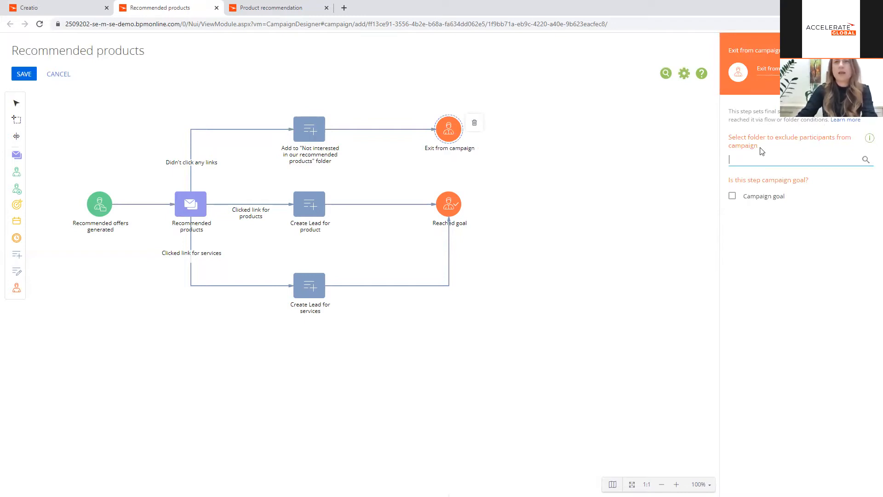
type("not inte")
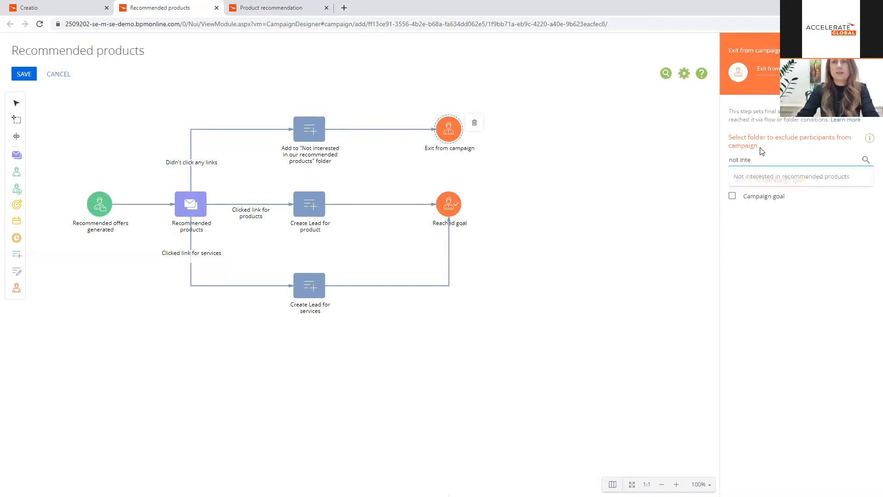
left_click(767, 177)
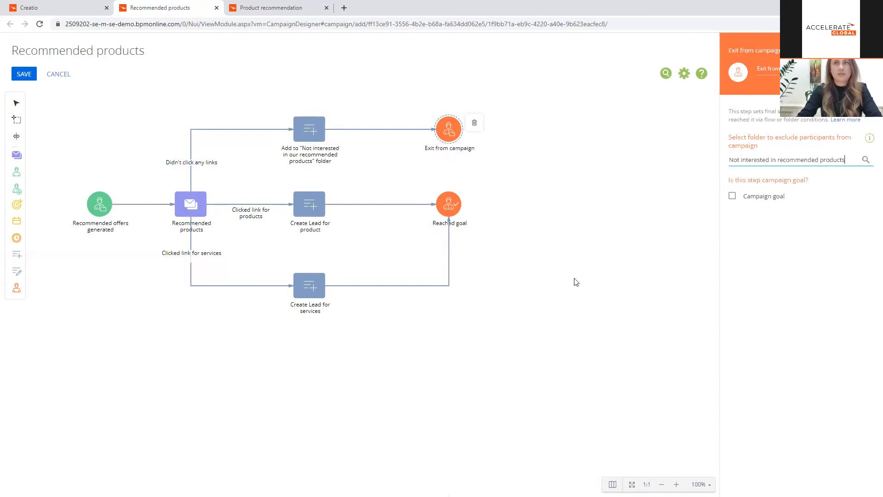
left_click(571, 273)
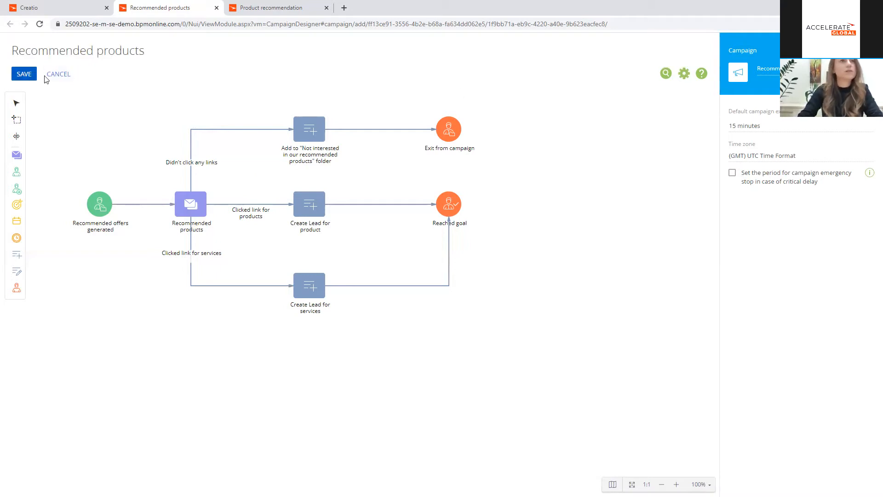
Step: Switch to the Recommended products campaign record and reload it to display the saved flow
left_click(101, 8)
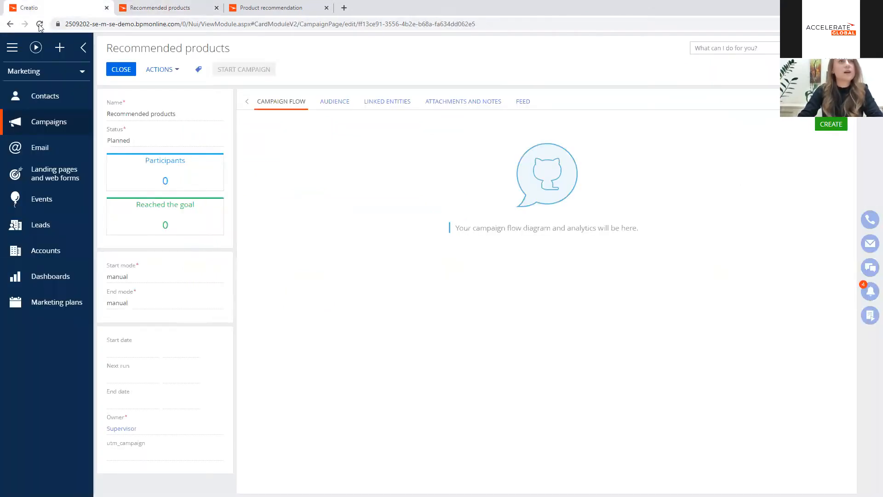
left_click(40, 24)
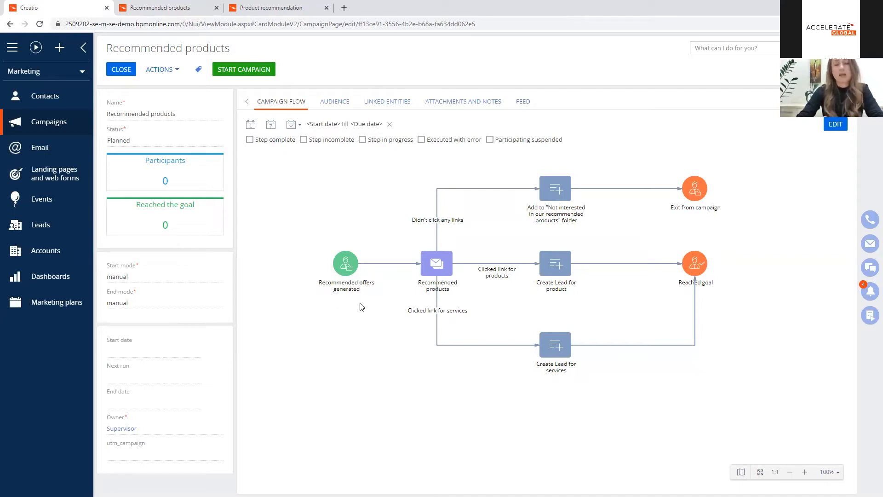
Step: Open the Alpha Business CEO's contact record from the "Contacts with completed orders" folder under Orders history
left_click(60, 100)
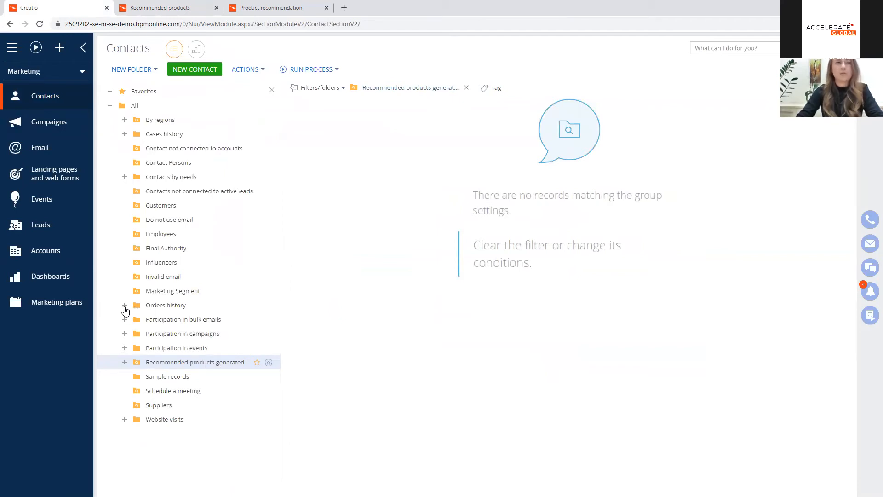
left_click(124, 306)
left_click(217, 320)
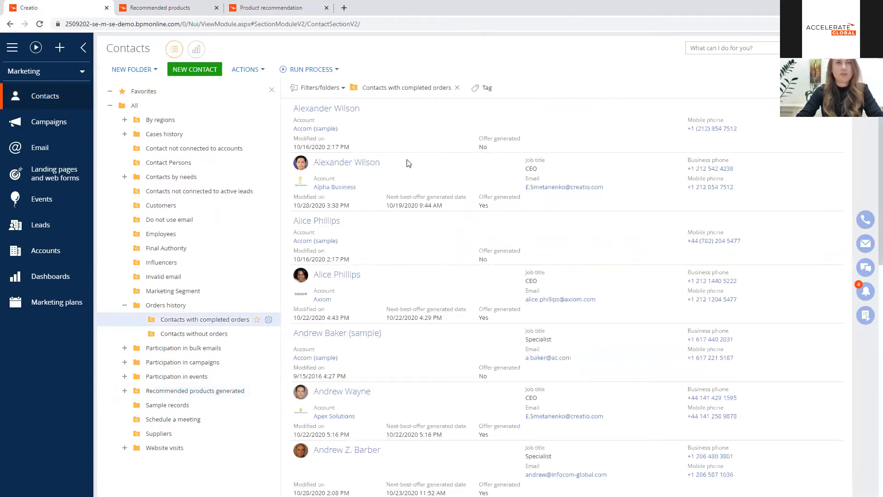
left_click(406, 163)
left_click(305, 222)
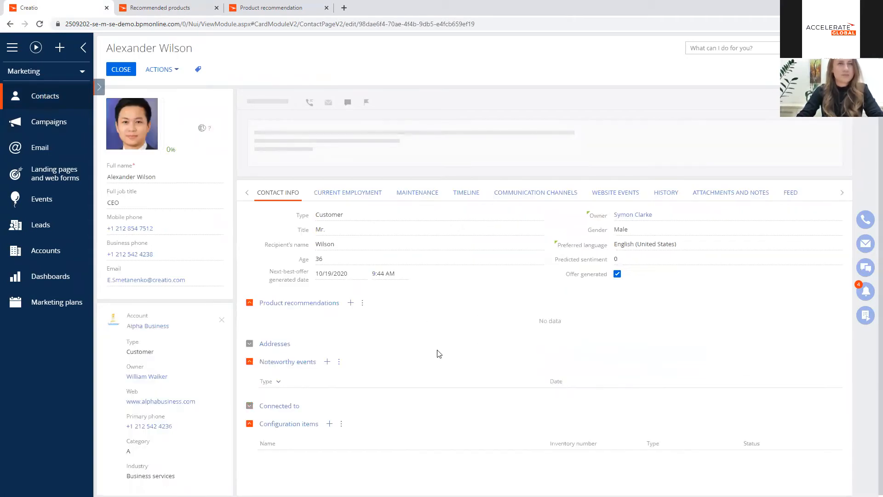
Step: Run the Product recommendation process for this contact and review the product recommendations on the reloaded record
left_click(272, 70)
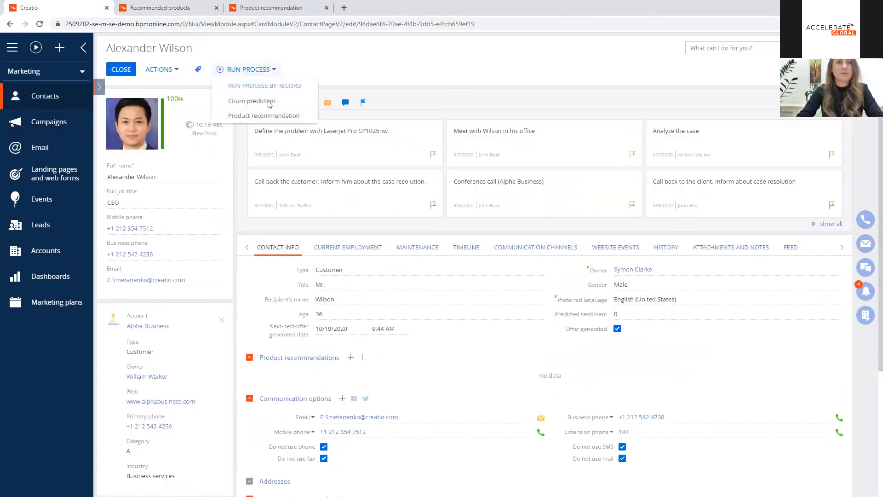
left_click(270, 117)
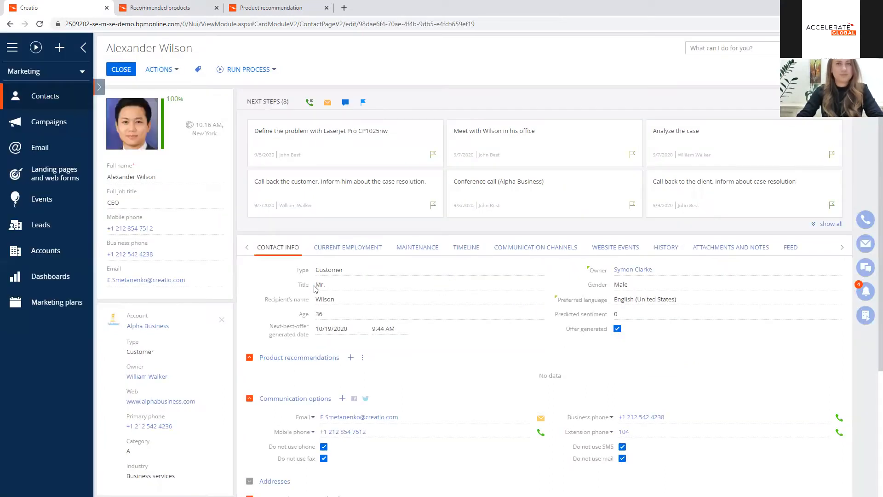
left_click(40, 24)
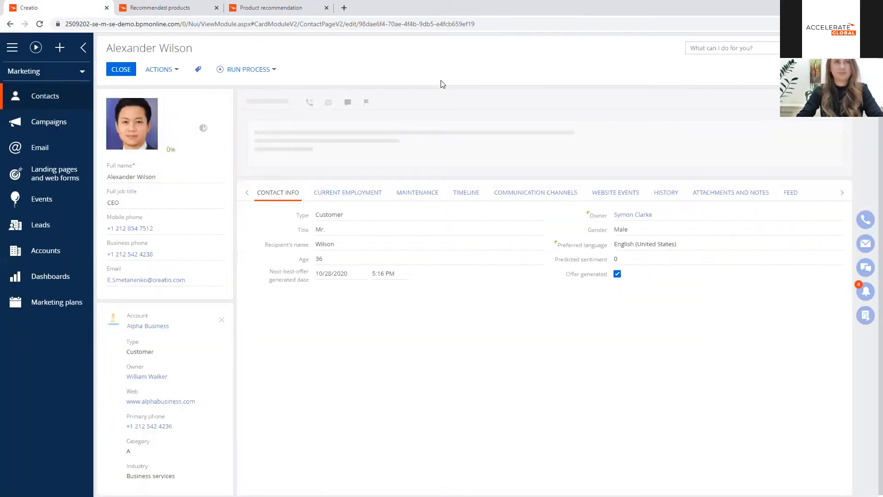
scroll(469, 287, "down", 2)
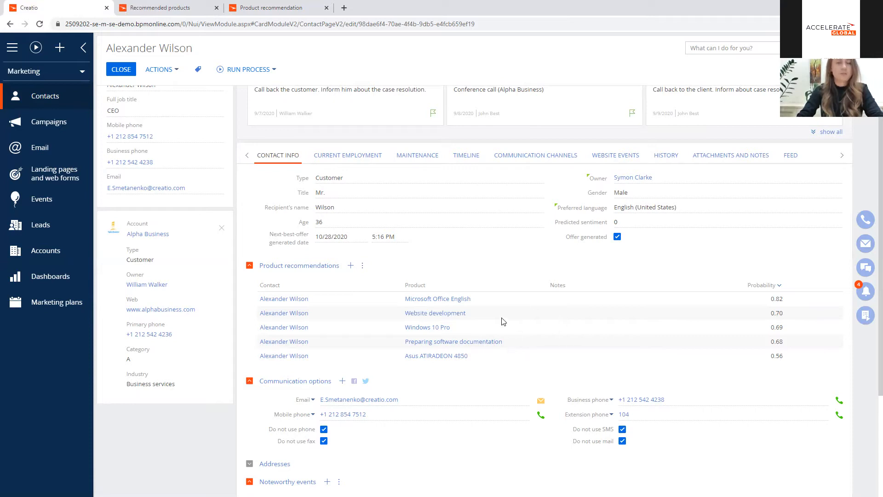
scroll(501, 320, "up", 2)
left_click(121, 70)
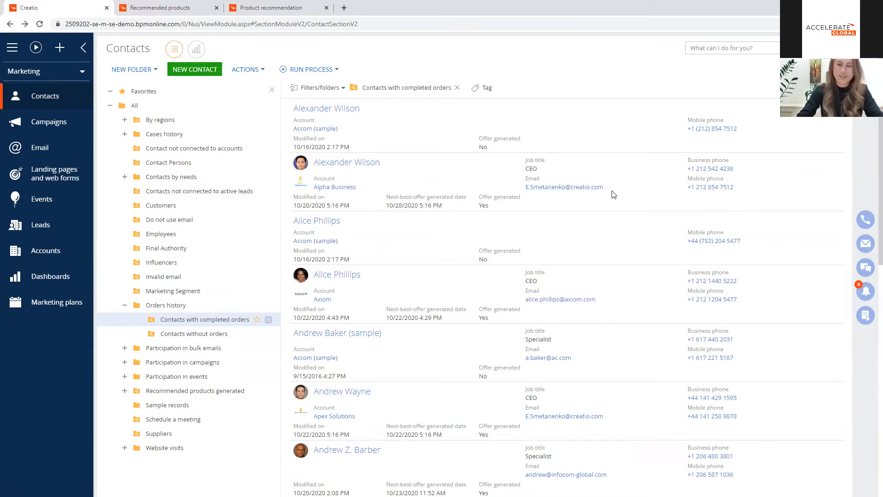
Step: Look through the reloaded Campaigns list and close the Recommended products campaign designer
left_click(71, 123)
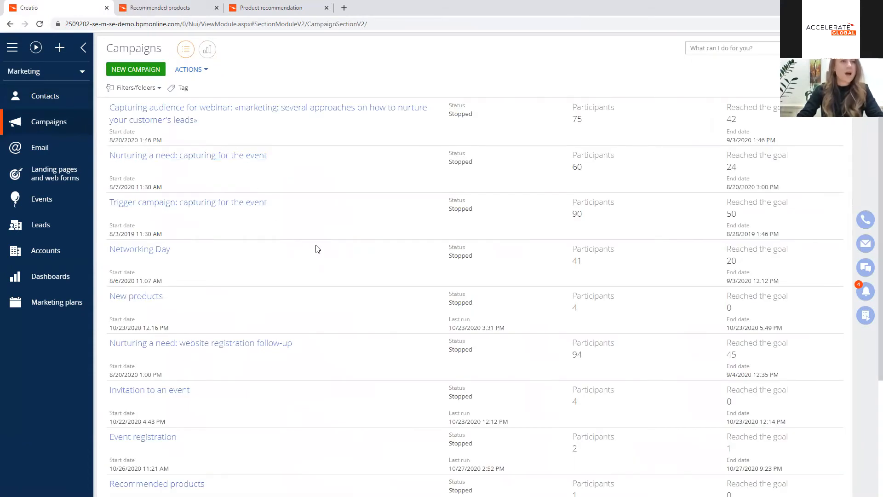
scroll(332, 154, "down", 2)
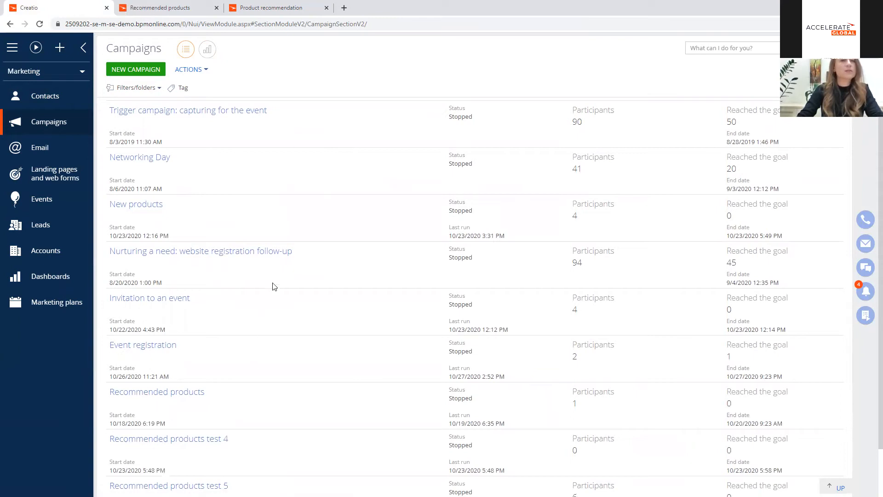
scroll(275, 286, "down", 1)
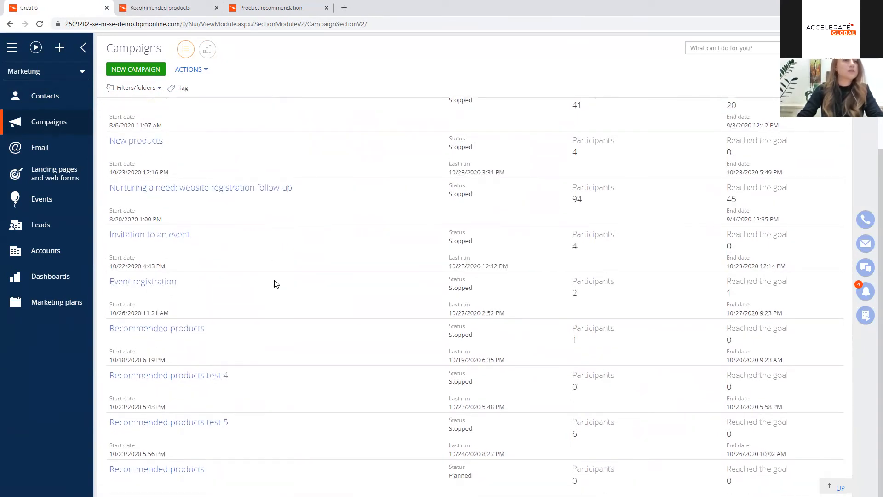
scroll(276, 284, "up", 3)
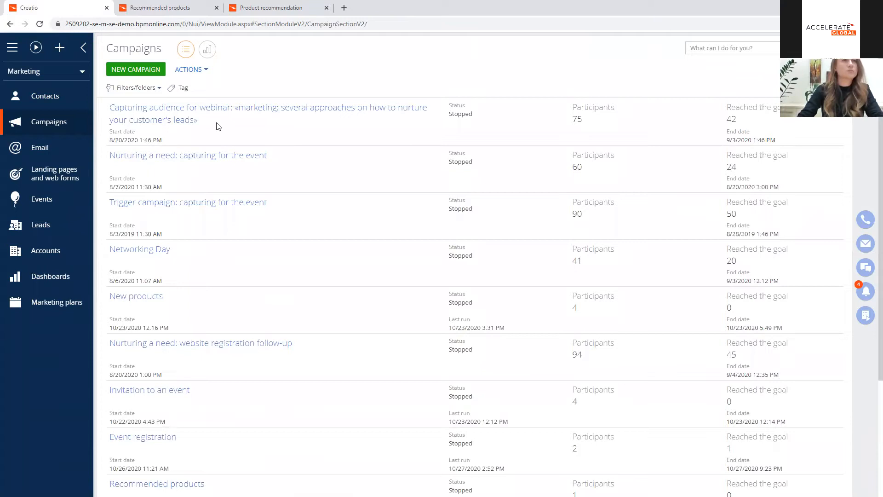
left_click(40, 23)
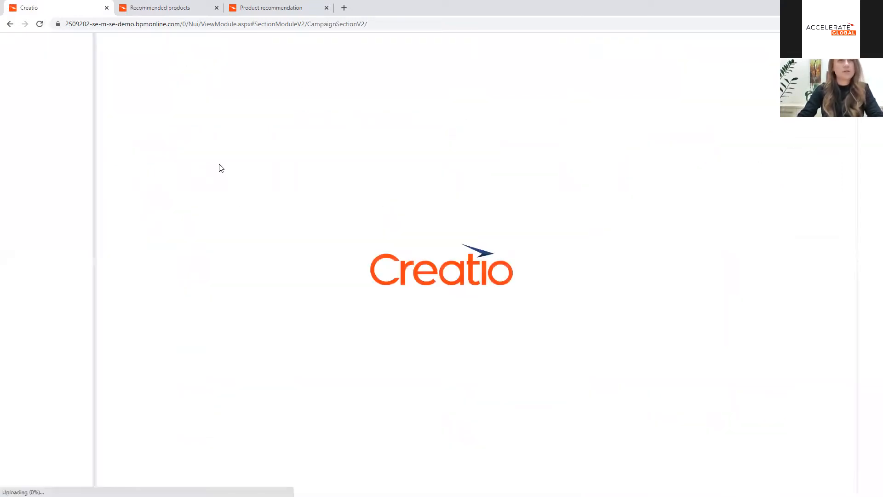
left_click(166, 8)
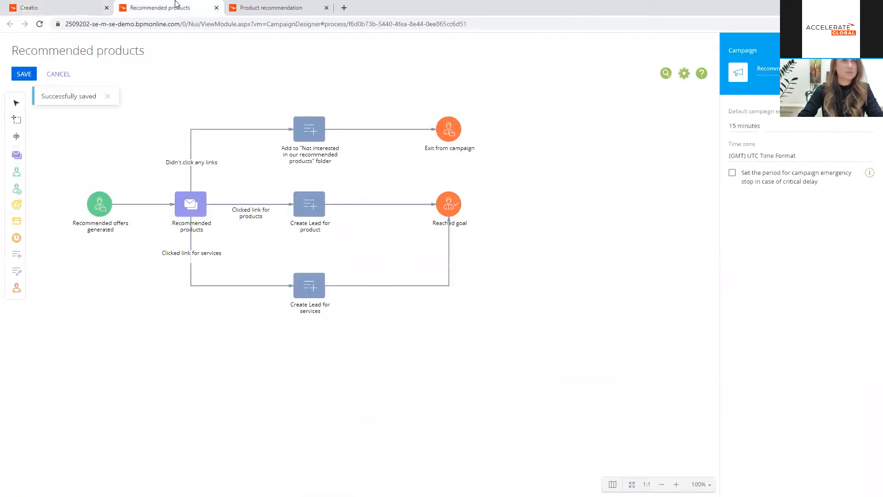
left_click(52, 75)
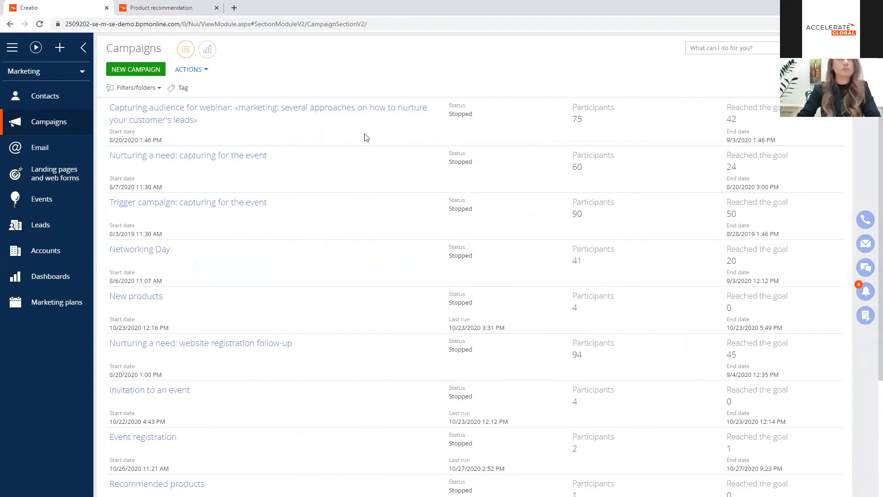
Step: Filter the campaigns by Status "Planned" and open the Recommended products campaign
left_click(151, 92)
left_click(162, 103)
left_click(229, 91)
type("sta")
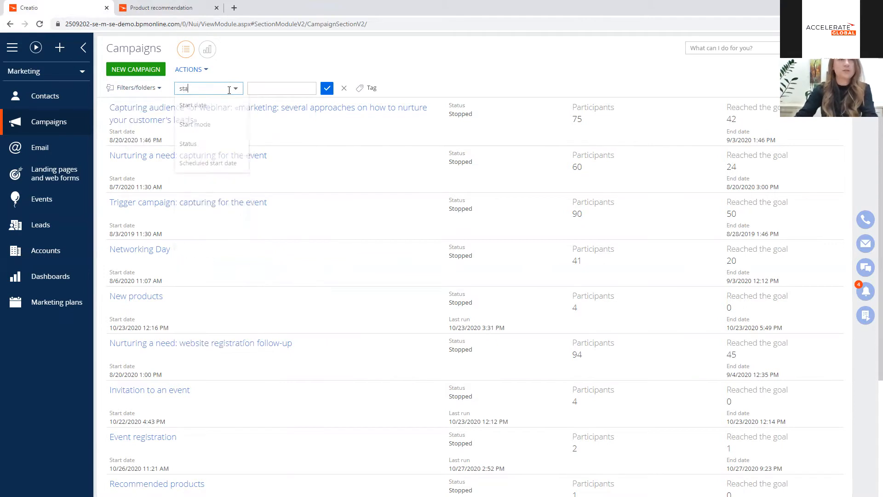
left_click(193, 140)
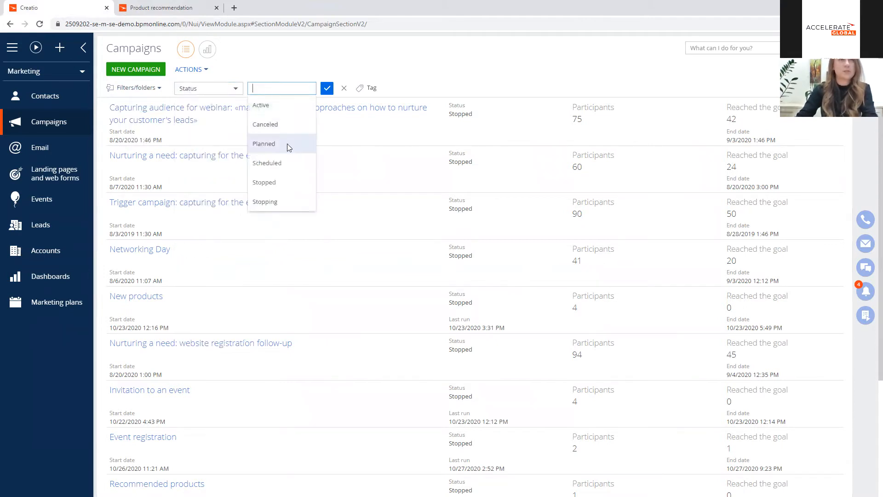
left_click(285, 144)
left_click(236, 113)
left_click(124, 138)
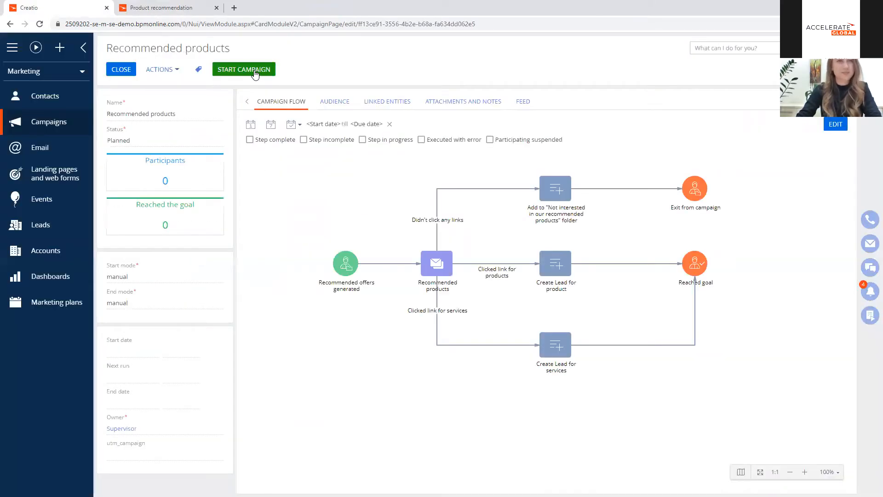
Step: Start the Recommended products campaign and confirm the launch
left_click(260, 70)
left_click(380, 278)
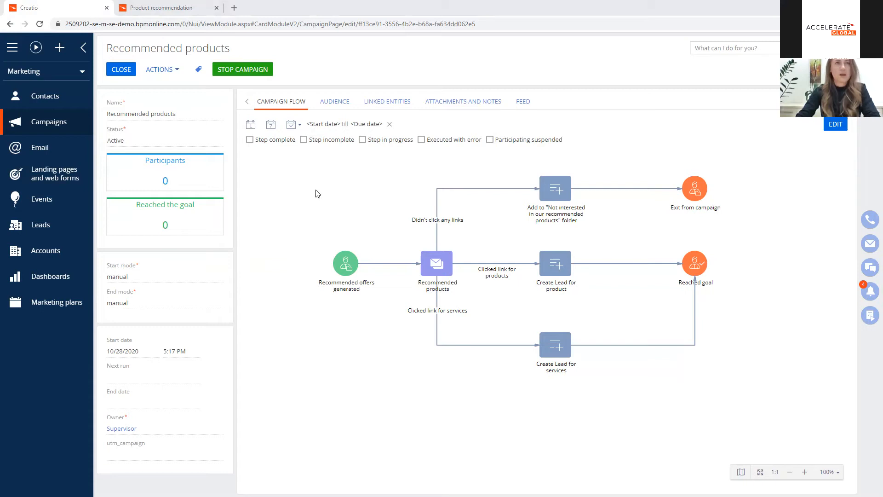
Step: Reload the campaign, show the participants with completed steps on its flow and review the campaign audience
left_click(41, 24)
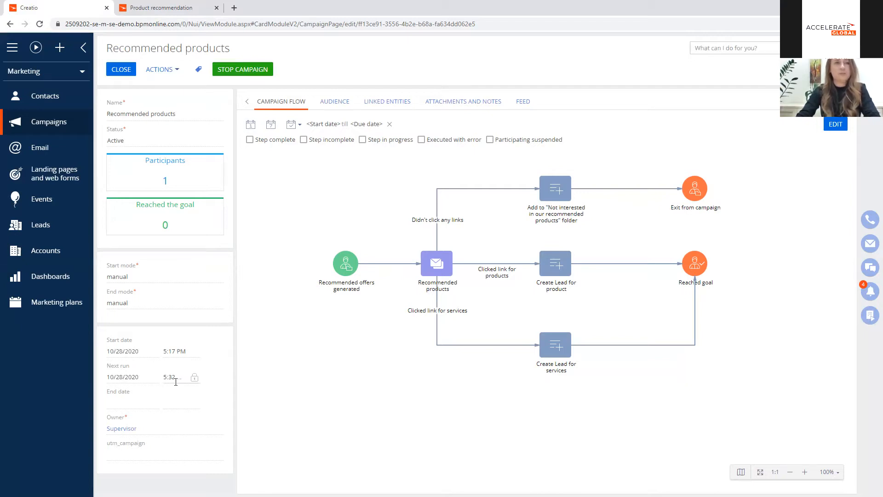
left_click(250, 139)
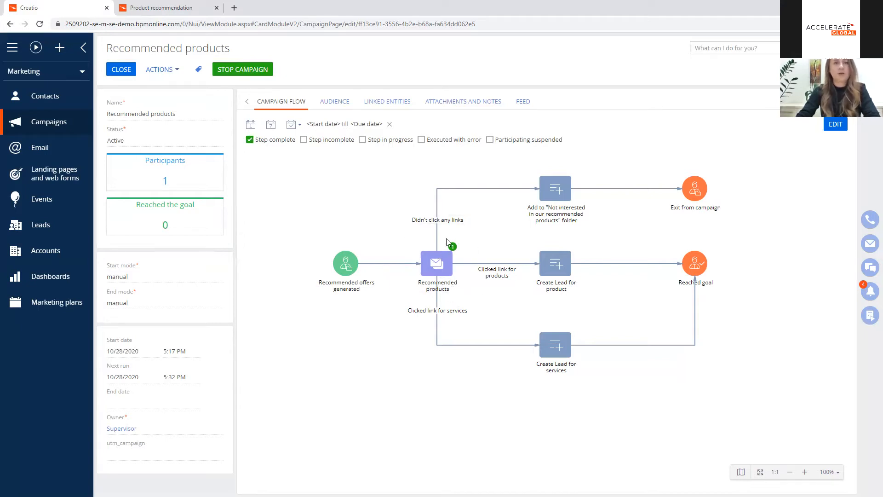
left_click(333, 103)
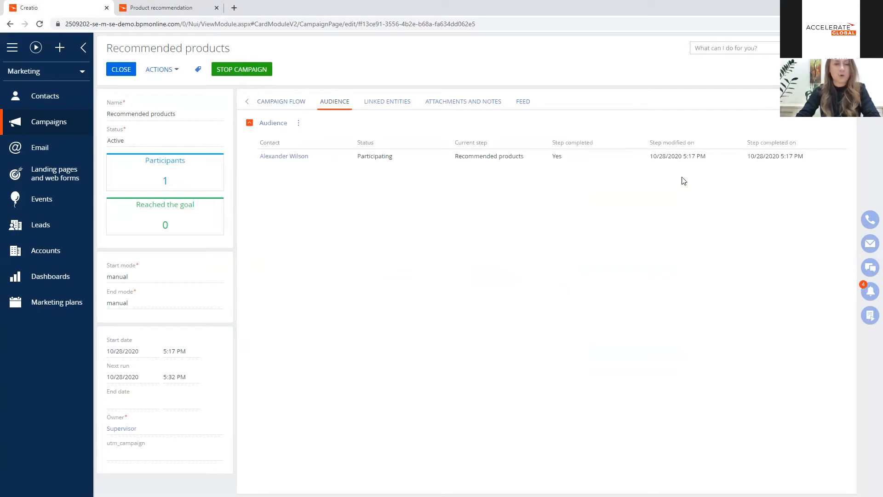
Step: Open the active Recommended products trigger email and examine its template replica "Website development 0.7 + Microsoft office + Preparing software documentation 0.6"
left_click(63, 154)
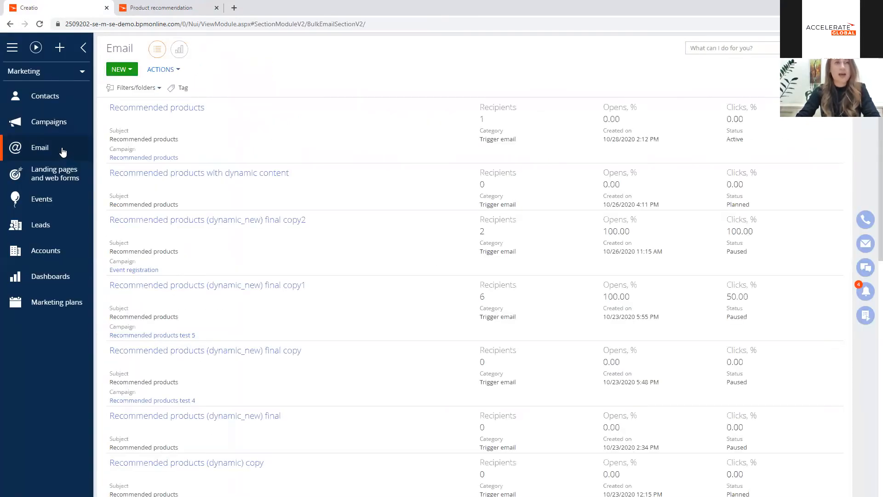
left_click(265, 114)
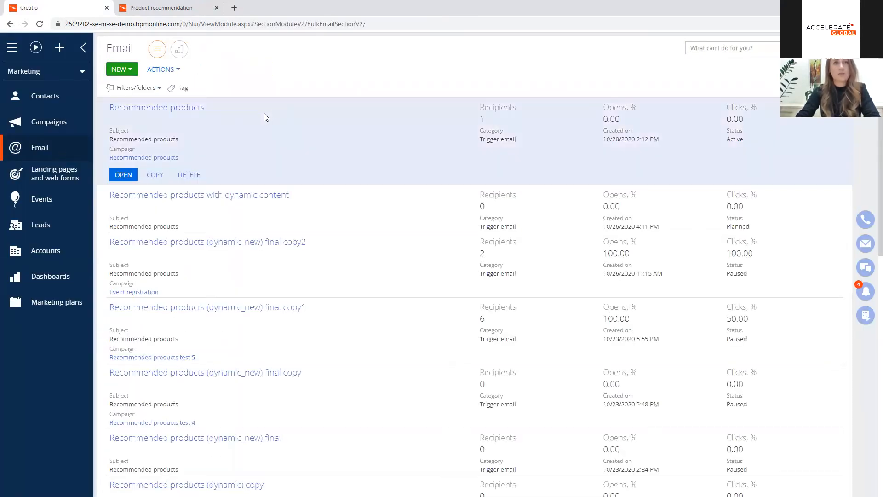
left_click(122, 175)
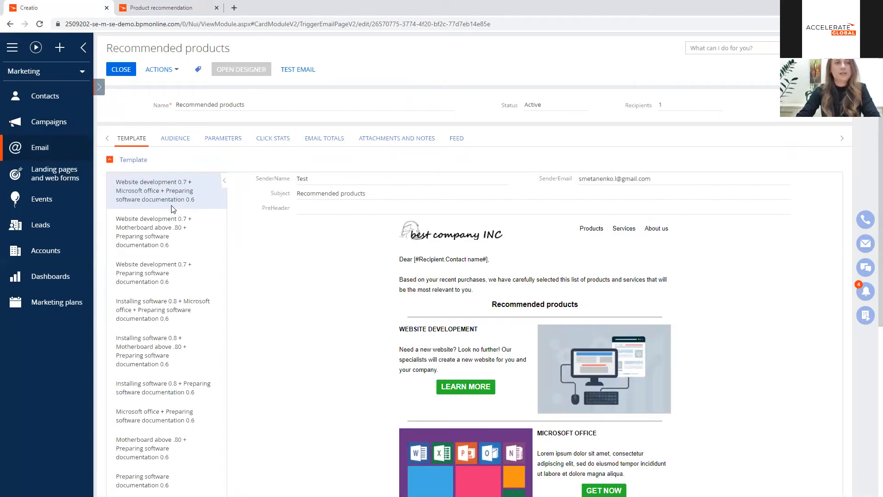
scroll(173, 210, "down", 1)
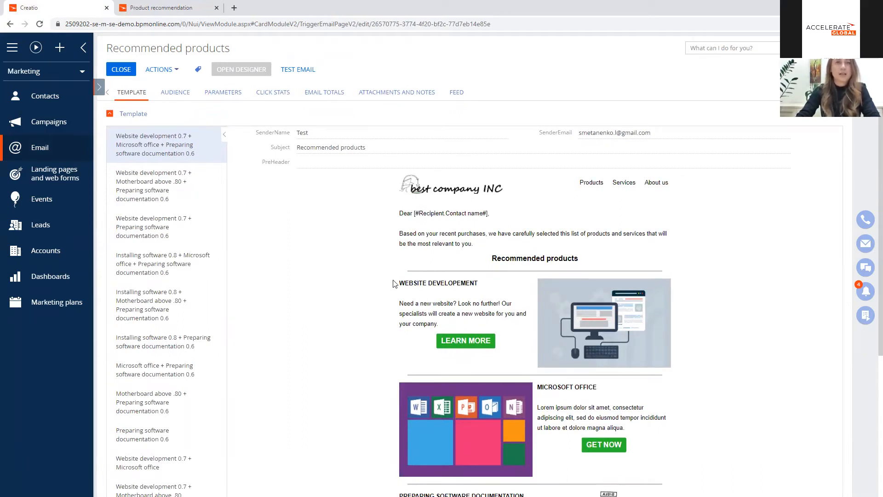
scroll(395, 271, "down", 1)
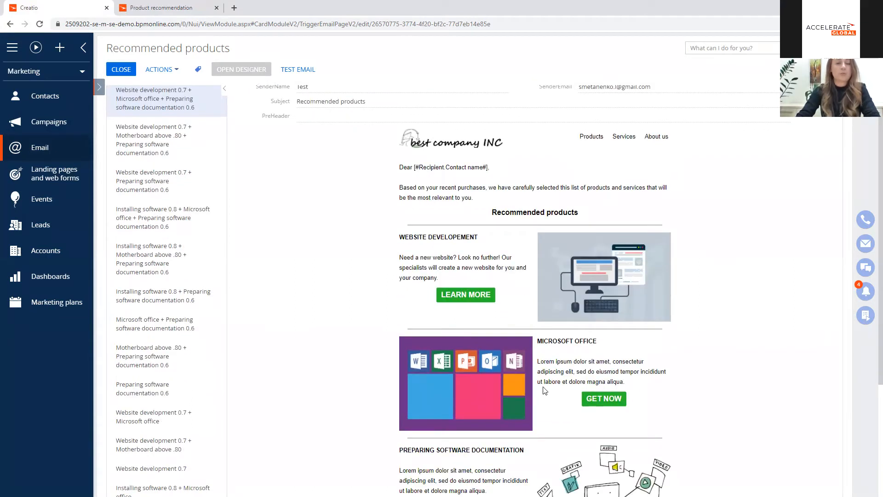
scroll(484, 331, "down", 2)
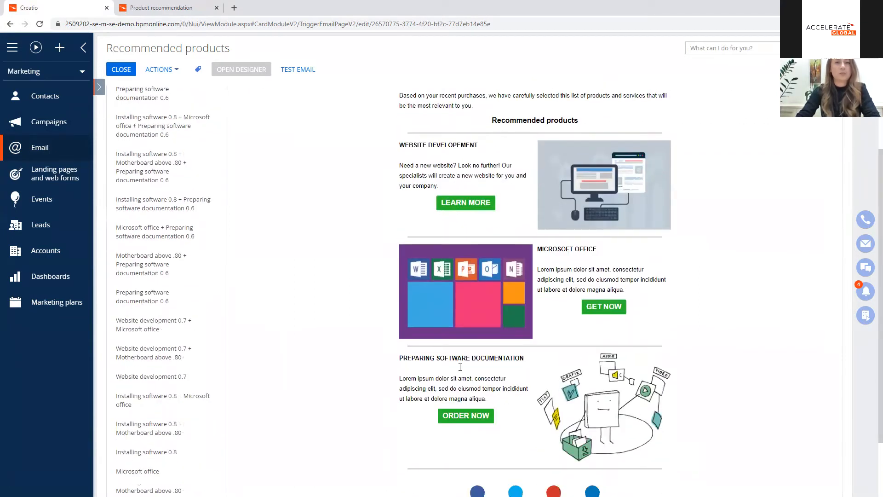
scroll(233, 193, "up", 4)
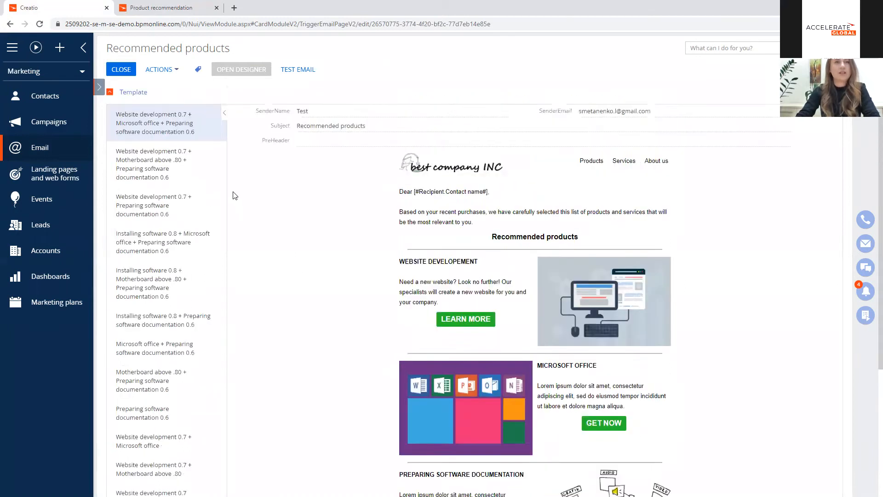
Step: Preview the email replica "Website development 0.7 + Preparing software documentation 0.6", browse the others and check which replica the audience contact receives
left_click(192, 235)
left_click(197, 276)
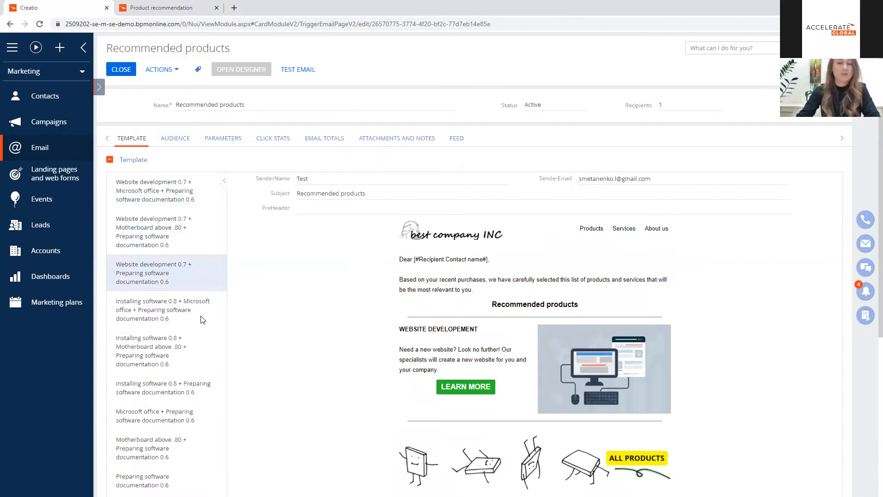
scroll(202, 319, "down", 5)
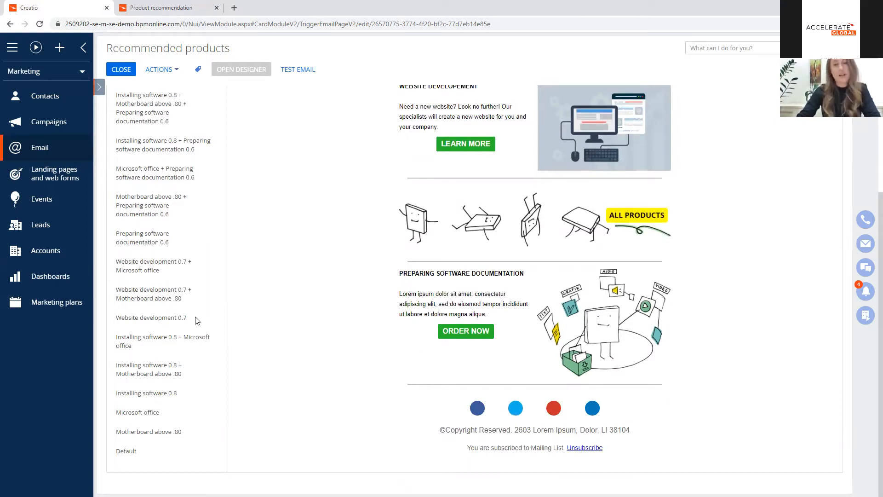
scroll(197, 320, "up", 10)
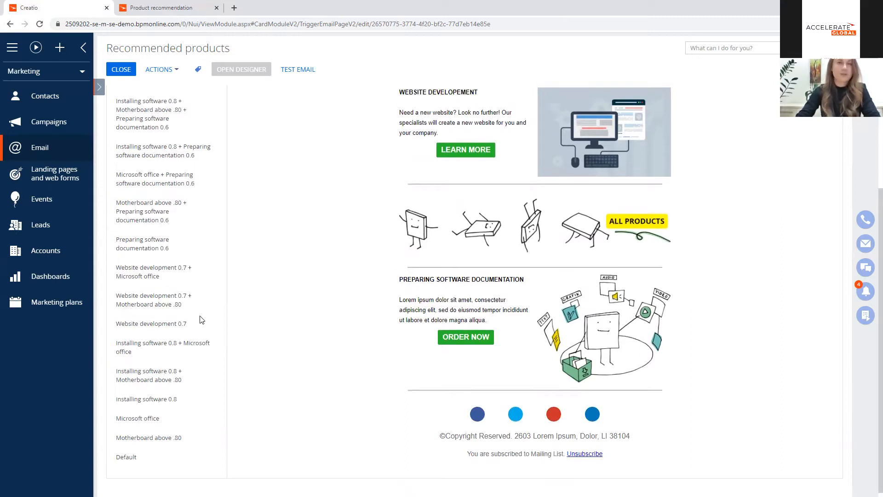
left_click(177, 139)
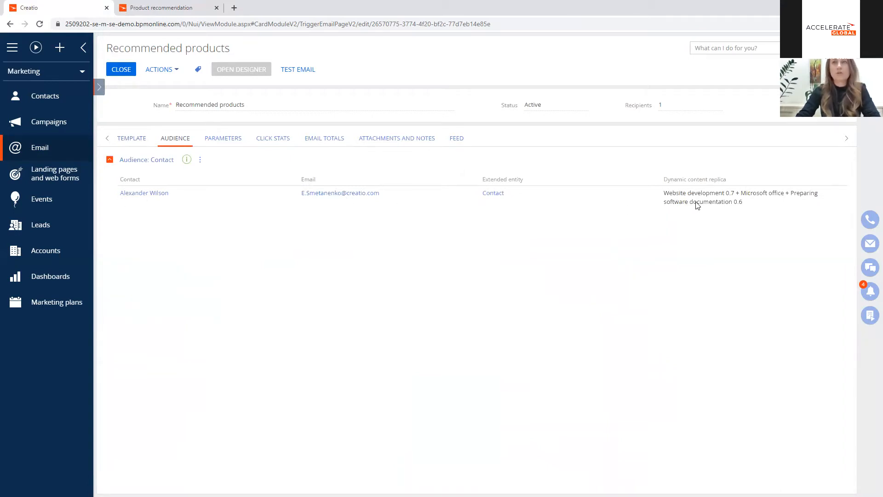
Step: Open the audience contact's record from the Recommended products generated folder and compare its product recommendations with the assigned email replica
left_click_drag(663, 195, 828, 201)
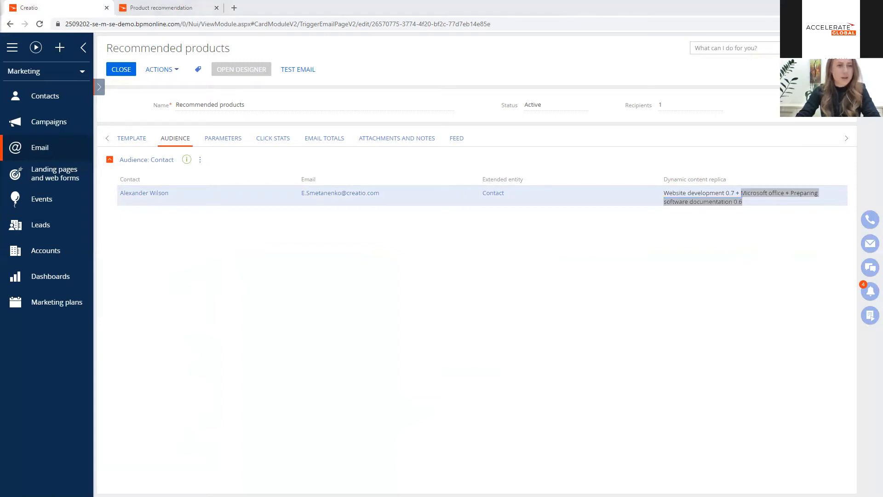
left_click(339, 7)
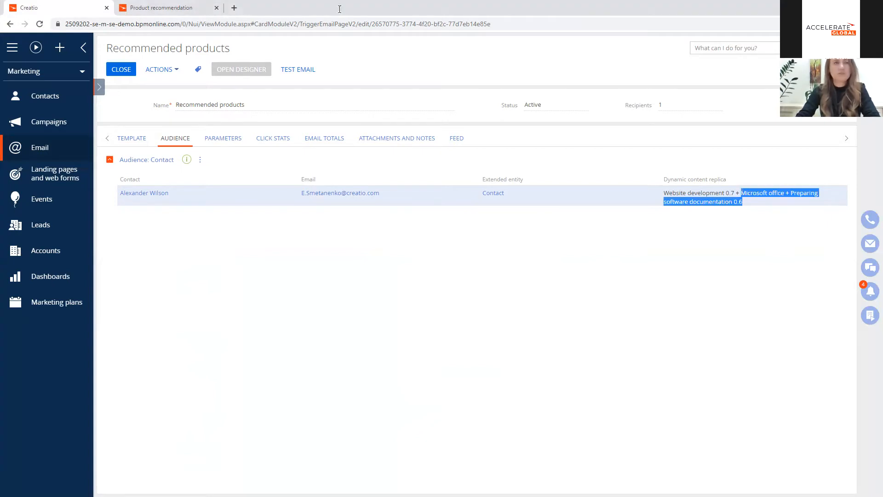
left_click(69, 94)
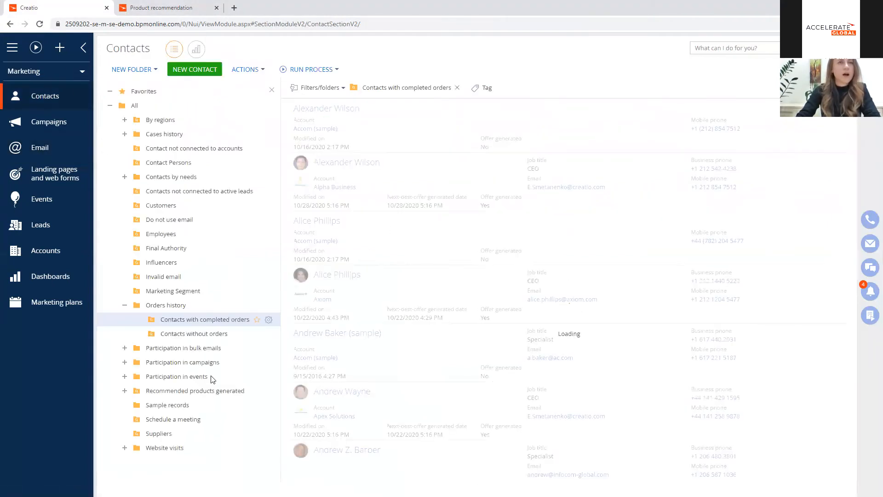
left_click(182, 390)
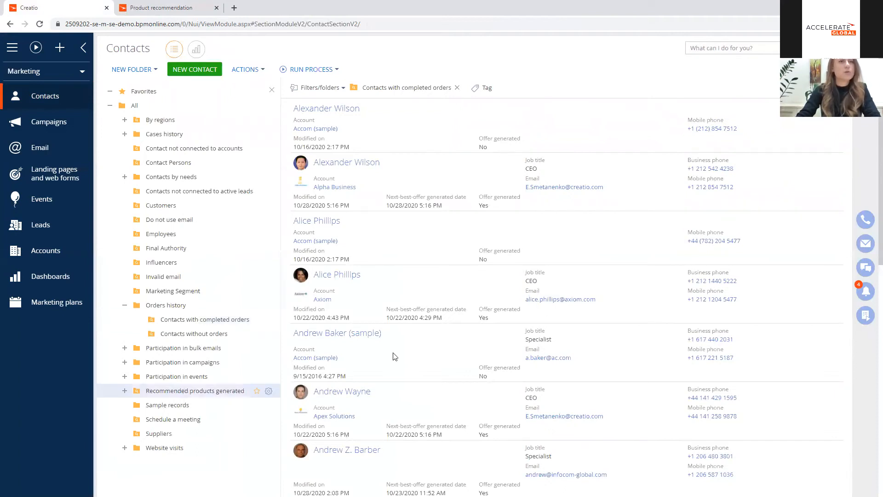
left_click(423, 122)
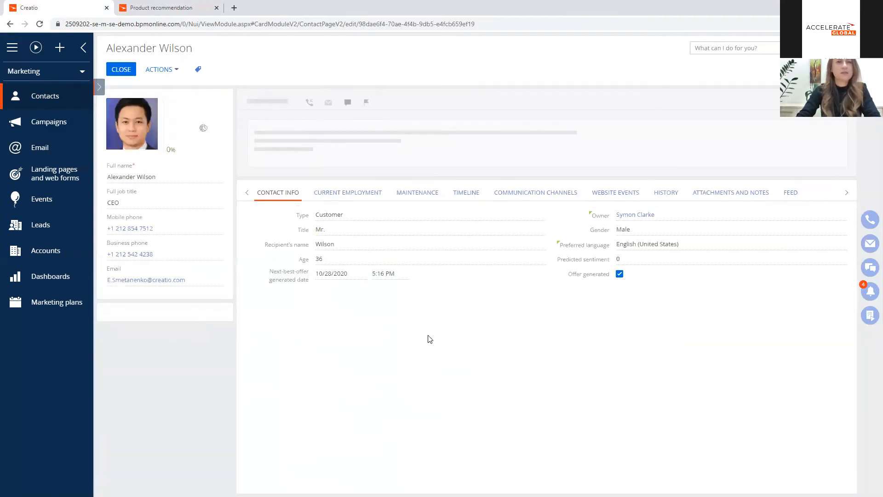
scroll(388, 308, "down", 3)
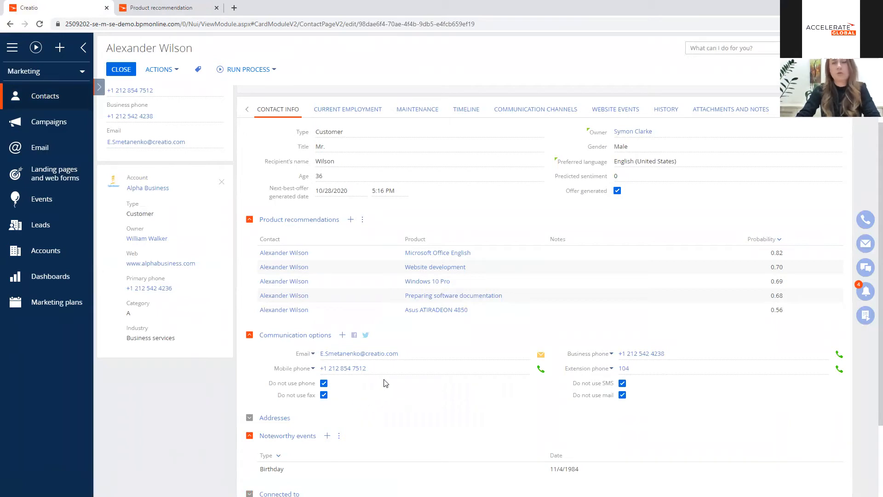
scroll(385, 383, "up", 3)
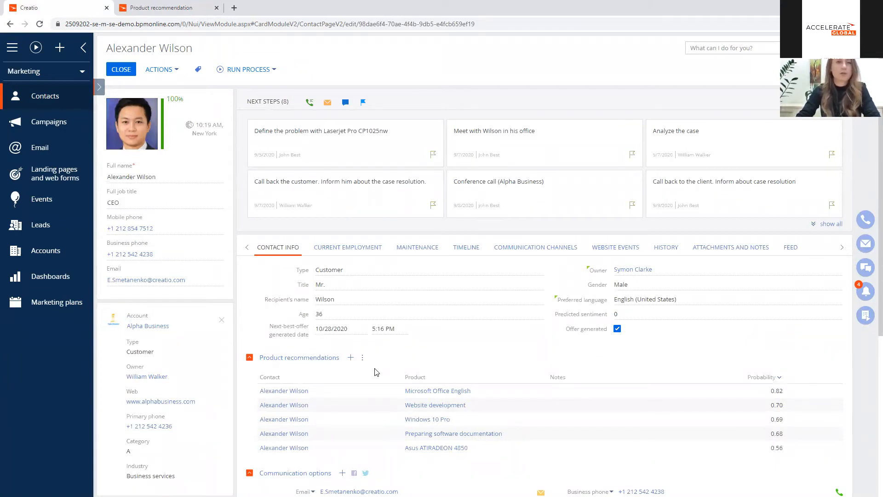
Step: Open the "Need for our services" lead, examine its registration info and return to the contacts list
left_click(61, 229)
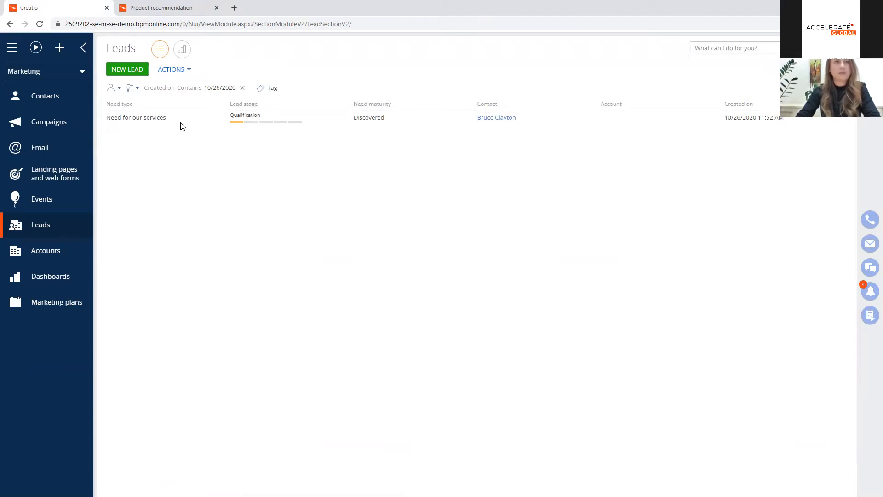
double_click(182, 122)
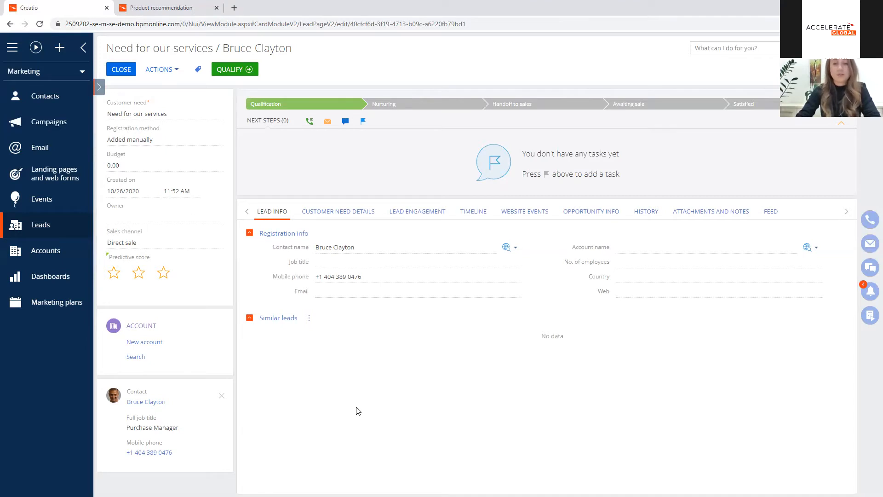
left_click(65, 104)
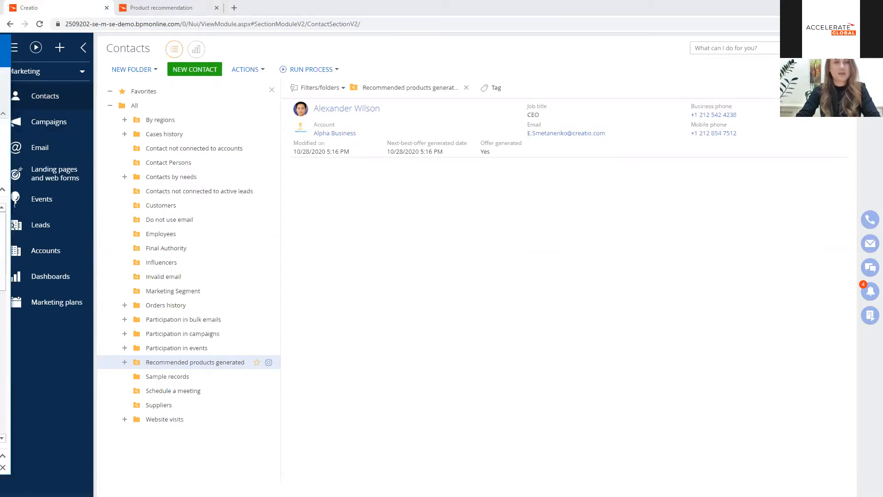
Step: Bring the received Recommended products message in Outlook into view and examine its product blocks down to the footer
left_click_drag(0, 50, 436, 64)
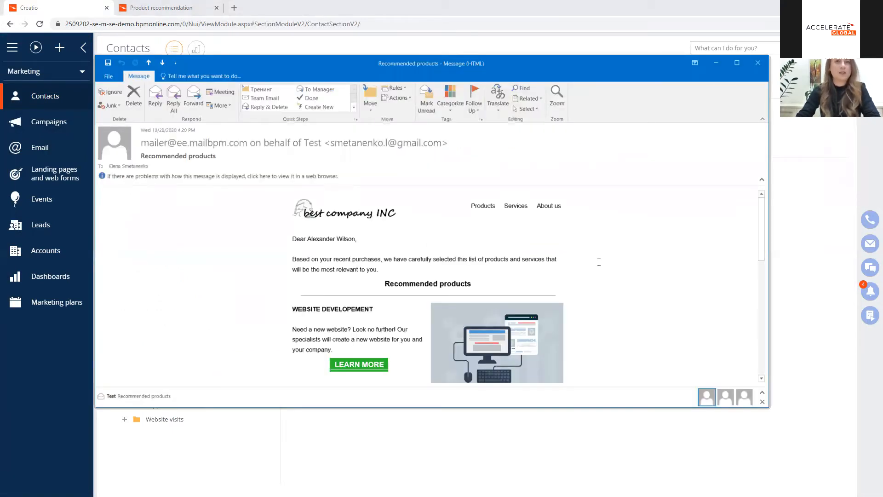
scroll(495, 248, "down", 2)
scroll(406, 228, "up", 2)
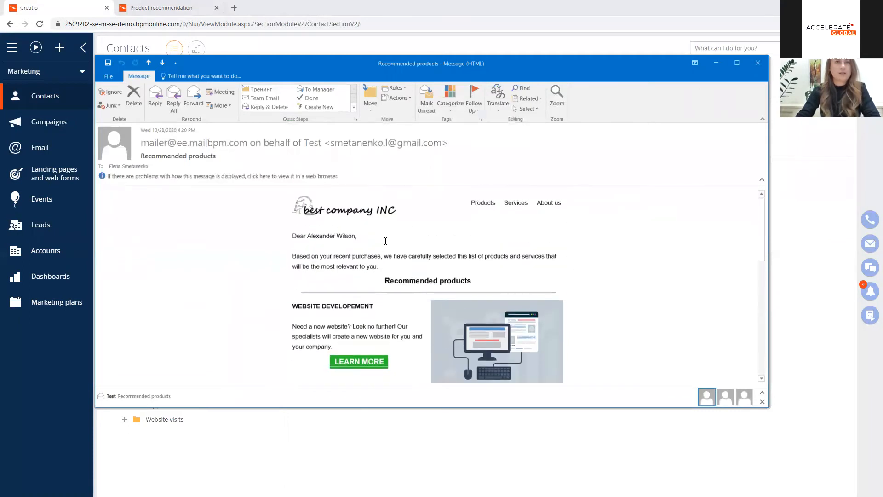
scroll(412, 257, "down", 10)
scroll(417, 288, "down", 1)
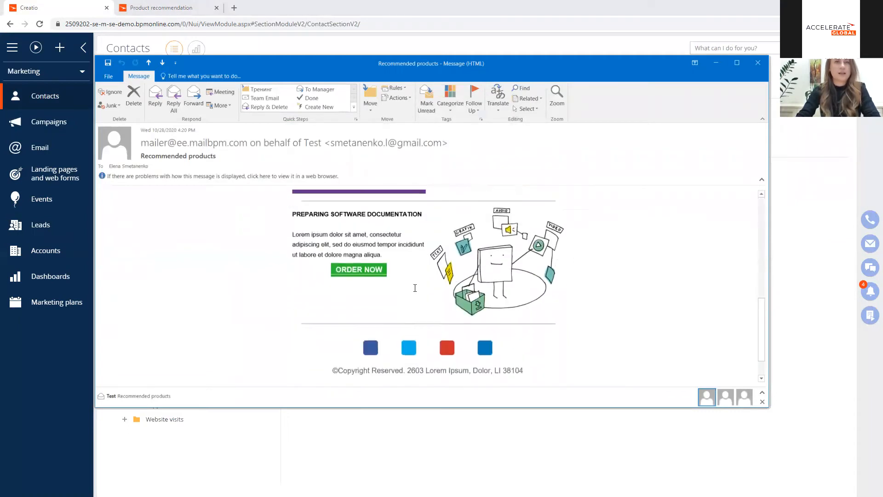
scroll(418, 288, "up", 3)
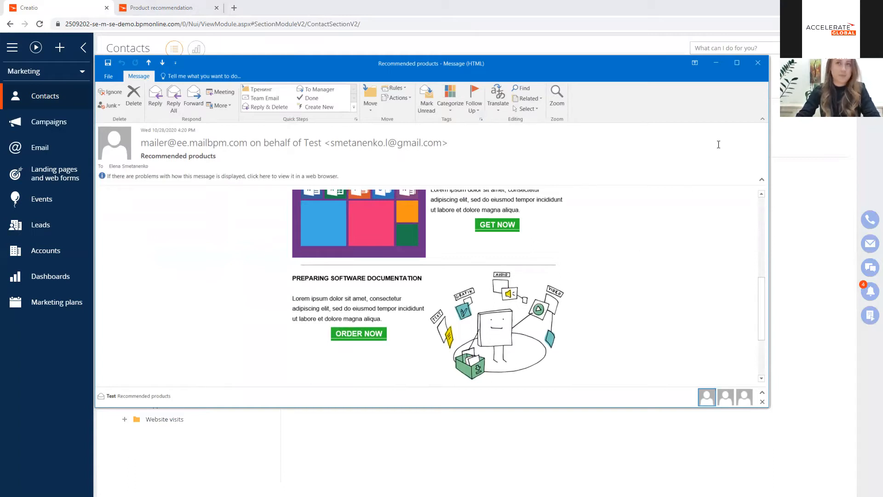
Step: Follow the website development block's Learn More link in the received email and close the web page it opens
scroll(373, 234, "up", 3)
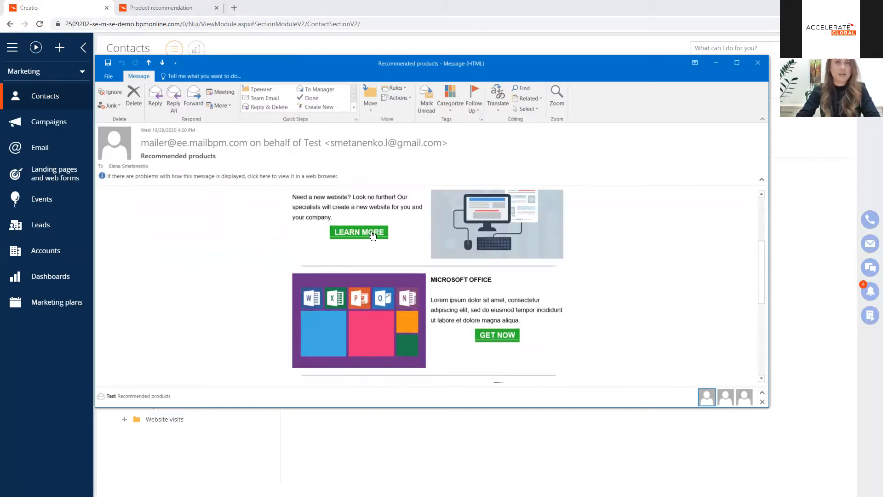
left_click(373, 233)
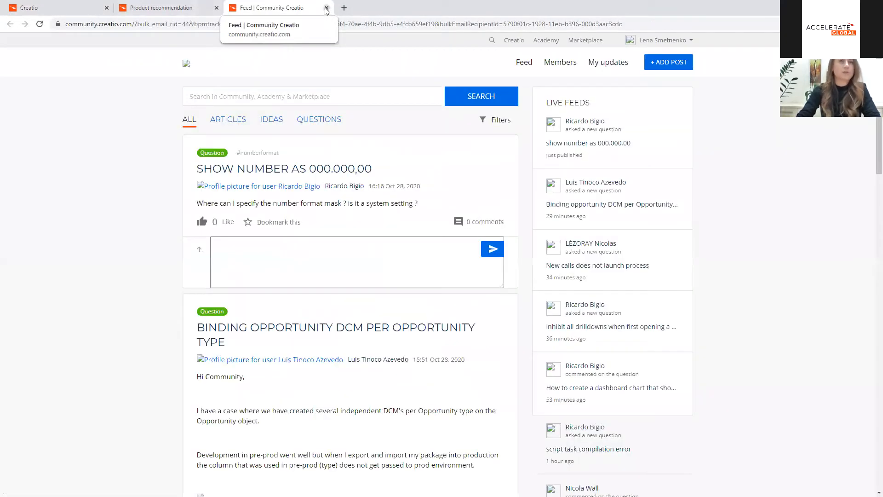
left_click(326, 9)
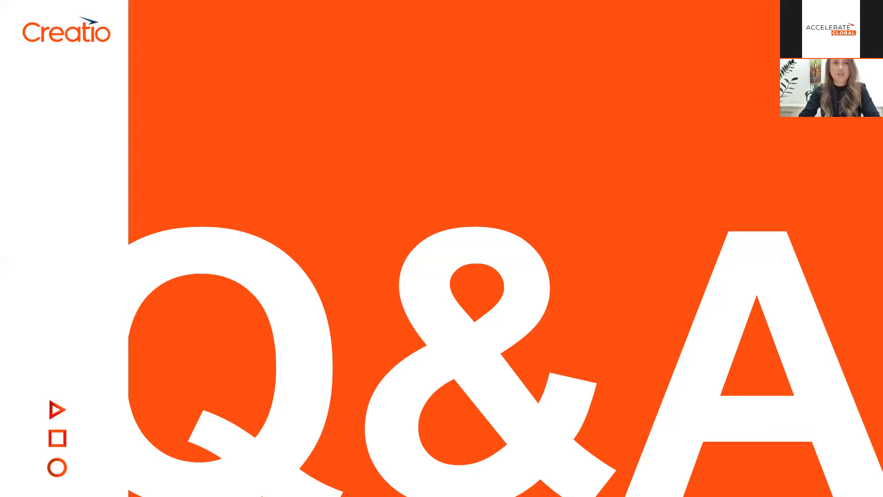
left_click(392, 328)
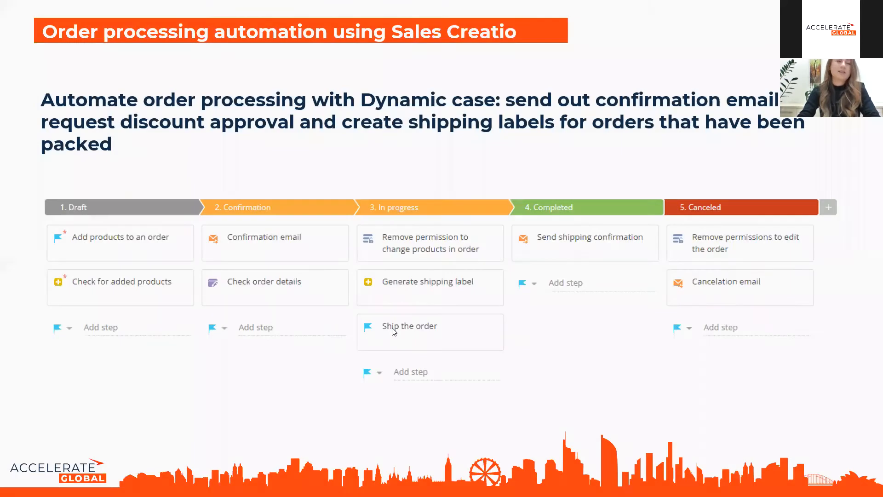
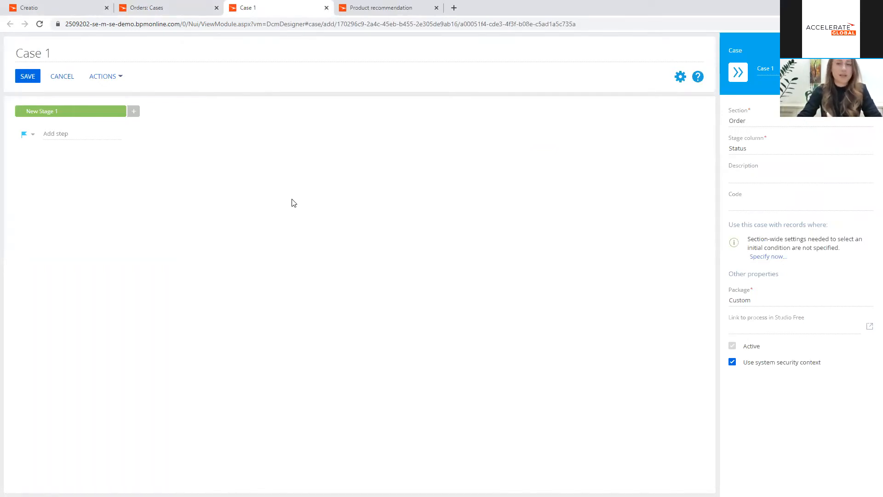
Step: Rename the new case as Order processing case
left_click_drag(51, 54, 14, 54)
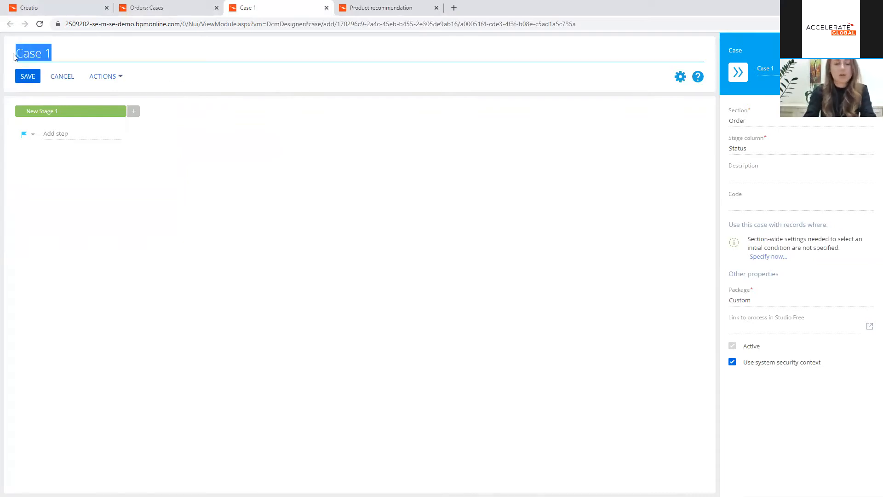
type("Order proc")
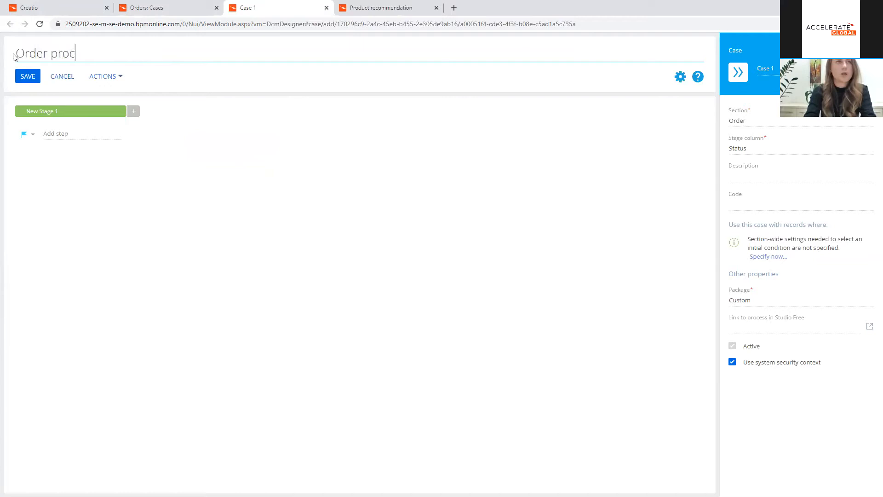
type("essing case")
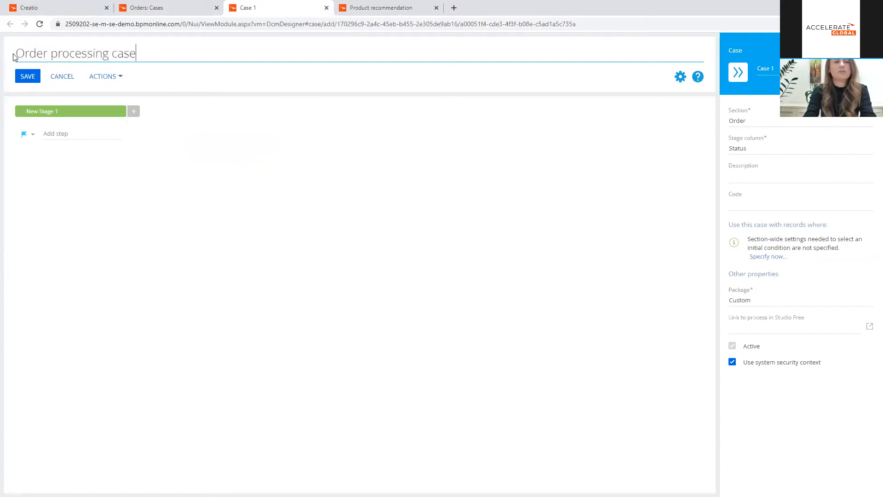
Step: Assign the Draft status to the first stage and add a second stage for Confirmation
left_click(52, 111)
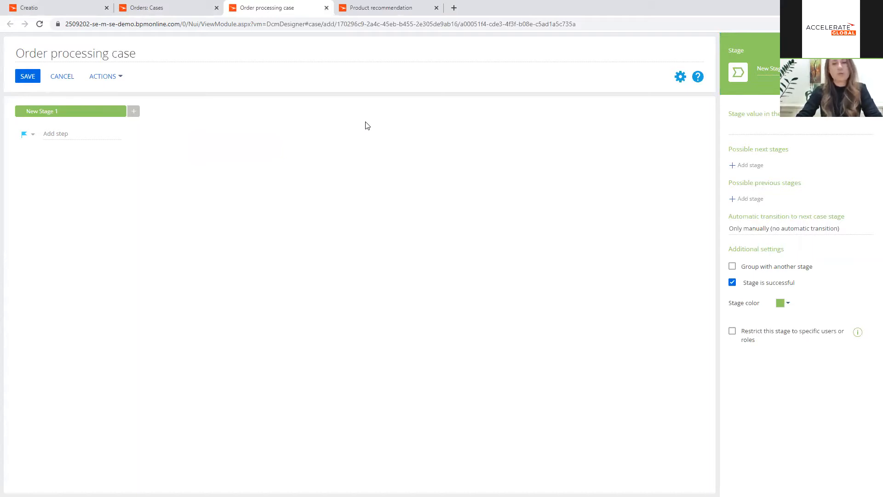
left_click(752, 128)
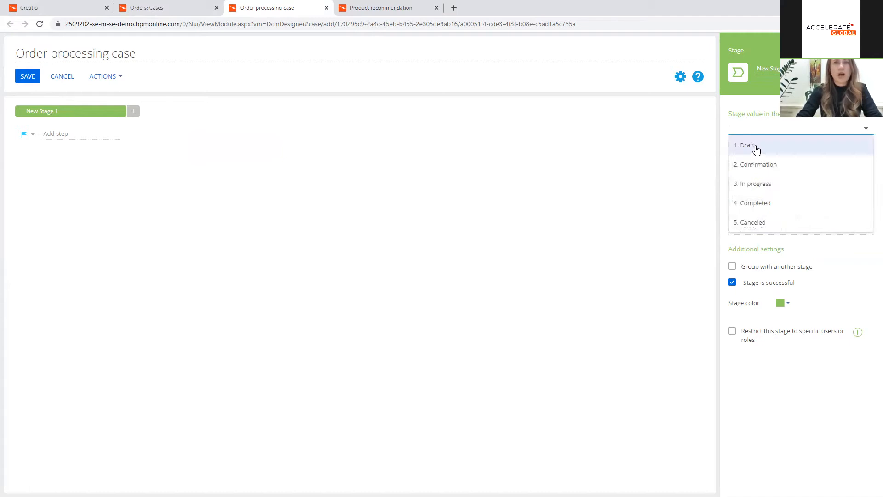
left_click(752, 146)
left_click(134, 112)
left_click(764, 128)
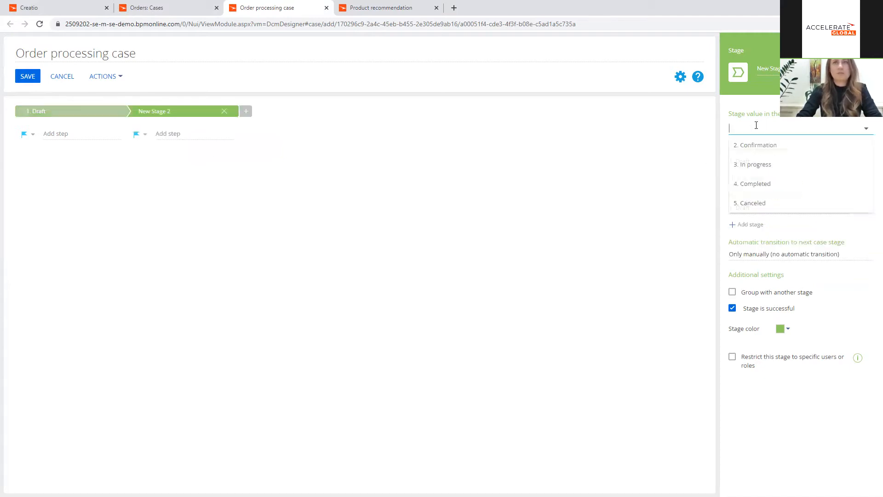
left_click(765, 146)
Step: Add two more stages after Confirmation, one for In progress and one for Completed
left_click(246, 111)
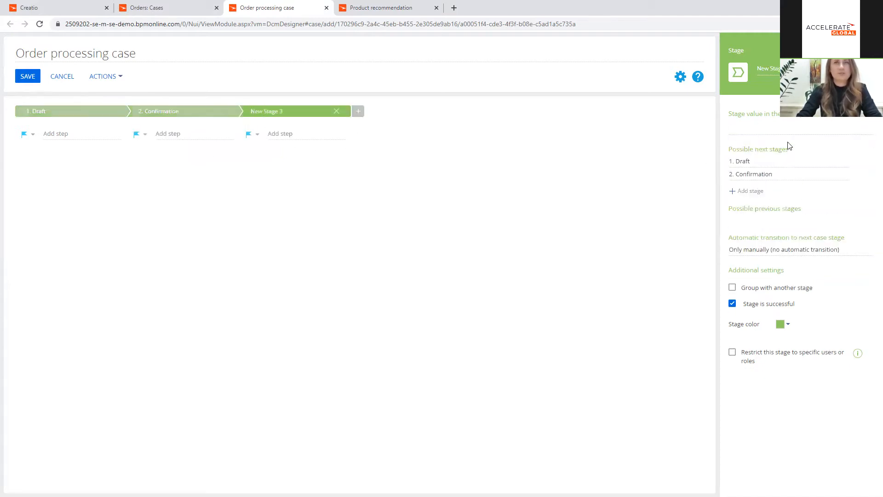
left_click(777, 129)
left_click(776, 152)
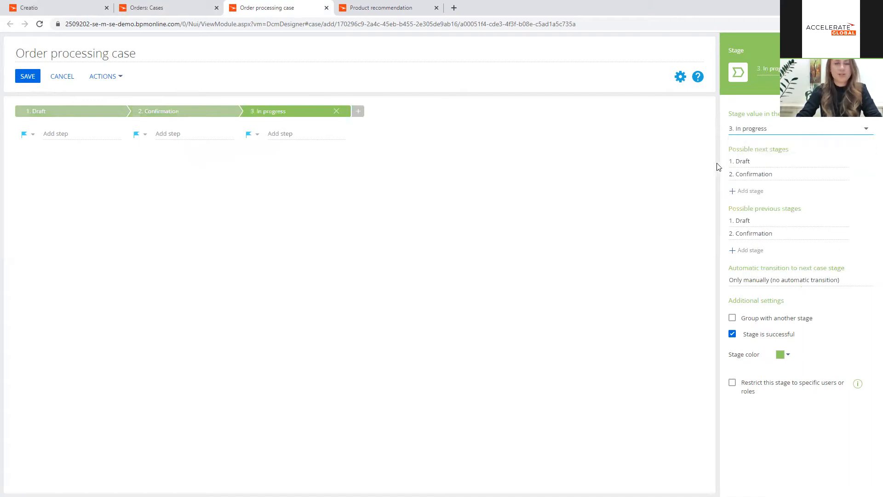
left_click(358, 111)
left_click(759, 129)
left_click(756, 147)
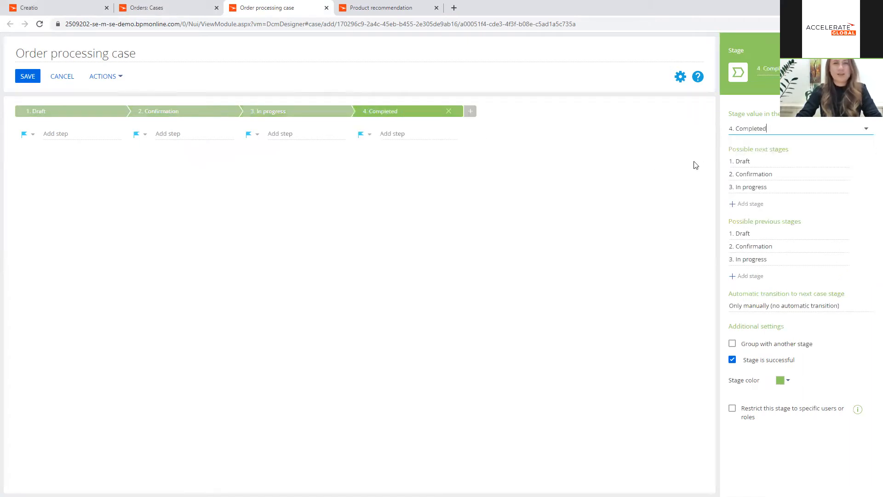
Step: Add a Canceled stage that is not successful, grouped with the Completed stage and coloured red
left_click(470, 112)
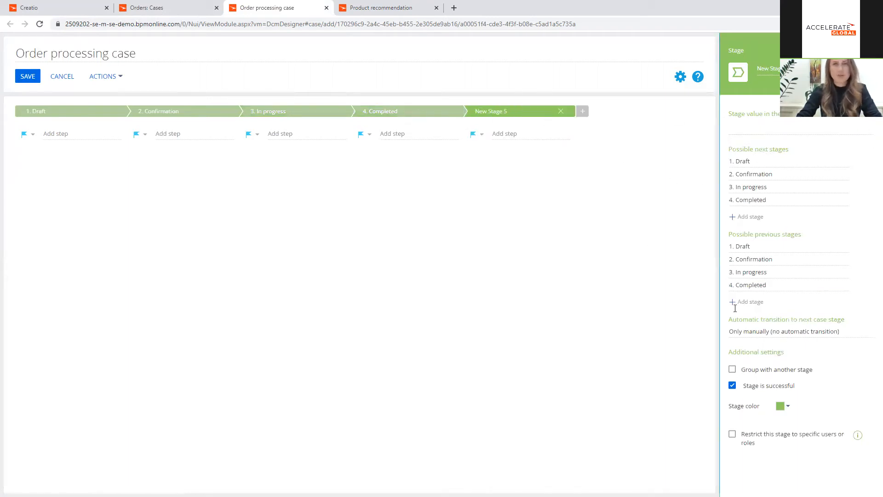
left_click(732, 385)
left_click(755, 130)
left_click(750, 144)
left_click(733, 370)
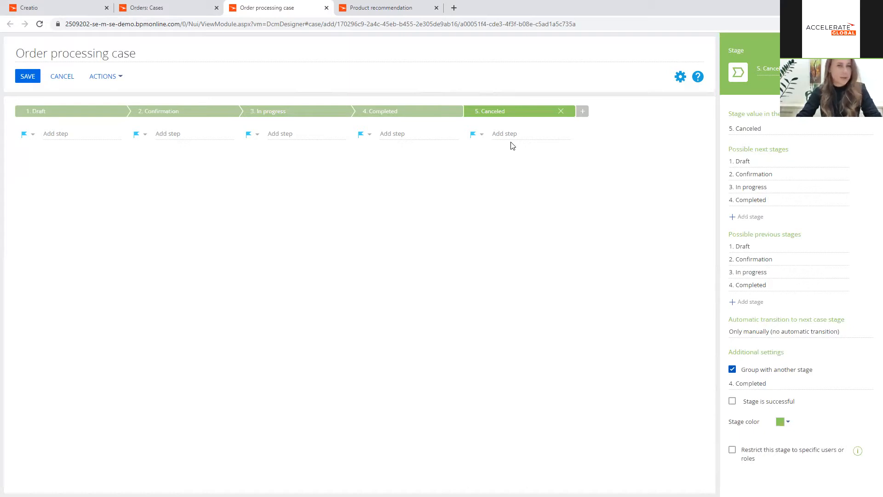
left_click(781, 422)
left_click(813, 349)
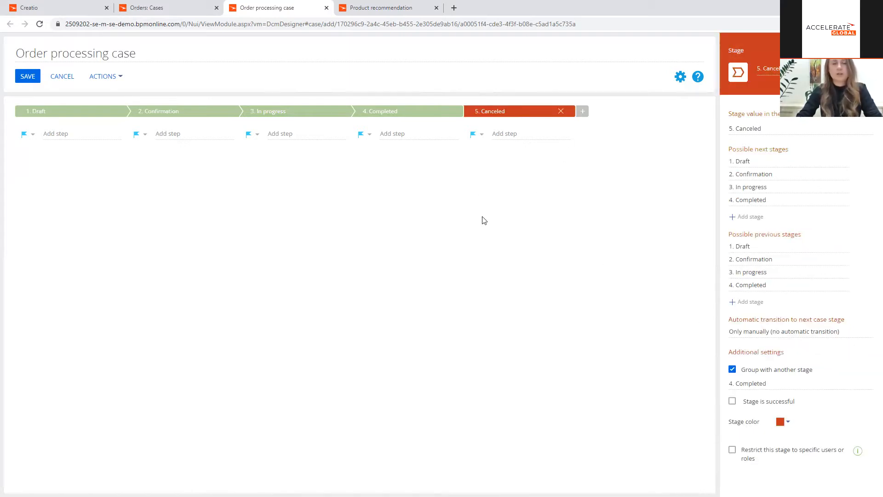
Step: Colour the In progress and Confirmation stages orange
left_click(381, 111)
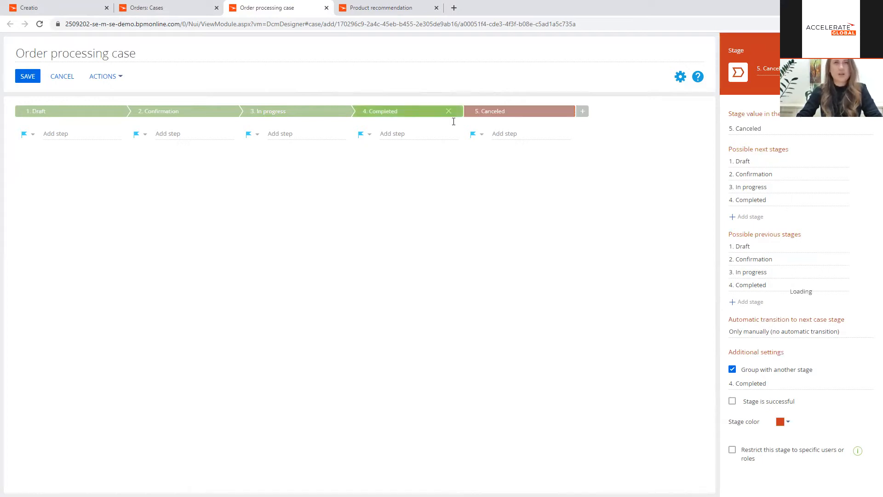
left_click(319, 111)
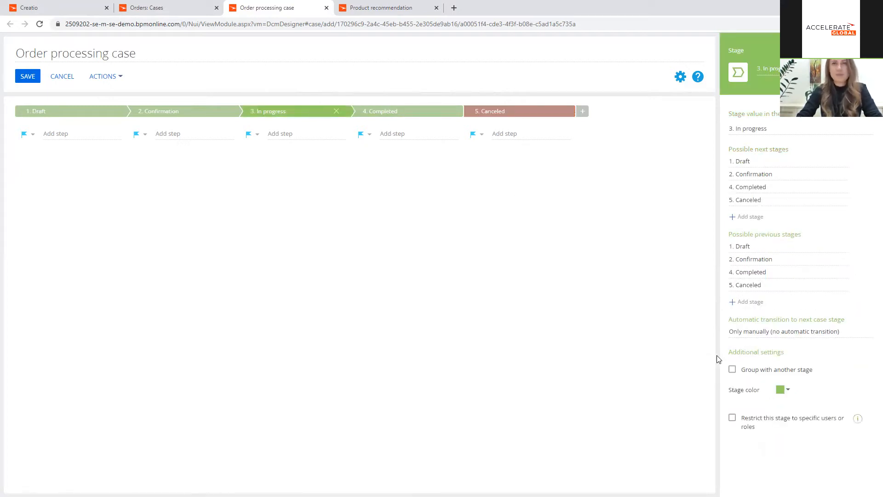
left_click(782, 390)
left_click(805, 455)
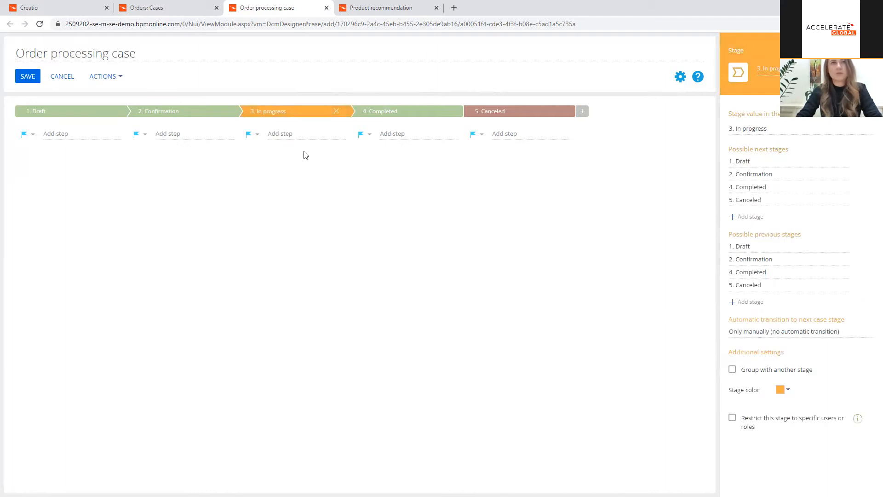
left_click(206, 111)
double_click(786, 391)
left_click(786, 390)
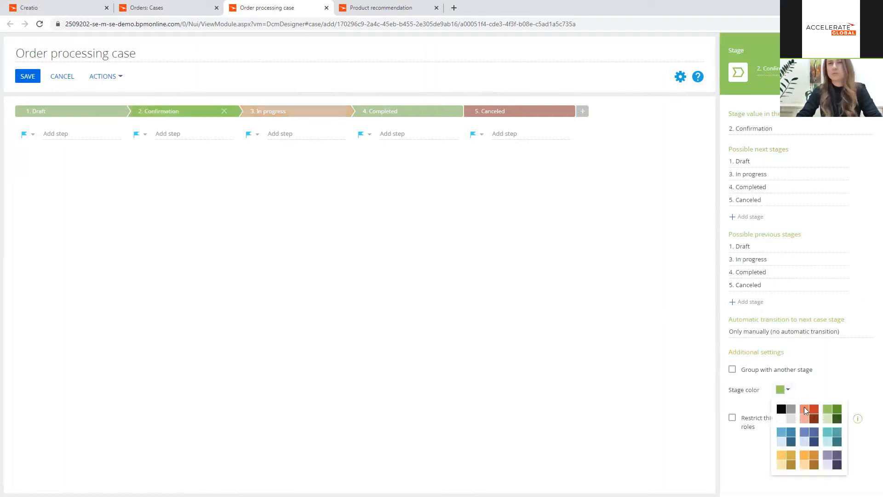
left_click(805, 461)
Step: Change the Draft stage's colour to gray
left_click(94, 114)
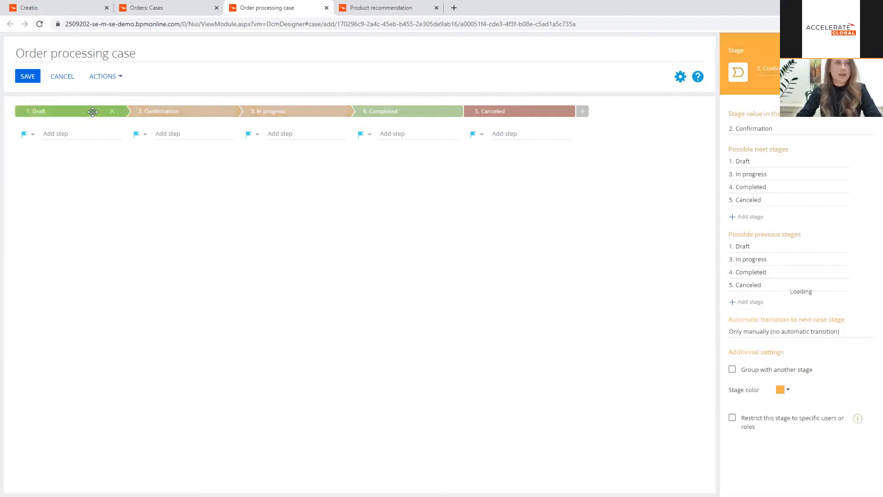
left_click(780, 389)
left_click(792, 412)
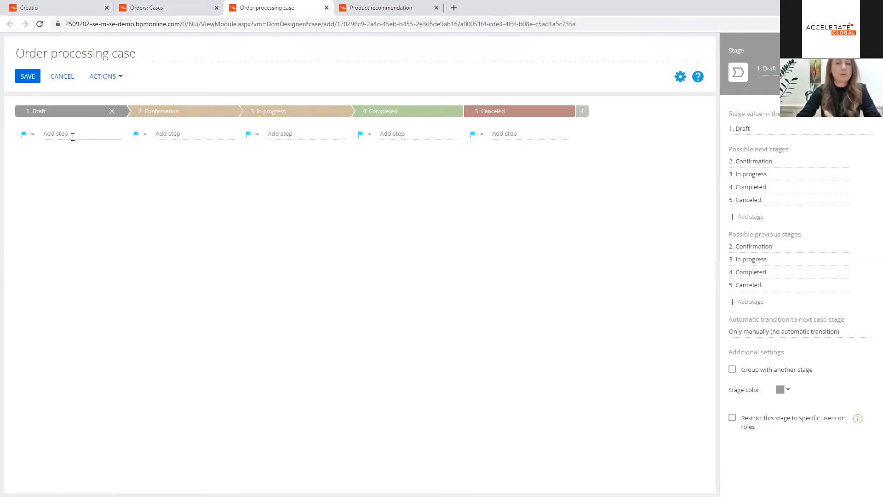
Step: Add a Perform task step named "Add products to order" to the Draft stage
left_click(33, 135)
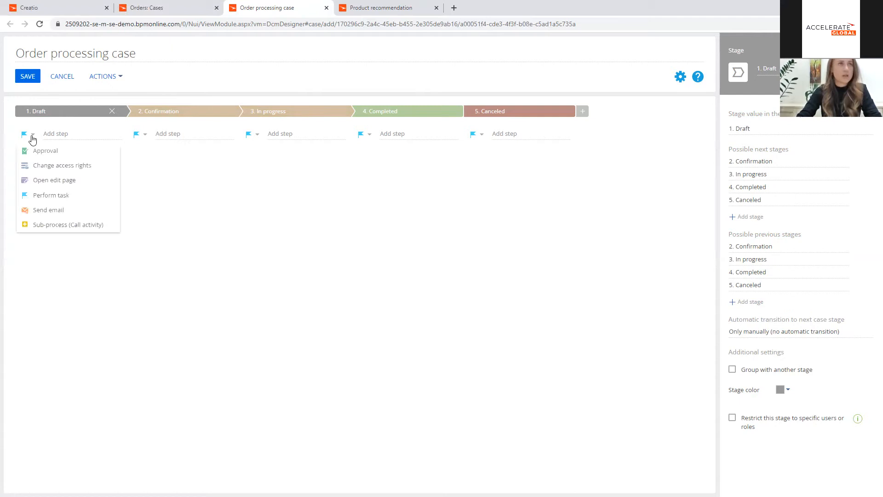
left_click(51, 196)
left_click(62, 133)
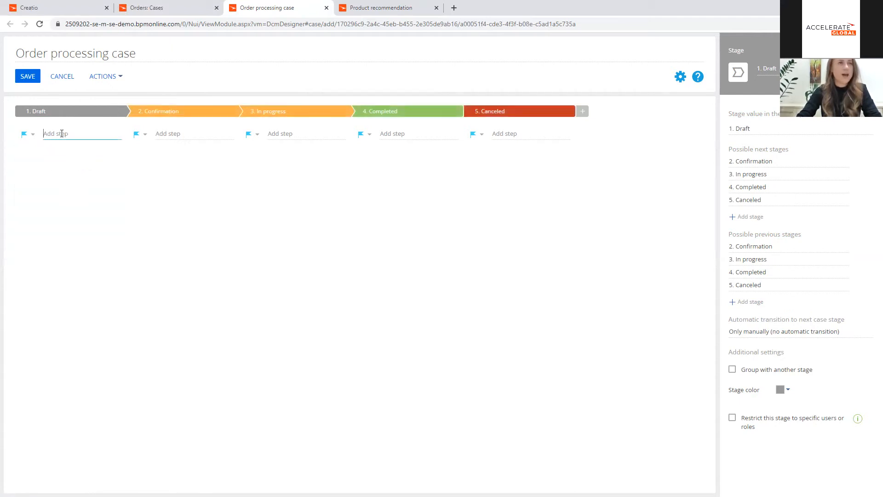
type("S")
key("BackSpace")
type("A")
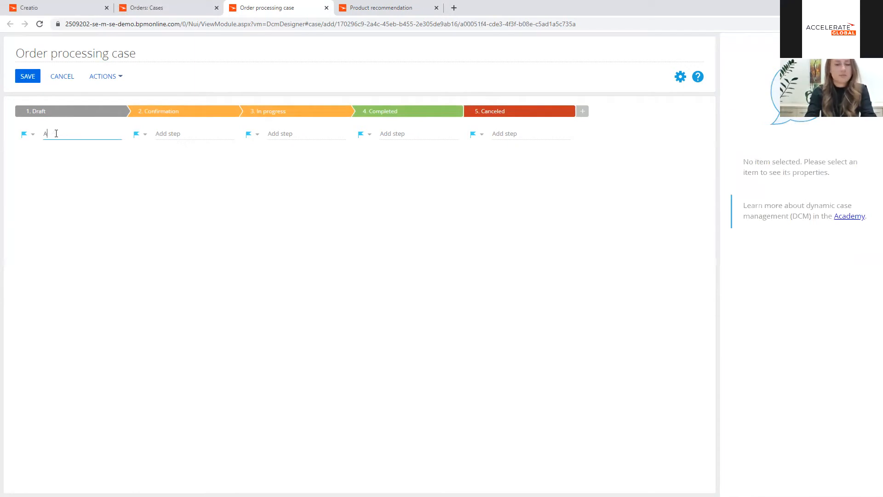
type("dd r pro")
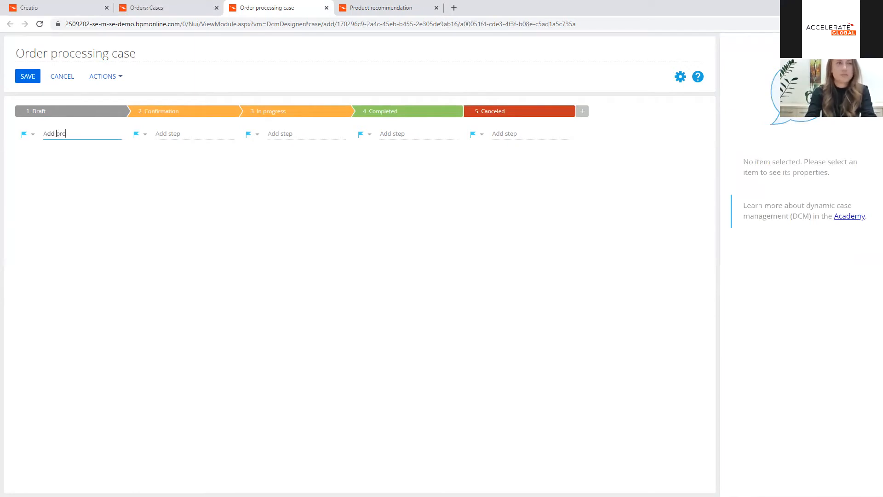
type("ducts to ")
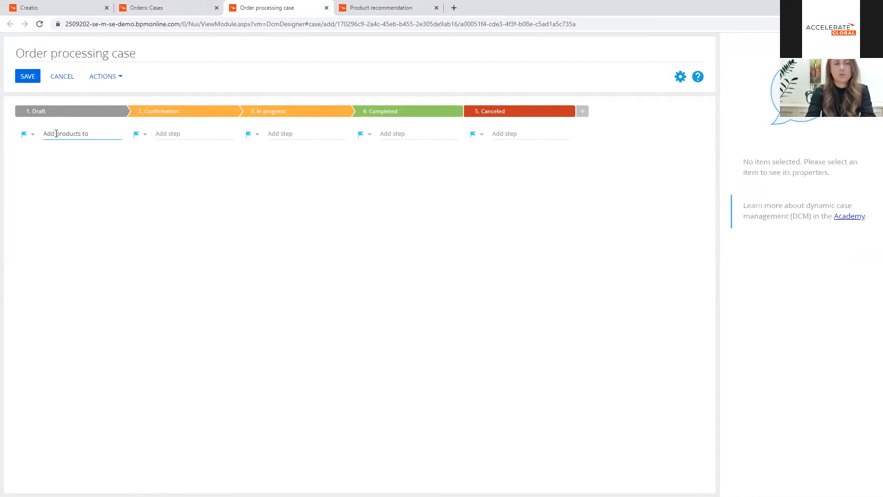
type("order")
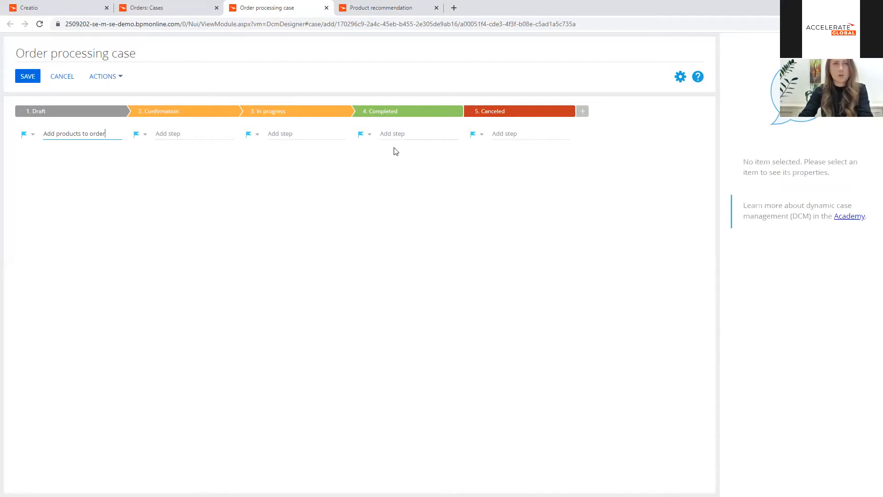
key("Return")
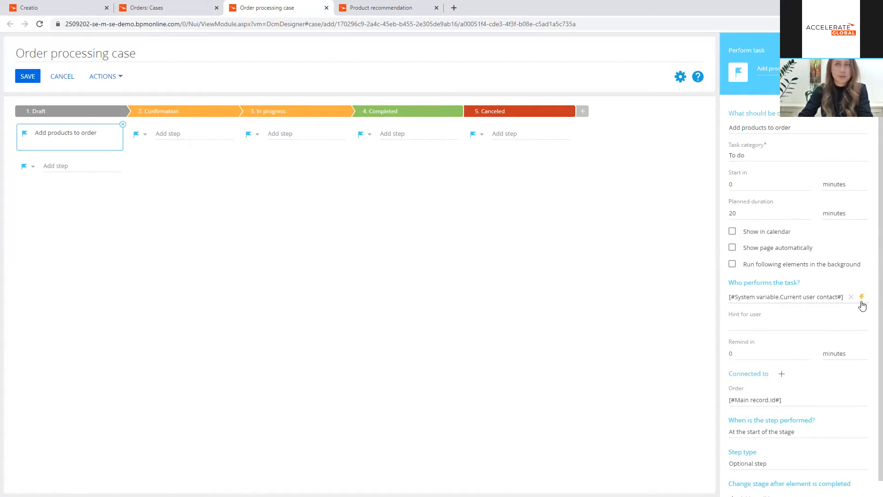
Step: Assign the Add products to order task to the order's Owner, and show it in the calendar with its page opening automatically
left_click(863, 299)
left_click(850, 310)
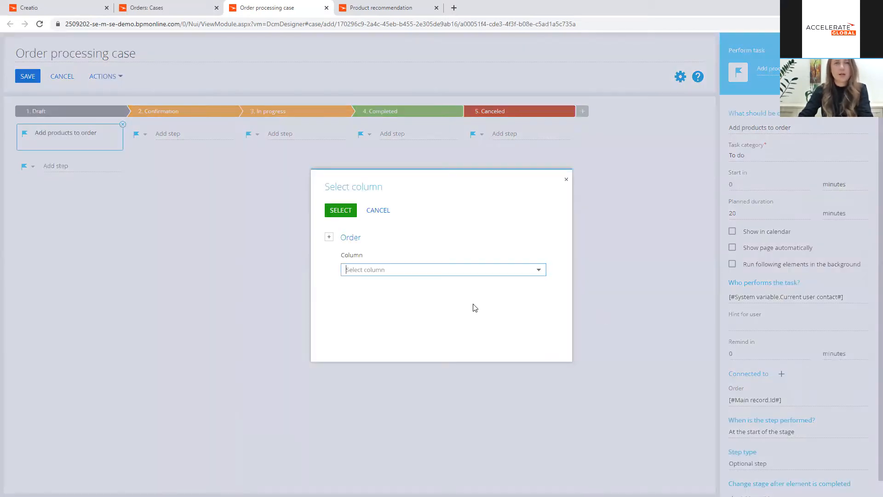
left_click(377, 269)
type("own")
left_click(364, 286)
left_click(342, 211)
left_click(732, 231)
left_click(733, 250)
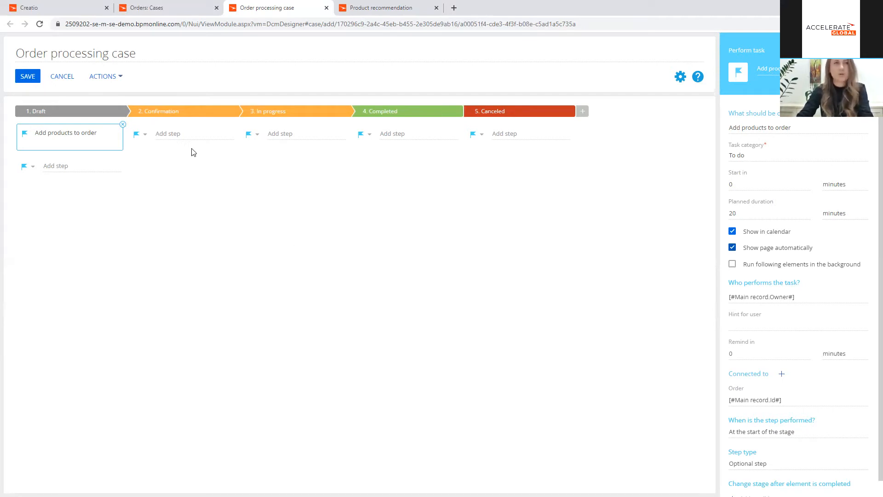
Step: Add a sub-process step named "Check number of products" to the Draft stage and select it
left_click(33, 165)
left_click(69, 257)
left_click(71, 165)
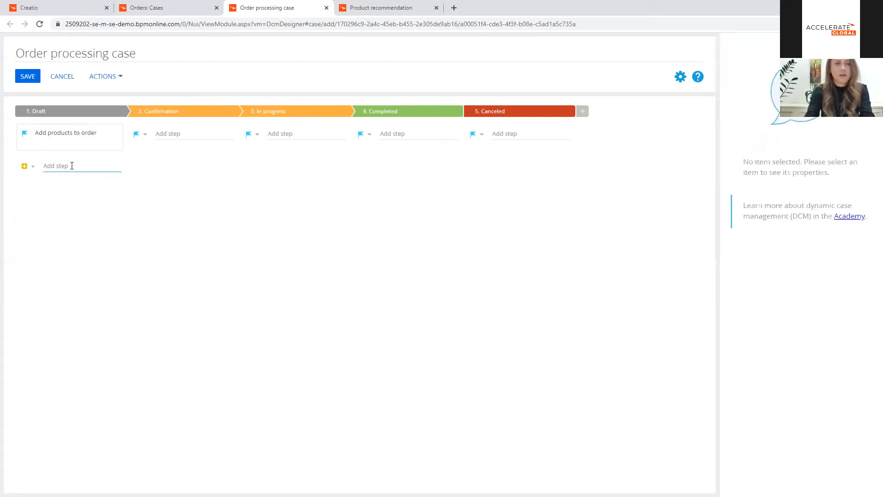
type("Chec")
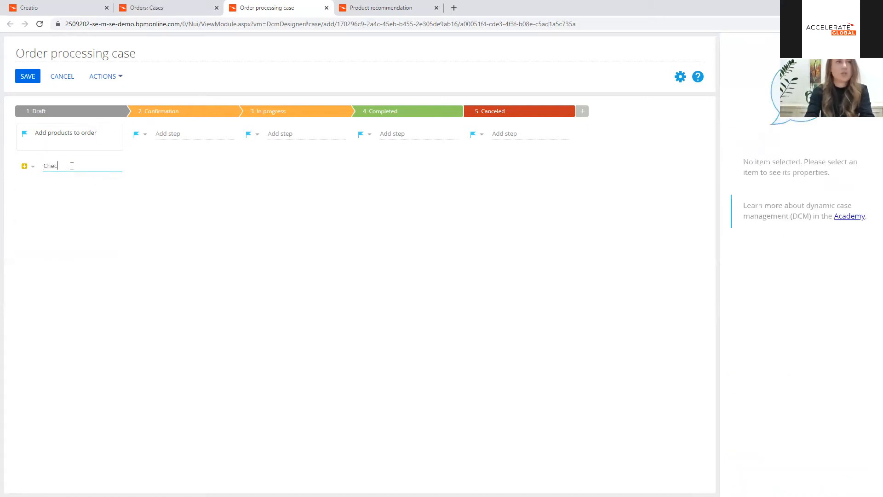
type("k number of products")
left_click(136, 187)
left_click(104, 168)
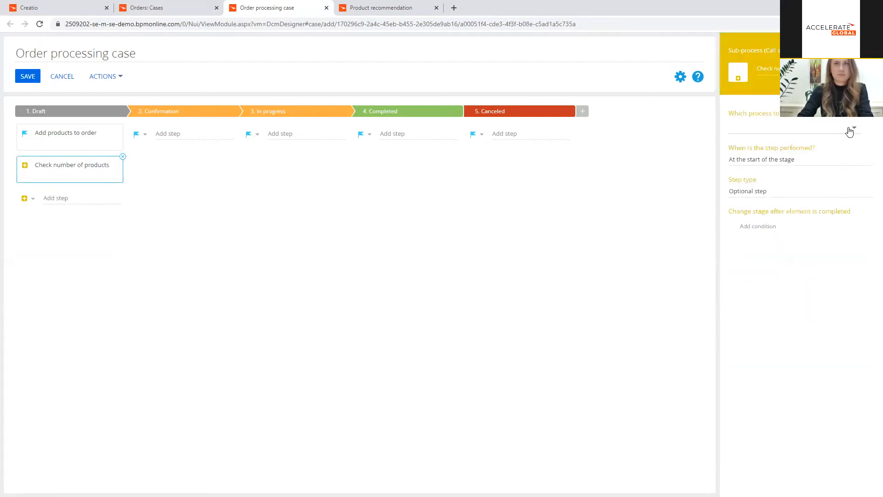
Step: Set the Check number of products step to run the "Check products in order" process
left_click(852, 130)
type("c")
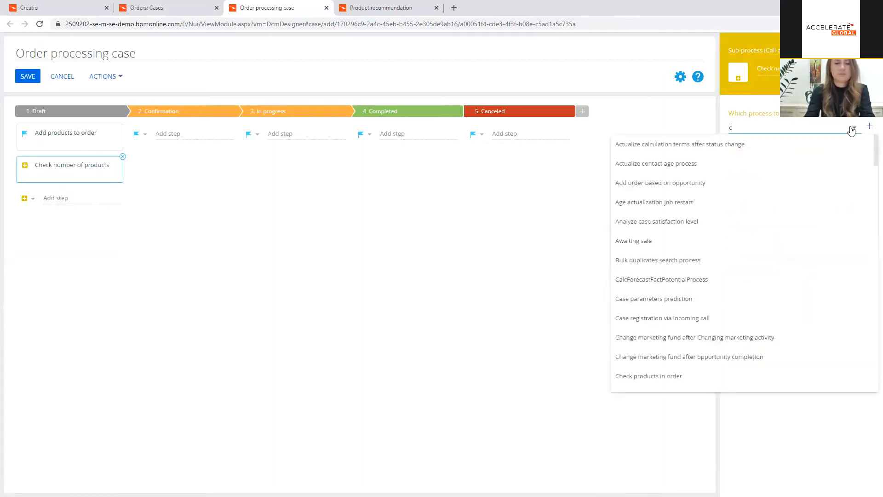
type("heck")
left_click(790, 144)
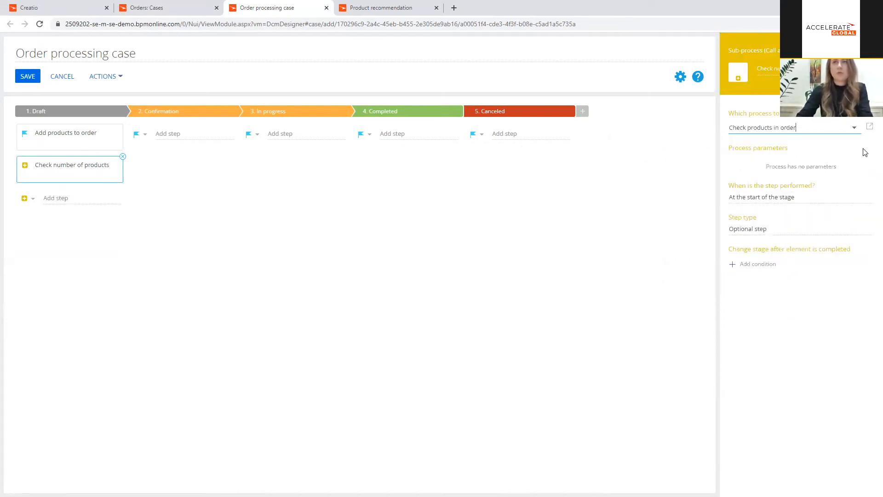
Step: Open the Check products in order process, examine its parameters and return to the case designer
left_click(870, 128)
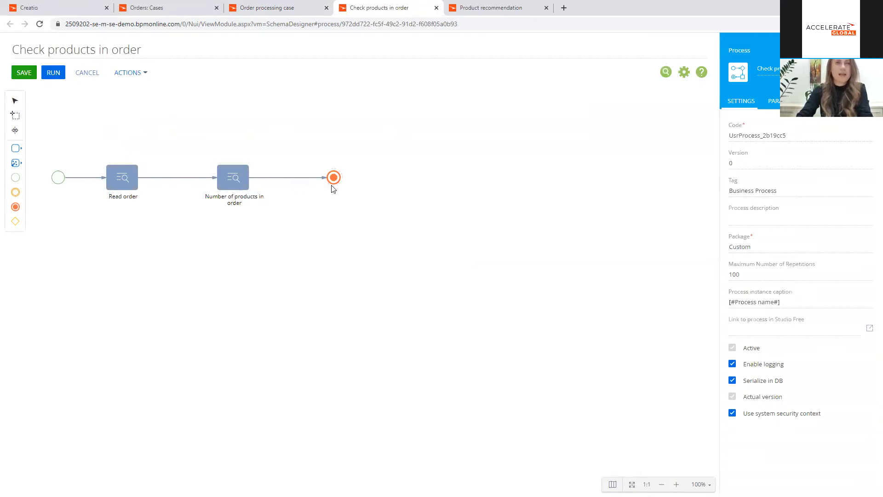
left_click(773, 102)
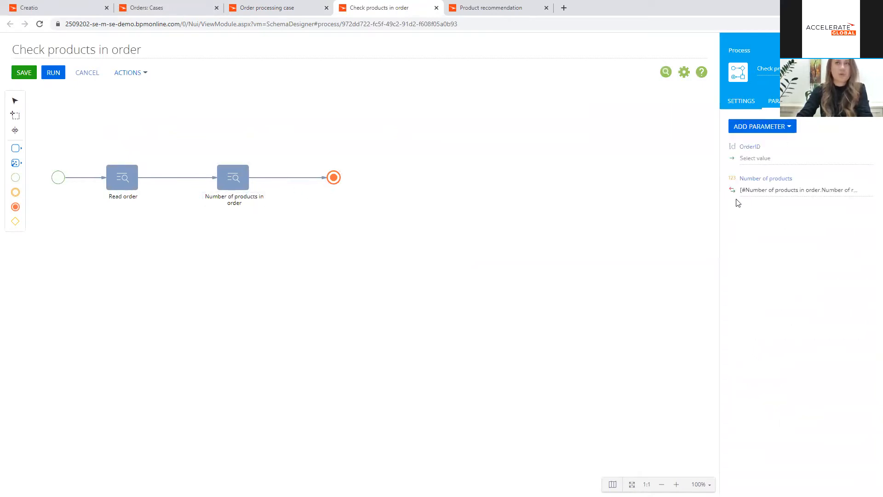
left_click(280, 14)
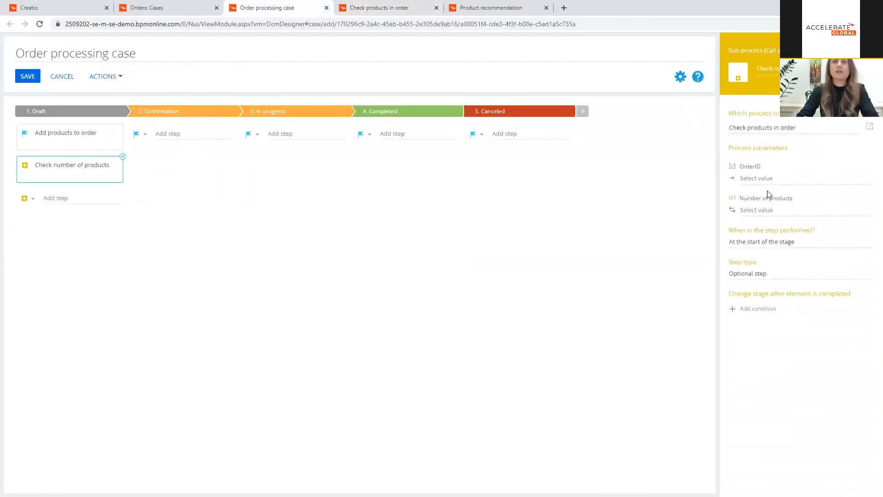
Step: Map the sub-process OrderID parameter to the order's Id column and perform the step after the previous step is complete
left_click(864, 179)
left_click(856, 190)
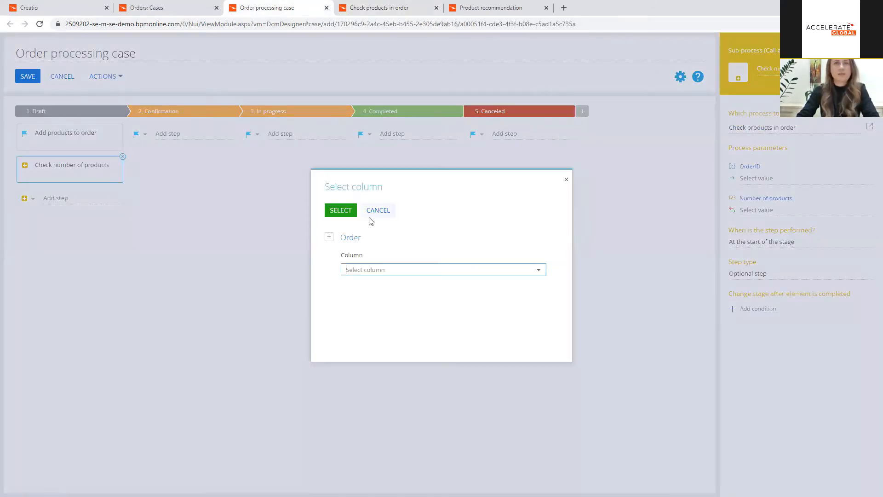
type("Id")
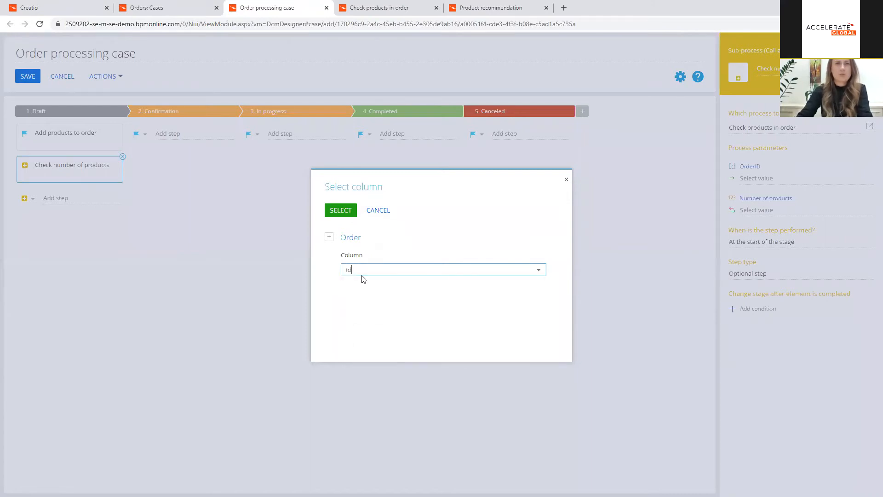
left_click(340, 210)
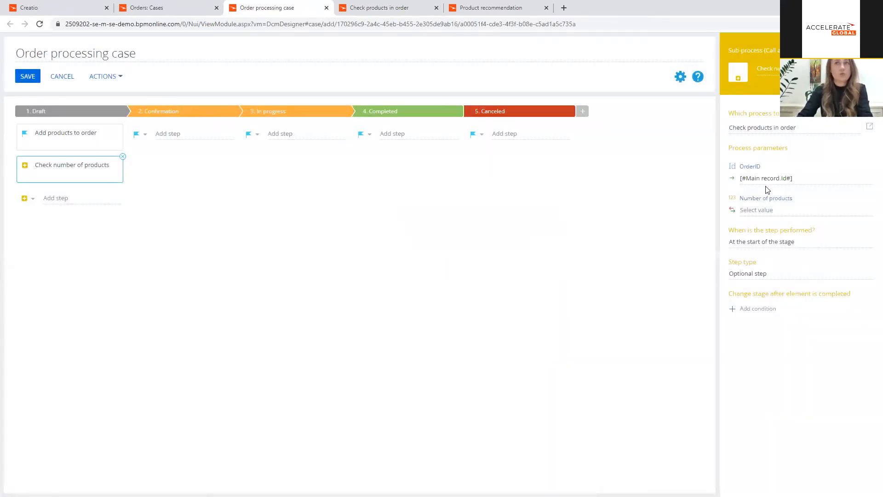
left_click(810, 242)
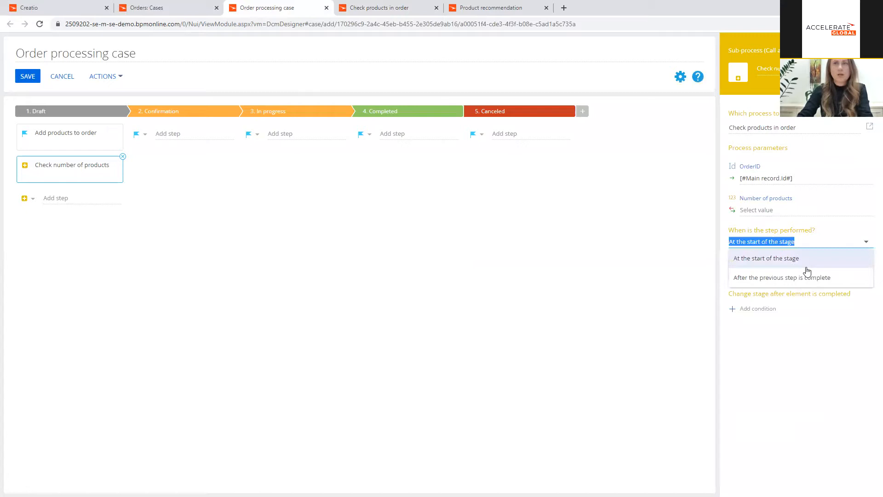
left_click(804, 279)
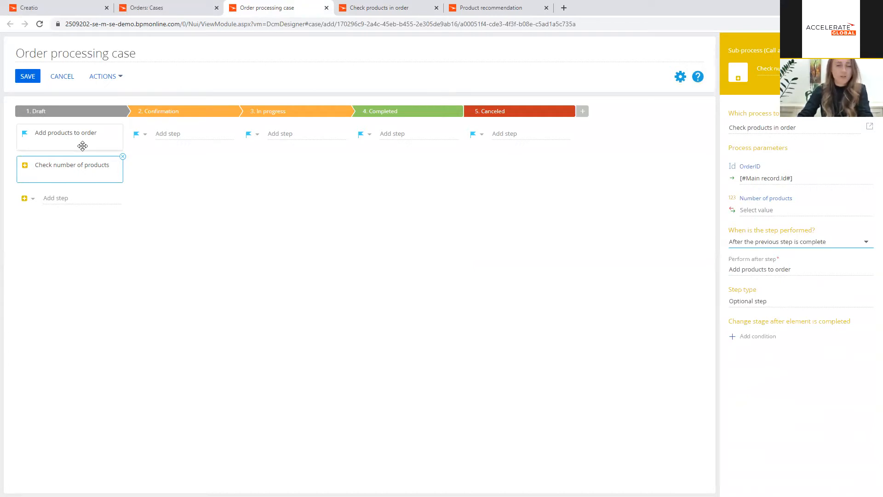
Step: Add a condition that sets the stage to 2. Confirmation when Check number of products' Number of products parameter is != 0
left_click(758, 336)
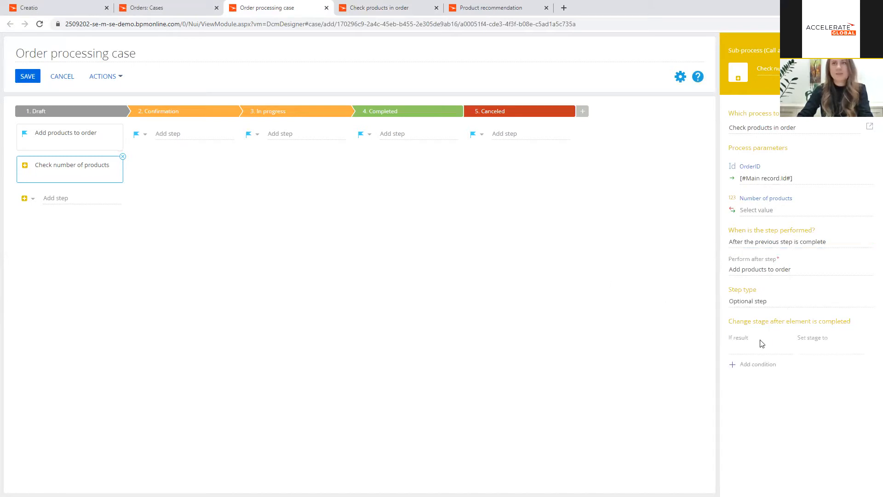
left_click(759, 349)
left_click(120, 195)
left_click(154, 245)
double_click(446, 230)
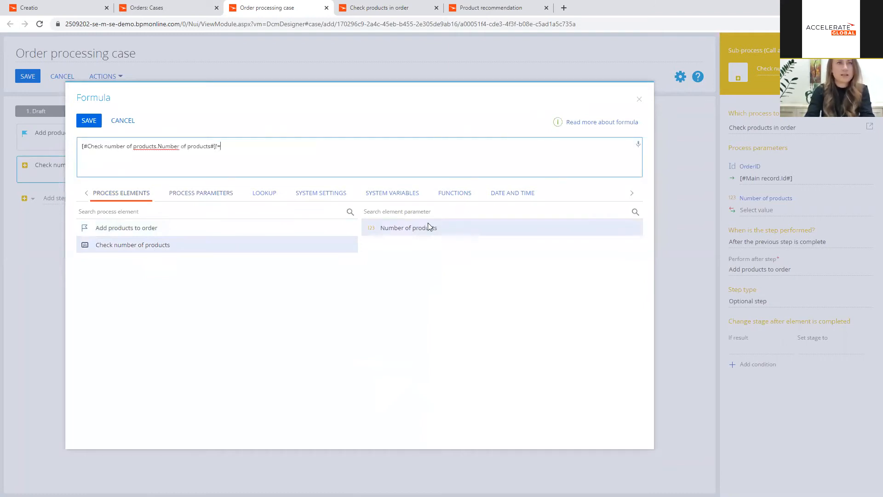
left_click(89, 121)
left_click(862, 351)
left_click(827, 364)
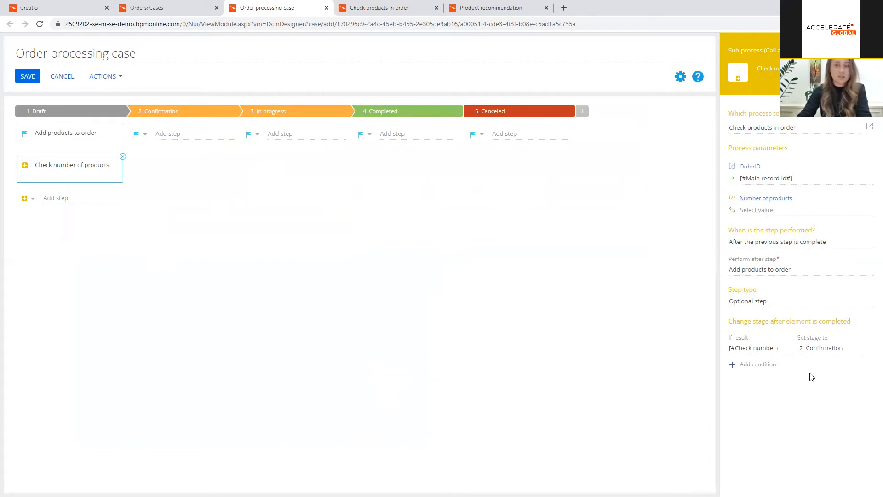
Step: Add a Send email step named "Confirmation email" to the Confirmation stage
left_click(145, 136)
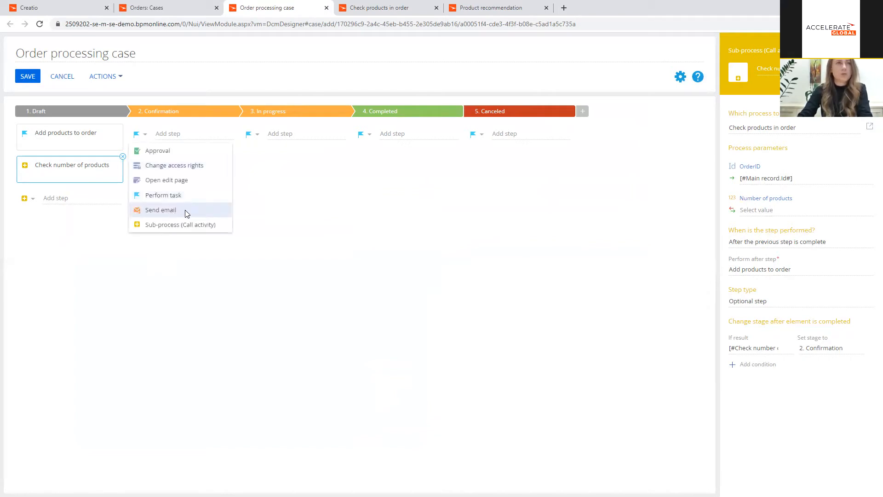
left_click(182, 211)
left_click(173, 134)
type("cOn")
key("BackSpace")
key("BackSpace")
type("o")
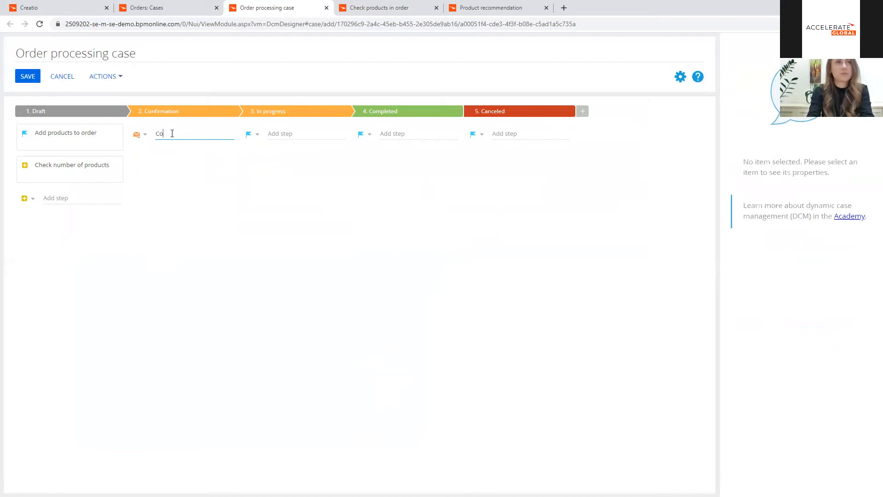
type("nfirmation email")
key("Return")
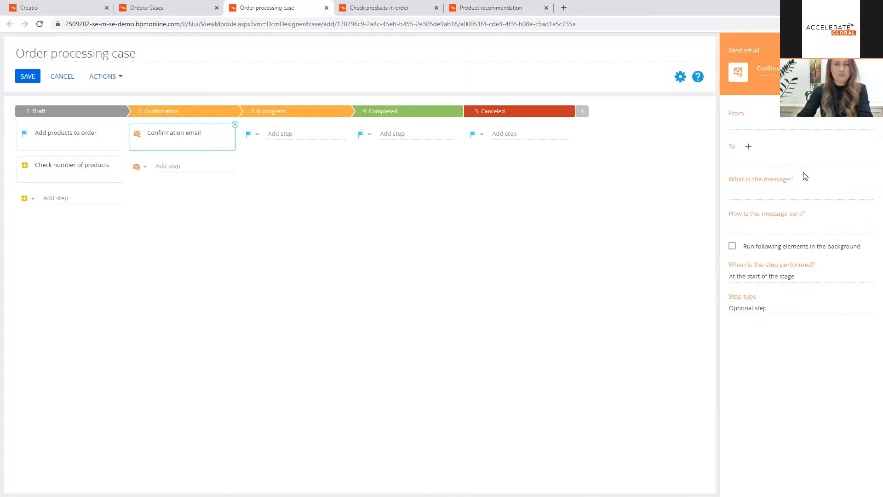
Step: Set the Confirmation email's sender to the mailbox listed in the Mailbox synchronization settings lookup
left_click(869, 125)
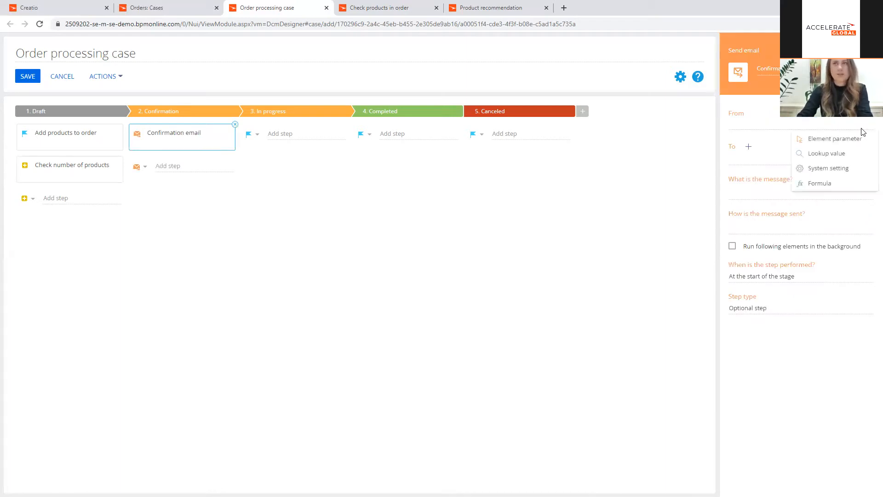
left_click(850, 155)
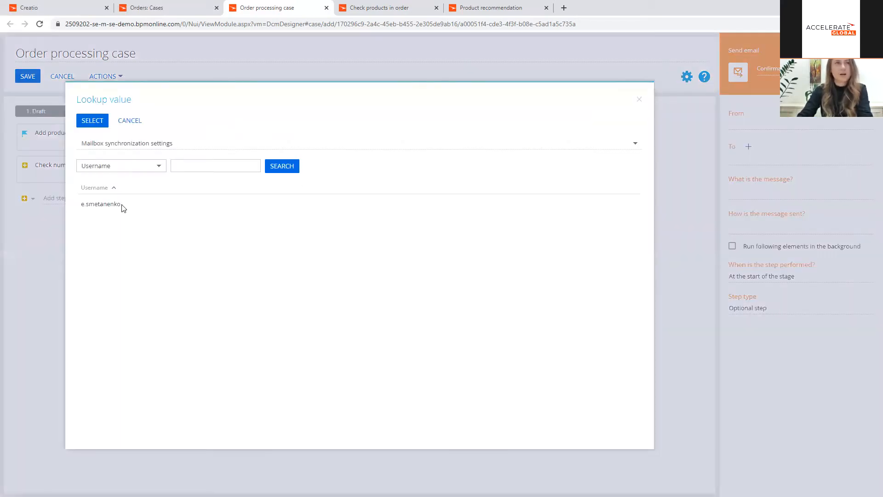
left_click(137, 208)
left_click(137, 208)
left_click(92, 121)
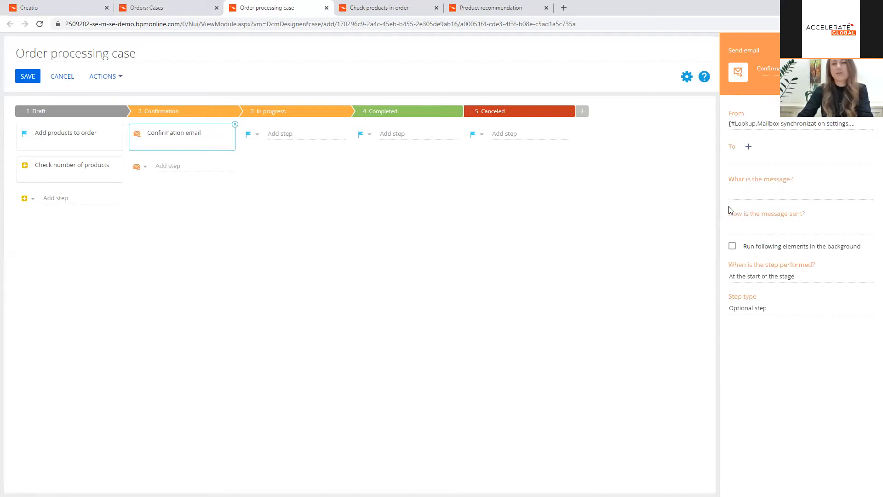
left_click(868, 165)
mouse_move(862, 204)
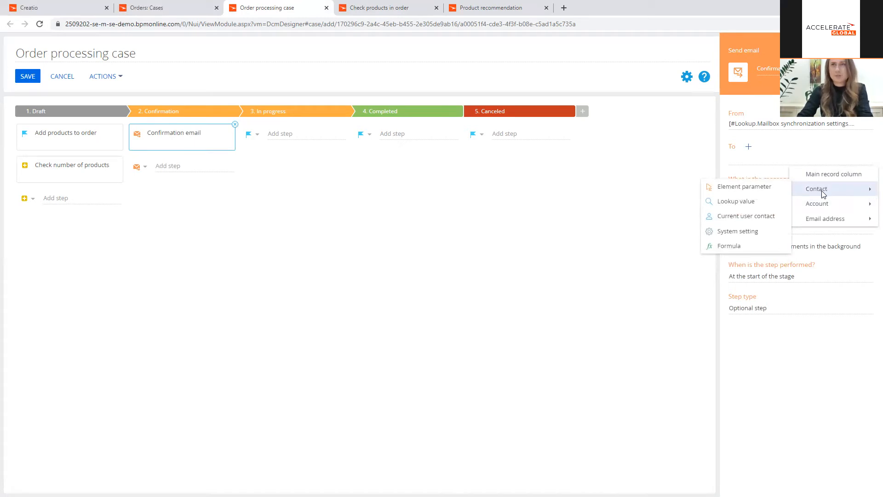
mouse_move(820, 225)
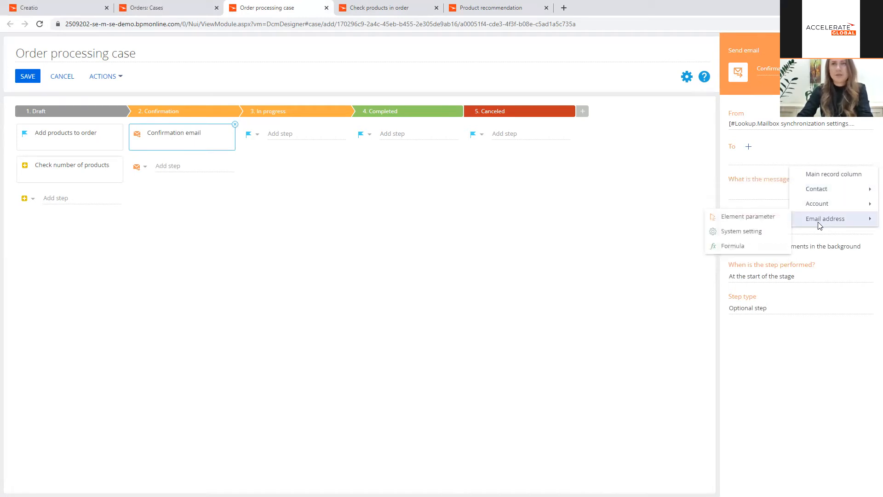
left_click(715, 218)
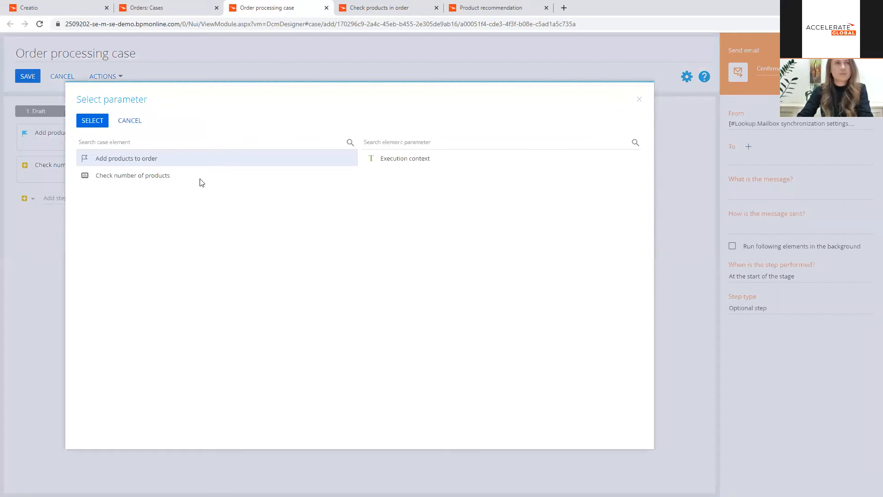
left_click(130, 120)
left_click(865, 163)
left_click(736, 201)
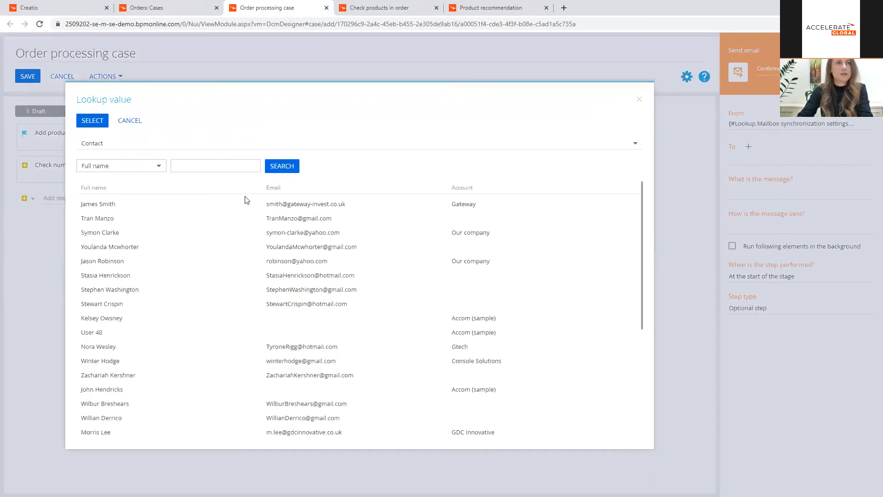
left_click(130, 121)
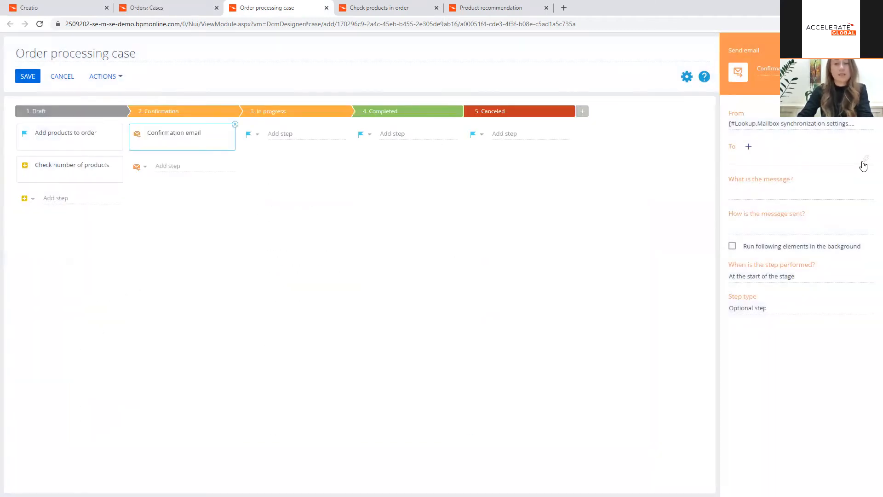
Step: Set the email's recipient to the Email column of the order's linked Contact
left_click(865, 159)
left_click(860, 173)
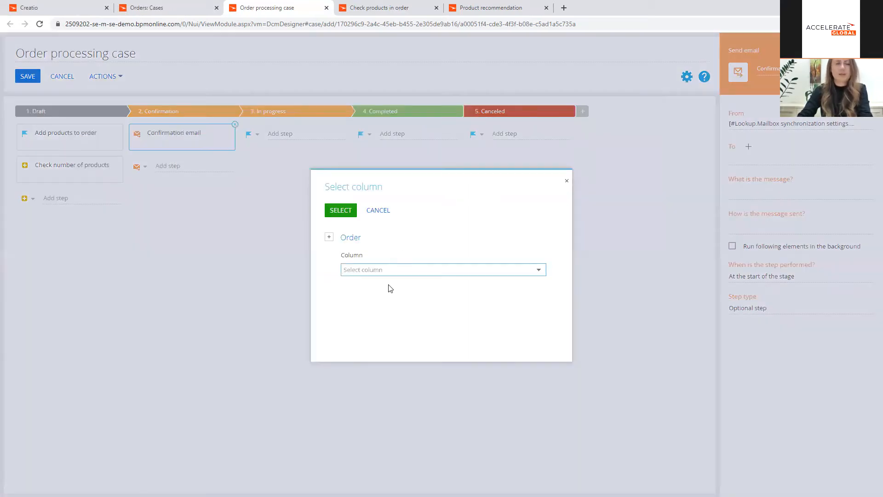
left_click(329, 237)
left_click(350, 254)
type("con")
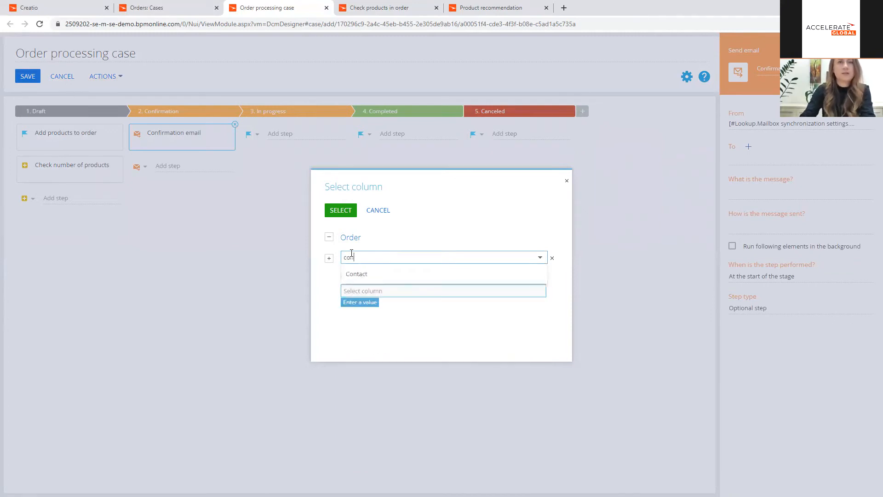
left_click(354, 275)
left_click(354, 290)
type("emai")
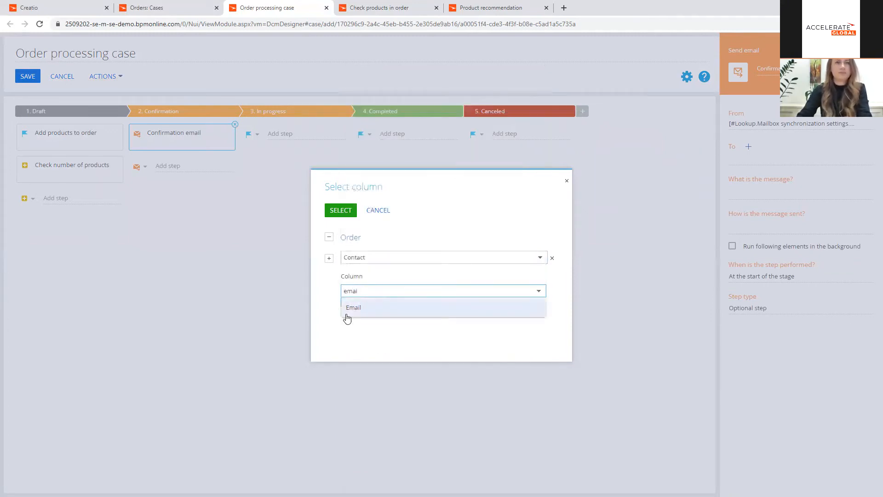
left_click(349, 312)
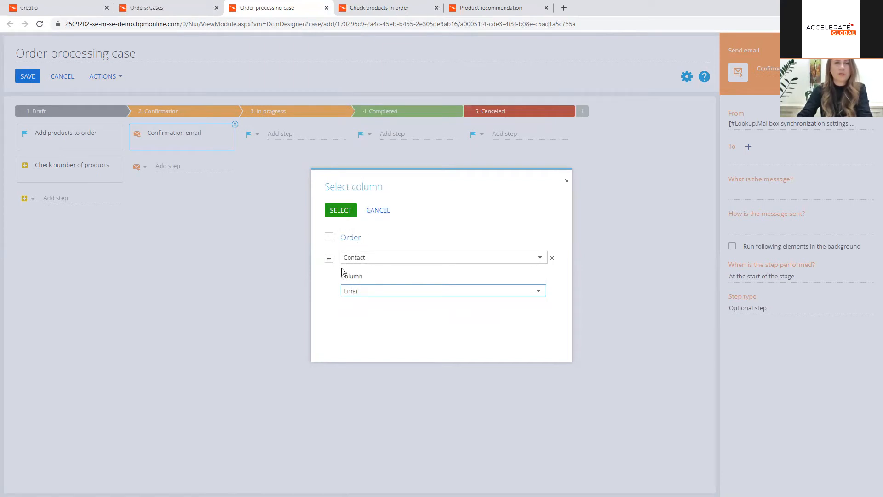
left_click(351, 210)
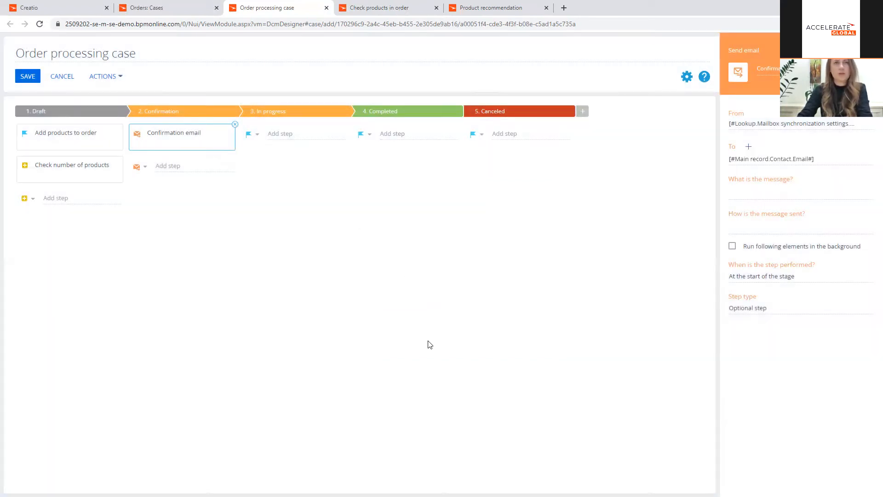
Step: Make the email a template message using the "Order confirmation (US)" template
left_click(864, 194)
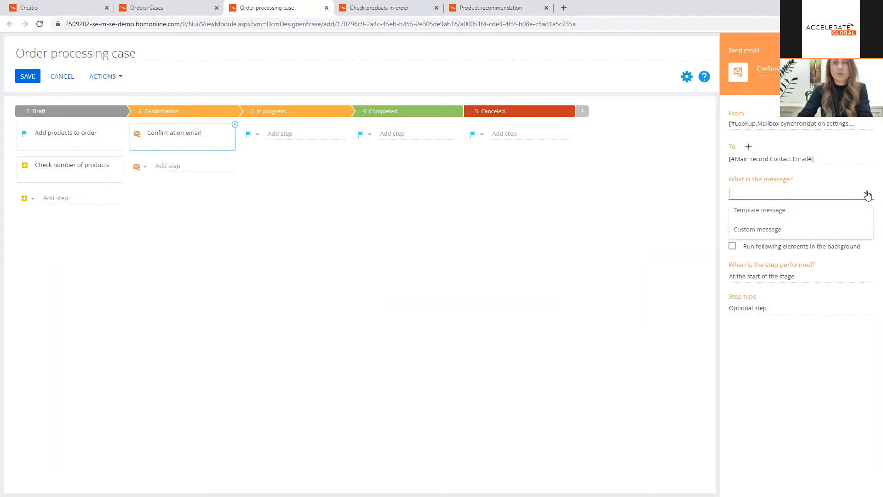
left_click(840, 208)
left_click(852, 222)
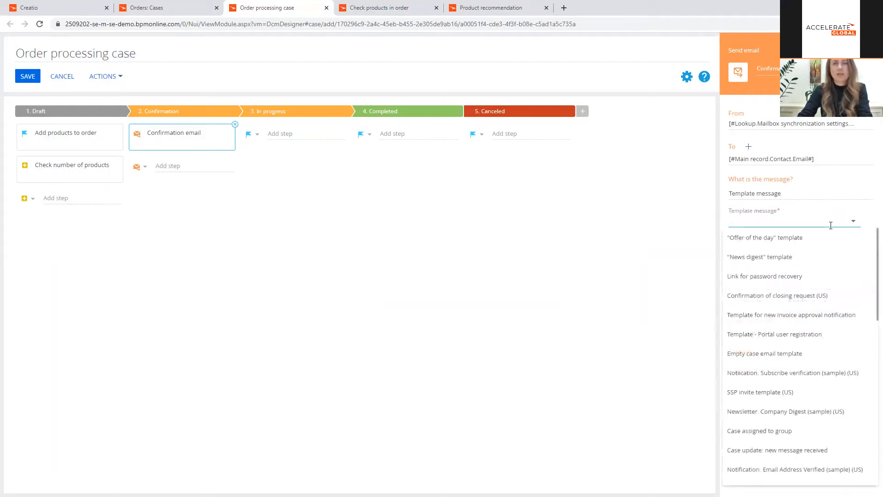
type("conf")
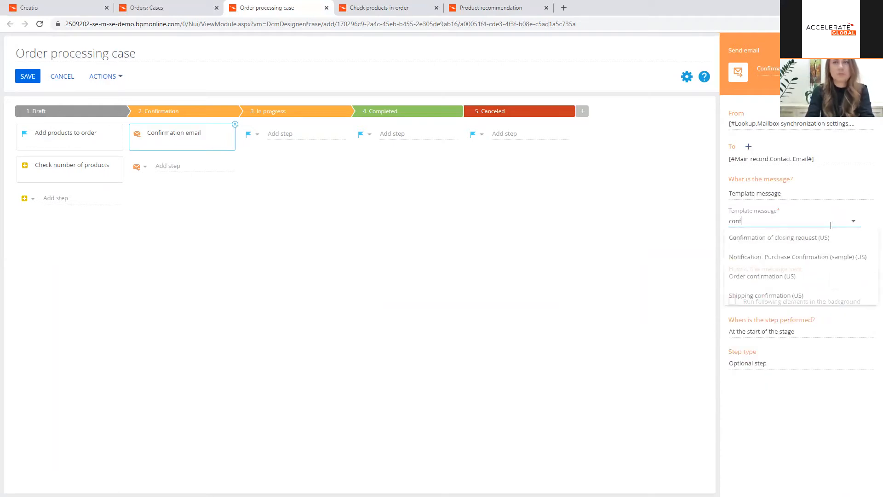
left_click(801, 277)
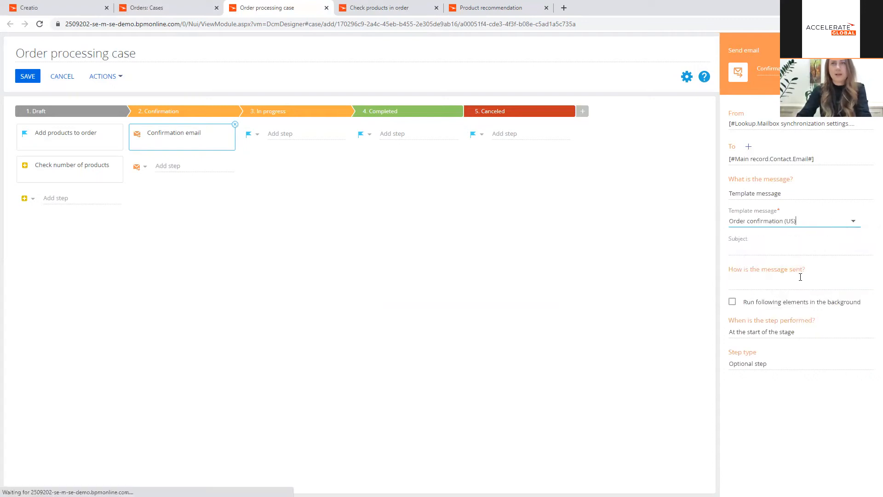
Step: Set the template's record for macros to the order's Contact column
left_click(842, 250)
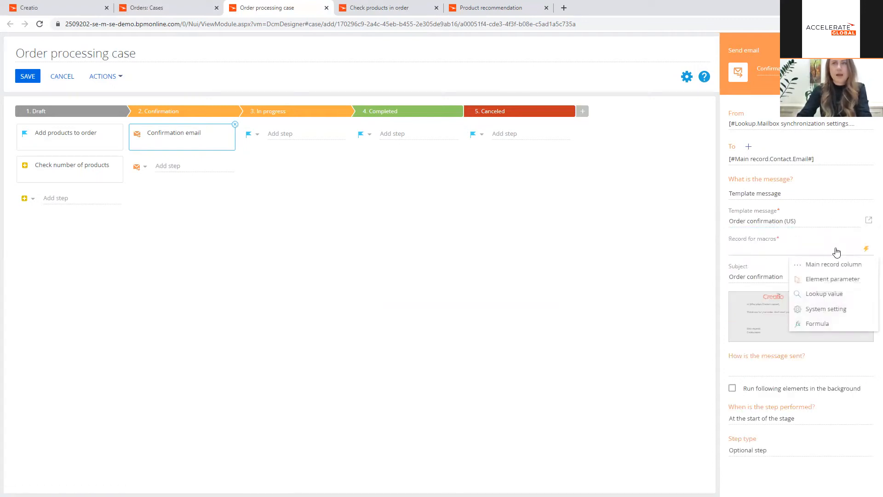
left_click(827, 265)
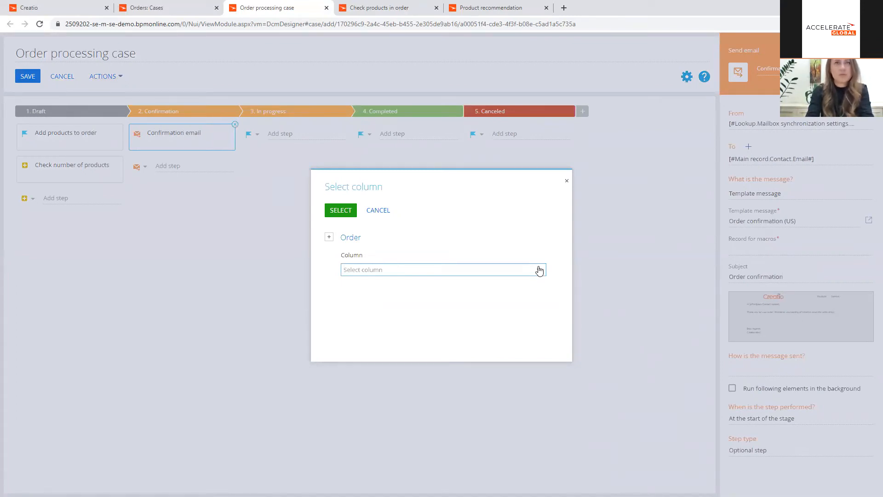
type("c")
left_click(419, 284)
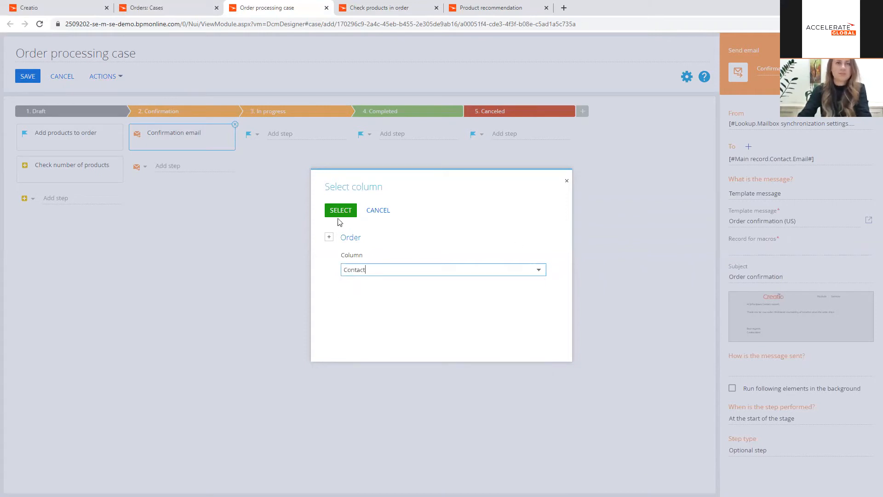
left_click(340, 211)
Step: Preview the order confirmation template, close the preview and set the email to be sent automatically
left_click(802, 336)
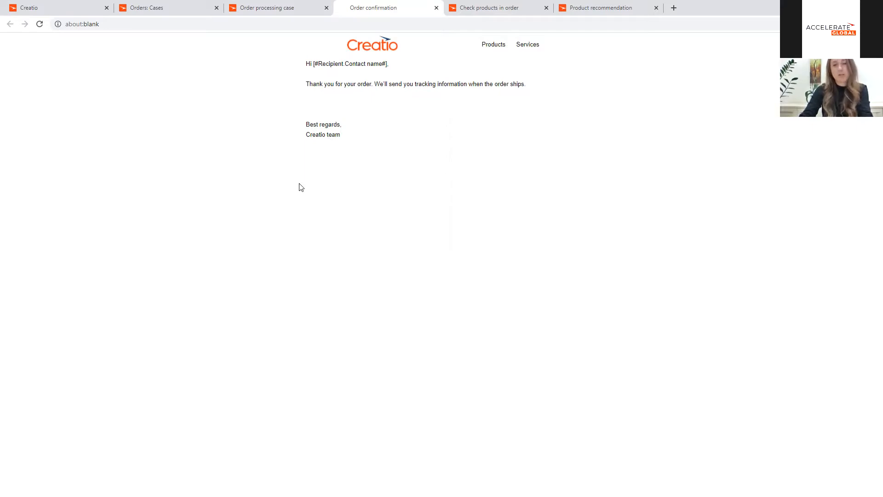
left_click(436, 8)
left_click(782, 368)
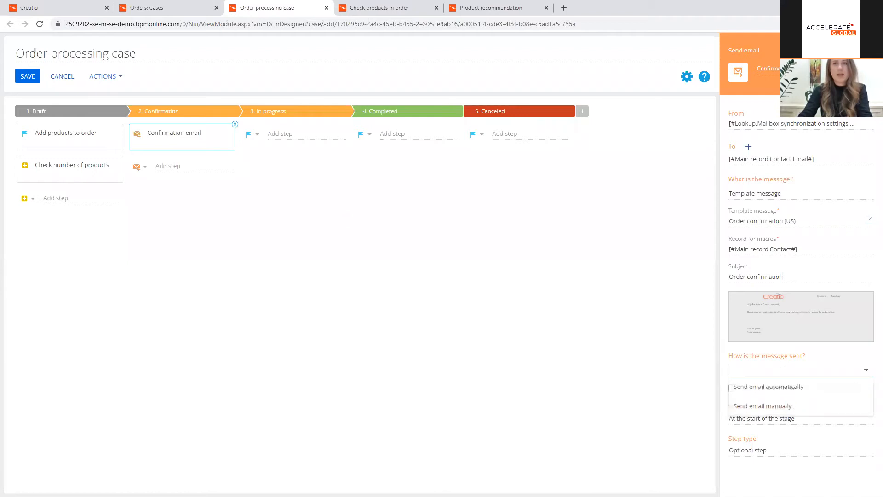
left_click(811, 390)
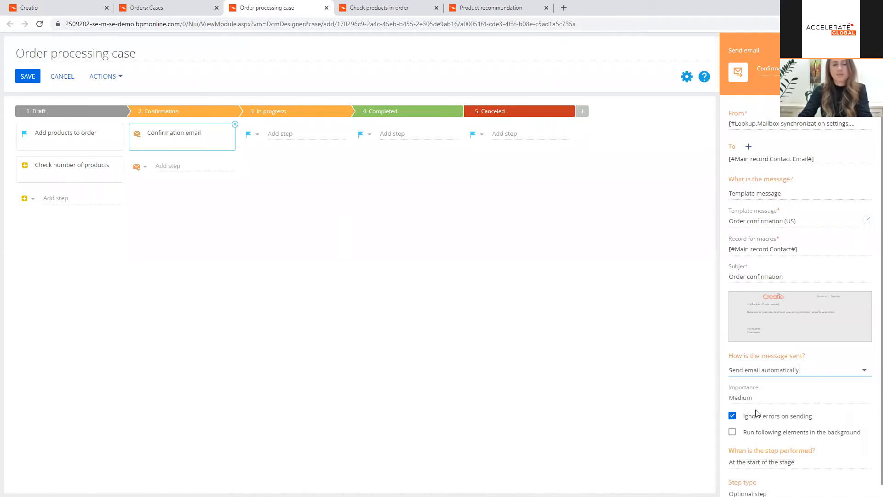
Step: Add an Open edit page step named "Check order details" to the Confirmation stage
left_click(142, 174)
left_click(164, 212)
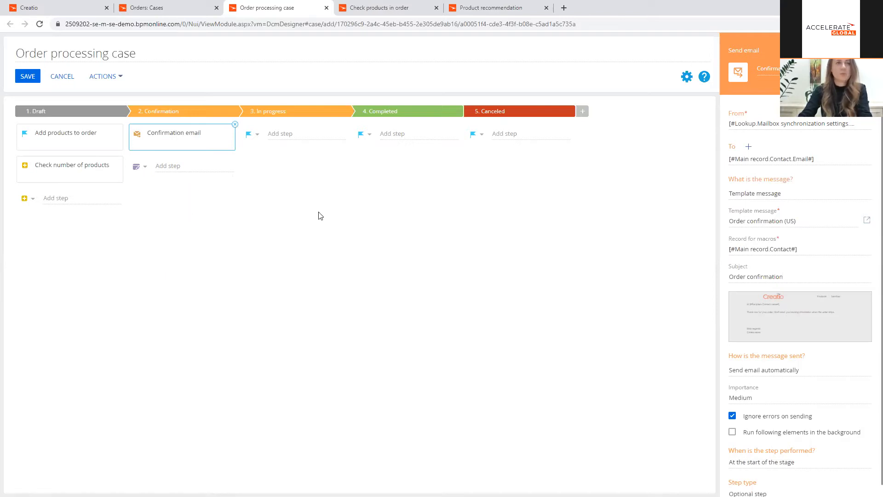
left_click(177, 166)
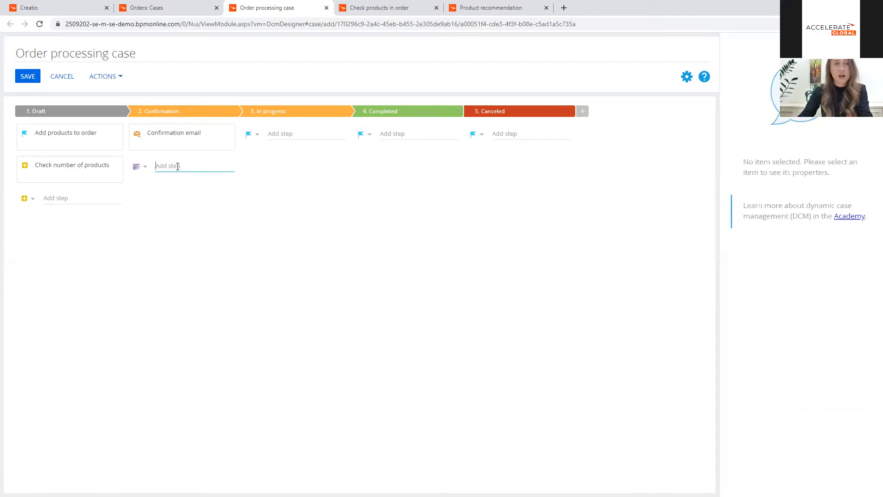
type("Chec")
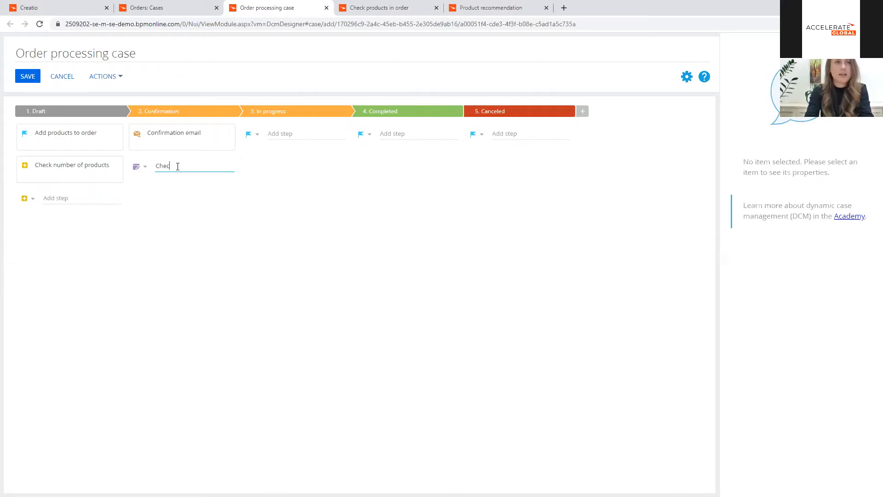
type("k order details")
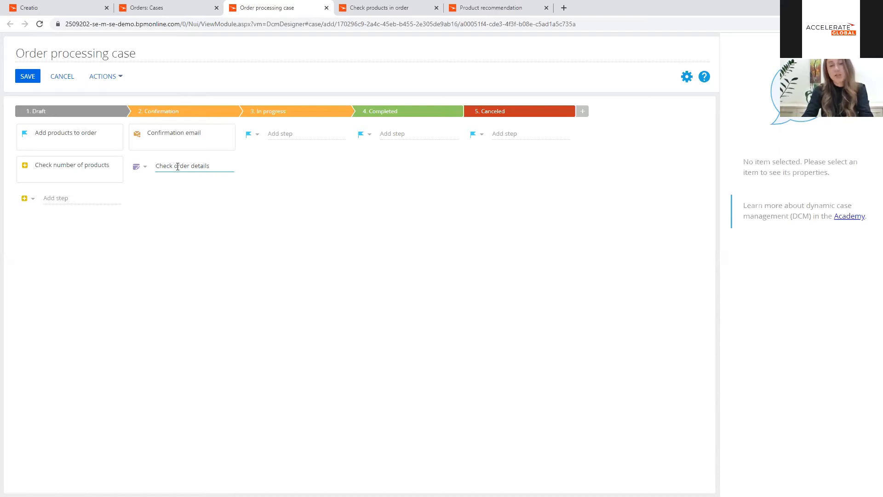
key("Return")
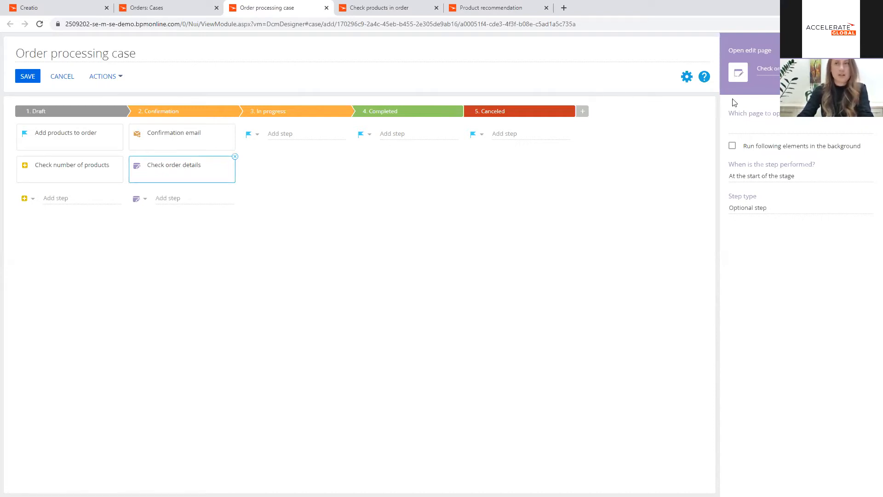
Step: Make the Check order details step open the Order (Orders) (Orders) page in the "Edit existing record" mode
left_click(751, 125)
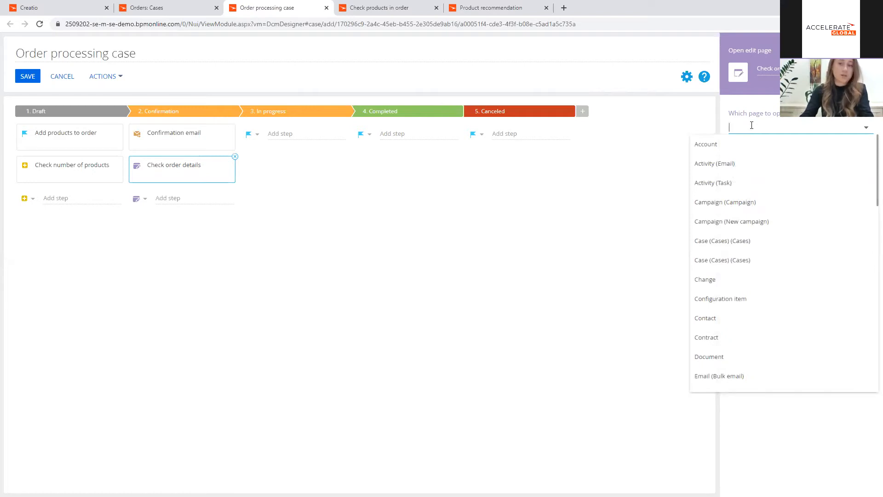
type("orde")
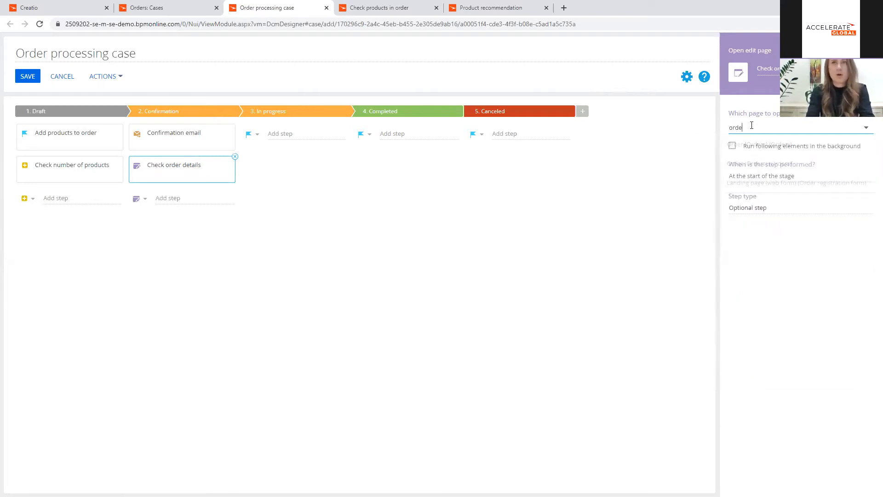
left_click(751, 146)
left_click(793, 155)
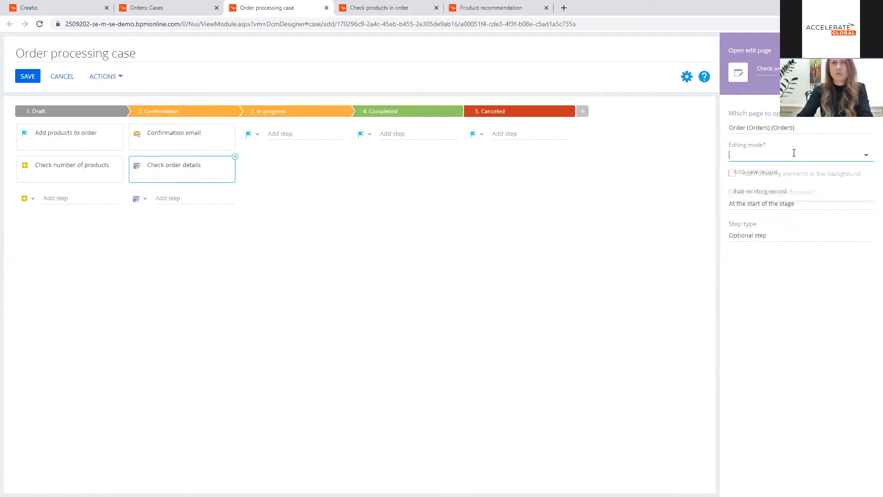
left_click(797, 191)
Step: Set the Record ID of the page to edit to the Id column of the main order record
left_click(780, 184)
left_click(812, 197)
left_click(405, 271)
type("id")
left_click(363, 286)
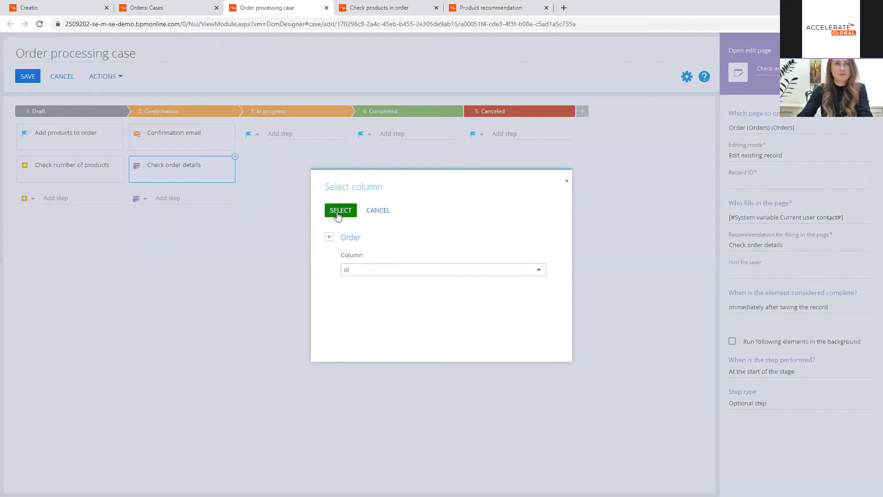
left_click(338, 212)
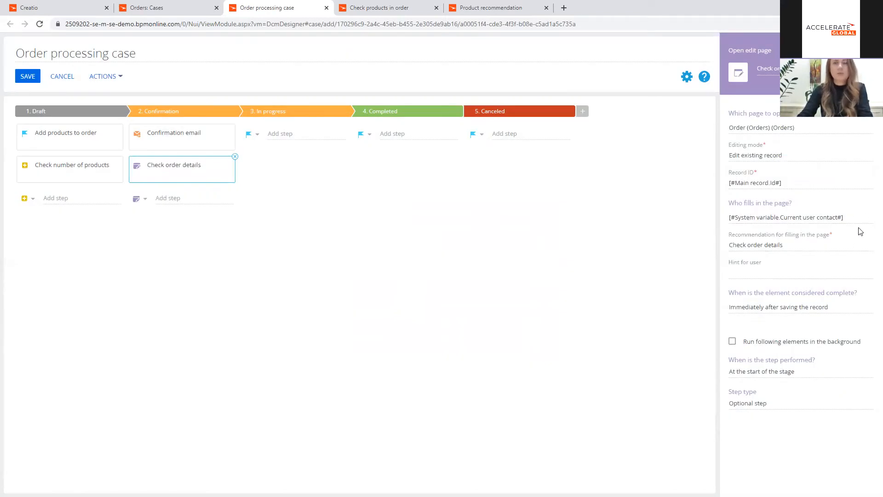
Step: Set who fills in the page to the main order record's Owner column
left_click(866, 218)
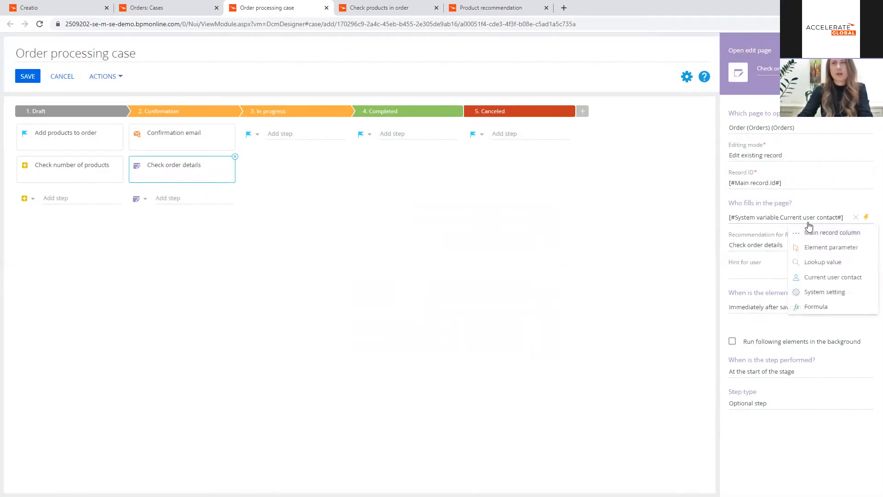
left_click(831, 234)
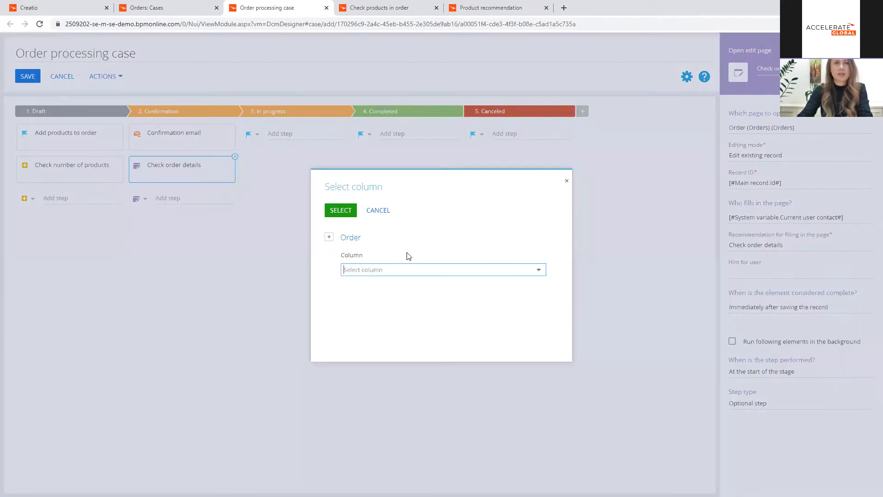
type("own")
left_click(396, 287)
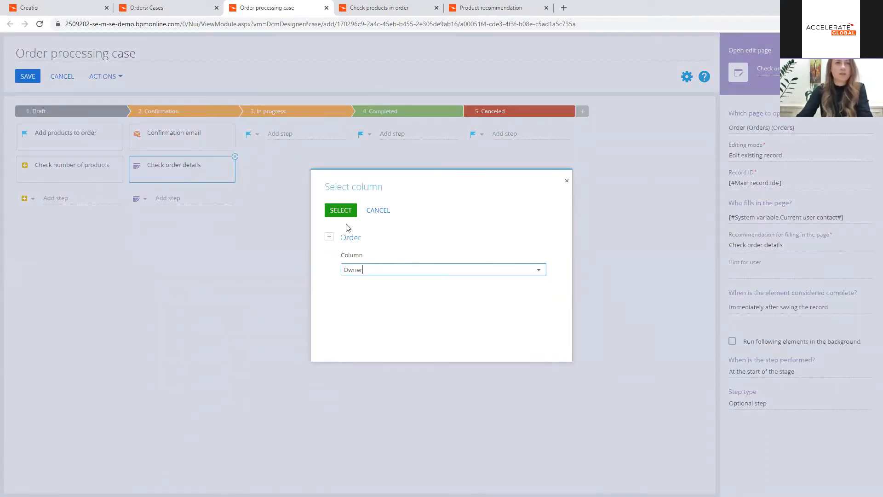
left_click(344, 212)
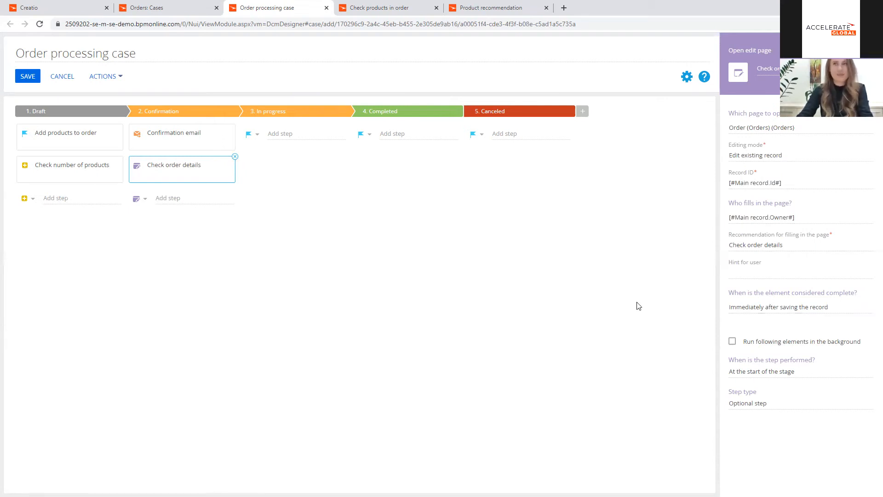
Step: Have the Check order details step performed after the previous step, Confirmation email, is complete
left_click(821, 368)
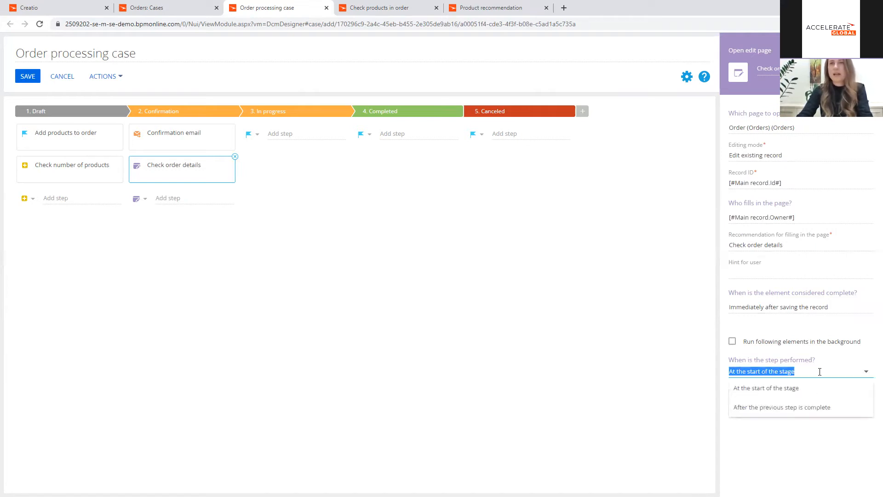
left_click(807, 411)
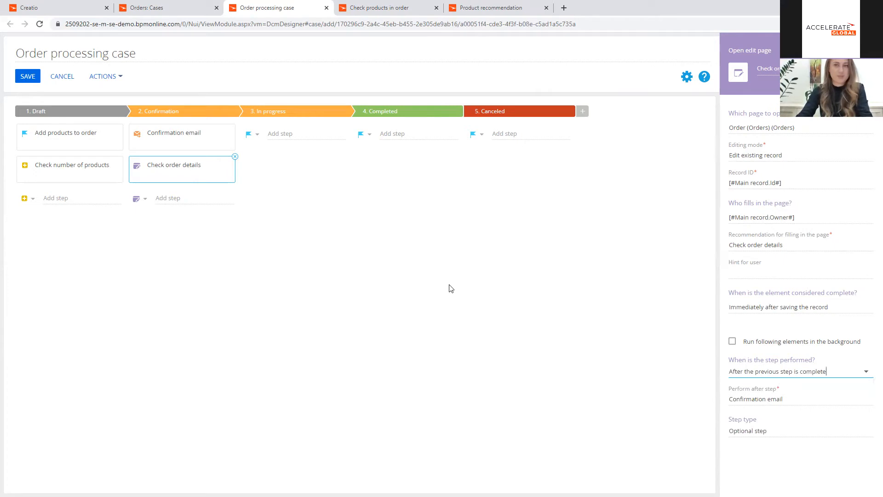
left_click(366, 239)
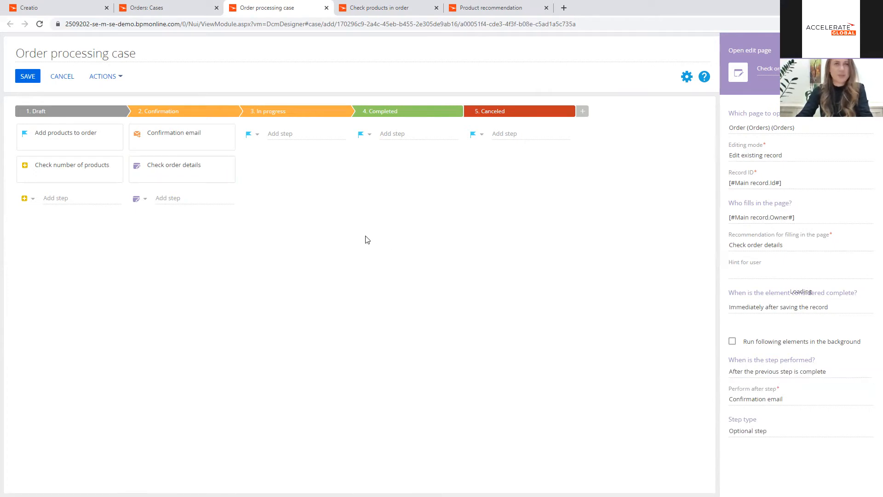
Step: Add a Change access rights step named "Remove permission to edit products" to the In progress stage
left_click(256, 135)
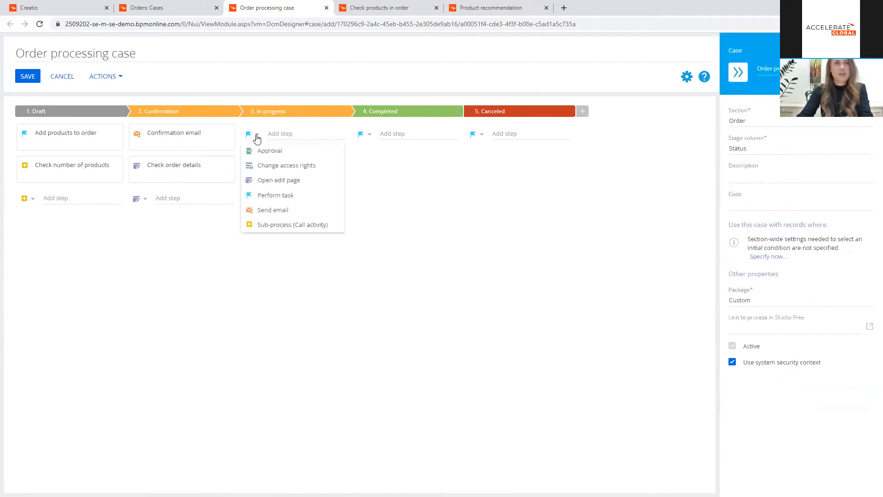
left_click(286, 166)
left_click(299, 132)
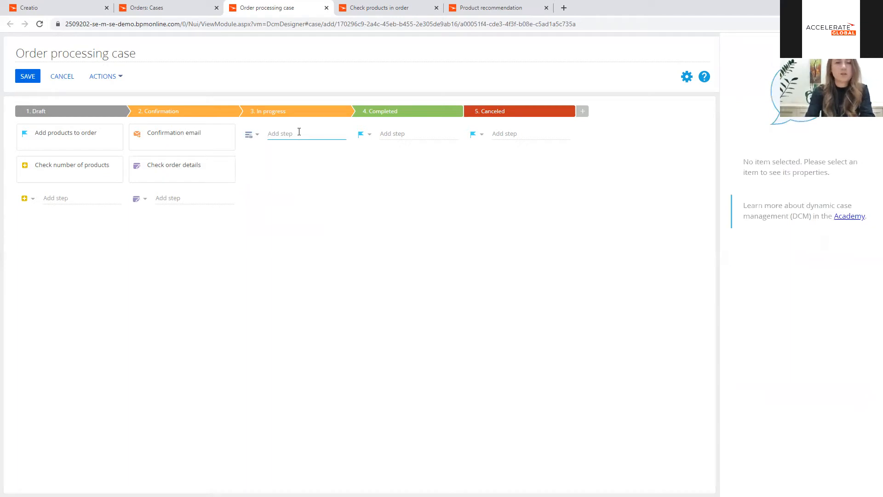
type("Re")
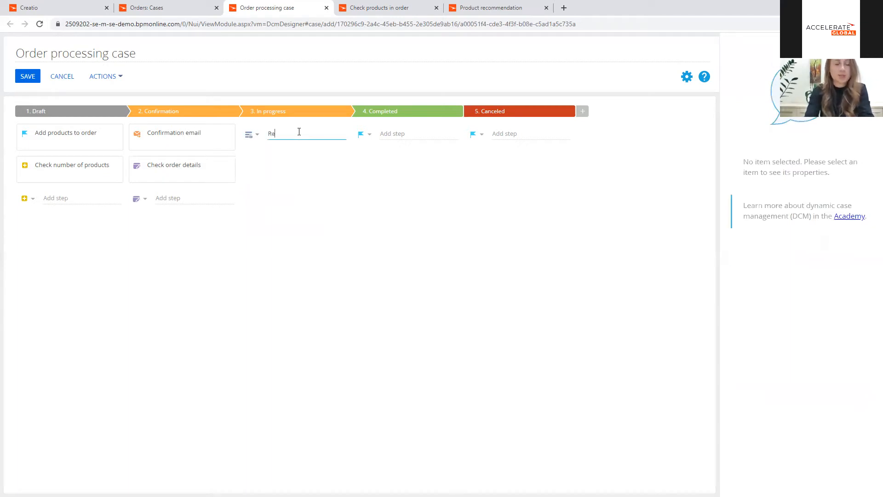
type("move pers")
key("BackSpace")
type("mission to edit")
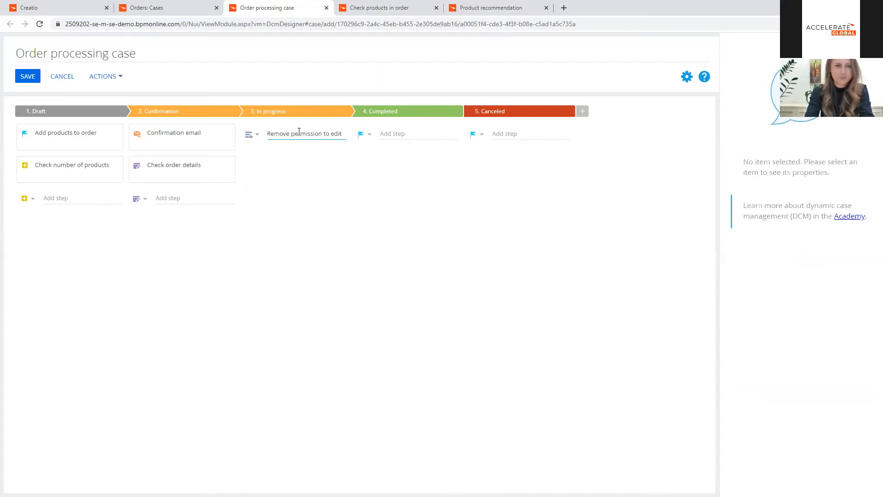
type(" products")
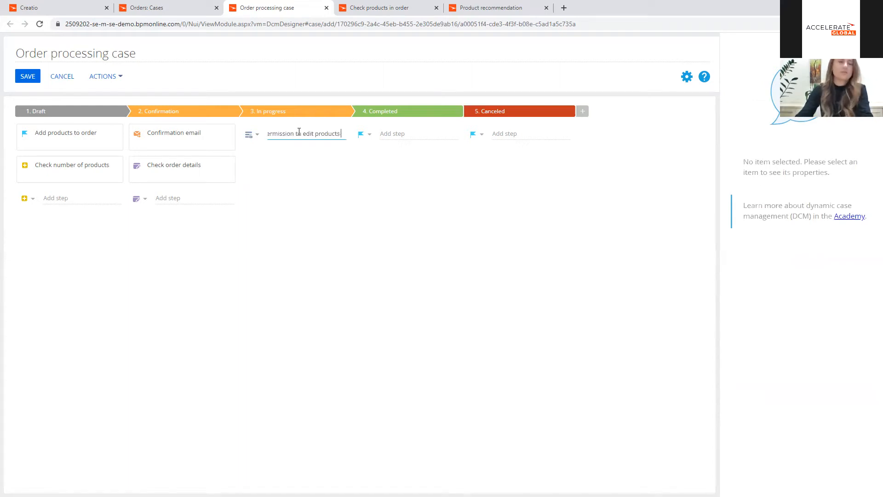
key("Return")
Step: Choose "Product in order" as the object whose access rights the new step changes
left_click(782, 124)
type("products")
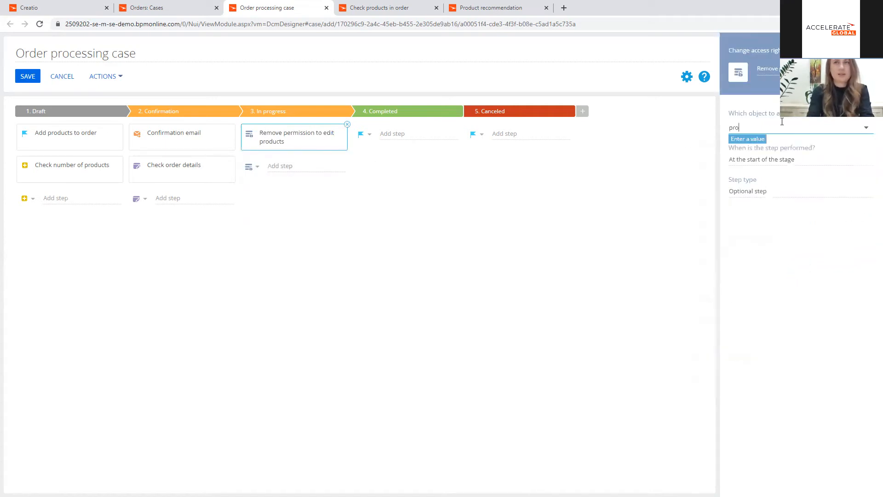
type(" in o")
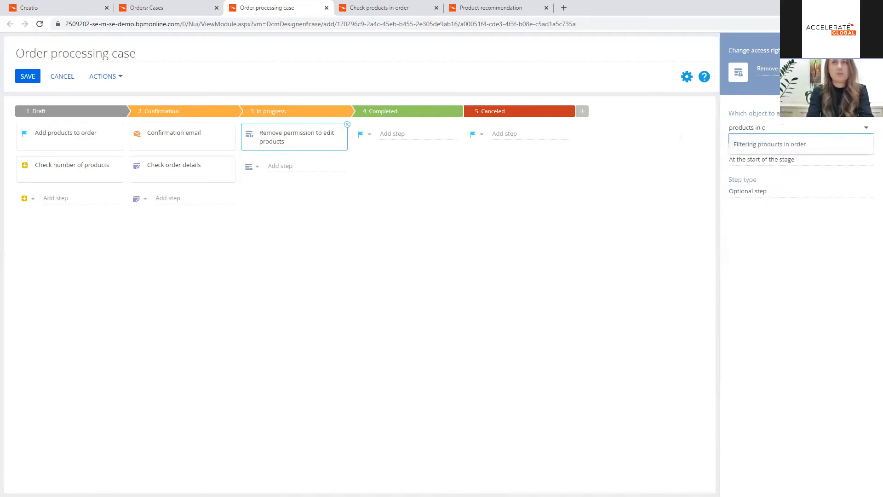
key("BackSpace")
key("BackSpace")
key("BackSpace")
key("BackSpace")
key("BackSpace")
key("BackSpace")
type("in or")
left_click(767, 148)
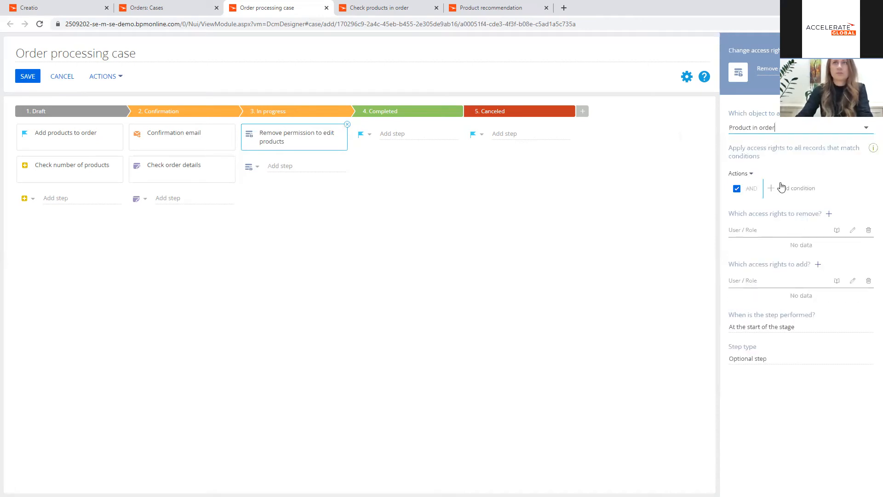
Step: Add a record condition that compares the product's Order column with the main record's Id
left_click(774, 187)
type("ord")
left_click(391, 287)
left_click(346, 210)
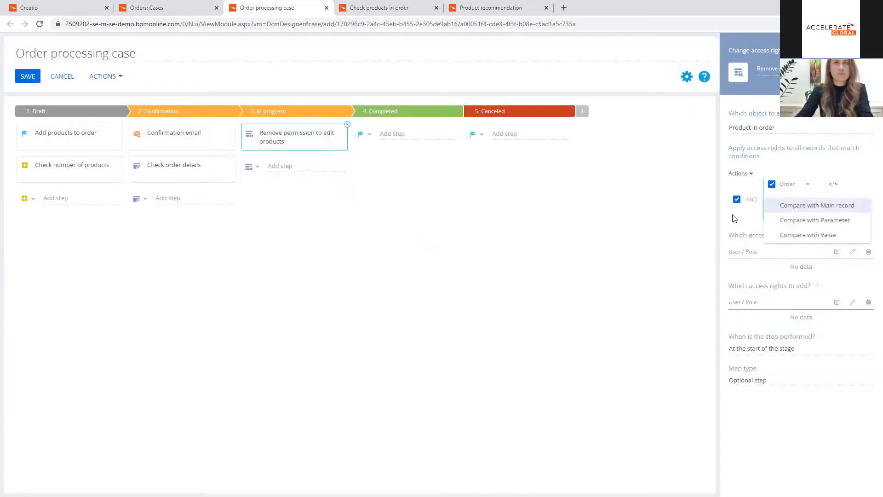
left_click(788, 205)
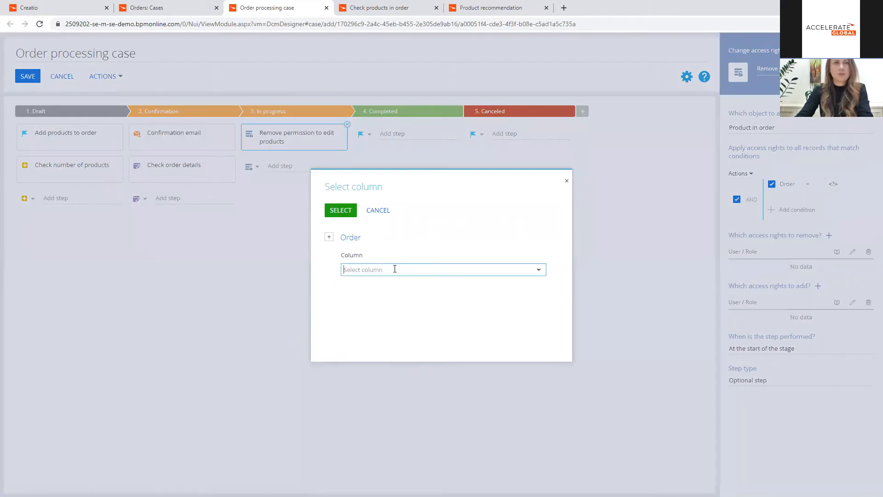
left_click(383, 211)
left_click(833, 184)
left_click(788, 205)
type("Id")
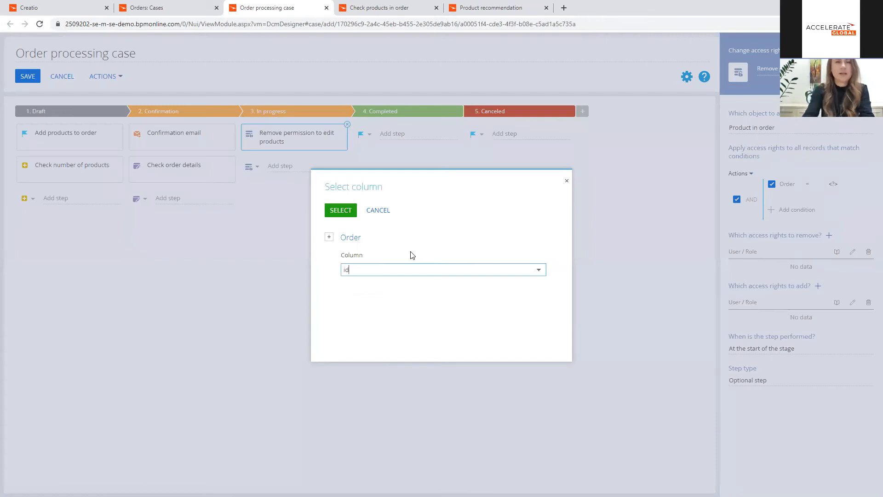
left_click(381, 285)
left_click(341, 209)
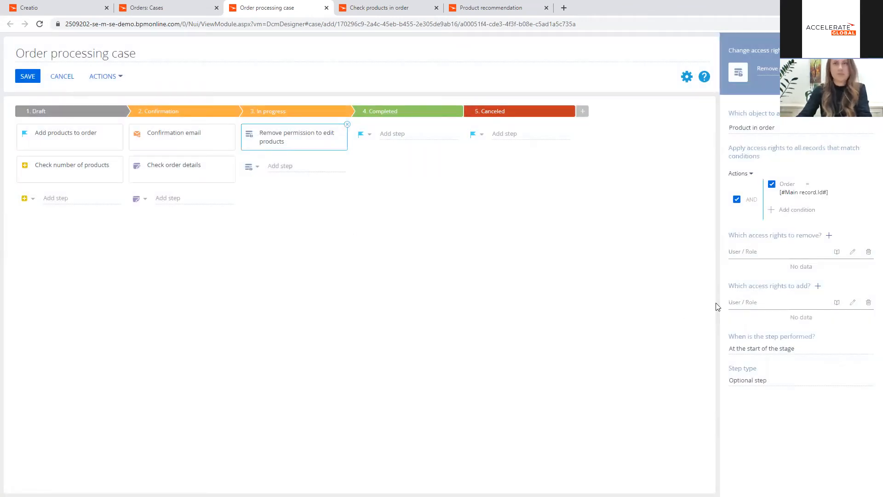
Step: Remove the edit and delete rights for all roles and users, leaving the read right out of the removal
left_click(828, 235)
left_click(835, 248)
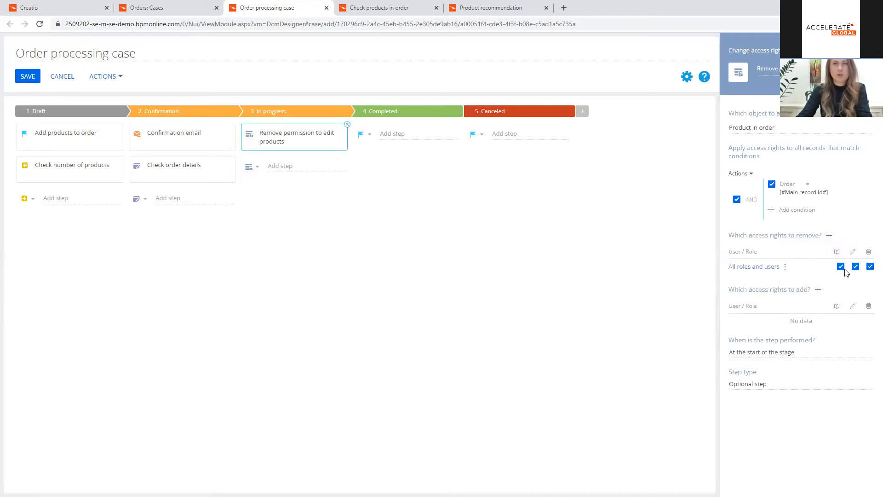
left_click(841, 267)
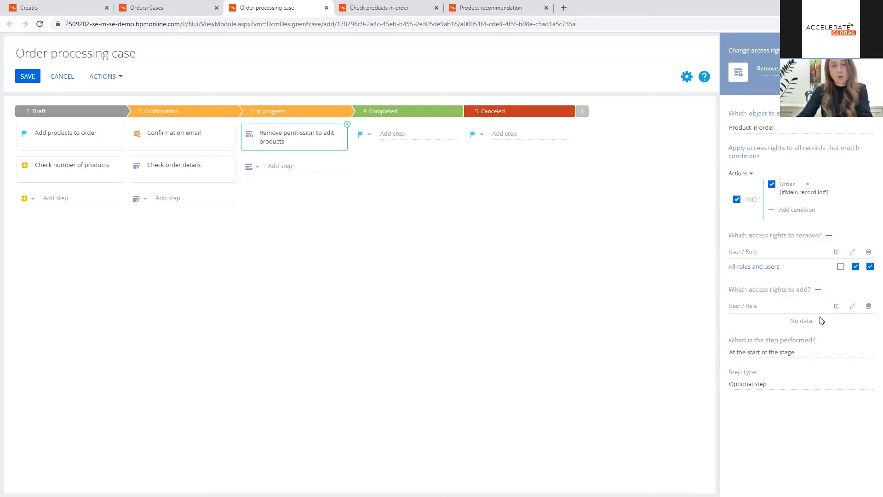
Step: Add read, edit and delete access rights for the employee given in the order's Owner column
left_click(821, 289)
left_click(818, 322)
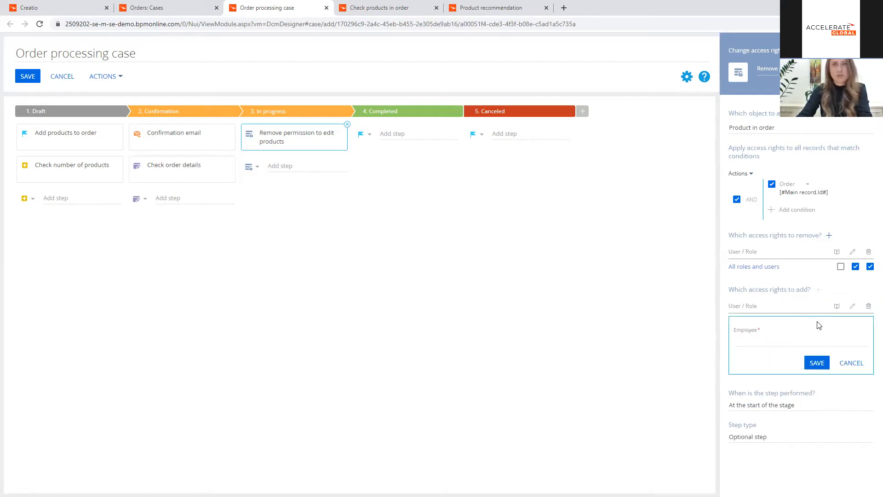
left_click(773, 340)
left_click(830, 355)
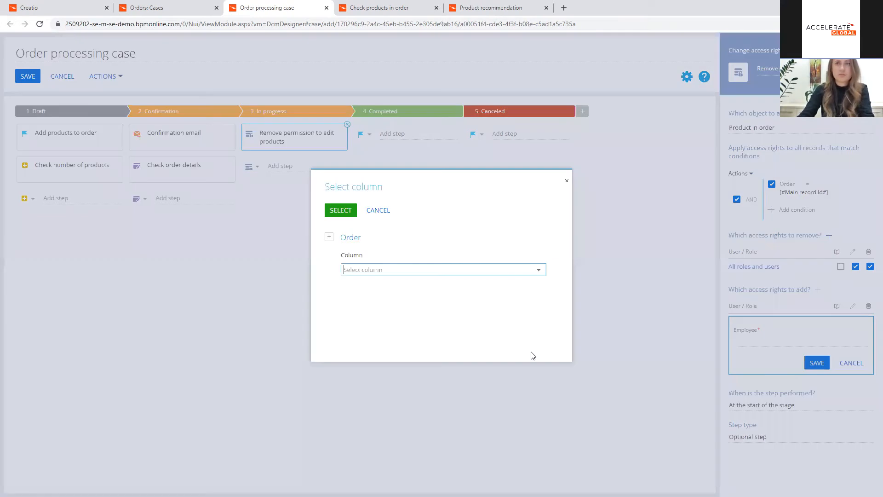
type("owne")
left_click(405, 286)
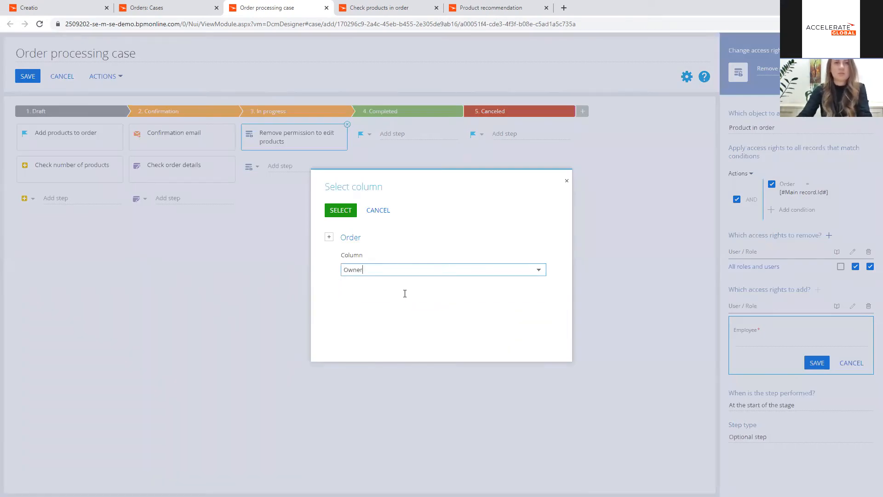
left_click(341, 212)
left_click(816, 363)
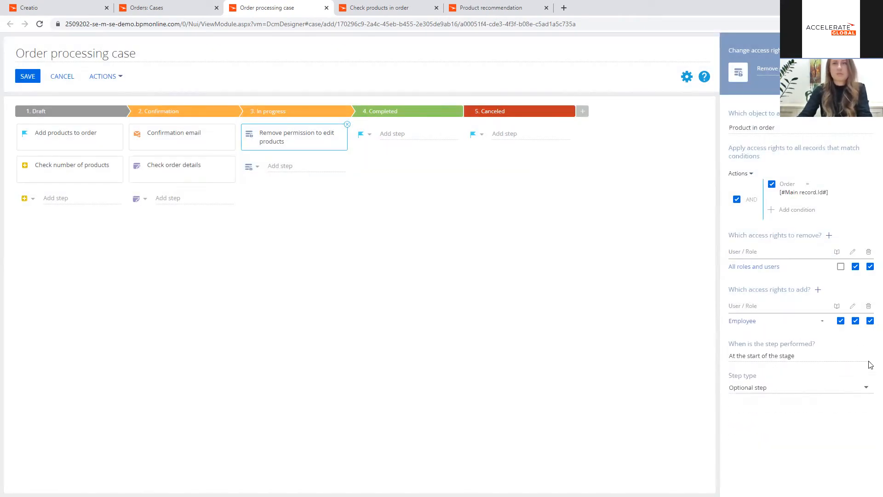
Step: Leave the delete right out of the access rights added for the employee
left_click(869, 320)
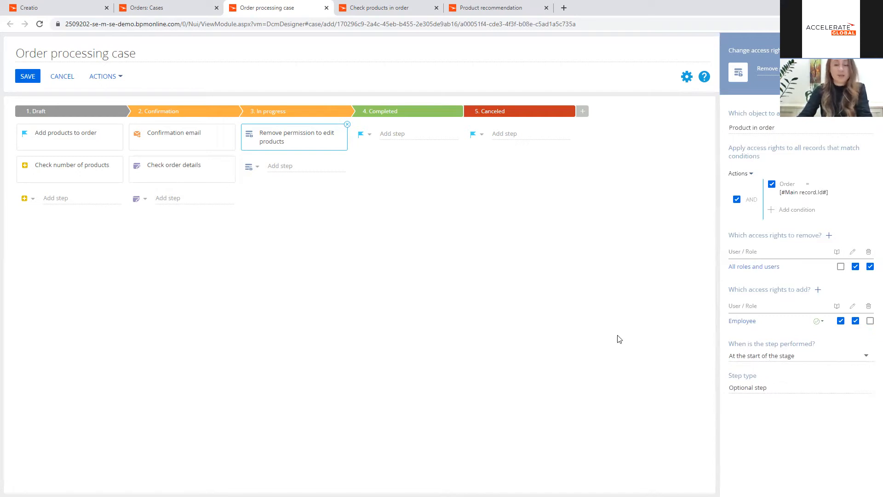
Step: Add a sub-process step named "Generate shipping label" to the In progress stage
left_click(255, 168)
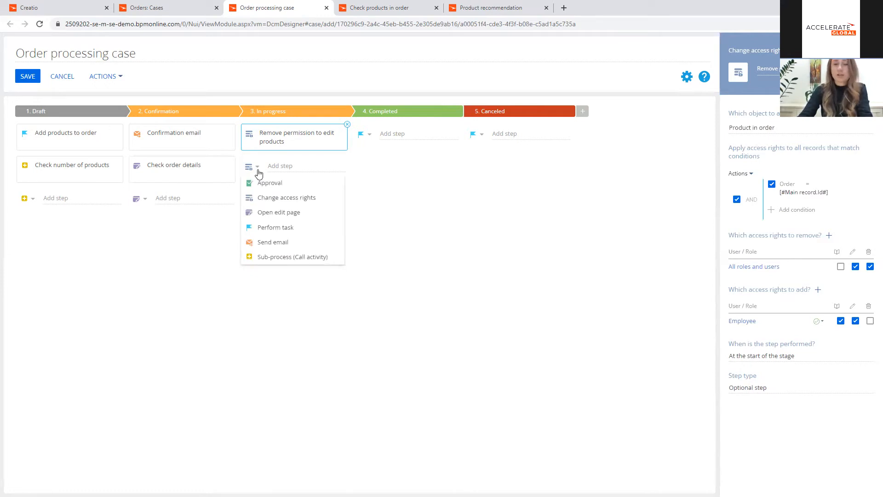
left_click(271, 257)
left_click(300, 166)
type("Generate shipping label")
key("Return")
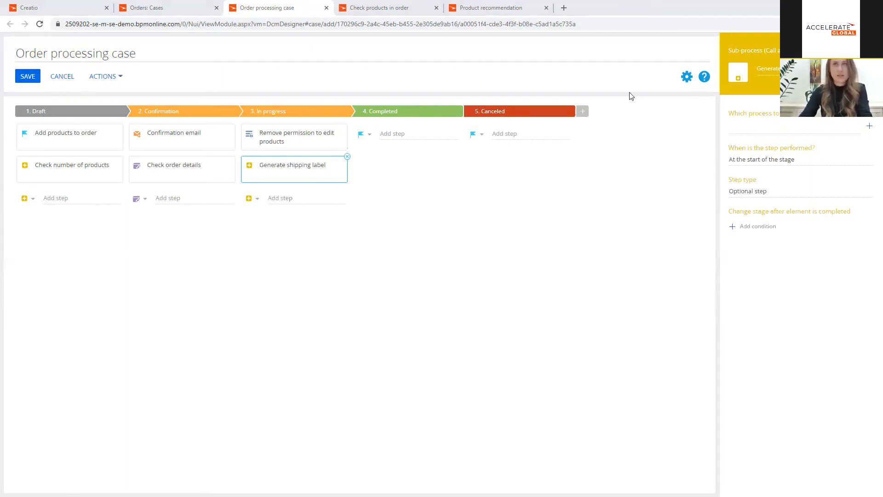
Step: Choose "Generate shipping label for order (Version 1)" as the process the new sub-process step runs
left_click(730, 125)
type("gen")
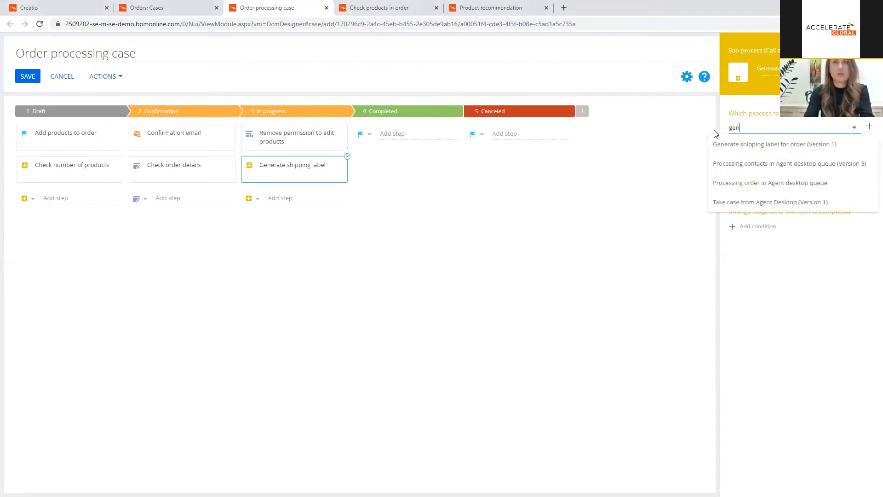
left_click(739, 146)
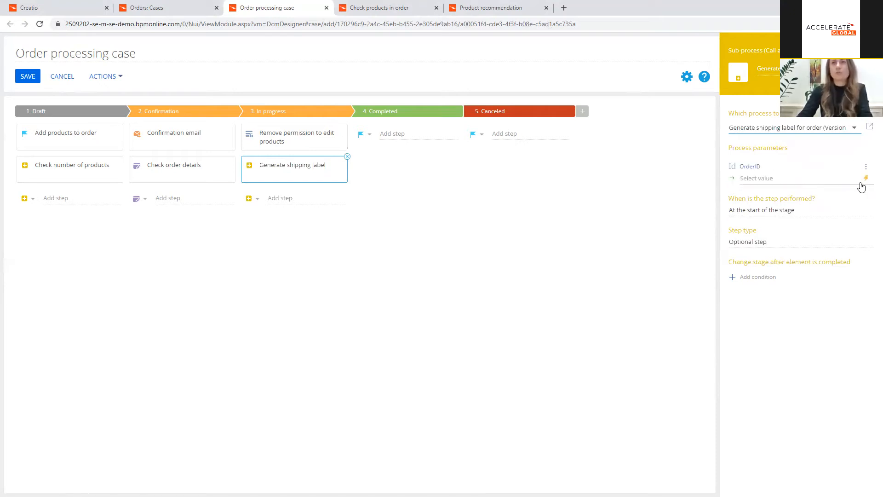
Step: Fill the OrderID parameter with the main record's Id and perform the label step after the previous step is complete
left_click(866, 179)
left_click(819, 193)
type("Id")
left_click(392, 286)
left_click(341, 210)
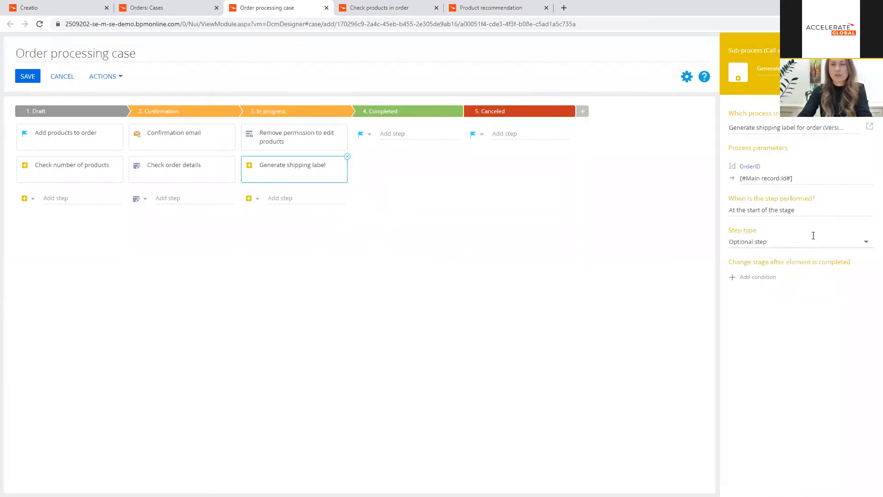
left_click(828, 211)
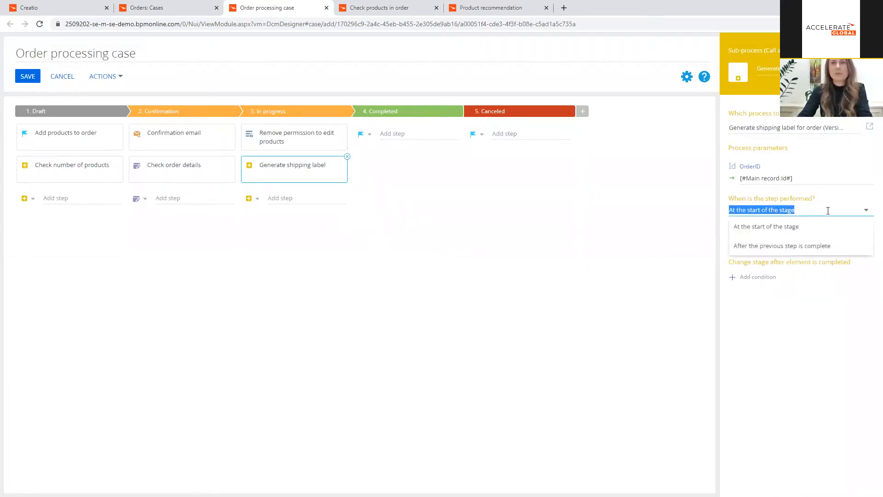
left_click(816, 246)
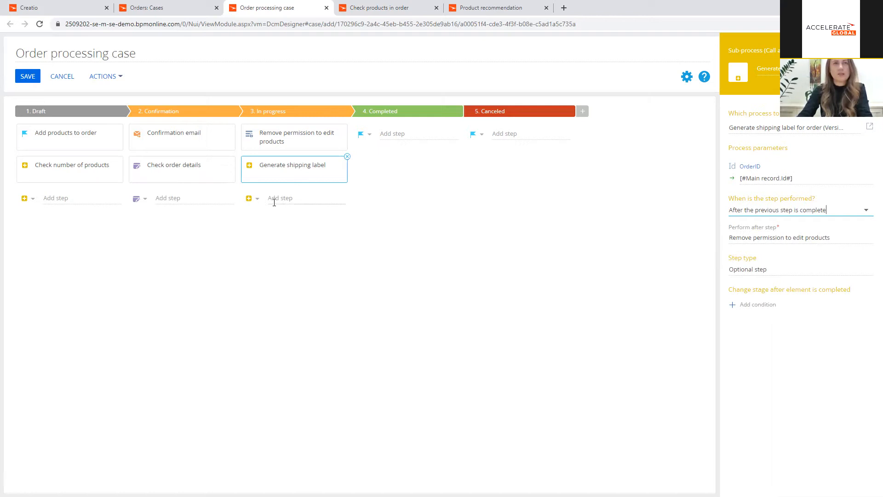
Step: Add a Perform task step named "Ship the order" to the In progress stage
left_click(257, 202)
left_click(263, 215)
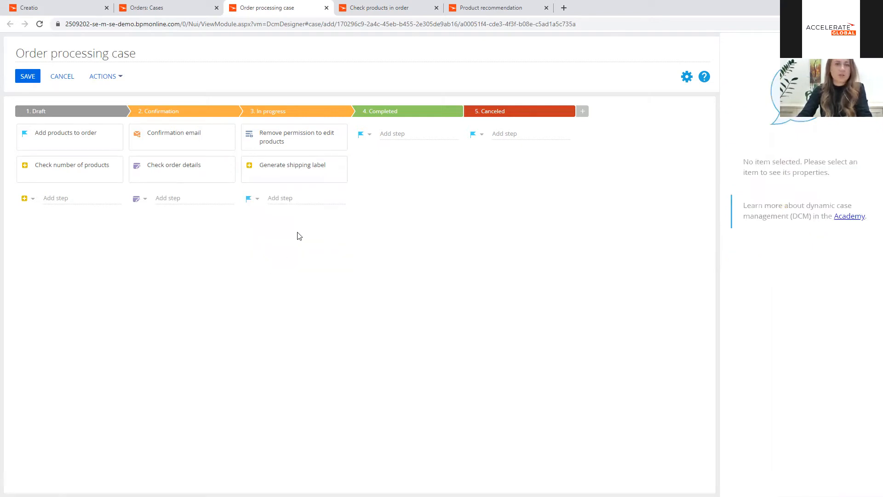
left_click(282, 198)
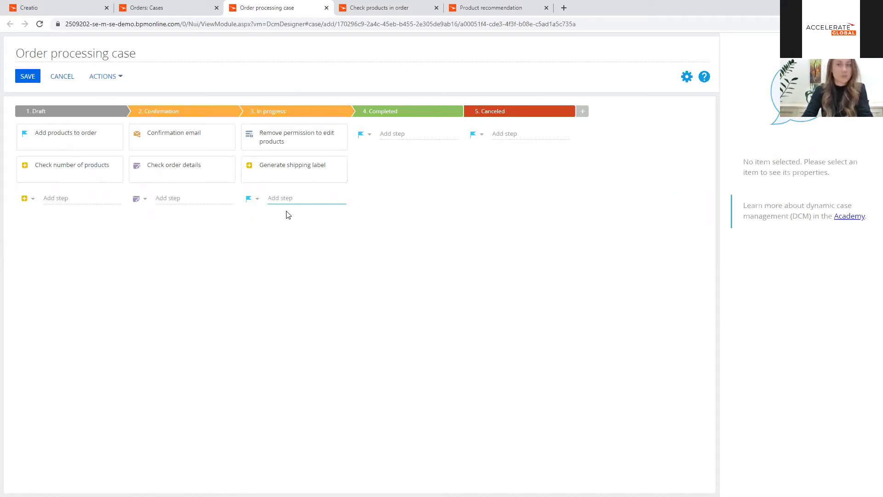
type("Sh")
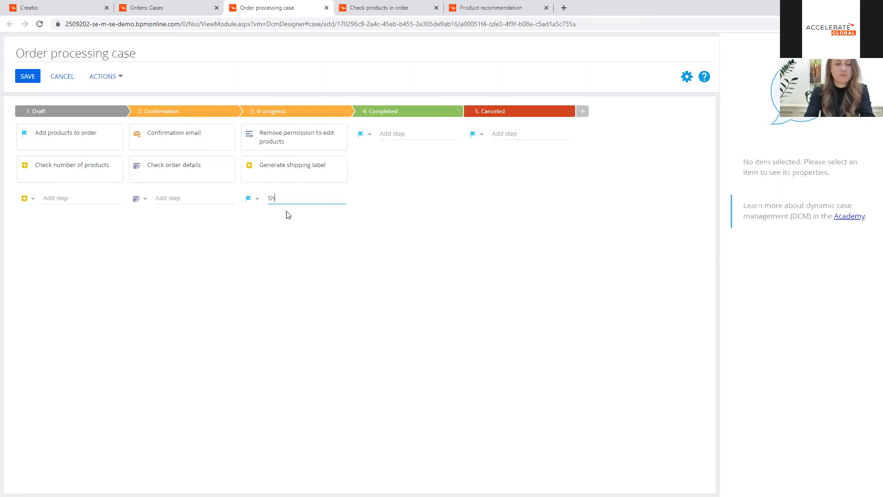
type("ip the order")
key("Return")
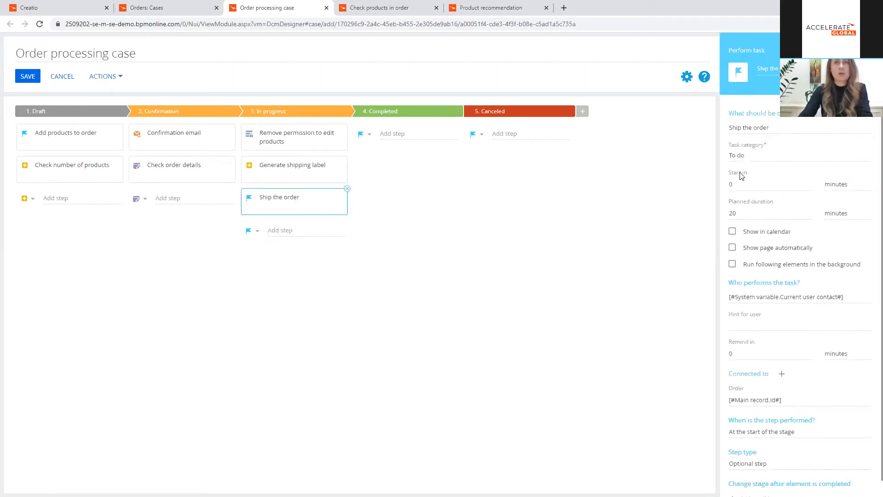
Step: Make the shipping task show its page automatically and assign it to the main record's Owner
left_click(775, 233)
left_click(770, 232)
left_click(784, 249)
left_click(864, 298)
left_click(850, 312)
type("own")
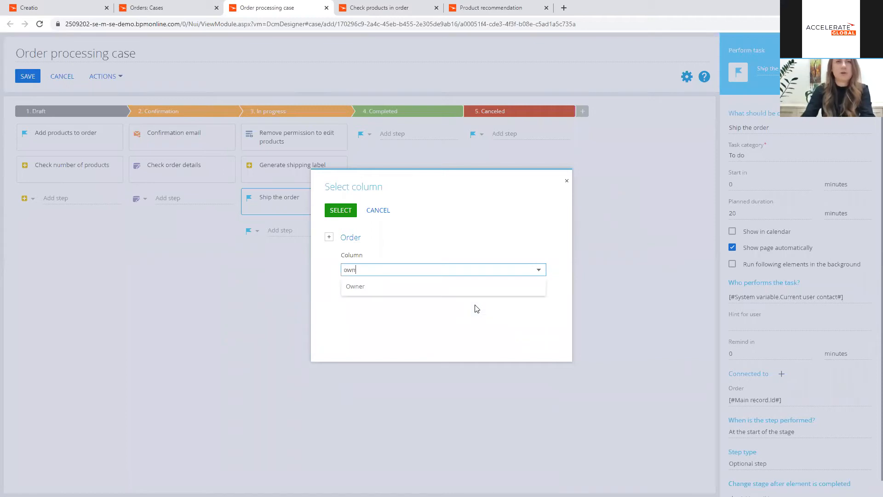
left_click(436, 290)
left_click(341, 211)
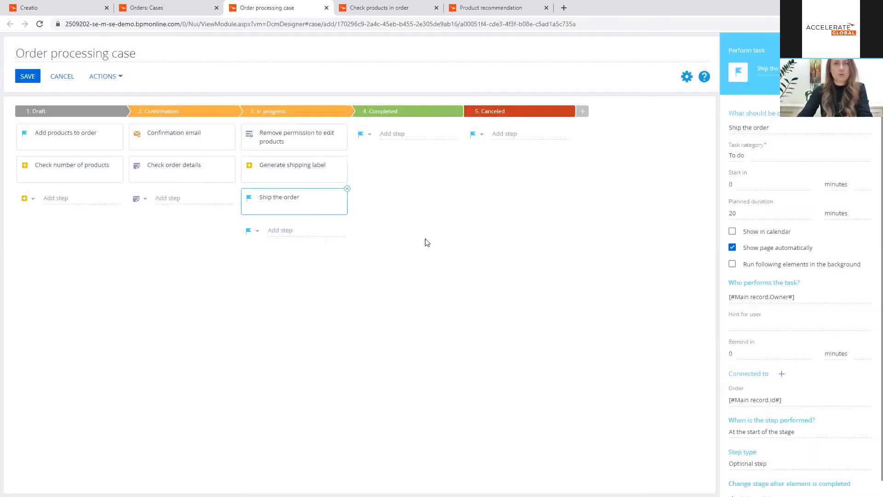
Step: Add a condition to the "Ship the order" task that sets the stage to Completed when its result is Completed
left_click(458, 182)
left_click(292, 212)
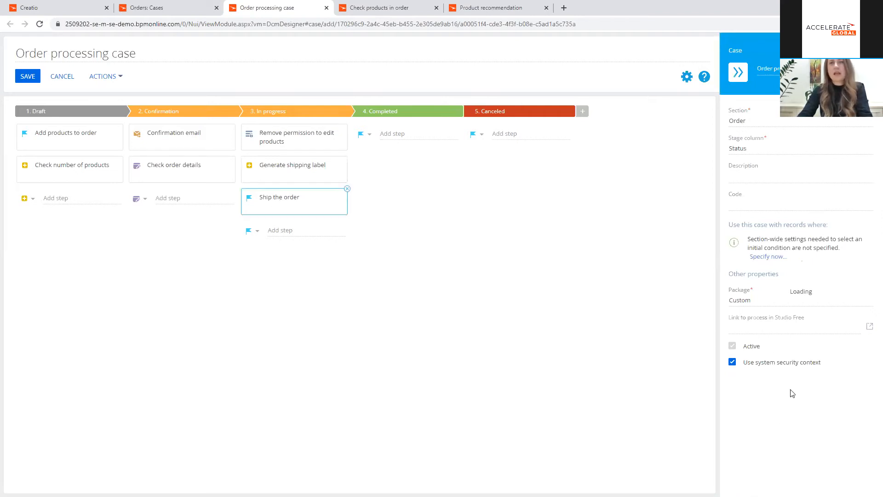
scroll(823, 463, "down", 2)
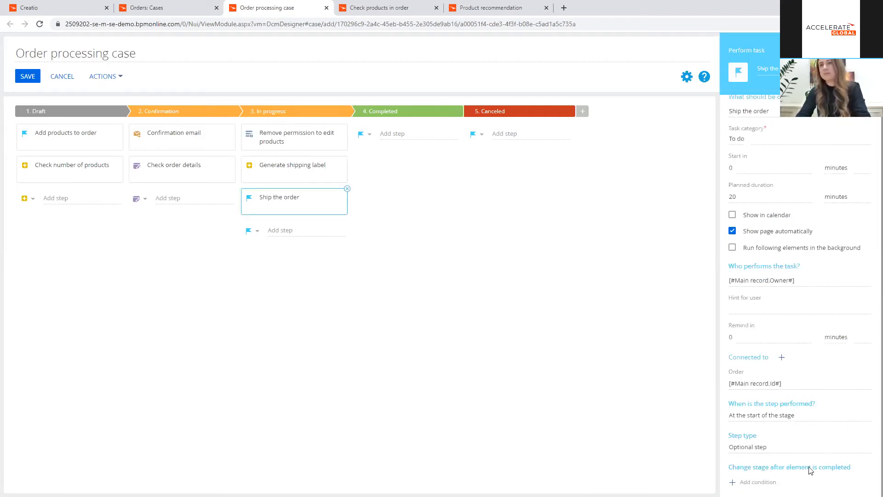
left_click(786, 472)
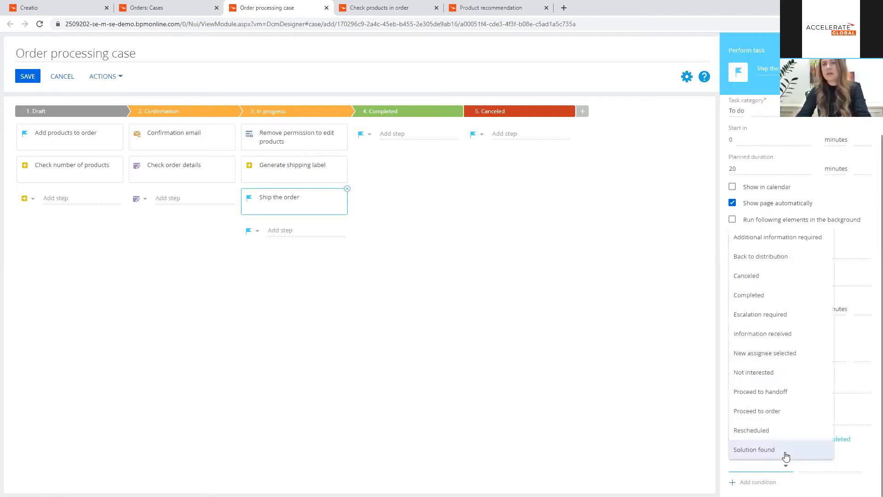
left_click(755, 295)
left_click(856, 471)
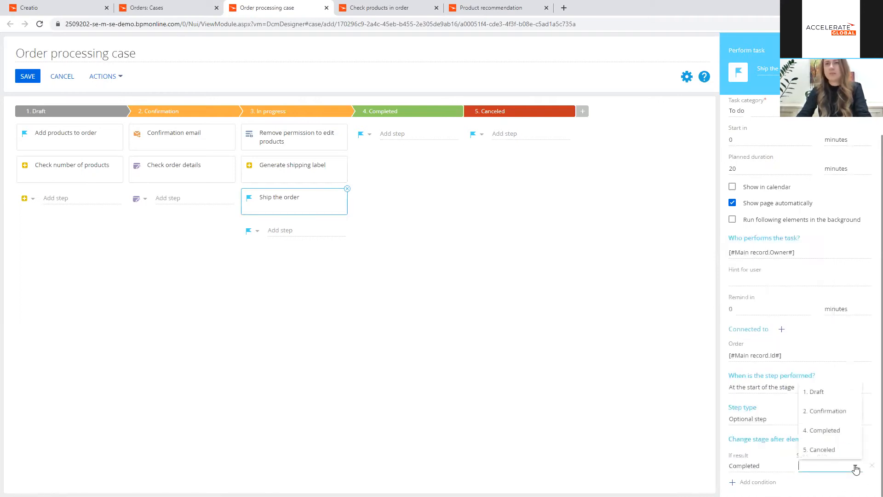
left_click(847, 433)
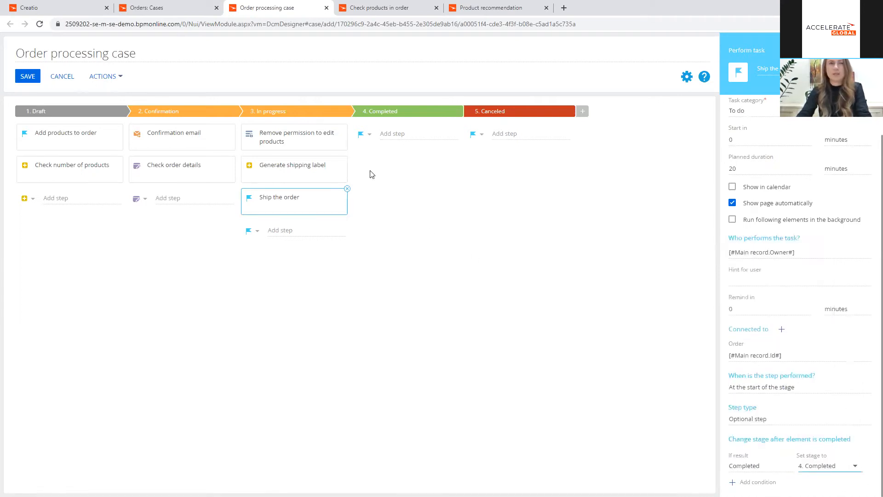
Step: Add a Send email step named "Send shipping confirmation" to the Completed stage
left_click(370, 136)
left_click(391, 210)
left_click(395, 134)
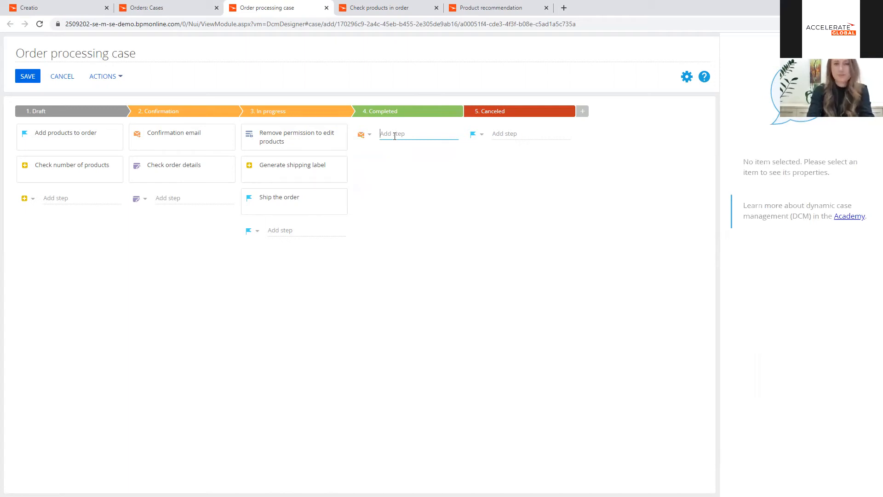
type("Send sh")
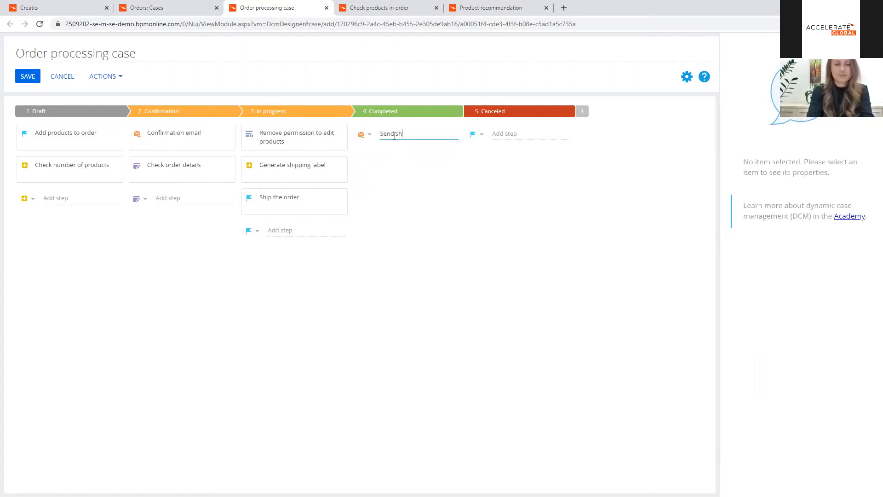
type("ipping confirmation")
key("Return")
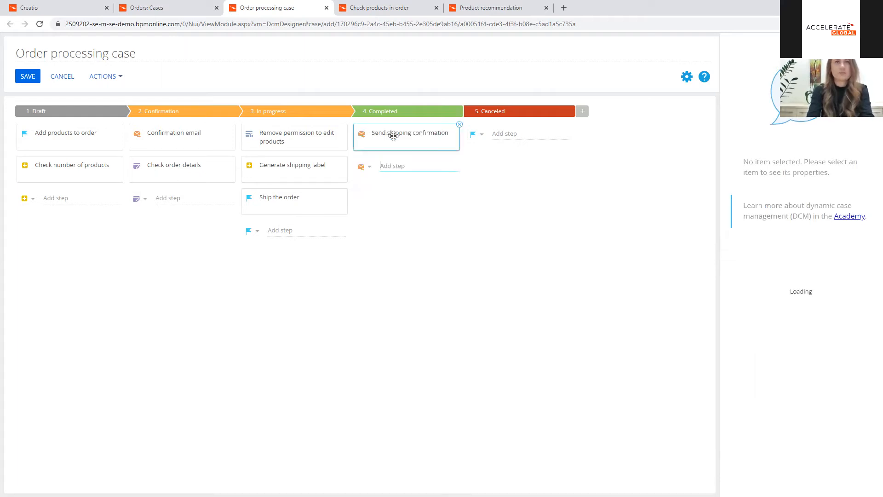
Step: Set the shipping confirmation's sender to a mailbox chosen as a lookup value
left_click(869, 125)
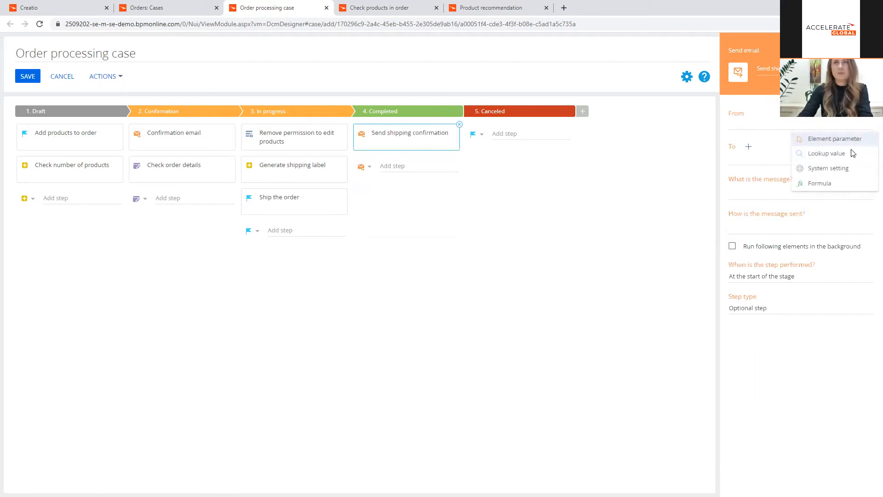
left_click(850, 153)
double_click(123, 203)
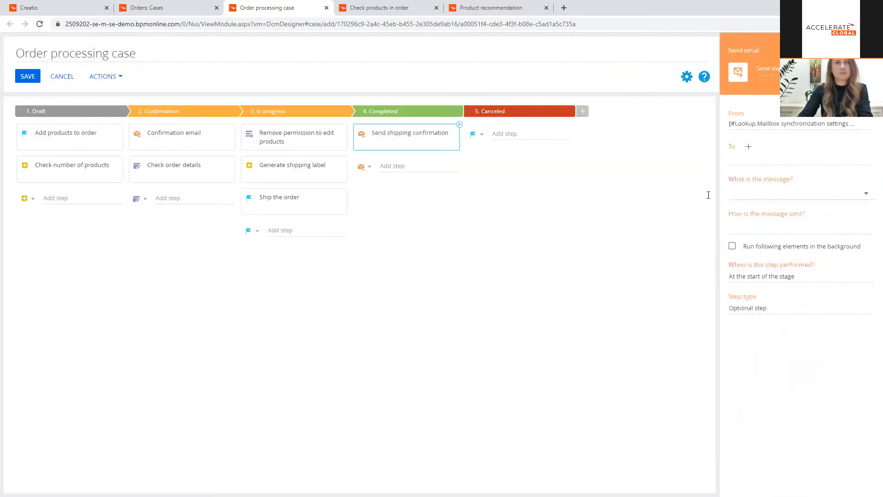
Step: Set the email's recipient to the Email column of the order's Contact
left_click(868, 159)
left_click(859, 181)
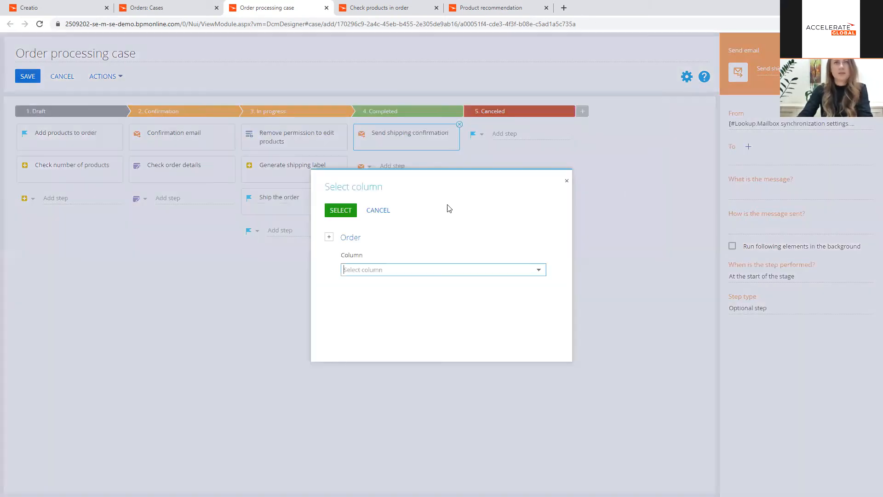
left_click(329, 236)
left_click(358, 256)
type("co")
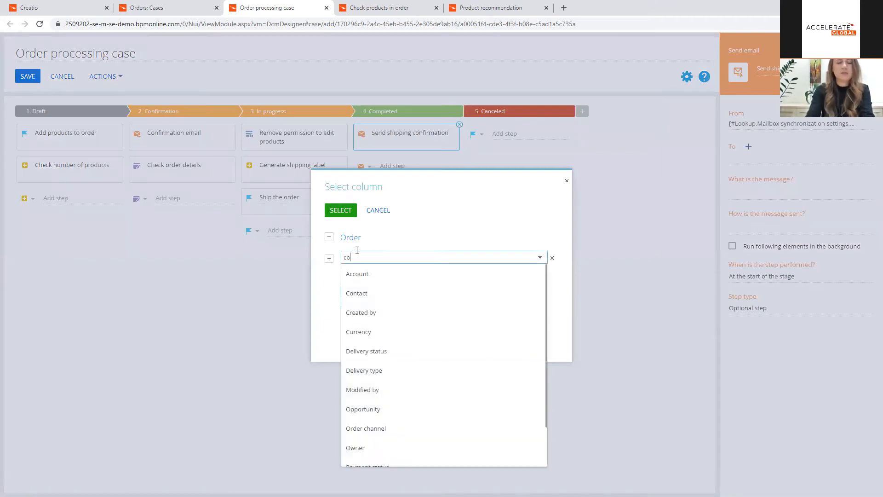
type("nt")
left_click(357, 275)
left_click(353, 290)
type("email")
left_click(357, 307)
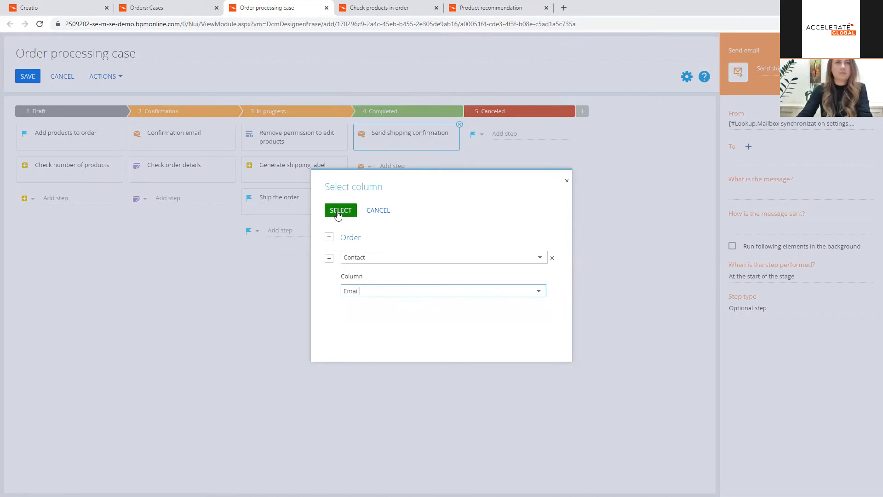
left_click(340, 211)
Step: Use the "Shipping confirmation (US)" template as the message and open the main record column selection for its macros record
left_click(863, 193)
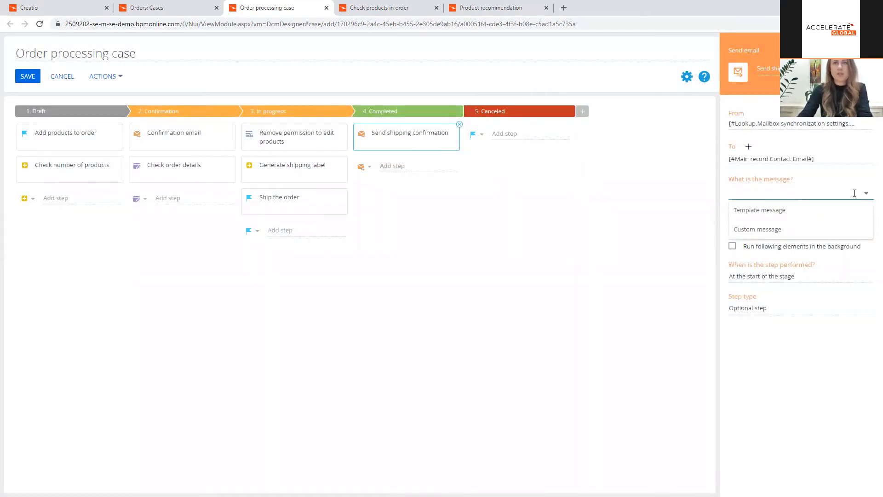
left_click(760, 210)
left_click(762, 222)
type("shipp")
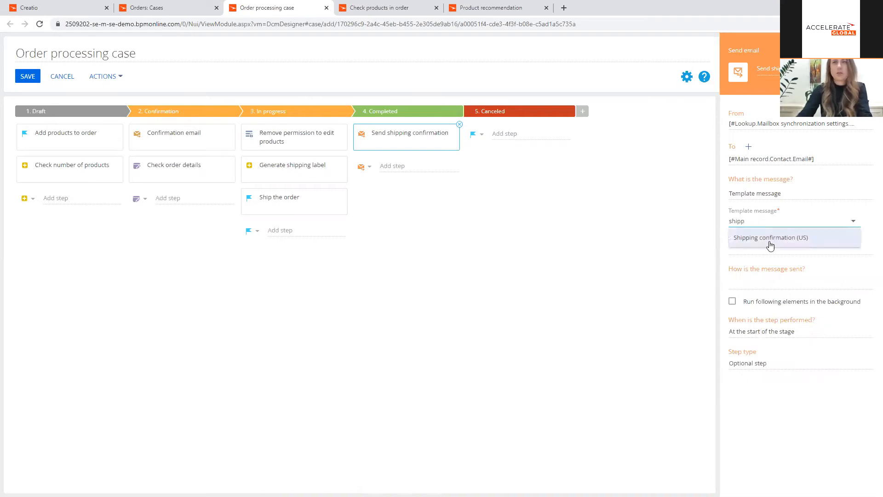
left_click(769, 245)
left_click(793, 249)
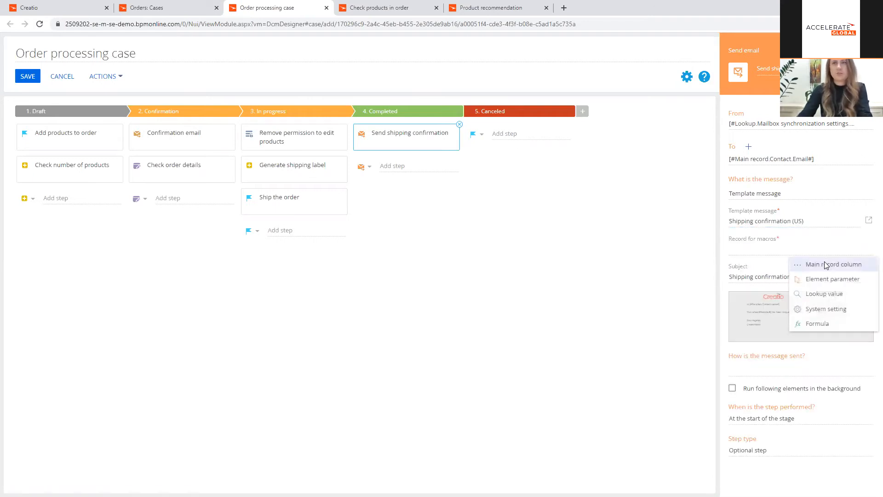
left_click(808, 262)
left_click(329, 237)
type("co")
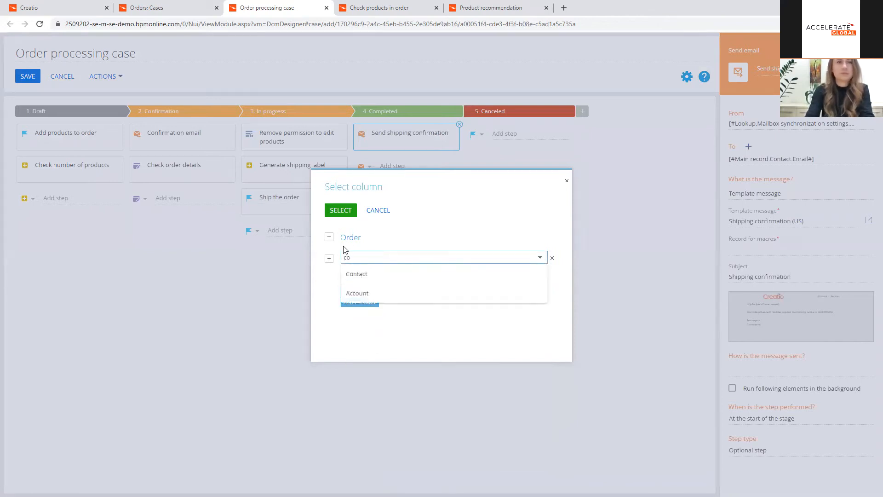
left_click(552, 258)
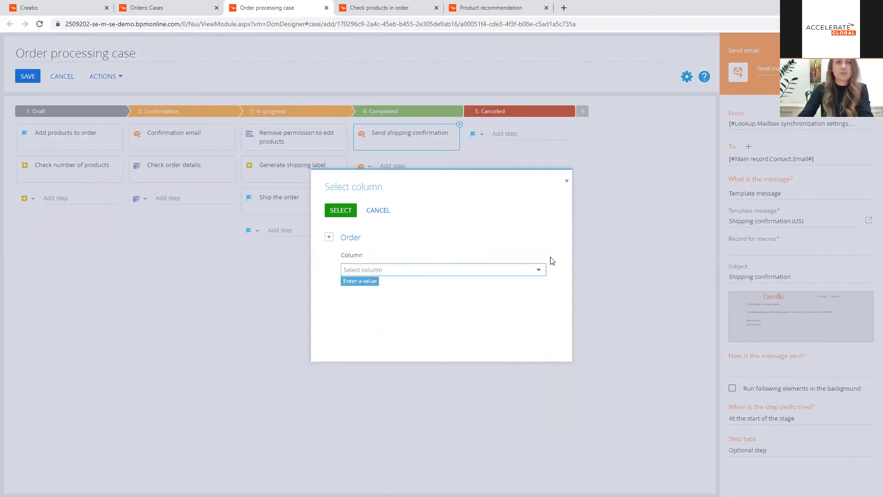
Step: Set the record for macros to the order's Contact column
left_click(389, 271)
type("c")
left_click(374, 289)
left_click(341, 210)
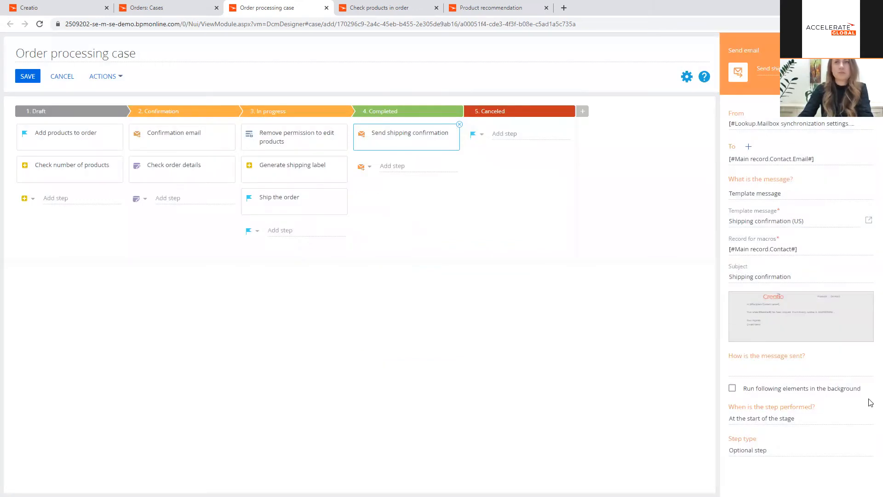
Step: Preview the shipping confirmation template's message text
mouse_move(772, 335)
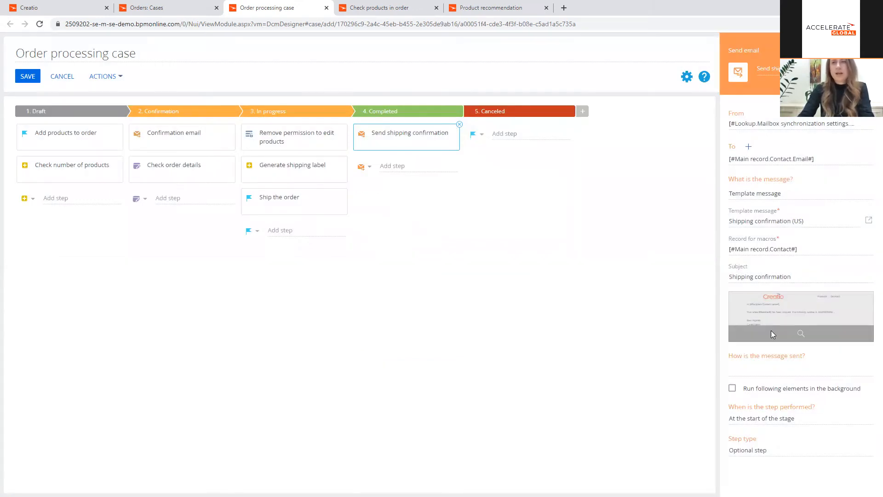
left_click(817, 330)
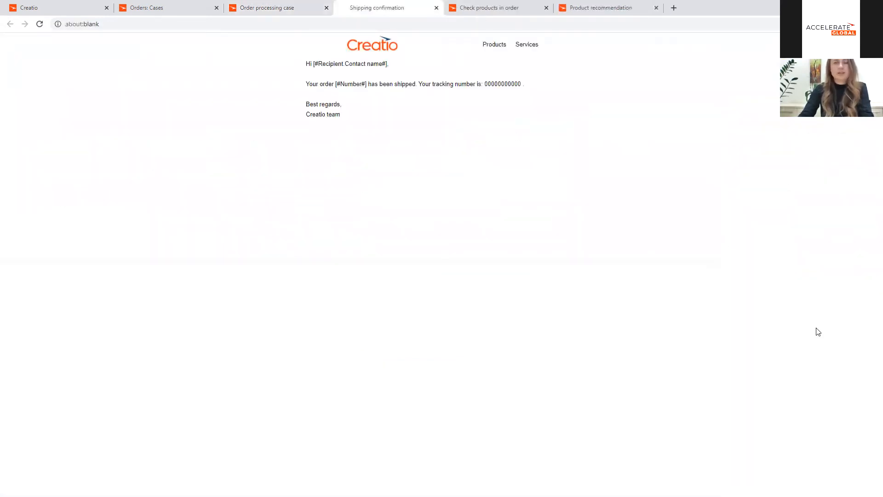
Step: Close the template preview and set the shipping confirmation email to be sent automatically
left_click(436, 8)
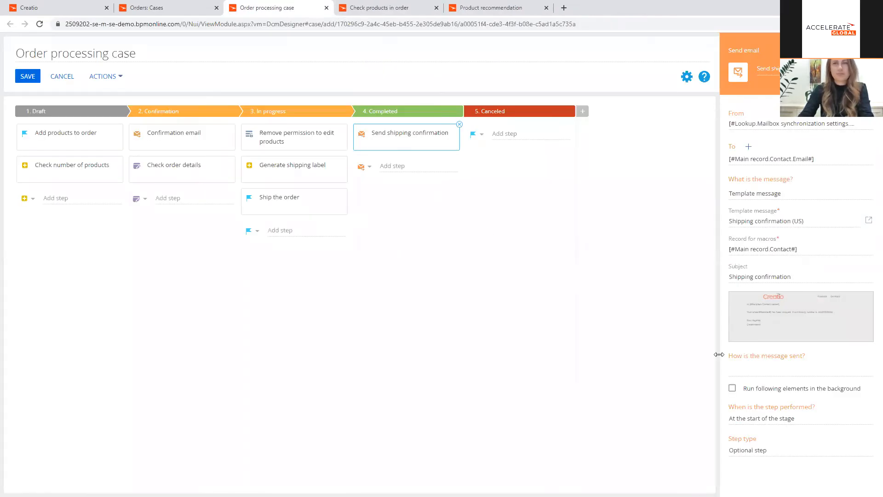
left_click(787, 370)
left_click(796, 387)
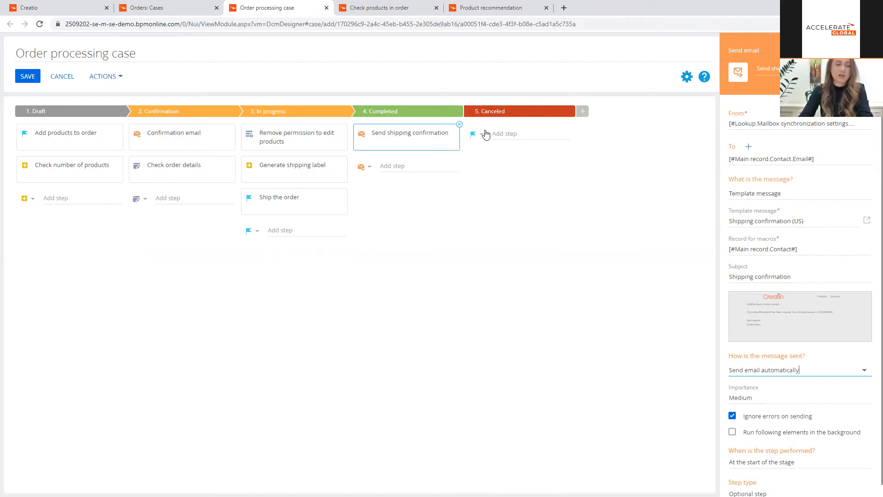
Step: Add a change access rights step named "Remove permission to edit" to the Canceled stage
left_click(486, 134)
left_click(489, 165)
left_click(509, 134)
type("Remove per")
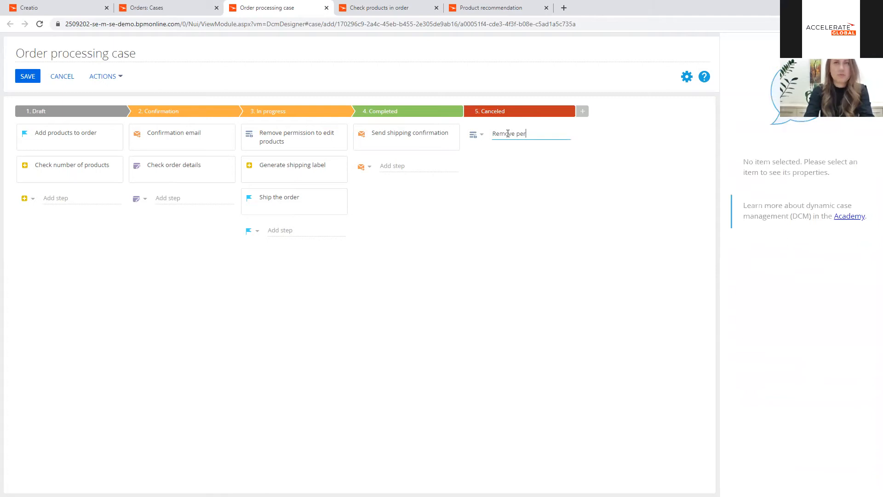
type("mission to edit")
key("Return")
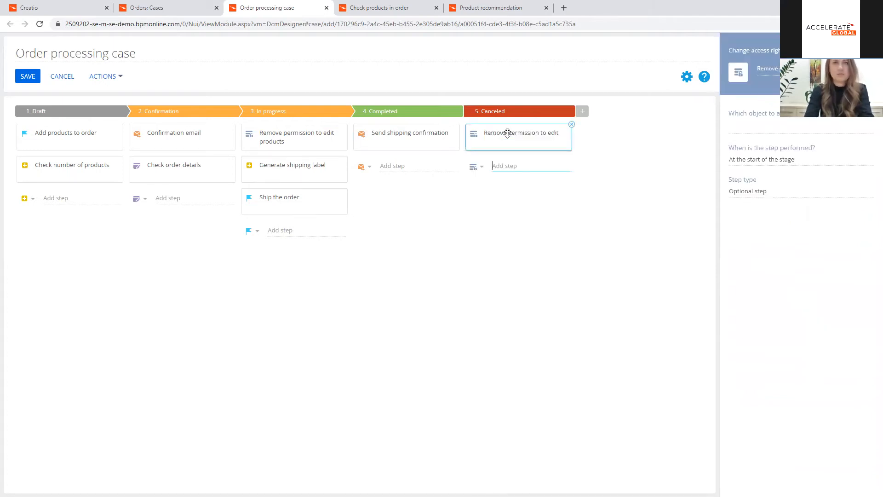
Step: Apply the access rights change to the Order object and add a filter condition on its Id column
left_click(752, 126)
type("order")
left_click(760, 145)
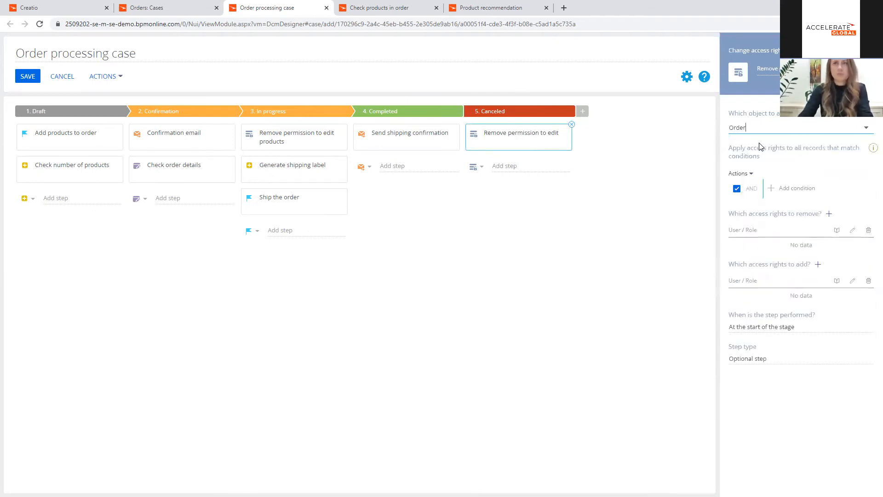
left_click(773, 186)
type("id")
left_click(387, 286)
left_click(342, 211)
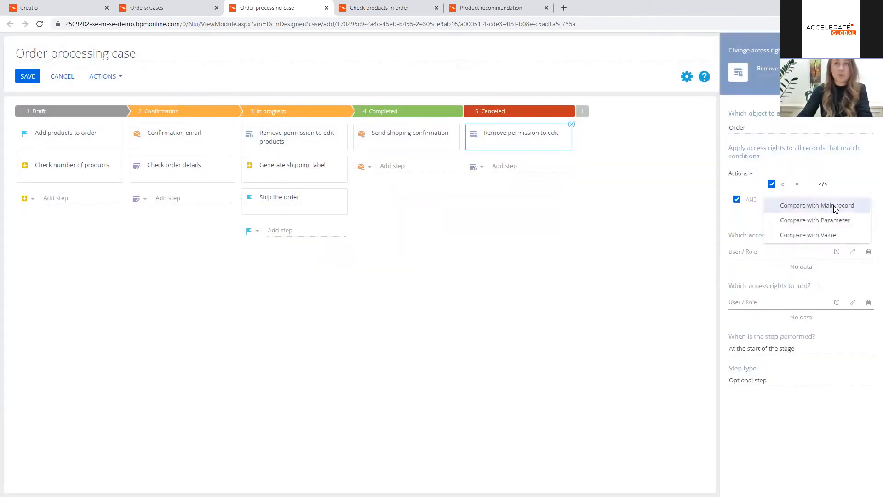
Step: Compare the condition's Id with the Id column of the main record
left_click(828, 205)
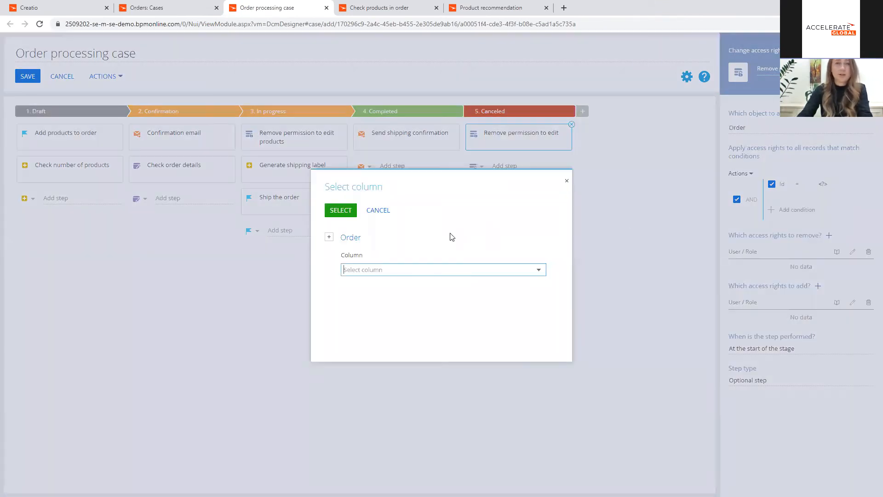
left_click(386, 265)
type("id")
left_click(382, 286)
left_click(340, 210)
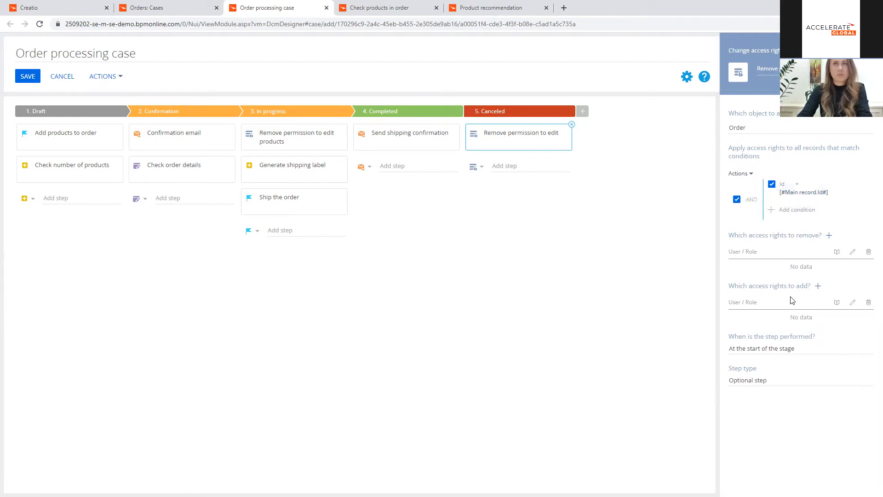
Step: Remove only the edit and delete rights for all roles and users, and save the order processing case
left_click(828, 235)
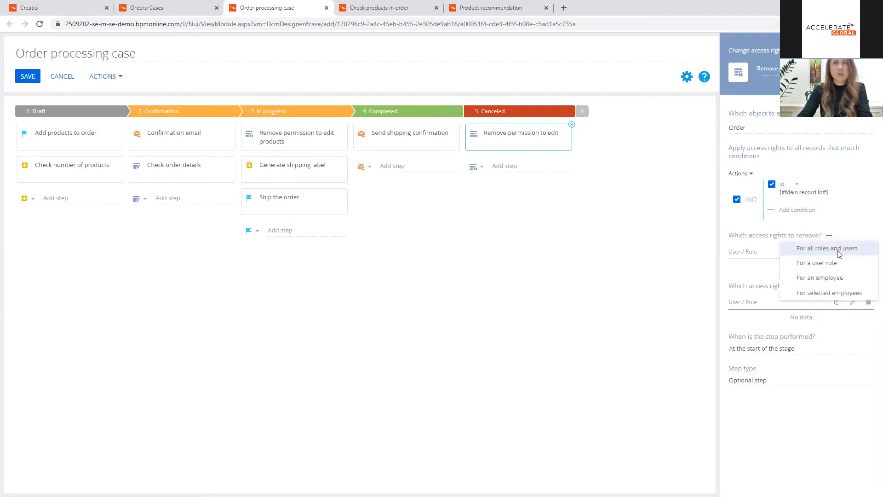
left_click(837, 250)
left_click(855, 267)
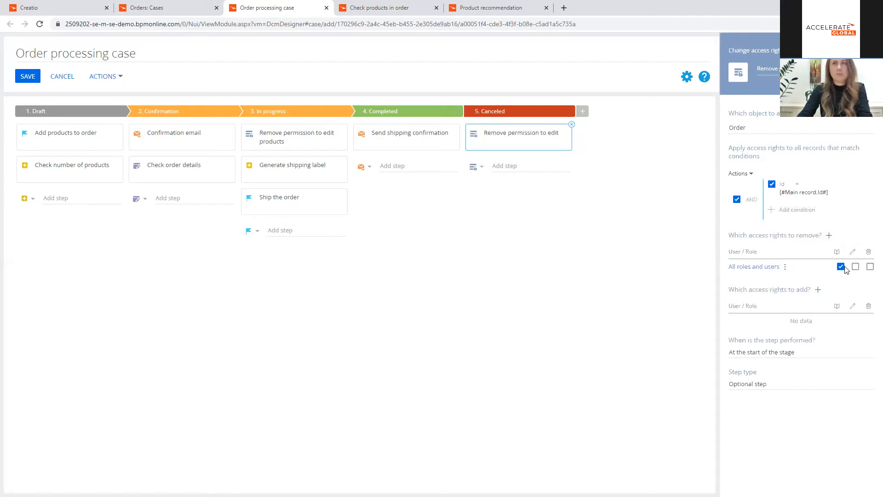
left_click(841, 267)
left_click(856, 266)
left_click(870, 267)
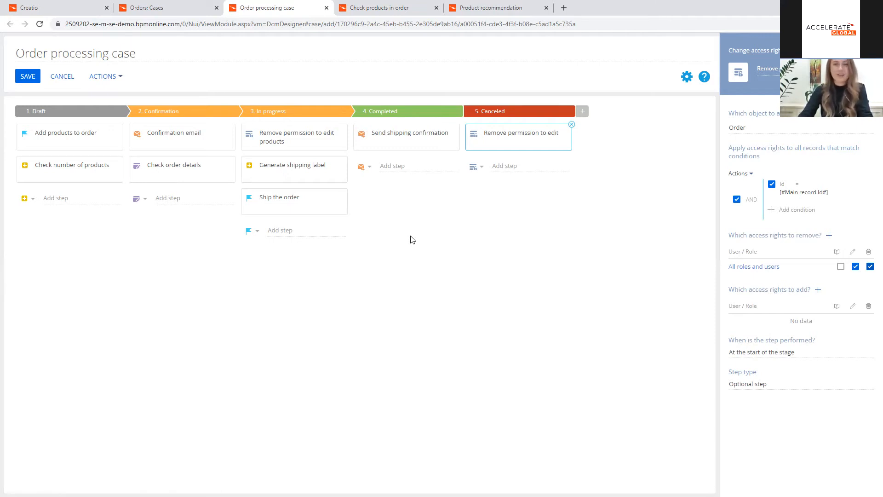
left_click(29, 78)
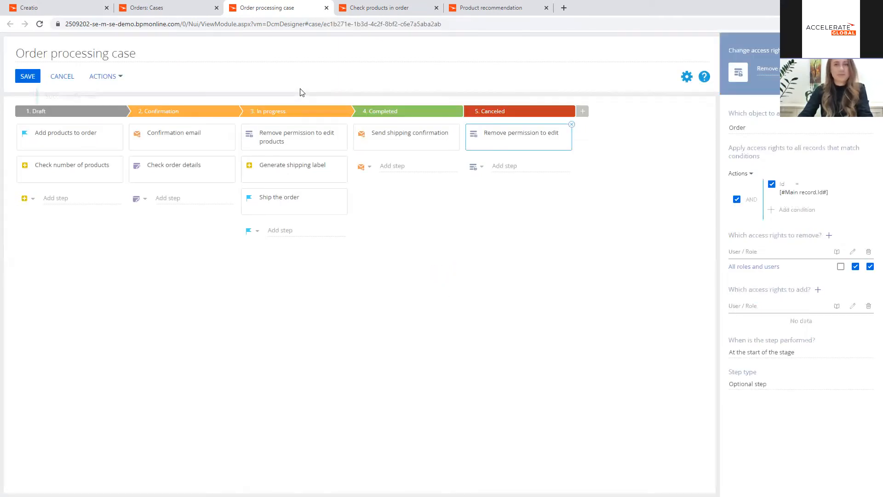
Step: Close the Orders: Cases page and the ORD-1 record to return to the Orders list
left_click(169, 10)
left_click(216, 8)
left_click(56, 10)
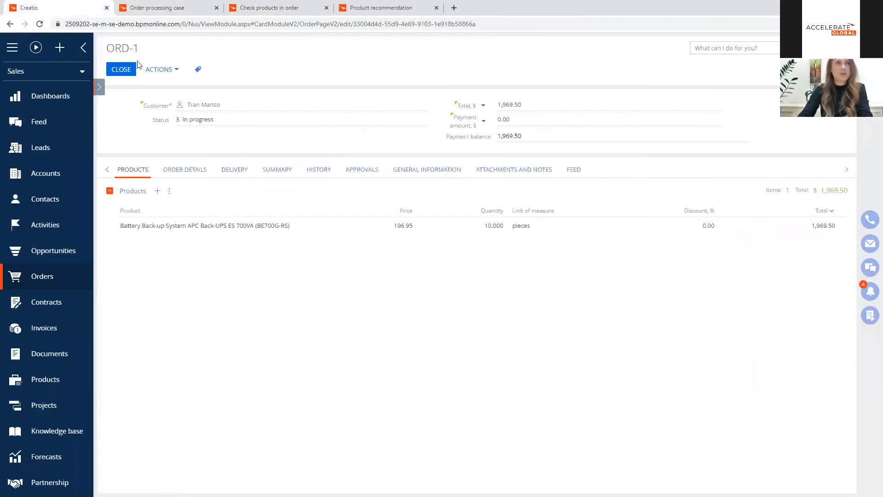
left_click(121, 69)
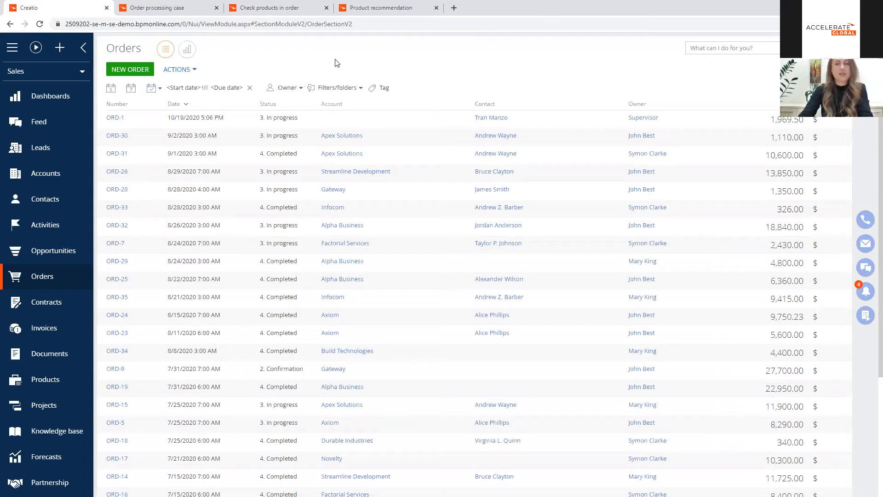
Step: Create a new order and look up an existing contact by name as its customer
left_click(119, 71)
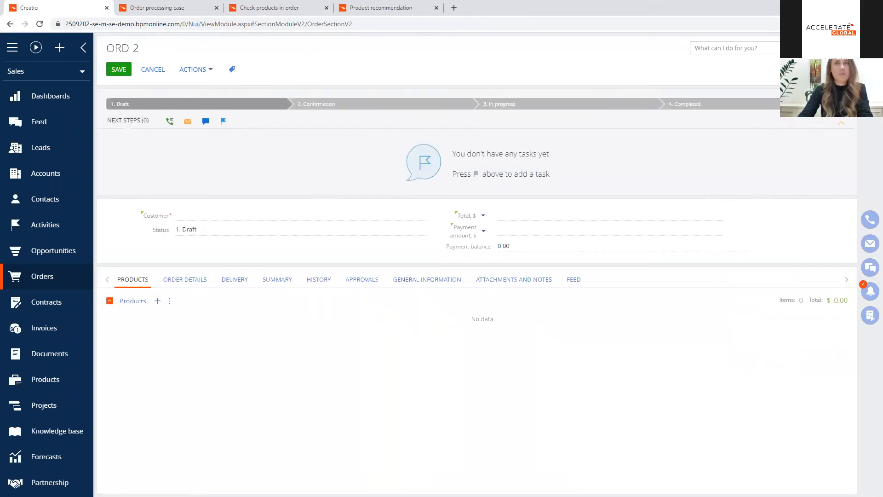
left_click(192, 216)
left_click(420, 214)
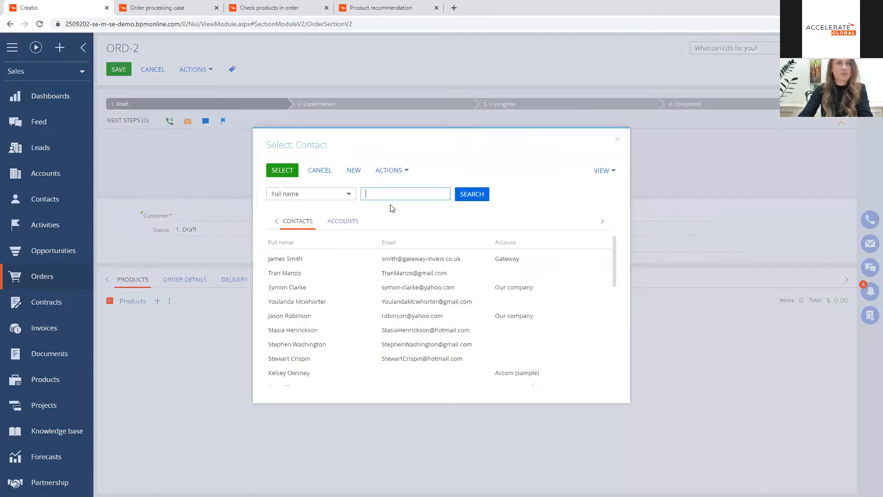
type("ale")
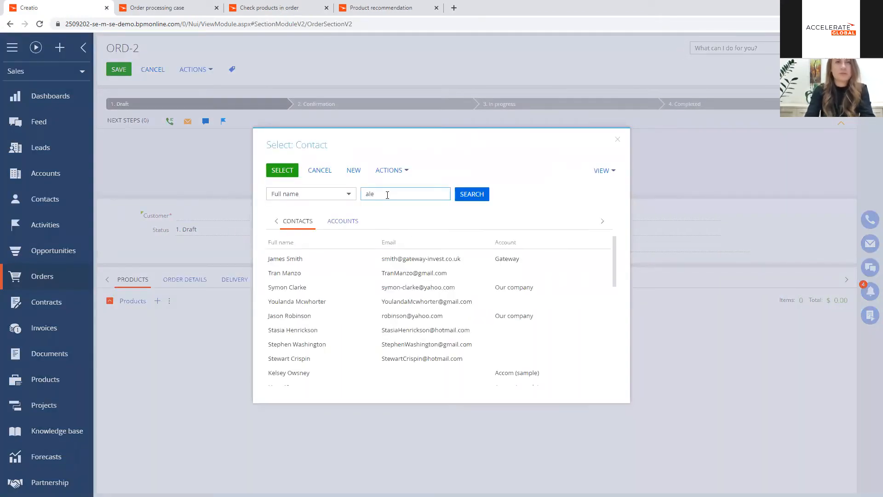
type("za")
key("BackSpace")
key("BackSpace")
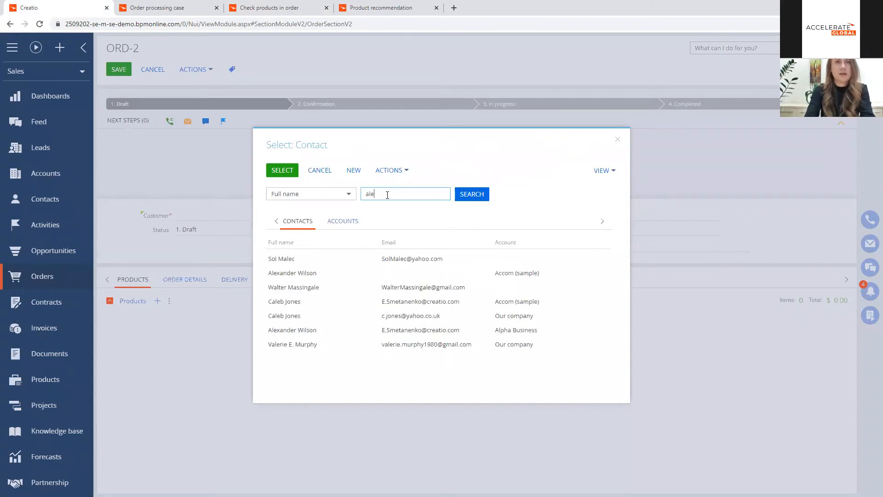
double_click(317, 276)
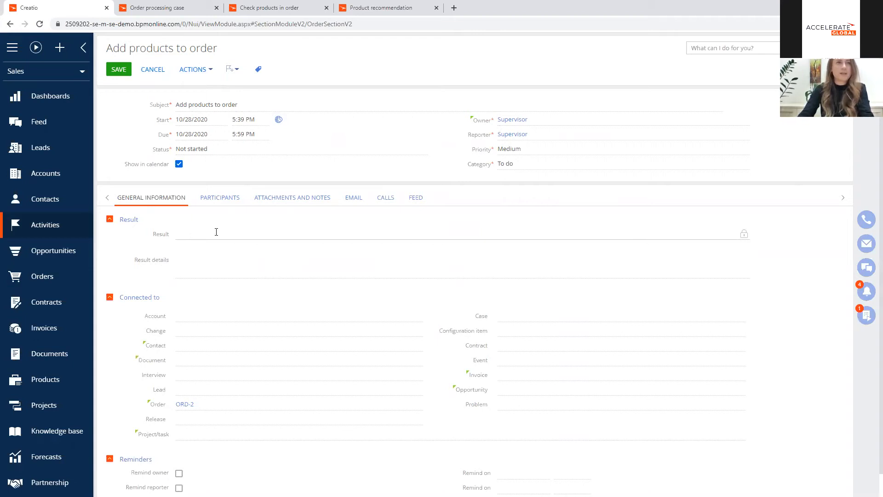
Step: Mark the "Add products to order" task as Completed with a result and save it
left_click(225, 147)
left_click(191, 184)
left_click(197, 236)
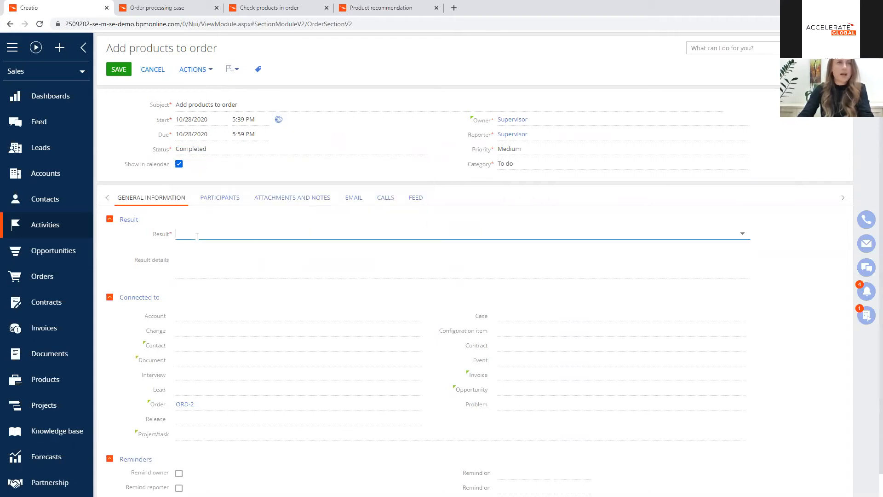
left_click(216, 282)
left_click(121, 70)
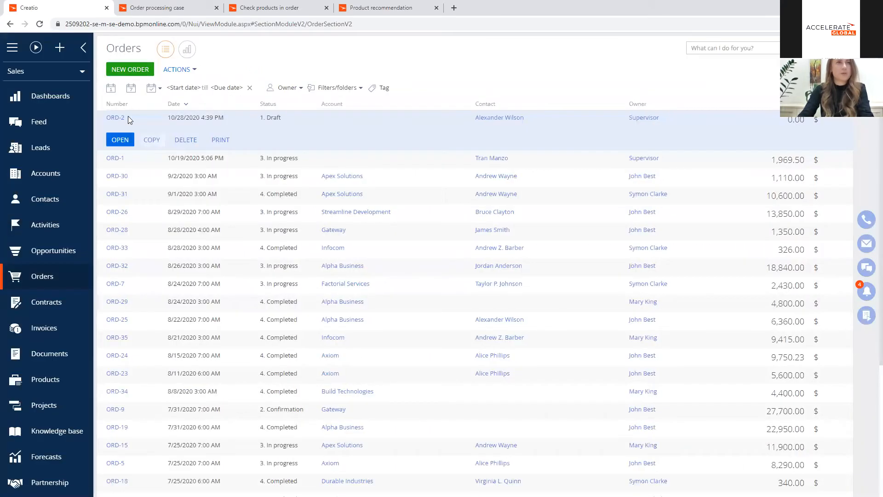
Step: Try to move order ORD-2 to the Confirmation stage without products, and leave the task page without saving
left_click(123, 118)
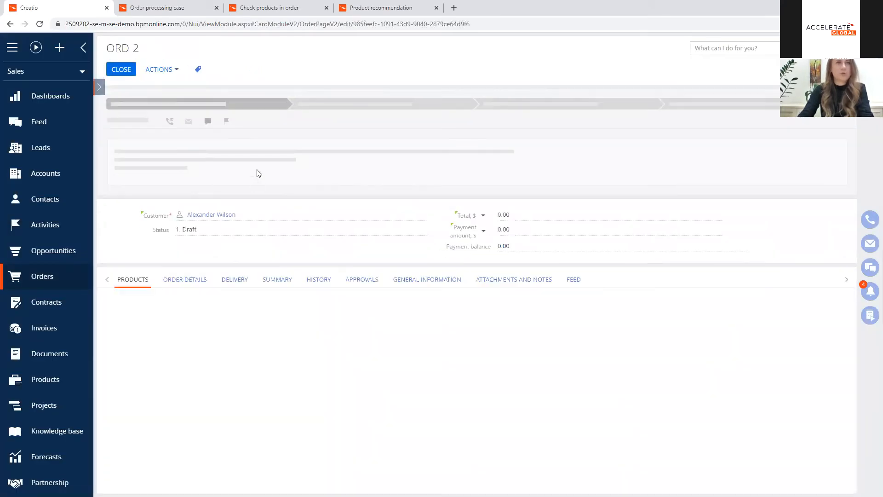
left_click(303, 104)
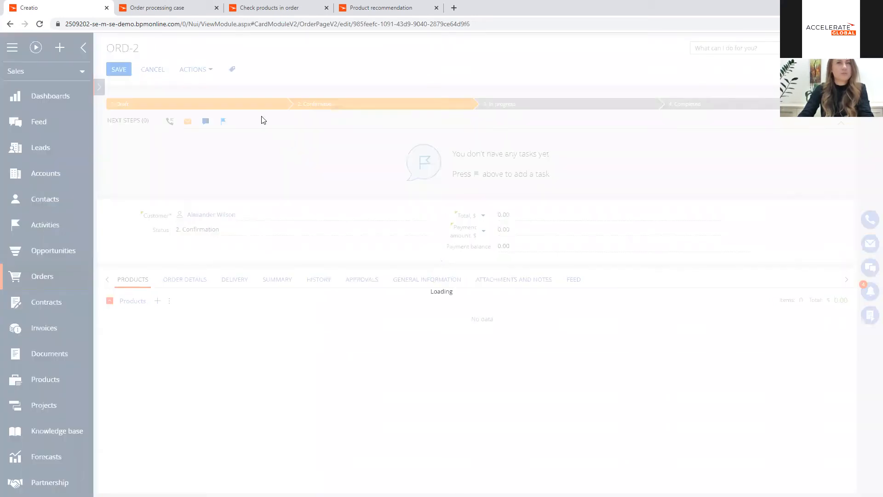
left_click(253, 106)
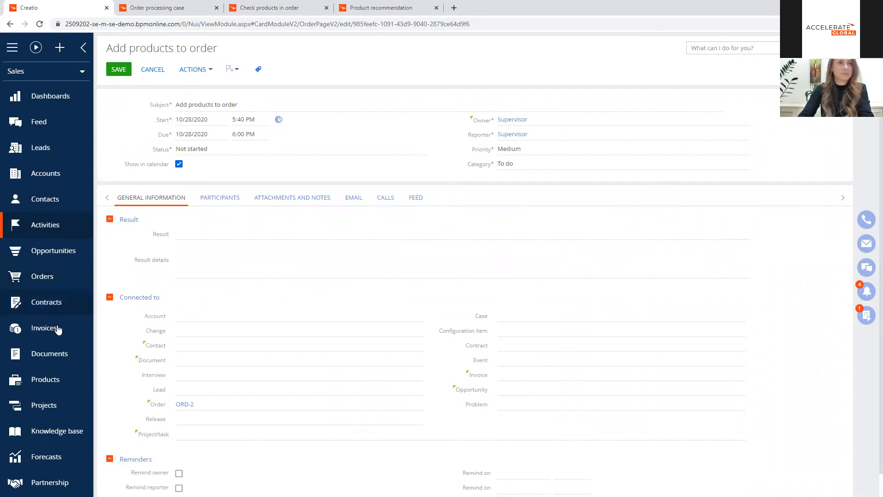
left_click(66, 277)
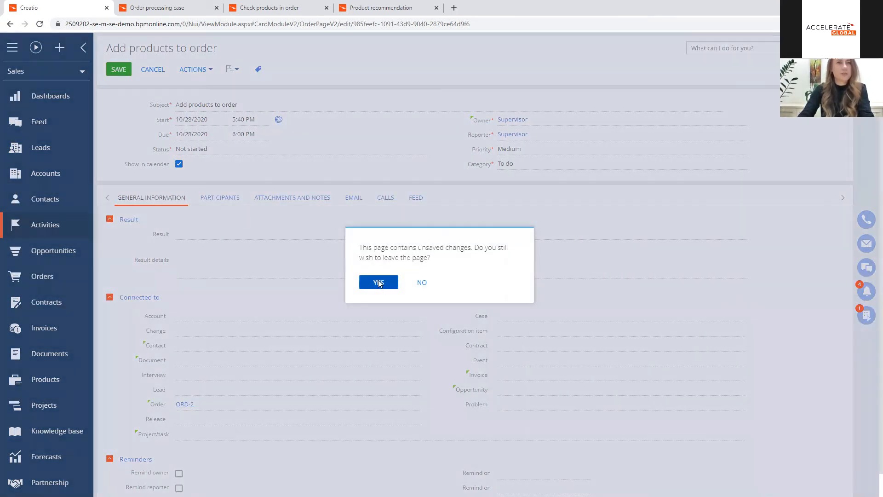
left_click(381, 282)
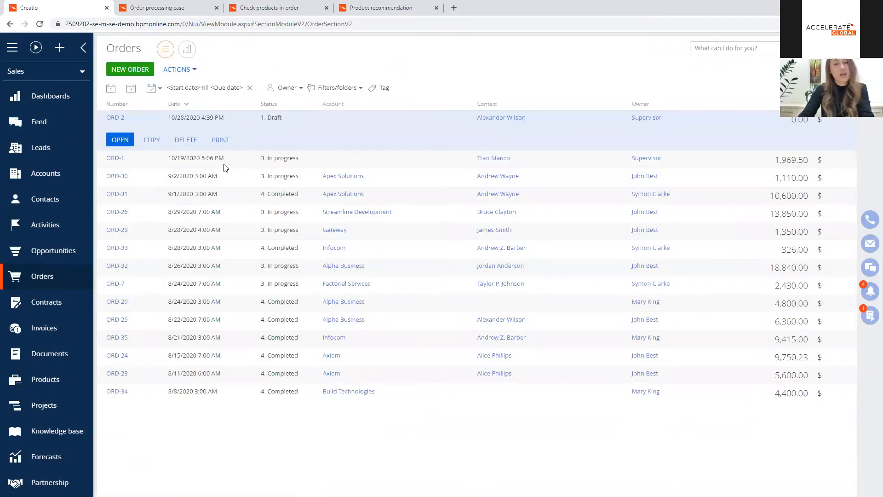
Step: Open the product selection of order ORD-2 and filter the catalog to Software under Products
left_click(119, 140)
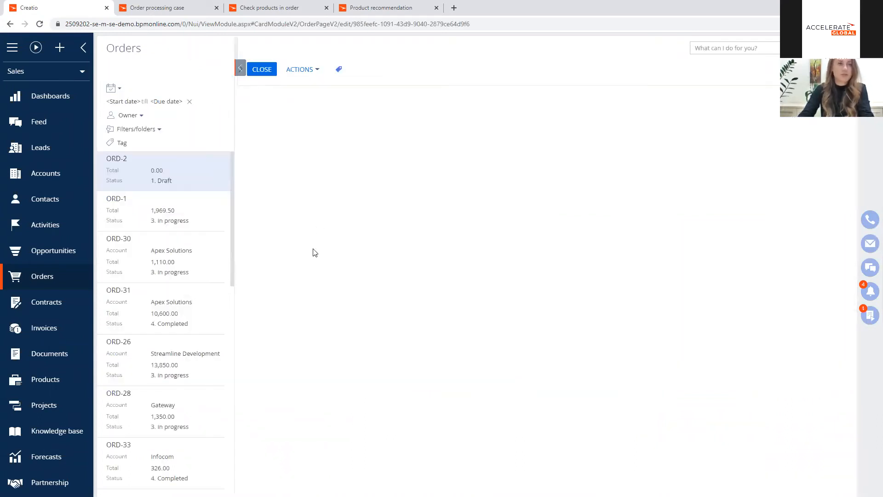
left_click(240, 88)
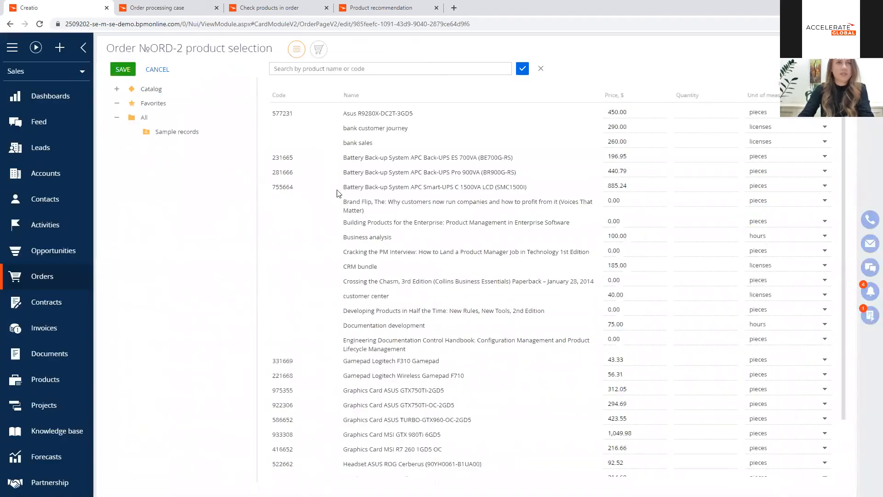
left_click(116, 88)
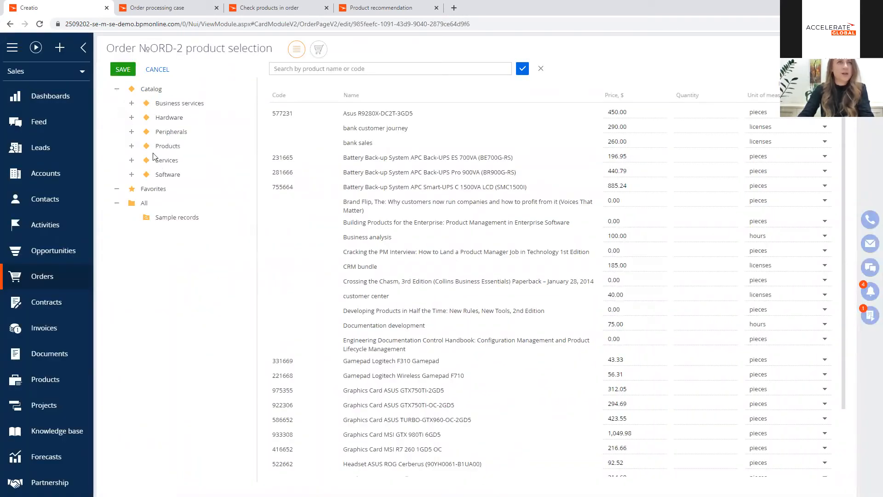
left_click(131, 146)
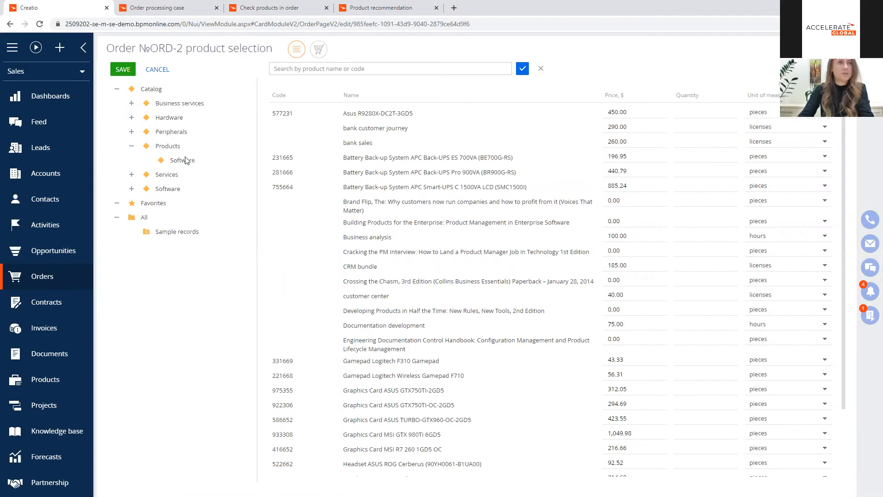
left_click(182, 160)
left_click(706, 200)
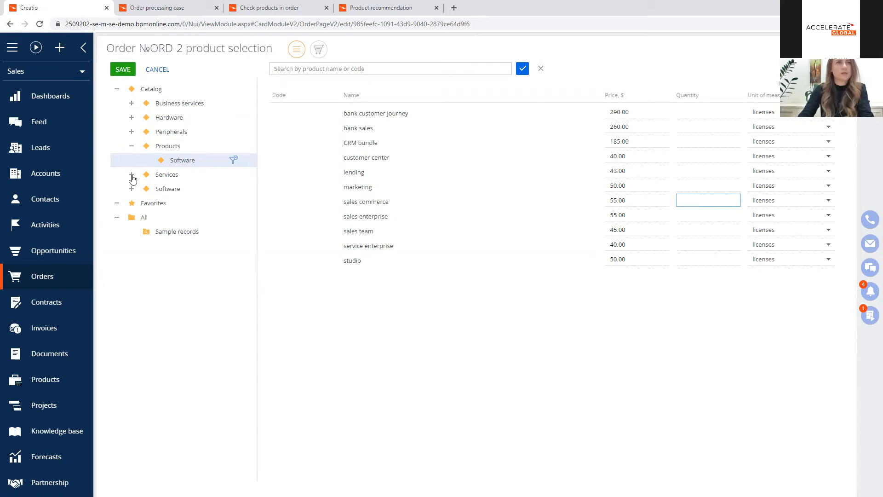
Step: Add one Acer Aspire P3-171 and one ASUS ZenBook UX301LA-C4080H from the Laptops category to the order and save
left_click(132, 118)
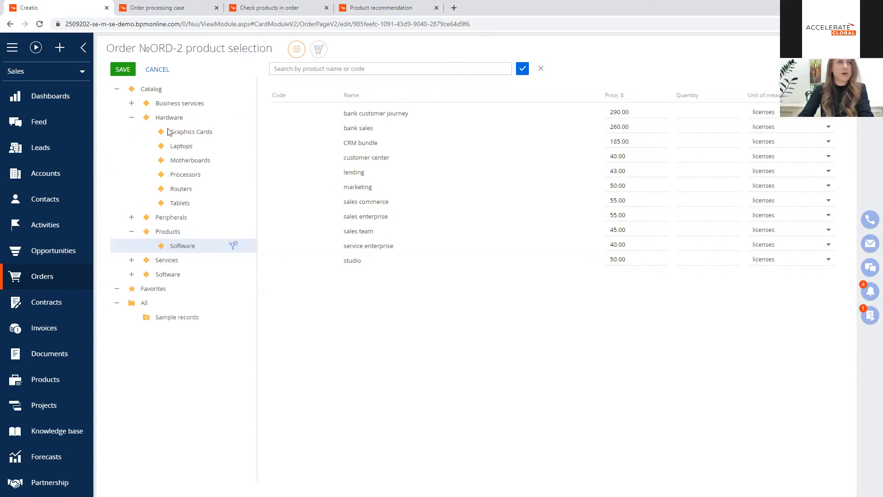
left_click(181, 146)
left_click(700, 113)
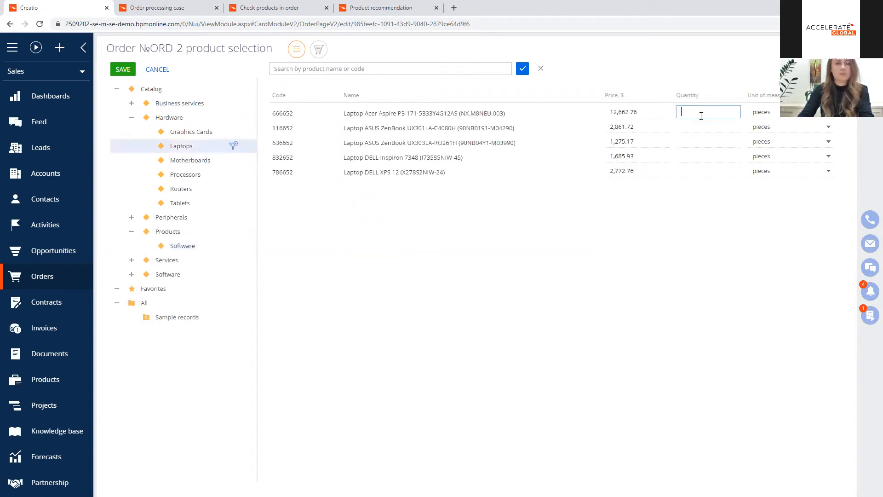
type("1")
left_click(697, 128)
type("1")
left_click(123, 71)
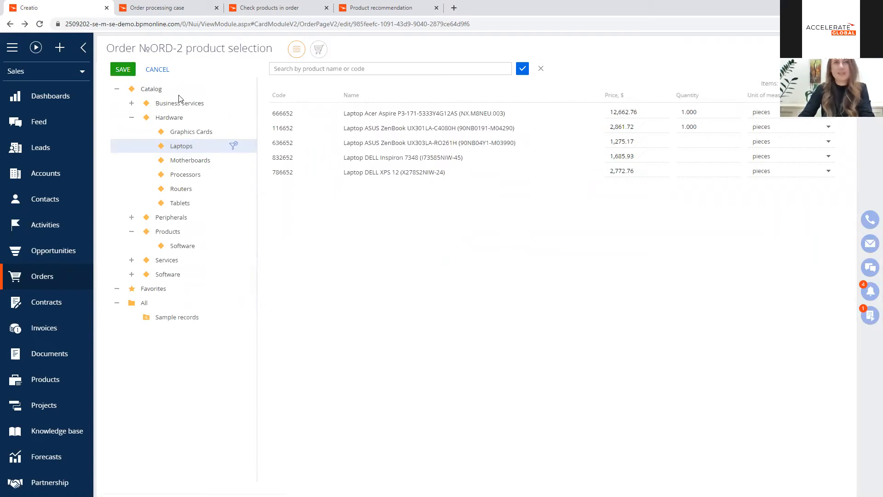
left_click(156, 70)
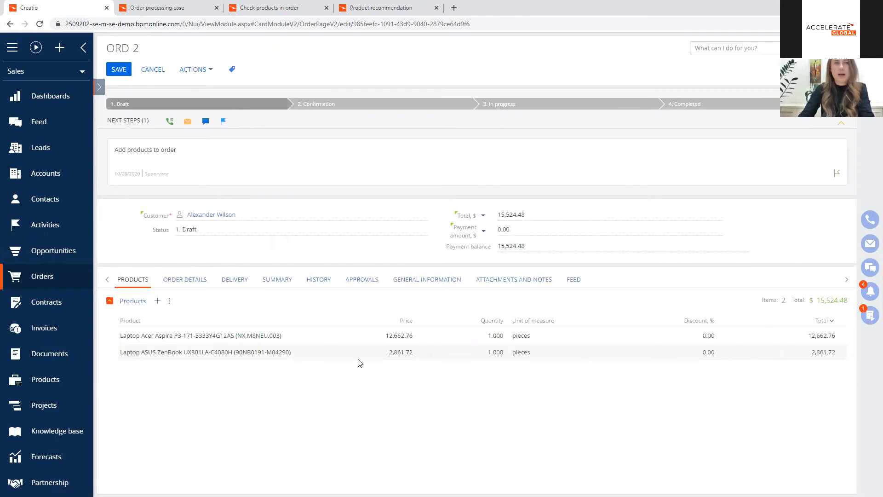
Step: Complete the "Add products to order" task of order ORD-2 with the result Completed and save it
left_click(818, 171)
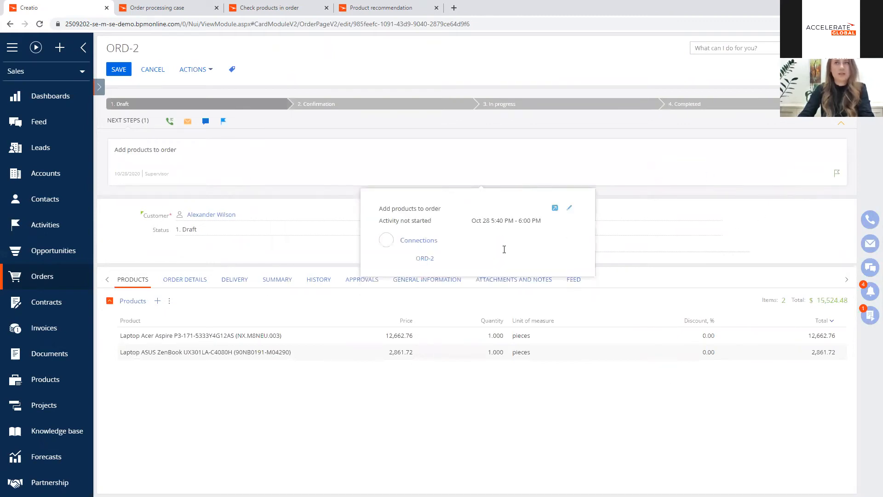
left_click(502, 238)
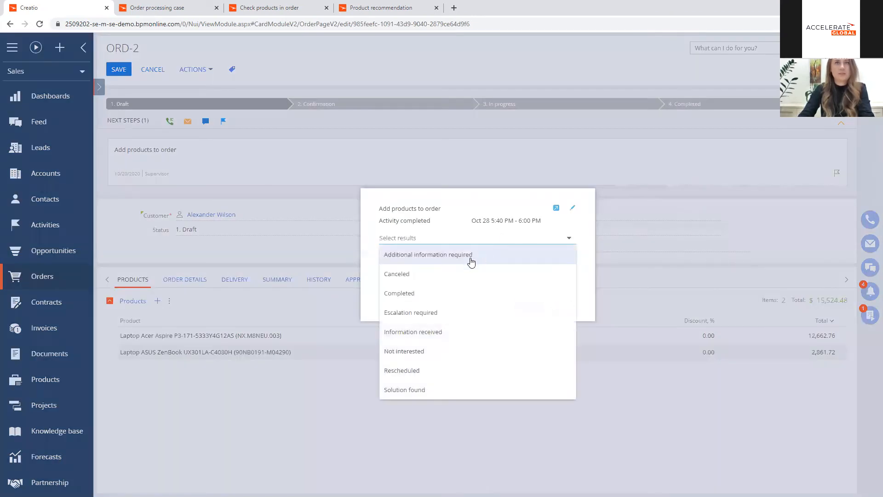
left_click(434, 293)
left_click(528, 306)
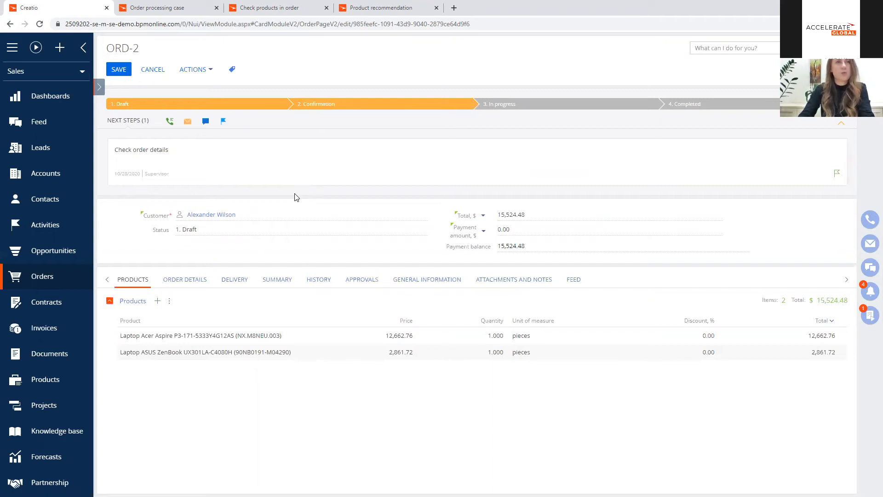
Step: Carry out the "Check order details" task of order ORD-2, look through the available order actions, and save the order
mouse_move(123, 168)
left_click(818, 176)
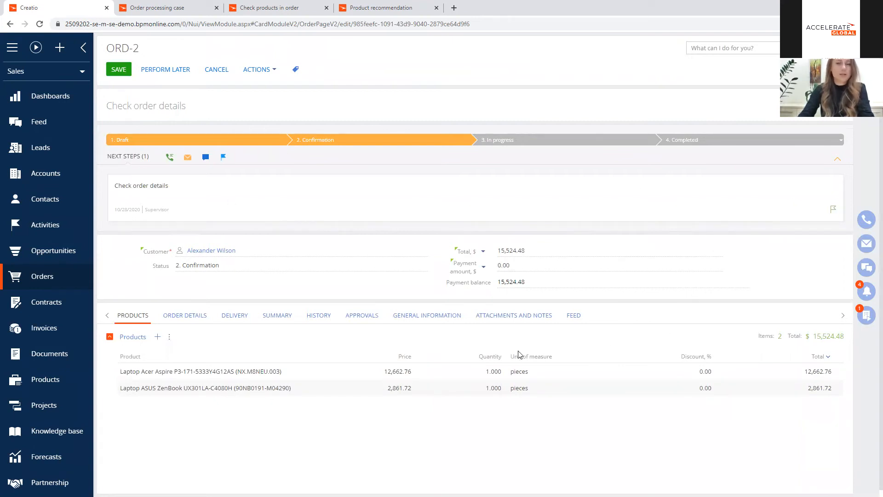
left_click(264, 71)
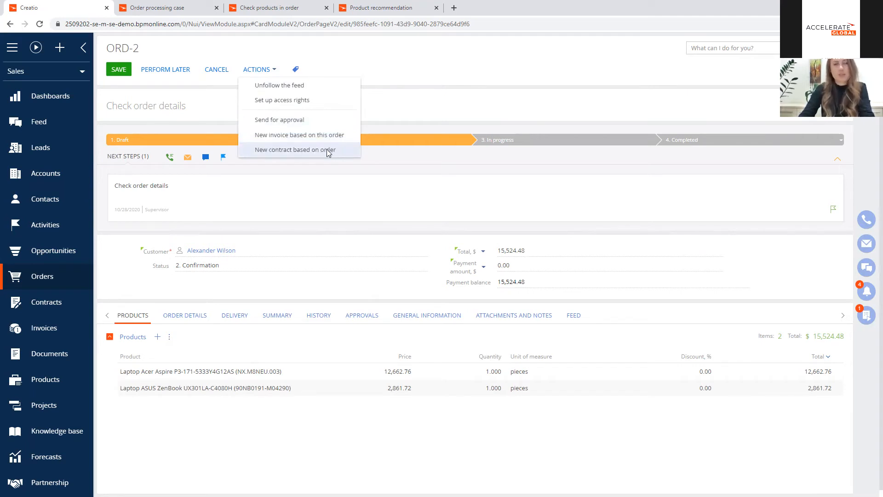
left_click(122, 70)
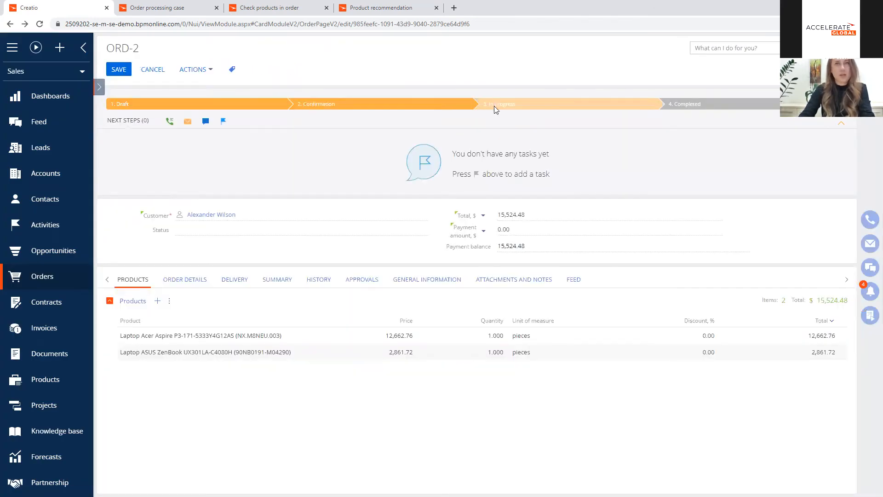
Step: Move order ORD-2 to the In progress stage and open its shipping information task, leaving the "Ship the order" page unsaved
left_click(494, 106)
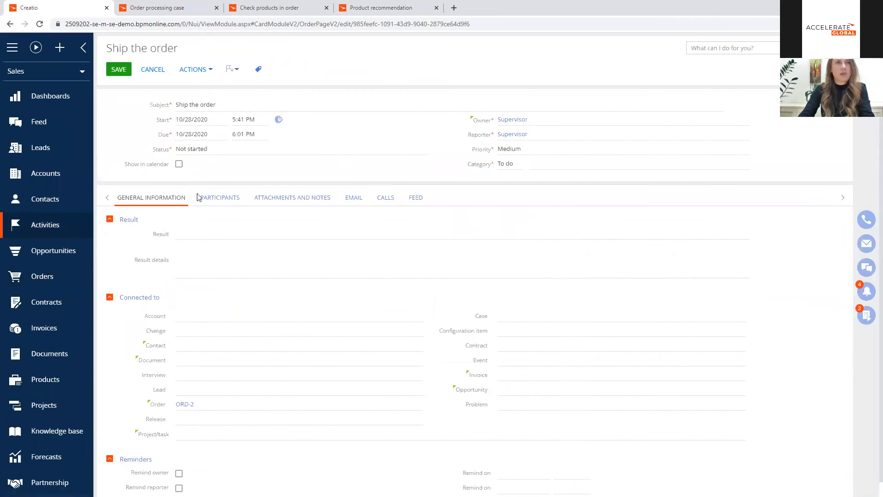
left_click(236, 149)
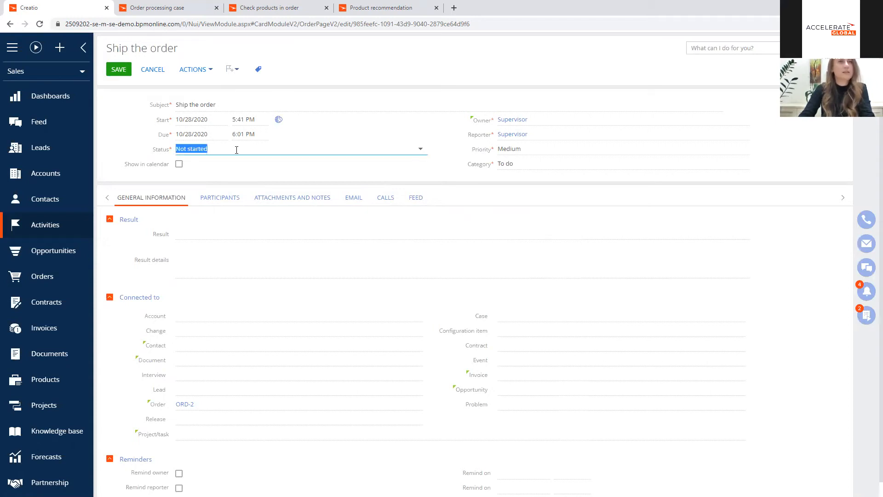
left_click(864, 317)
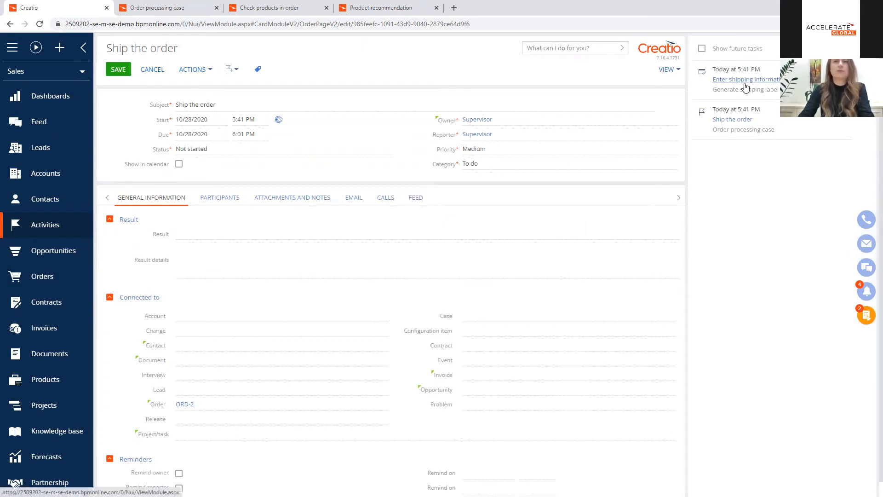
left_click(741, 81)
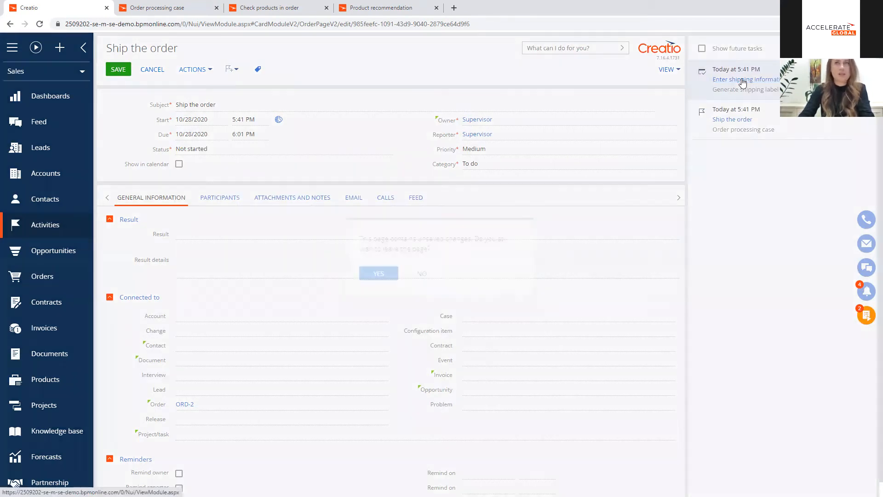
left_click(380, 282)
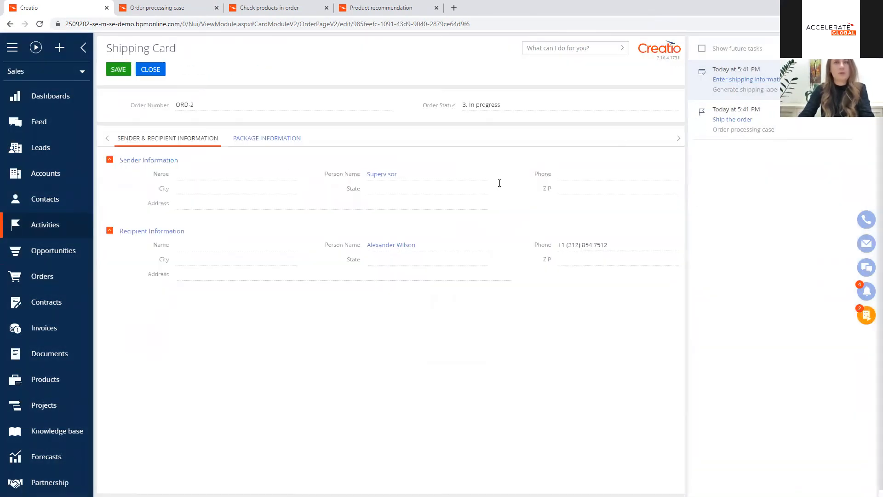
left_click(865, 316)
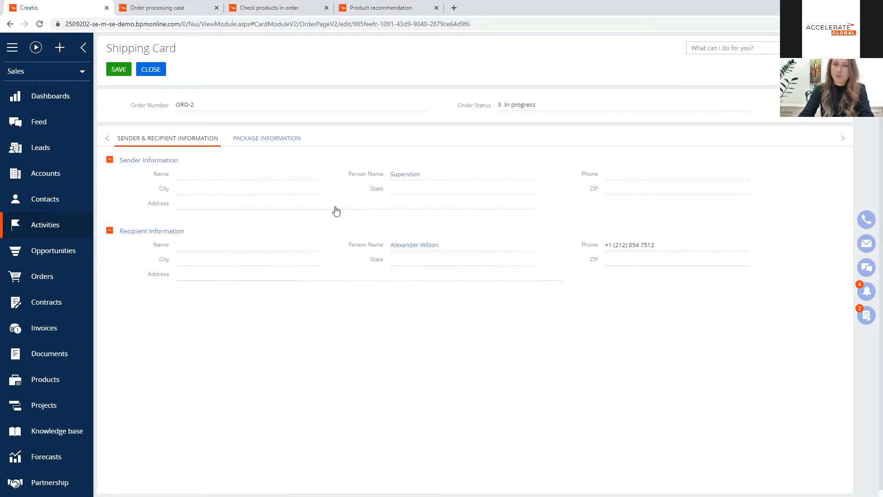
Step: Show the shipping card's package information and set the package width to 30 in
left_click(262, 138)
left_click(210, 160)
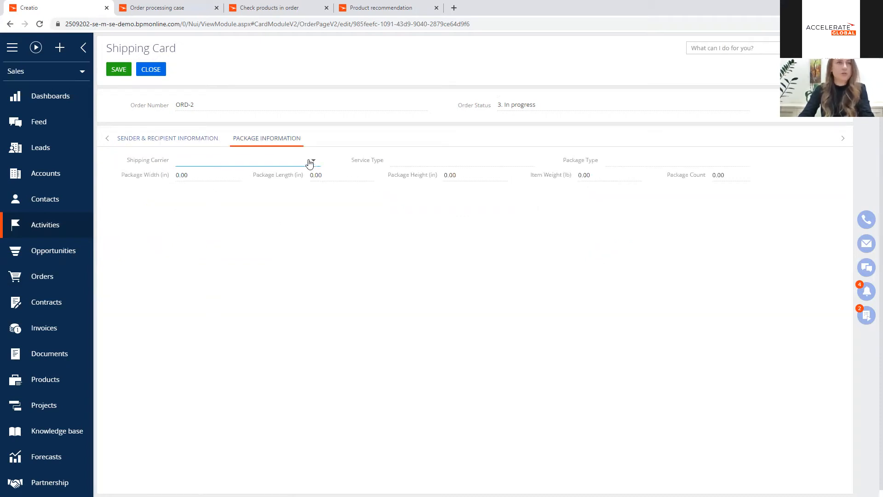
left_click(218, 176)
left_click(434, 162)
left_click(220, 176)
type("1")
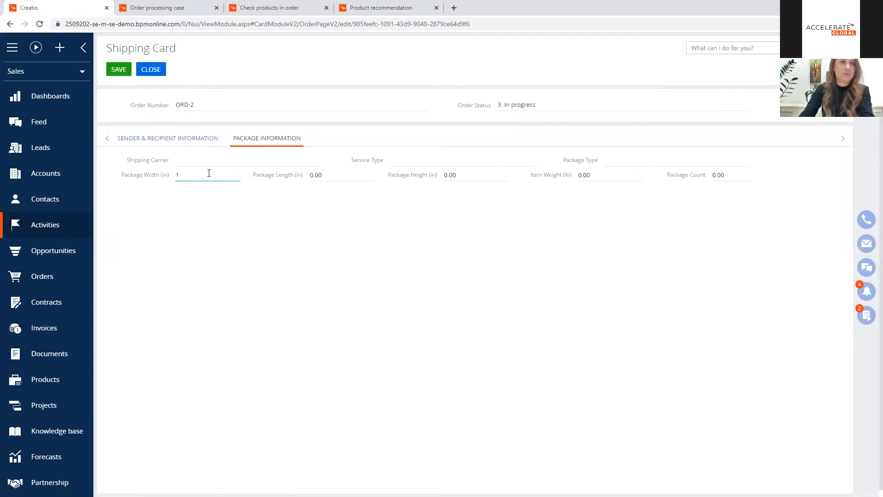
double_click(187, 177)
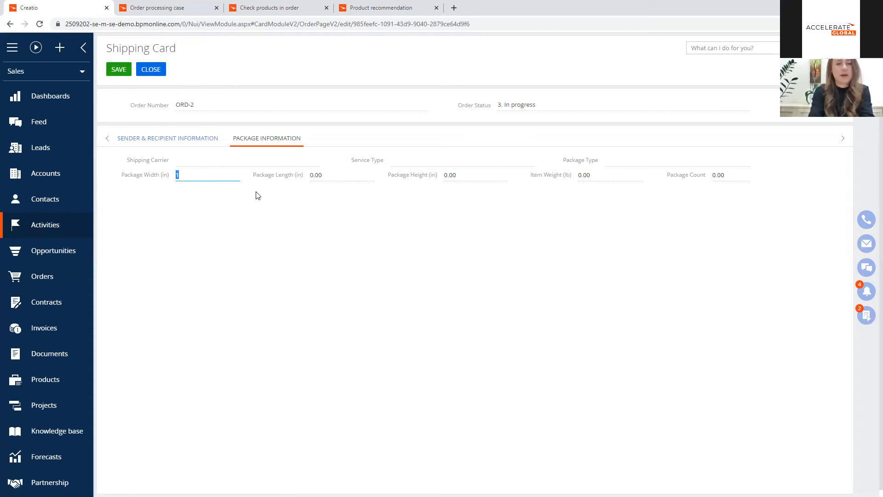
type("10")
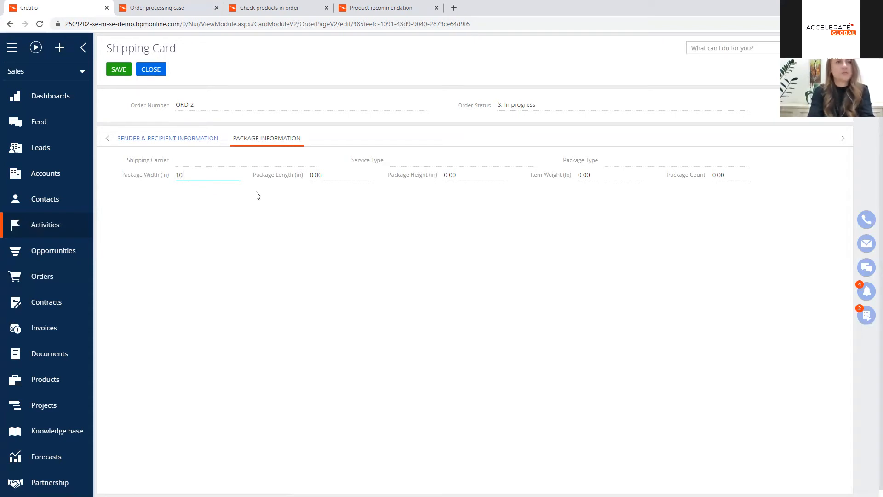
left_click(335, 177)
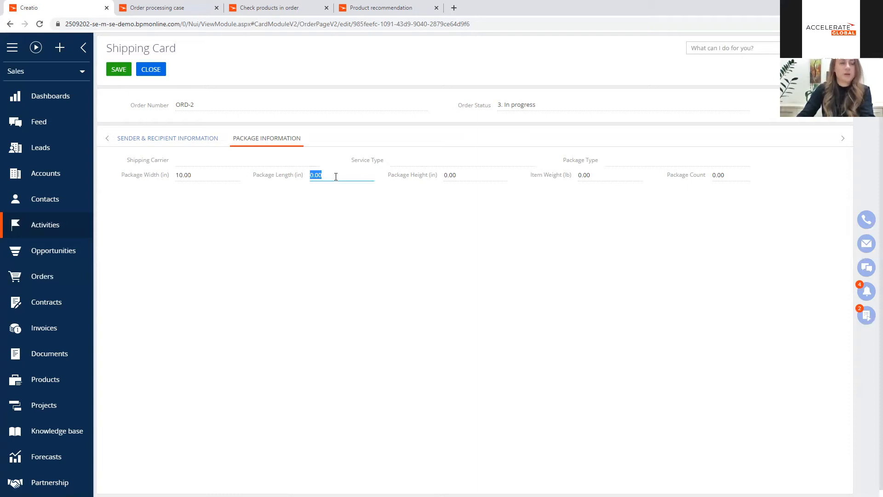
left_click(198, 177)
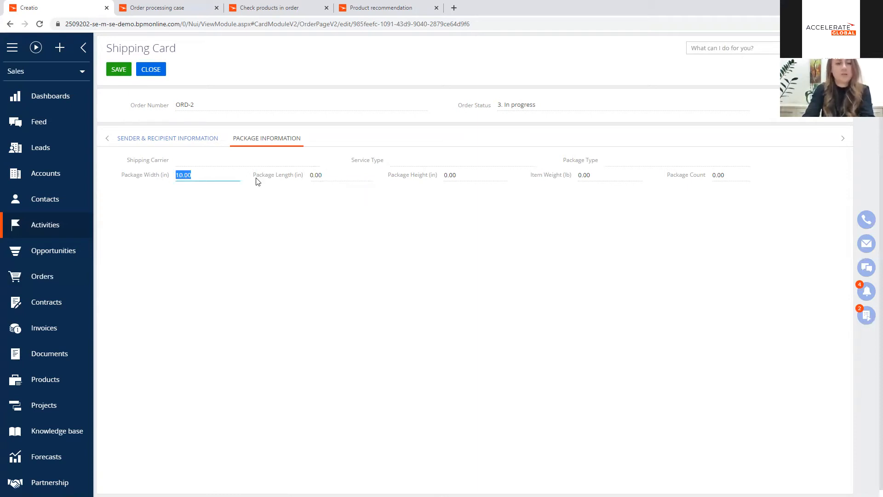
type("30")
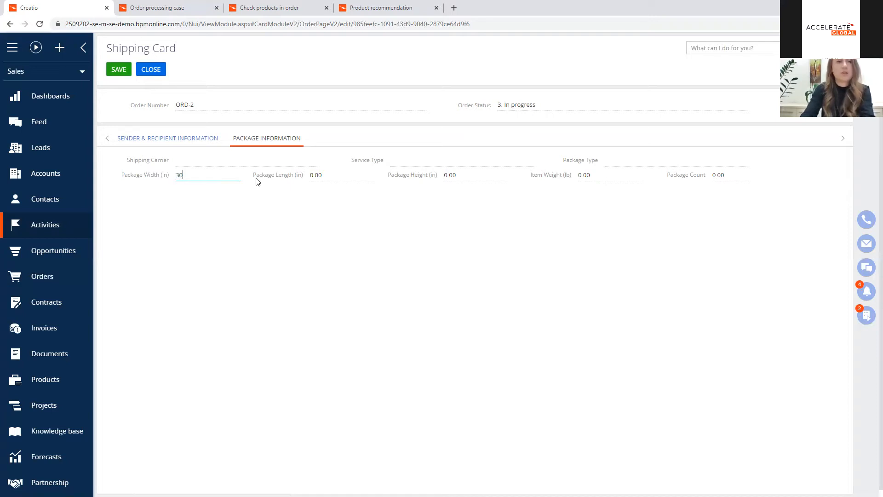
Step: Set the package length to 60 in and the package height to 10 in on the shipping card
left_click(335, 177)
type("5")
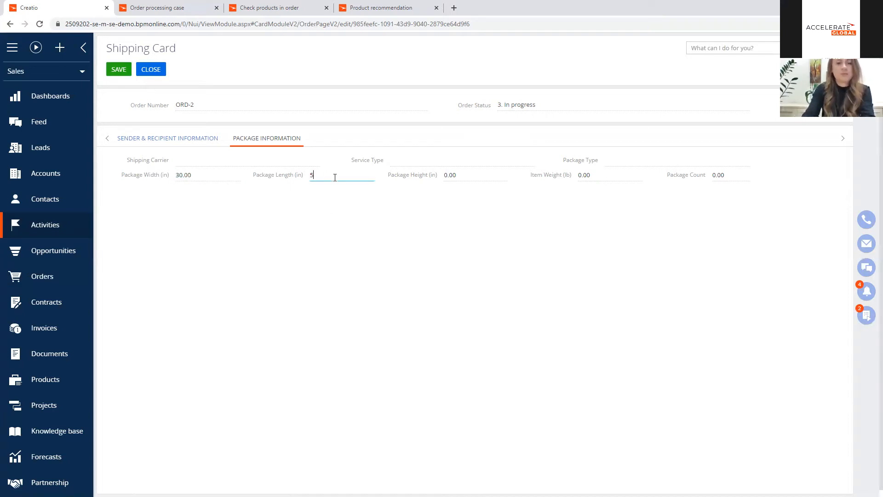
type("60")
left_click(495, 178)
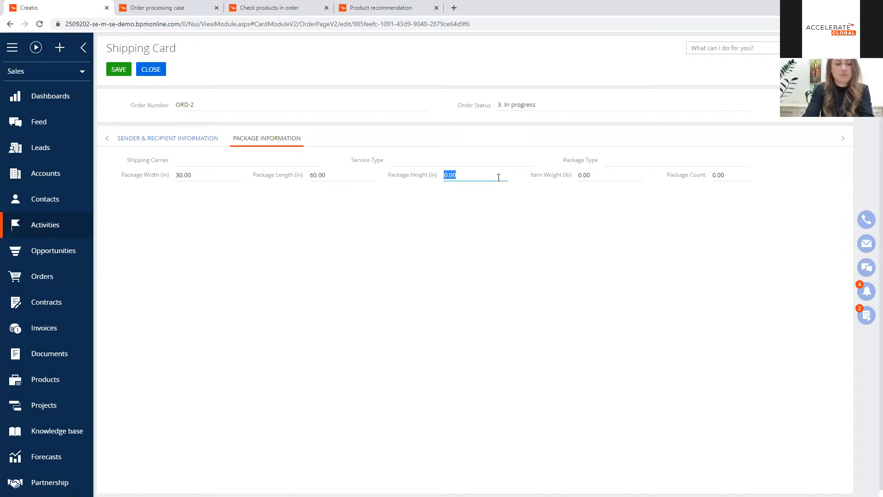
type("10")
Step: Set the item weight to 5 lb and the package count to 1, and save the shipping card
left_click(633, 175)
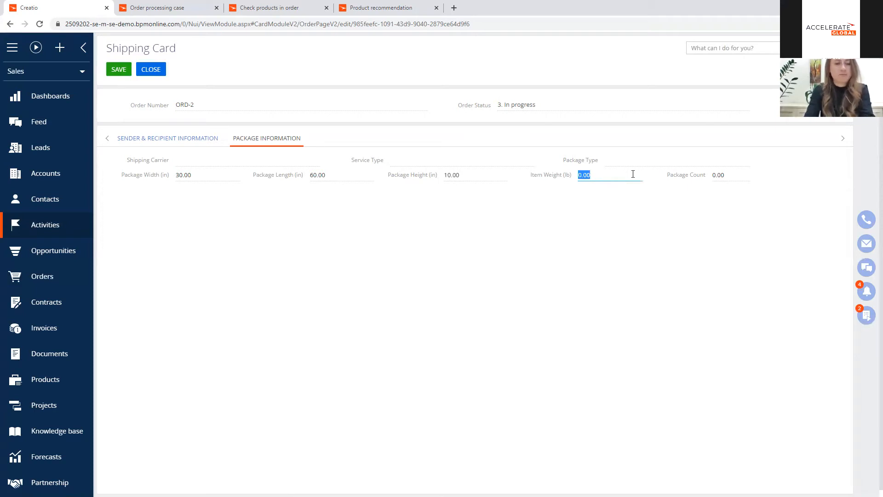
type("5")
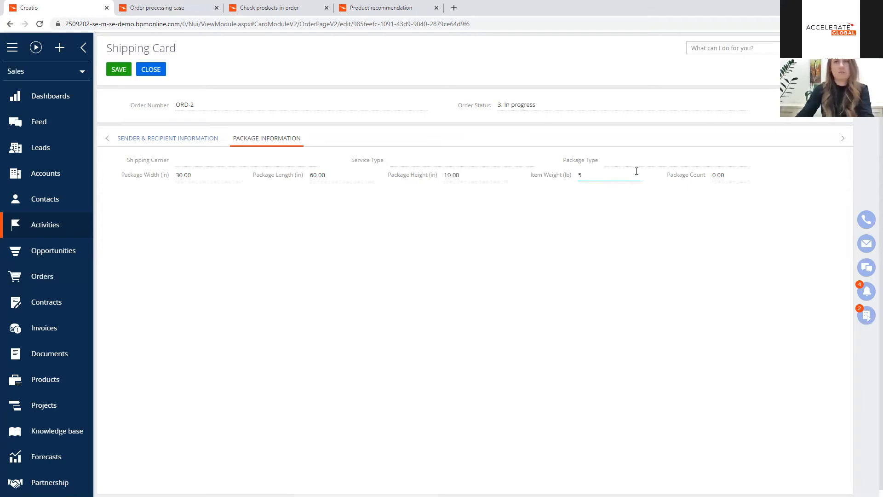
left_click(720, 175)
type("1")
left_click(121, 74)
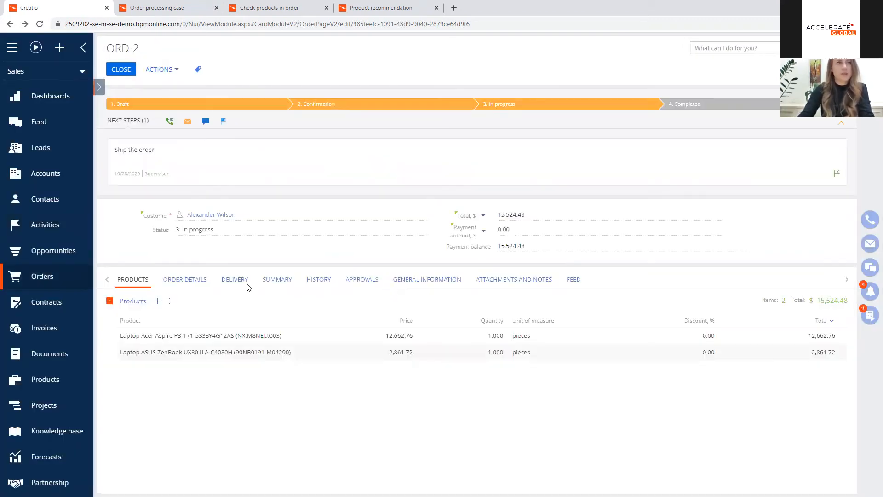
Step: Check the shipping card in the delivery details of ORD-2 and complete the "Ship the order" task with the result Completed
left_click(246, 282)
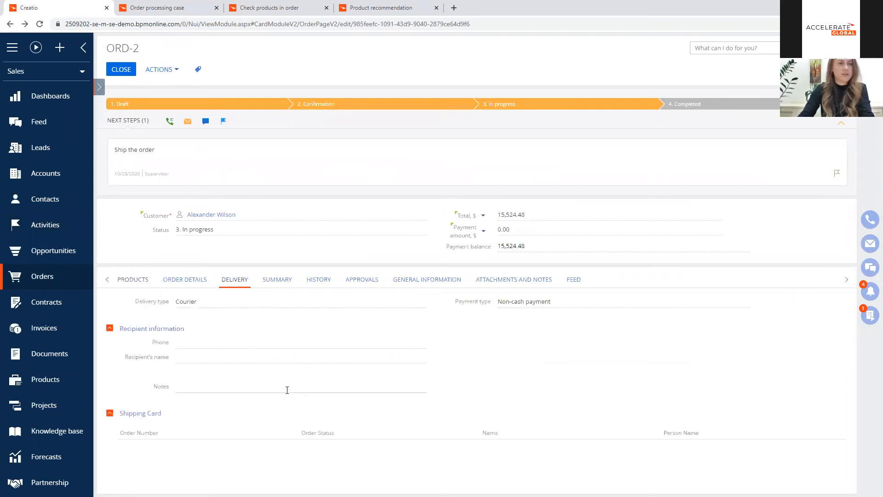
scroll(207, 396, "down", 1)
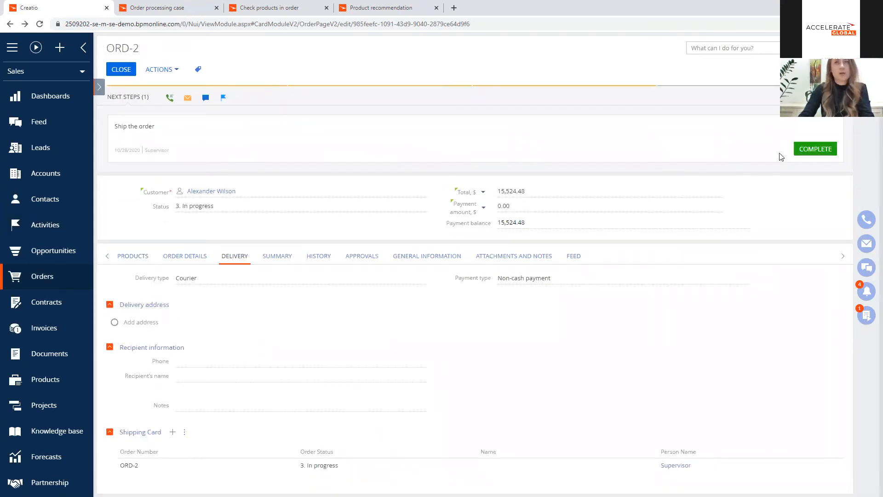
left_click(813, 150)
left_click(536, 213)
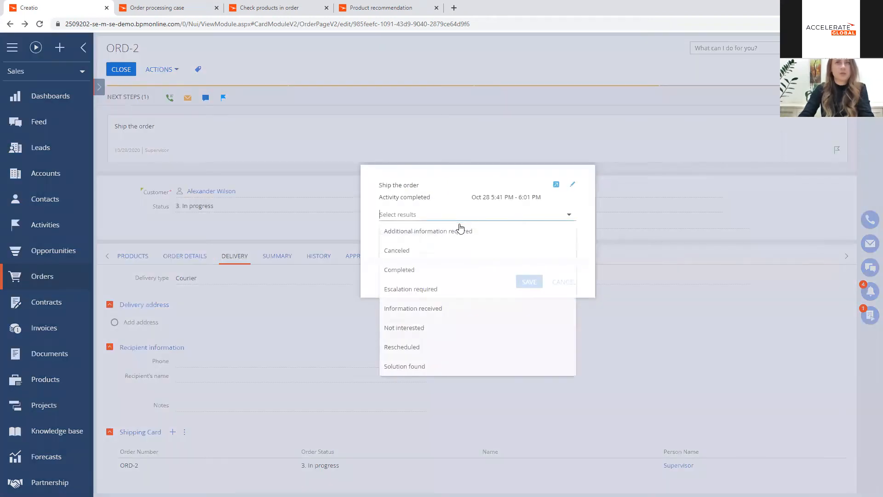
left_click(427, 271)
left_click(527, 283)
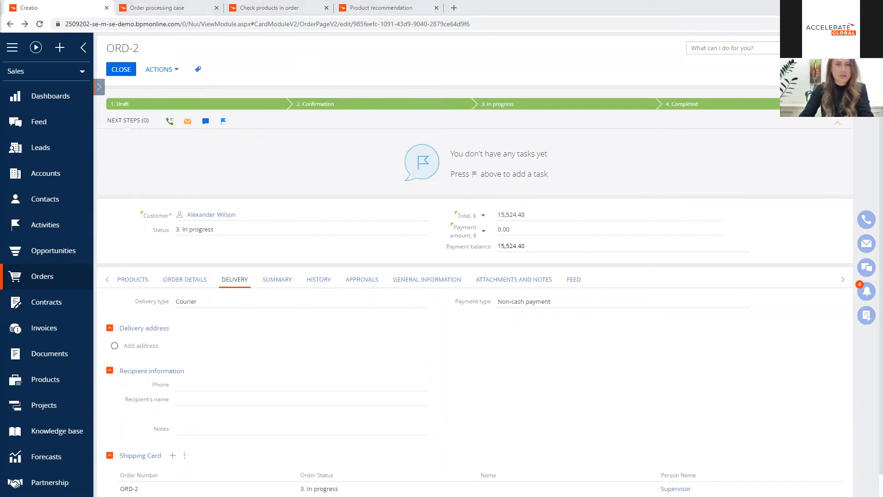
Step: Check the unprocessed outgoing emails for the customer email and close the email list
left_click(867, 243)
left_click(711, 47)
left_click(726, 81)
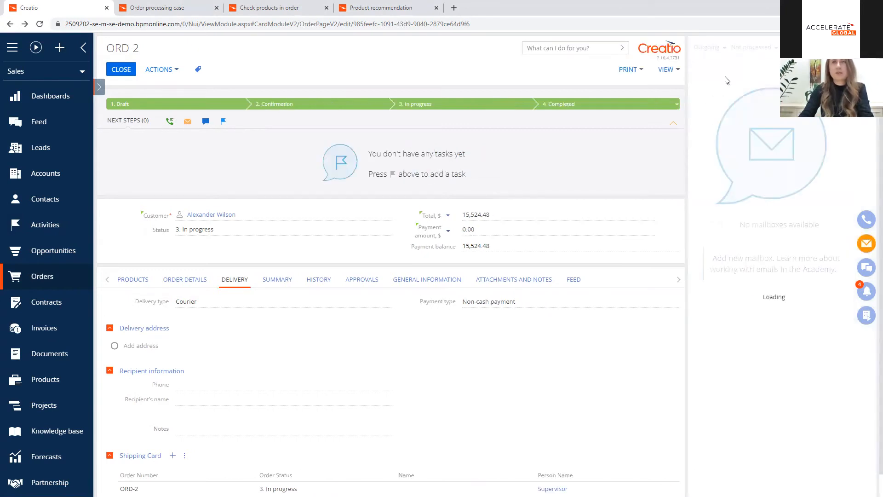
left_click(868, 246)
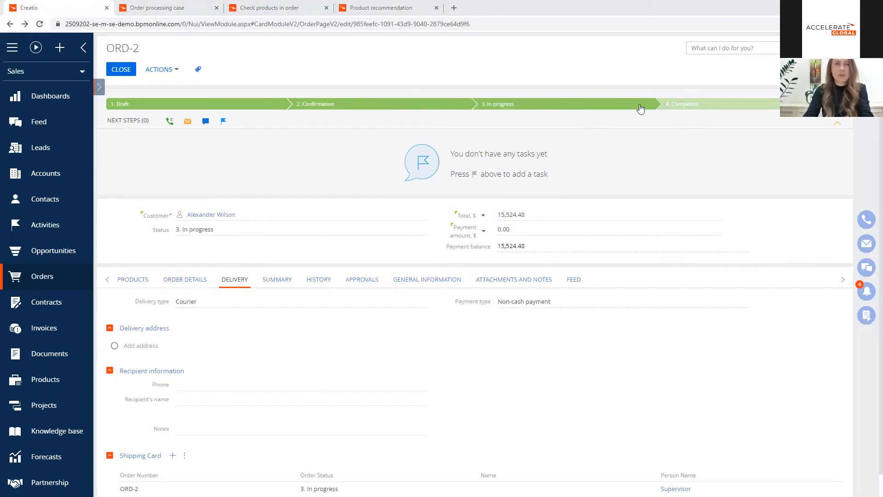
Step: Move order ORD-2 to the Canceled stage
left_click(710, 106)
left_click(702, 131)
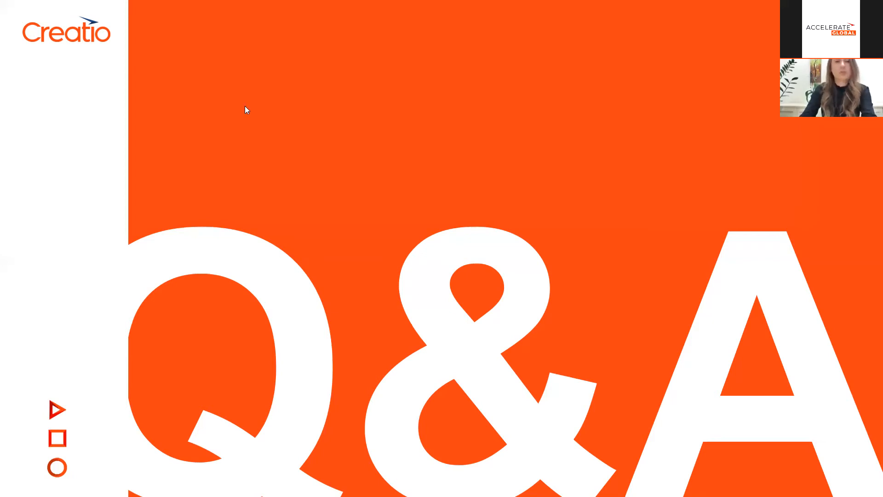
Step: Switch from the slides back to Creatio and open the customer's contact record to review its product recommendations
key("alt+Tab")
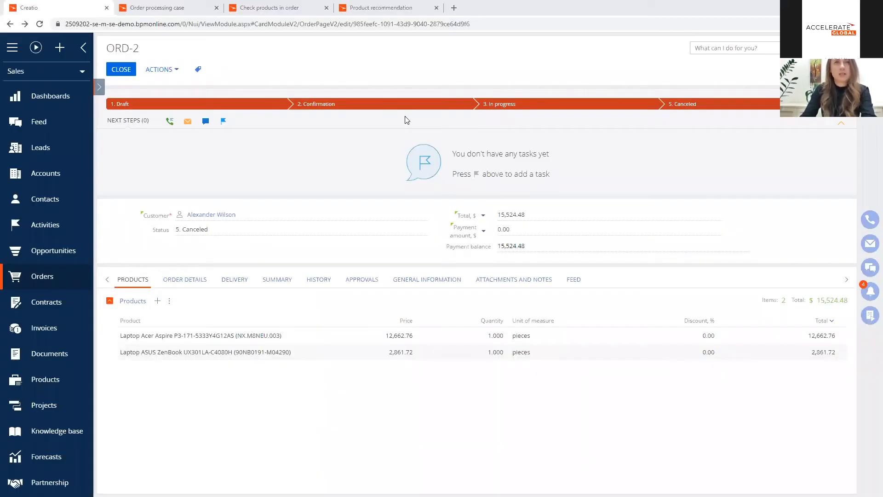
left_click(56, 198)
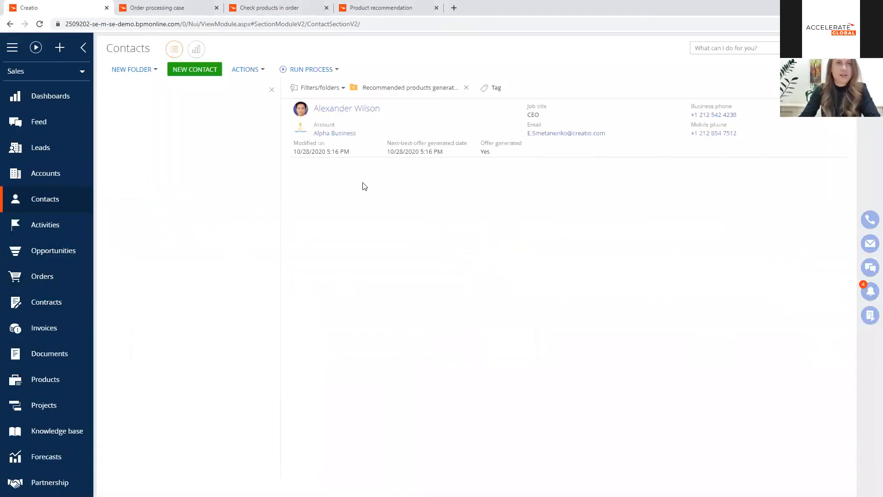
left_click(364, 110)
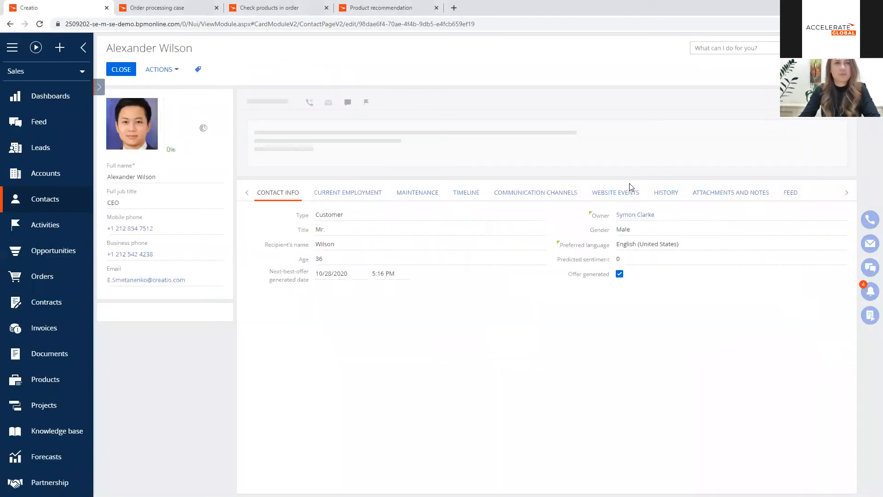
scroll(652, 273, "down", 1)
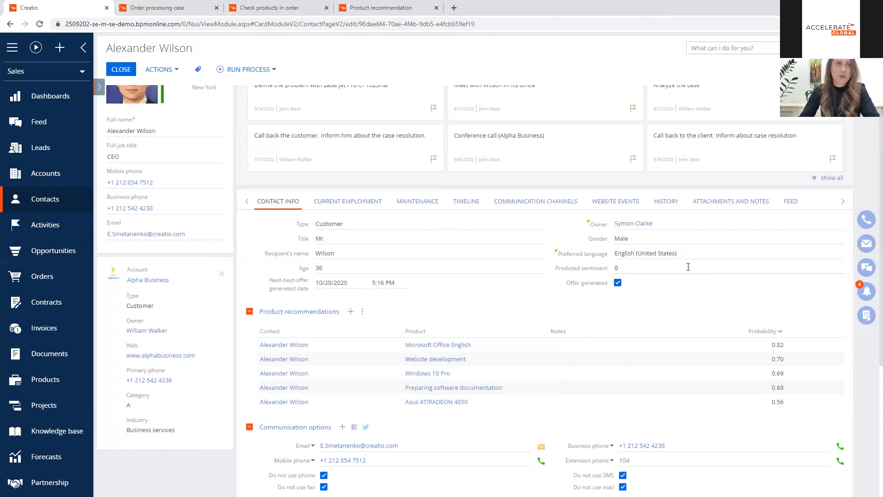
Step: Check the available preferred language options on the customer's contact record
left_click(837, 256)
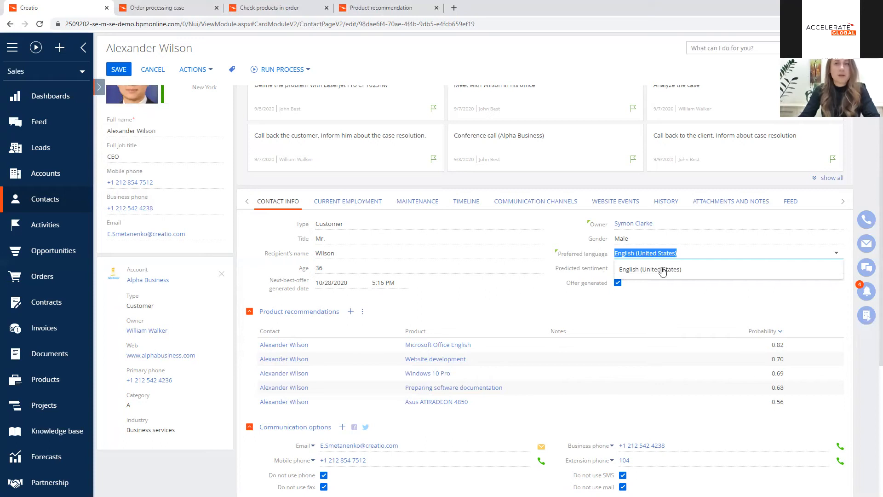
left_click(683, 296)
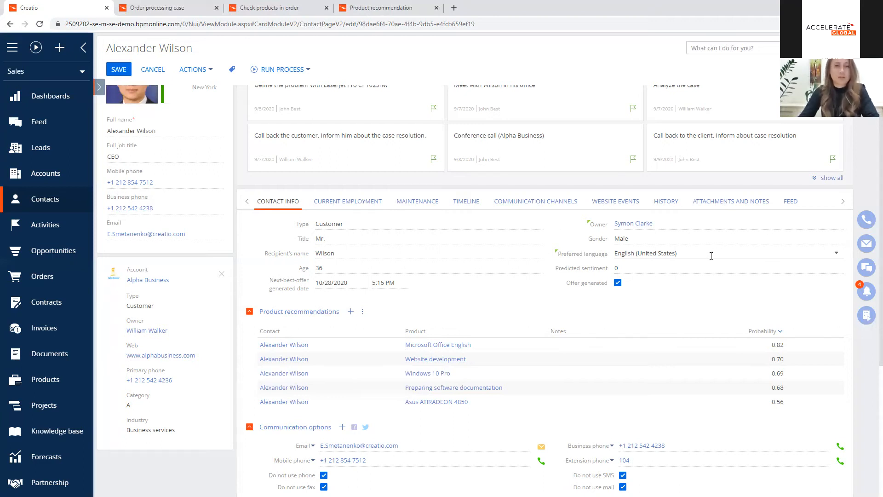
Step: Go to the system designer's lookups and open the "Order confirmation (US)" email template for editing in the content builder
left_click(866, 72)
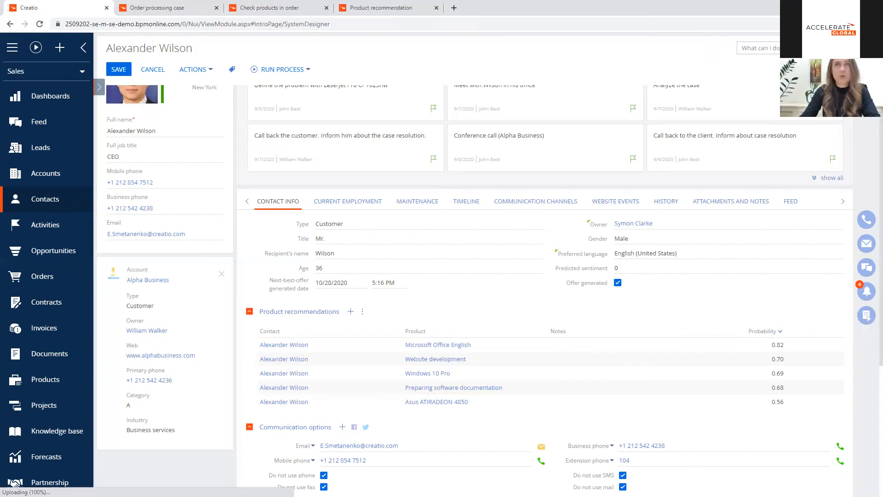
scroll(289, 243, "down", 7)
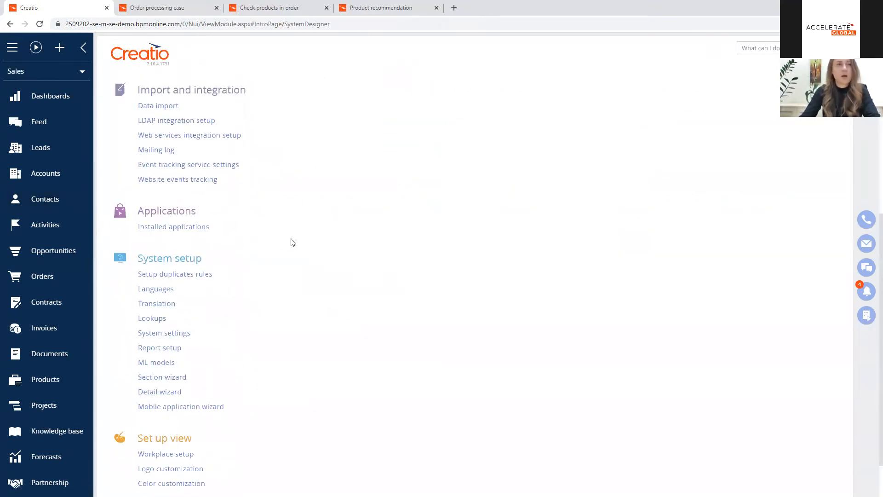
left_click(156, 284)
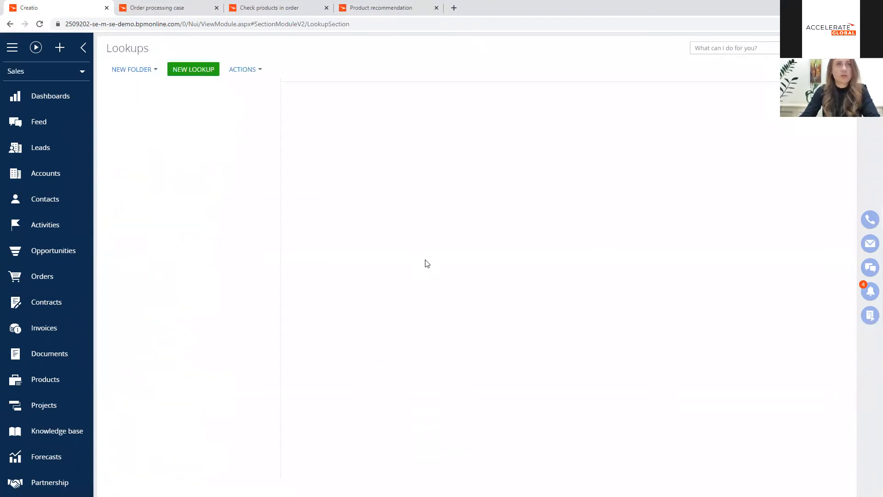
left_click(327, 190)
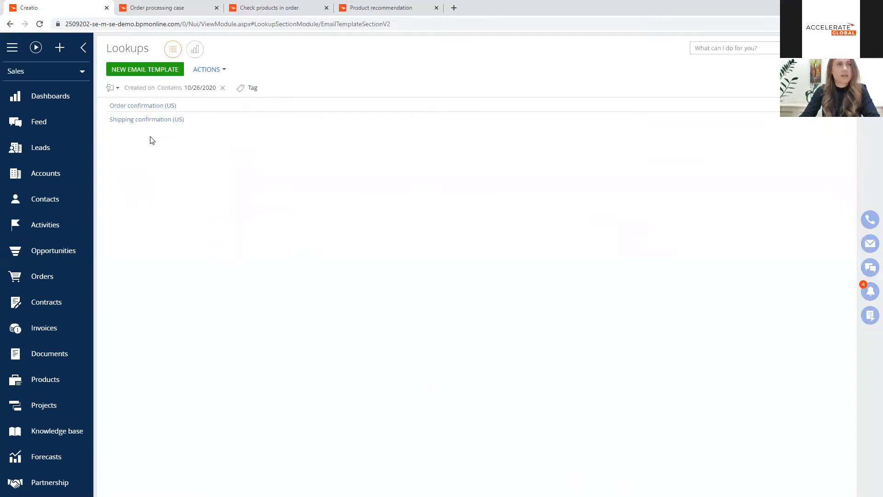
left_click(157, 107)
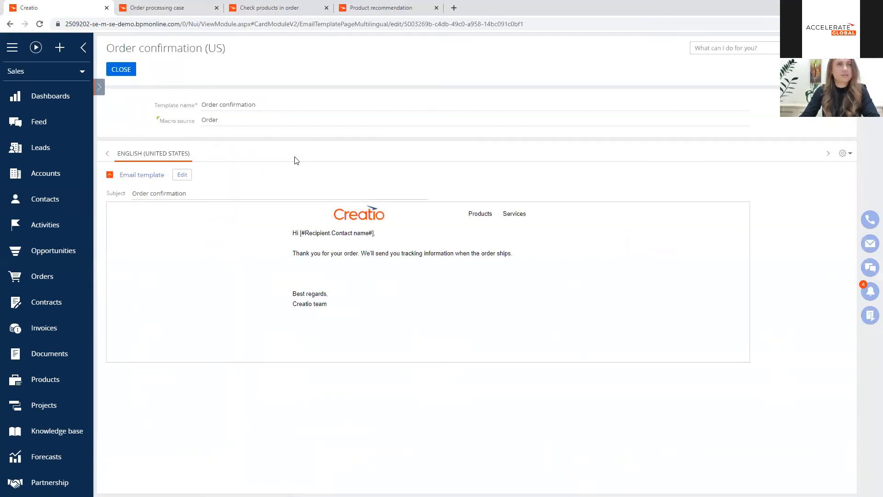
left_click(182, 175)
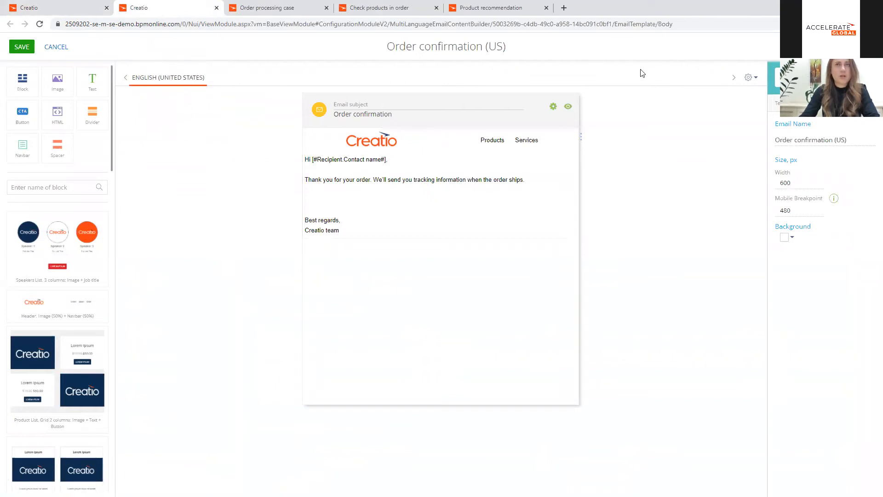
Step: Add a French (France) version to the Order confirmation template, copying the English content, and display that version
left_click(749, 78)
left_click(759, 94)
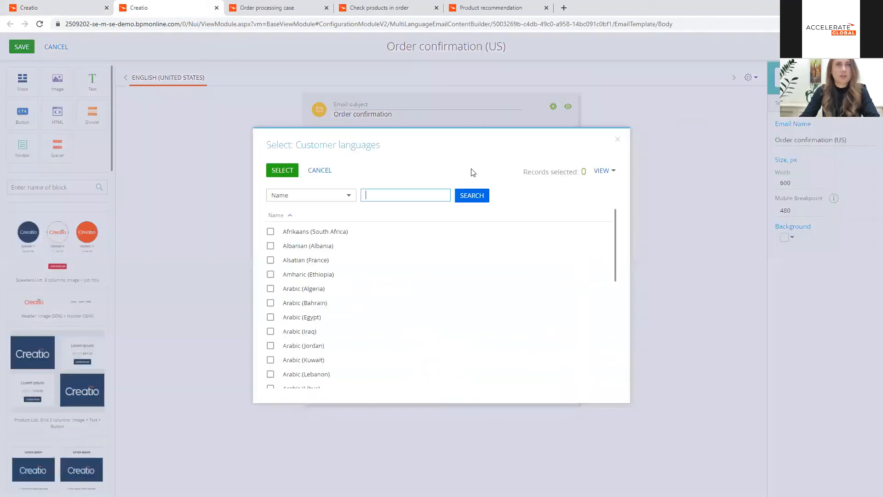
type("French")
key("Return")
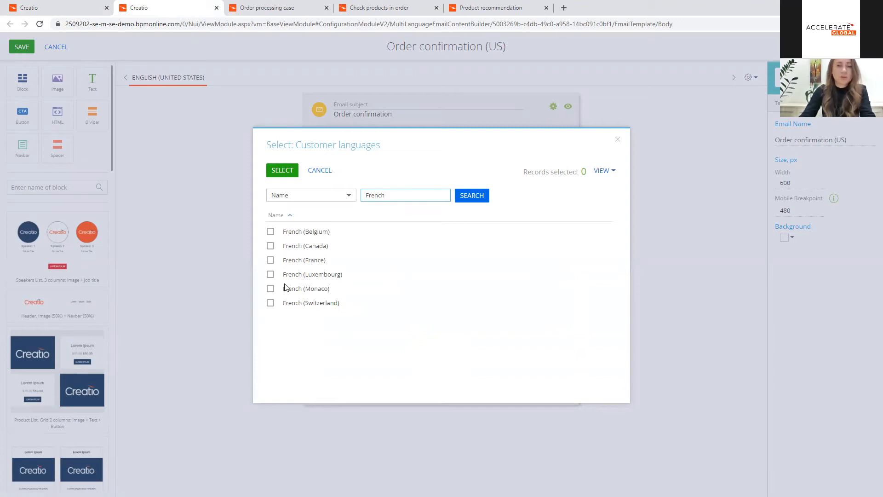
left_click(282, 260)
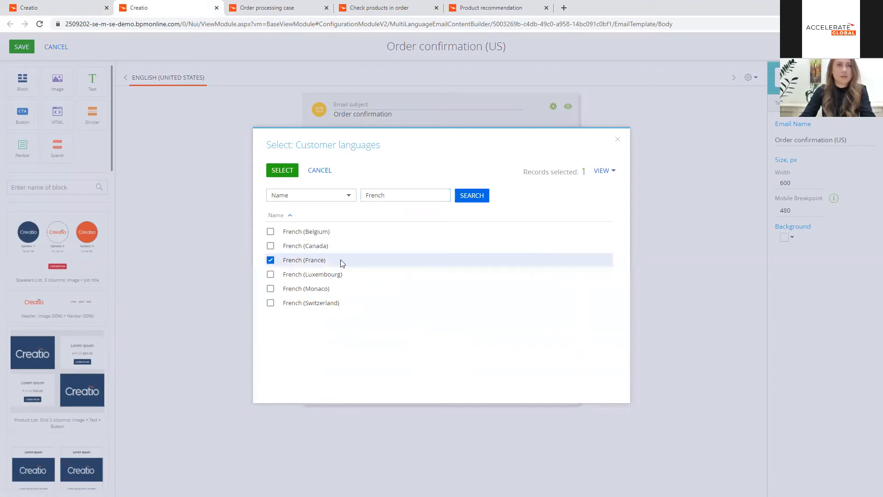
left_click(283, 171)
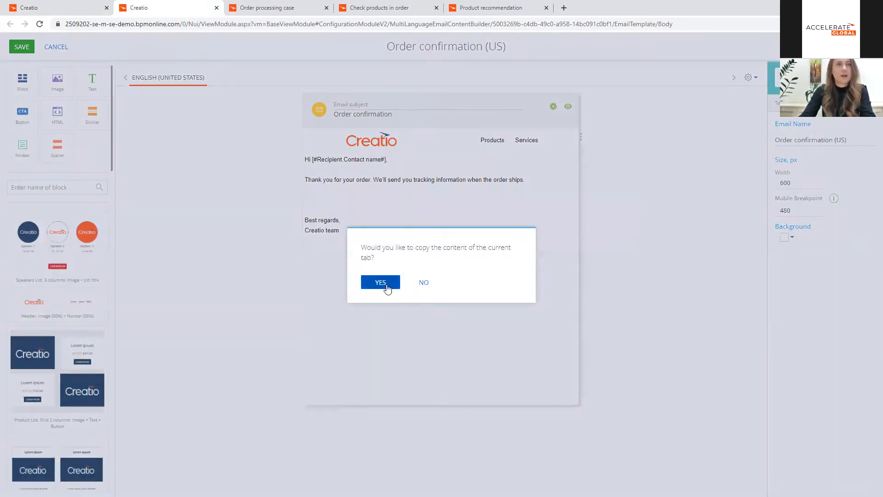
left_click(386, 281)
left_click(241, 77)
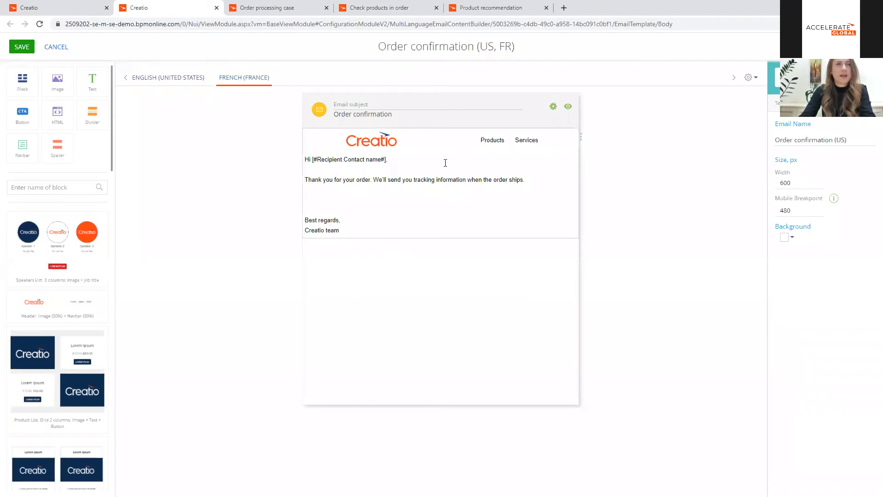
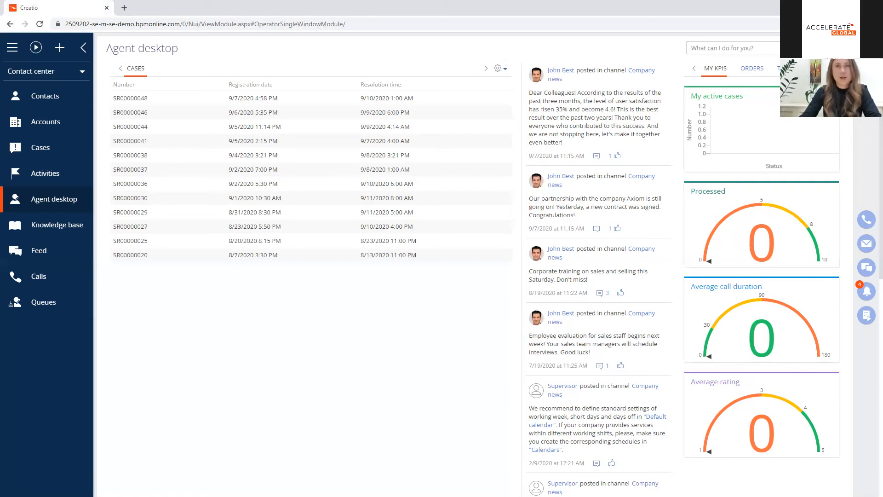
Step: Create a new business process from the system designer's process library and move its end event farther from the start event
left_click(867, 72)
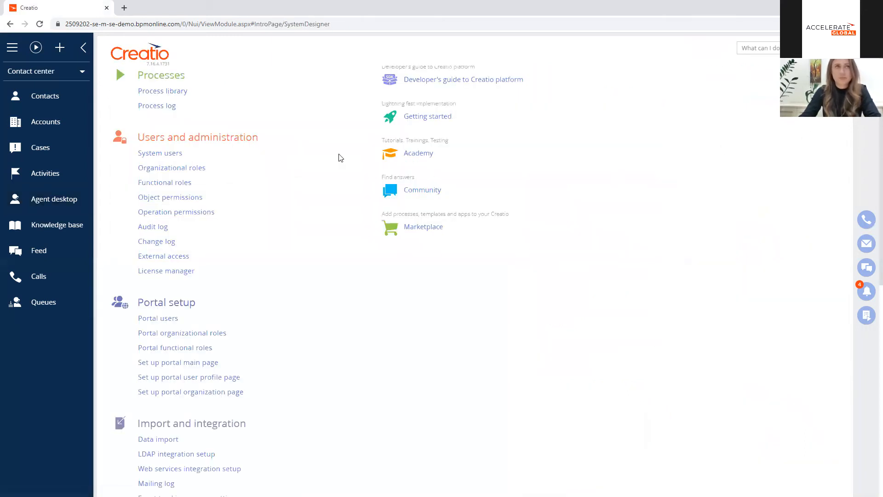
left_click(179, 94)
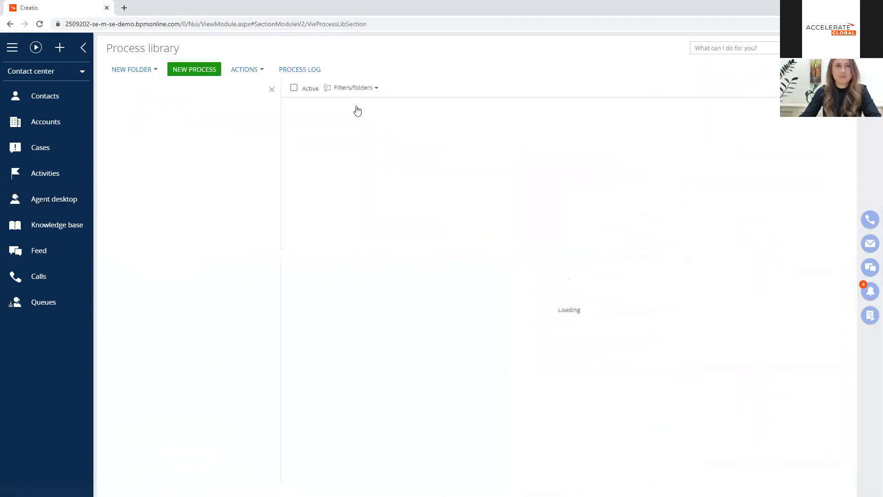
left_click(208, 74)
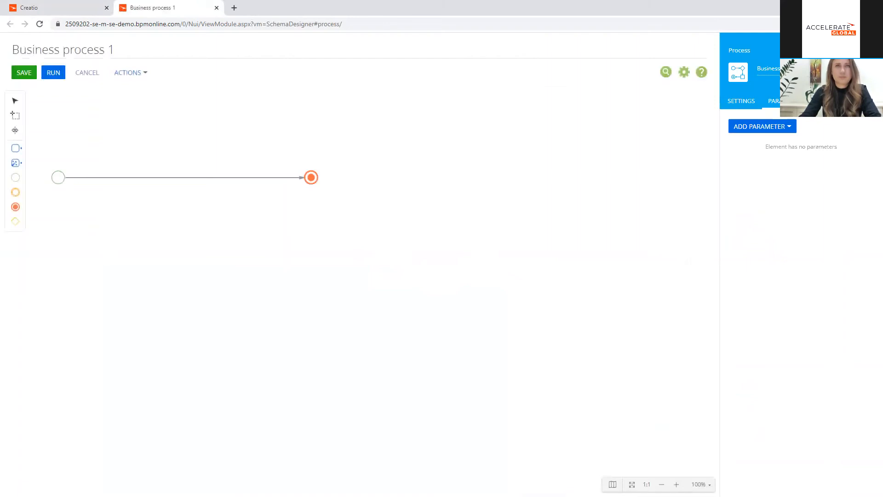
left_click_drag(311, 177, 418, 176)
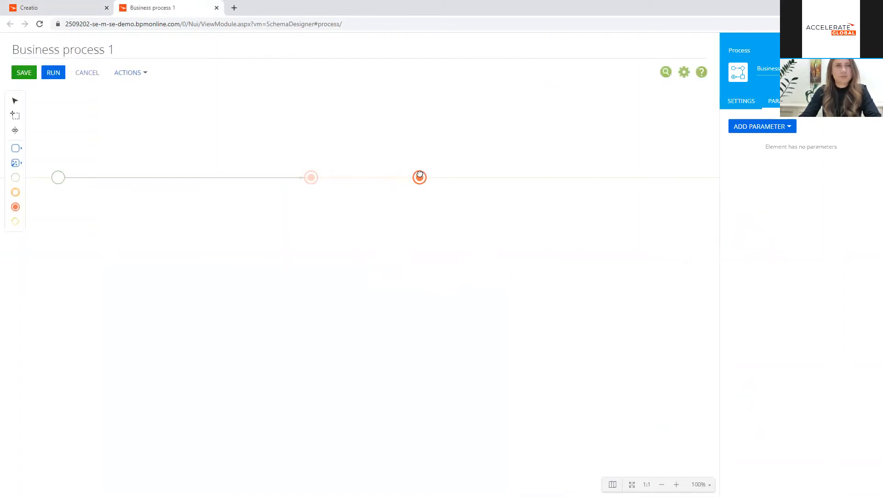
Step: Rename the business process as "Process customer feedback"
left_click(124, 50)
left_click_drag(124, 50, 15, 52)
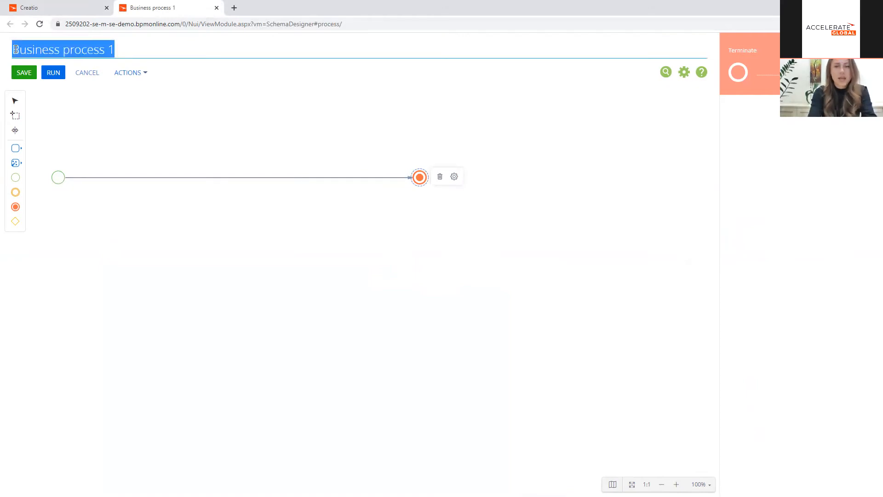
type("Process")
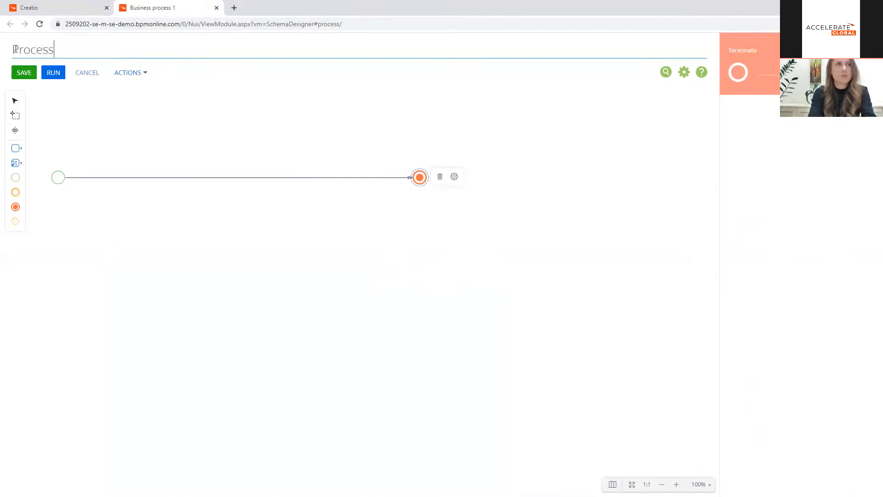
type(" customer feedback")
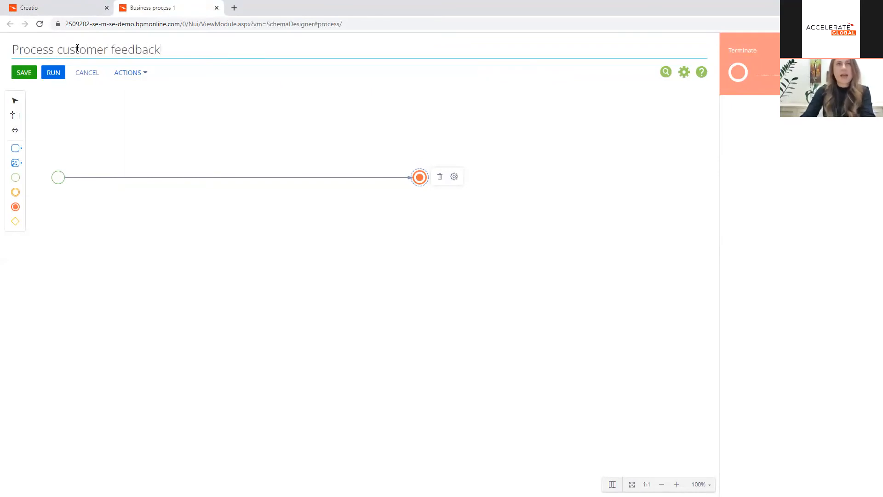
left_click(599, 120)
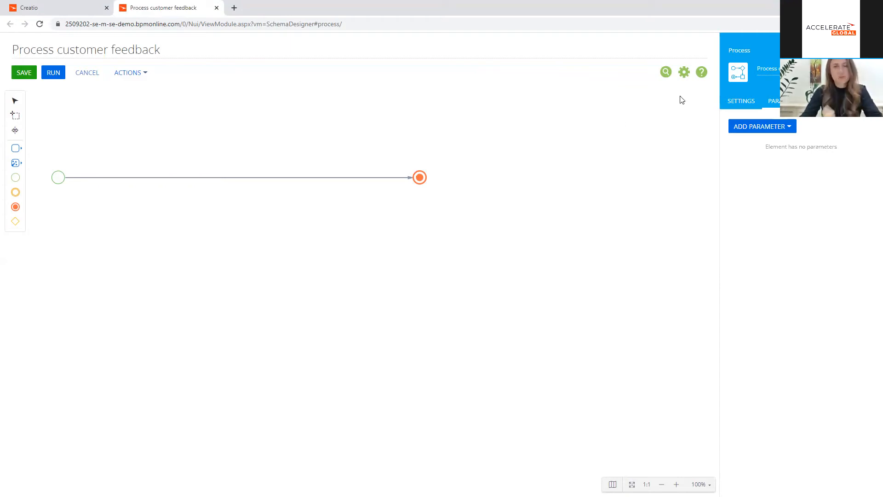
Step: Add a process parameter of the Unique identifier type titled "queueItemId" and save it
left_click(767, 132)
mouse_move(766, 233)
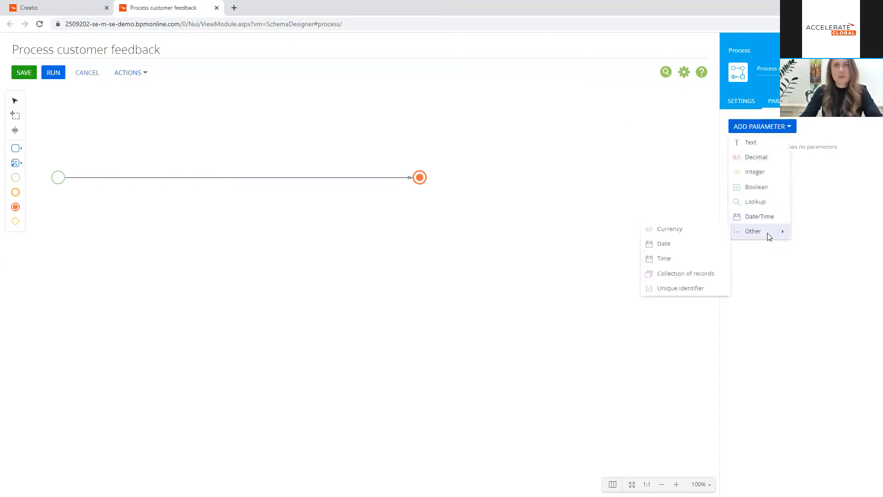
left_click(689, 287)
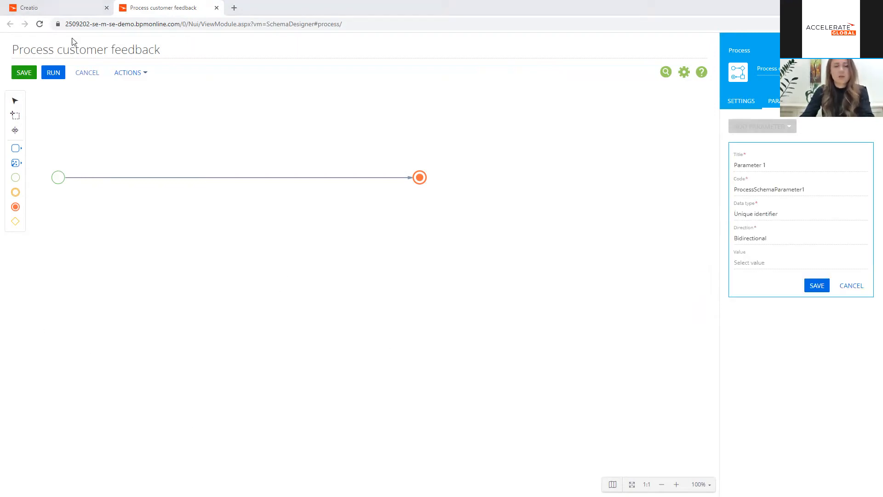
triple_click(763, 164)
type("queueItemId")
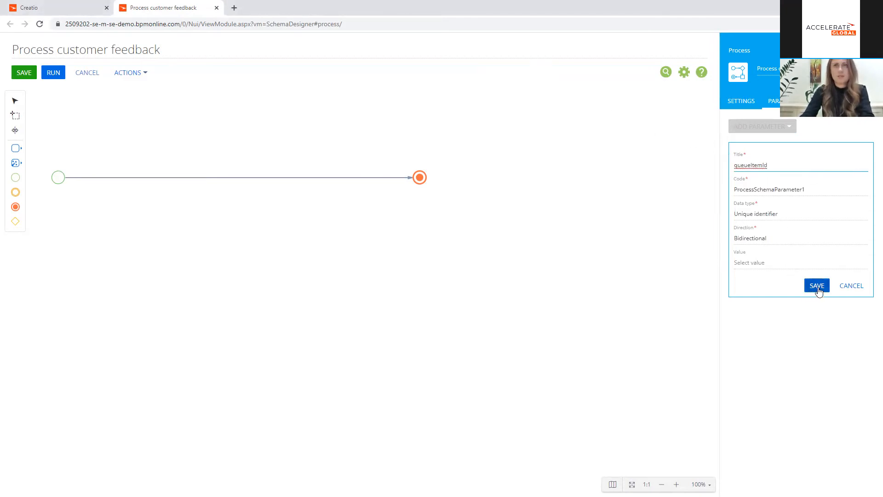
left_click(817, 286)
Step: Add a second Unique identifier process parameter titled "Selected record Id" and save it
left_click(788, 126)
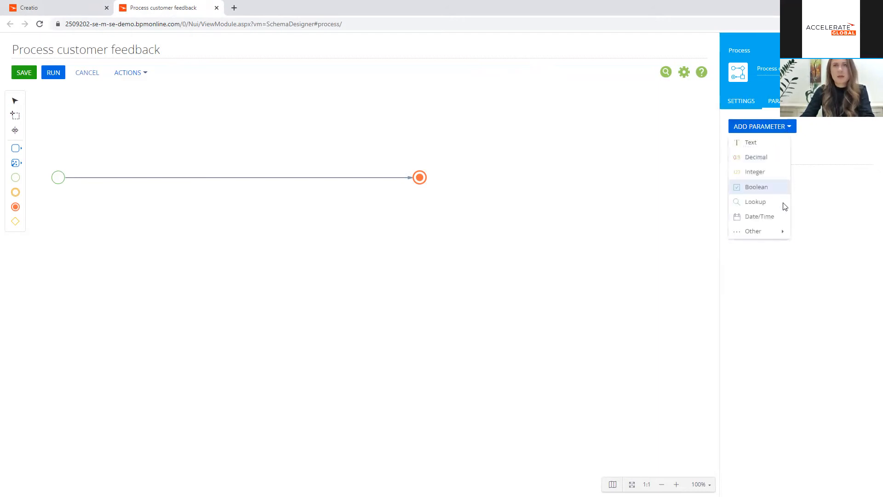
mouse_move(777, 231)
left_click(702, 288)
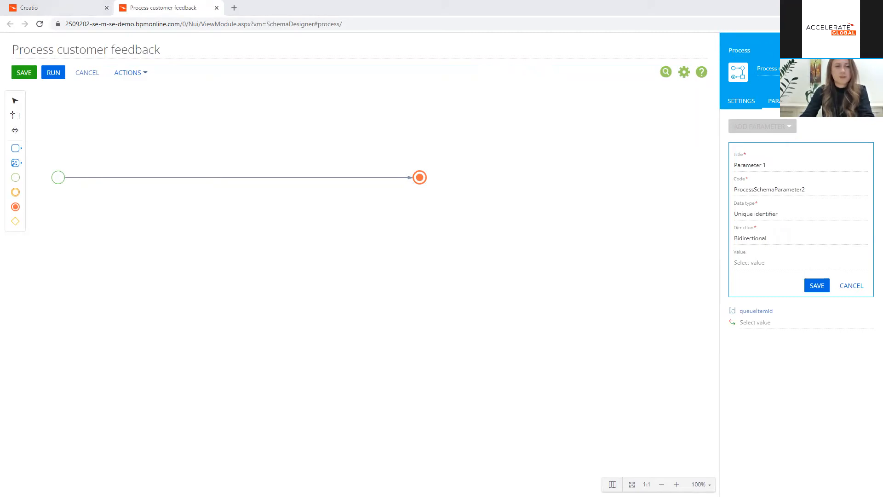
triple_click(791, 164)
type("Selected record Id")
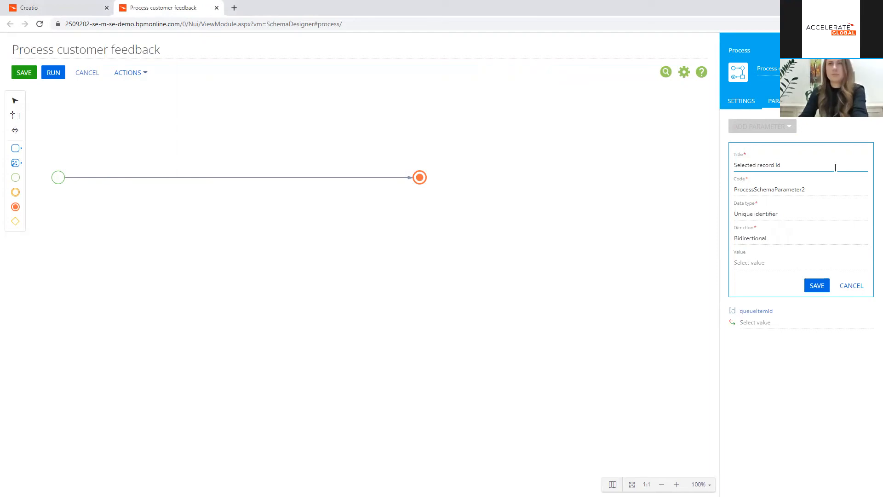
left_click(817, 288)
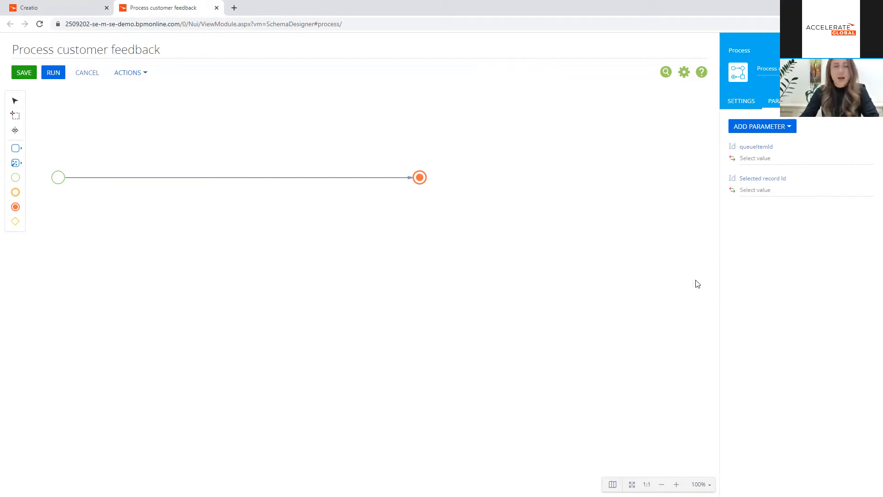
Step: Make more room before the end event and add a Read data element named "Read contact" after the start event
left_click_drag(420, 179, 525, 178)
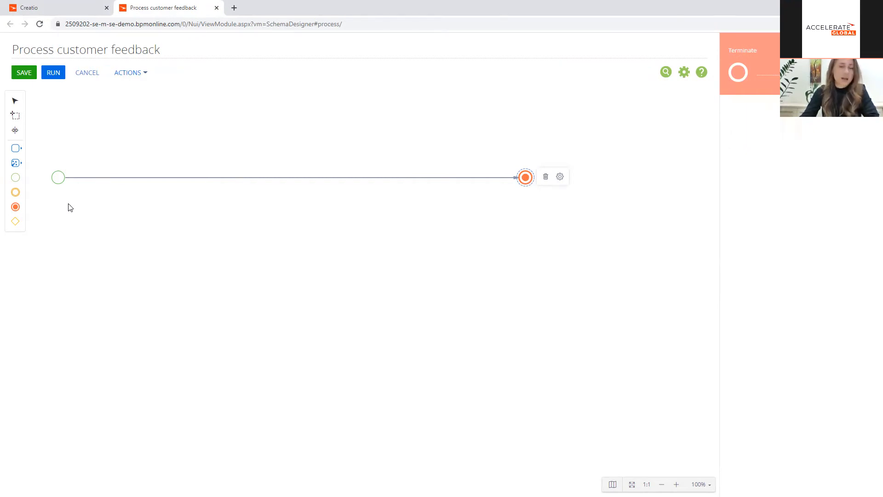
left_click(60, 181)
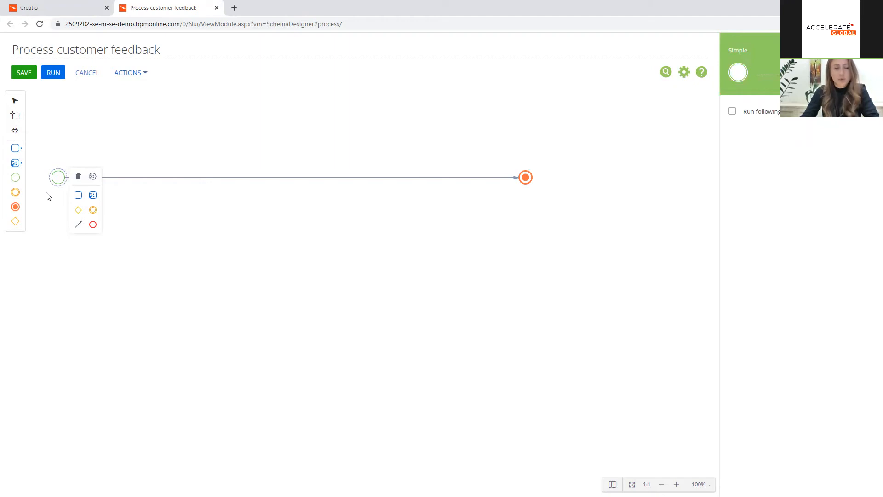
left_click(18, 167)
left_click_drag(51, 161, 106, 177)
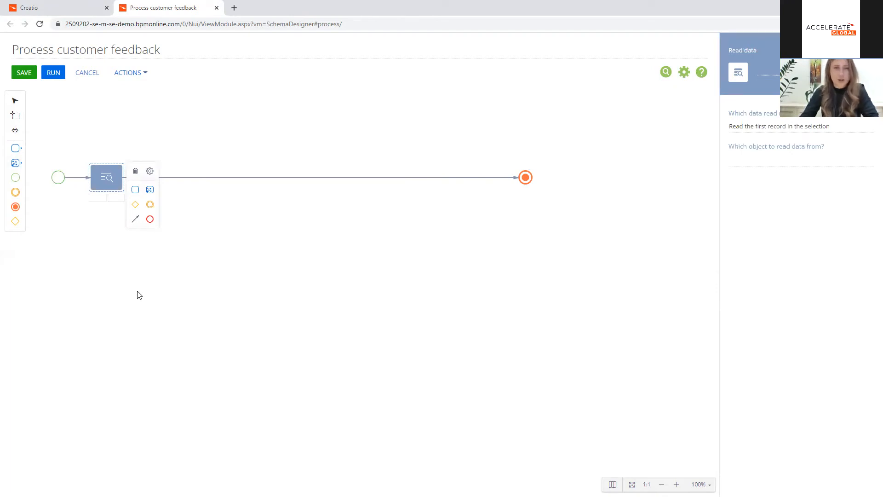
left_click(758, 71)
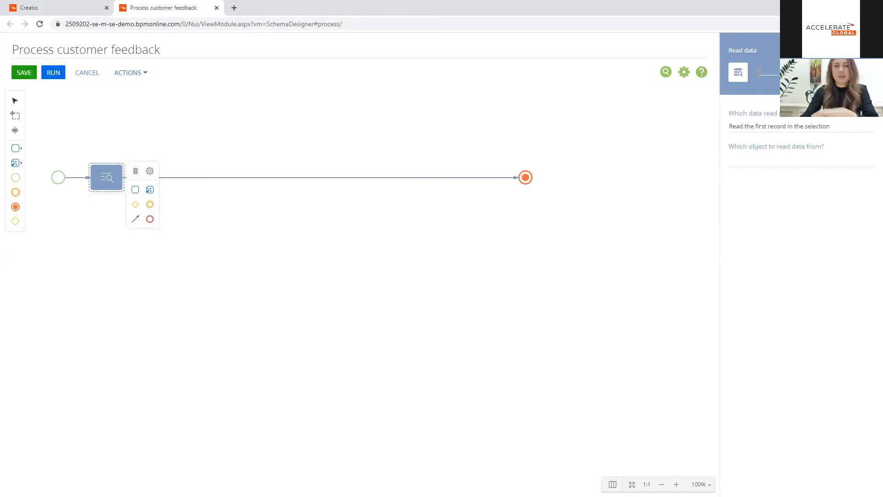
type("Read")
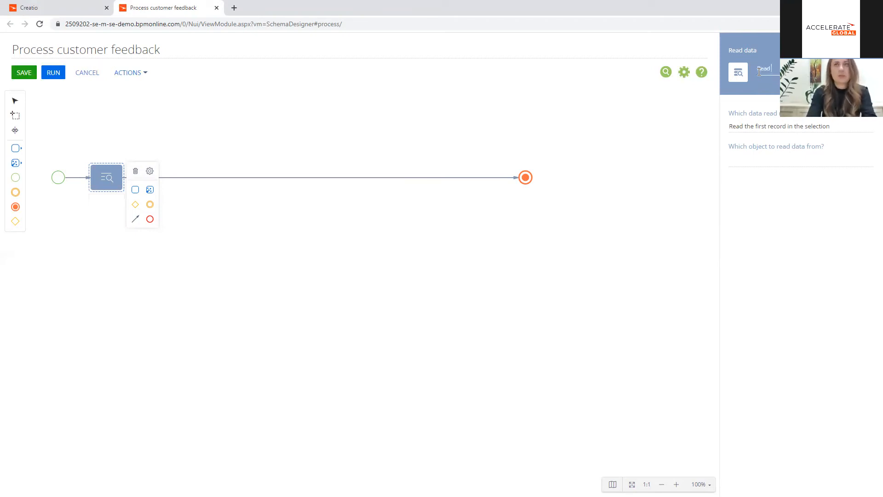
type(" contact")
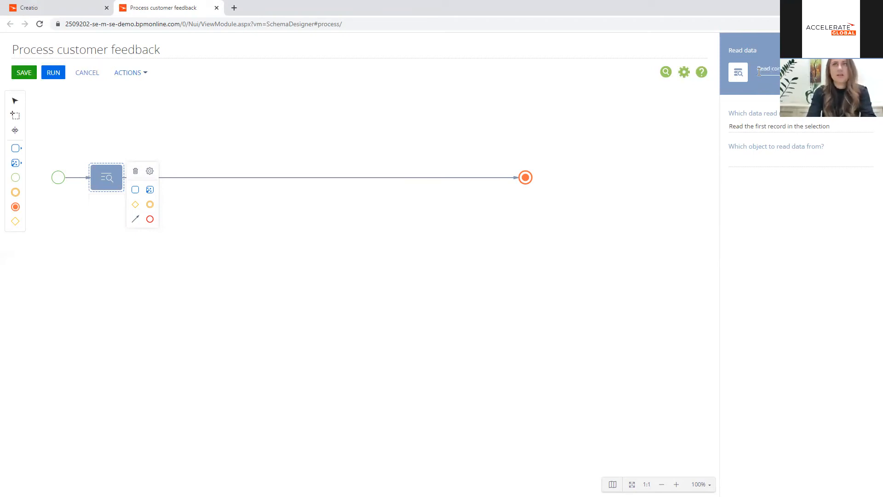
Step: Set the Read contact element to read its data from the Contact object
left_click(762, 161)
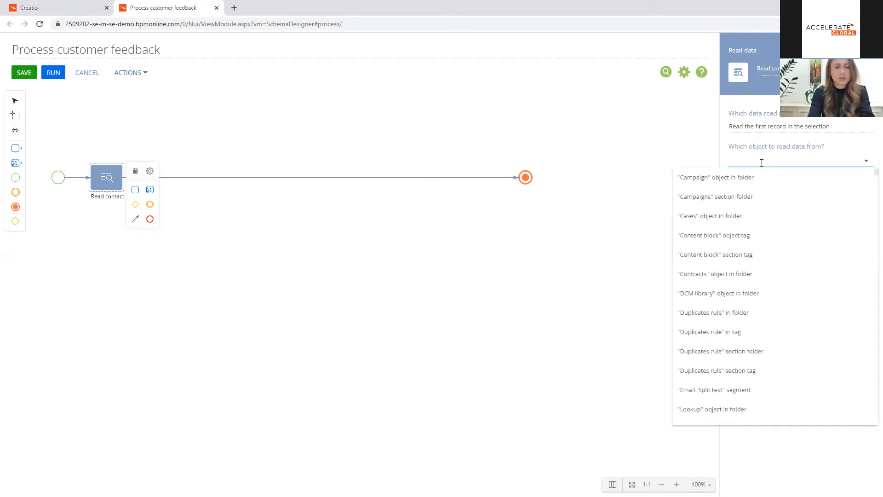
type("Contac")
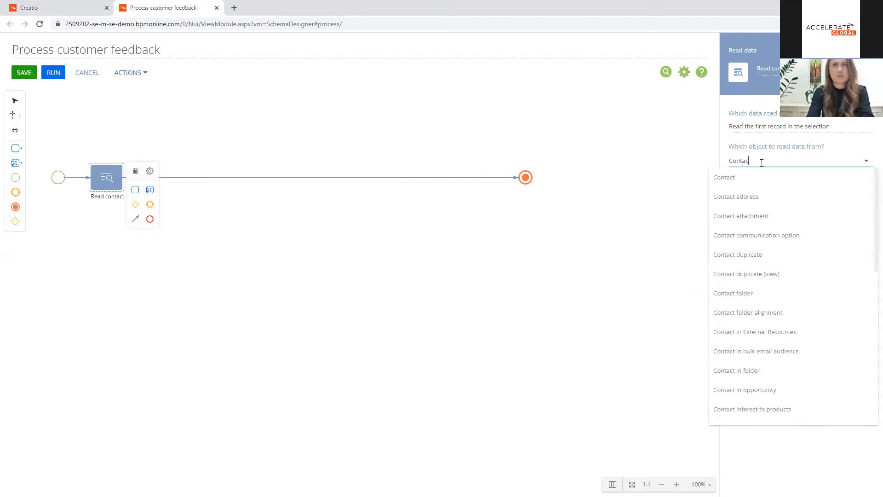
left_click(764, 177)
Step: Filter the Read contact element's records so that Id equals the process parameter "Selected record Id"
left_click(785, 213)
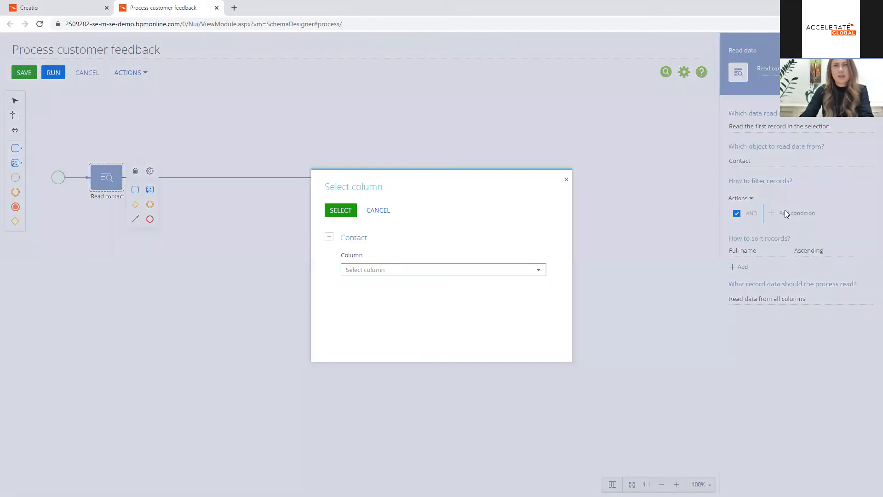
type("Id")
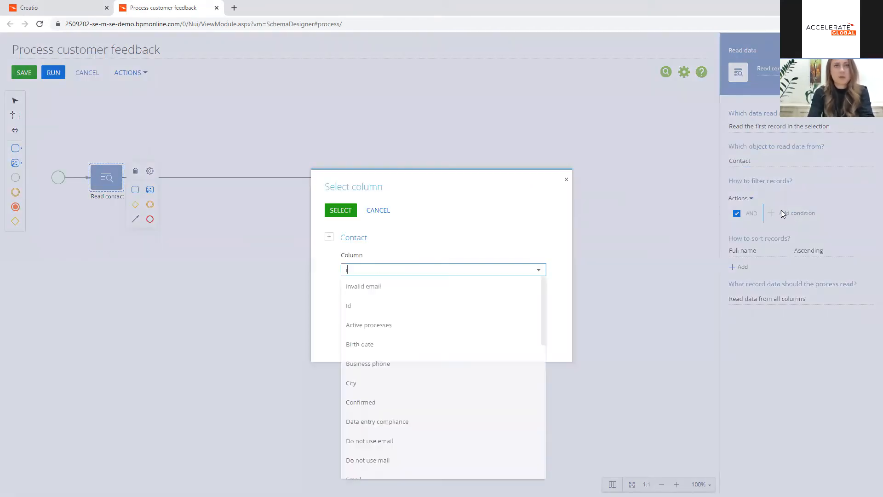
left_click(393, 286)
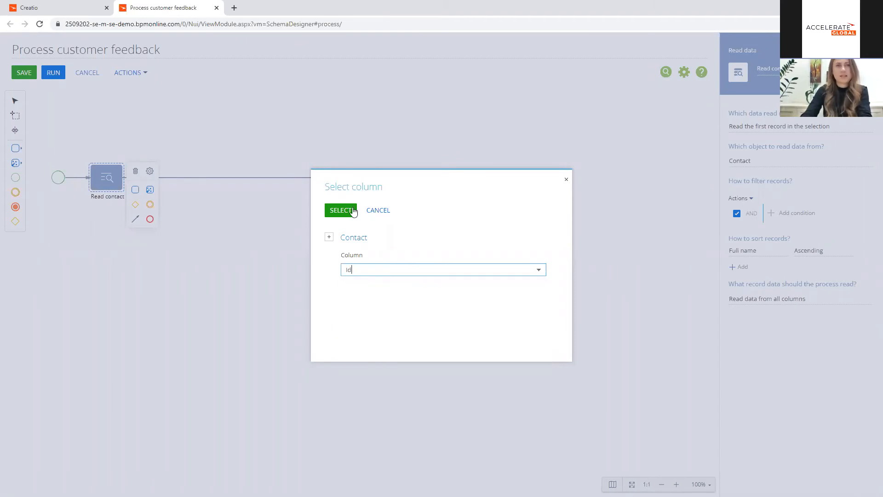
left_click(351, 211)
left_click(796, 227)
left_click(200, 147)
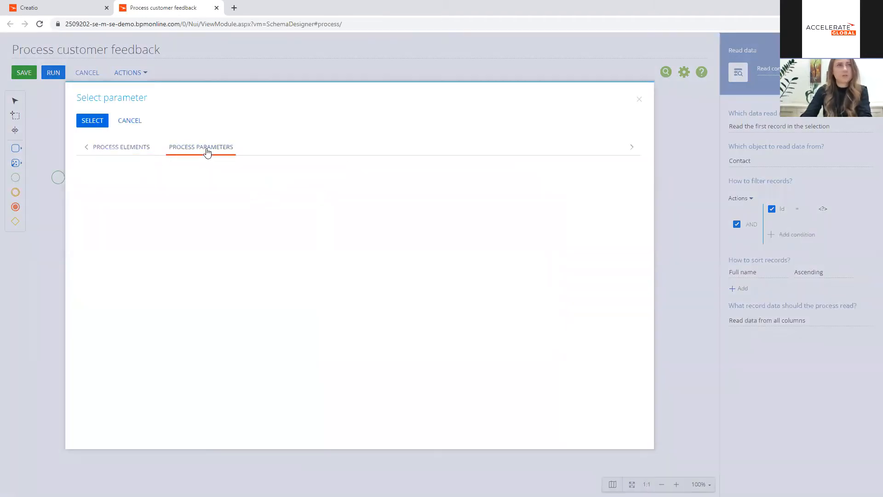
left_click(151, 188)
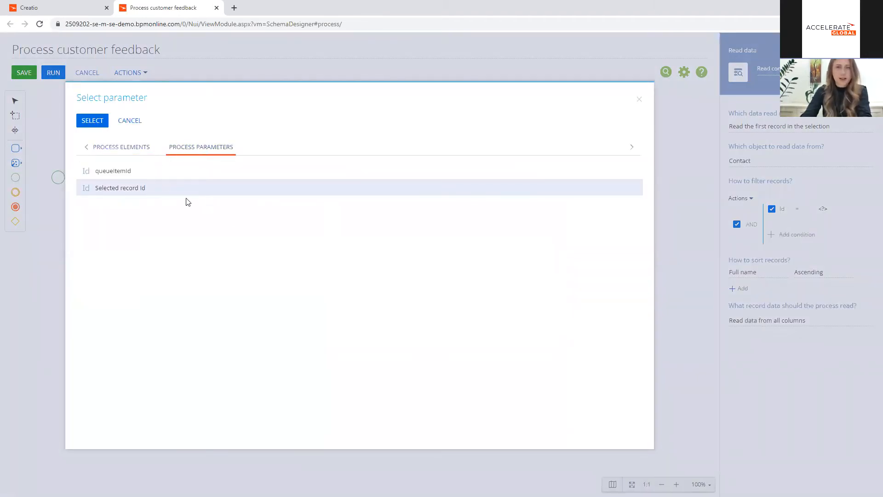
left_click(95, 121)
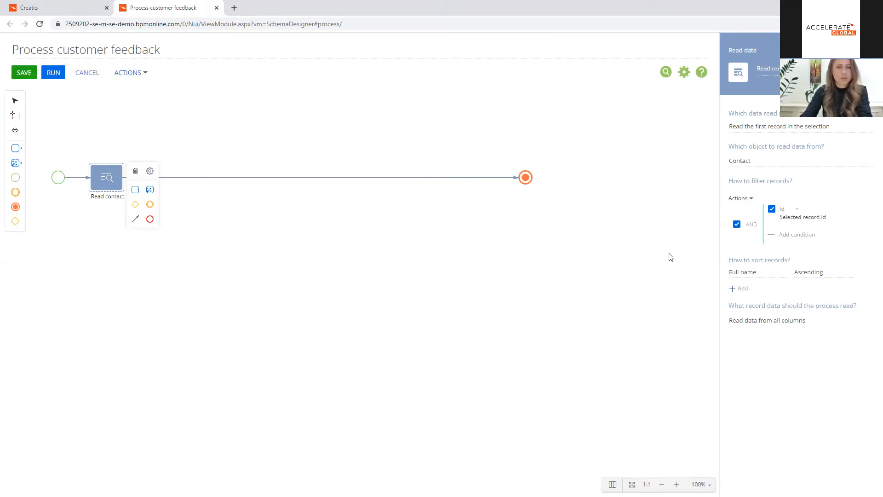
Step: Add an Open edit page element named "Call customer" to the flow after Read contact
left_click(16, 148)
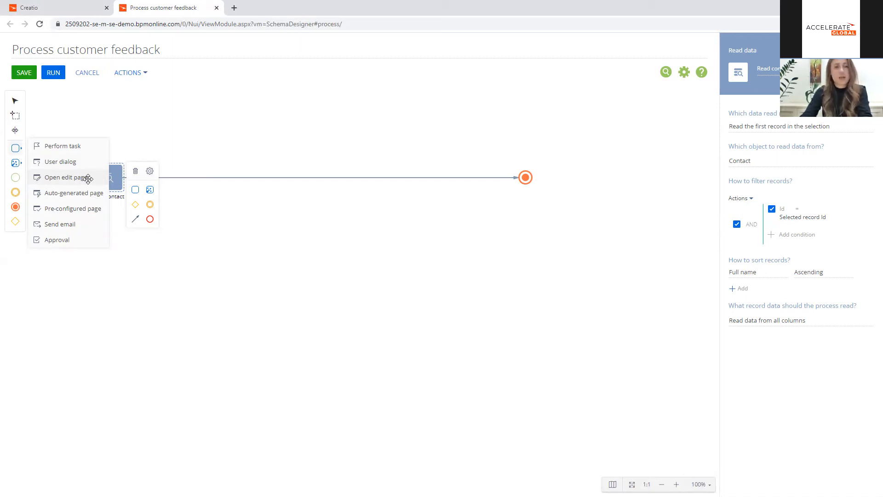
left_click_drag(88, 178, 172, 177)
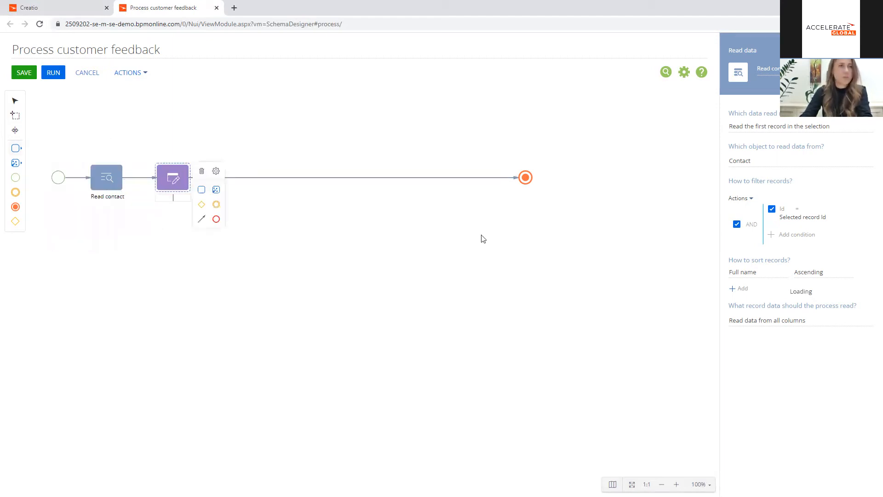
left_click(750, 72)
type("Call custo")
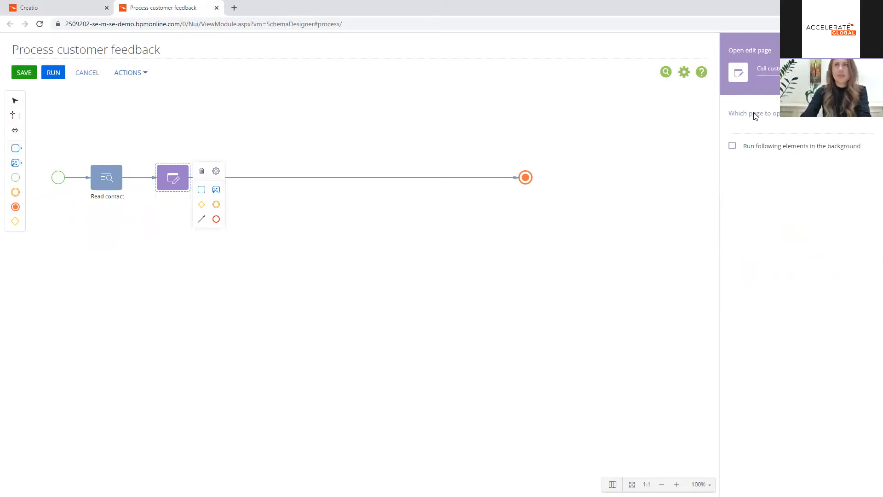
Step: Set the Call customer element to open the Contact page in the "Edit existing record" editing mode
left_click(750, 128)
type("cont")
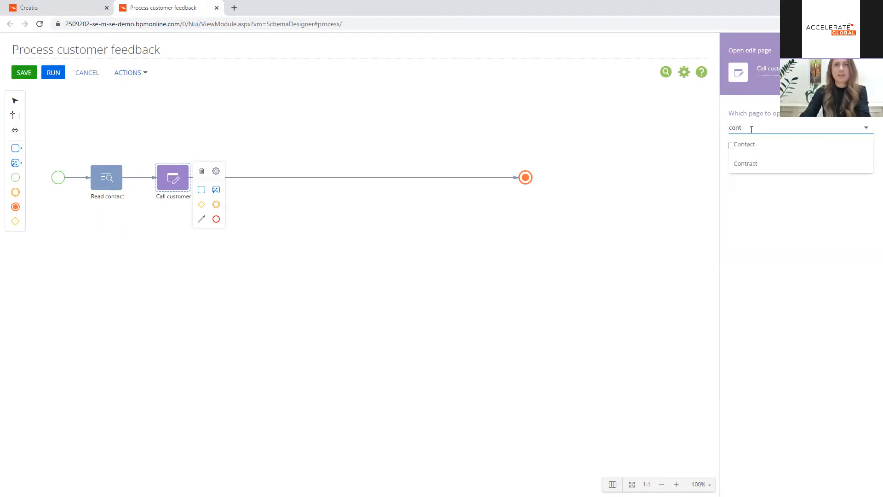
left_click(752, 144)
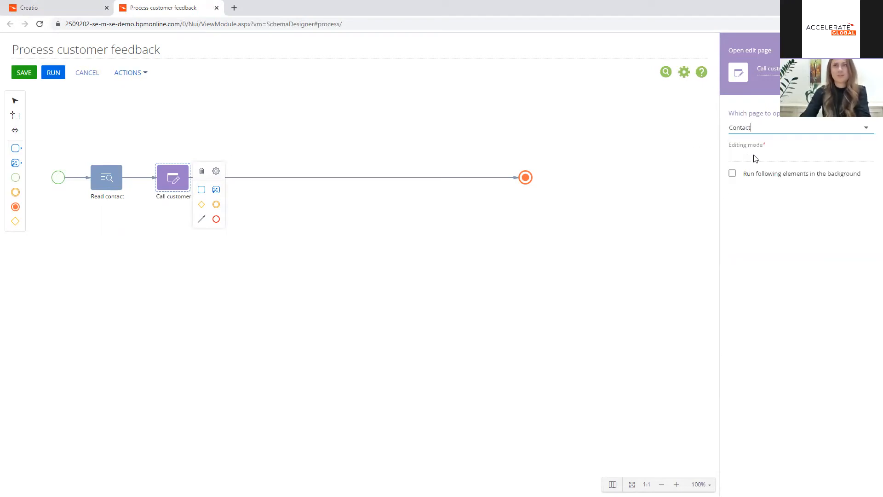
left_click(752, 156)
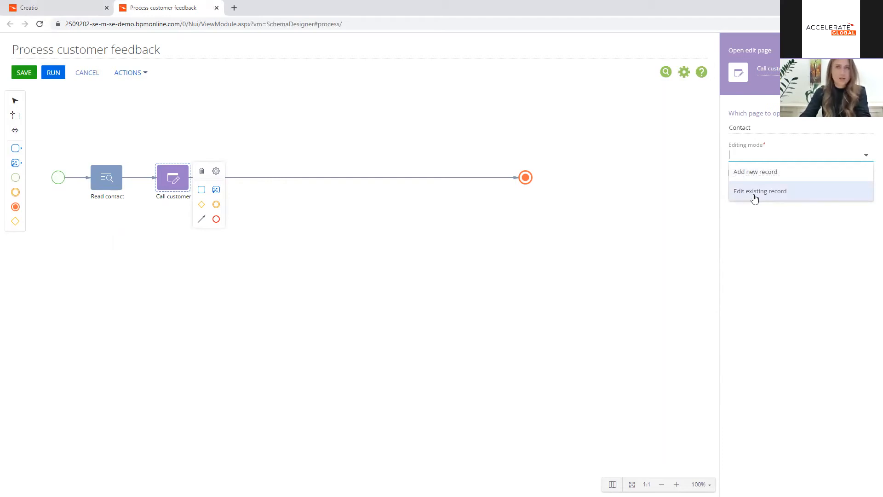
left_click(754, 198)
Step: Set the Call customer element's record ID to the process parameter "Selected record Id"
left_click(761, 183)
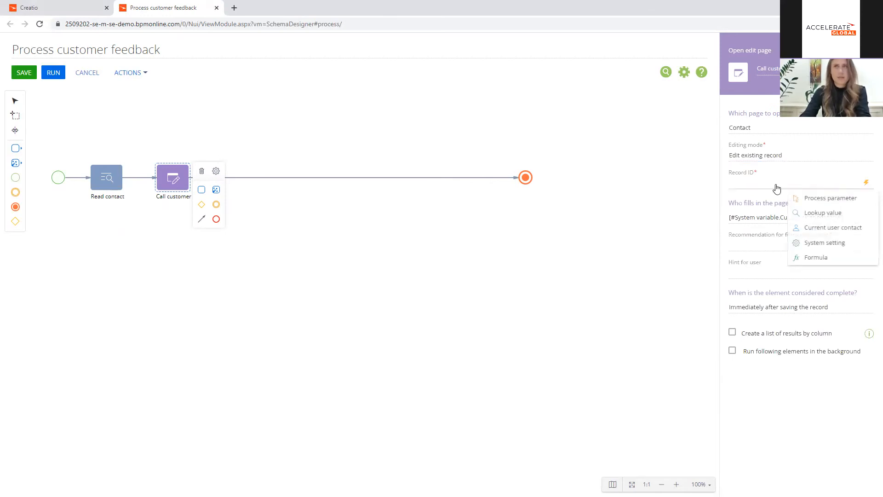
left_click(824, 198)
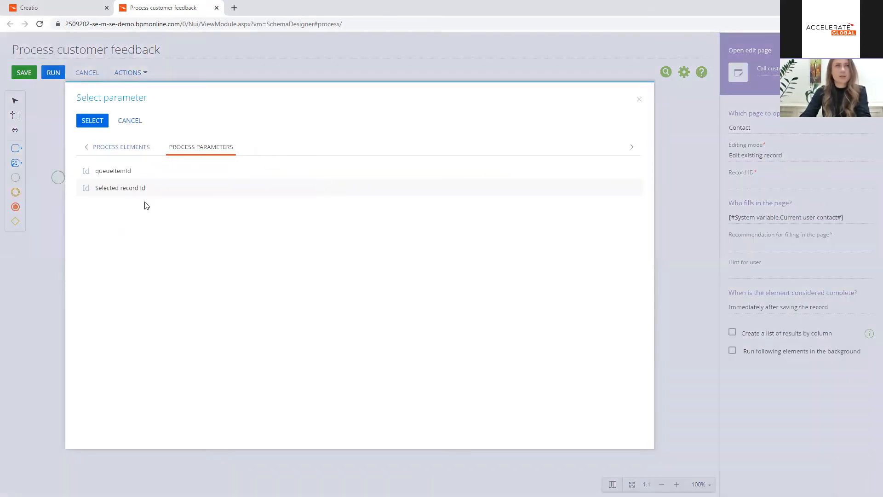
left_click(155, 190)
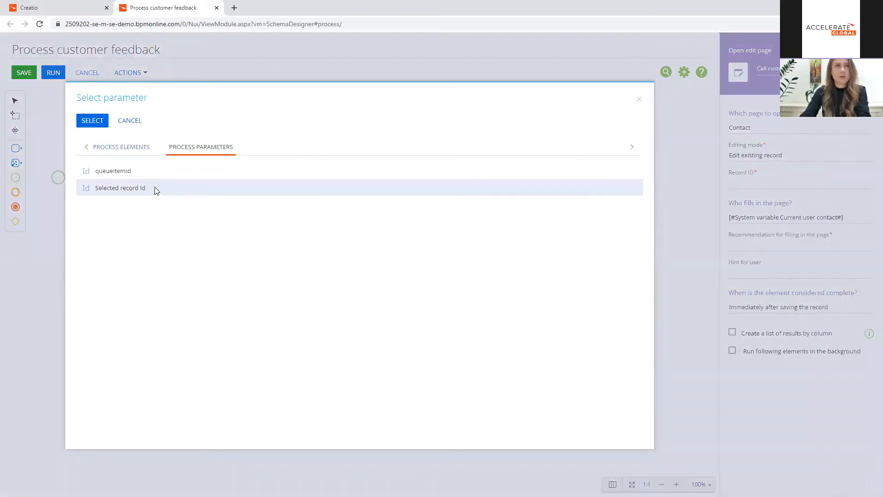
left_click(97, 125)
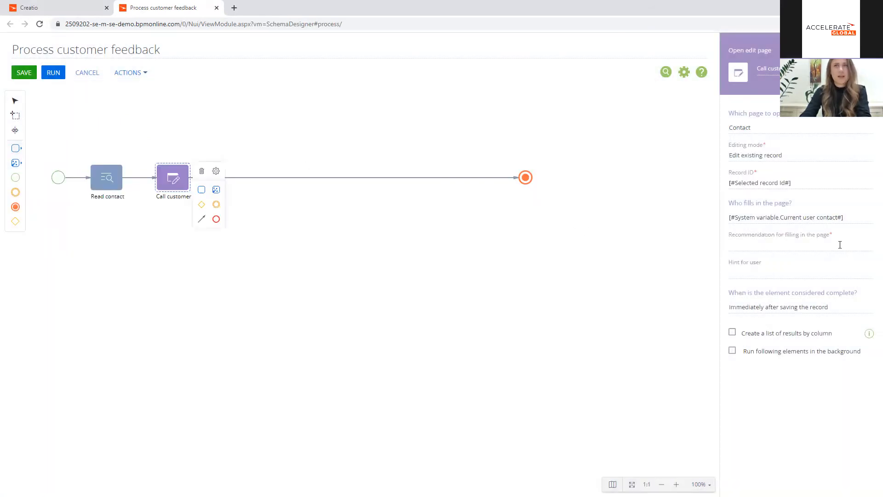
Step: Enter "Call customer and gather feedback" as the Call customer element's recommendation and "hint" as its hint for the user
left_click(783, 244)
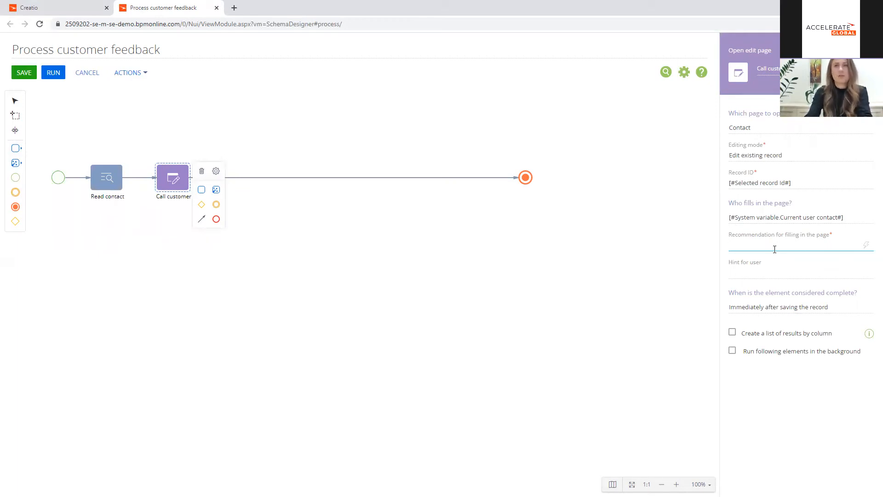
type("Call cu")
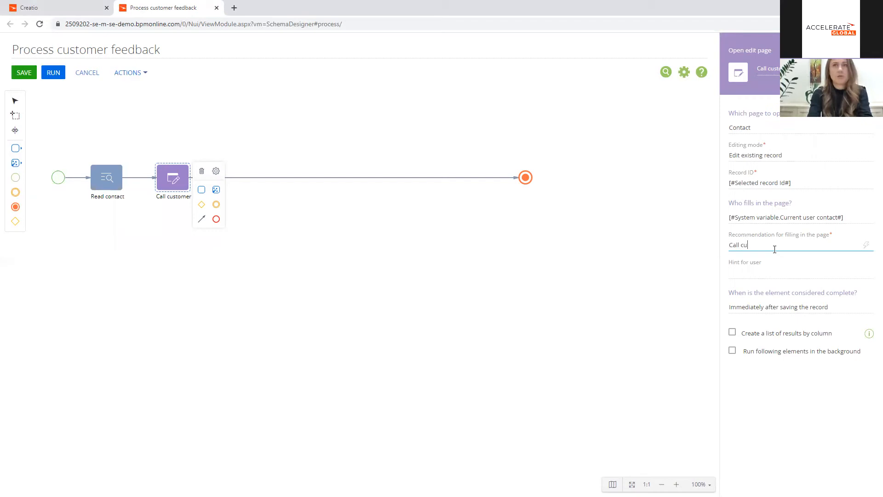
type("stomer and g")
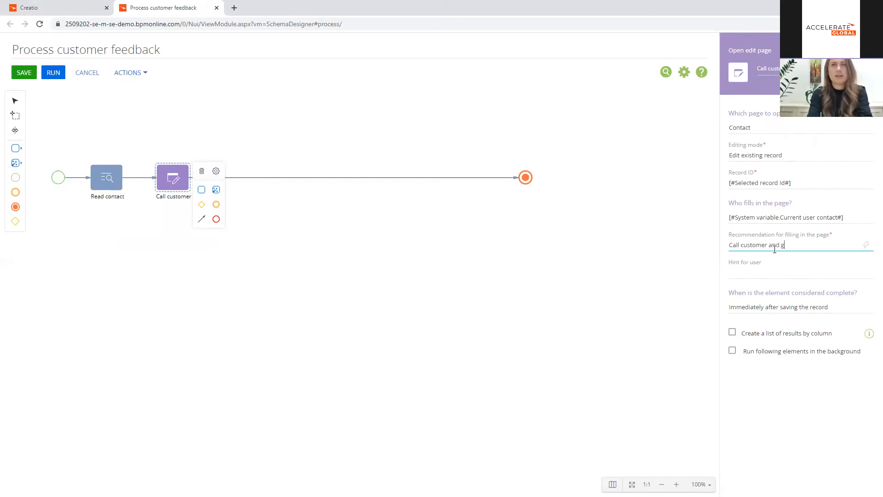
type("ather feedback")
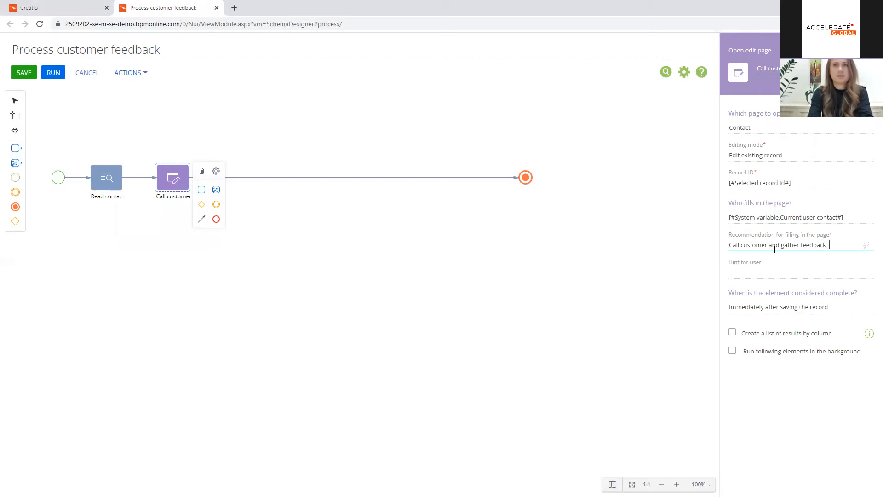
left_click(761, 273)
type("hint")
left_click(657, 279)
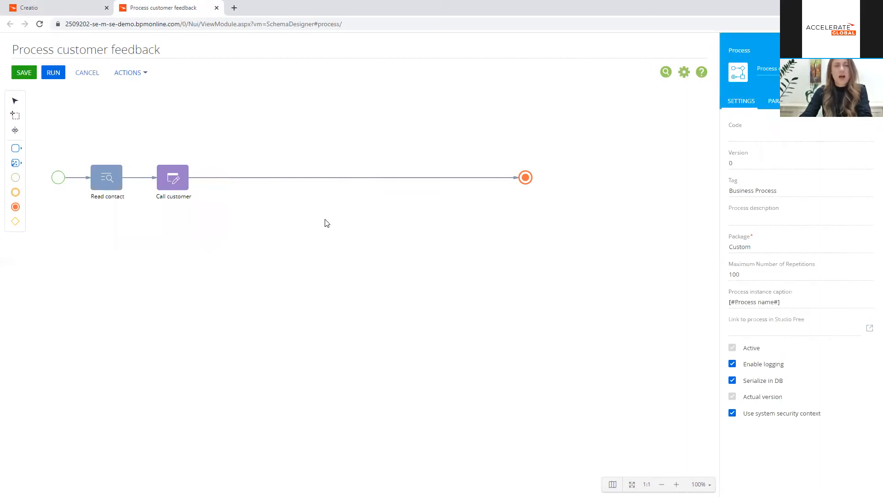
Step: Shift Call customer slightly along the flow and add an Add data element named "Add new interview" after it
left_click_drag(173, 178, 182, 178)
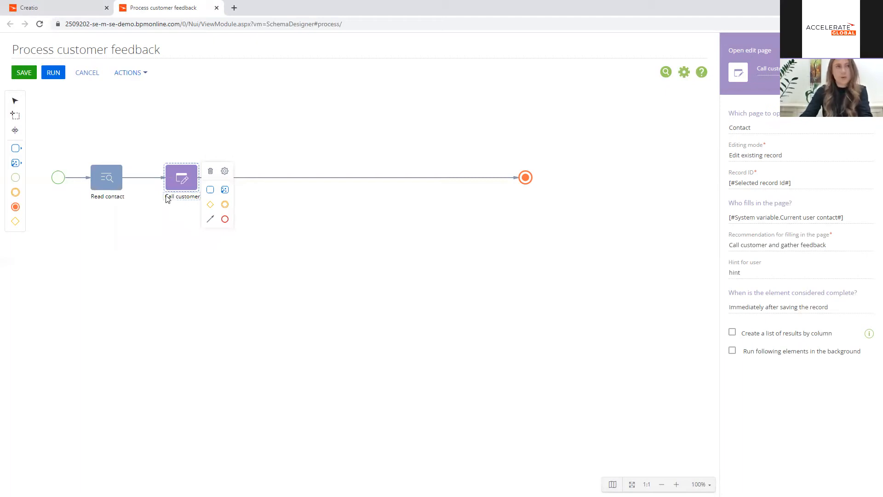
left_click(15, 162)
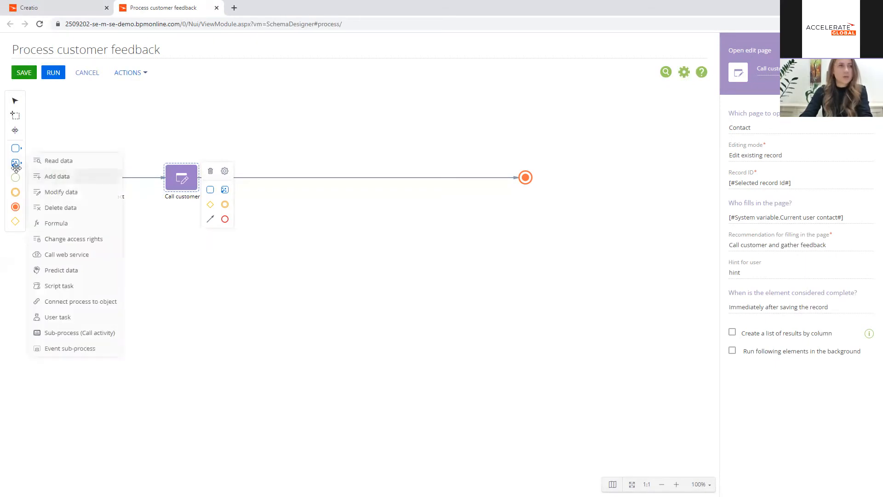
left_click_drag(73, 174, 245, 177)
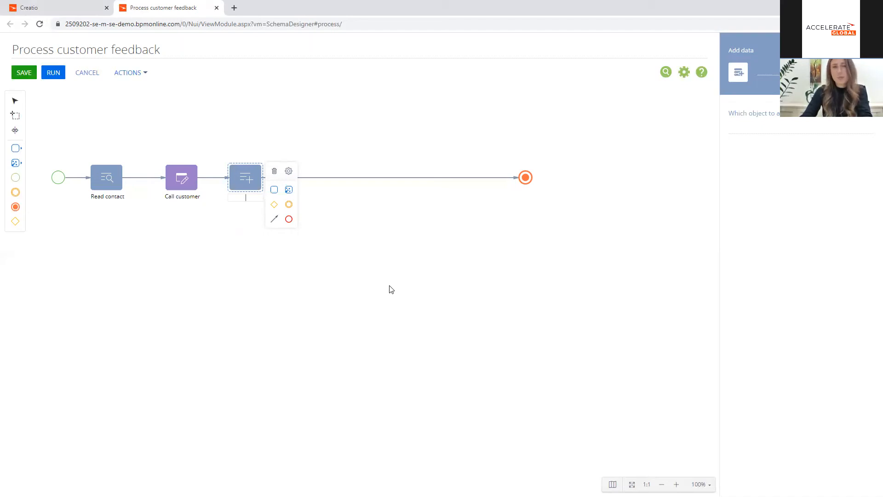
left_click(777, 69)
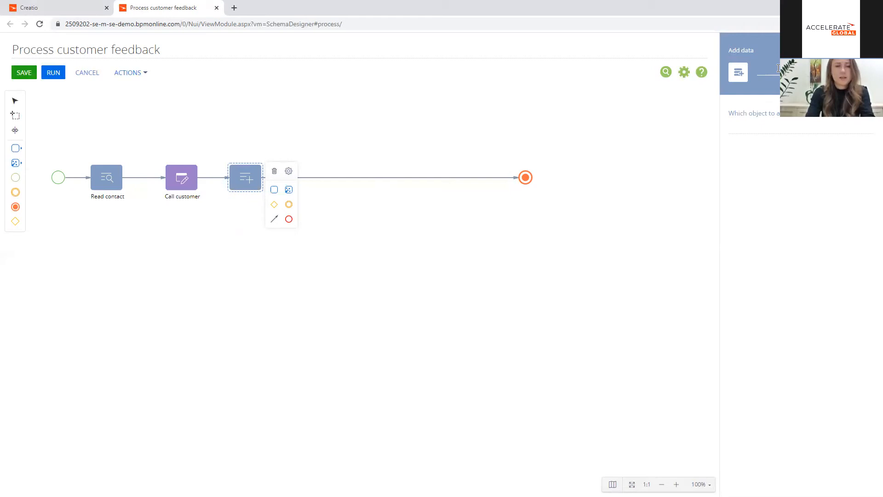
type("Add new")
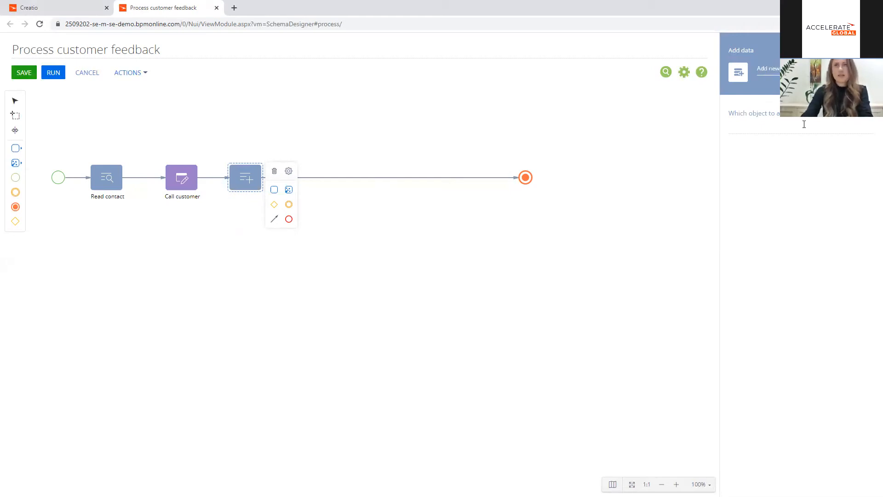
Step: Set the Add new interview element to add its data to the Interview object
left_click(797, 126)
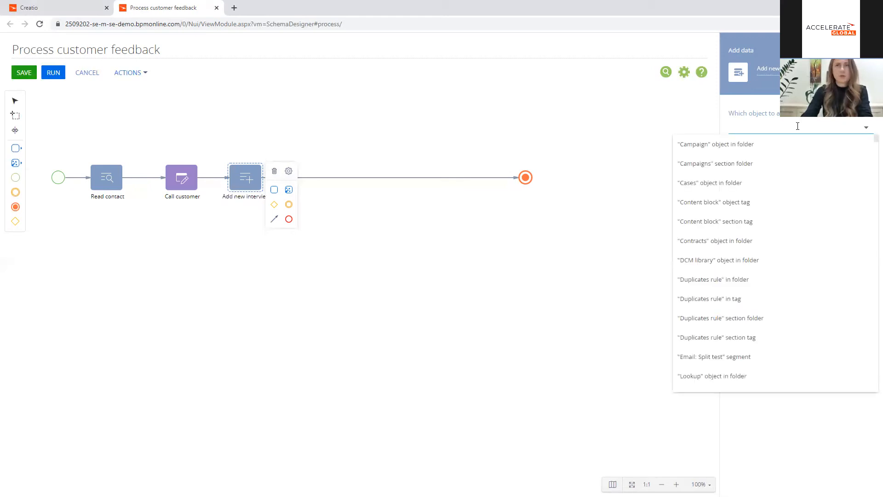
type("inter")
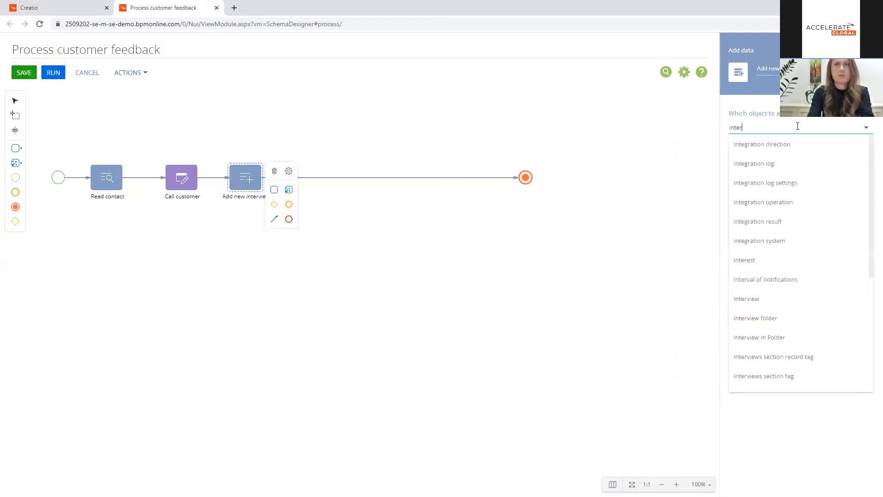
left_click(781, 183)
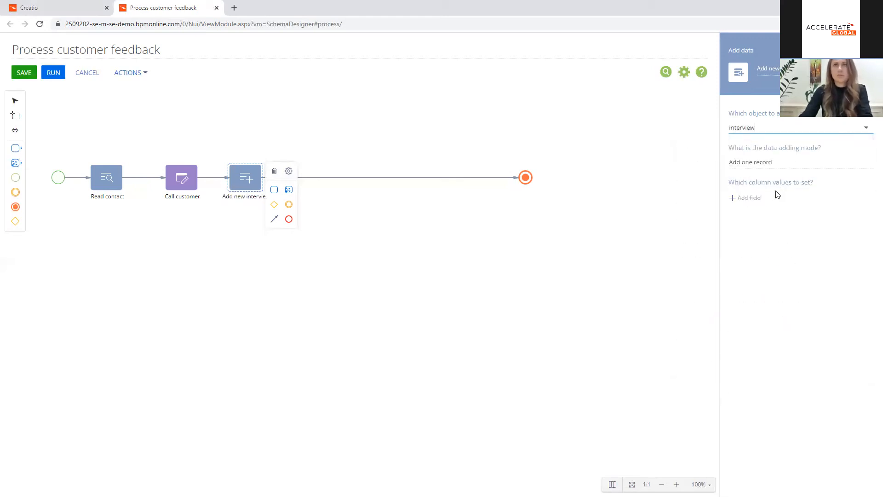
Step: Add the Account, Contact, Questionnaire and Questionnaire Type columns to the values set by the Add new interview element
left_click(755, 198)
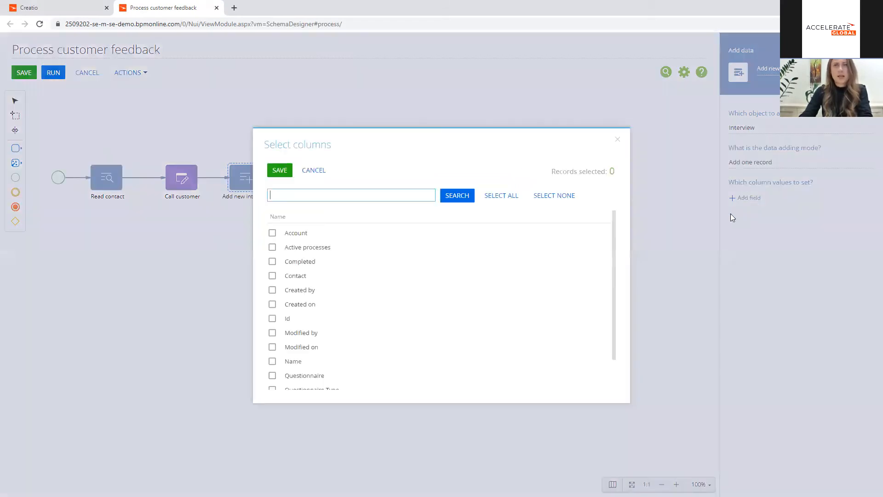
left_click(272, 233)
left_click(272, 275)
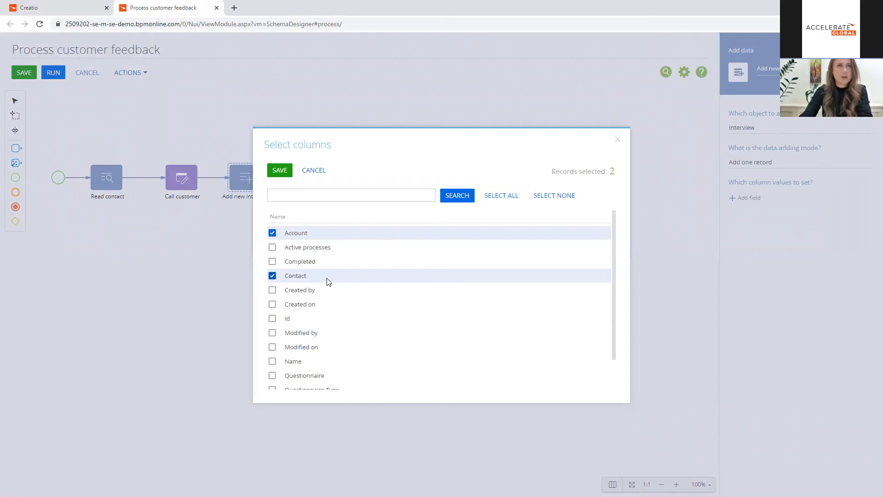
scroll(312, 312, "down", 2)
left_click(272, 340)
left_click(272, 354)
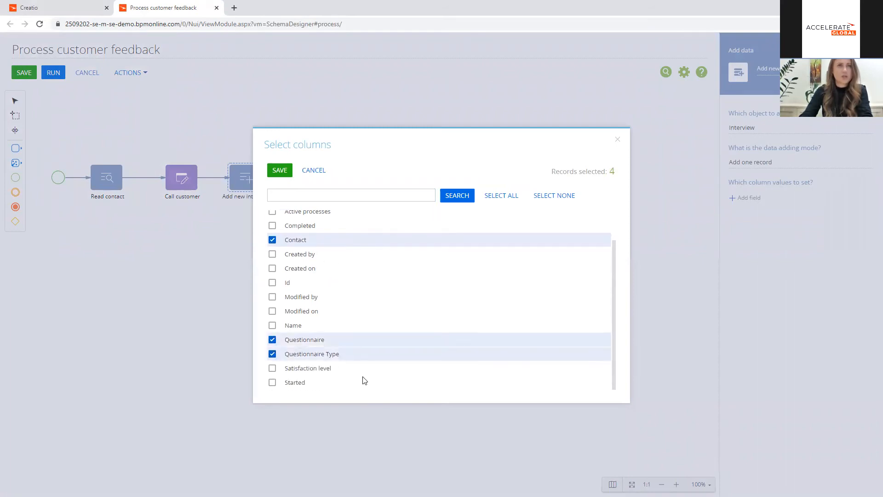
scroll(432, 353, "up", 2)
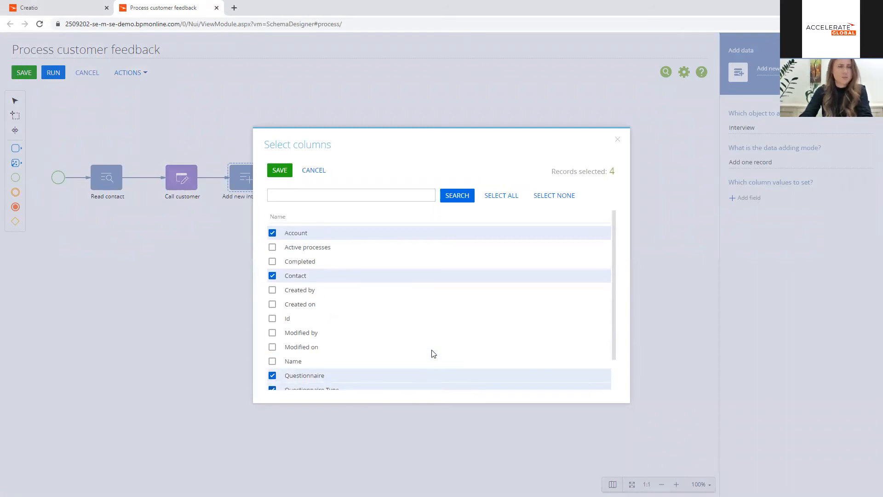
left_click(280, 173)
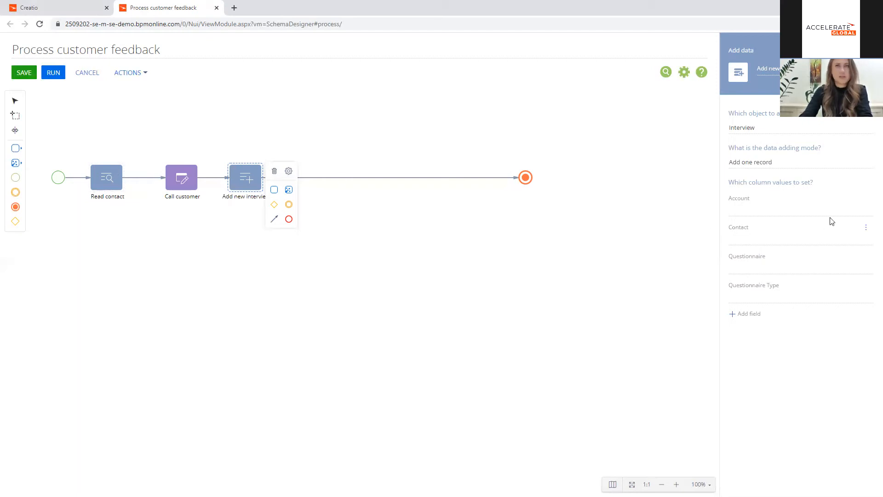
Step: Fill the new interview's Account column with the Account parameter from the Read contact element
left_click(864, 212)
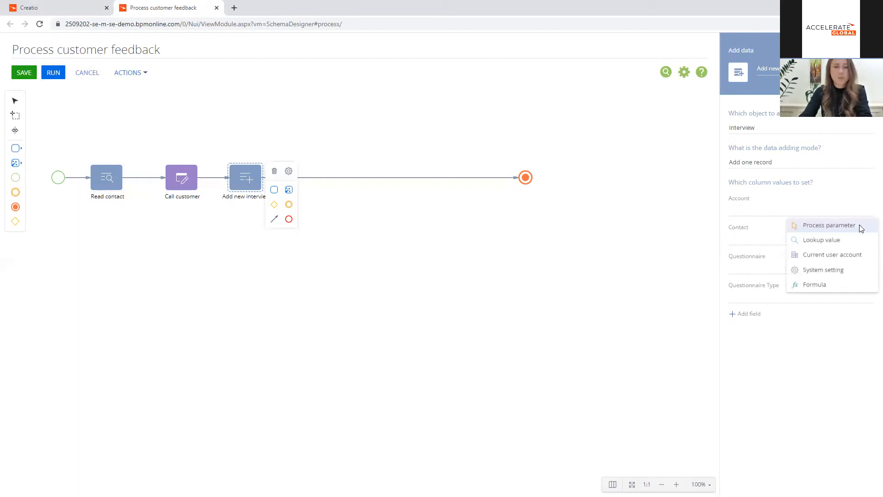
left_click(859, 225)
left_click(118, 147)
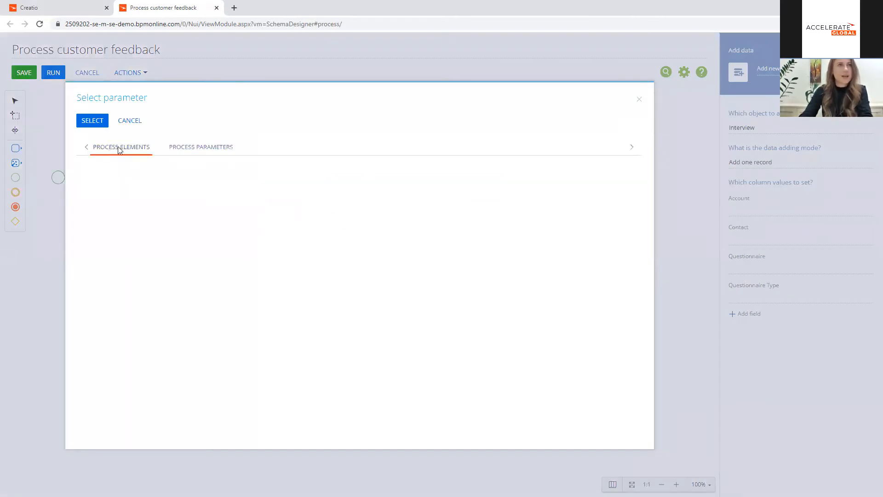
double_click(390, 188)
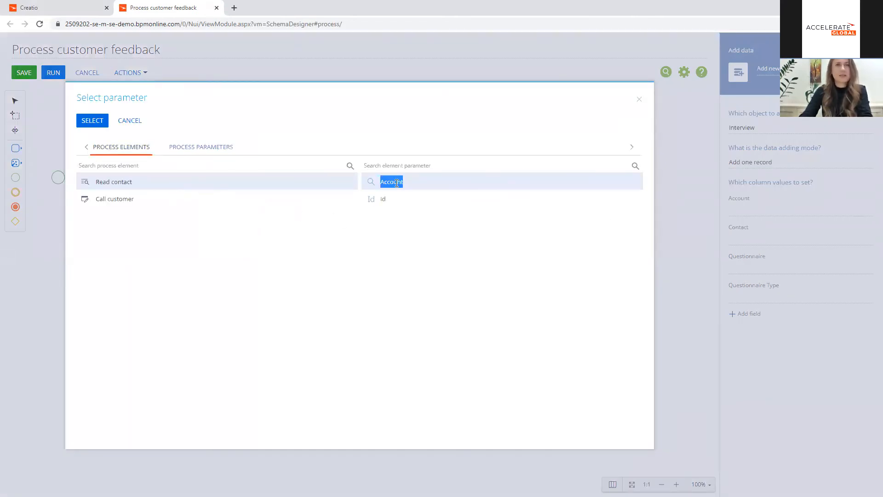
Step: Fill the new interview's Contact column with the process parameter "Selected record Id"
left_click(866, 239)
left_click(839, 256)
left_click(190, 152)
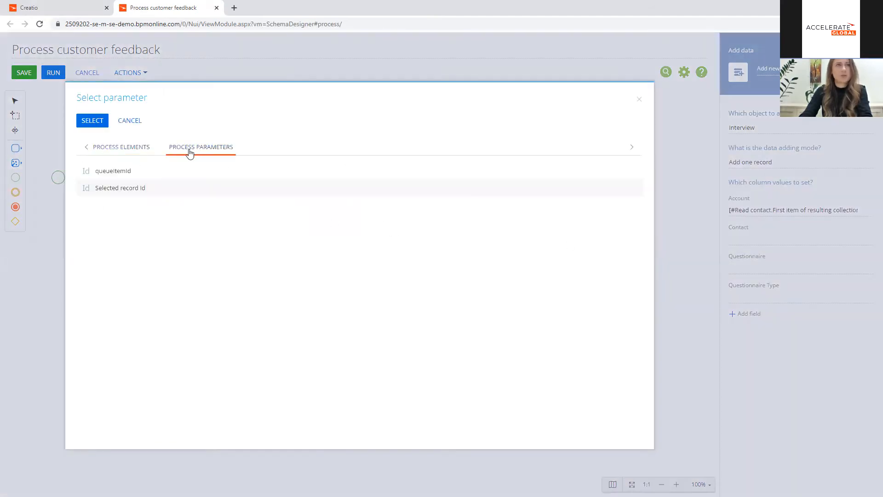
double_click(132, 188)
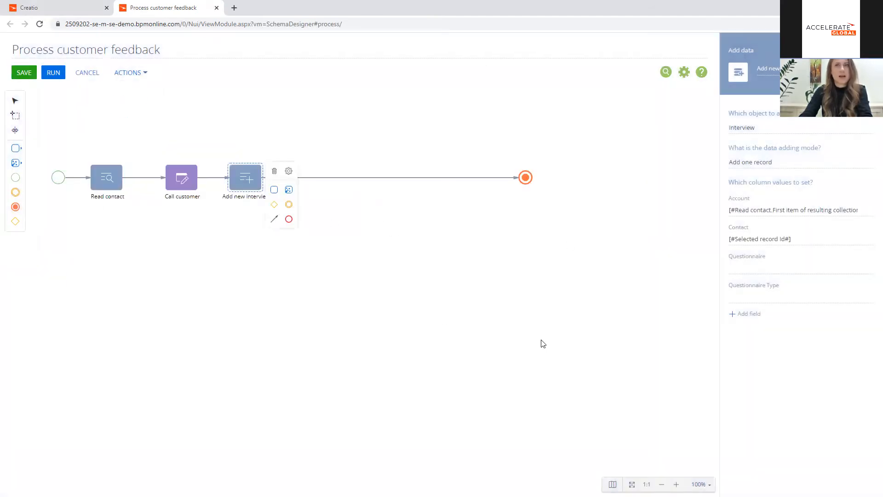
Step: Set the new interview's Questionnaire column to the lookup value "Feedback questionnaire"
mouse_move(852, 265)
left_click(866, 269)
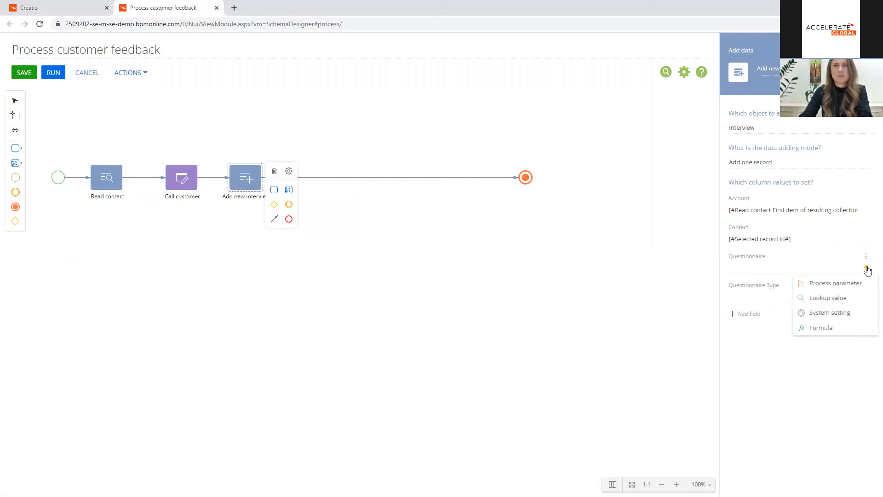
left_click(845, 296)
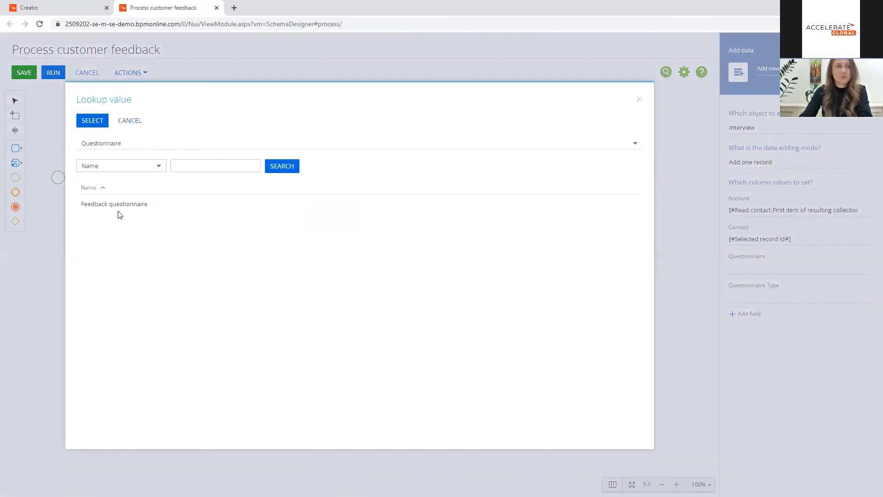
double_click(97, 204)
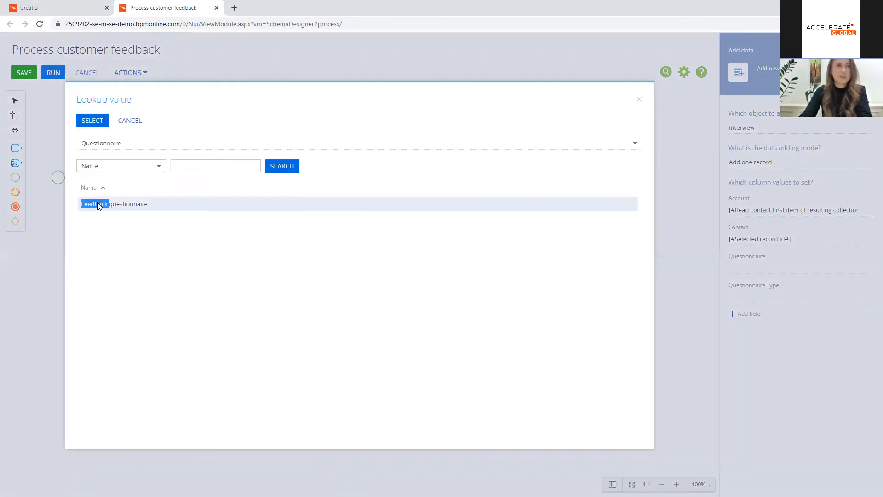
left_click(866, 298)
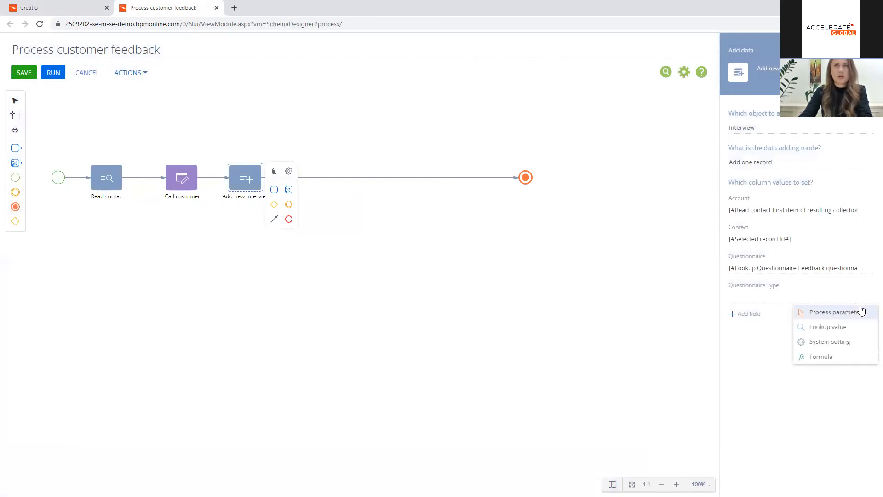
left_click(861, 311)
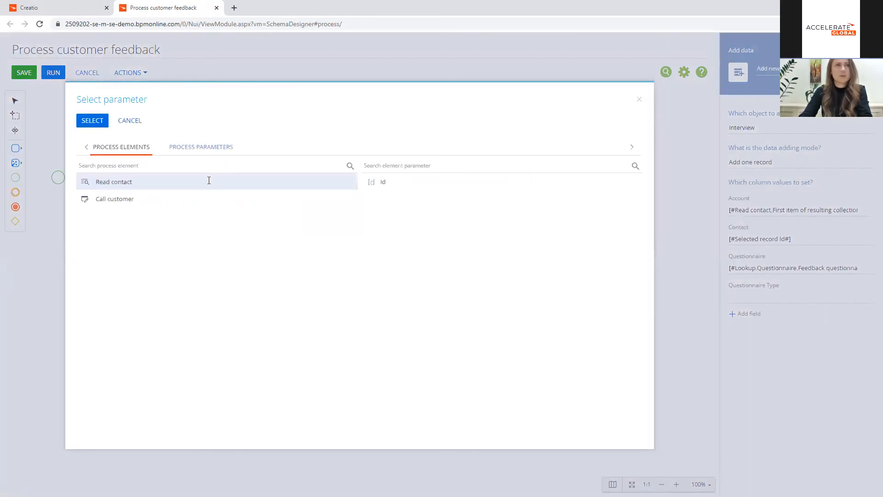
left_click(130, 120)
Step: Set the new interview's Questionnaire Type column to the lookup value "Feedback"
left_click(865, 299)
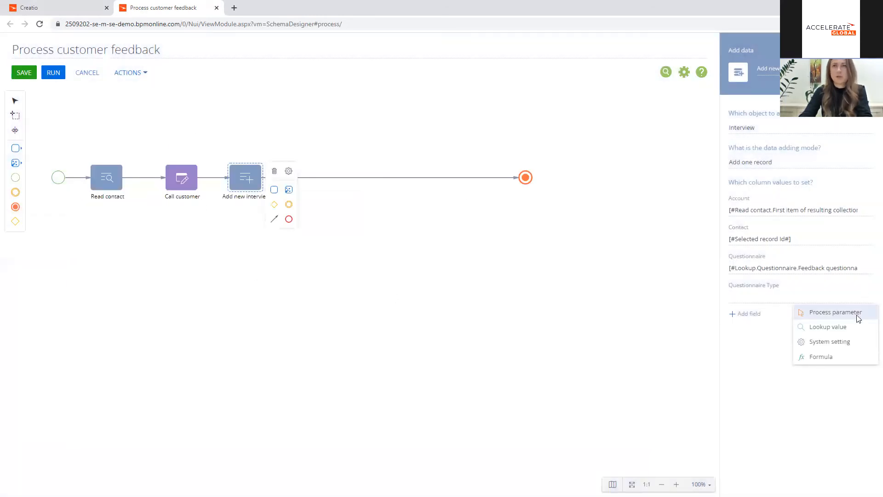
left_click(851, 327)
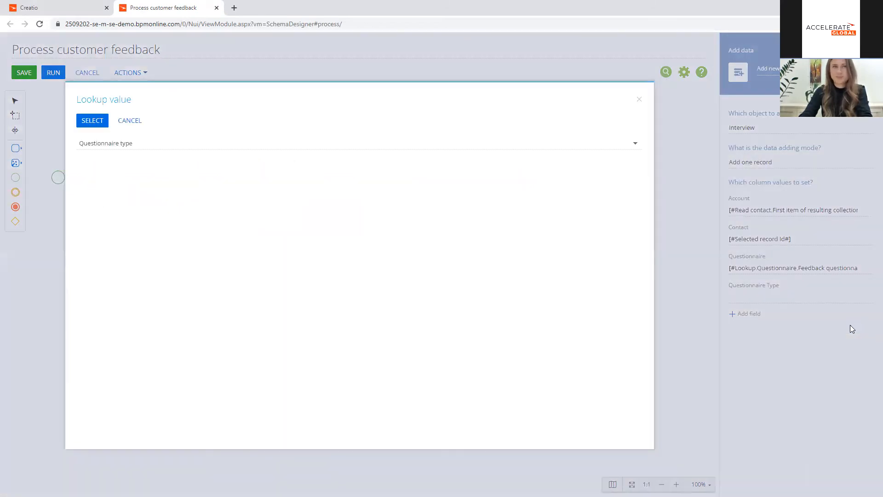
double_click(90, 219)
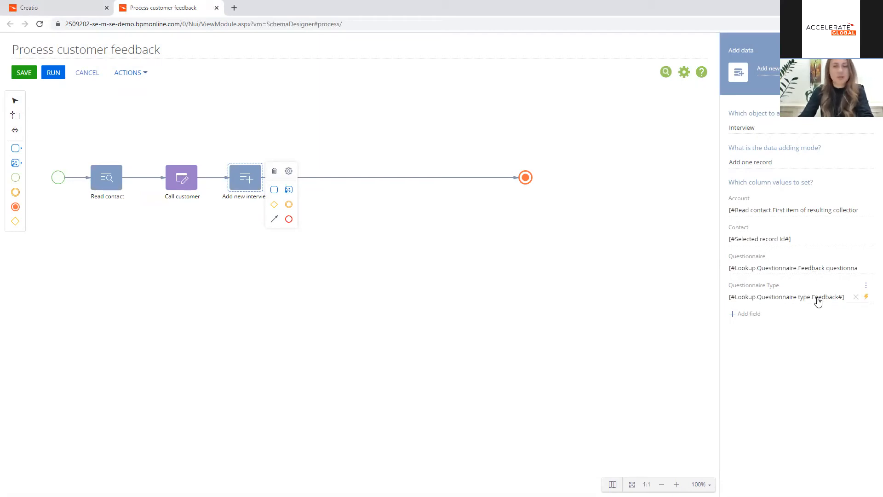
left_click(288, 282)
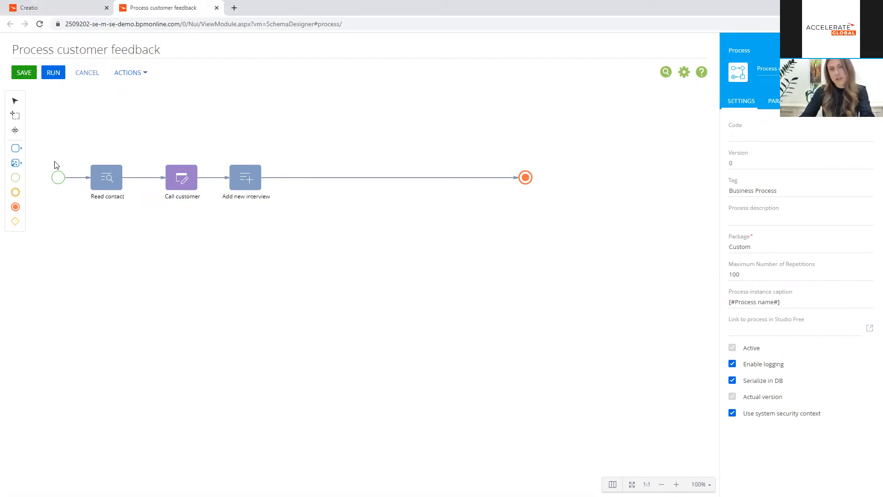
Step: Add an Open edit page element after Add new interview and name it "Enter answers to a questionnaire"
left_click(18, 150)
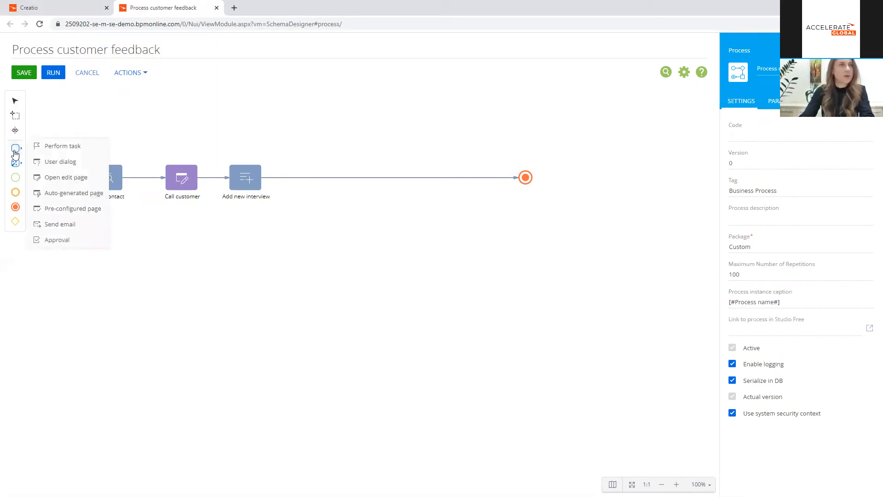
left_click_drag(92, 179, 365, 178)
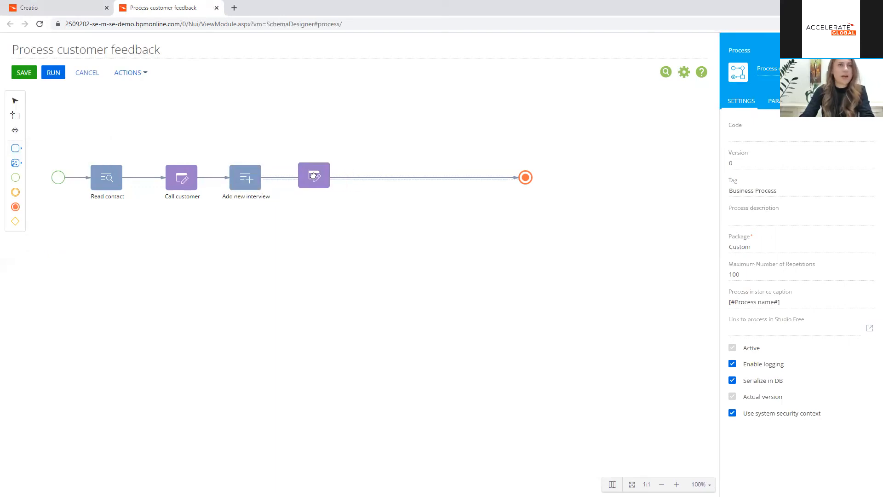
left_click(758, 72)
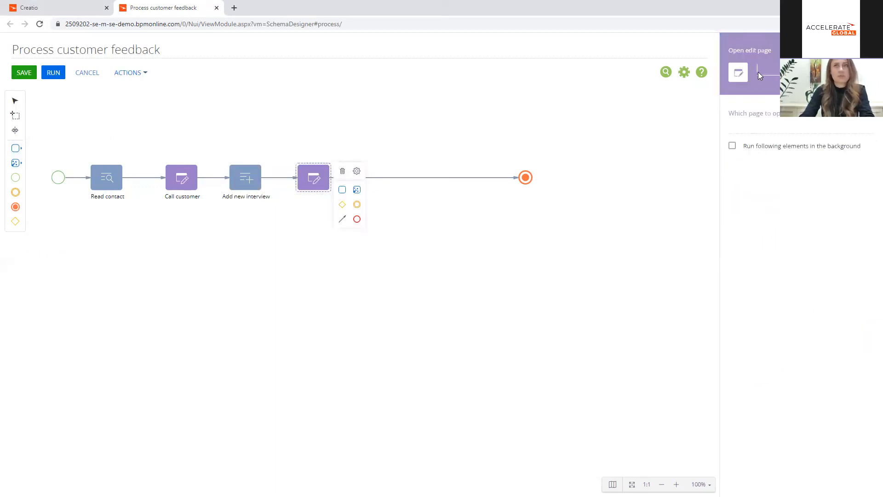
type("Enter an")
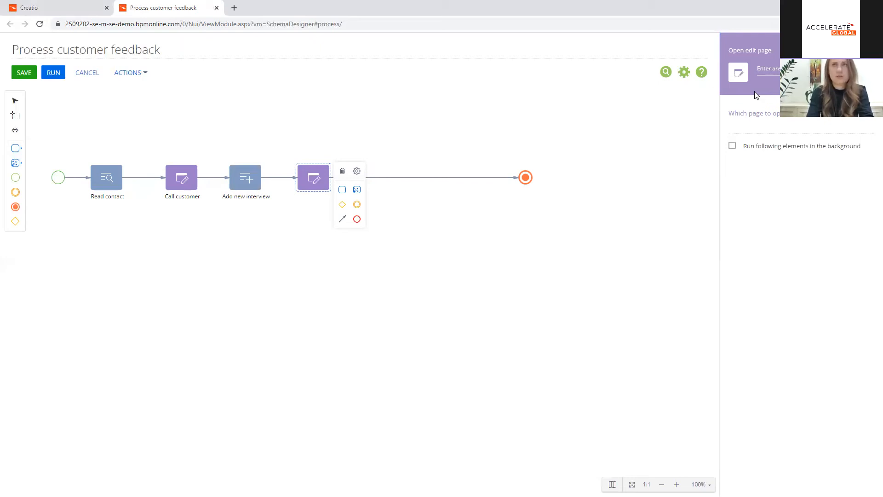
Step: Make the new element open the Interview page in the "Edit existing record" mode
left_click(756, 126)
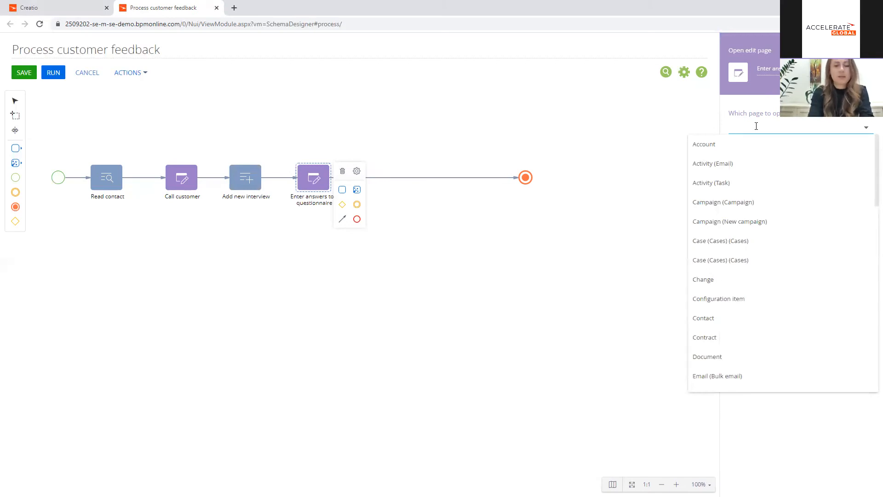
type("in")
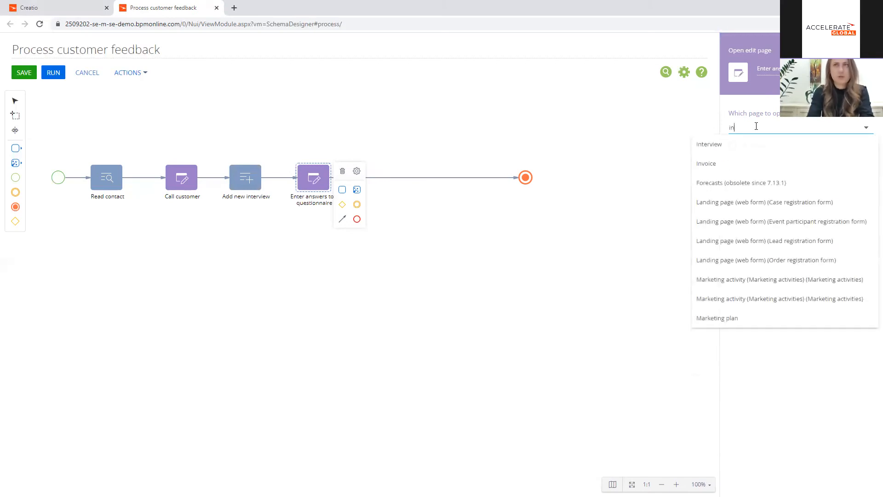
left_click(734, 145)
left_click(754, 156)
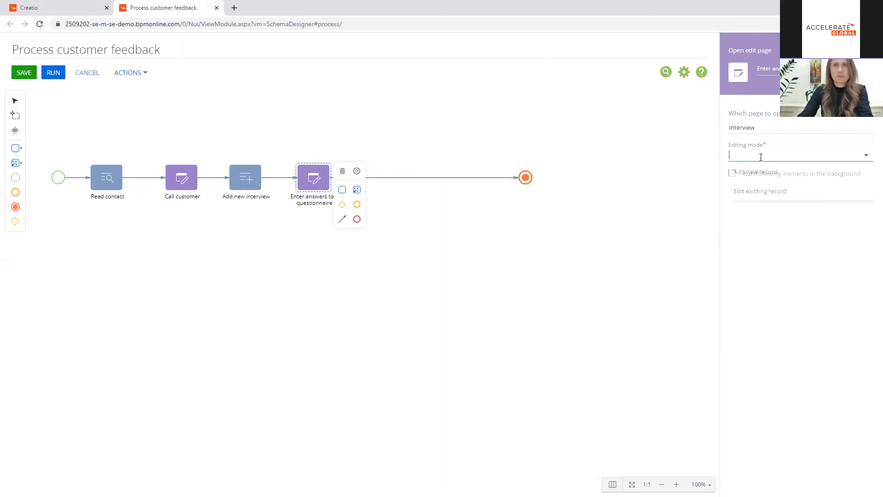
left_click(760, 190)
Step: Fill the element's Record ID with the "Created record Id" parameter from the Add new interview element
left_click(759, 186)
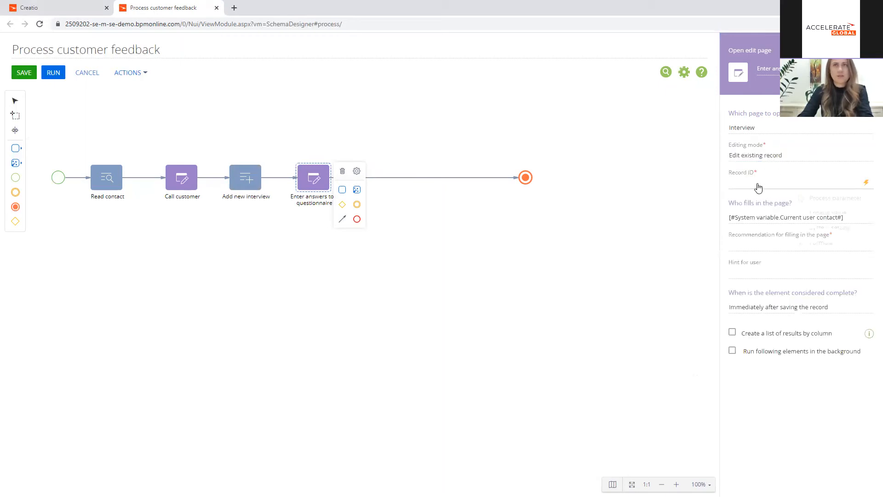
left_click(809, 196)
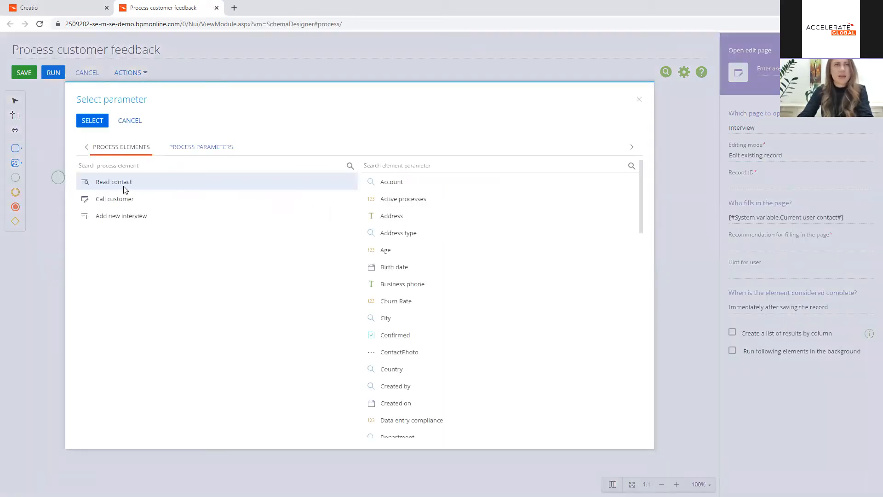
left_click(134, 217)
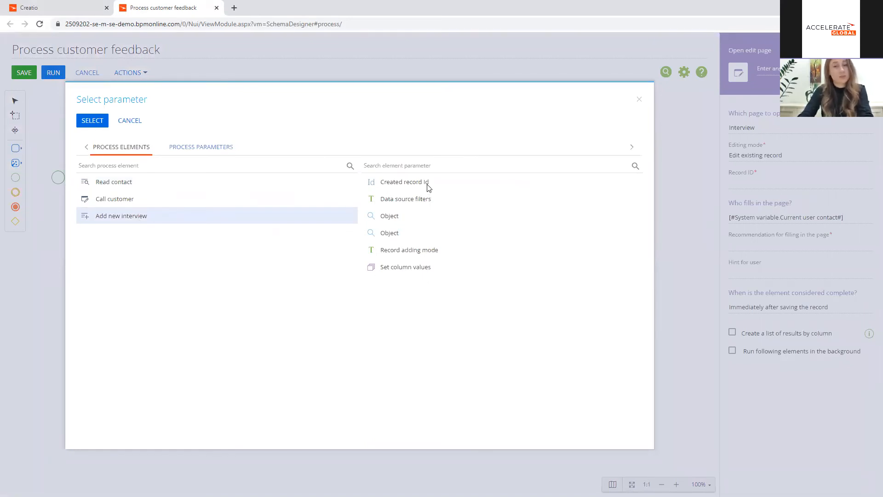
left_click(428, 186)
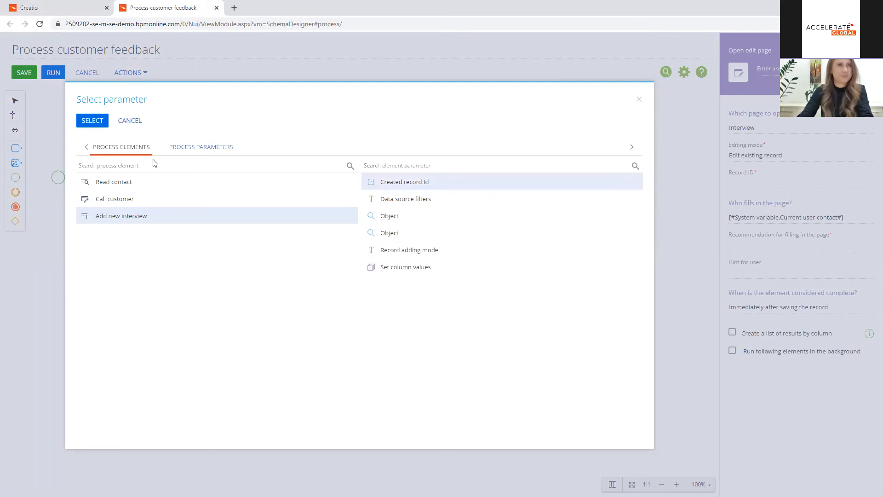
left_click(87, 123)
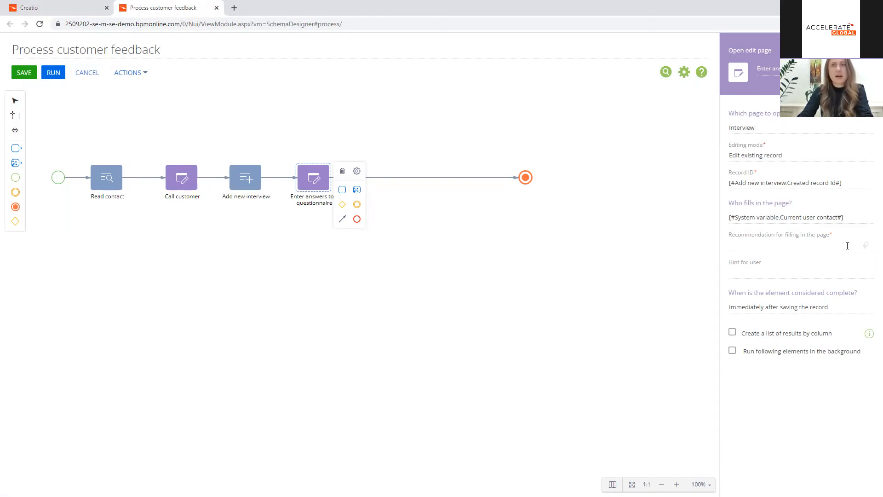
Step: Copy the element's name "Enter answers to a questionnaire" into its recommendation for filling in the page
left_click_drag(841, 69, 755, 69)
left_click(755, 249)
type("Enter answers to a questionnaire")
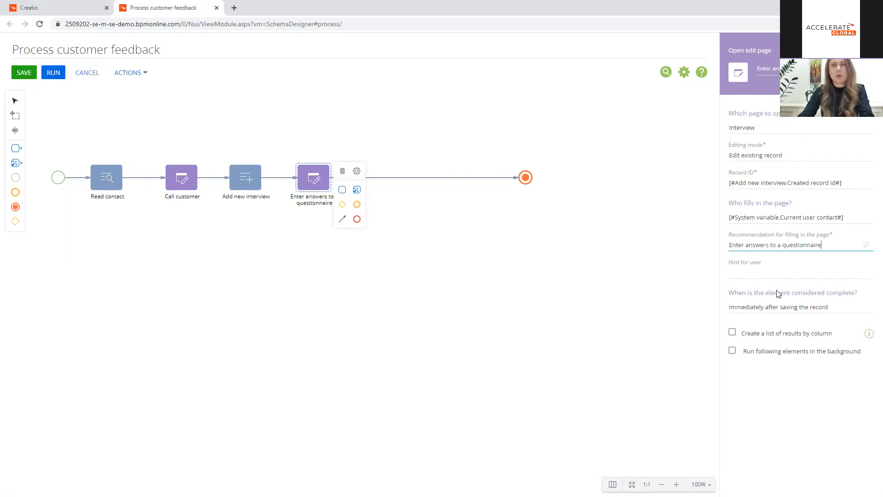
Step: Have the element complete only if the record matches conditions, and add a condition on the Satisfaction level column
left_click(864, 309)
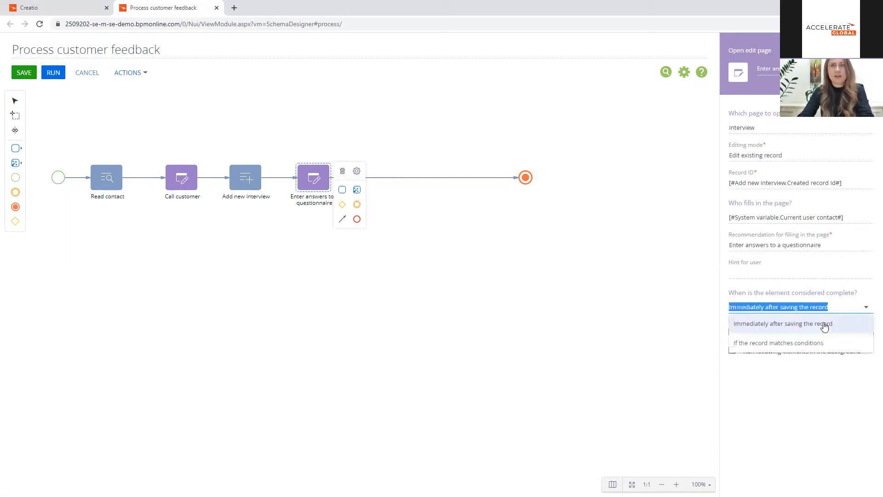
left_click(820, 344)
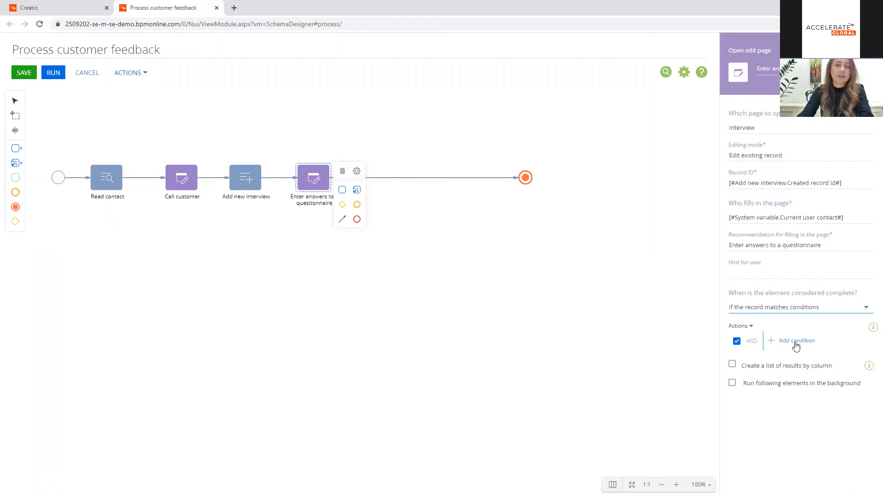
left_click(796, 341)
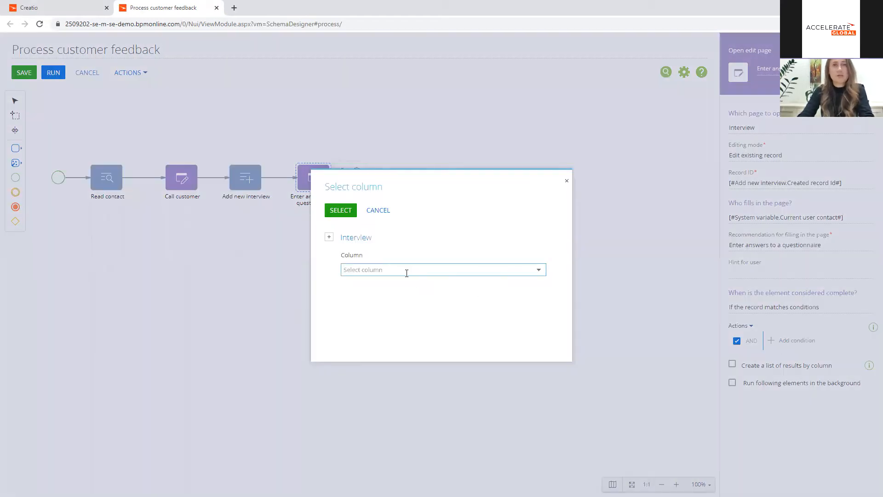
left_click(406, 273)
scroll(417, 331, "down", 2)
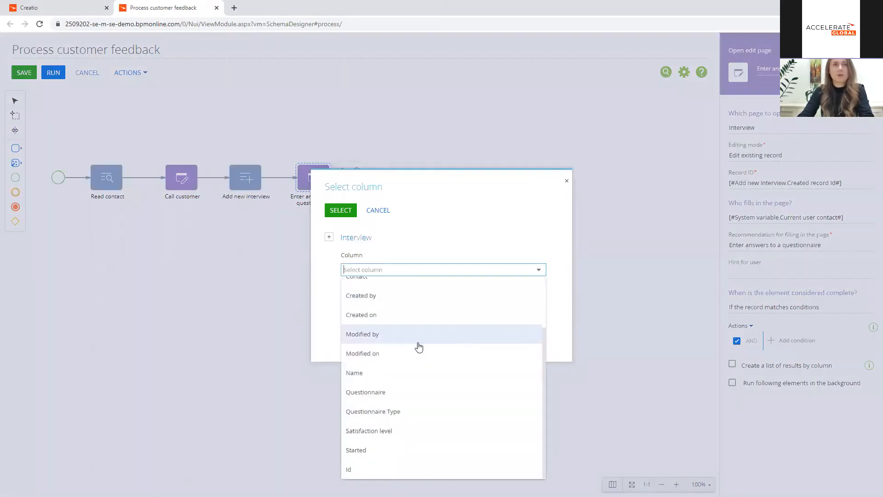
left_click(412, 431)
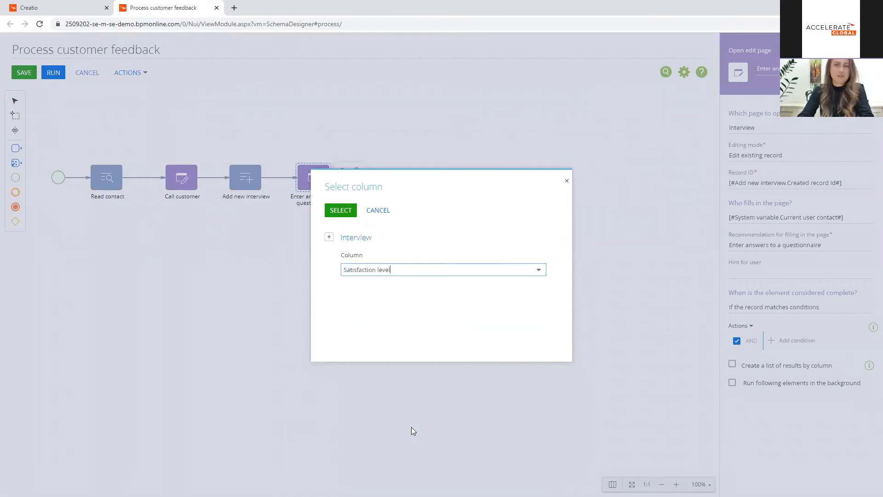
left_click(346, 216)
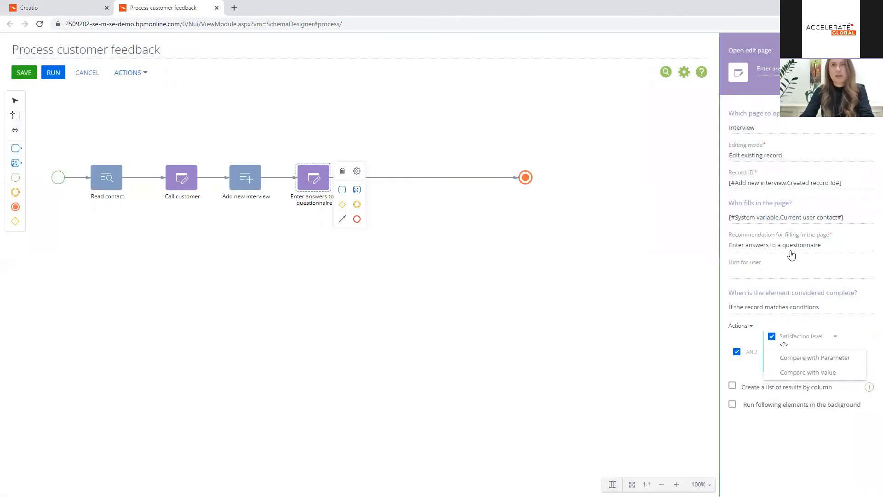
Step: Extend the recommendation for filling in the page with "and enter satisfaction level"
triple_click(824, 244)
left_click(822, 245)
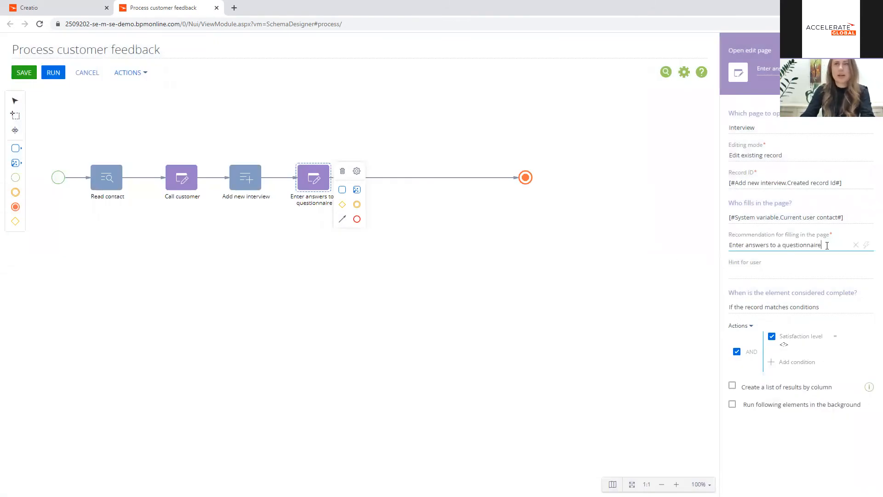
type("and enter sa")
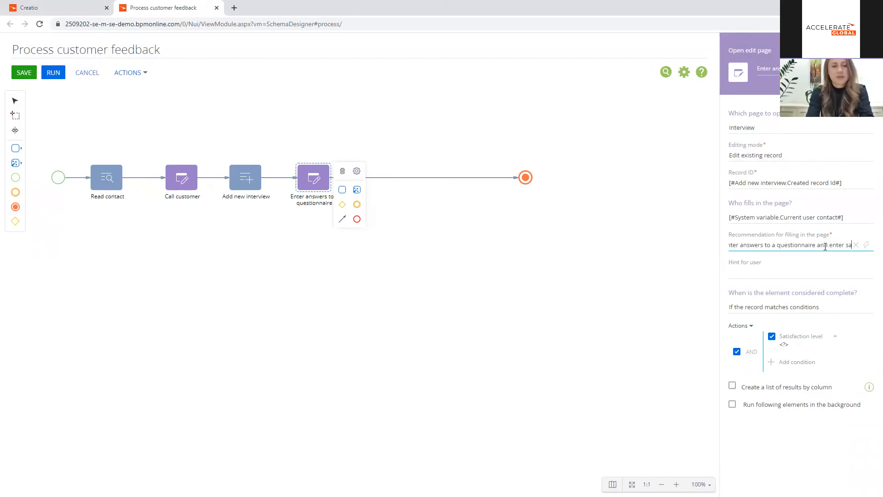
type("tisfca")
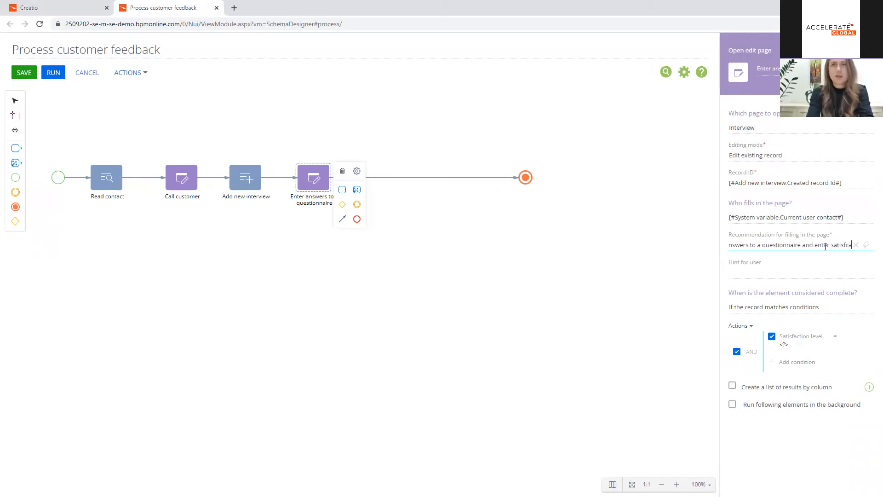
type("ction le")
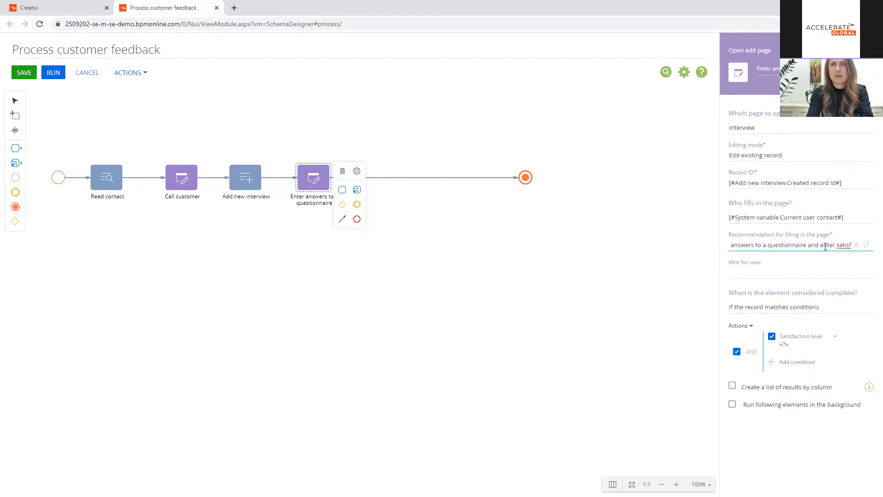
type("vel")
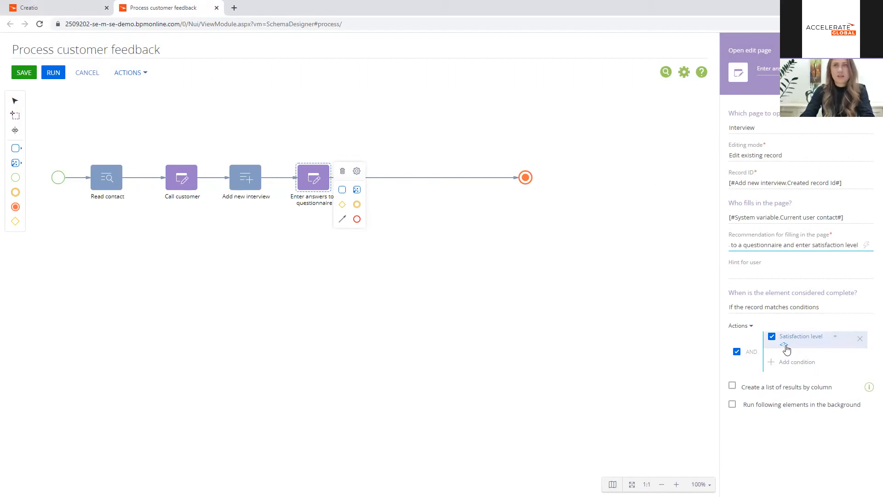
Step: Set the Satisfaction level condition's comparison to "is filled in"
left_click(836, 338)
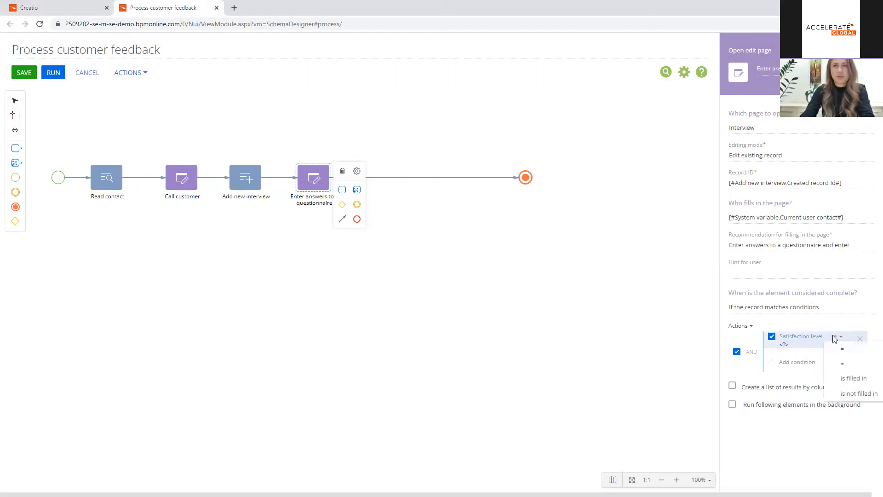
left_click(848, 383)
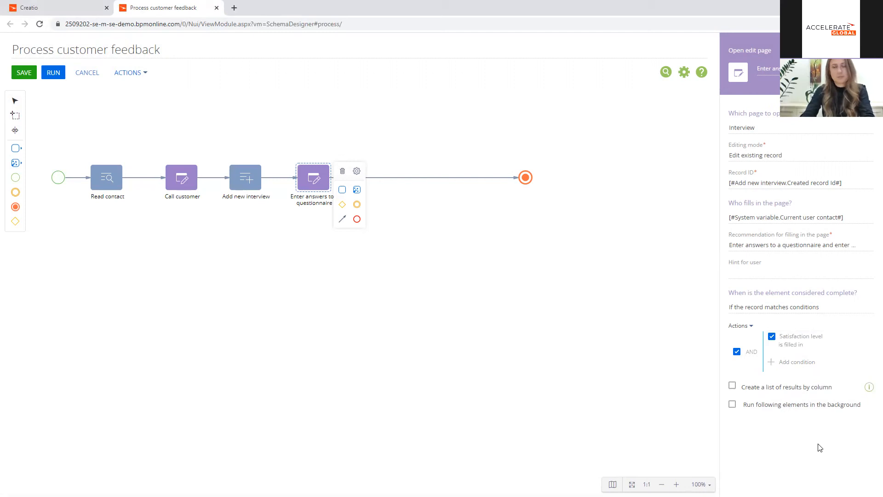
left_click(417, 204)
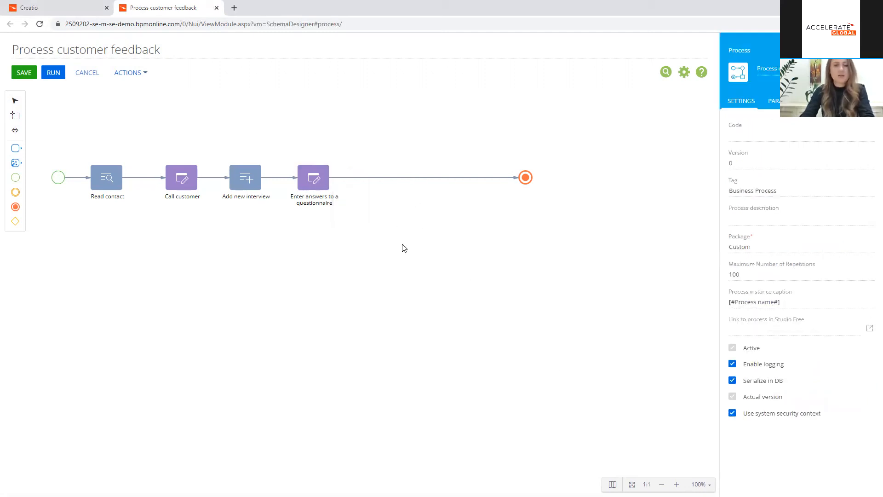
Step: Add a Read data element between "Enter answers to a questionnaire" and the end event
left_click(15, 162)
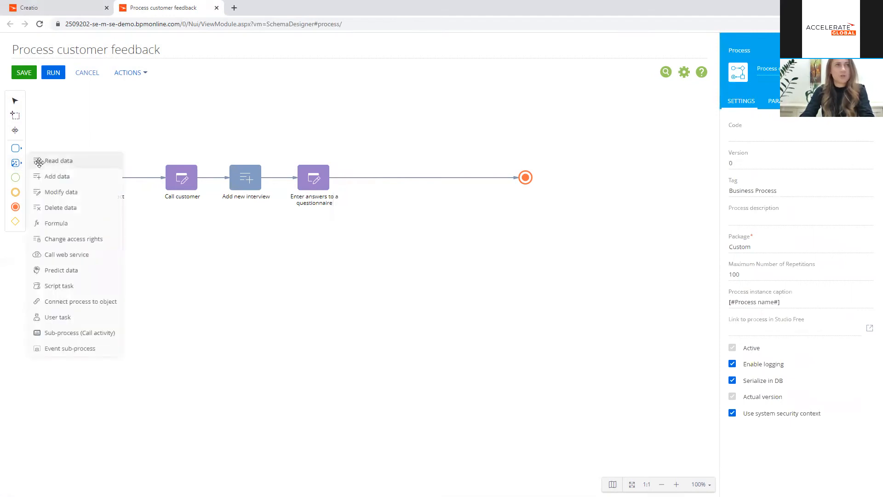
left_click_drag(71, 162, 375, 177)
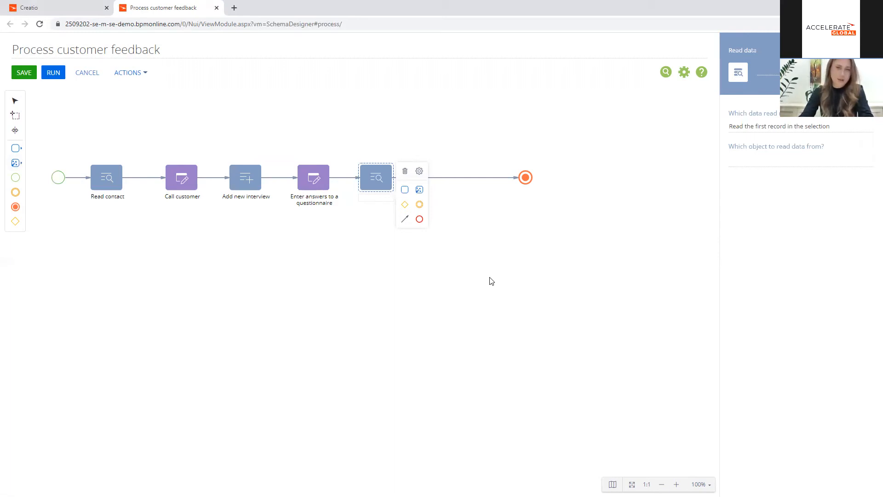
Step: Name the new Read data element "Read interview" and have it read from the Interview object
left_click_drag(373, 179, 380, 179)
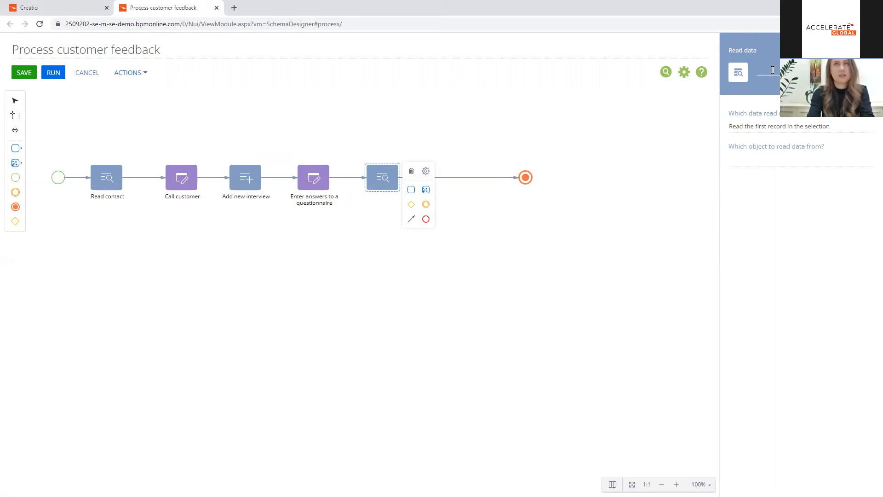
type("Read inte")
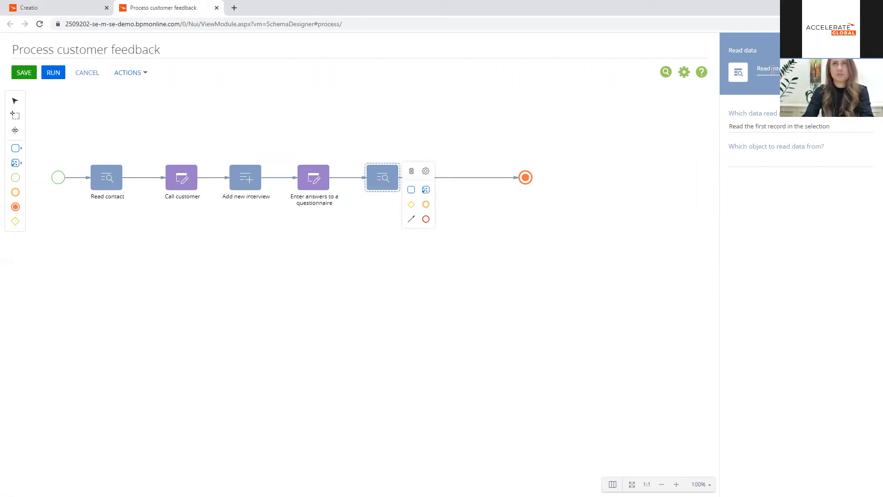
left_click(787, 160)
type("inter")
left_click(754, 215)
Step: Filter the records read by Id equal to the created record Id of the "Add new interview" element
left_click(779, 213)
type("id")
left_click(408, 289)
left_click(340, 209)
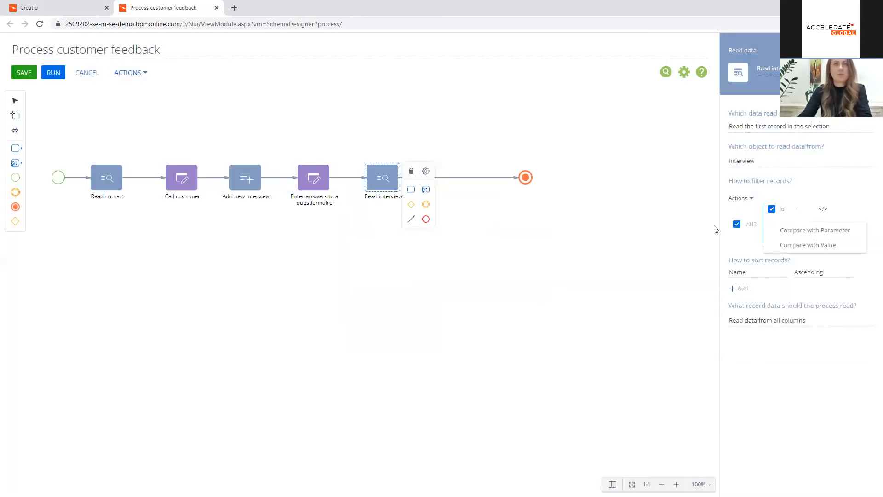
left_click(842, 228)
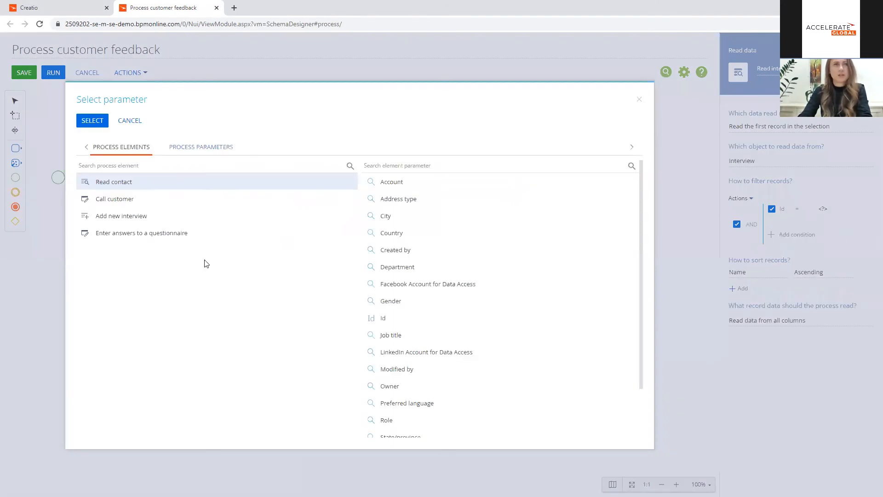
left_click(147, 219)
left_click(396, 183)
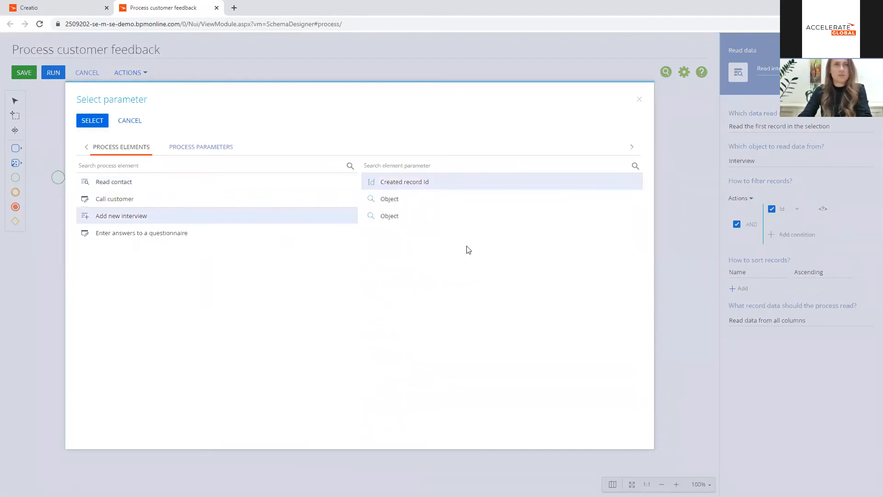
left_click(95, 121)
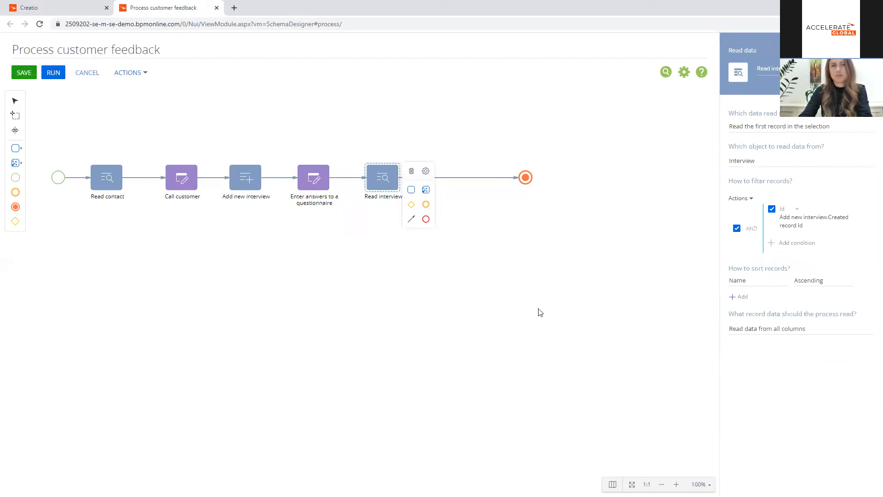
Step: Insert an exclusive gateway between "Read interview" and the end event, and name its outgoing conditional flow "Positive feedback"
left_click_drag(527, 178, 608, 177)
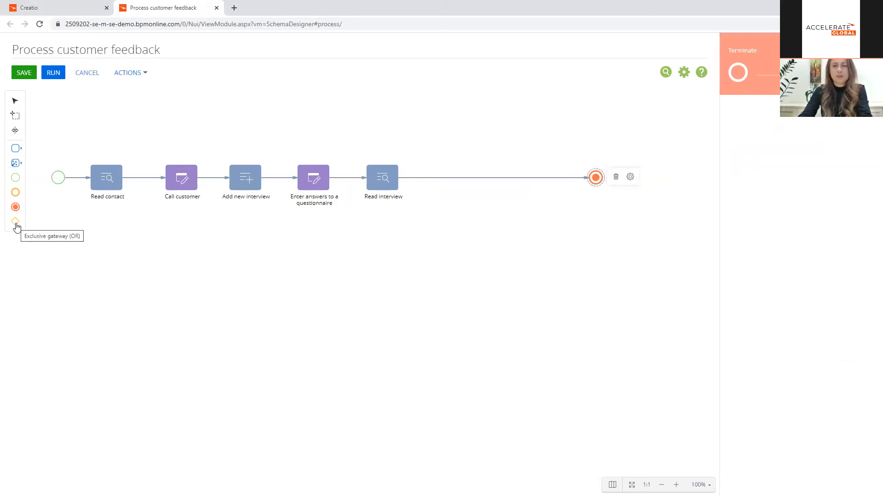
left_click_drag(16, 225, 438, 182)
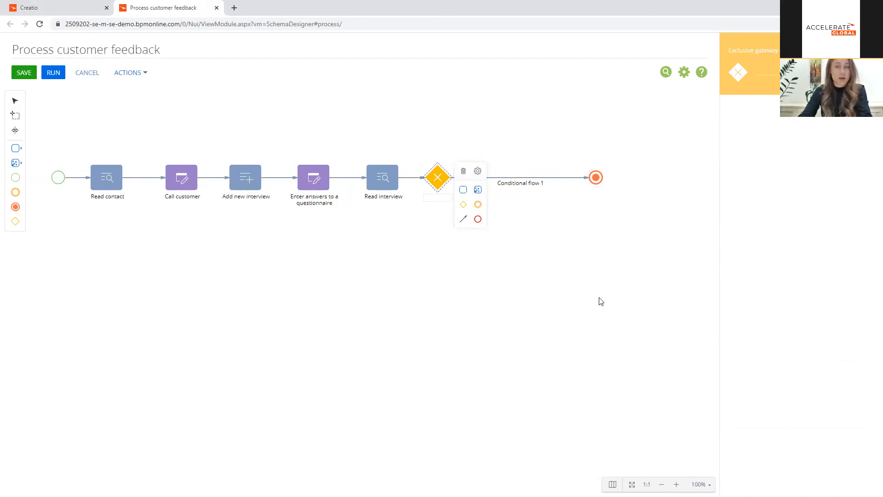
left_click(533, 179)
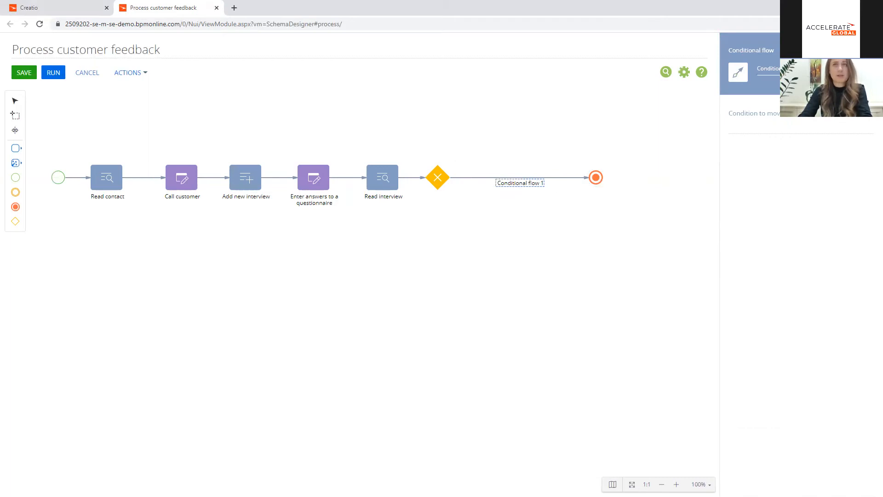
left_click_drag(807, 69, 750, 72)
type("Positive")
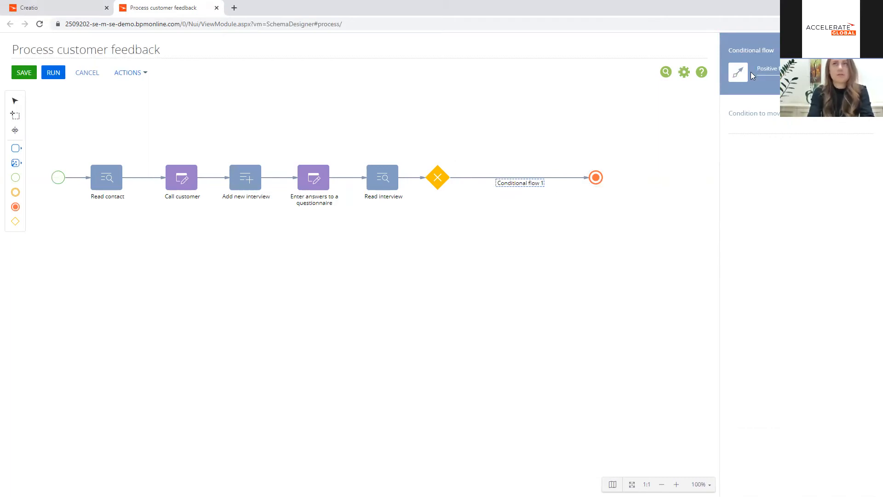
type(" feedback")
Step: Start the flow's condition formula with the Satisfaction level from "Read interview" equal to the lookup value Excellent, followed by the || operator
left_click(863, 124)
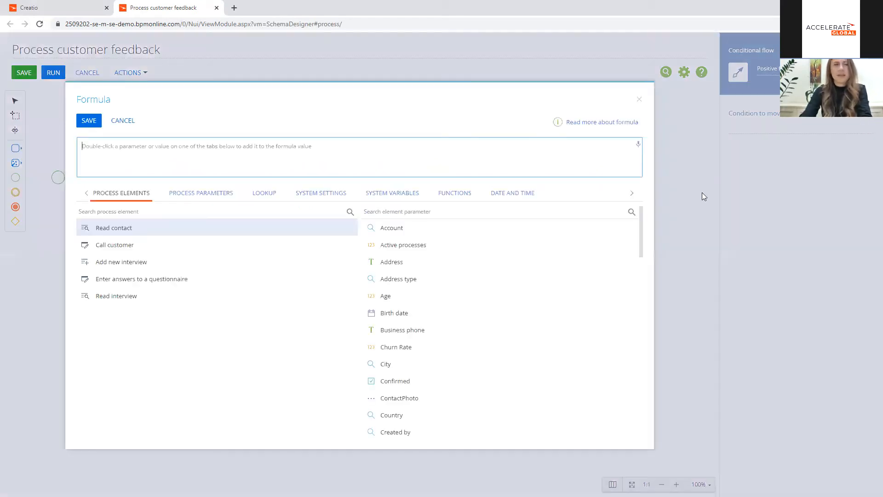
left_click(141, 296)
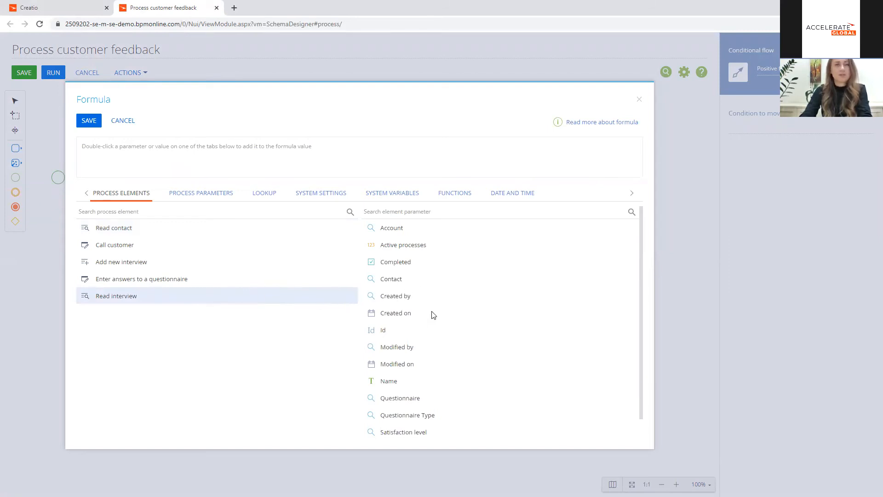
scroll(432, 313, "down", 1)
double_click(419, 416)
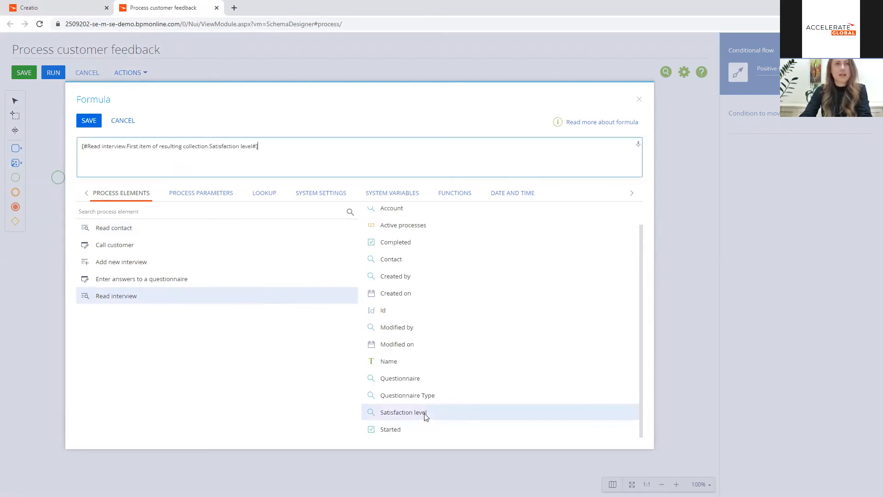
type("==")
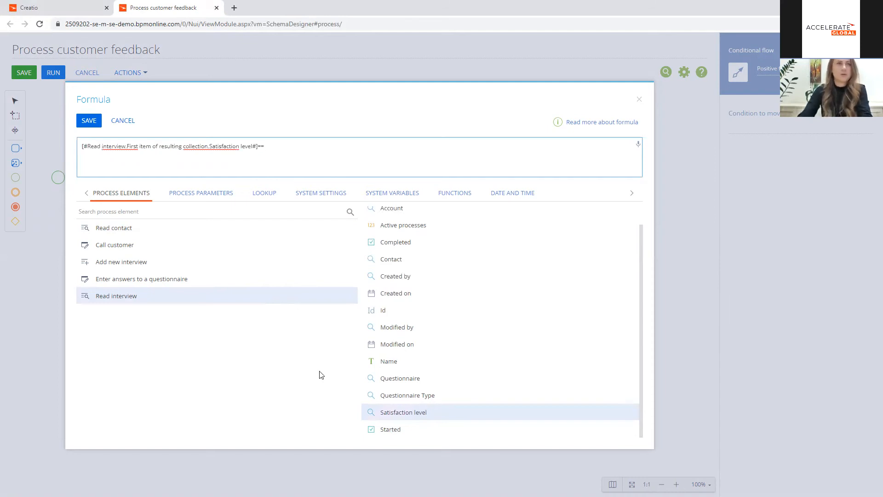
left_click(265, 192)
left_click(163, 211)
type("sat")
left_click(129, 228)
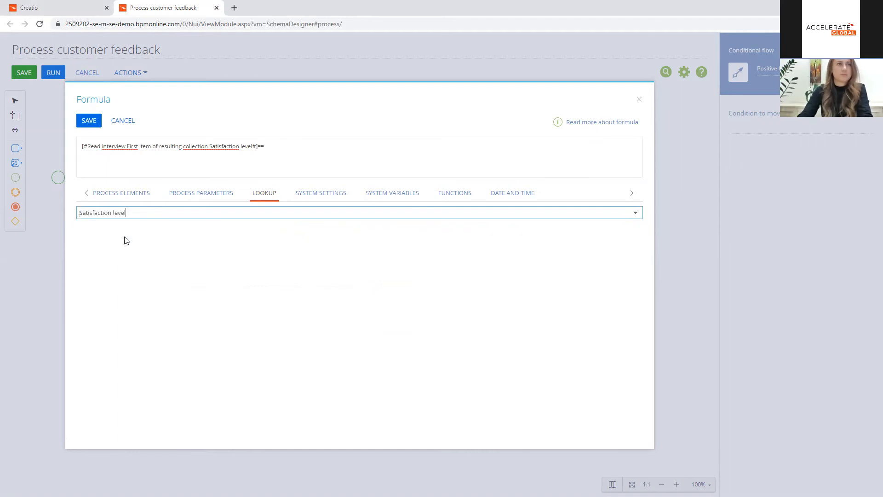
left_click(123, 274)
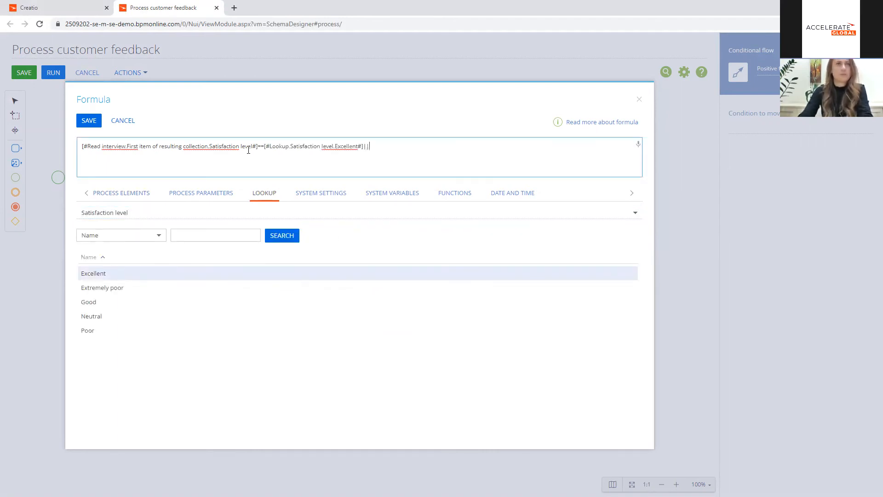
Step: Complete the formula with the same Satisfaction level comparison against the lookup value Good, and save it
left_click_drag(264, 146, 83, 147)
left_click_drag(264, 146, 84, 145)
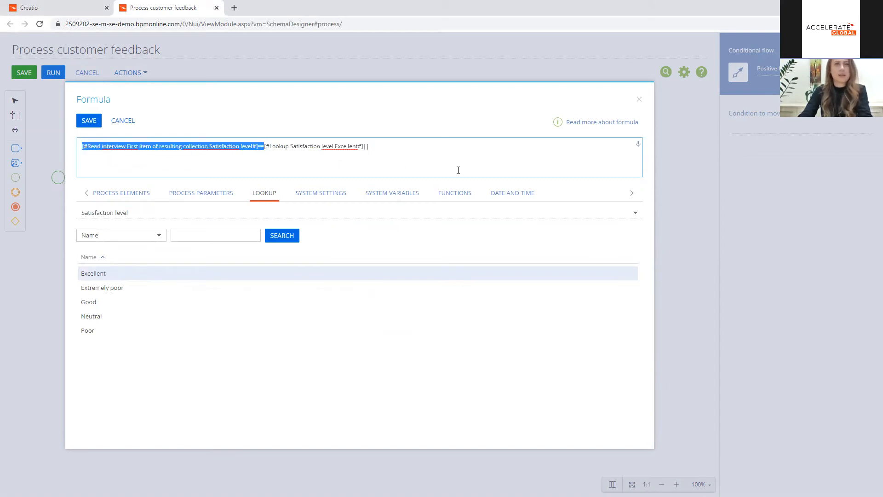
key("ctrl+c")
left_click(422, 147)
key("ctrl+v")
double_click(88, 302)
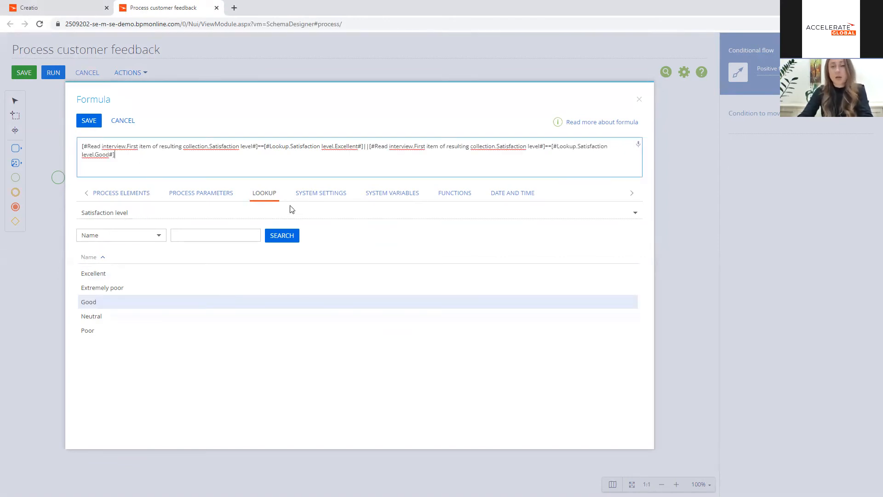
left_click(89, 122)
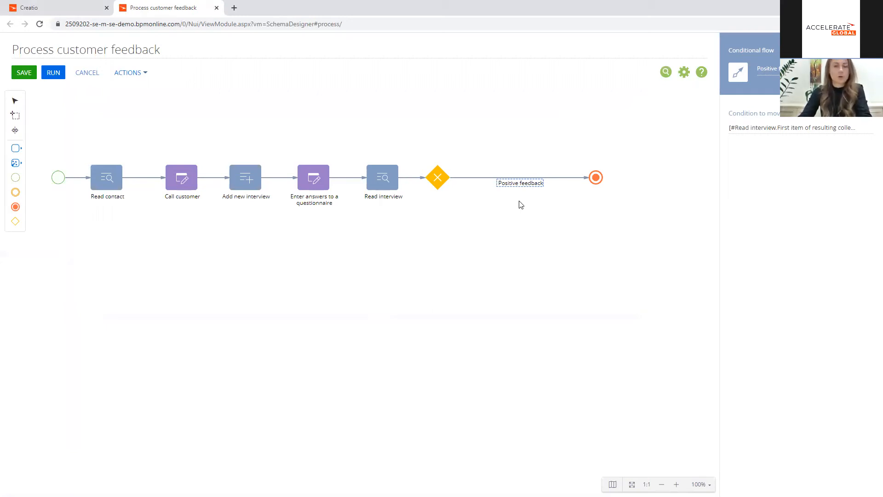
Step: Place an Add data element below the "Positive feedback" flow and connect the exclusive gateway to it
left_click(16, 164)
left_click_drag(45, 170, 519, 244)
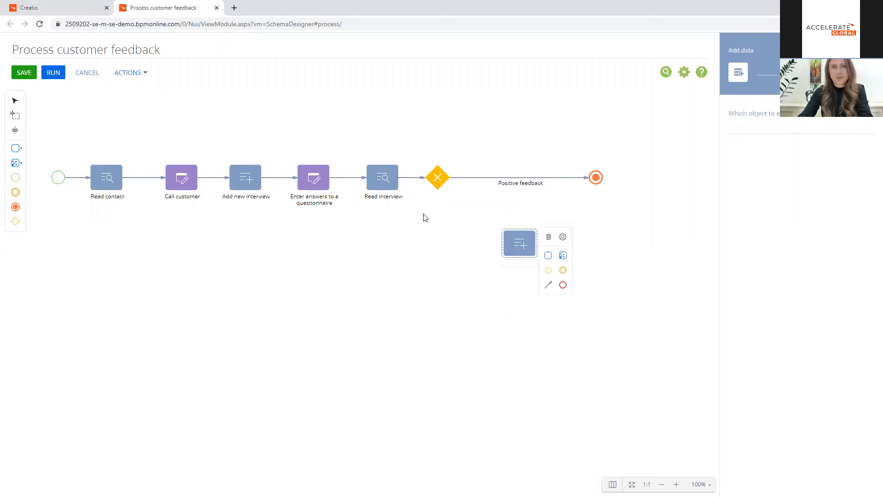
left_click(437, 185)
left_click_drag(462, 219, 509, 248)
Step: Change the flow from the gateway to the Add data element into a default flow and clear its label
left_click_drag(478, 202, 438, 202)
left_click(528, 197)
left_click(566, 195)
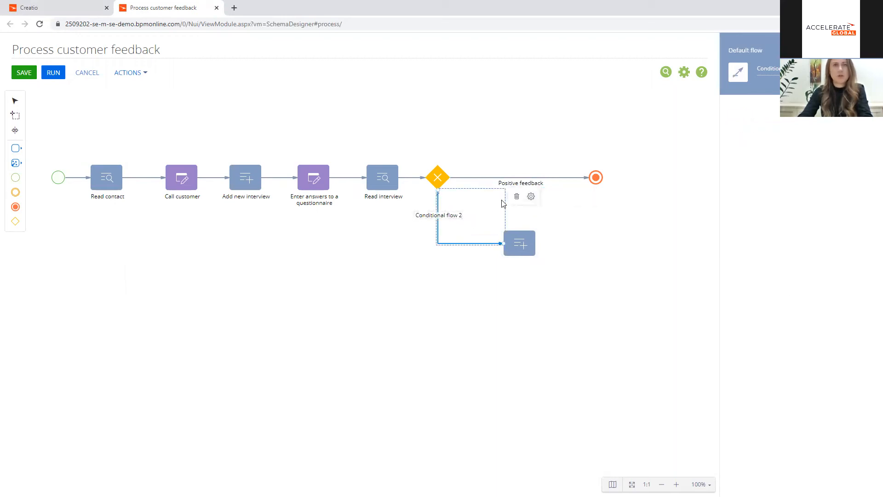
left_click(510, 184)
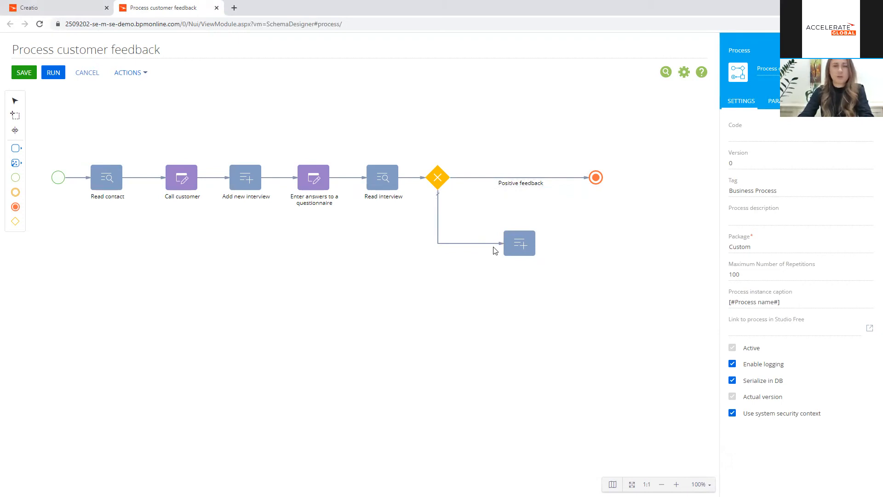
Step: Name the Add data element "Add new case" and set the object to add data to as Case
left_click(520, 249)
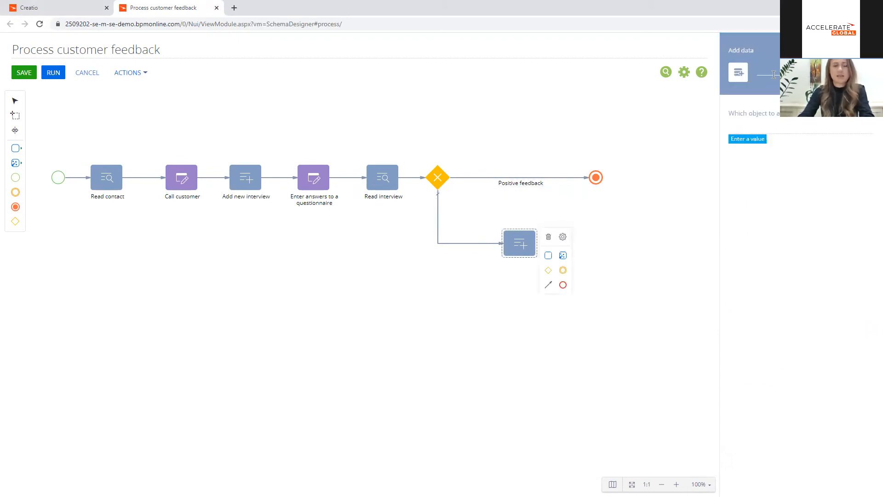
type("Add new case")
left_click(767, 124)
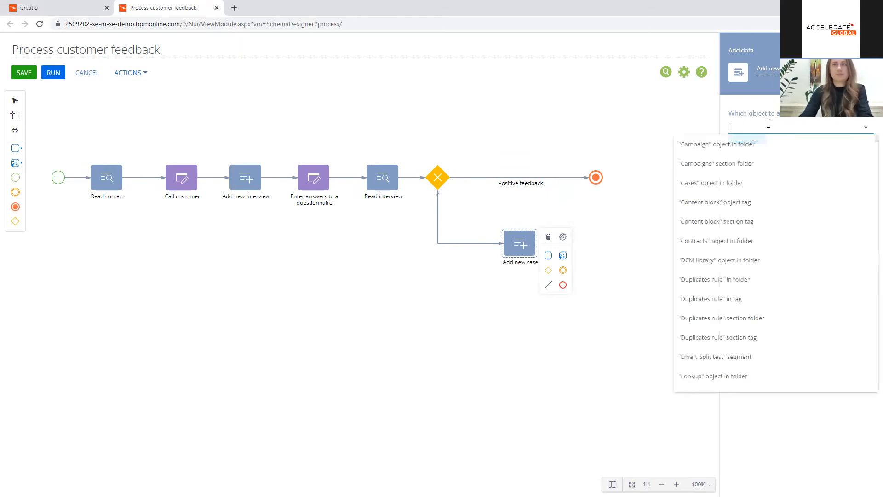
type("Case")
left_click(732, 144)
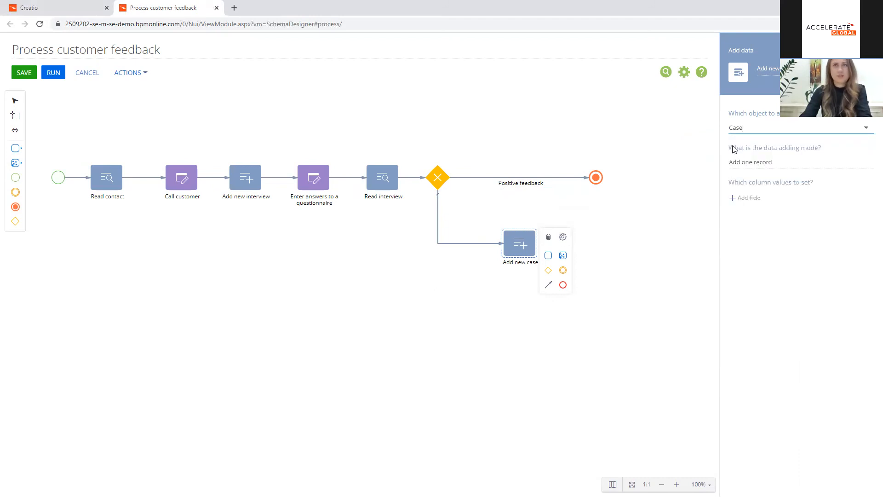
Step: Add the Account, Contact, Satisfaction level and Subject columns to the values set for the new case
left_click(749, 198)
left_click(272, 233)
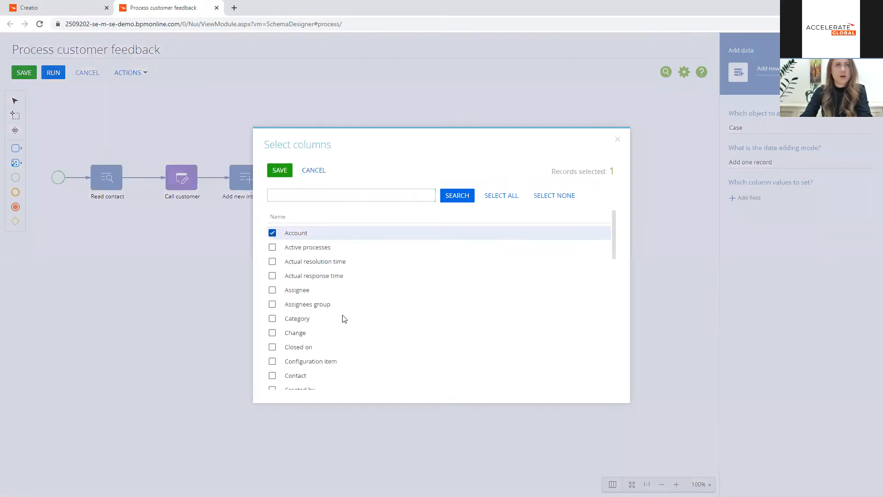
left_click(272, 375)
scroll(399, 307, "down", 2)
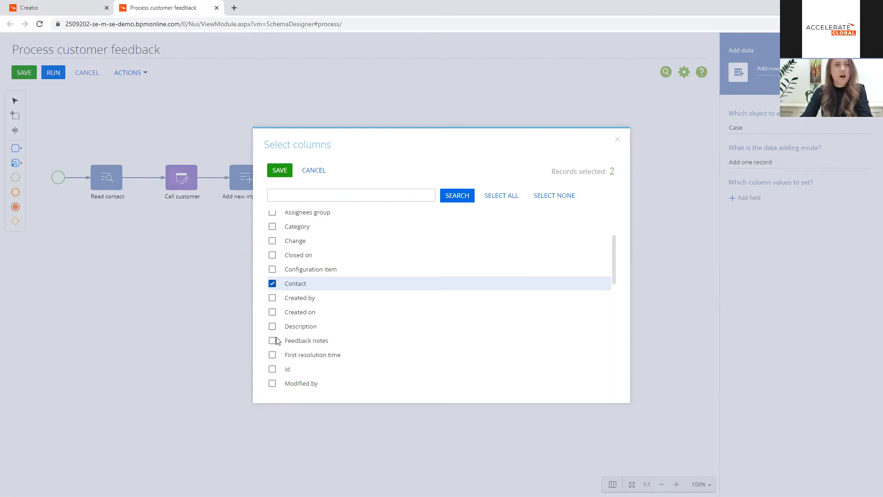
scroll(277, 340, "down", 2)
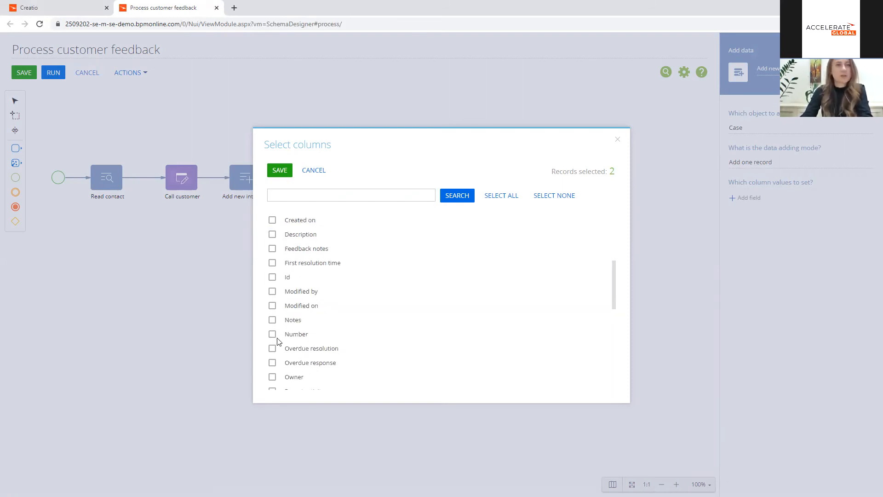
scroll(279, 350, "down", 2)
scroll(283, 356, "down", 1)
scroll(281, 355, "down", 3)
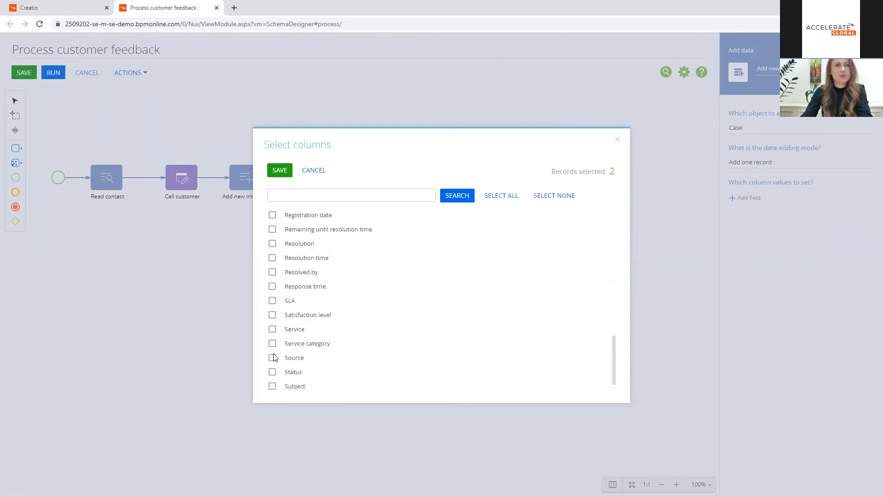
left_click(272, 315)
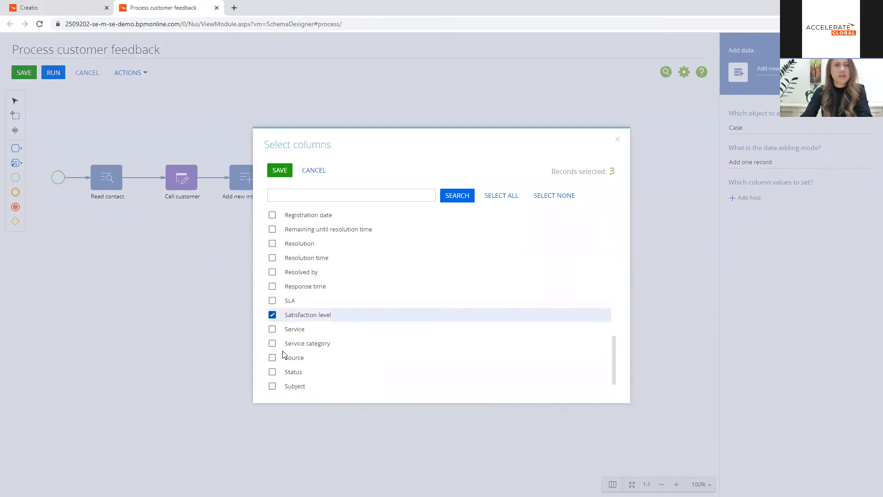
scroll(283, 355, "down", 1)
left_click(273, 368)
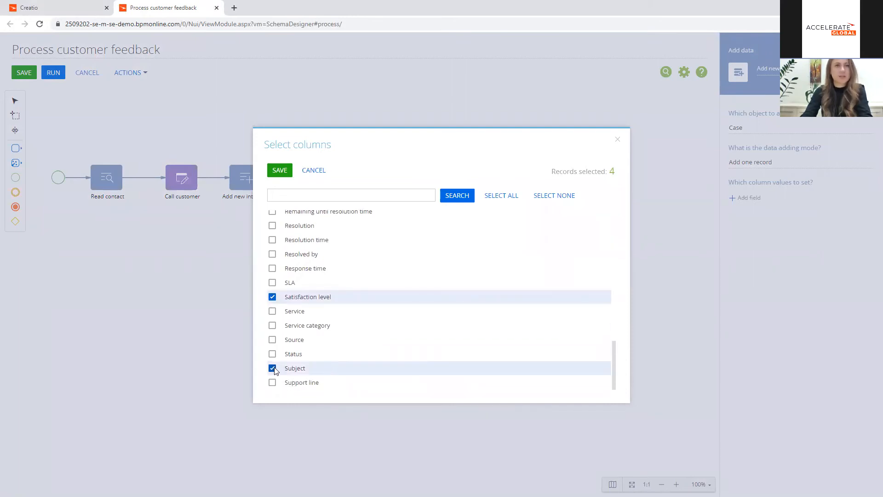
left_click(280, 171)
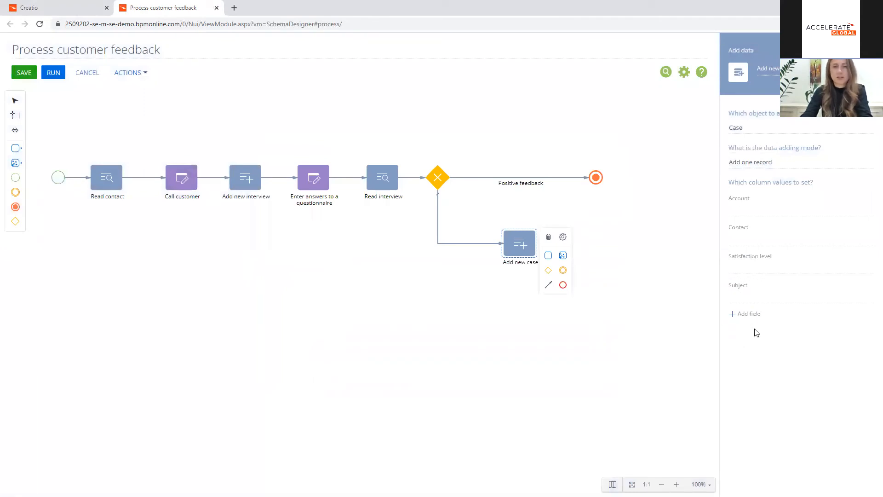
Step: Set the case's Account column to the account from the "Read contact" element
left_click(863, 212)
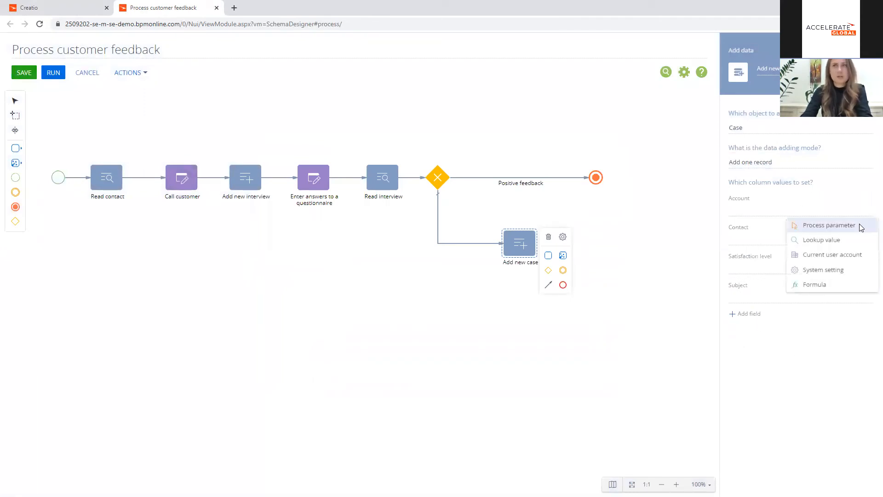
left_click(859, 224)
double_click(419, 180)
Step: Set the new case's Contact column to the "Selected record Id" process parameter
left_click(864, 239)
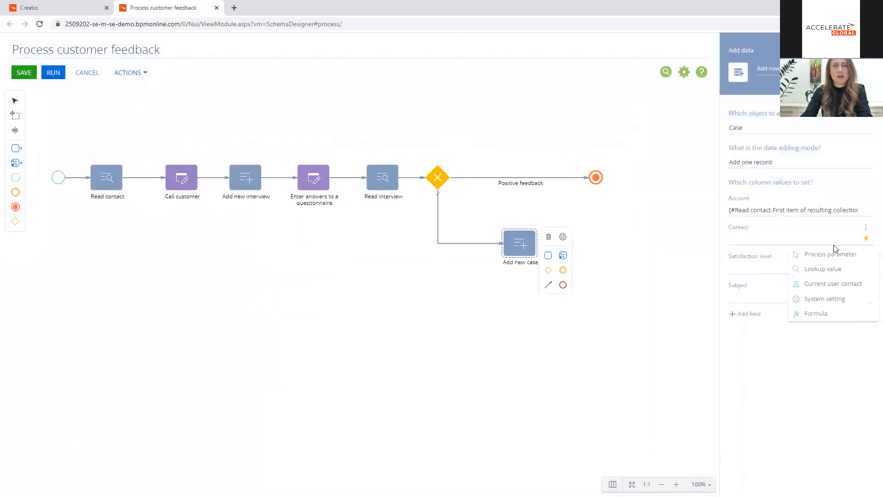
left_click(833, 253)
left_click(208, 148)
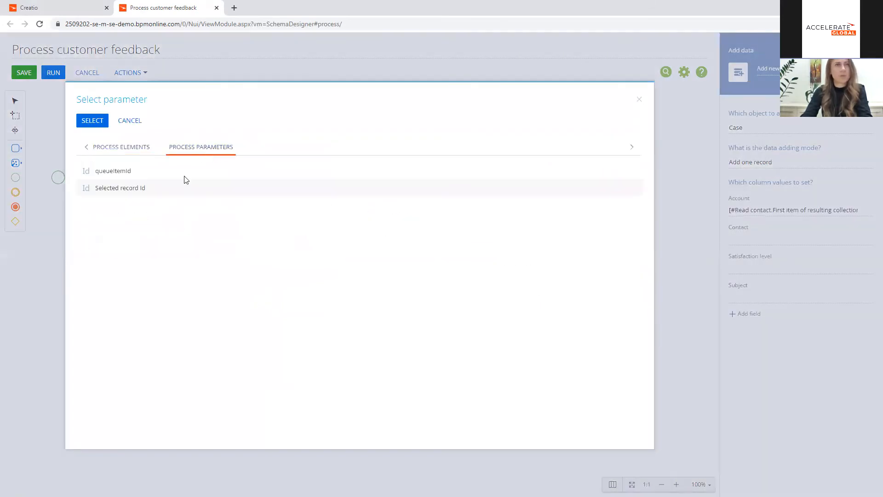
double_click(125, 189)
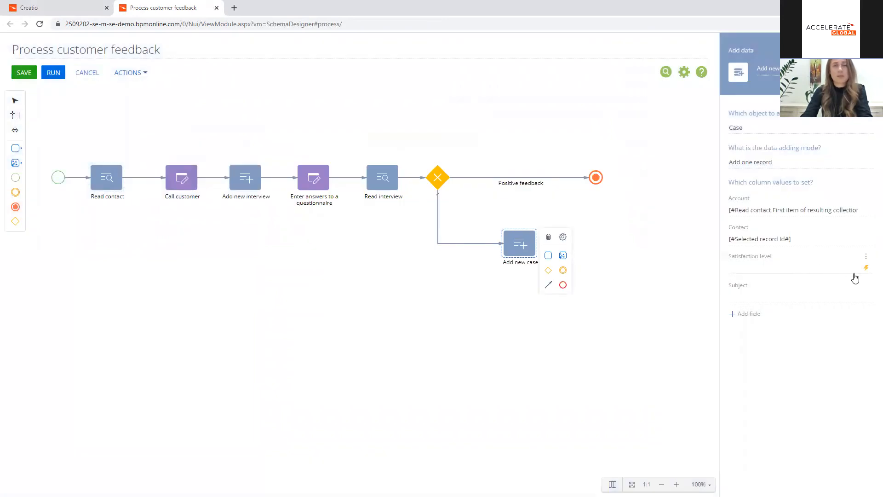
Step: Set the new case's Satisfaction level column to the satisfaction level from the "Read interview" element
left_click(865, 268)
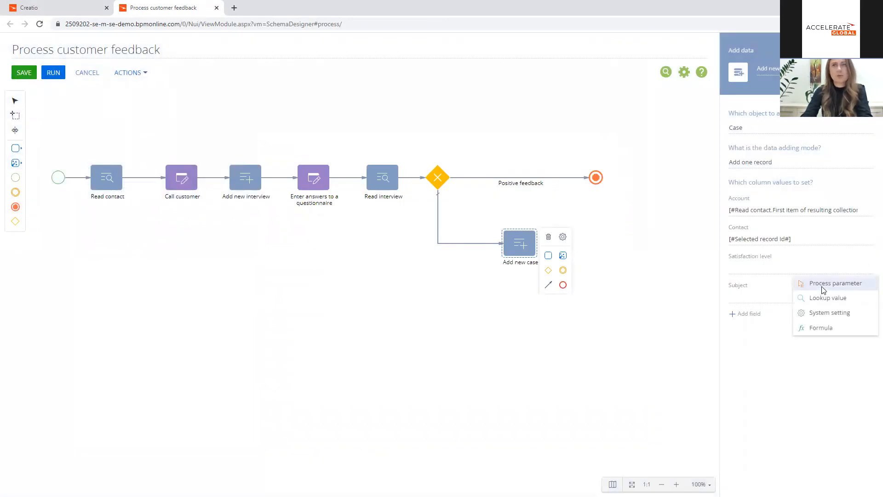
left_click(831, 282)
left_click(115, 146)
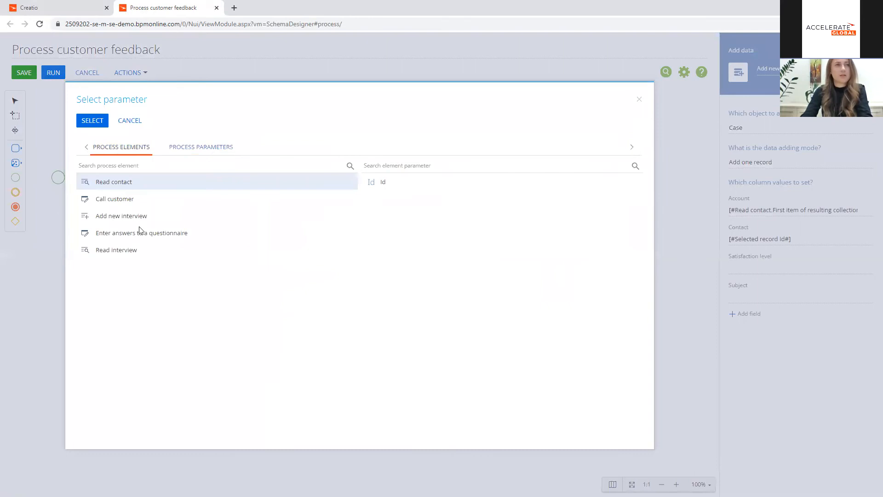
left_click(142, 249)
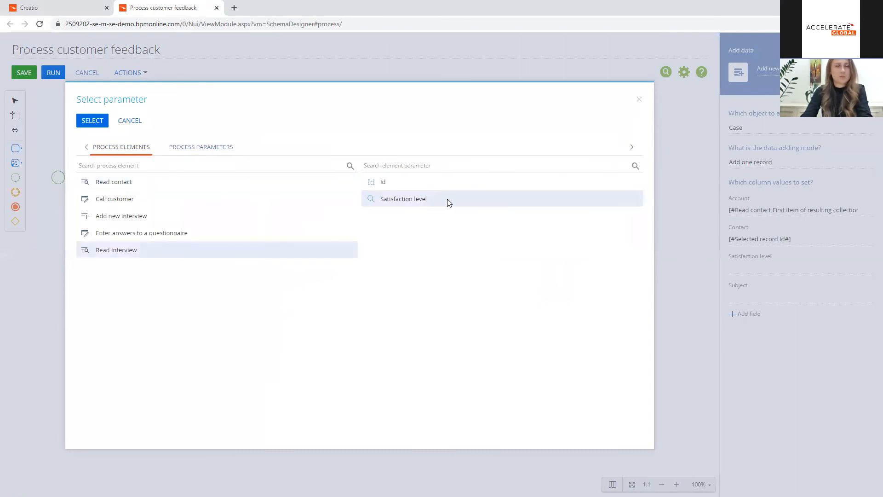
double_click(416, 199)
Step: Enter "Customer not happy with our services based on feedback" as the new case's Subject
left_click(824, 298)
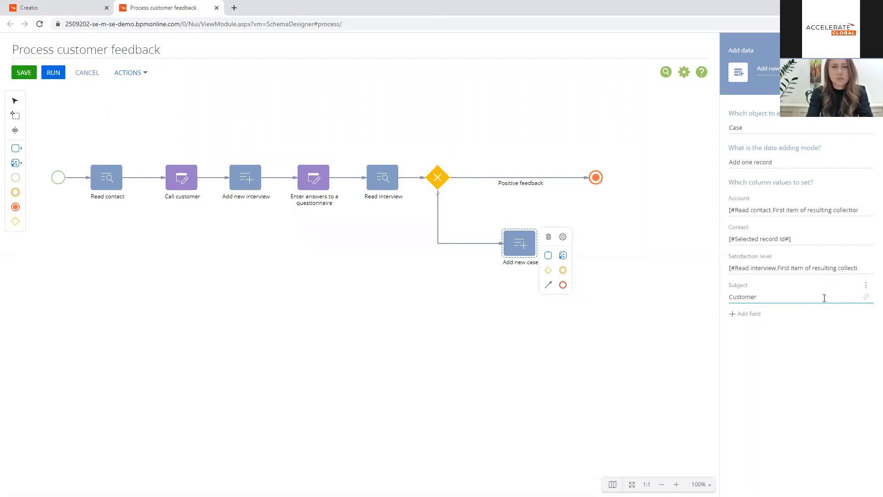
type("not happy with our services based on fee")
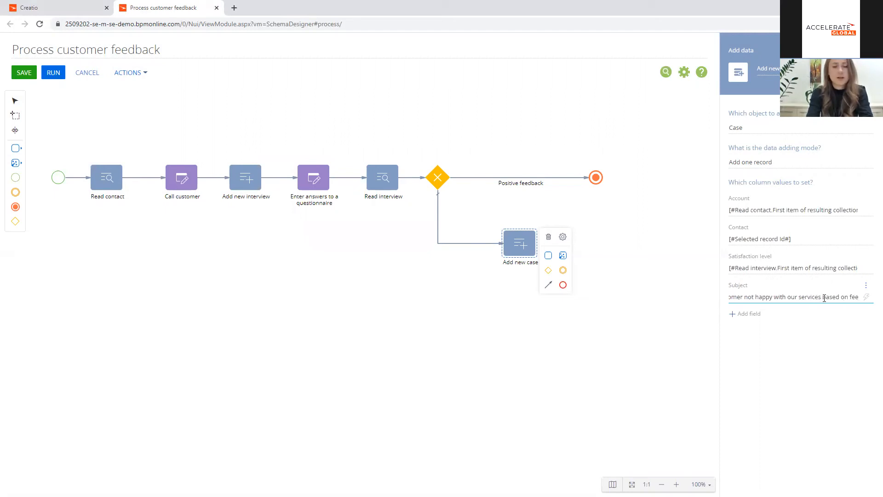
type("dback")
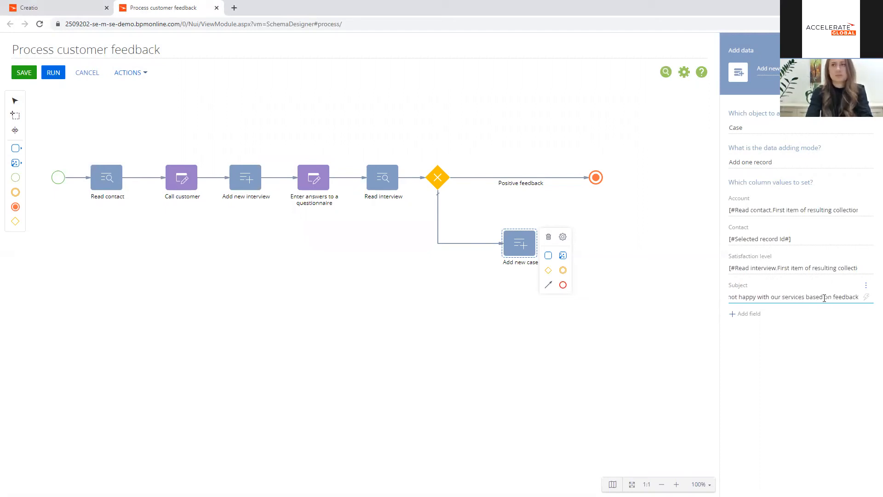
left_click(605, 327)
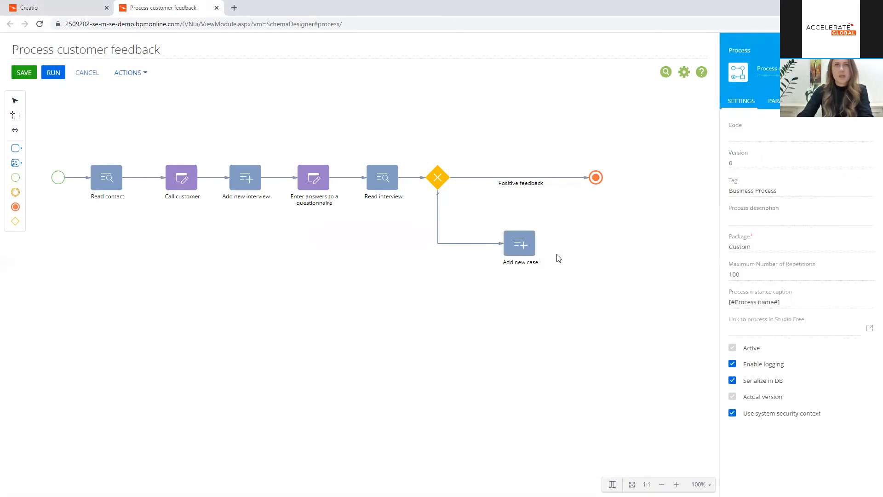
Step: Connect the "Add new case" element to the end event with a sequence flow and save the process
left_click_drag(550, 272, 569, 243)
double_click(568, 208)
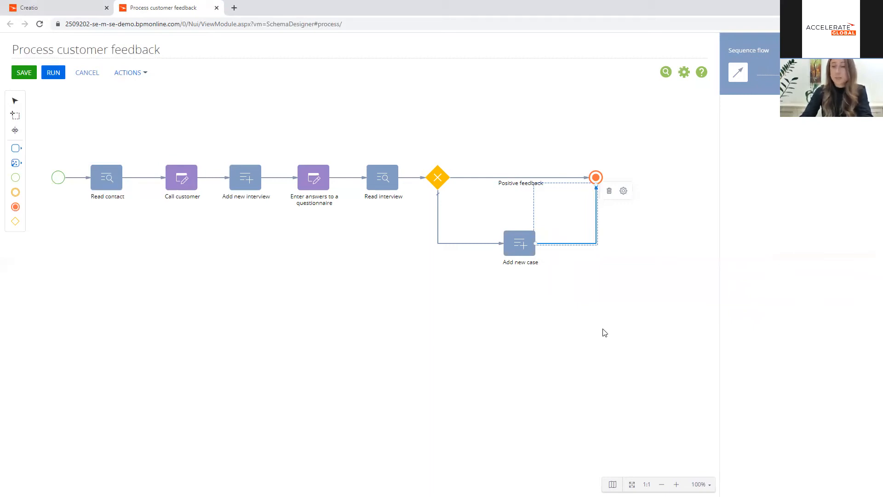
left_click(27, 73)
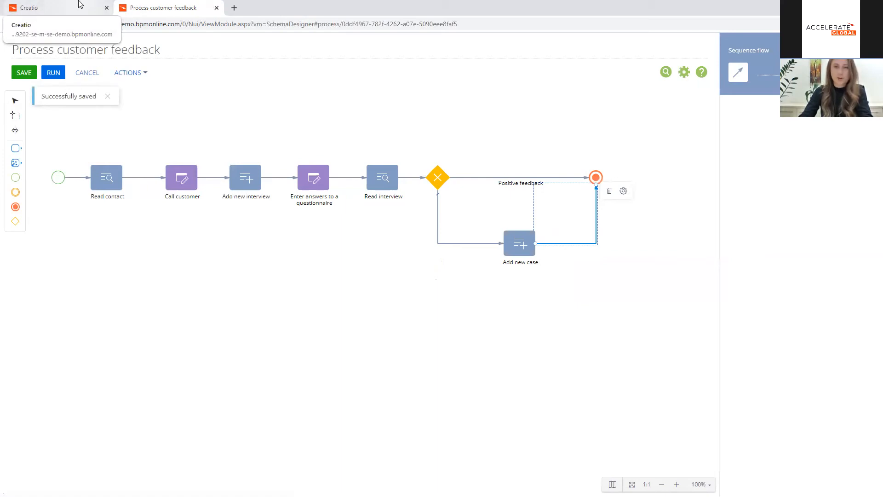
Step: Create a new queue in the Queues section named "Gather customer feedback" with queue type Contact
left_click(79, 5)
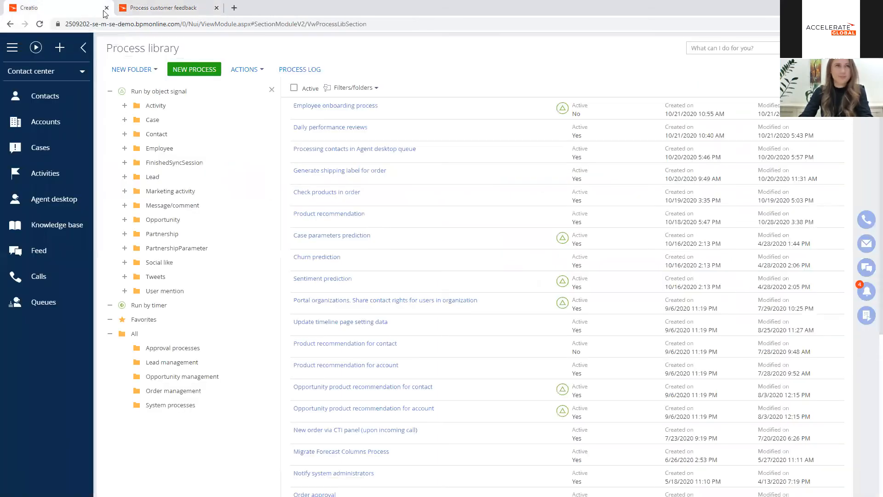
left_click(68, 308)
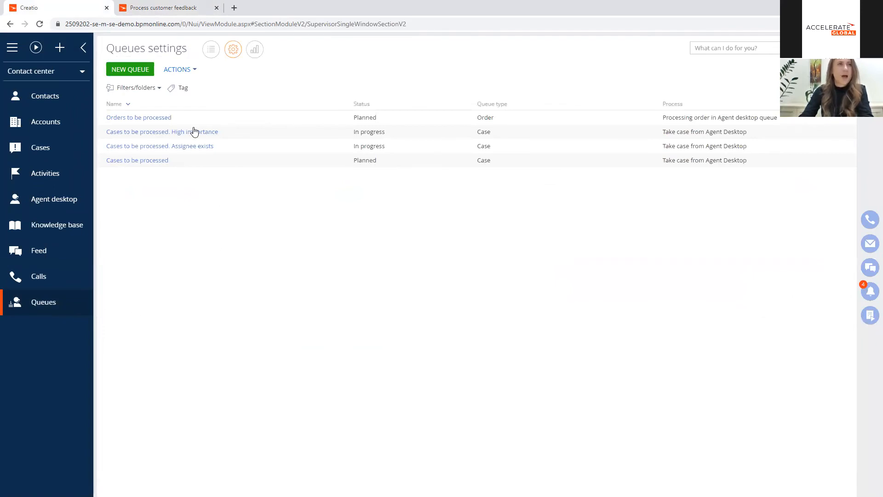
left_click(143, 73)
left_click(203, 102)
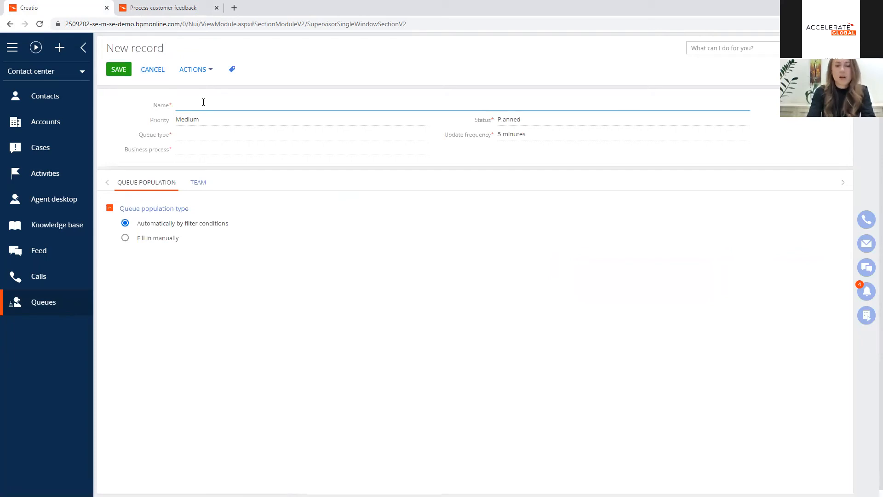
type("Gather customer feedback")
left_click(193, 134)
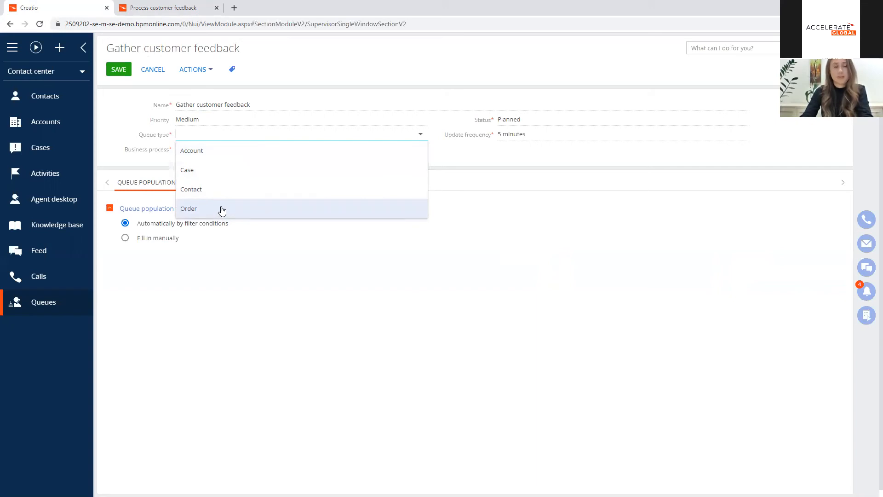
left_click(221, 189)
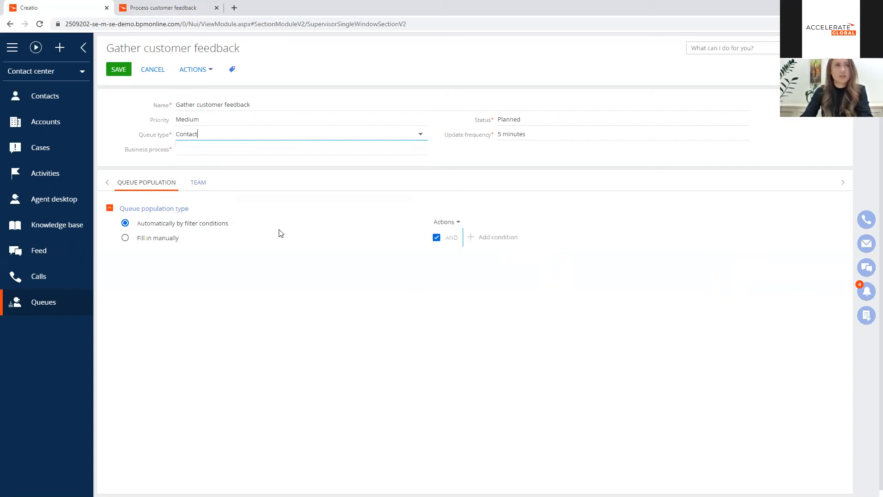
Step: Try to assign the "Process customer feedback" business process to the queue and add an agent to its team
left_click(197, 149)
type("pro")
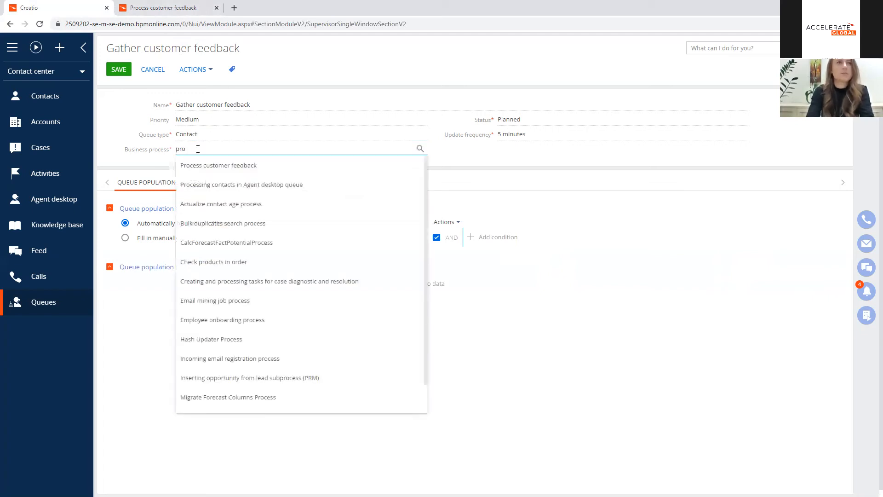
left_click(196, 165)
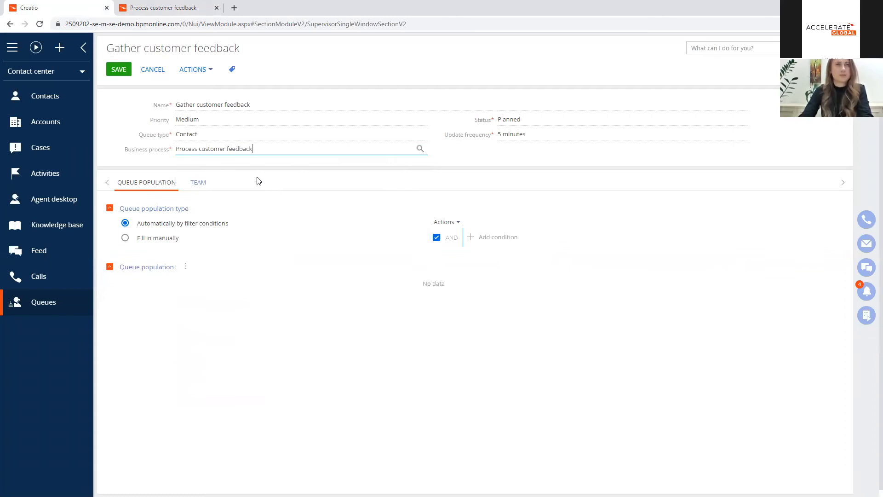
left_click(198, 183)
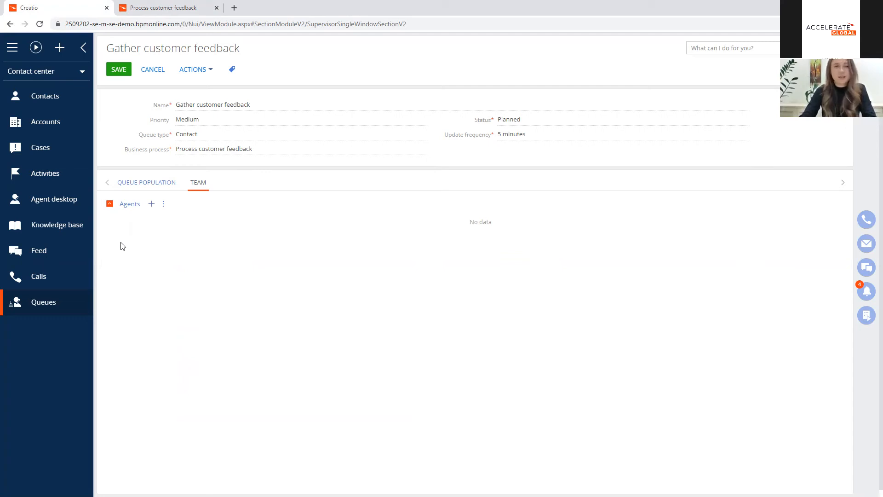
left_click(151, 204)
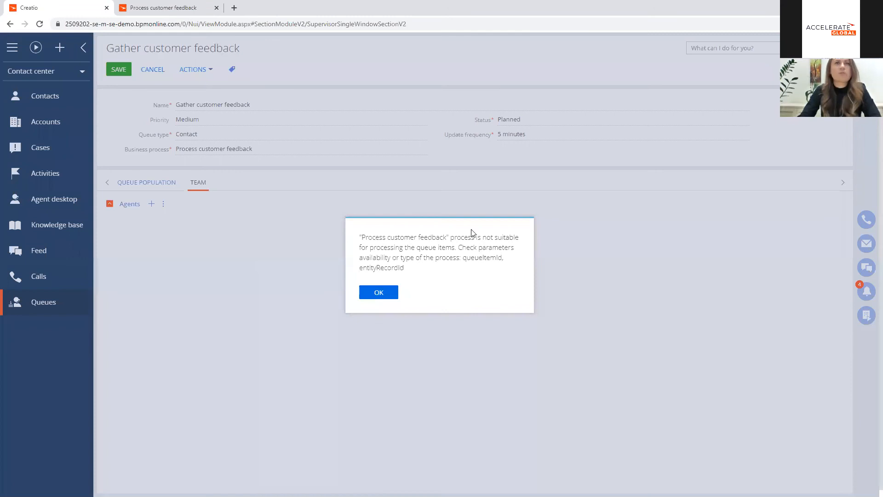
left_click(378, 293)
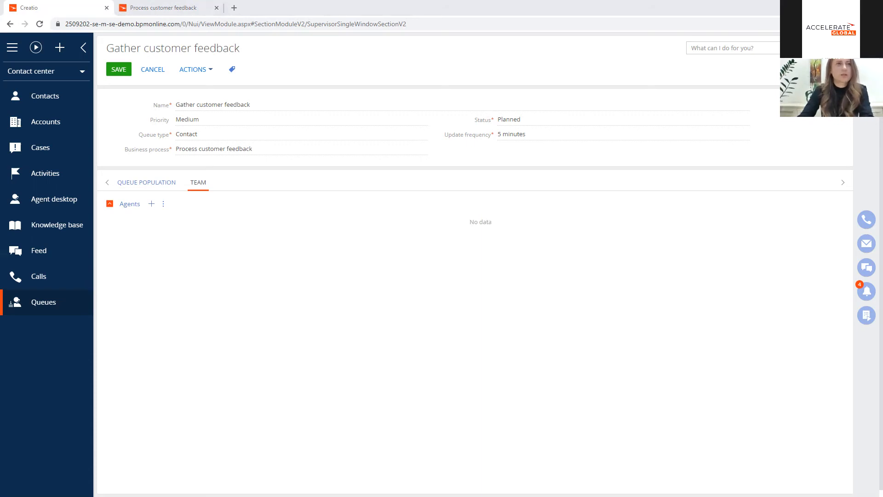
Step: Set the queue's business process to "Processing contacts in Agent desktop queue"
left_click(290, 147)
left_click_drag(255, 148, 160, 151)
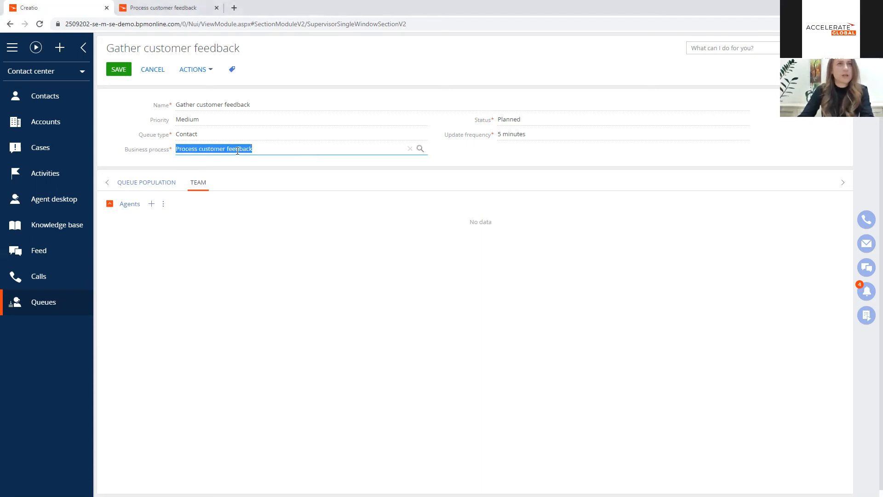
type("Processing contacts in Agent desktop queue")
left_click(323, 168)
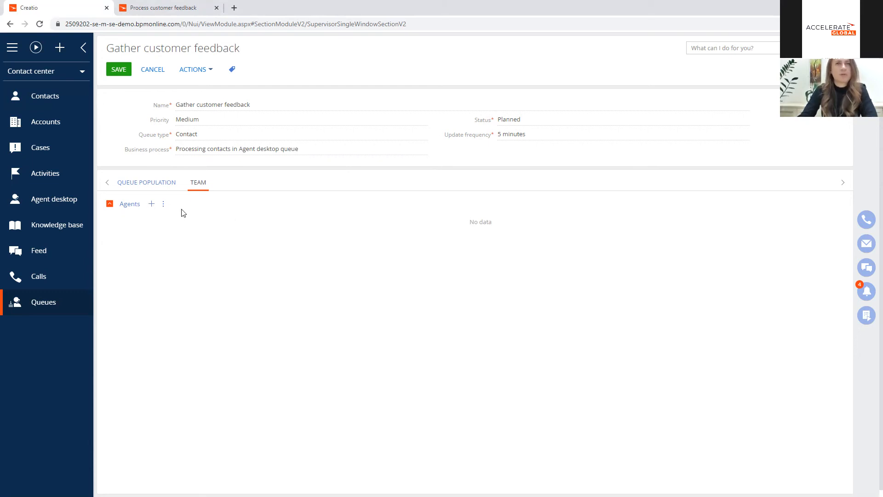
Step: Find the Supervisor contact and add it as an agent to the queue's team
left_click(151, 204)
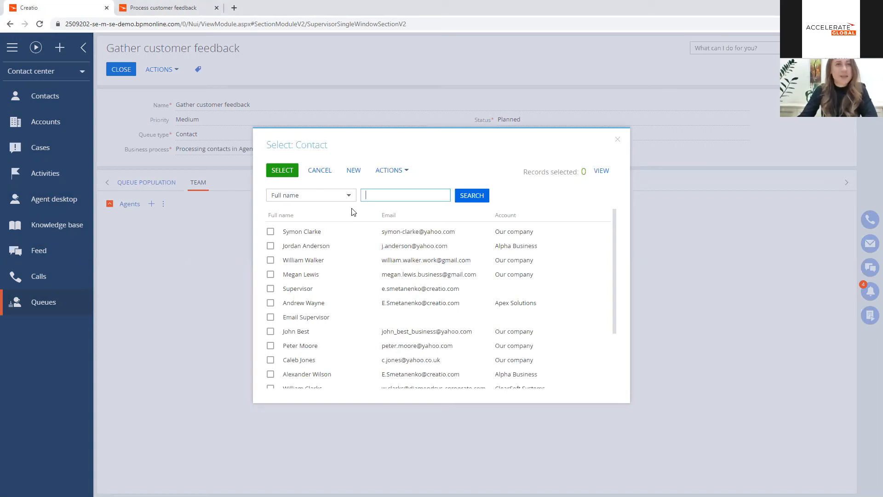
type("Sup")
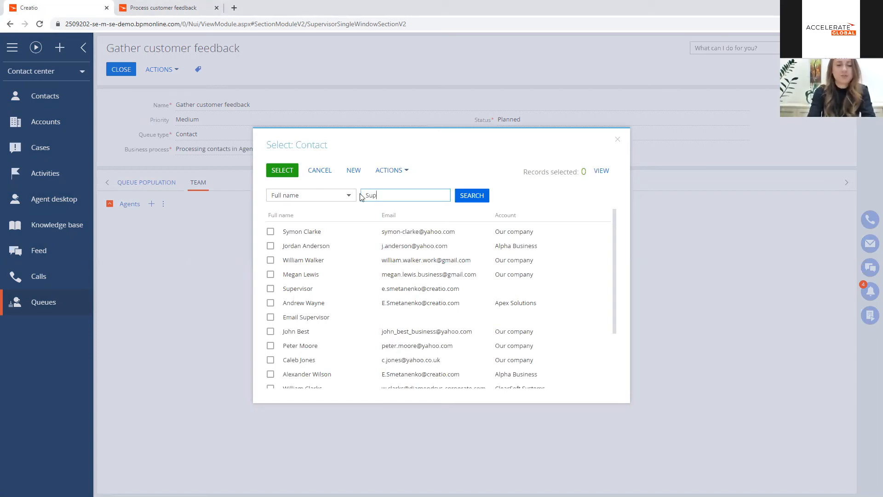
key("Return")
left_click(332, 232)
left_click(286, 171)
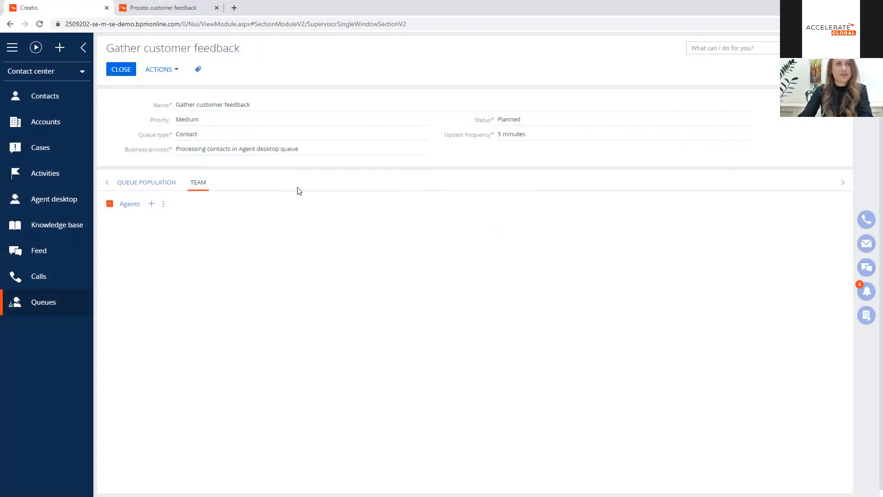
Step: Add a queue population filter condition requiring that an Order (by column Contact) exists
left_click(147, 183)
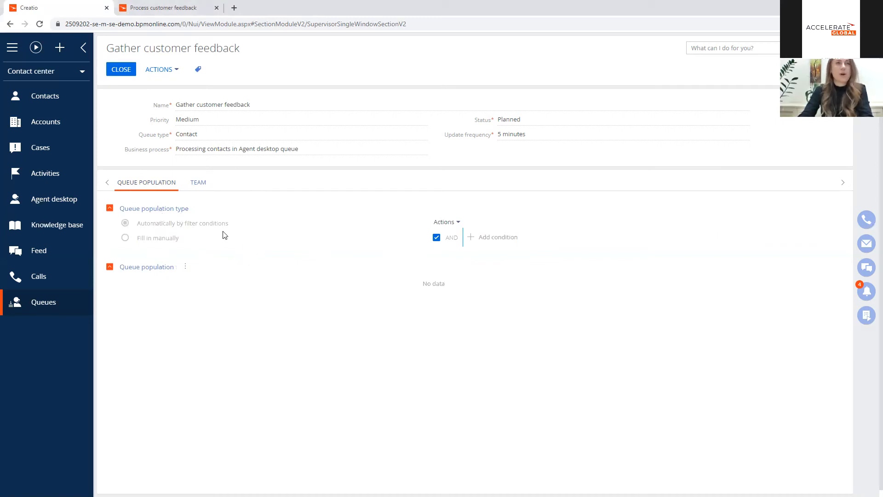
left_click(485, 238)
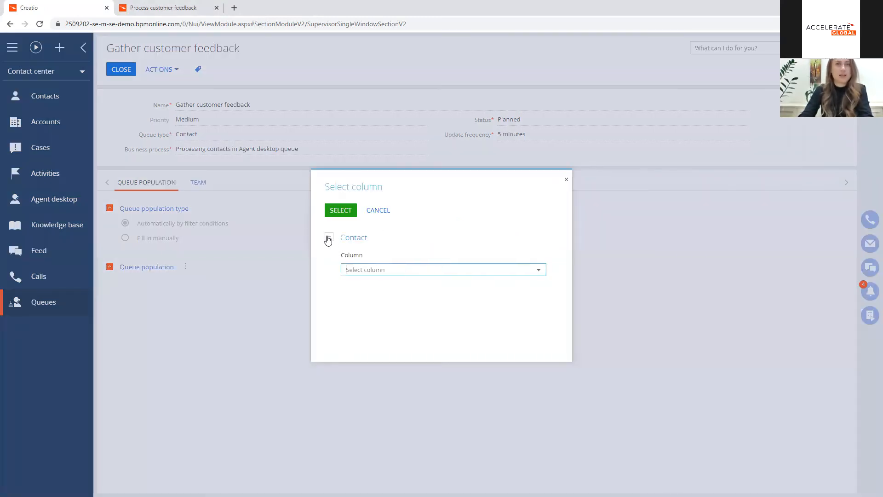
left_click(328, 238)
left_click(353, 256)
type("or")
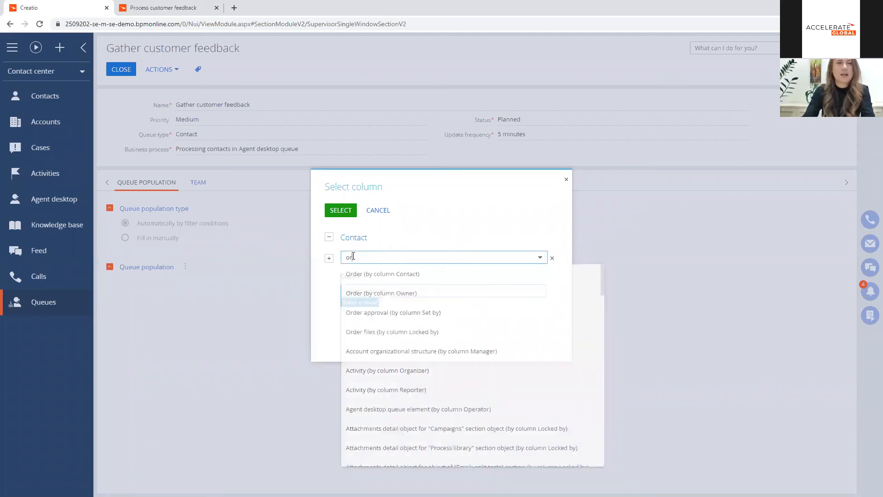
left_click(361, 275)
left_click(353, 290)
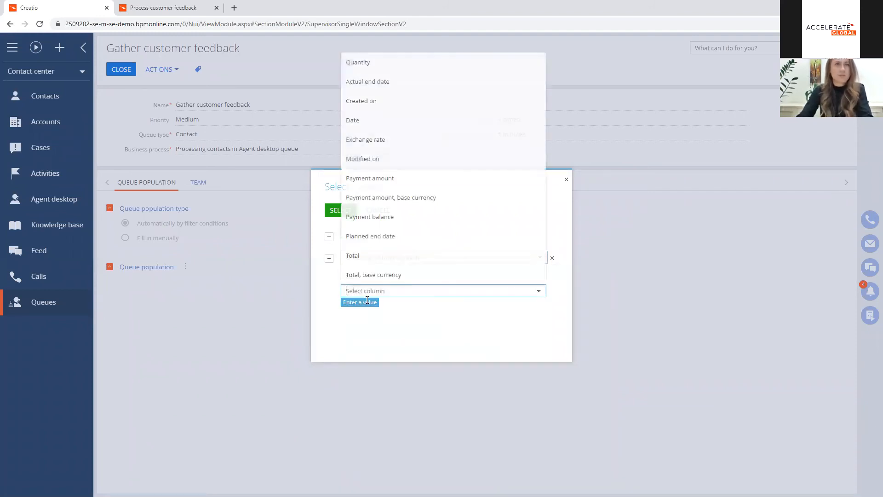
left_click(375, 64)
left_click(339, 210)
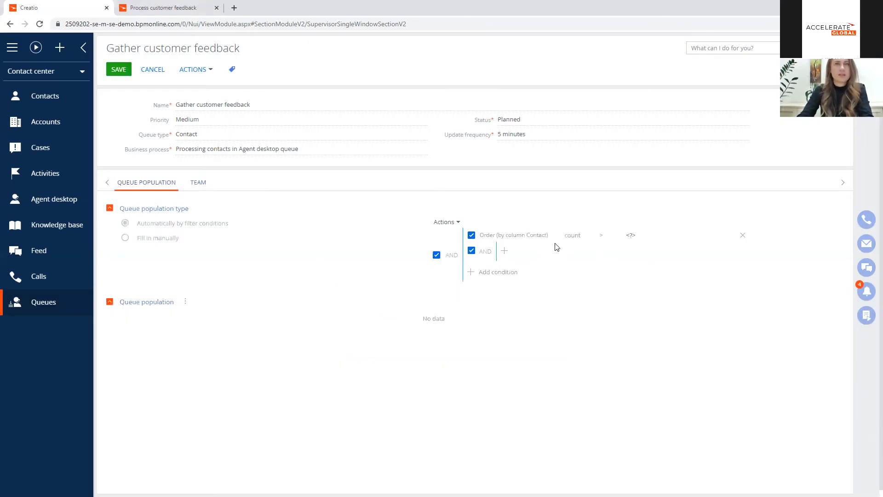
left_click(584, 238)
left_click(577, 249)
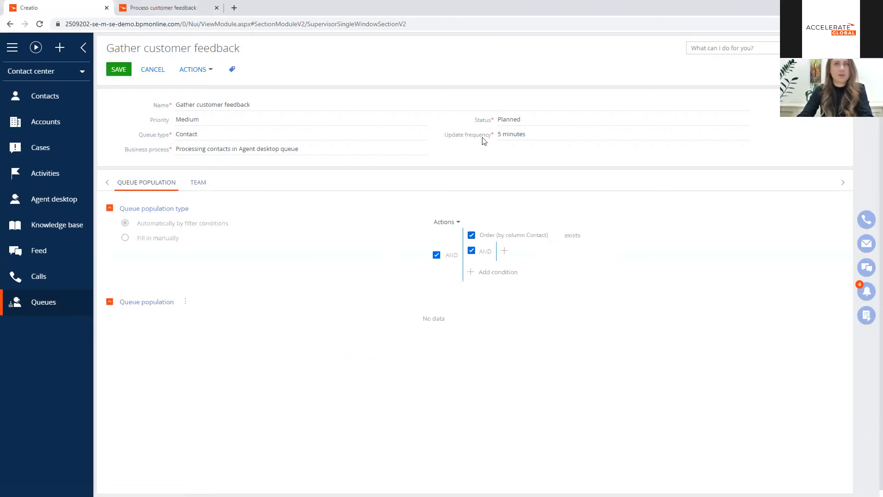
Step: Set the queue's status to In progress and save the queue
left_click(540, 120)
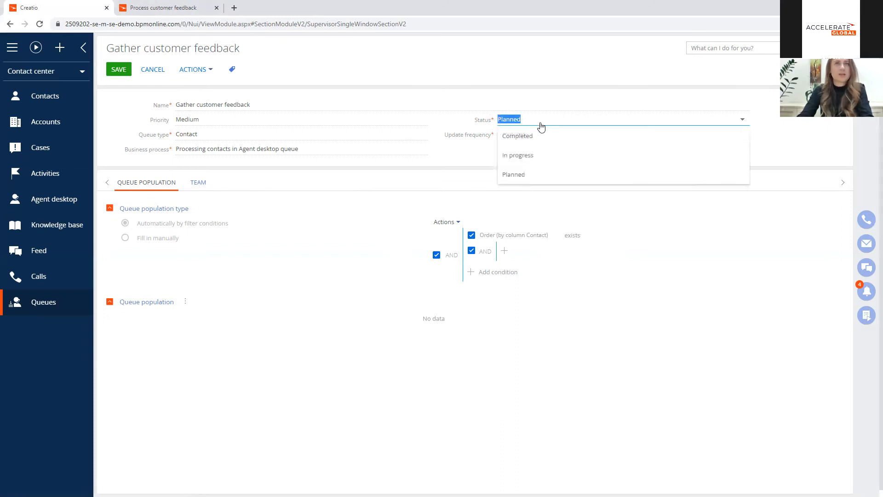
left_click(532, 155)
left_click(119, 70)
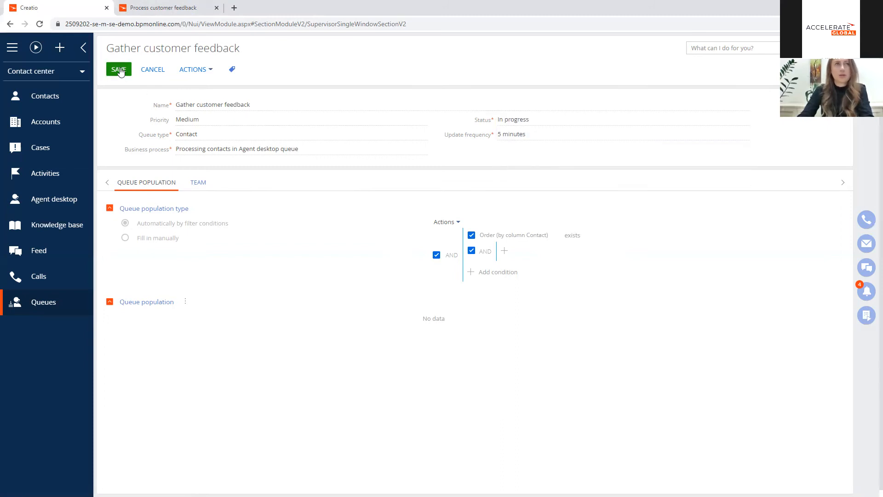
Step: Run the Fill queues action from the queues settings to populate the active queues
left_click(186, 71)
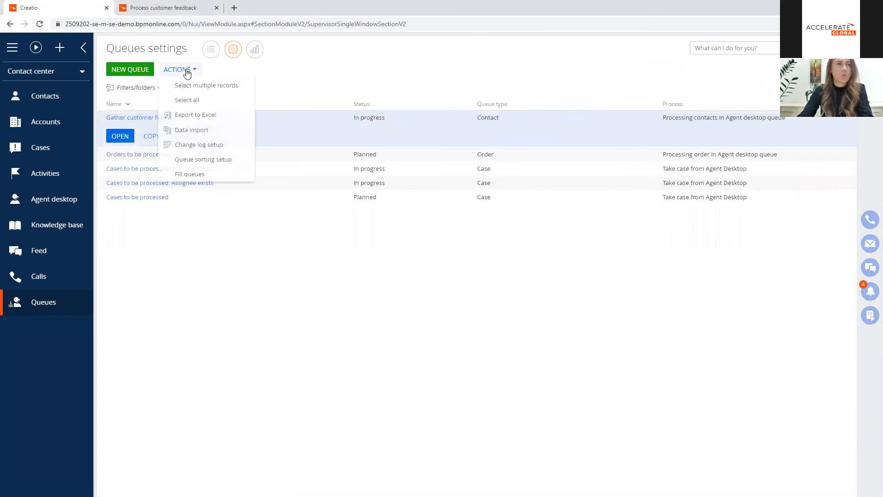
left_click(204, 174)
left_click(389, 278)
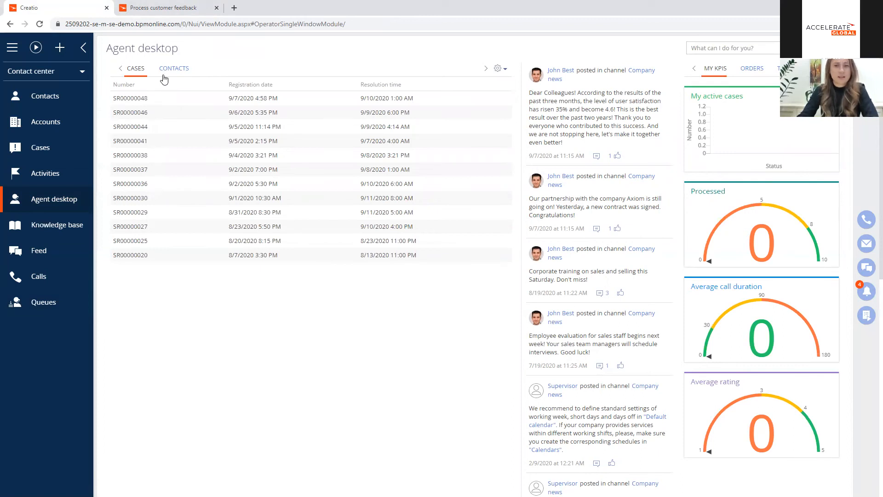
Step: Take the first contact from the agent desktop's contact queue, review the contact record and save it to proceed to the questionnaire
left_click(171, 72)
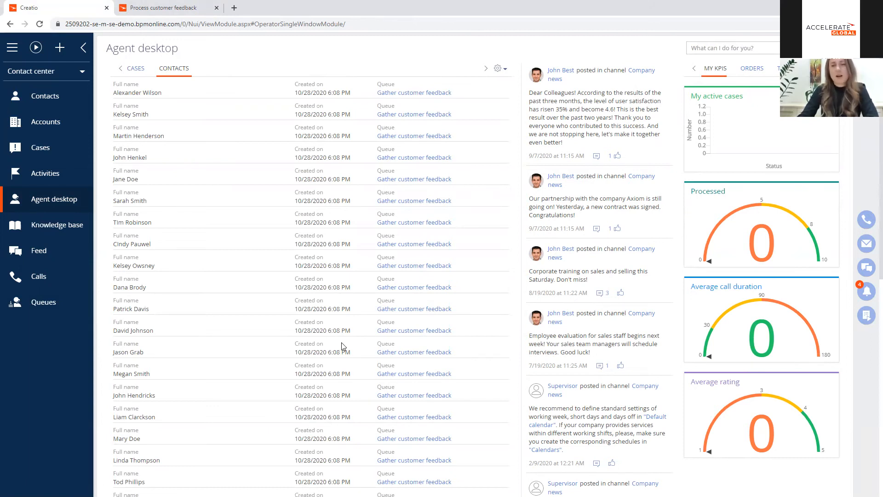
left_click(201, 87)
left_click(138, 110)
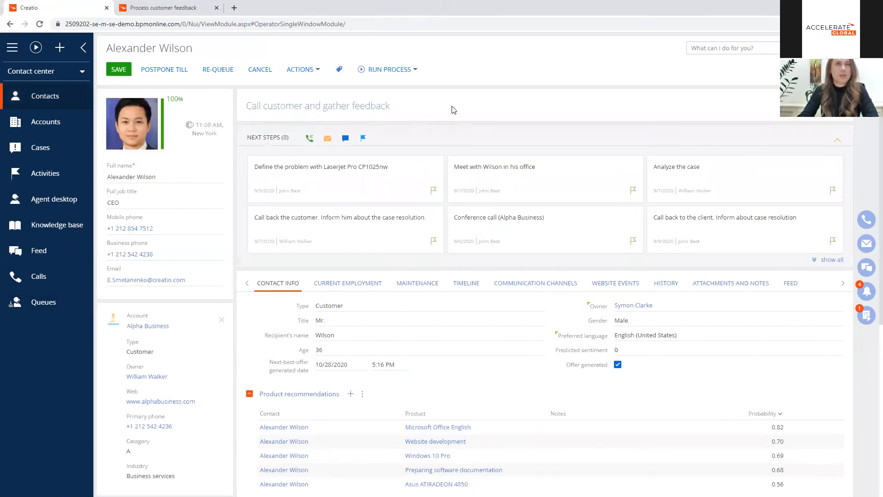
scroll(497, 230, "down", 6)
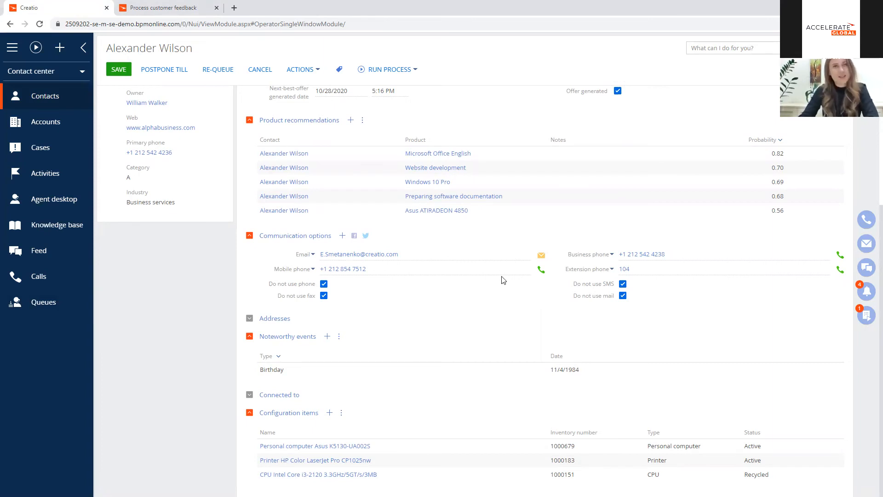
scroll(305, 171, "up", 6)
left_click(118, 70)
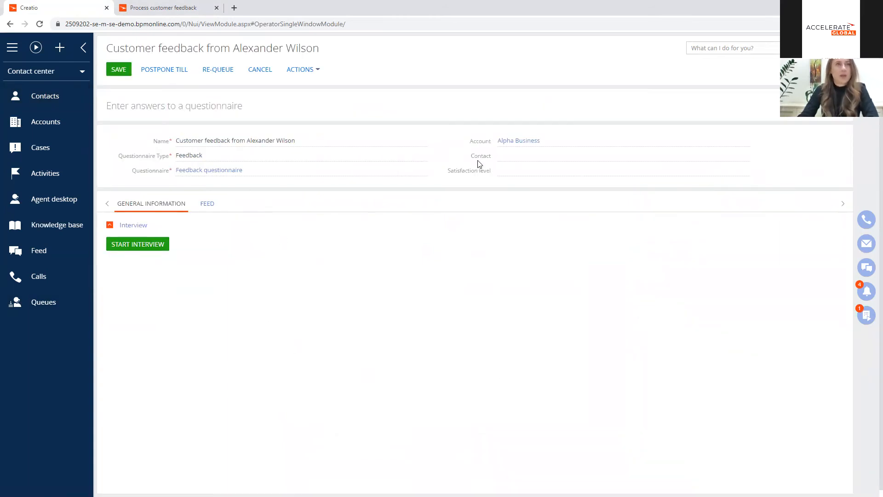
Step: Look up the interviewed customer by first name and set them as the contact of the customer feedback record
left_click(741, 155)
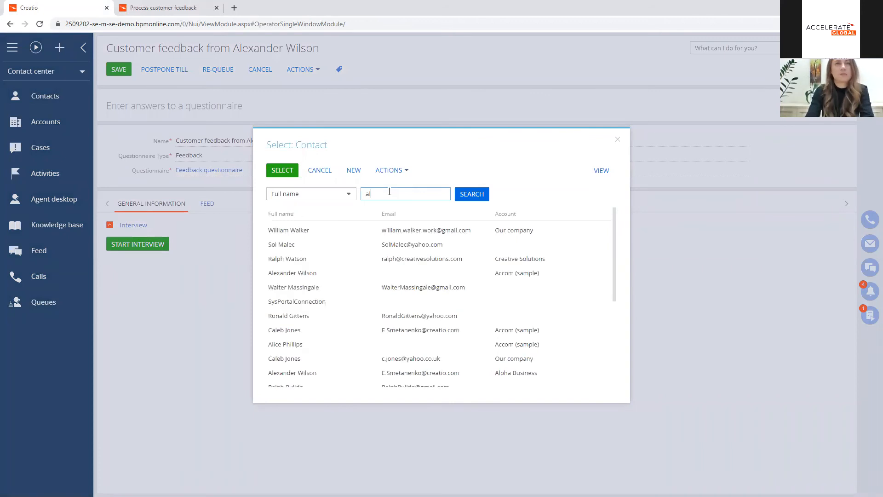
type("alexan")
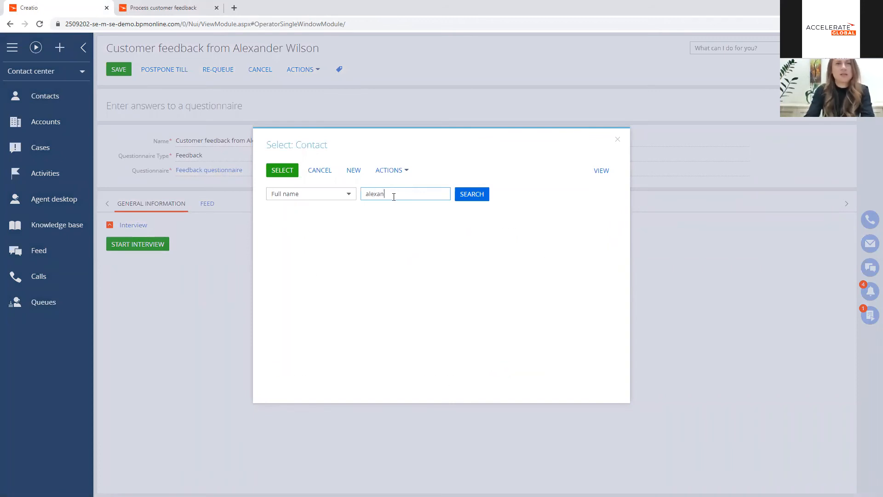
double_click(333, 244)
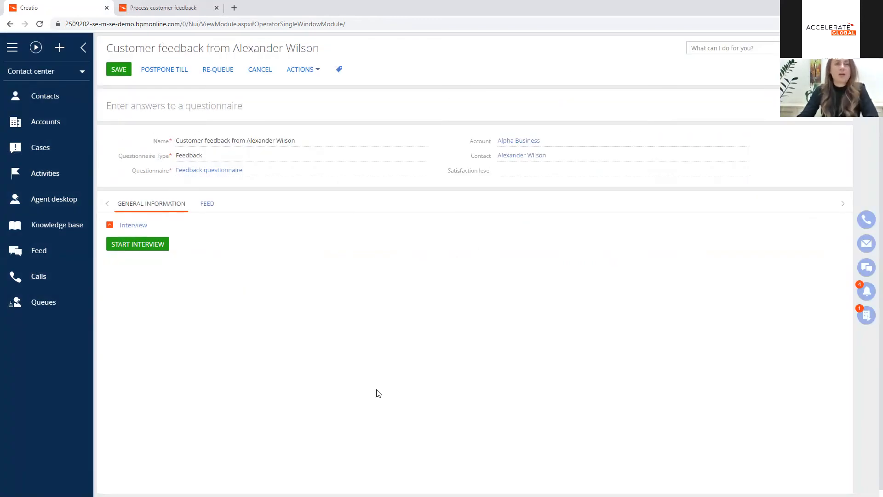
Step: Start the interview and answer No for satisfaction with services, No for recommending products and Maybe for using the services again
left_click(134, 242)
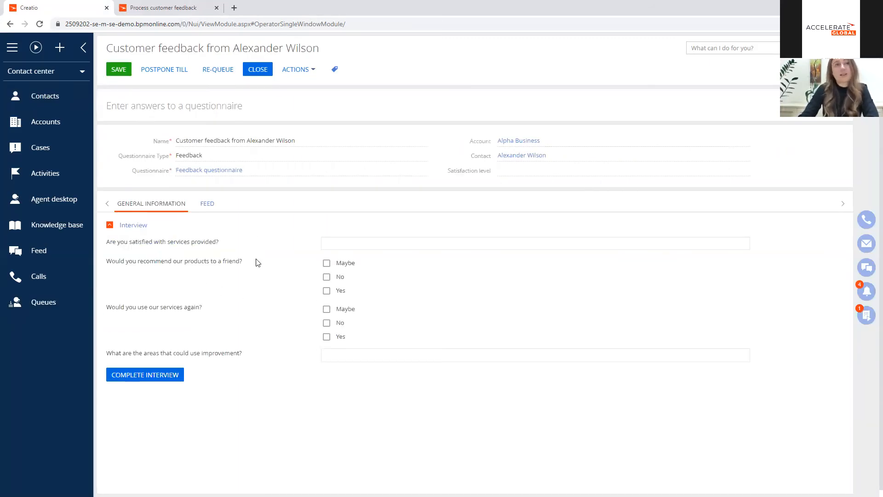
left_click(350, 241)
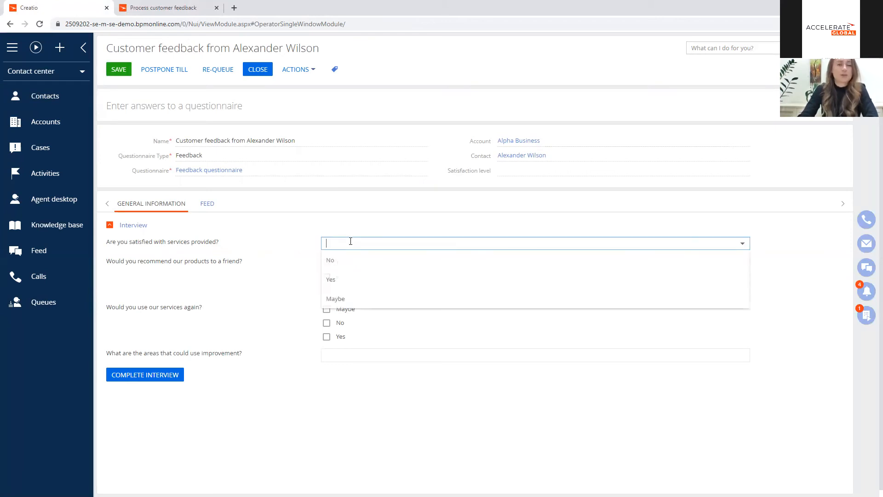
left_click(291, 258)
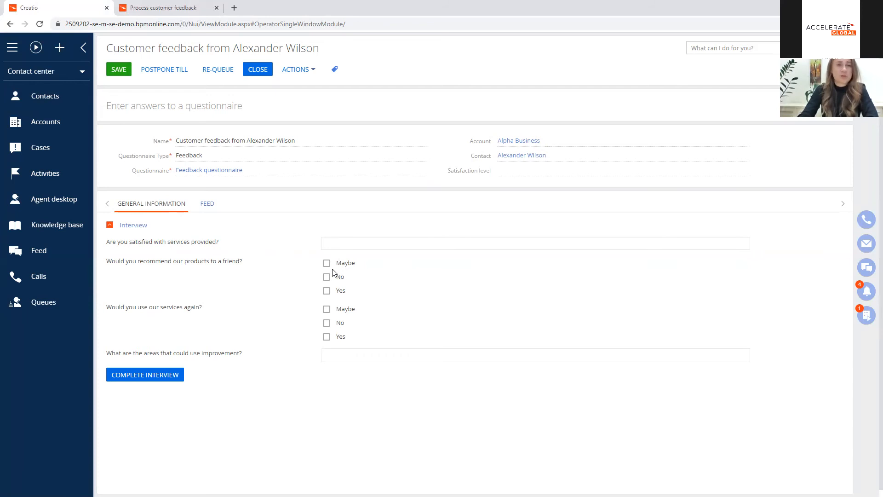
left_click(341, 242)
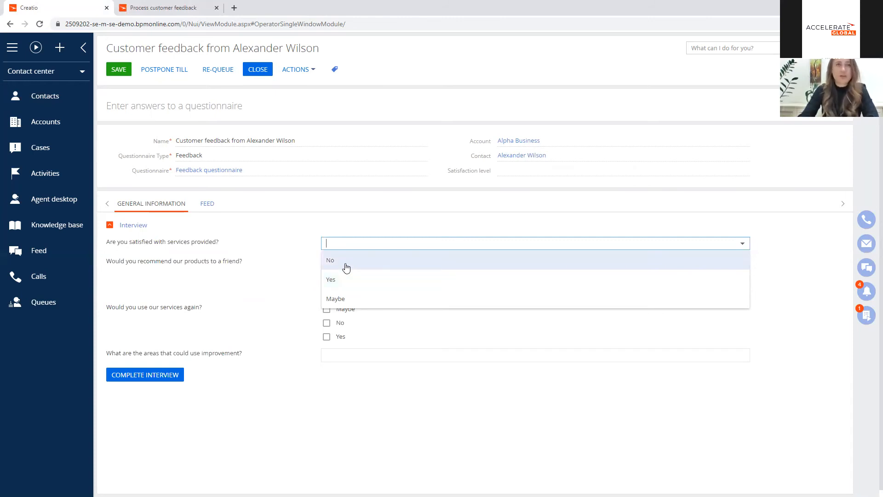
left_click(346, 268)
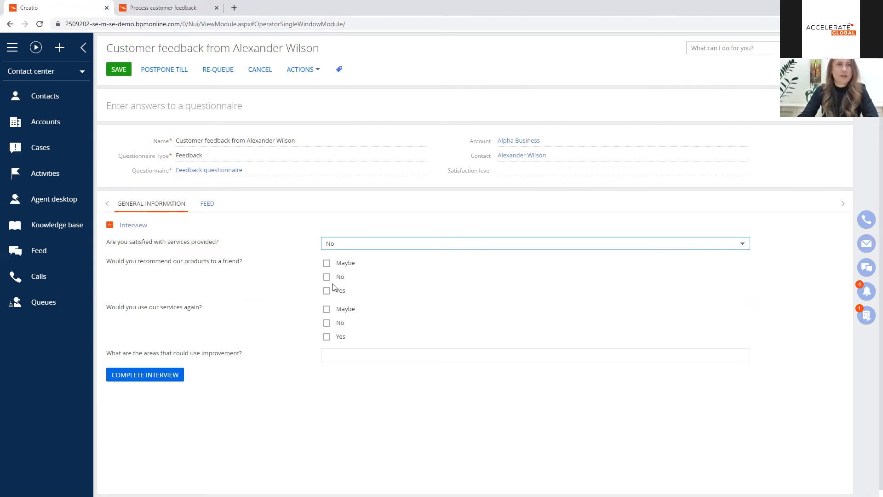
left_click(327, 276)
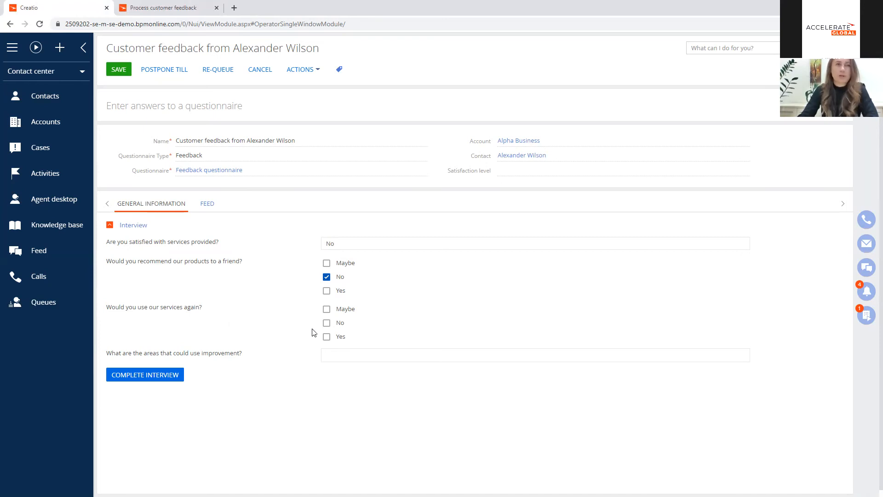
left_click(327, 309)
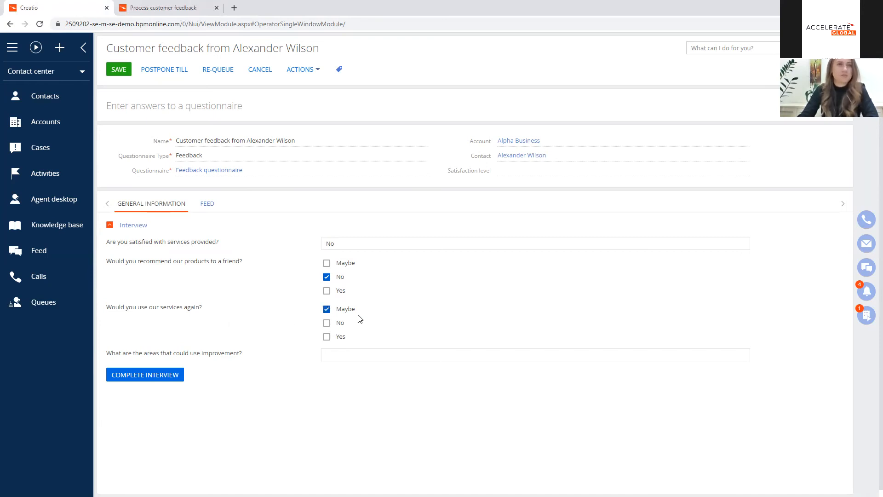
Step: Enter "Need better service" as the area that could use improvement and complete the interview
left_click(359, 355)
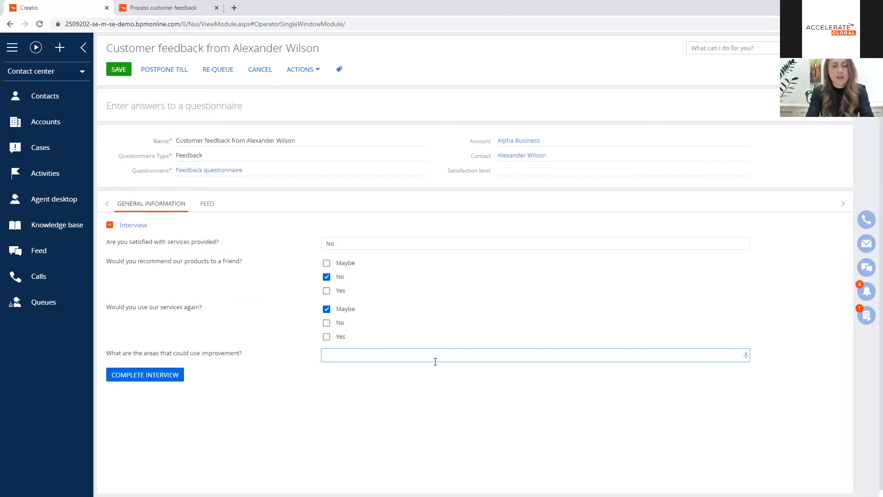
type("Need better services")
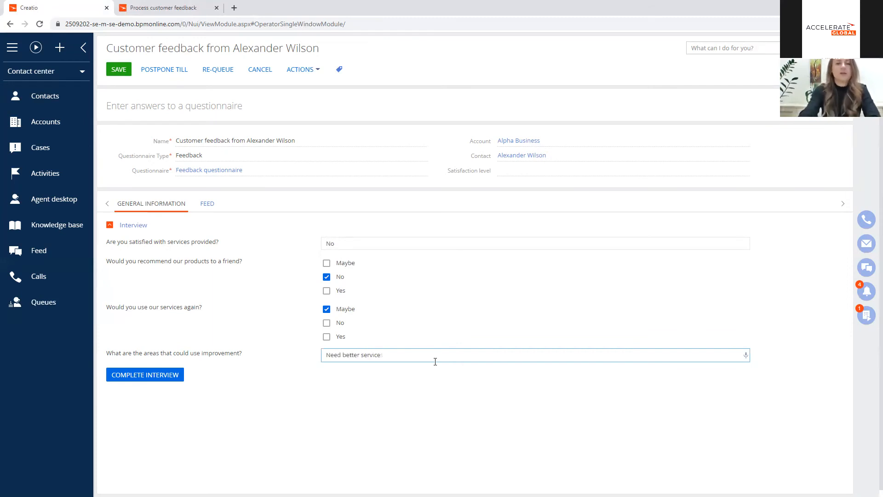
left_click(138, 375)
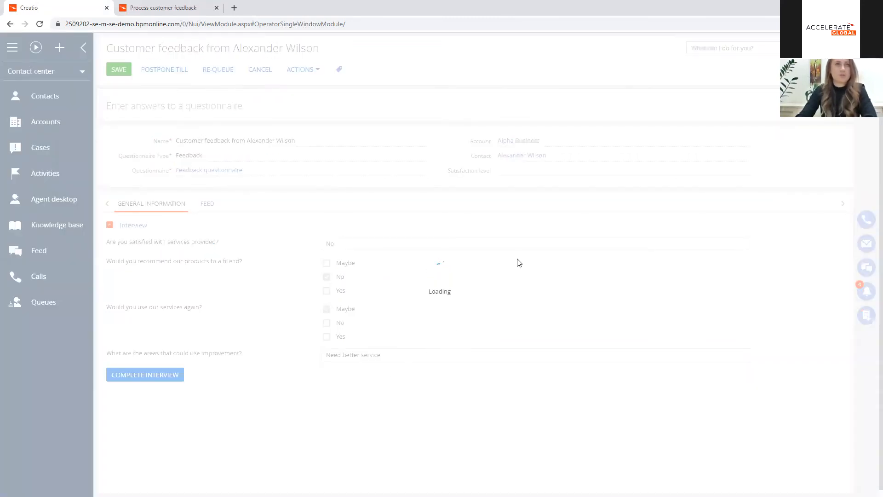
Step: Set the feedback record's satisfaction level to Poor and save the record
left_click(520, 168)
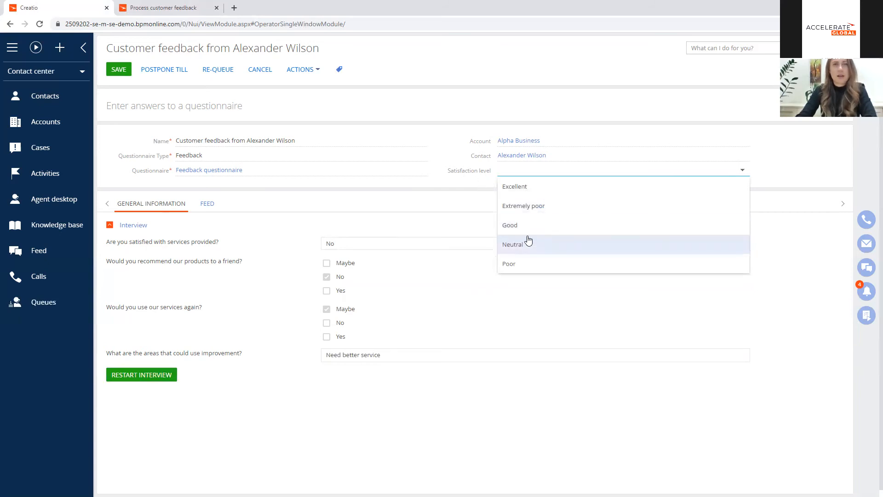
left_click(528, 262)
left_click(121, 68)
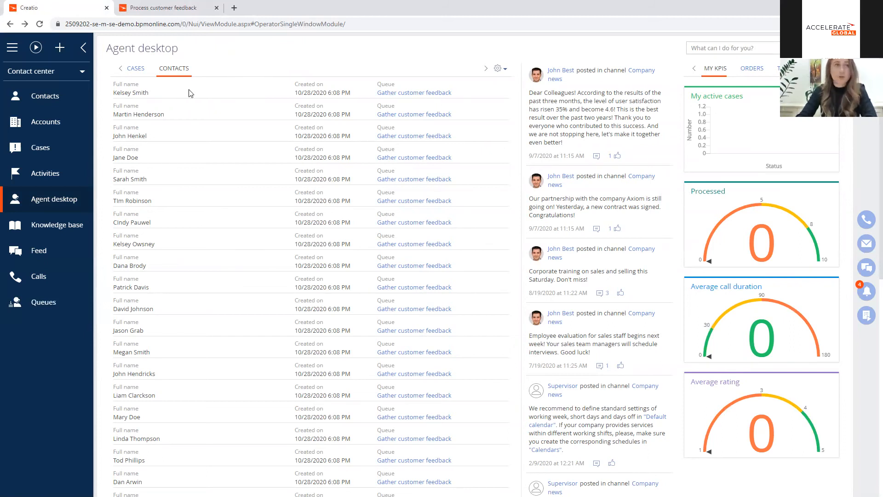
Step: Filter the cases by creation date 10/28/2020 and examine the case information of the "Customer unsatisfied with our services" case
left_click(64, 152)
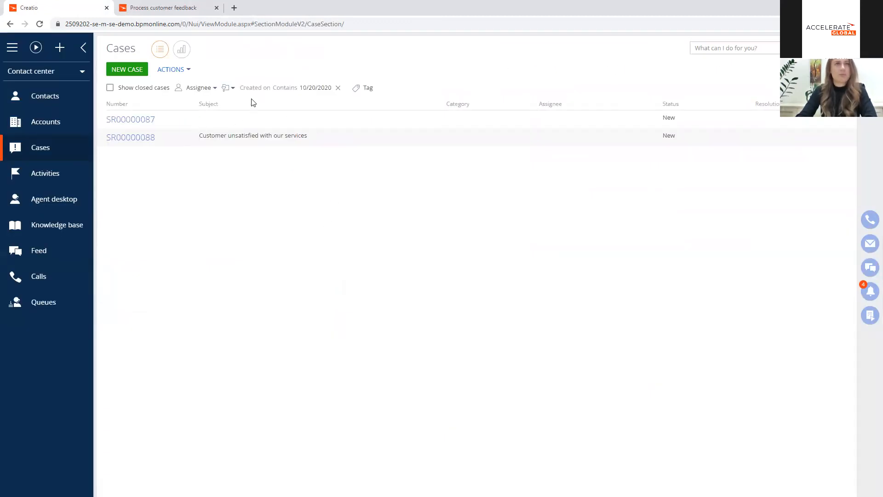
left_click(323, 90)
left_click(383, 89)
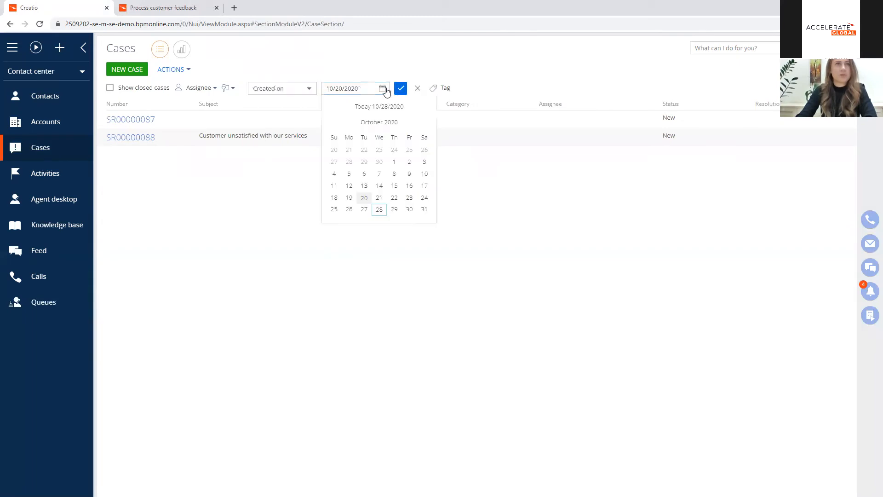
left_click(379, 208)
left_click(401, 89)
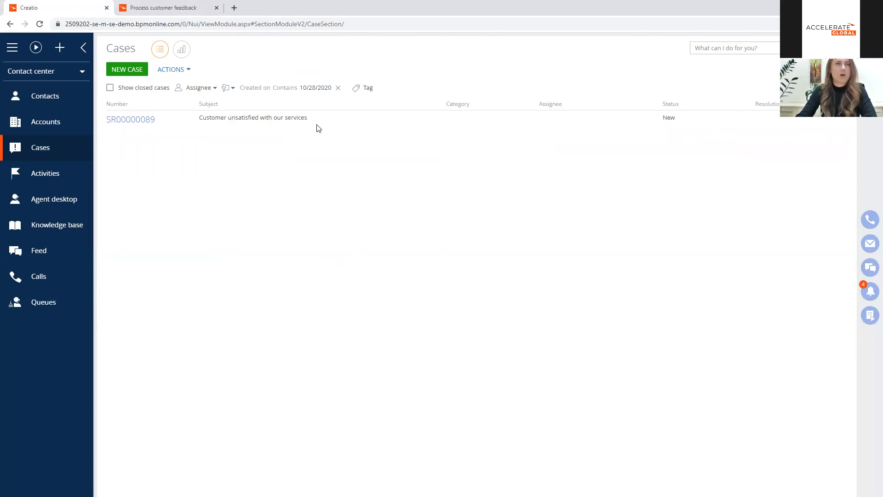
double_click(177, 119)
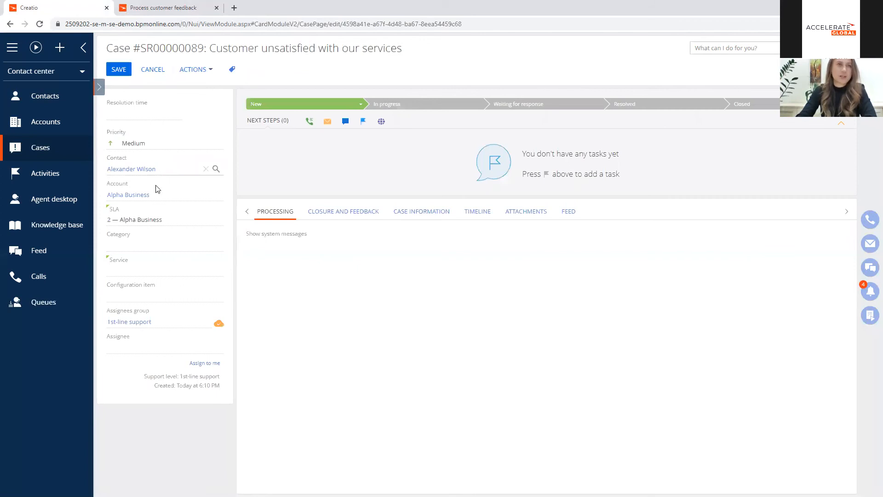
left_click(415, 212)
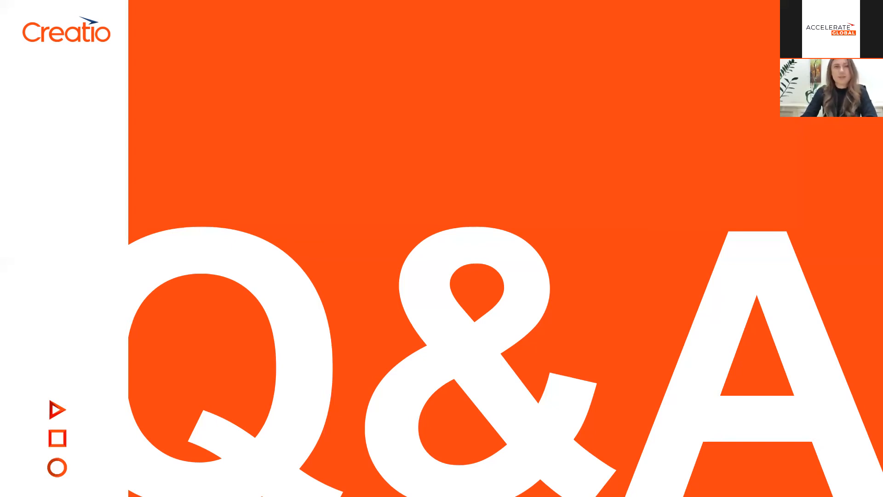
left_click(389, 346)
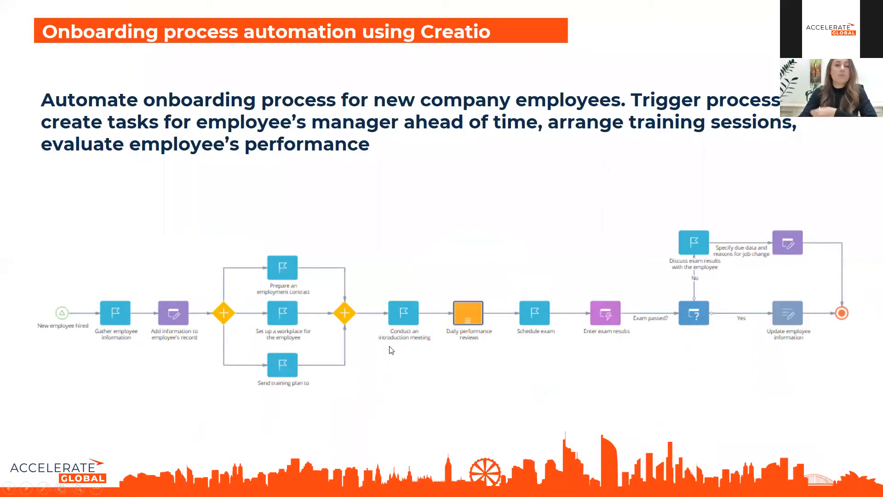
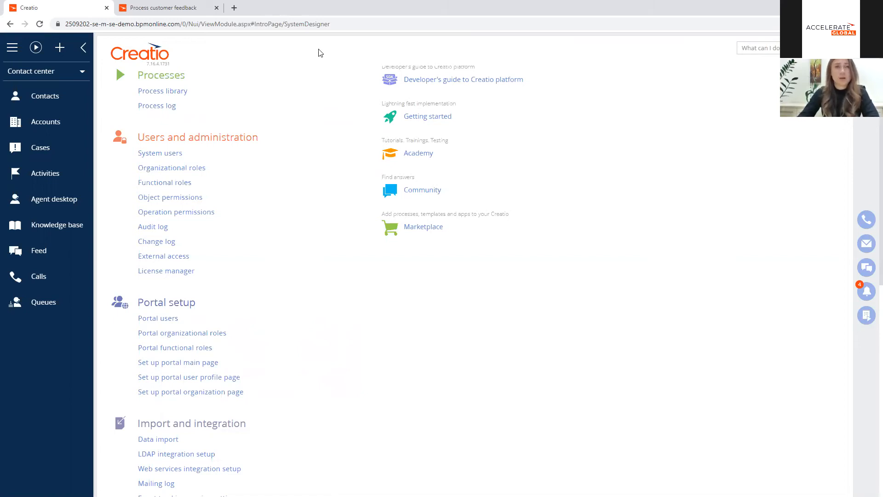
Step: Create a new business process from the process library, close the Process customer feedback designer, and title the new process "Onboarding process"
left_click(180, 92)
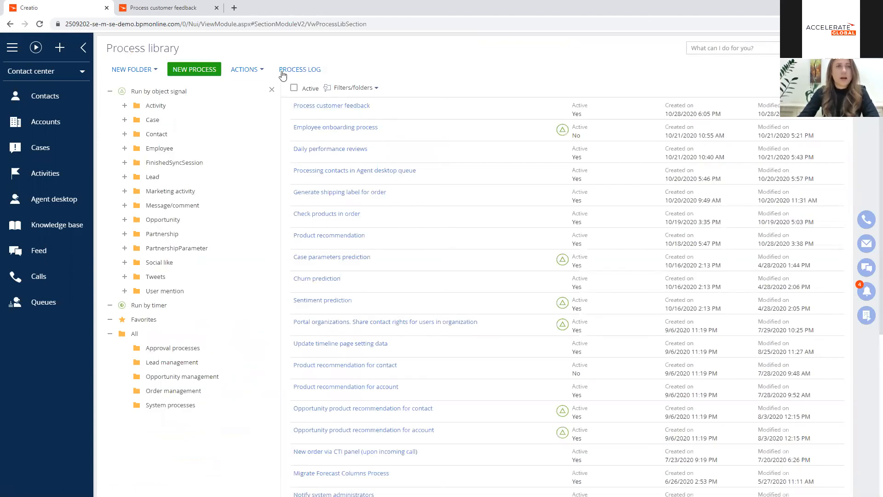
left_click(206, 72)
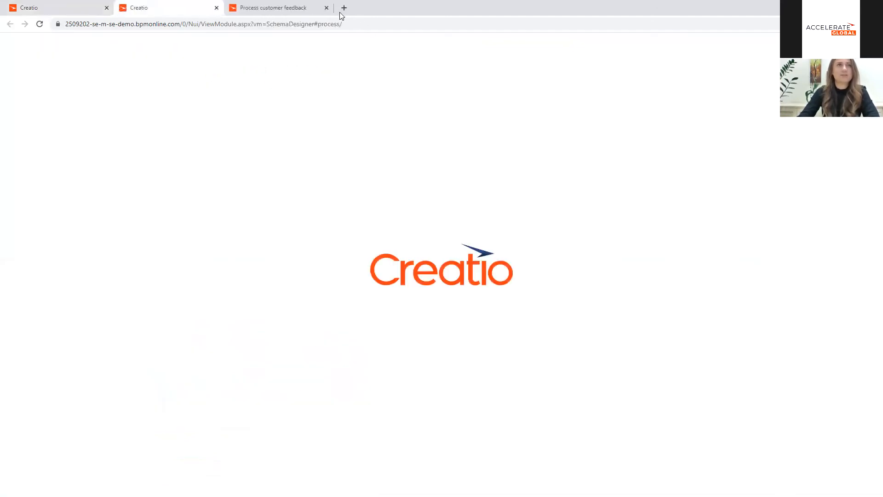
left_click(327, 8)
left_click_drag(130, 50, 10, 54)
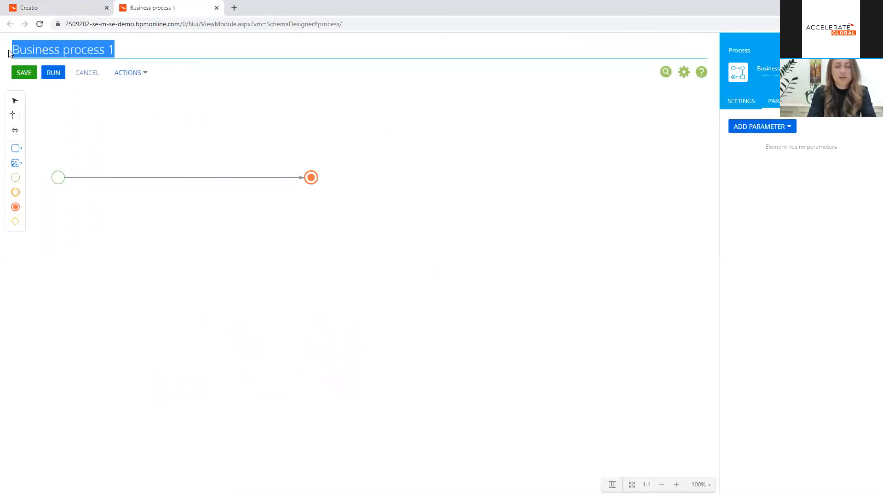
type("Onboarding process")
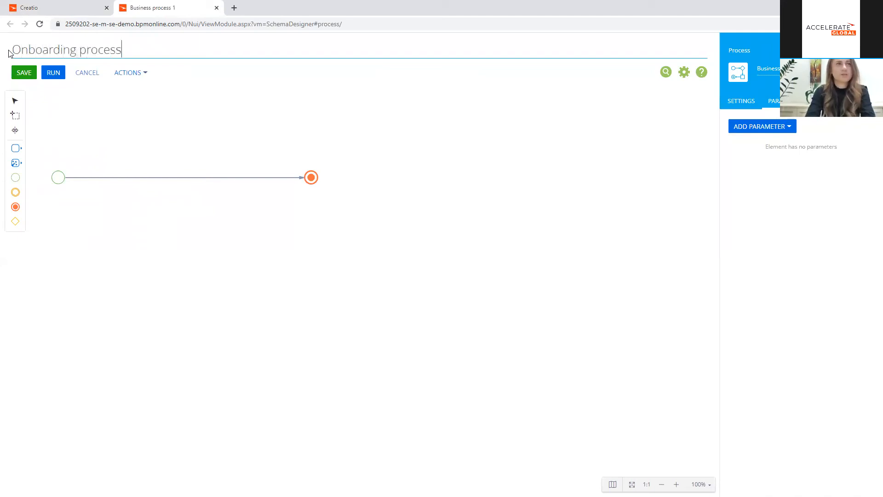
Step: Move the end event farther along the flow and change the start event to a Signal named "New employee hired"
left_click_drag(313, 174, 392, 178)
left_click(58, 176)
left_click(93, 178)
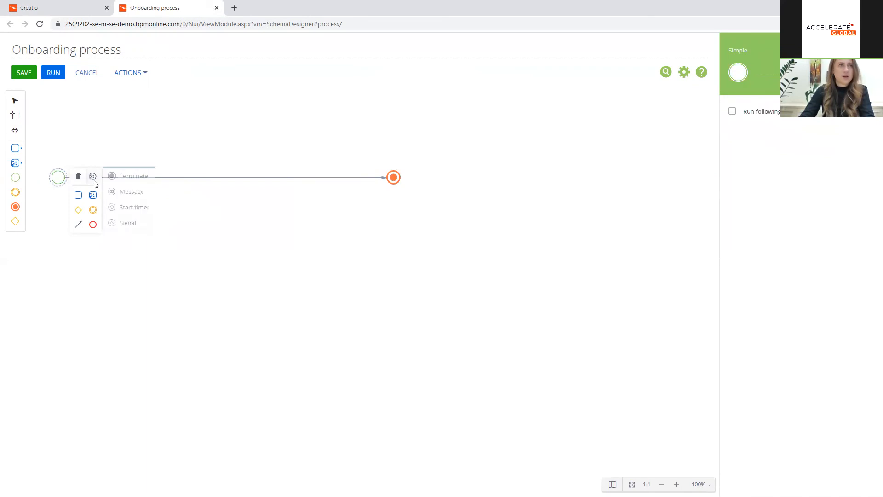
left_click(140, 226)
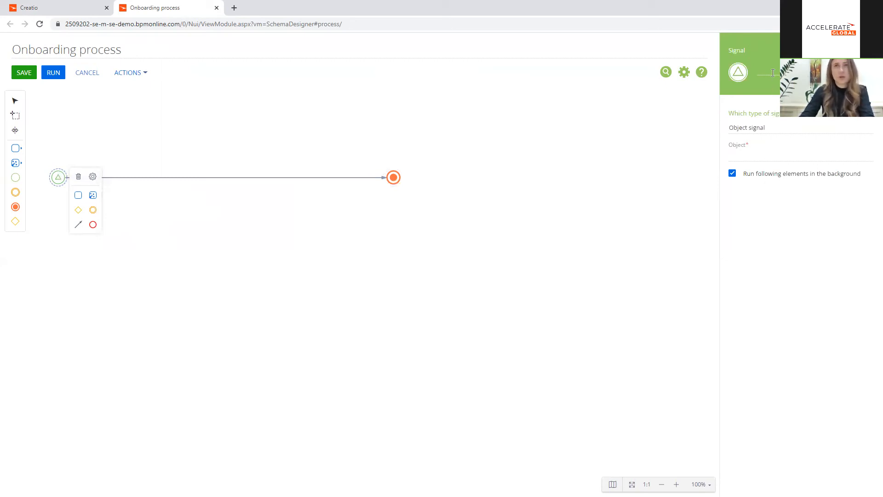
type("New emp")
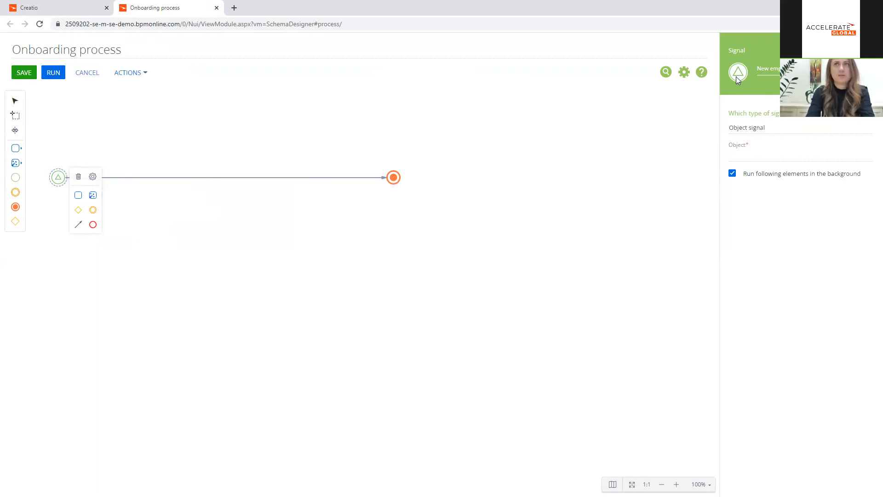
Step: Set the start signal's object to Employee and its triggering event to Record added
left_click(751, 153)
type("empl")
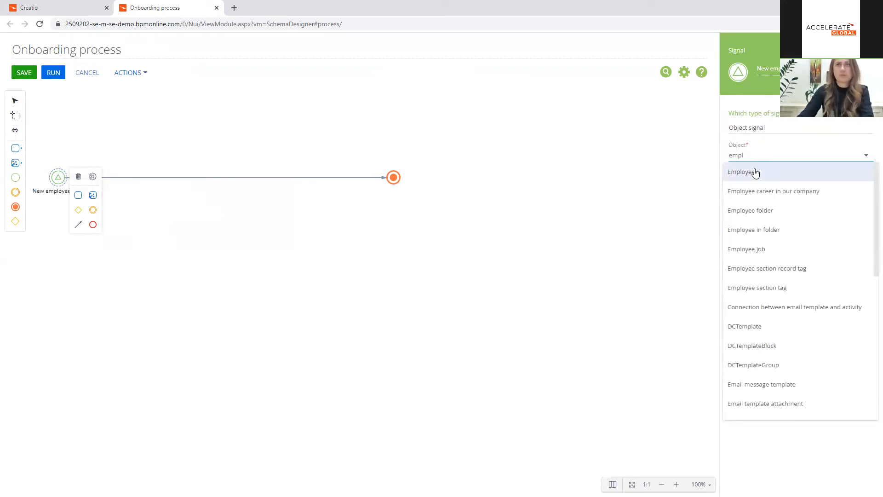
left_click(754, 172)
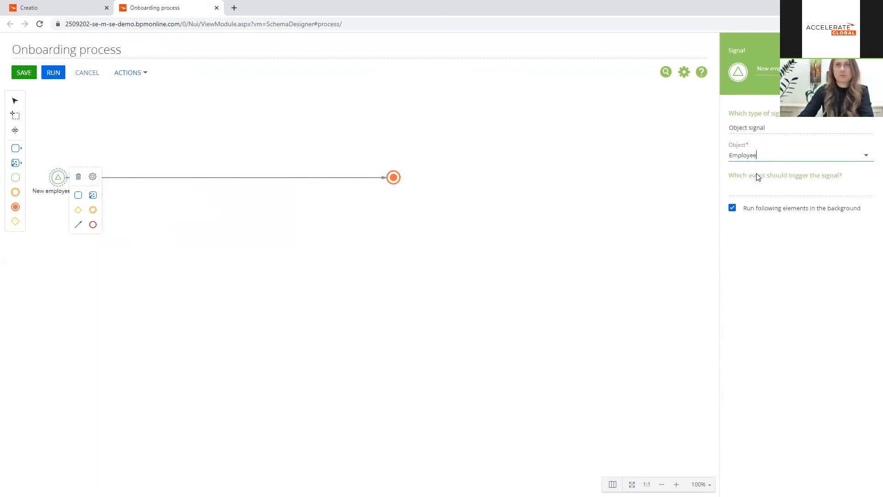
left_click(758, 191)
left_click(758, 206)
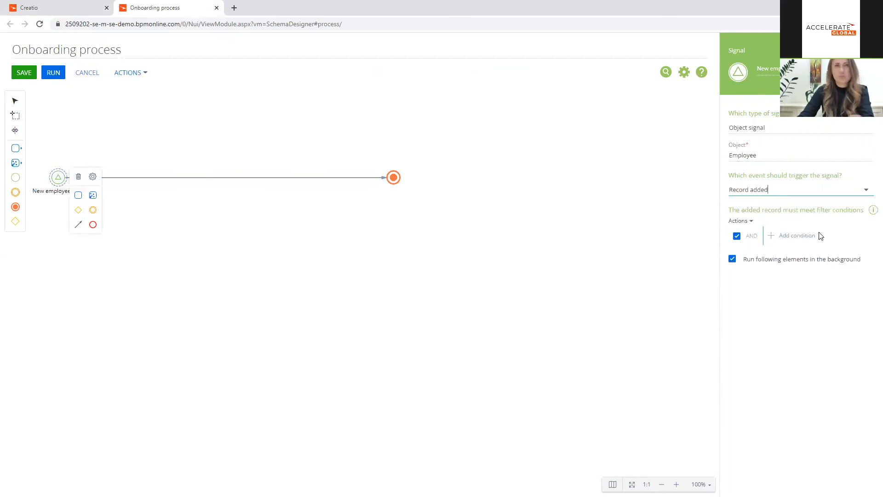
Step: Make more room before the end event and add a Read data element named "Read employee" after the start signal
left_click_drag(393, 178, 596, 178)
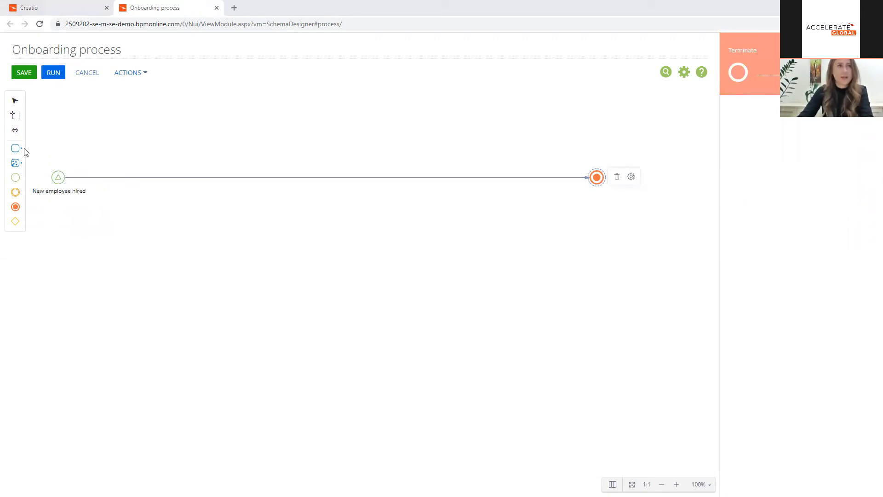
left_click(16, 162)
left_click_drag(59, 169, 113, 177)
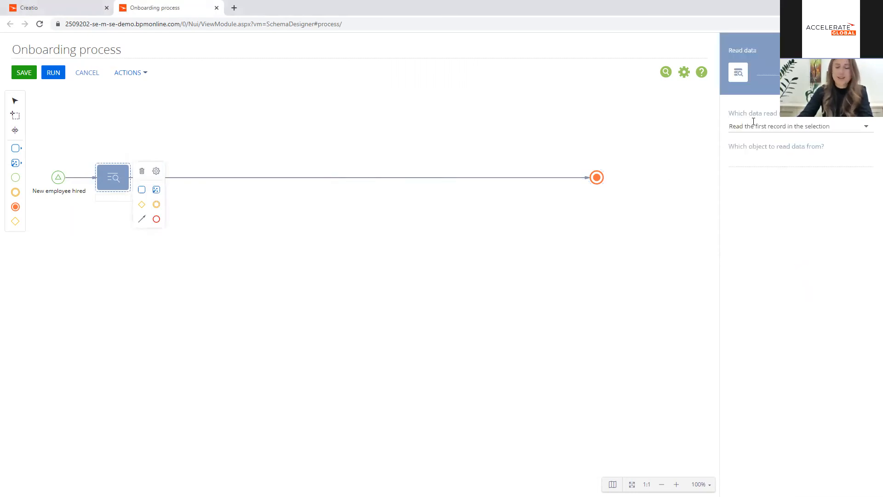
type("Re")
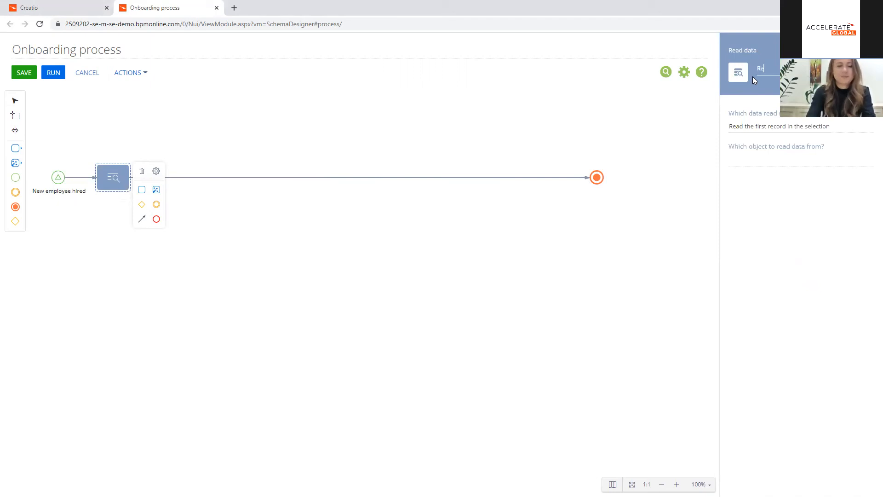
type("ad em")
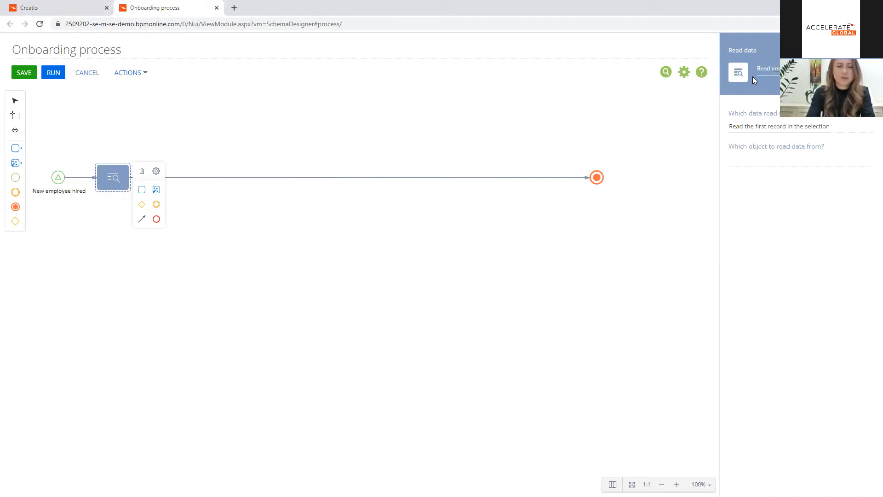
Step: Have Read employee read the Employee object, filtered by Id equal to the New employee hired signal's Unique identifier of record
left_click(740, 159)
type("empl")
left_click(752, 176)
left_click(787, 212)
type("Id")
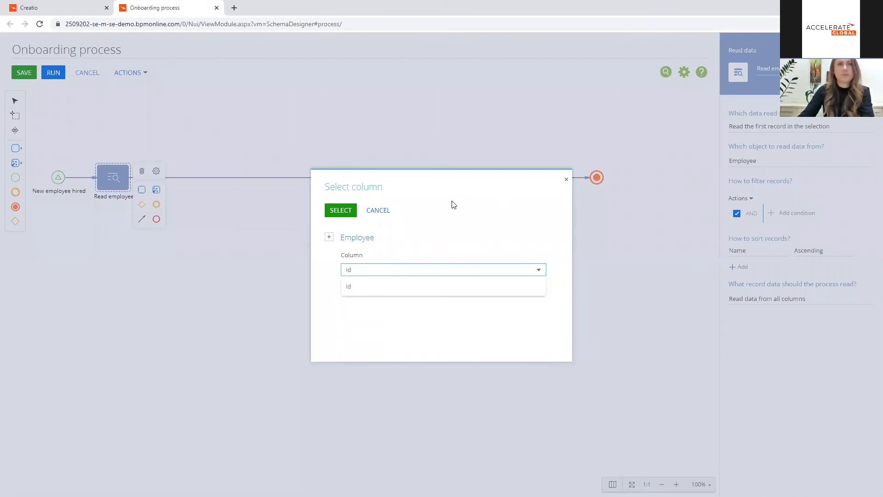
left_click(366, 286)
left_click(340, 210)
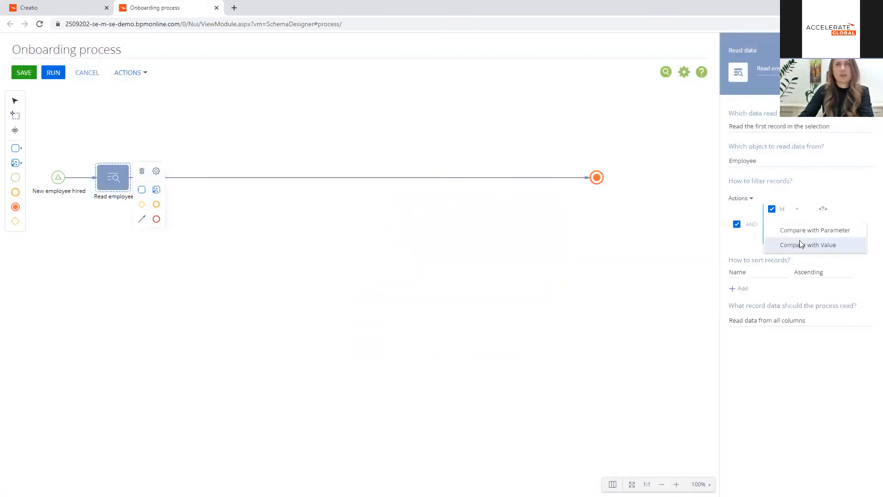
left_click(826, 230)
double_click(372, 181)
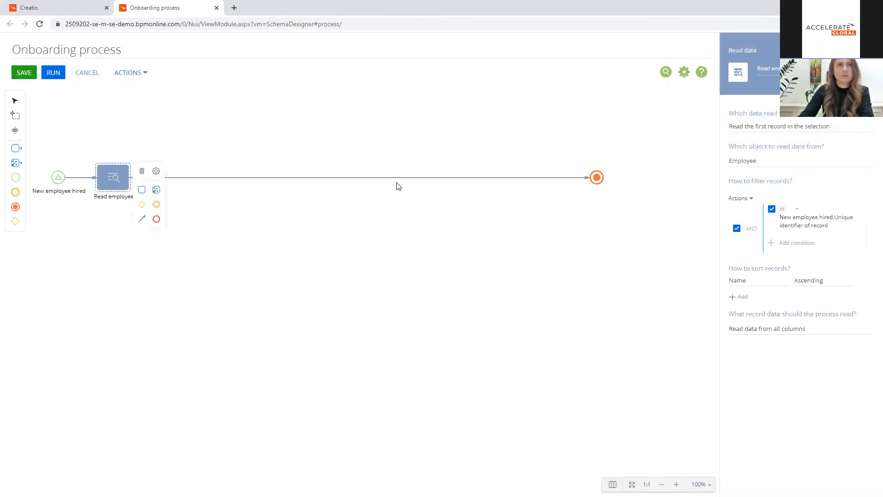
left_click(349, 196)
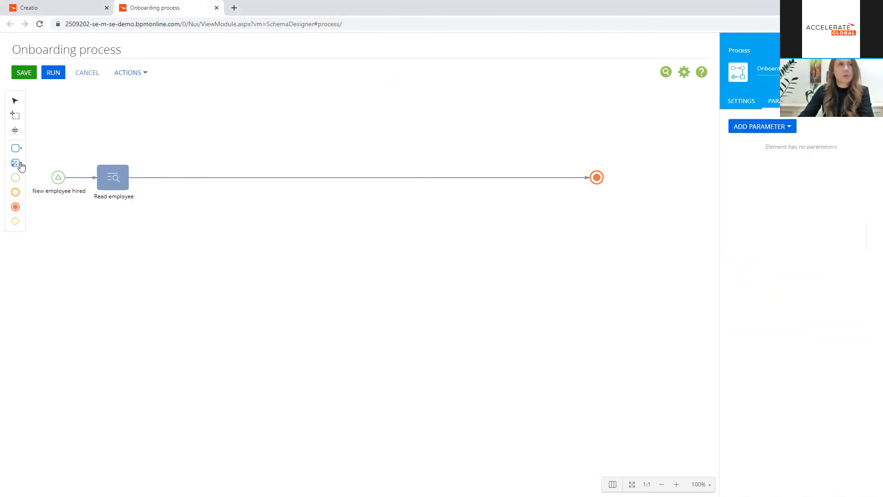
Step: Add a Read data element named "Read employee contact" after Read employee
left_click(16, 163)
left_click_drag(73, 161, 170, 177)
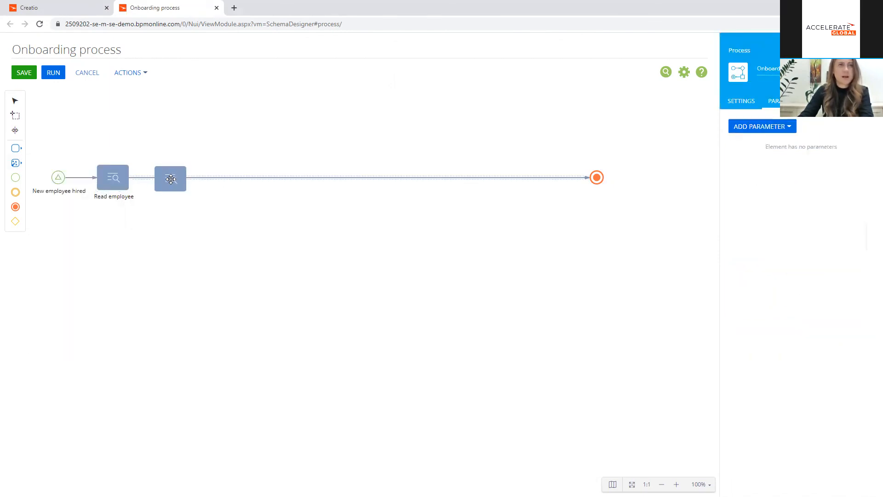
left_click(766, 74)
type("Read em")
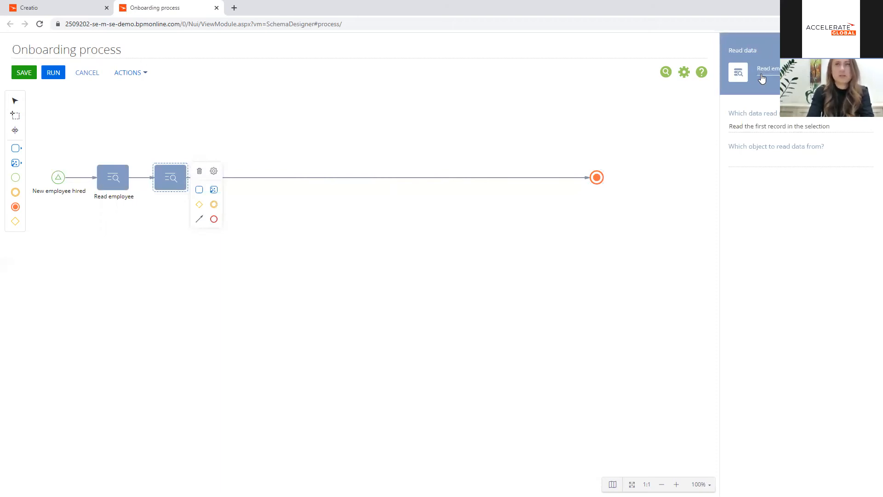
Step: Have Read employee contact read the Contact object, filtered by Id equal to the Contact parameter of Read employee
left_click(745, 159)
type("cont")
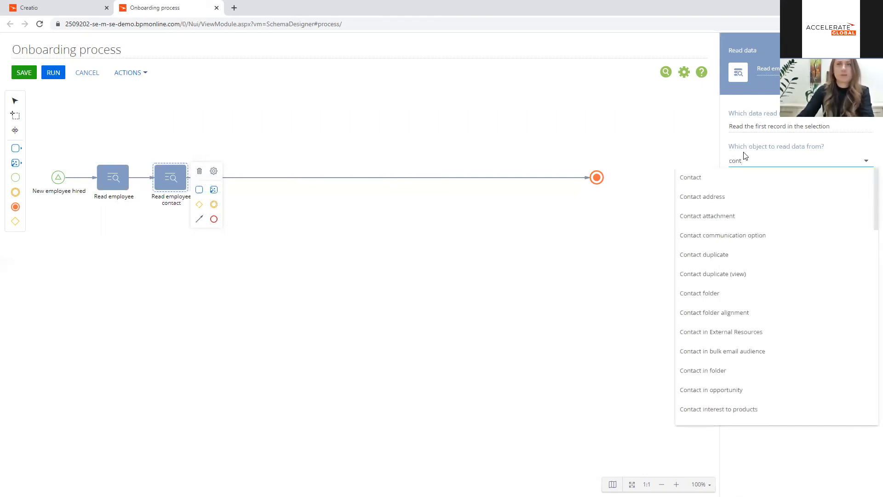
left_click(740, 177)
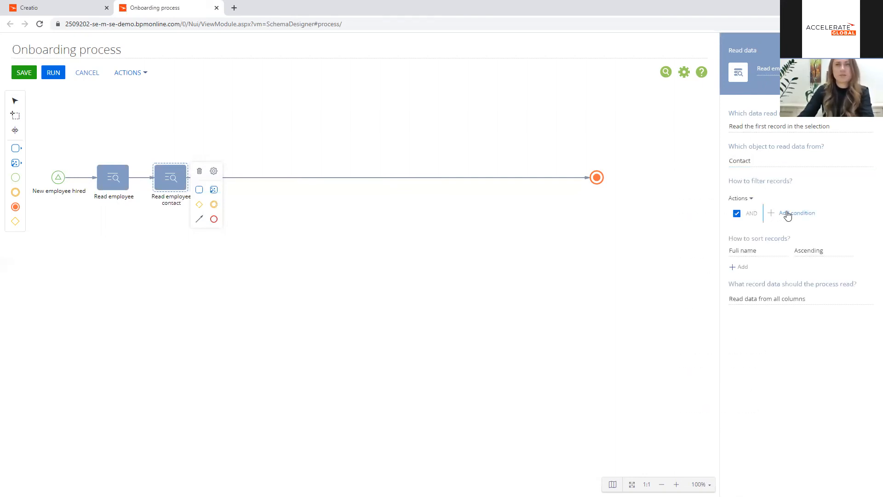
left_click(782, 211)
type("i")
left_click(407, 284)
left_click(340, 210)
left_click(837, 229)
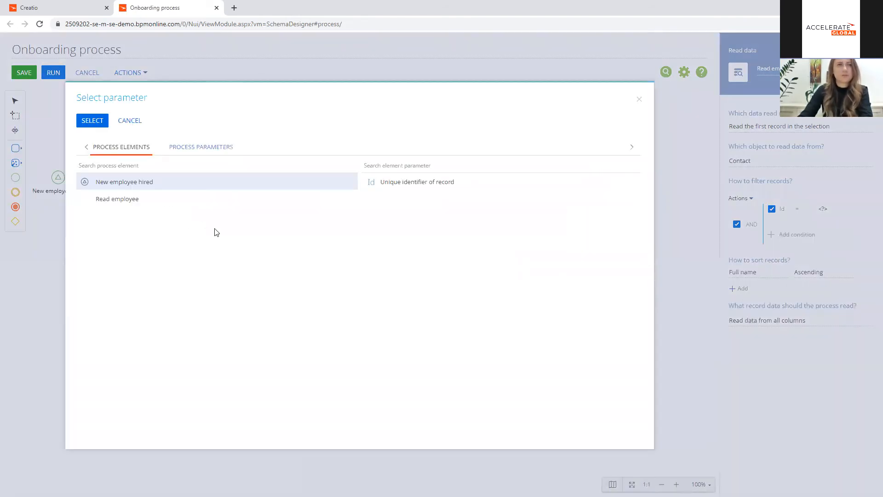
left_click(260, 201)
double_click(381, 198)
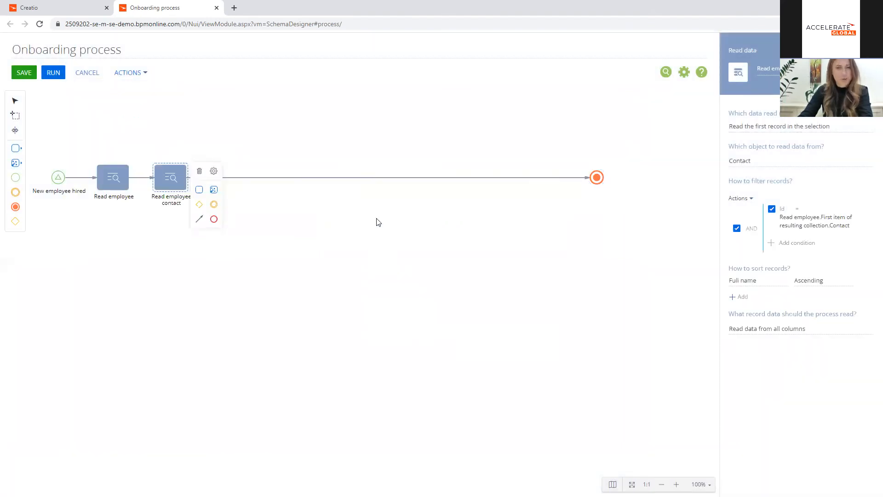
left_click(377, 221)
Step: Add a Read data element named "Read employee's manager" after Read employee contact
left_click(22, 164)
left_click_drag(51, 159, 226, 177)
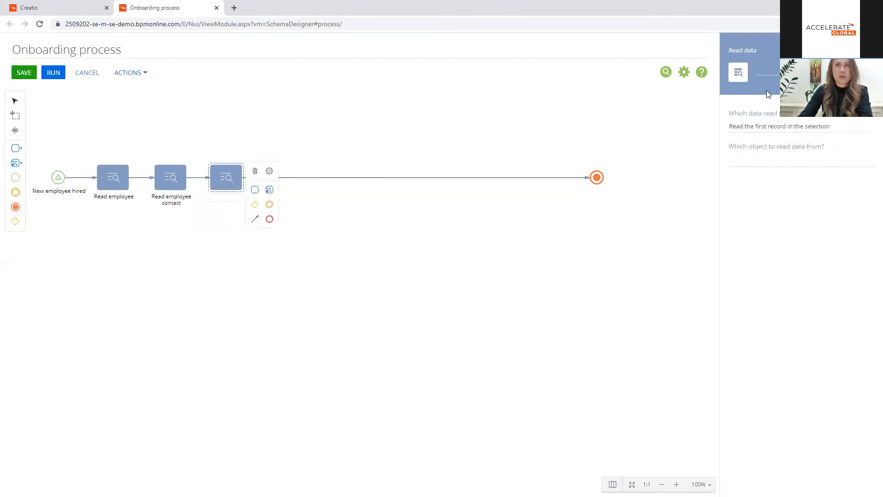
left_click(763, 71)
type("Rea")
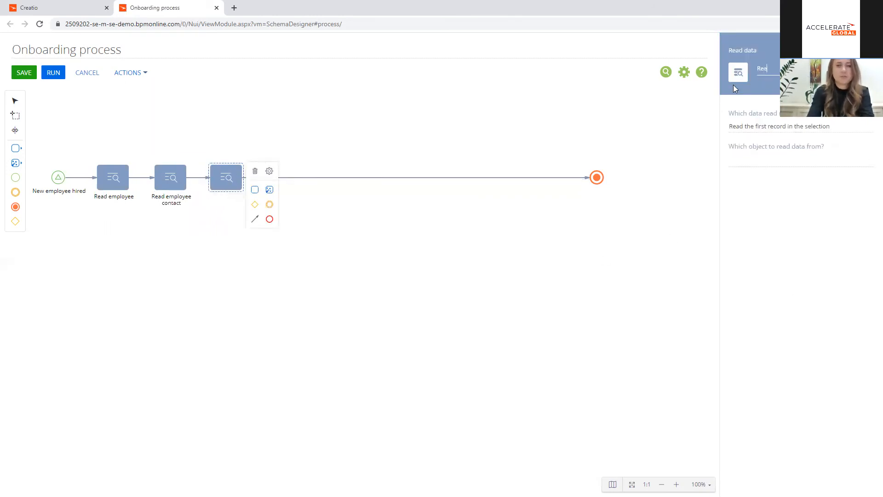
type("d em")
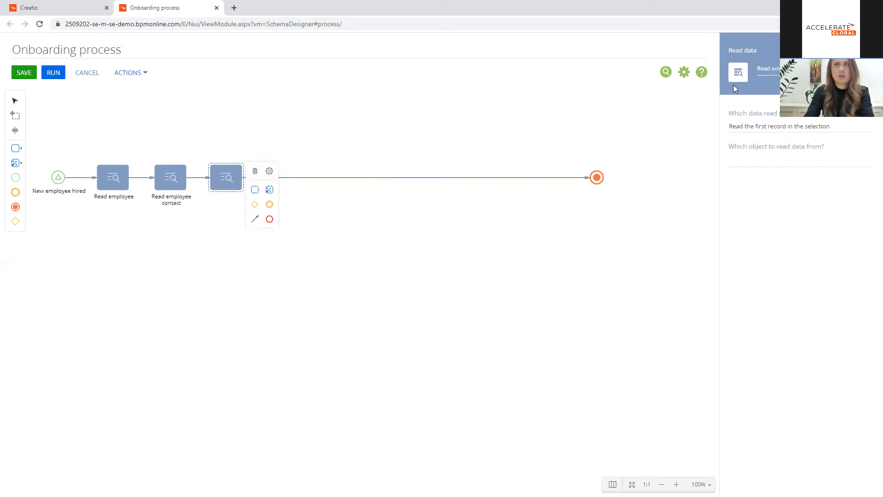
Step: Have Read employee's manager read the Employee object, filtered by Id equal to the Manager parameter of Read employee
left_click(747, 156)
type("e")
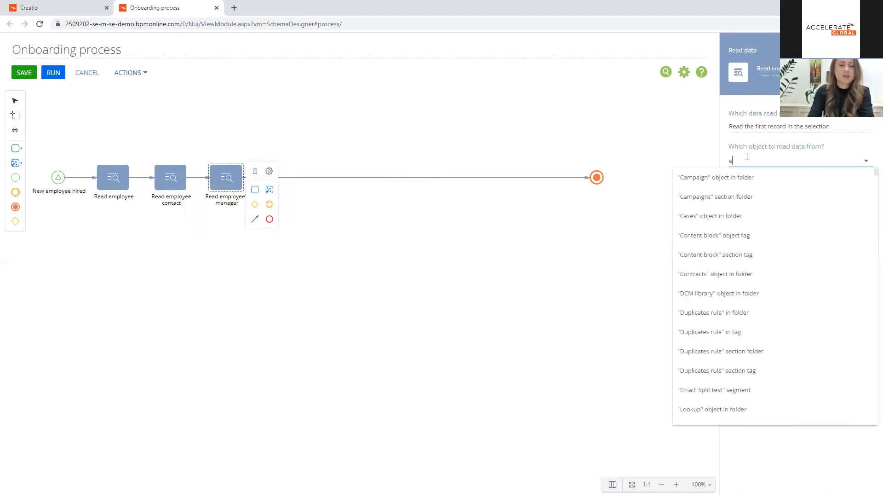
type("mp")
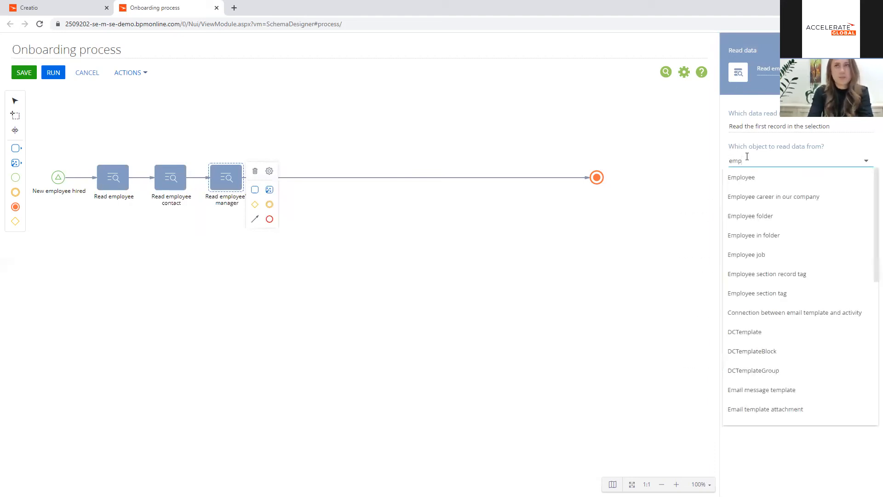
left_click(756, 180)
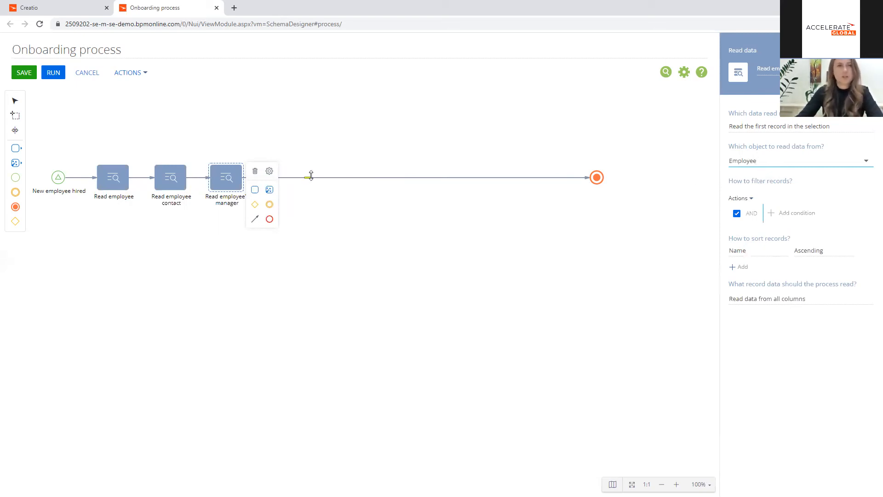
left_click(781, 213)
type("Id")
left_click(354, 284)
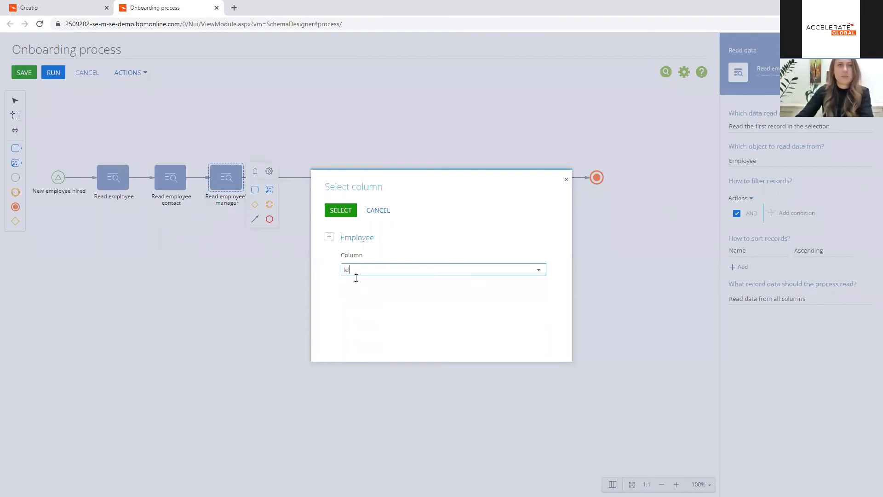
left_click(344, 214)
left_click(818, 230)
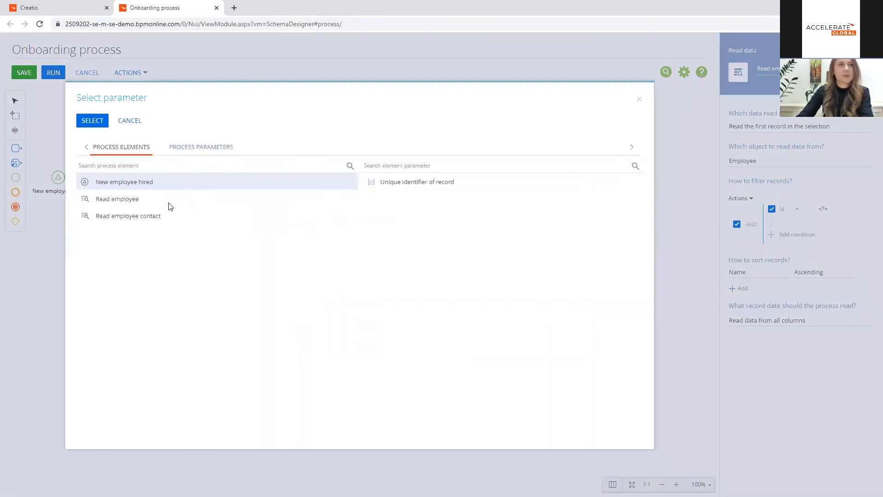
left_click(145, 202)
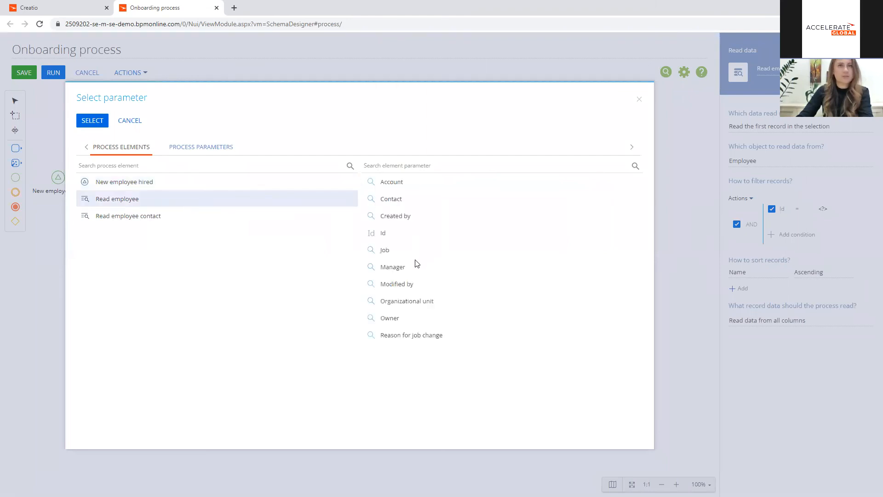
double_click(404, 271)
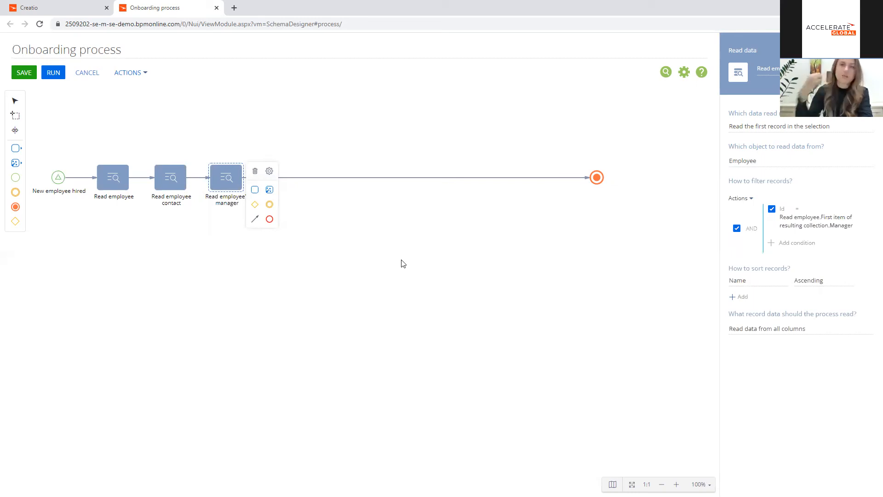
Step: Add a Read data element named "Read manager contact" after Read employee's manager, reading from the Contact object
left_click(15, 163)
left_click_drag(127, 162, 285, 177)
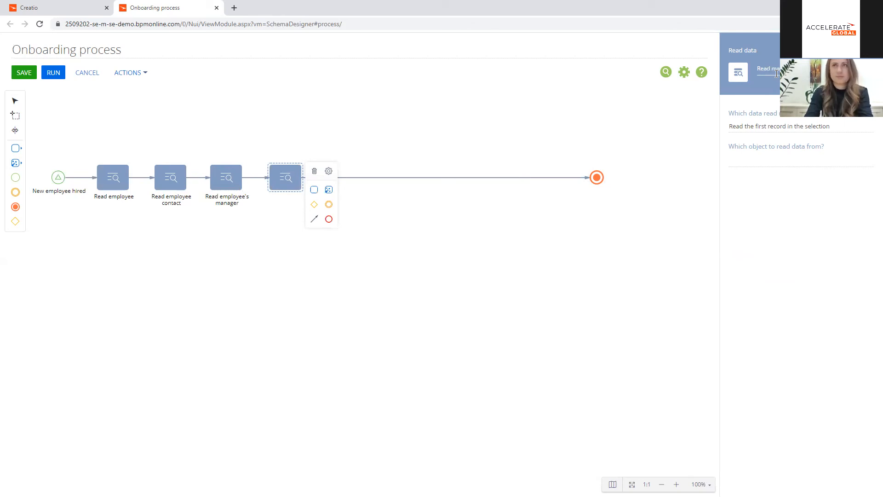
left_click(779, 156)
type("conta")
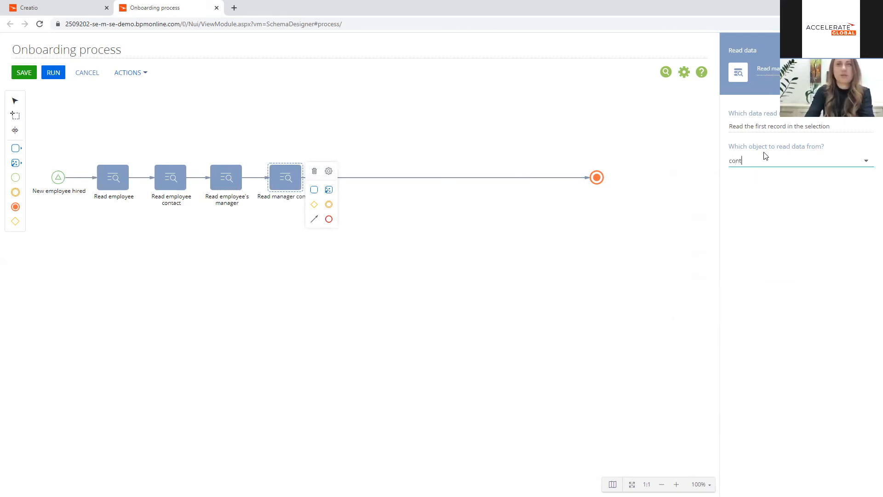
left_click(749, 177)
Step: Filter Read manager contact by Id equal to the Contact parameter of Read employee's manager
left_click(779, 213)
type("id")
left_click(384, 286)
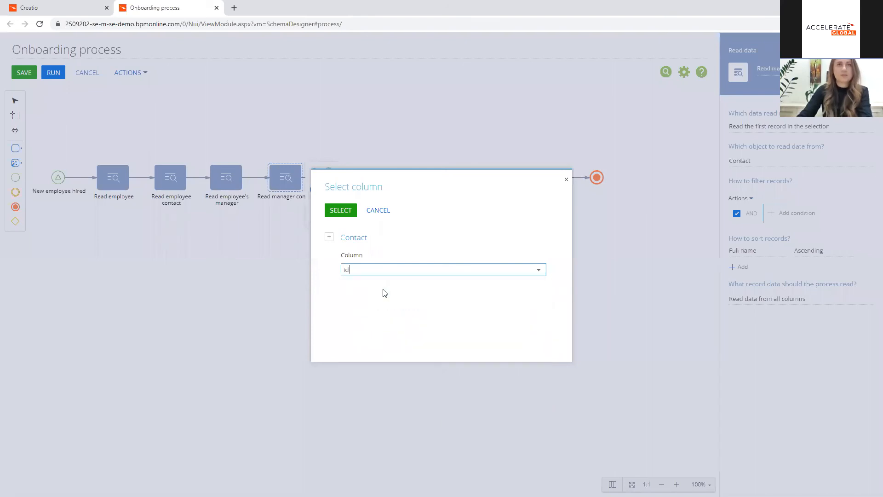
left_click(340, 210)
left_click(816, 230)
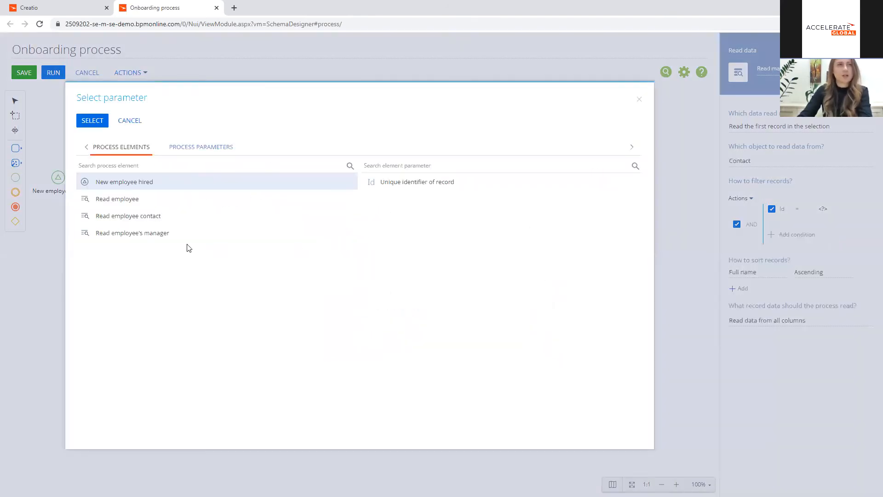
left_click(156, 234)
double_click(391, 198)
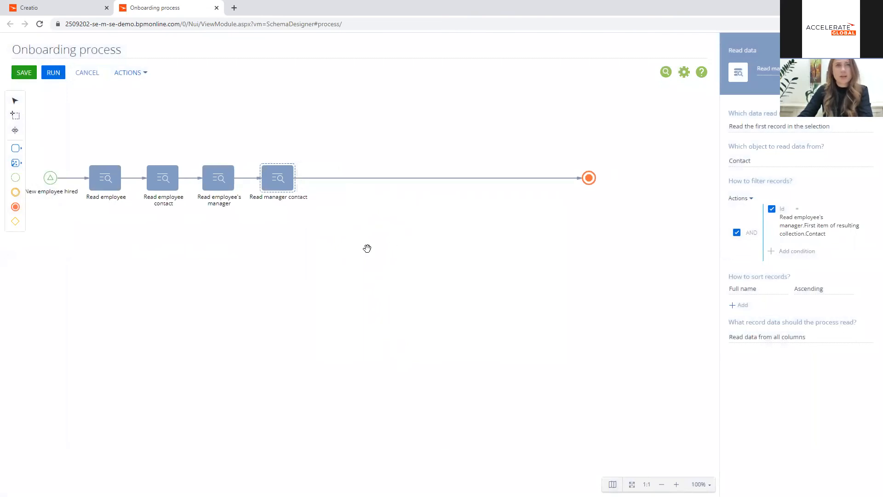
Step: Move the end event farther along and add a Perform task element named "Gather employee information" after Read manager contact
left_click_drag(524, 195, 684, 195)
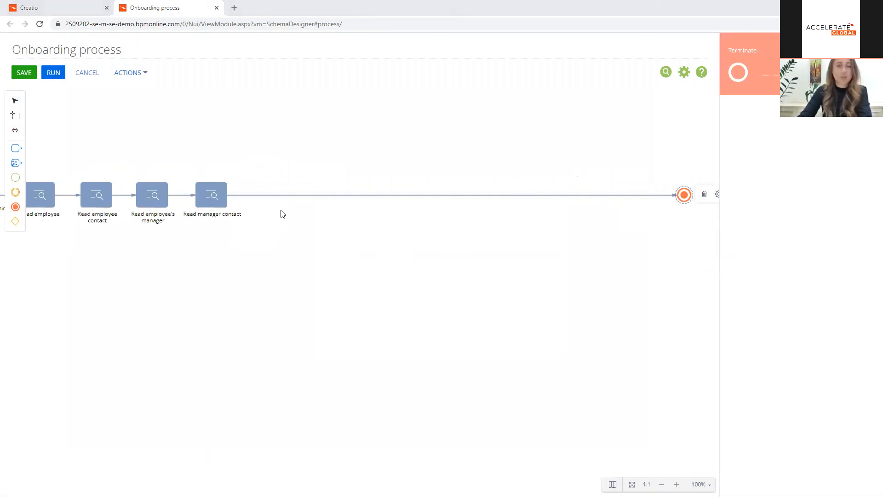
left_click(16, 149)
left_click_drag(65, 151, 279, 192)
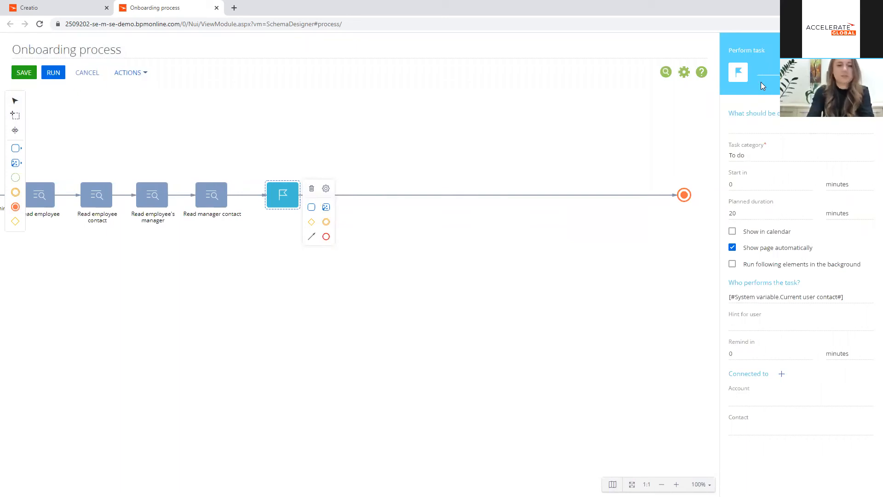
type("Gather employee information")
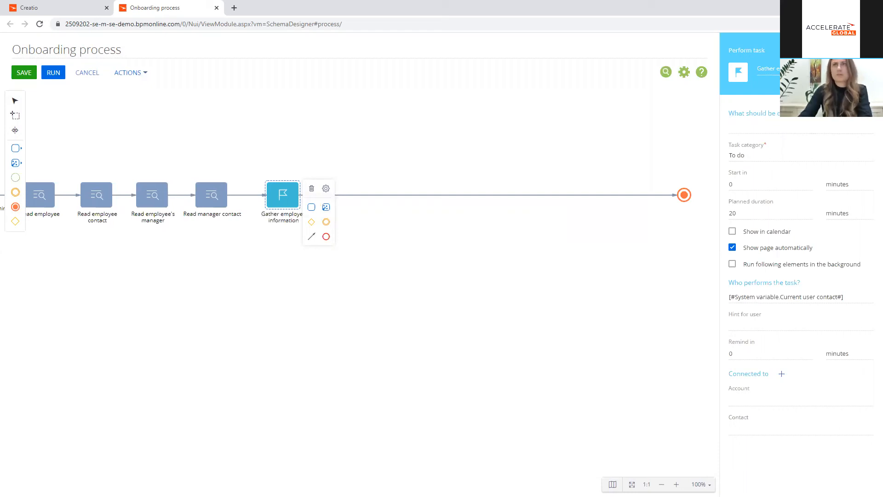
Step: Copy the element's name, "Gather employee information", into the description of what the task should do
key("ctrl+a")
key("ctrl+c")
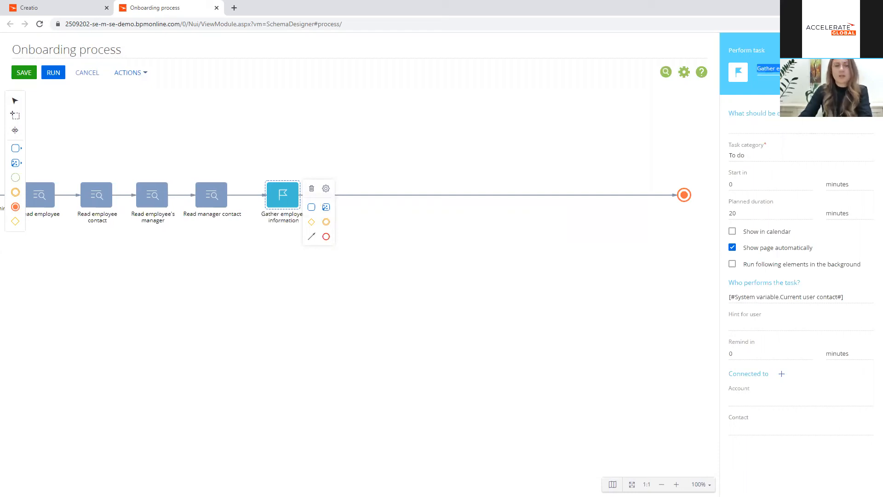
left_click(799, 125)
key("ctrl+v")
Step: Turn the task description into the formula "Gather employee information for " plus the Full name parameter of Read employee contact
left_click(864, 129)
left_click(825, 171)
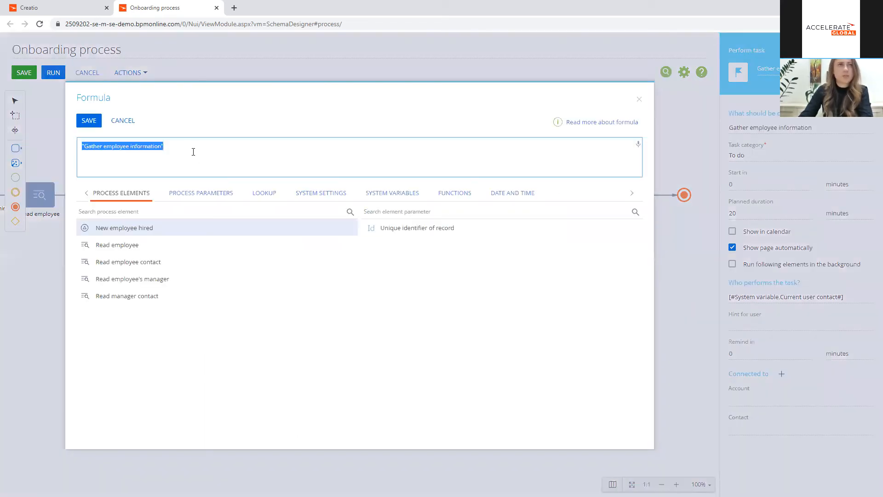
left_click(161, 146)
type("for")
left_click(205, 148)
type("+")
left_click(162, 263)
type("full")
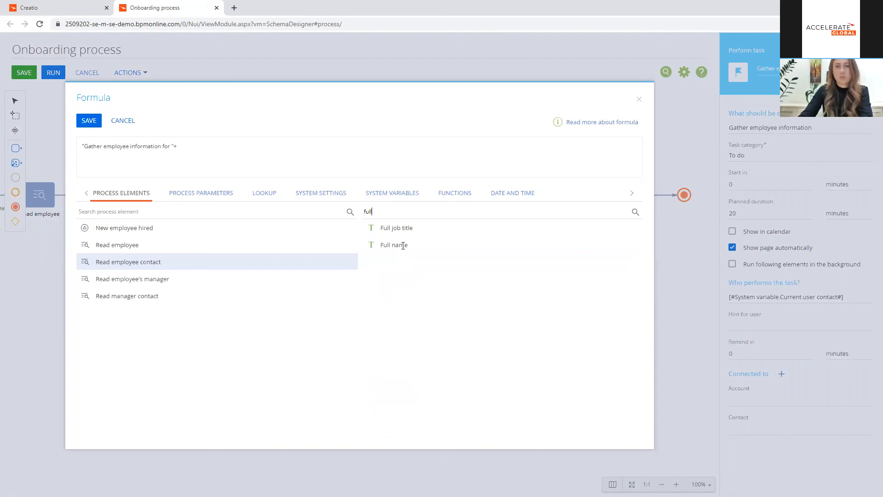
double_click(403, 244)
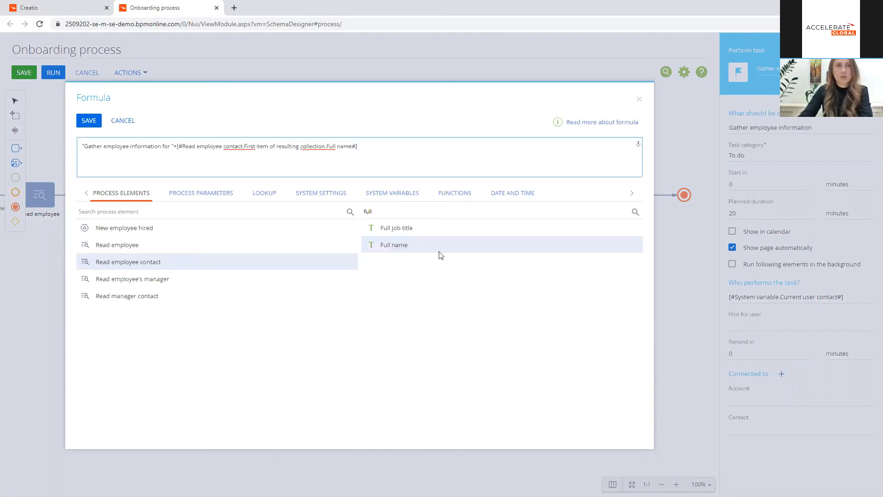
left_click(89, 120)
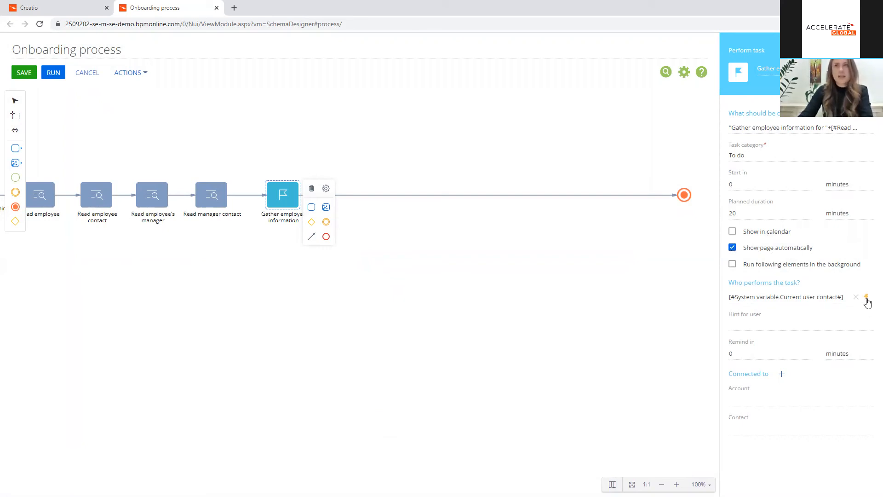
Step: Assign the Gather employee information task to the Owner parameter of Read employee
left_click(866, 297)
left_click(800, 310)
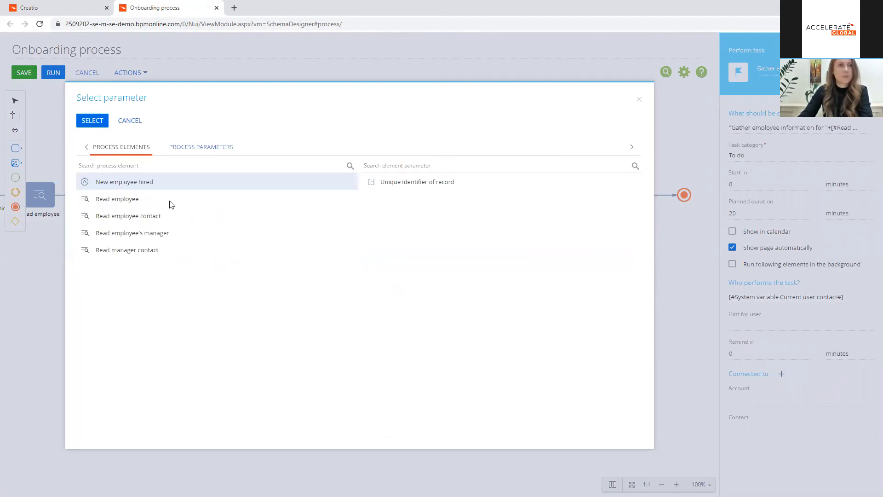
left_click(172, 204)
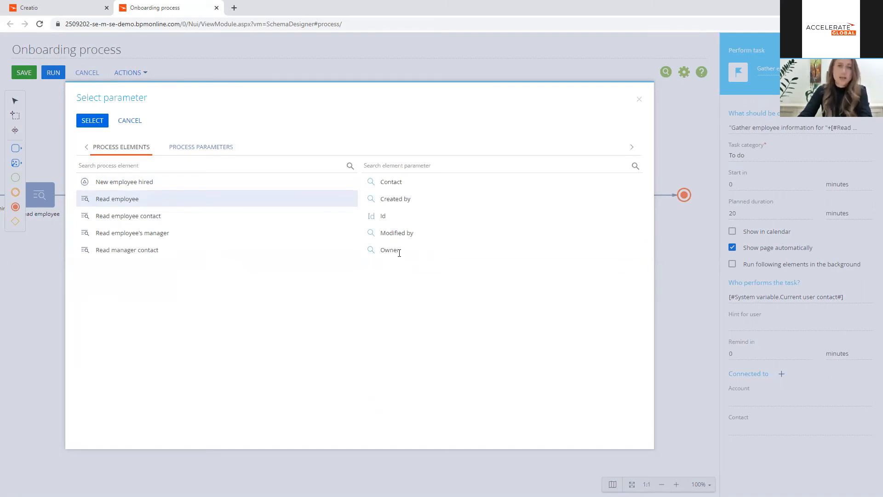
left_click(399, 252)
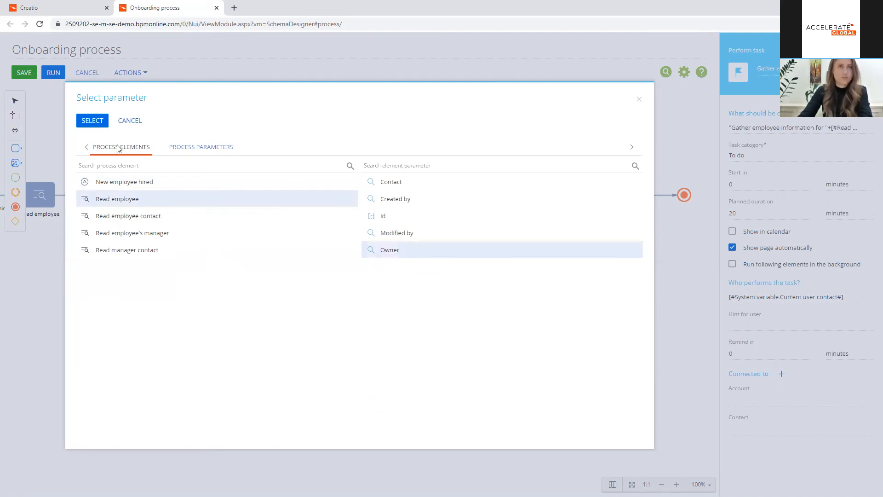
left_click(100, 125)
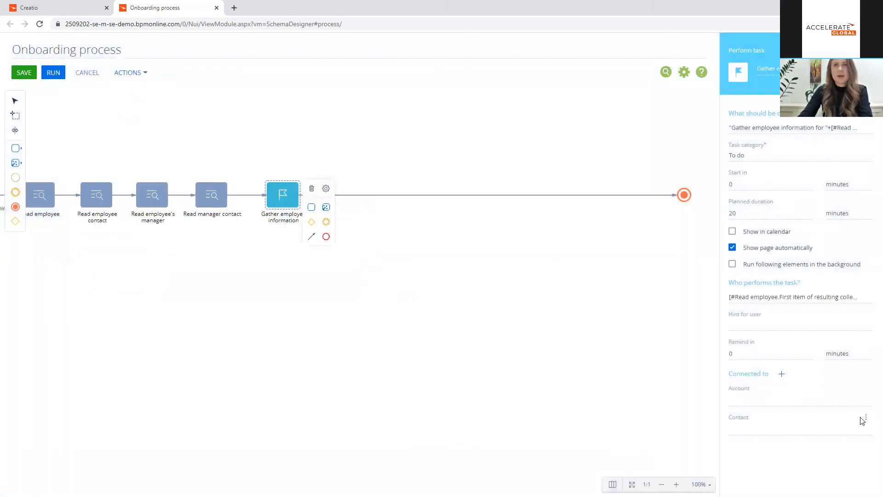
Step: Connect the task's Contact to the Contact parameter of Read employee
left_click(866, 431)
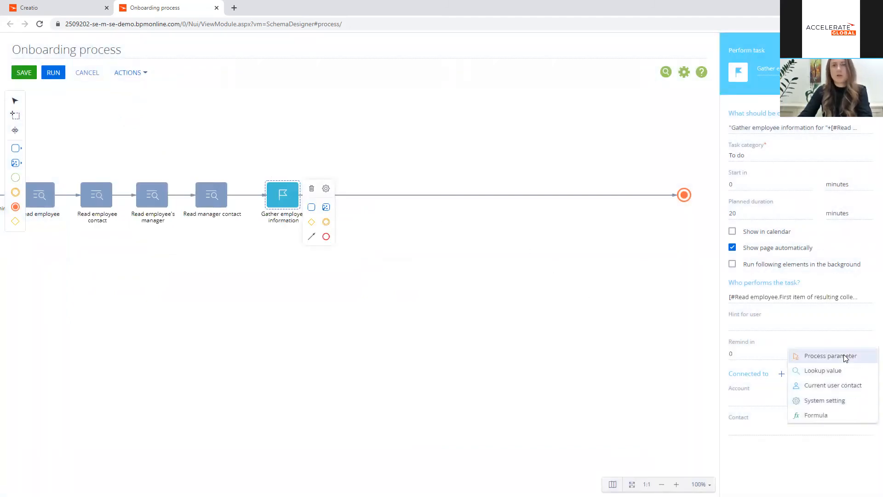
left_click(830, 356)
left_click(164, 217)
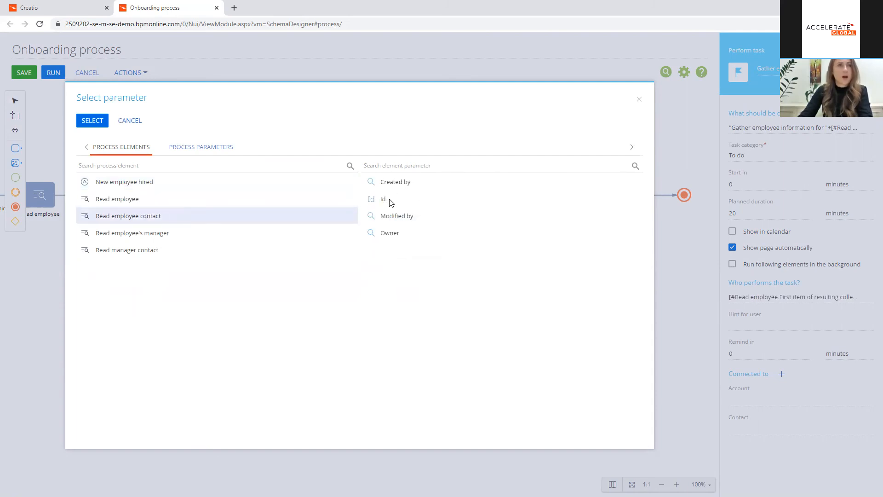
left_click(164, 198)
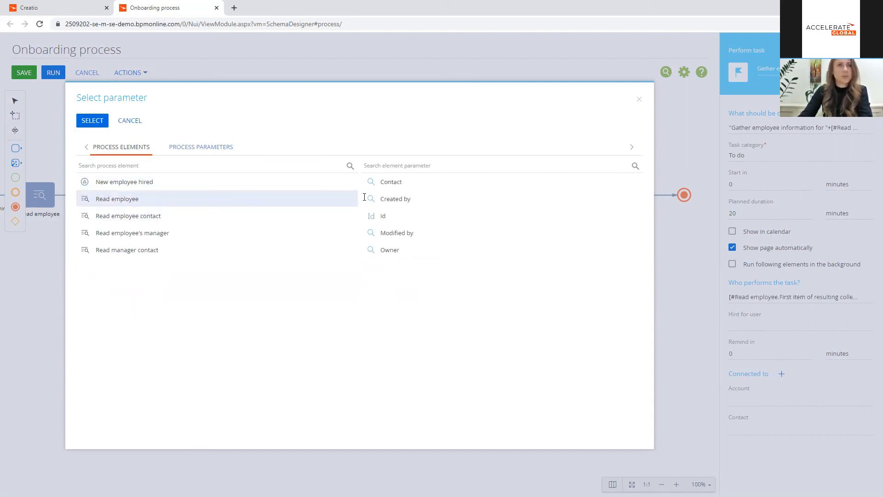
double_click(407, 181)
Step: Connect the task's Account to the account from Read employee contact
left_click(865, 399)
left_click(846, 413)
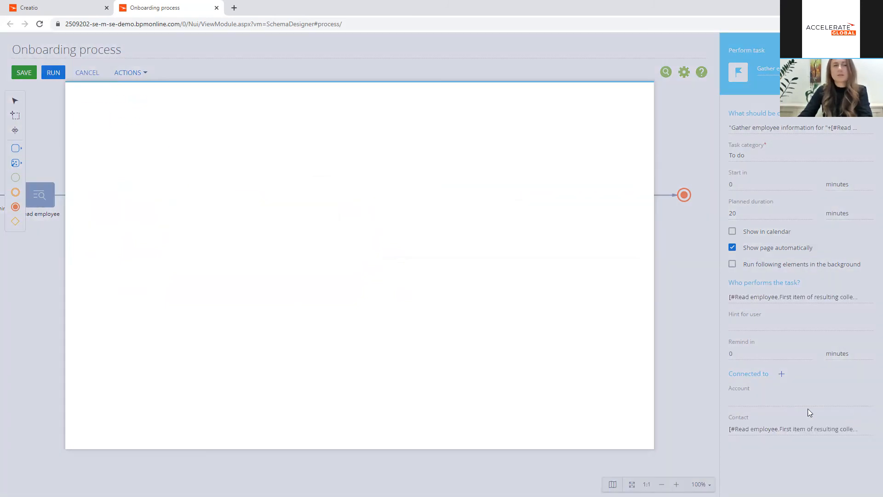
left_click(145, 213)
double_click(389, 181)
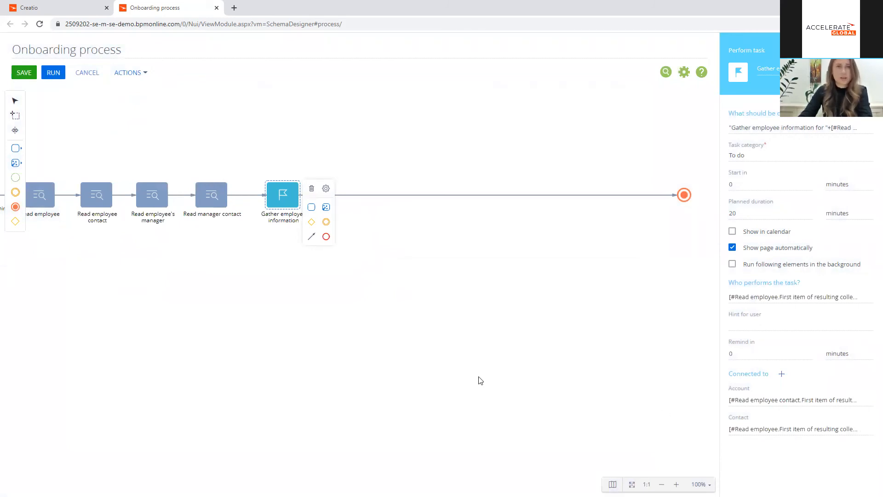
Step: Delete the flow from Gather employee information to the end event and add an Open edit page element after the task
left_click(495, 321)
left_click(315, 195)
key("Delete")
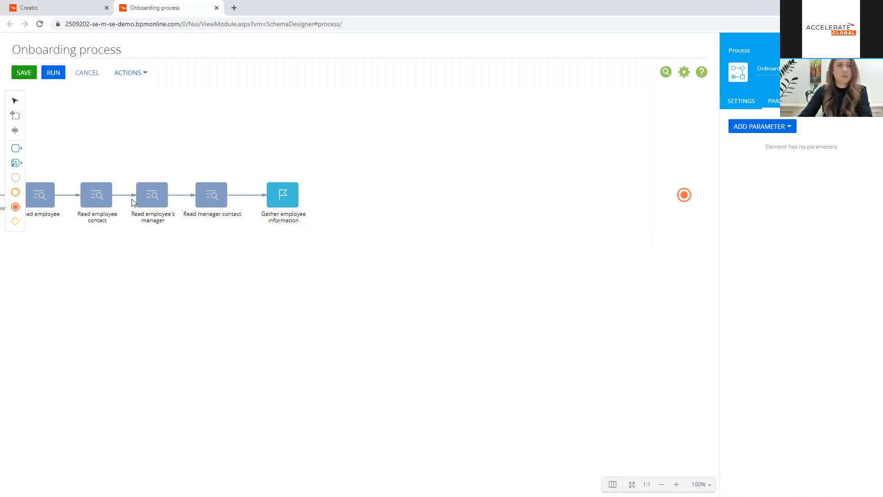
left_click(17, 149)
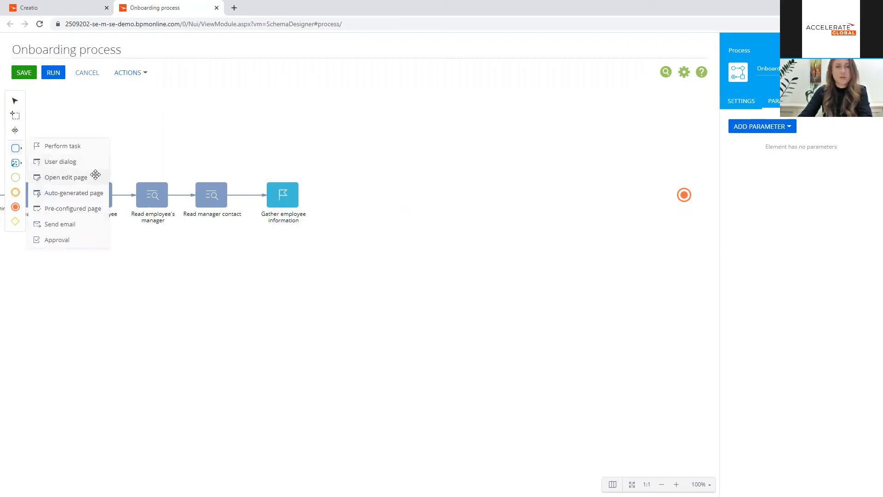
left_click_drag(95, 177, 370, 195)
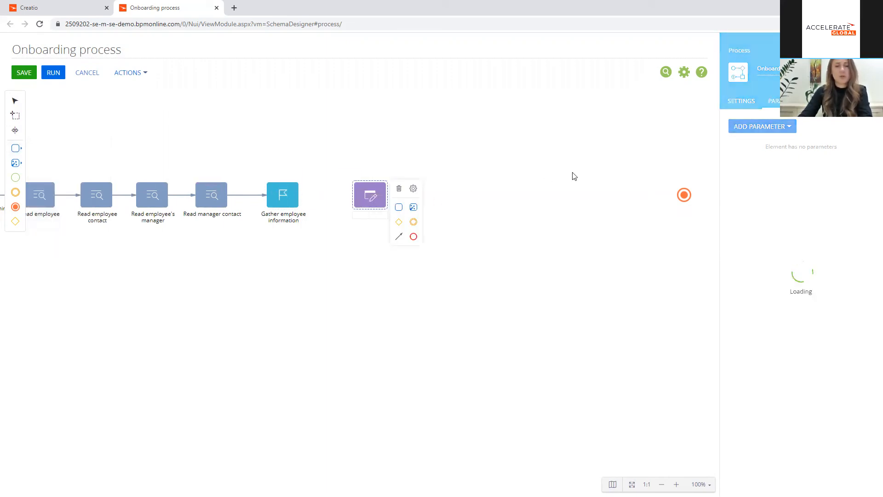
Step: Connect Gather employee information to the Open edit page element with a conditional flow for the Information received result
left_click(296, 201)
left_click_drag(316, 238, 361, 201)
left_click(381, 202)
left_click(421, 201)
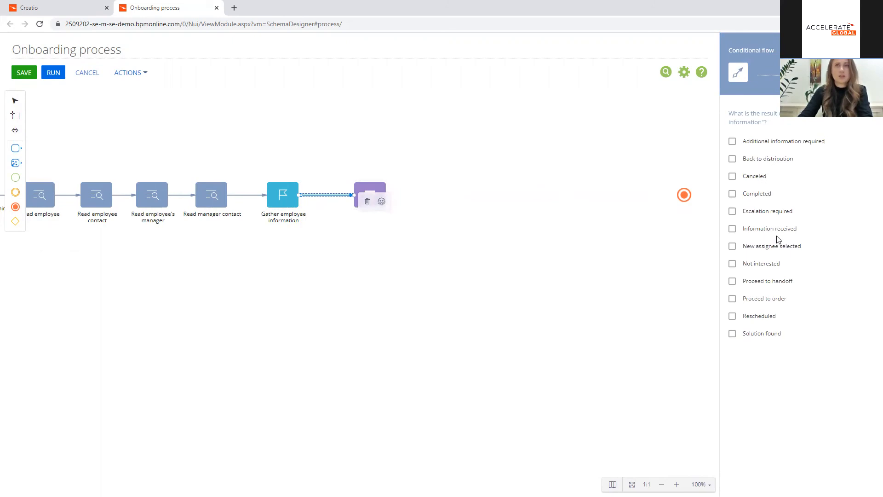
left_click(793, 229)
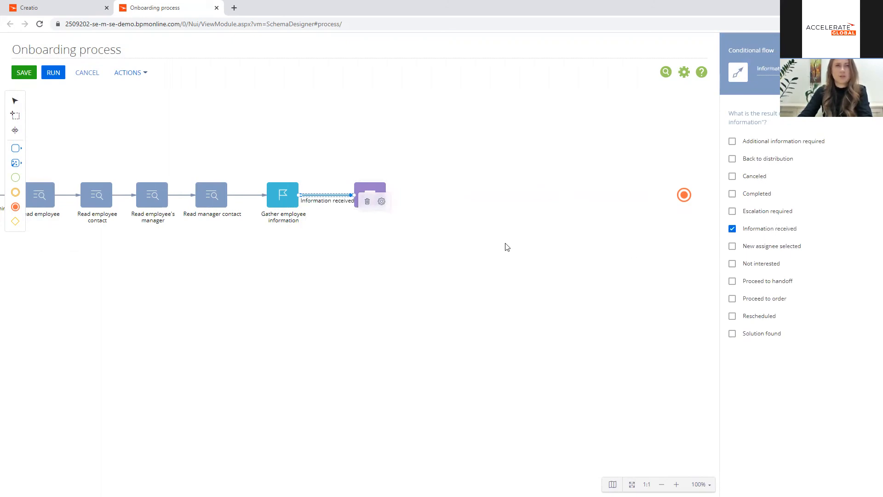
Step: Move the Open edit page element slightly farther from the task and name it "Add information to employee contact record"
left_click(421, 210)
left_click_drag(370, 195, 398, 194)
left_click(771, 71)
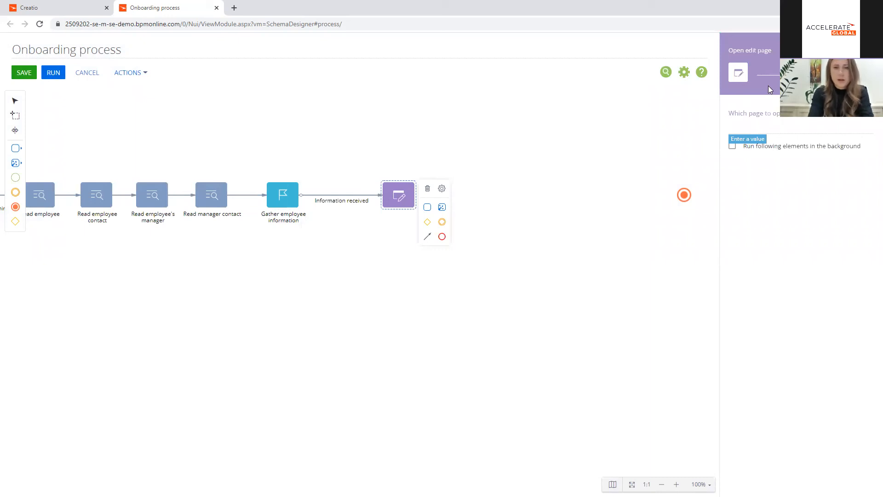
type("Add infor")
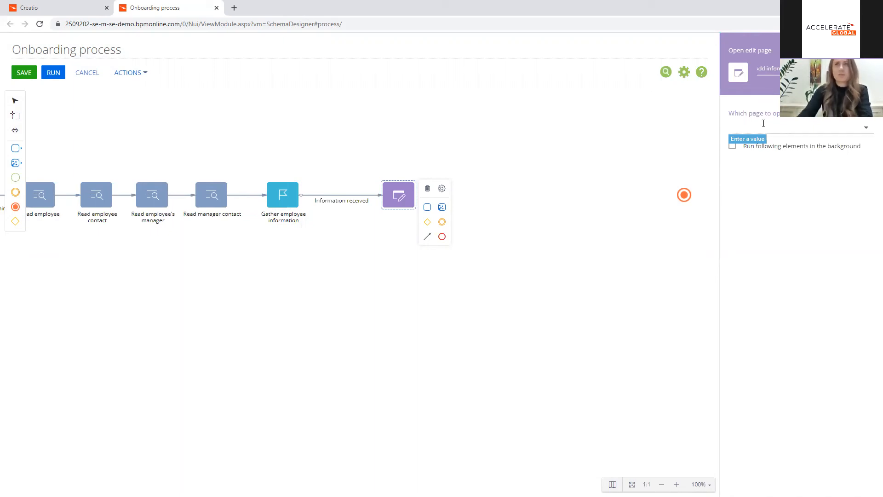
Step: Have the element open the Contact page in the Edit existing record mode
left_click(764, 124)
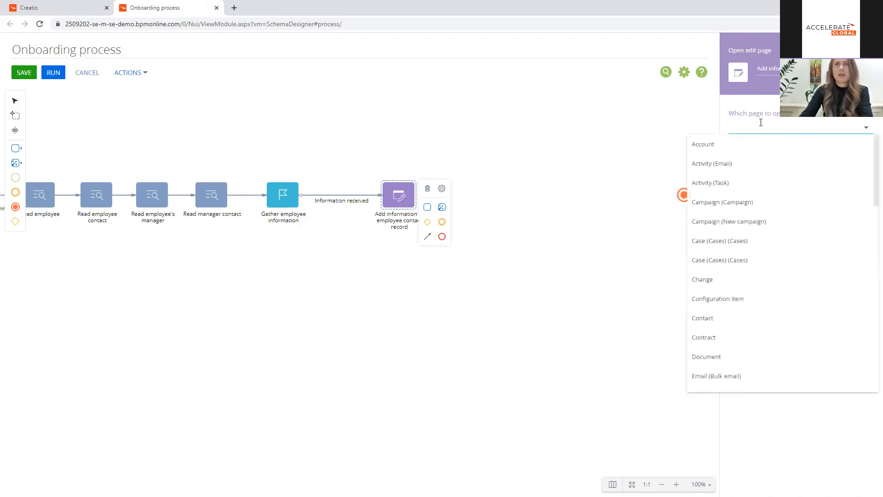
type("co")
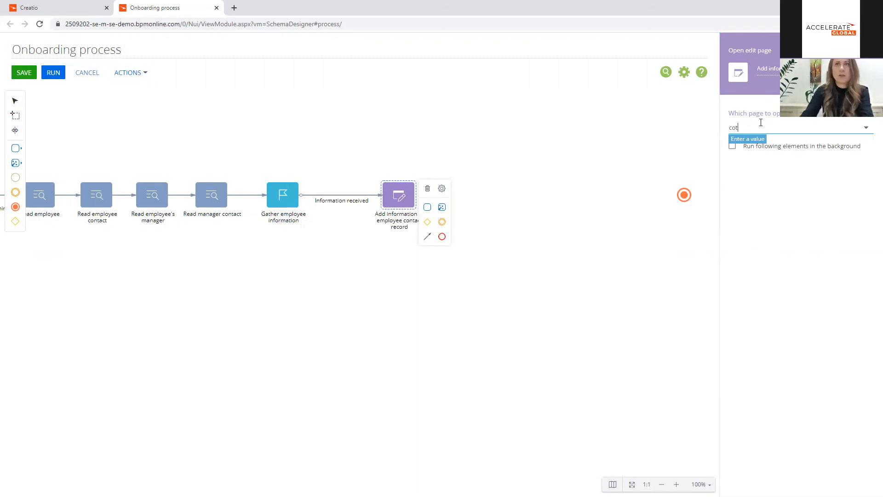
type("n")
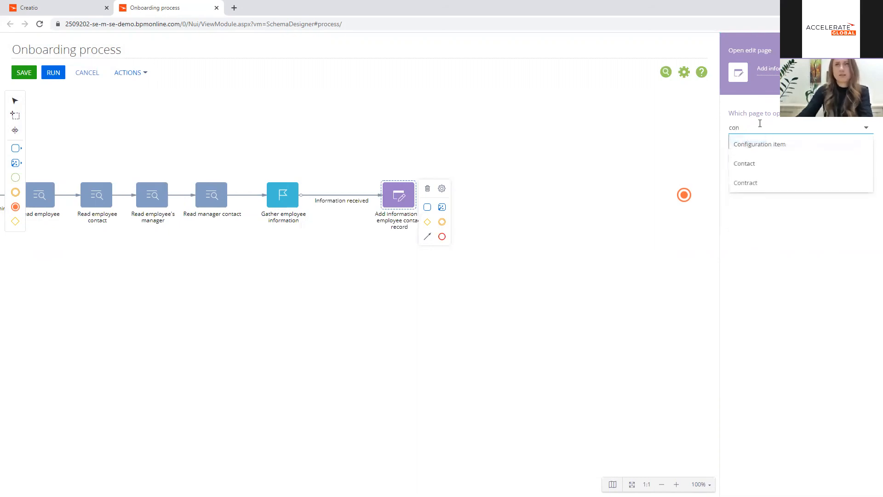
left_click(774, 166)
left_click(772, 155)
left_click(769, 191)
Step: Set the edit page's Record ID to the Contact parameter of Read employee
left_click(768, 183)
left_click(808, 204)
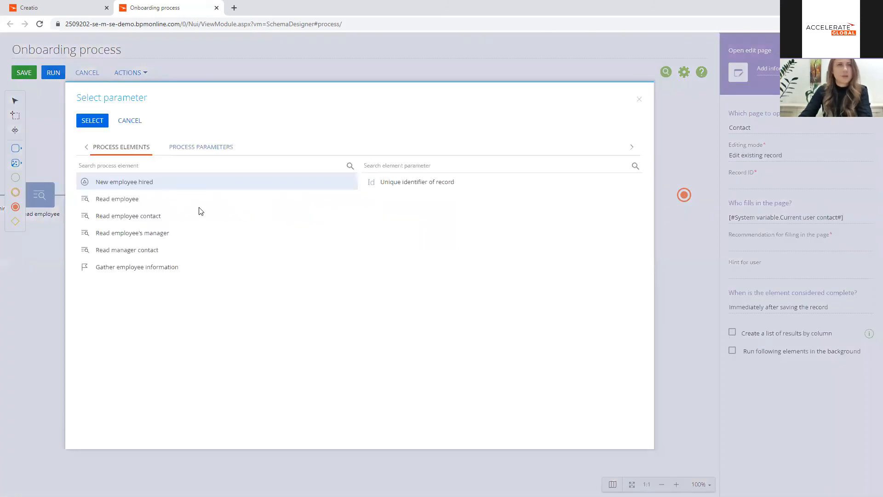
left_click(161, 200)
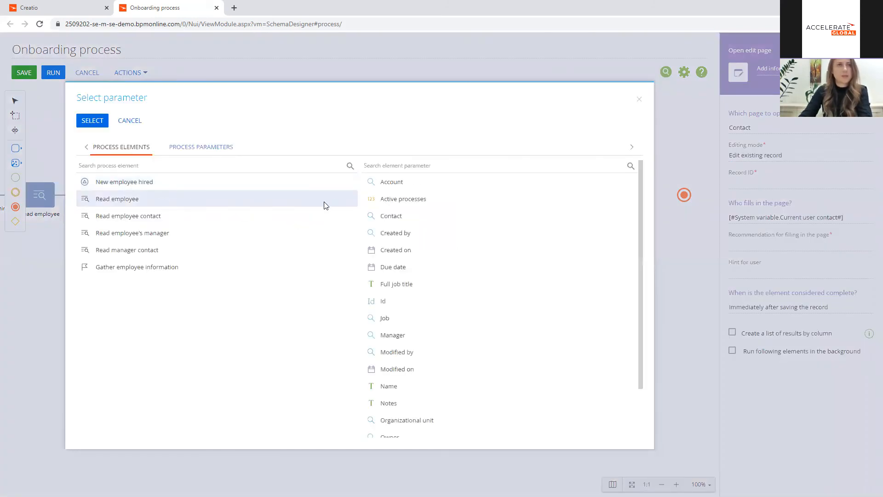
double_click(398, 216)
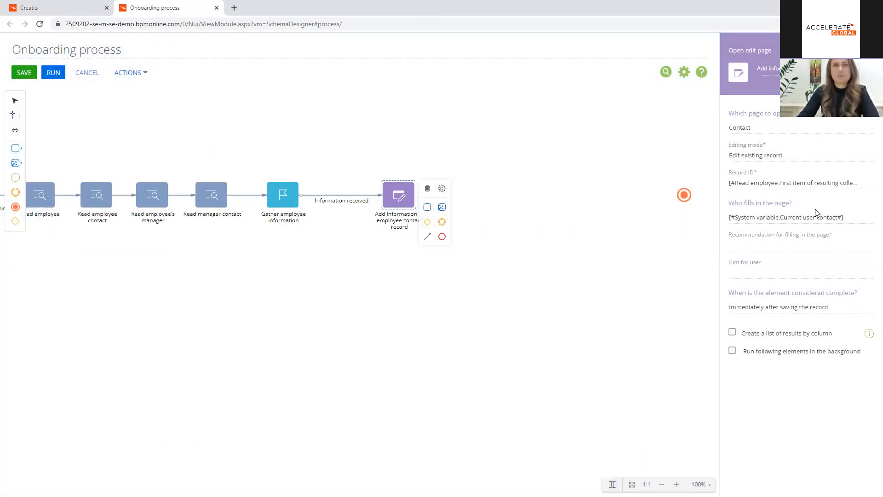
Step: Set the edit page's Record ID to the Id parameter of Read employee contact
left_click(864, 184)
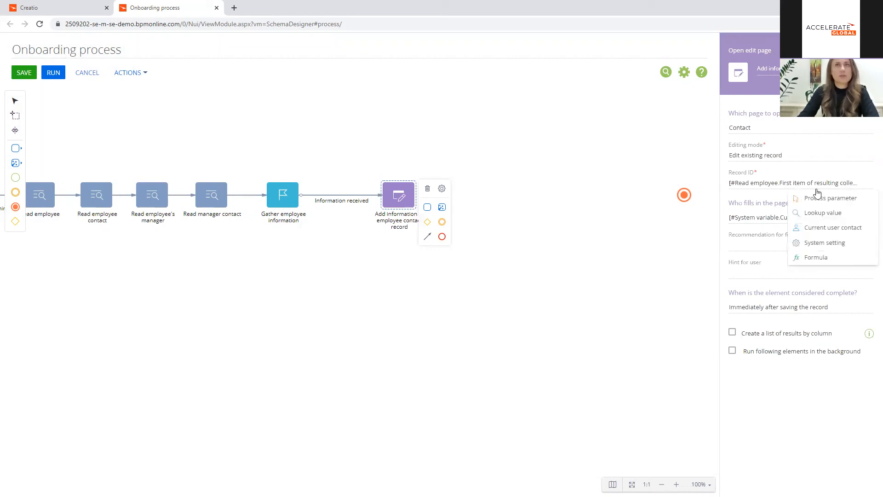
left_click(830, 199)
left_click(339, 217)
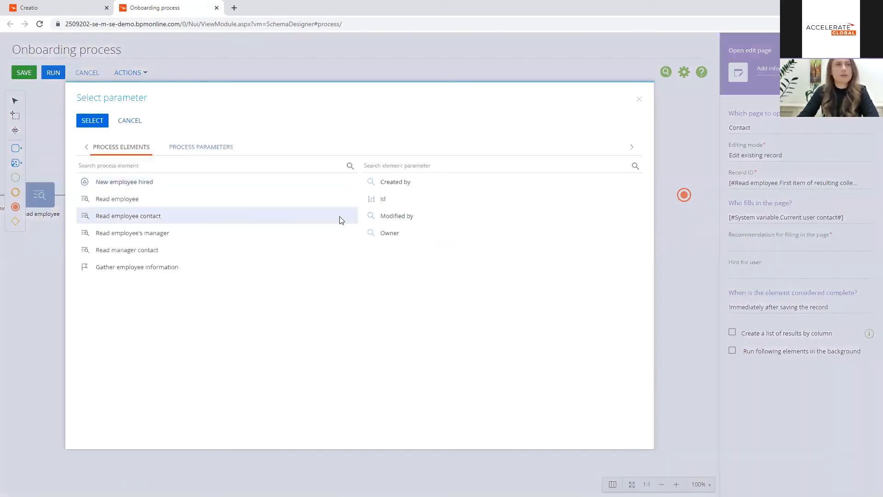
double_click(391, 200)
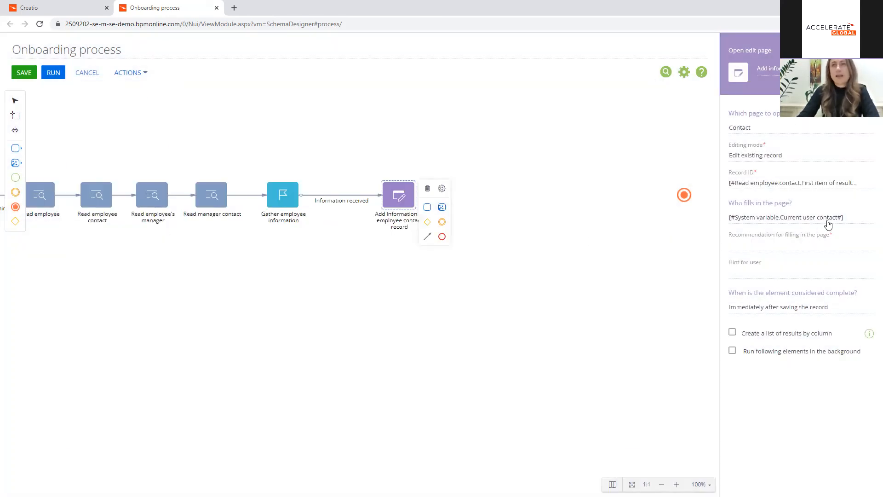
Step: Assign filling in the page to the Owner parameter of Read employee
left_click(867, 219)
left_click(854, 232)
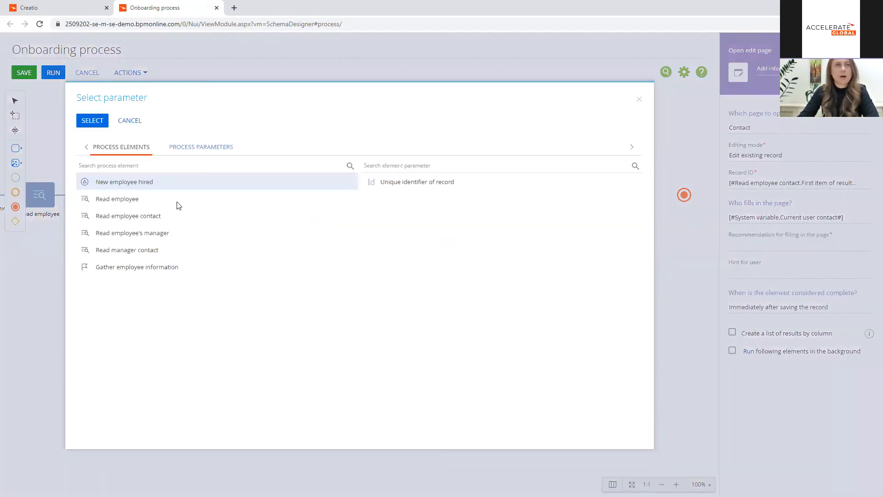
left_click(168, 201)
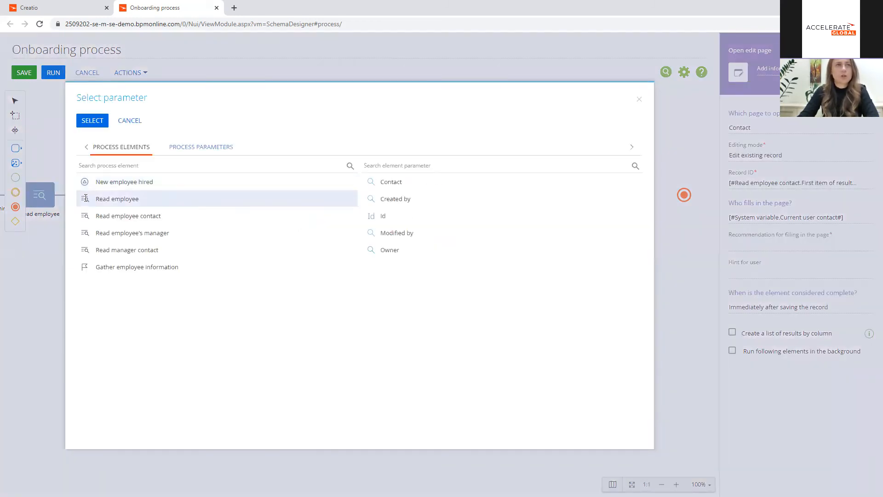
double_click(390, 248)
Step: Enter "Add information to employee contact record" as the recommendation for filling in the page
key("ctrl+a")
left_click(777, 245)
type("Add information to employee contact record")
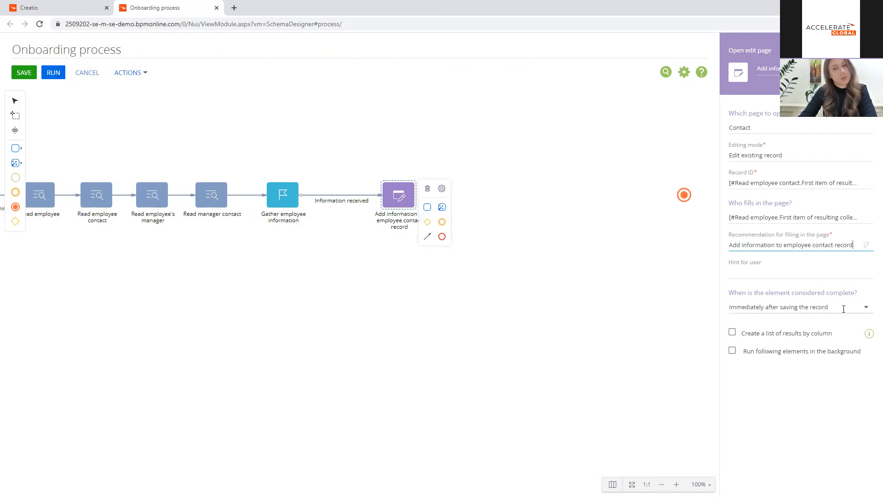
left_click(455, 301)
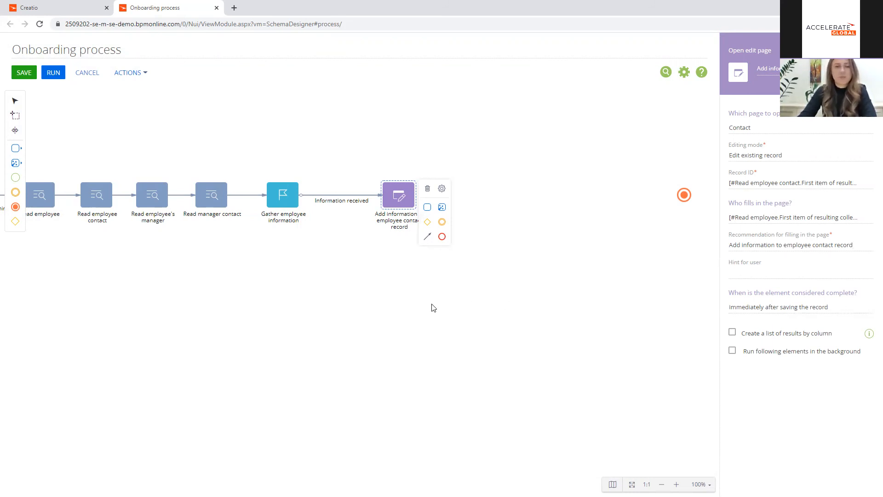
Step: Add an Open edit page element below Gather employee information and link it with a conditional flow for the Canceled result
left_click(398, 189)
left_click(16, 148)
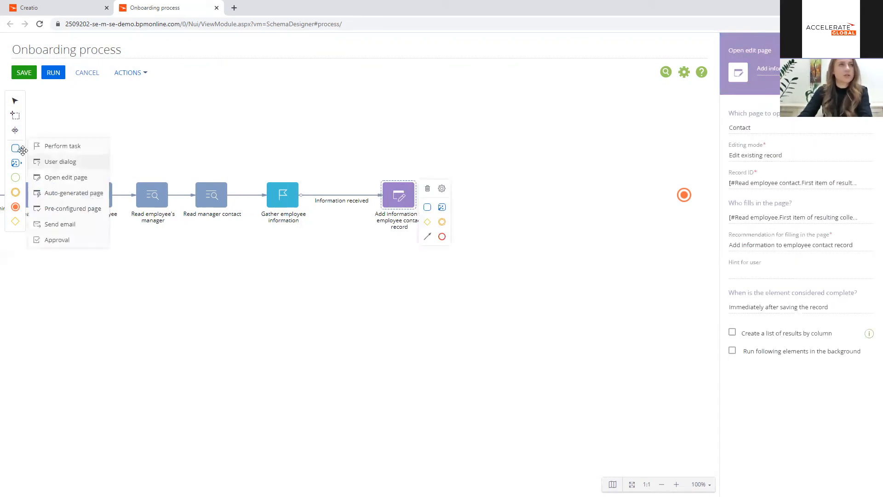
left_click_drag(86, 177, 278, 292)
left_click(278, 203)
left_click_drag(309, 238, 288, 285)
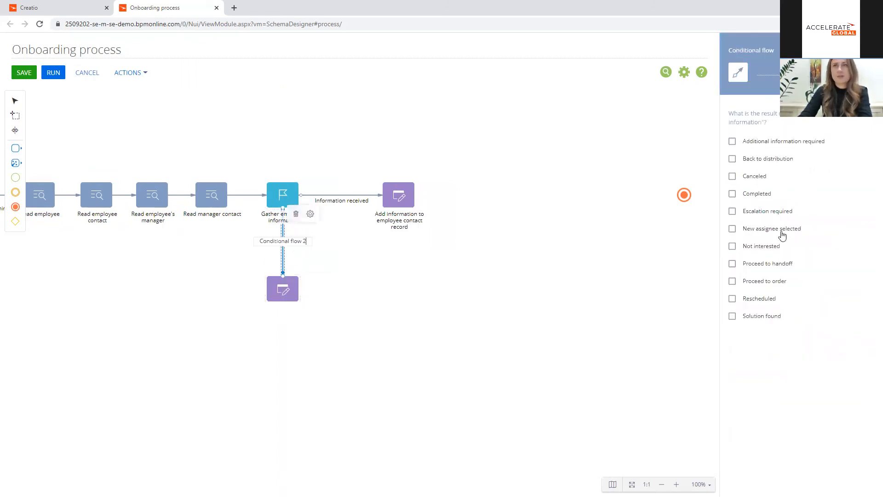
left_click(762, 179)
Step: Name the new element "Specify due date and reasons for job change" and have it open the Employee page in Edit existing record mode
left_click(282, 288)
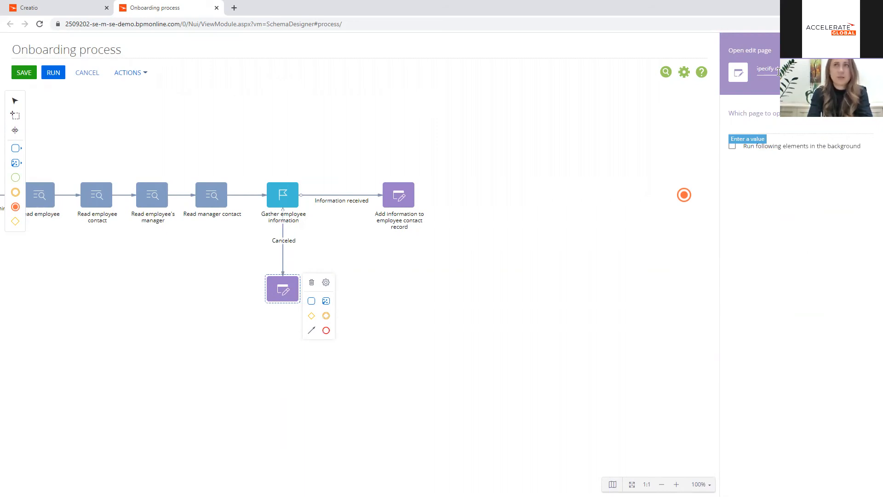
left_click(774, 123)
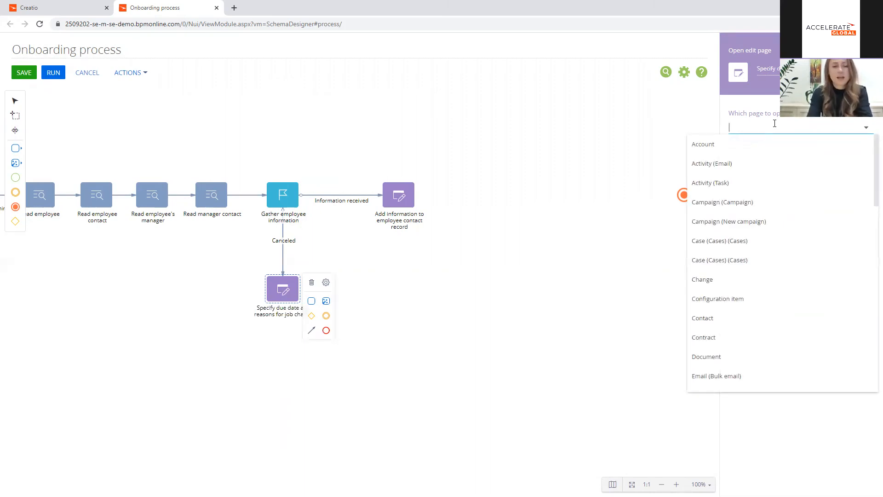
type("emp")
left_click(765, 141)
left_click(785, 159)
left_click(775, 191)
Step: Set the Record ID to New employee hired's Unique identifier of record and the recommendation to "Specify due date and reasons for job change"
left_click(870, 186)
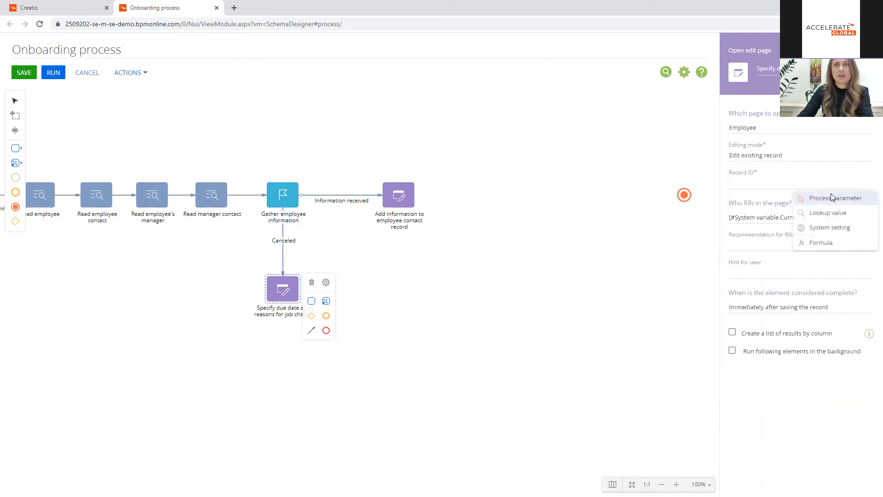
left_click(832, 198)
double_click(374, 181)
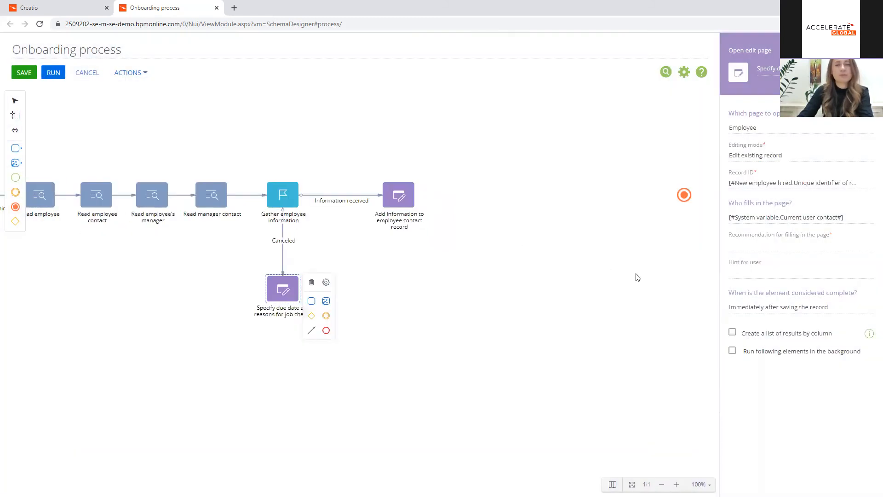
triple_click(776, 68)
key("ctrl+c")
left_click(751, 244)
key("ctrl+v")
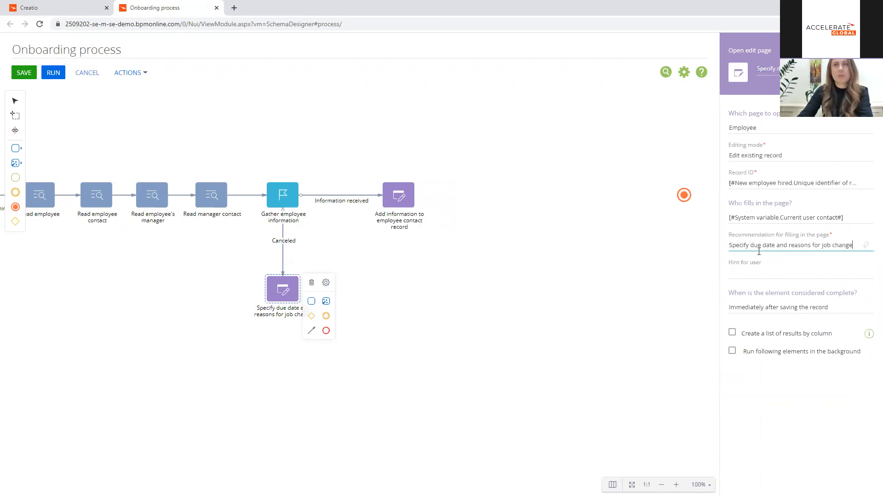
Step: Complete the element if the record matches conditions, with the condition that Reason for job change is filled in
left_click(857, 308)
left_click(754, 341)
left_click(792, 340)
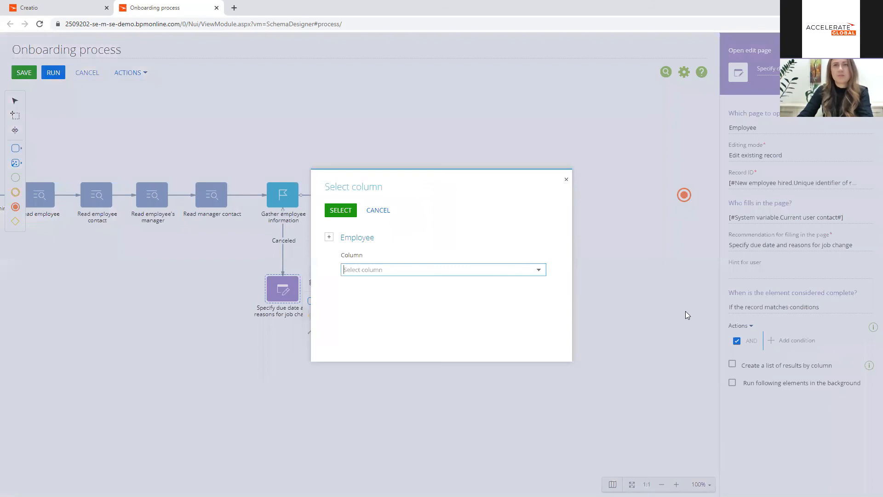
left_click(365, 269)
type("reas")
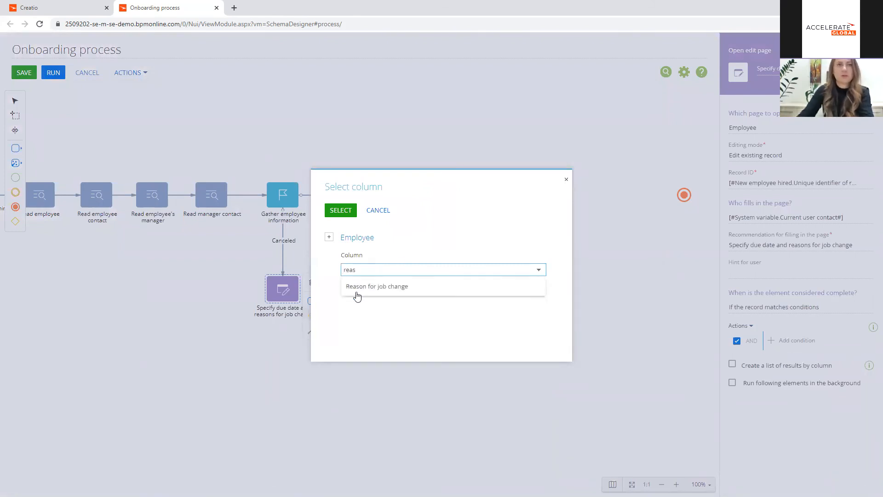
left_click(357, 293)
left_click(341, 211)
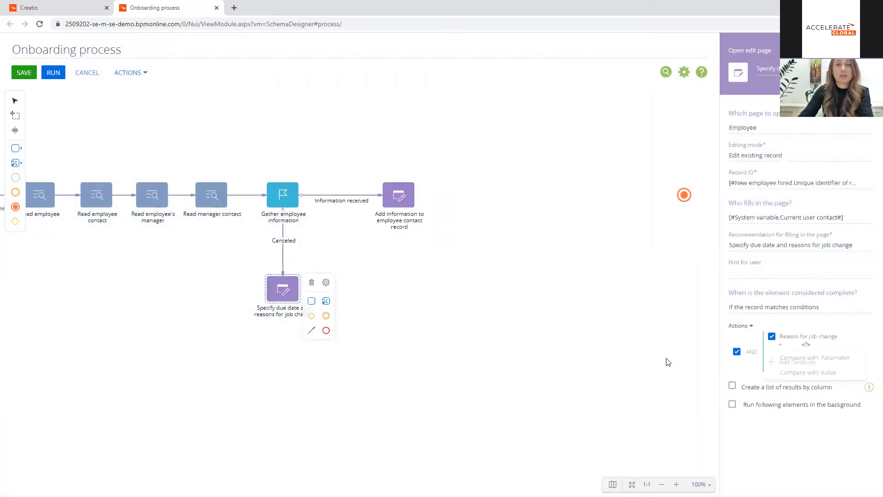
left_click(783, 346)
left_click(801, 386)
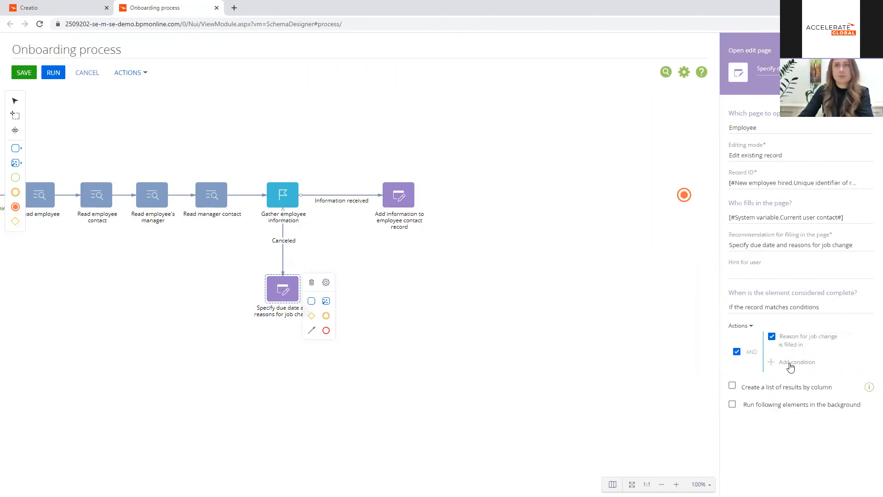
Step: Add a second completion condition requiring that Due date is filled in
left_click(787, 361)
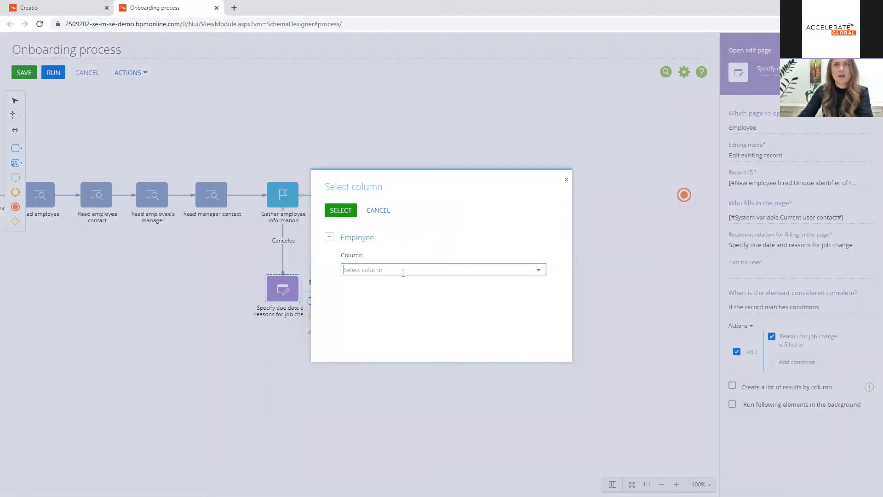
type("Due")
left_click(387, 287)
left_click(340, 210)
left_click(814, 357)
left_click(815, 357)
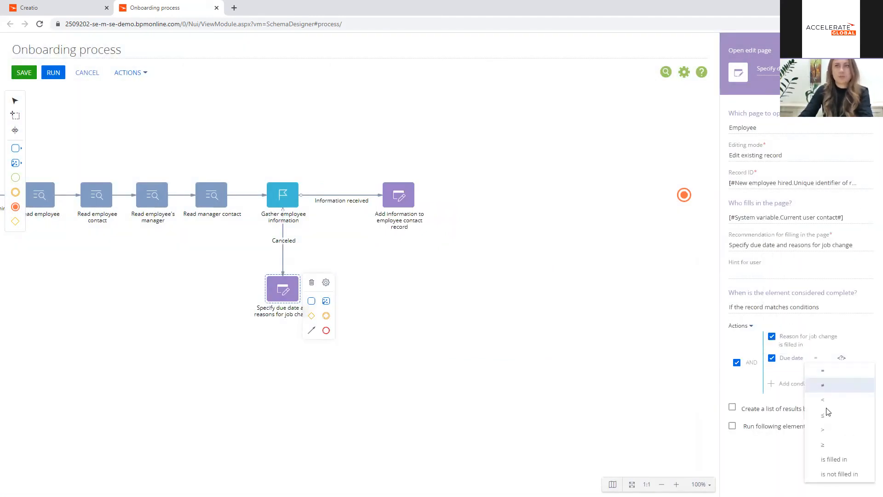
left_click(833, 460)
Step: Place a Terminate event below Specify due date and reasons for job change and connect the element to it
left_click(470, 288)
left_click_drag(15, 209, 282, 370)
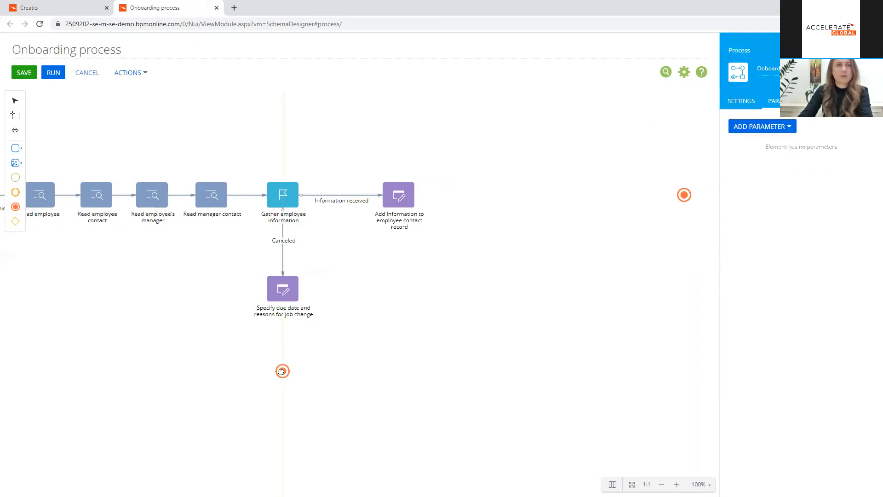
left_click(283, 289)
left_click_drag(311, 332, 283, 371)
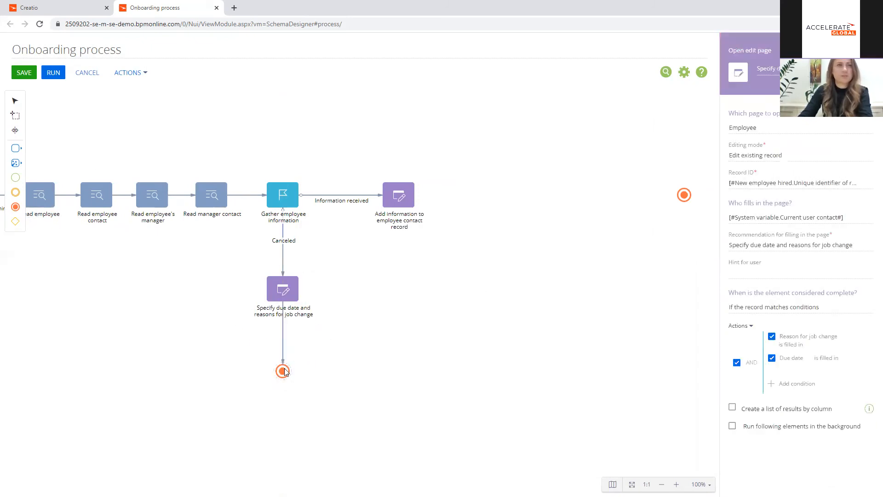
Step: Move the main branch's Terminate event farther along the line to make room for more elements
left_click(355, 303)
left_click_drag(464, 283, 302, 332)
left_click_drag(521, 243, 679, 244)
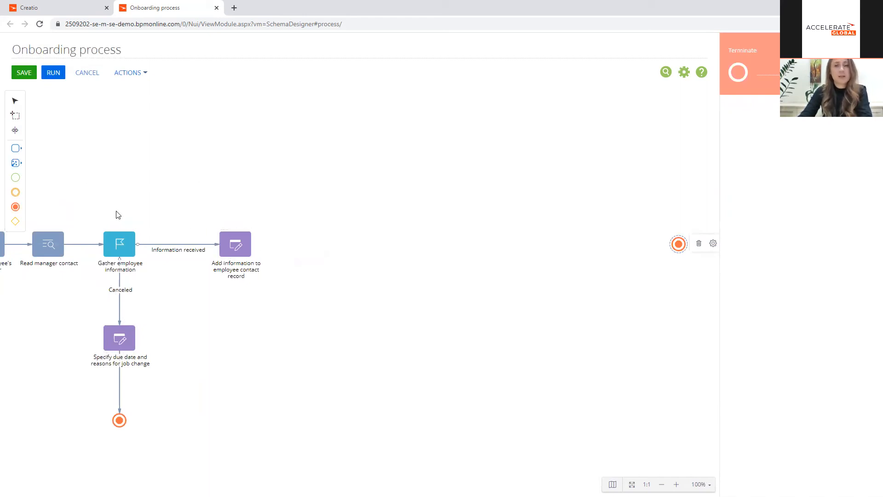
Step: Place two Perform task elements after Add information to employee contact record, one above and one below the main line
left_click(15, 163)
left_click_drag(46, 146, 356, 217)
left_click_drag(44, 155, 344, 290)
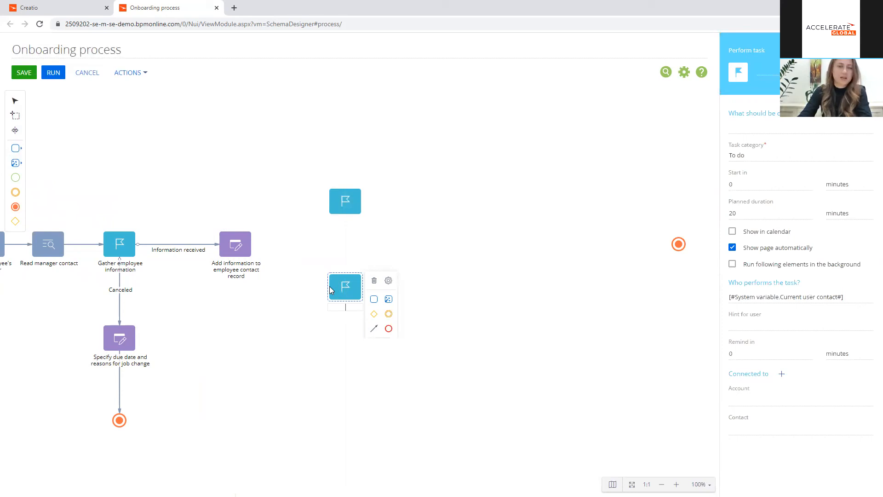
Step: Insert a gateway between the Add information element and the two new tasks, and change its type to Parallel gateway
left_click(17, 223)
left_click_drag(15, 223, 287, 248)
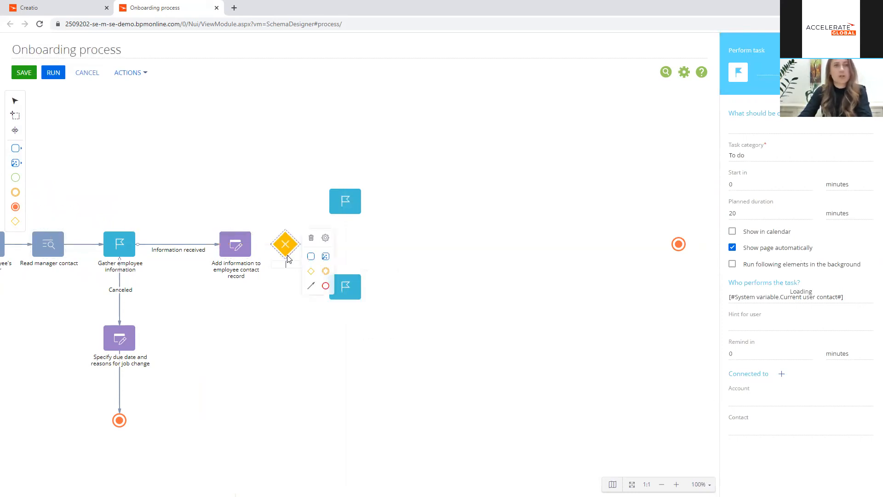
left_click(324, 237)
left_click(384, 241)
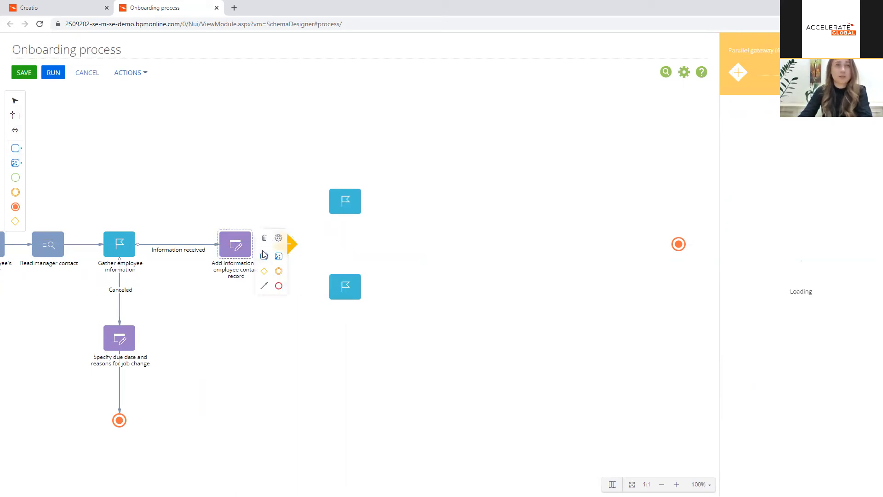
Step: Connect Add information to employee contact record to the parallel gateway, and the gateway to both Perform task elements
left_click(282, 244)
left_click_drag(306, 239, 316, 205)
left_click_drag(313, 292, 326, 286)
left_click_drag(314, 221, 285, 215)
left_click_drag(315, 308, 319, 289)
Step: Name the upper task "Conduct an introduction meeting" and enter the same text as what should be done
left_click(345, 201)
type("Conduct")
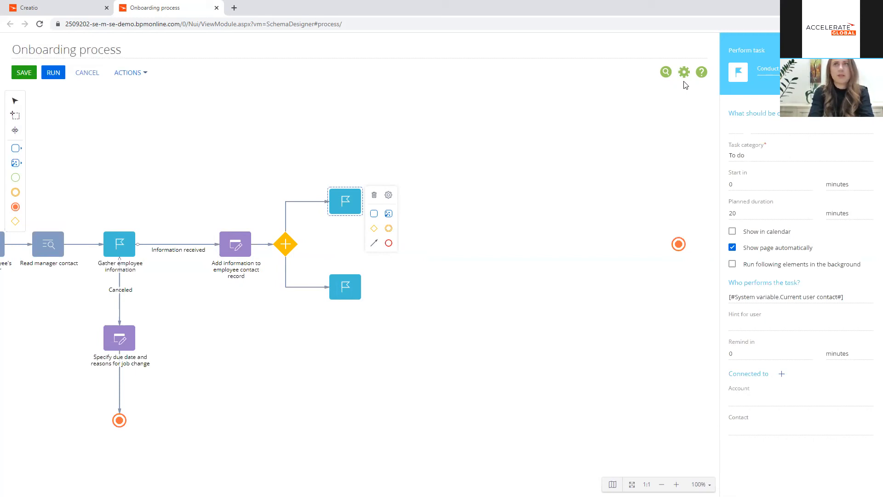
double_click(766, 67)
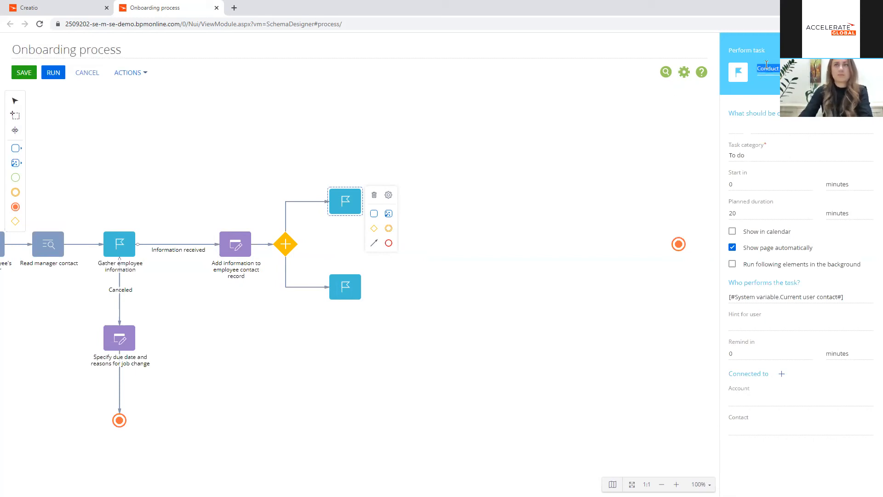
left_click(792, 125)
Step: Assign the introduction meeting task to the Contact parameter of Read employee's manager
left_click(867, 298)
left_click(823, 311)
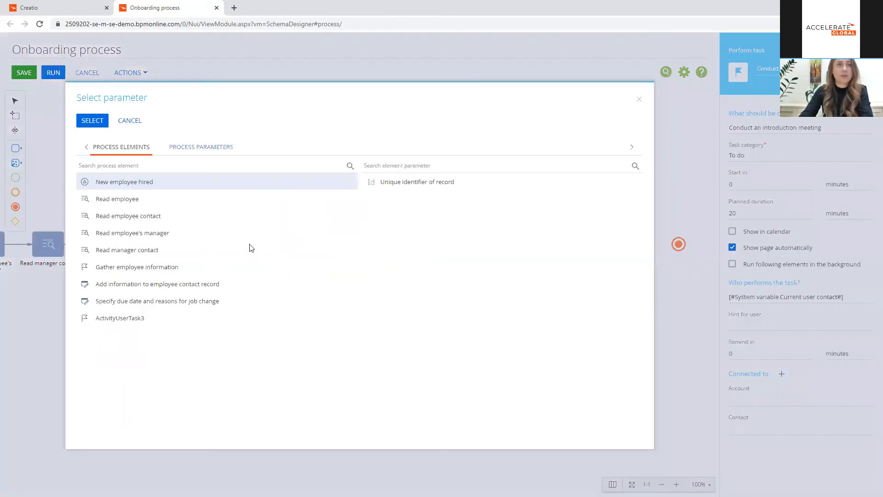
left_click(146, 251)
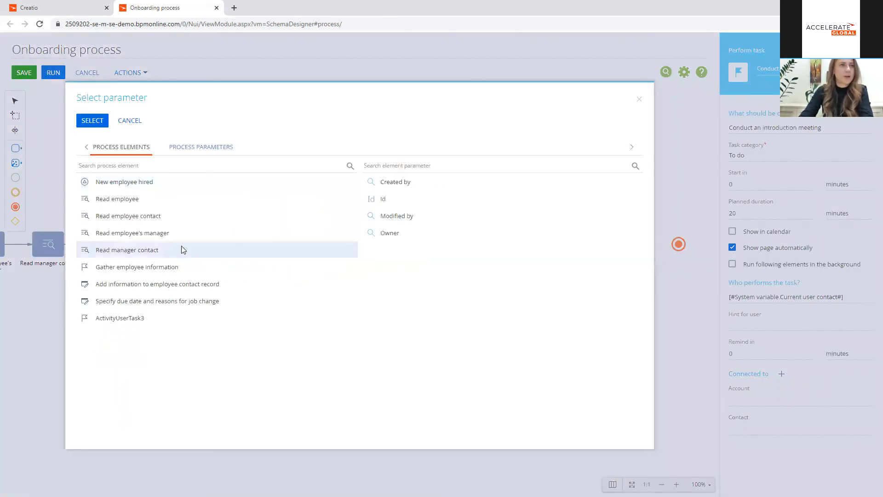
left_click(252, 233)
double_click(391, 182)
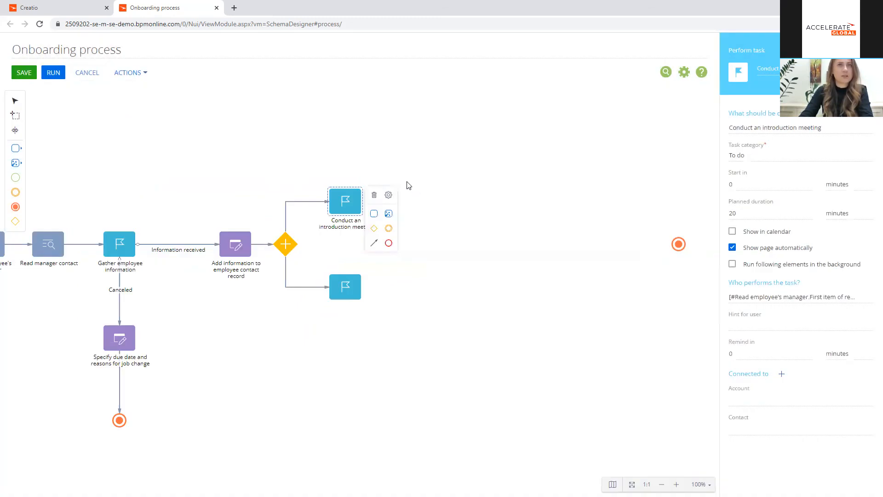
Step: Connect the introduction meeting task's Contact field to the Contact parameter of Read employee
left_click(866, 432)
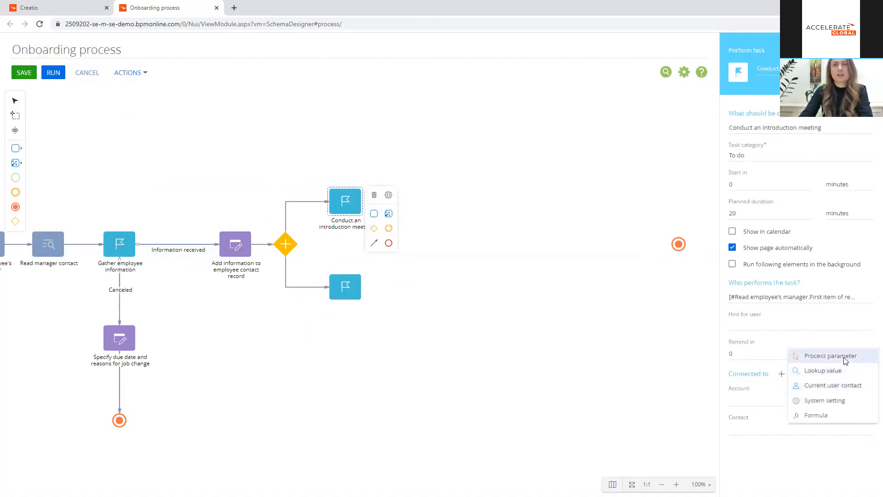
left_click(828, 356)
left_click(158, 202)
double_click(382, 183)
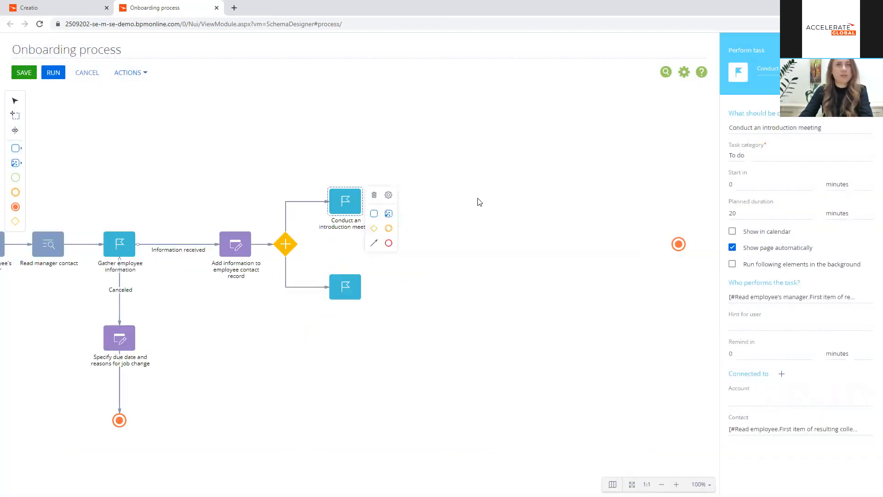
Step: Name the lower task "Prepare an employment contract" and enter the same text as what should be done
left_click(355, 295)
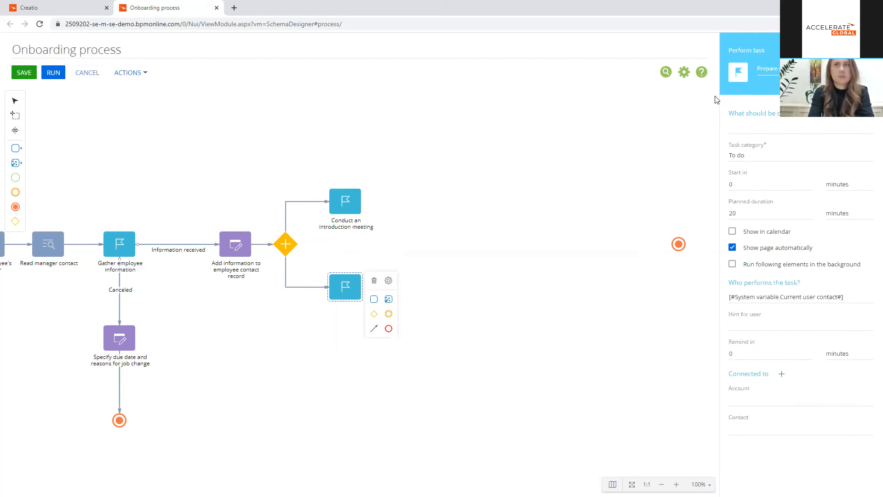
right_click(808, 68)
left_click(808, 73)
key("ctrl+a")
key("ctrl+c")
left_click(768, 124)
key("ctrl+v")
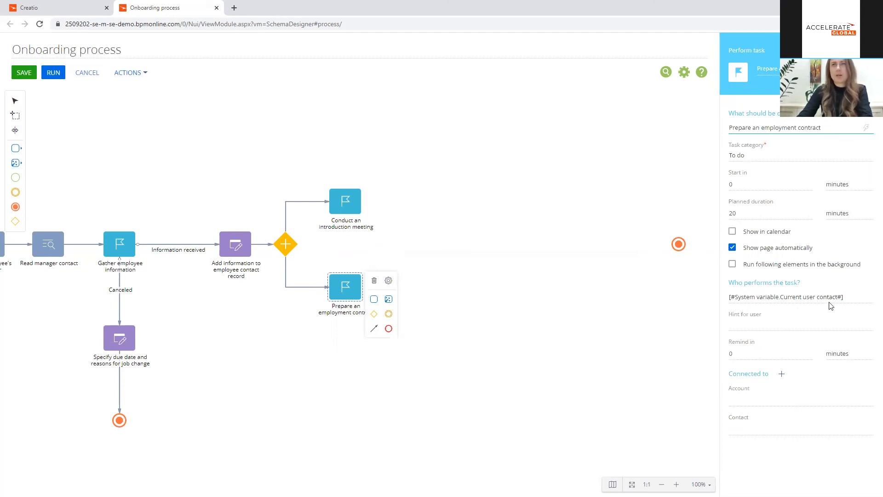
Step: Assign the employment contract task to the Owner parameter of Read employee
left_click(863, 297)
left_click(835, 310)
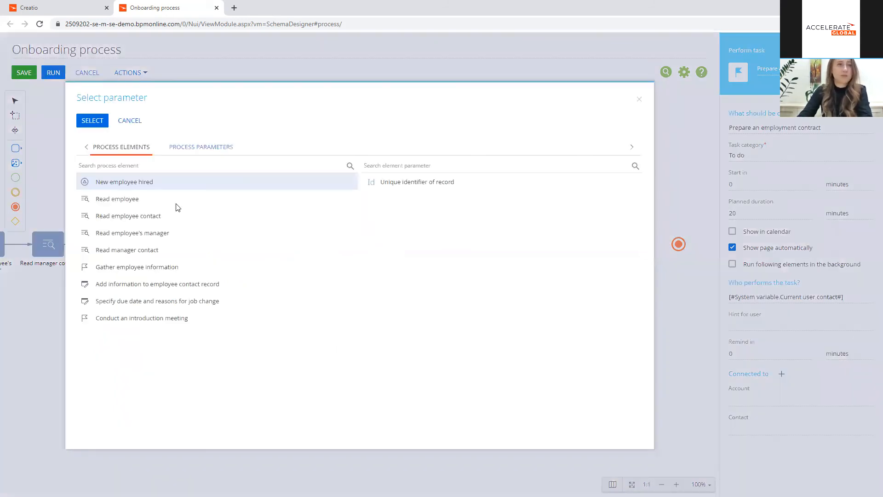
left_click(136, 199)
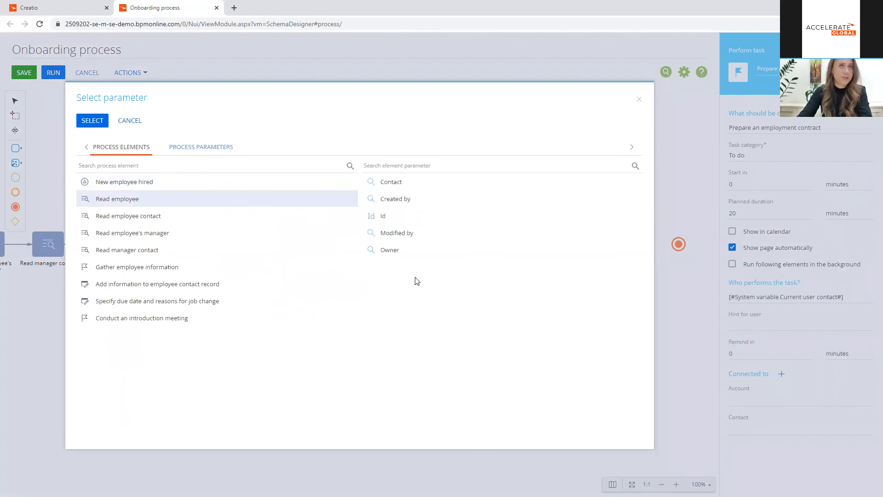
double_click(389, 249)
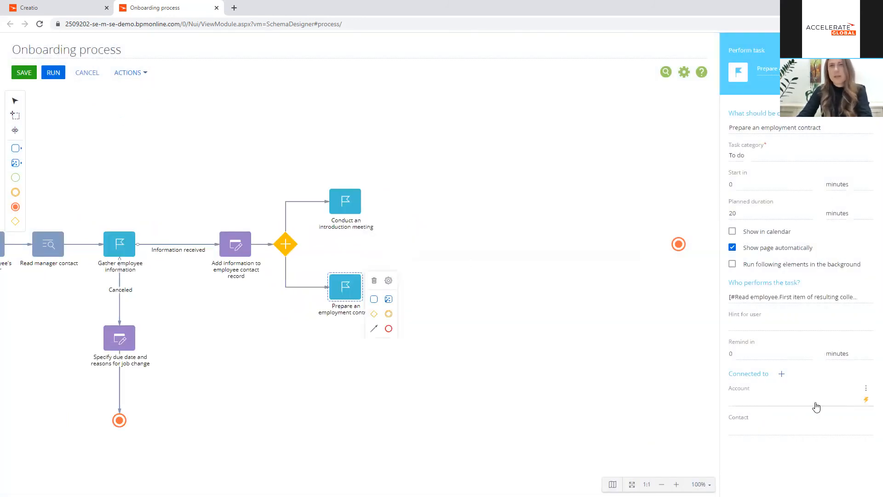
Step: Connect the employment contract task's Contact field to the Contact parameter of Read employee
left_click(864, 427)
left_click(835, 357)
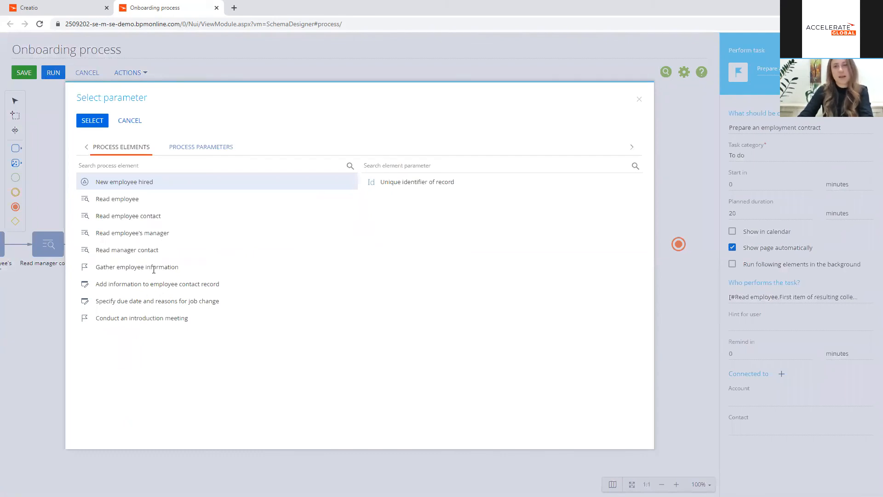
left_click(142, 200)
double_click(400, 185)
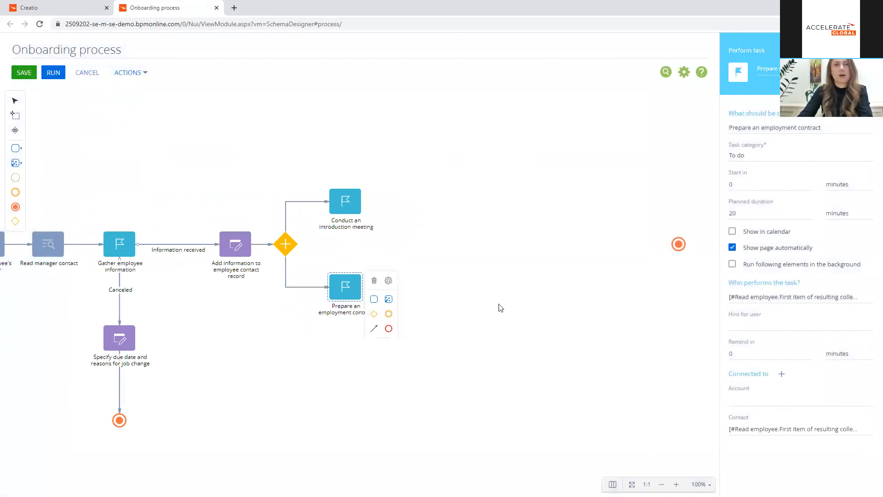
Step: Add a gateway beyond the two parallel tasks and change its type to a parallel gateway
left_click(505, 292)
left_click_drag(15, 221, 418, 244)
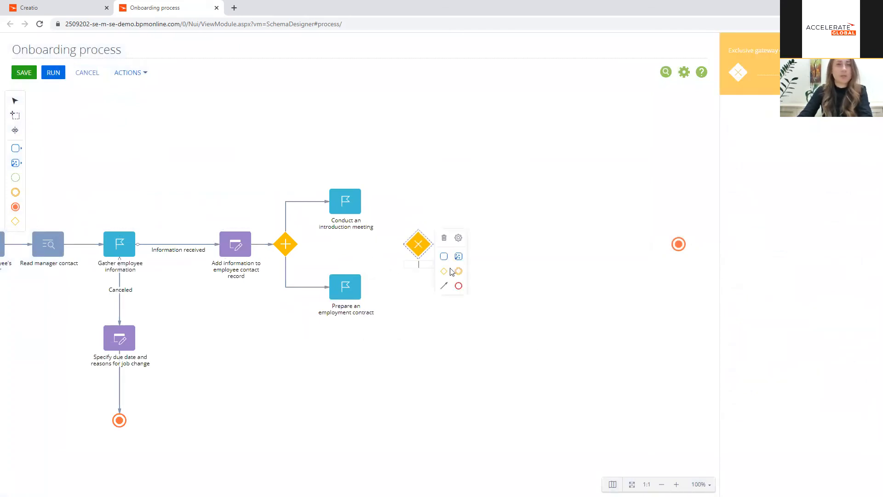
left_click(458, 237)
left_click(511, 237)
Step: Connect both the employment contract task and the introduction meeting task to the new parallel gateway with sequence flows
left_click(353, 292)
mouse_move(373, 335)
left_mouse_down()
mouse_move(434, 296)
mouse_move(418, 246)
mouse_move(392, 286)
left_mouse_up()
left_click(354, 203)
left_click_drag(407, 220, 418, 240)
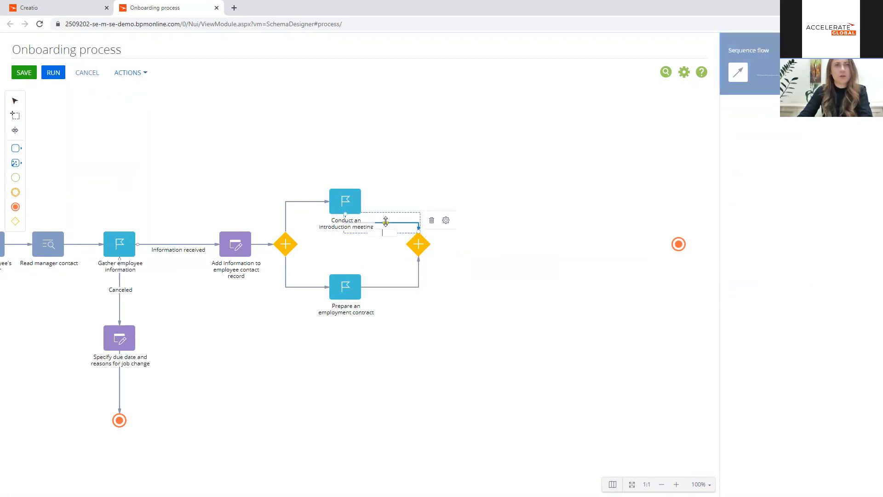
left_click(457, 176)
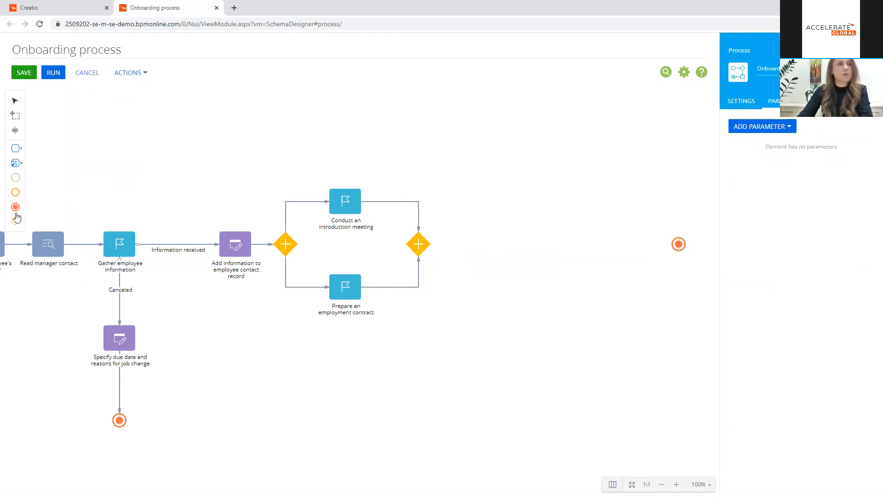
Step: Add a sub-process after the joining parallel gateway, connect the two, and have it call the Daily performance reviews process
left_click(15, 164)
left_click_drag(87, 333, 486, 245)
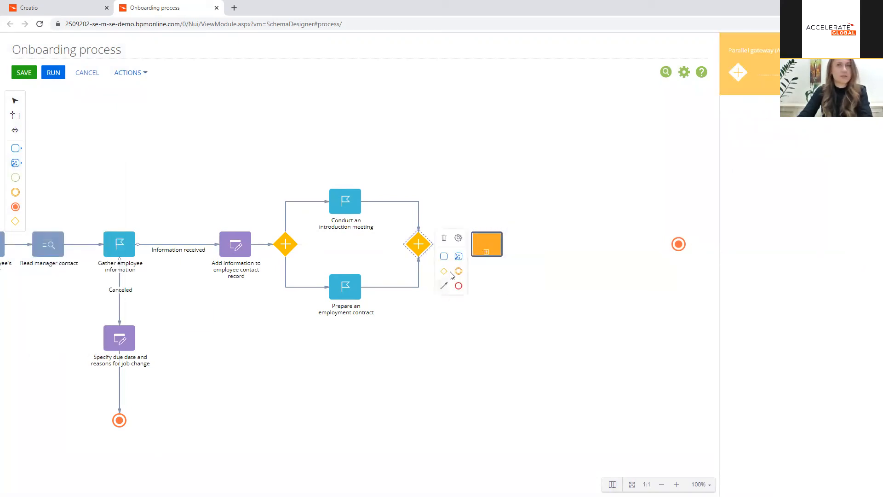
left_click(485, 235)
left_click(735, 127)
type("dail")
left_click(742, 144)
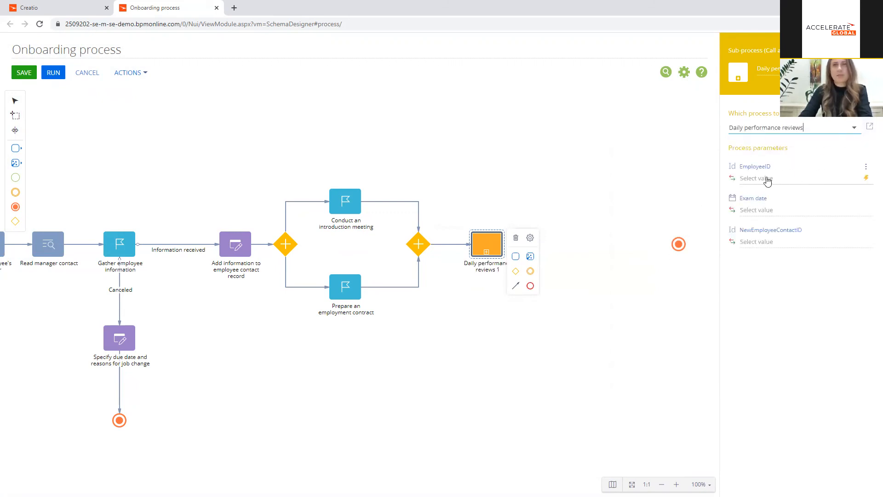
Step: Map the sub-process's EmployeeID parameter to New employee hired's unique identifier of record and name the element "Daily performance reviews"
left_click(848, 195)
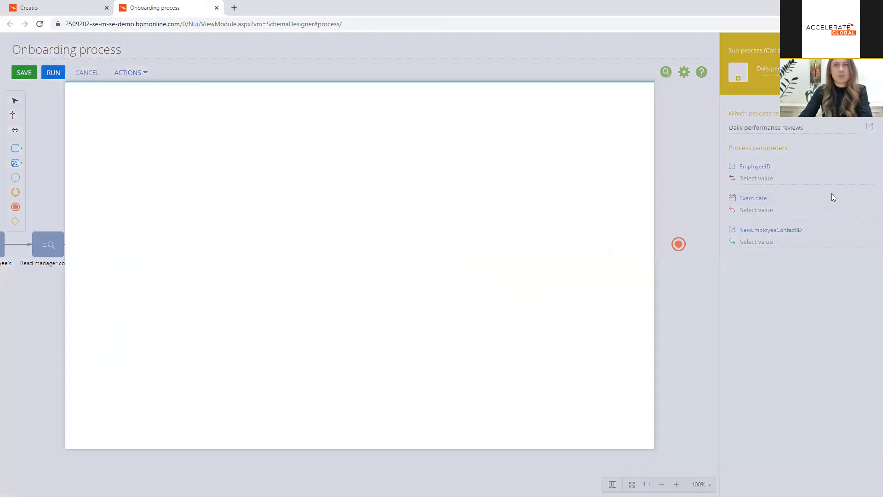
double_click(398, 181)
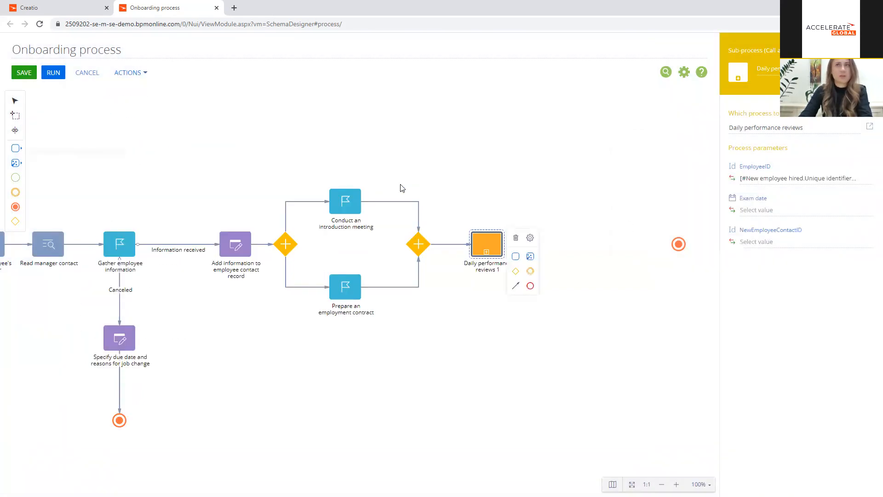
left_click(583, 229)
left_click(488, 250)
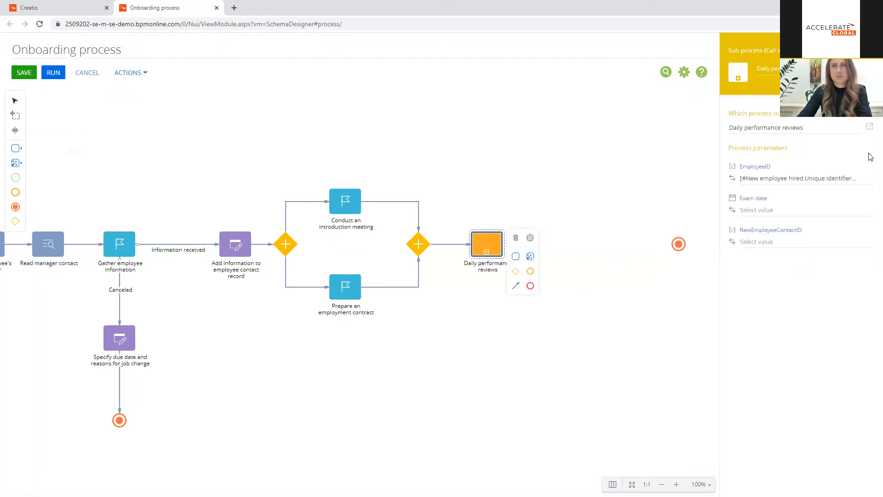
Step: Open the called Daily performance reviews process, examine its element sequence and loop, and close it again
left_click(869, 127)
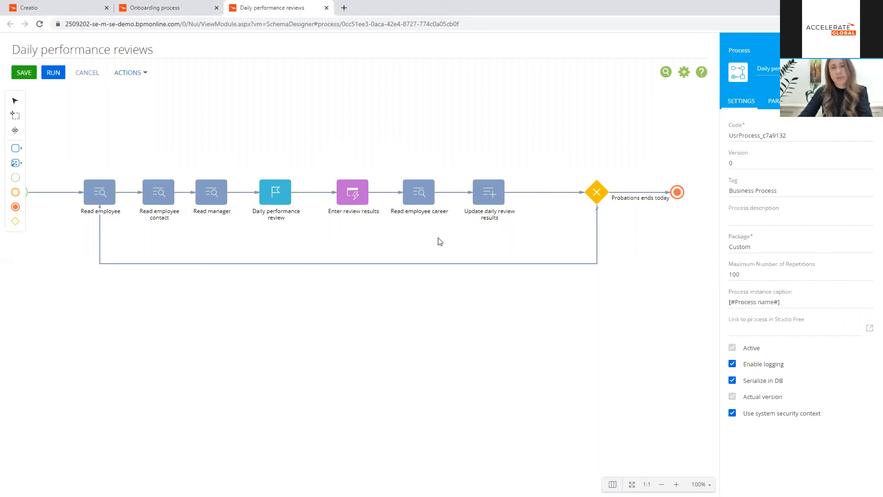
left_click_drag(541, 219, 466, 231)
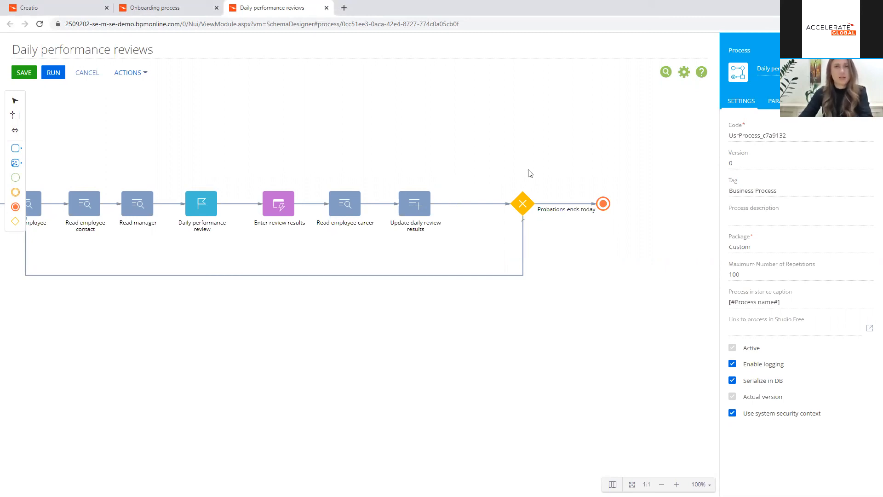
left_click_drag(560, 241, 612, 245)
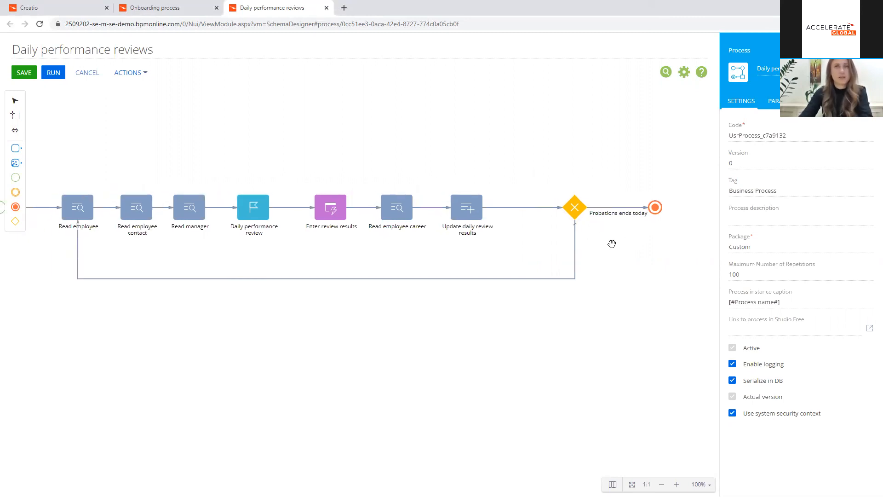
left_click(326, 8)
Step: Add an auto-generated page element after the Daily performance reviews sub-process and connect the sub-process to it
left_click_drag(513, 213, 329, 203)
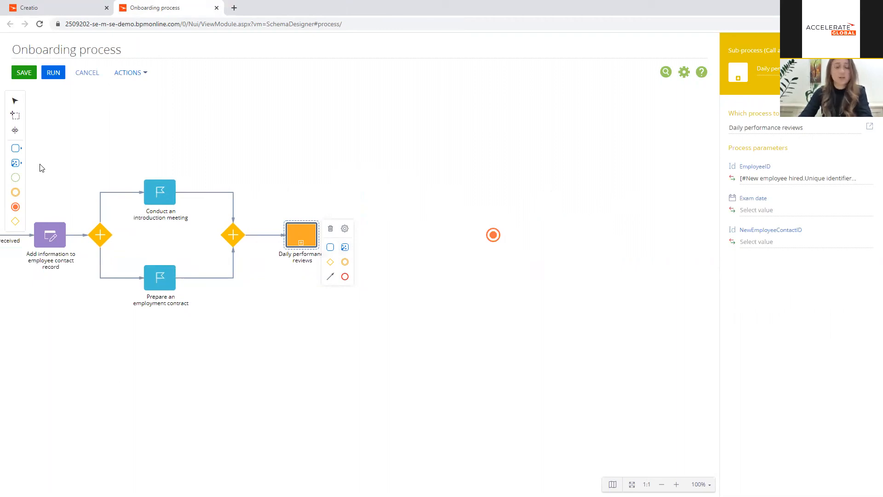
left_click(16, 163)
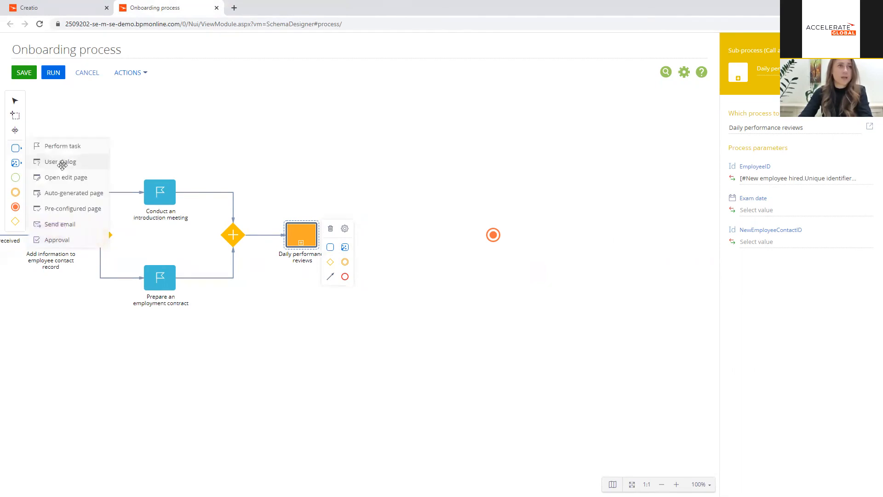
left_click_drag(98, 185, 375, 235)
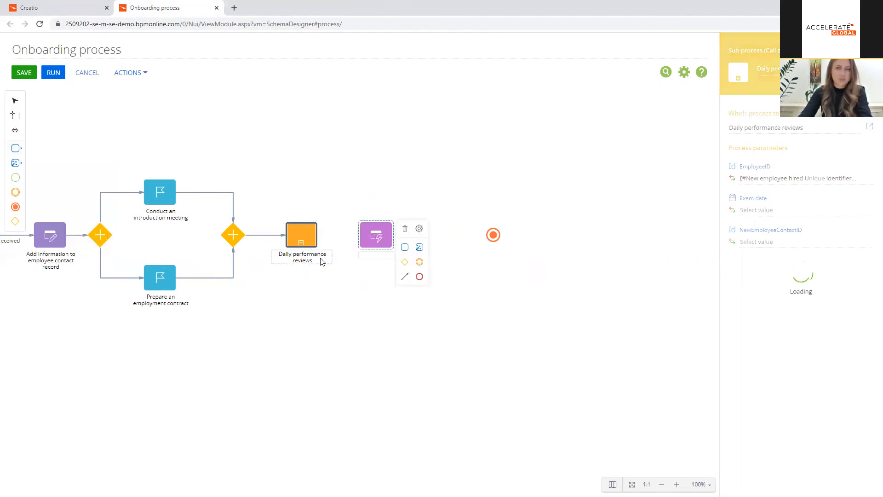
left_click(309, 240)
left_click_drag(330, 276, 370, 236)
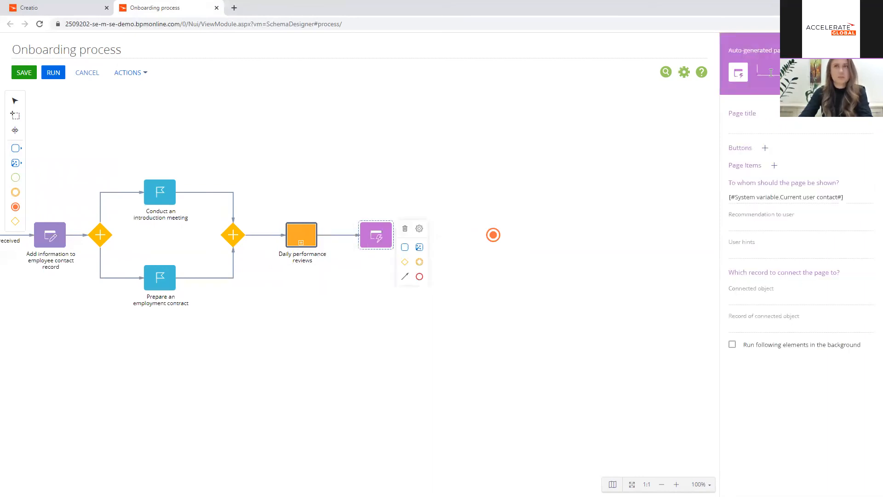
Step: Name the auto-generated page element "Enter exam results" and use the same text as its page title
left_click_drag(813, 69, 738, 75)
key("ctrl+c")
left_click(767, 127)
key("ctrl+v")
Step: Add a "Save" button in the Green style to the exam results page
left_click(764, 148)
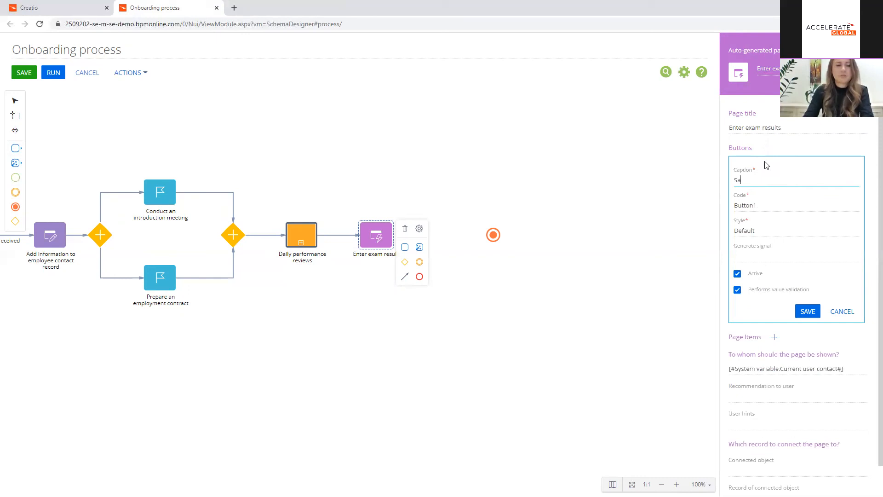
left_click(758, 233)
left_click(759, 270)
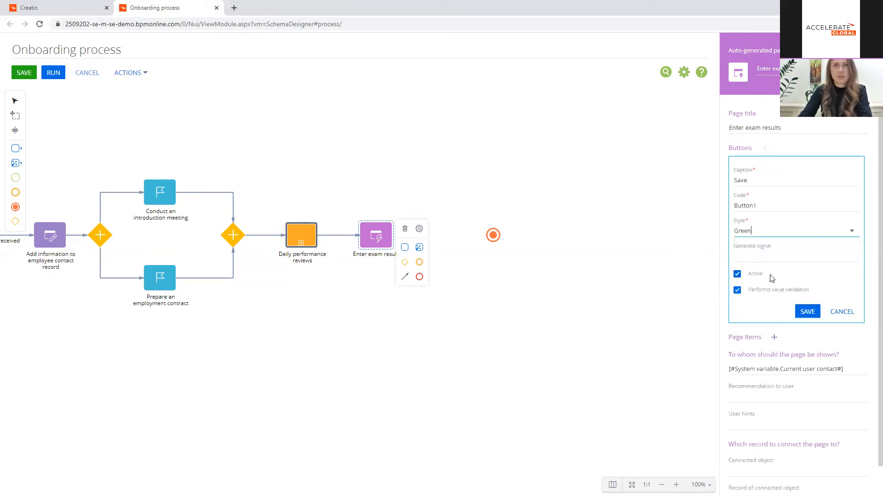
left_click(804, 312)
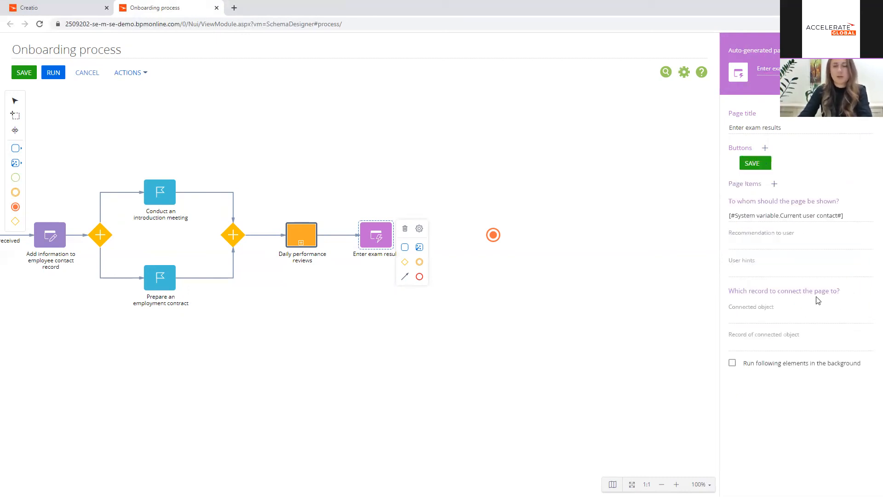
Step: Add a selection field titled "Exam score" to the page, with Satisfaction level as data source and a drop down list view
left_click(774, 185)
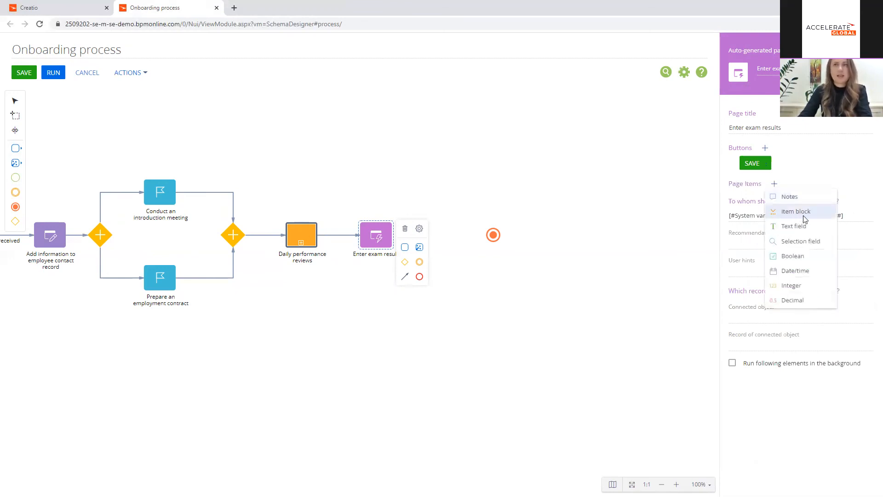
left_click(812, 242)
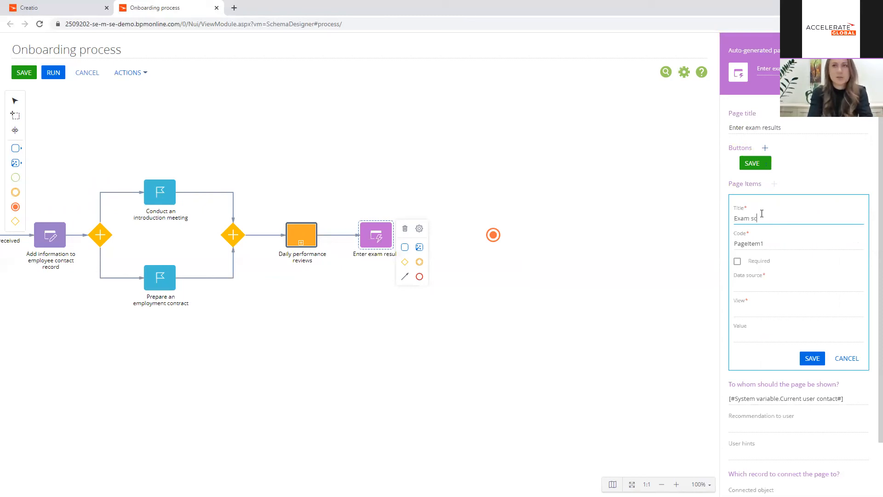
left_click(750, 284)
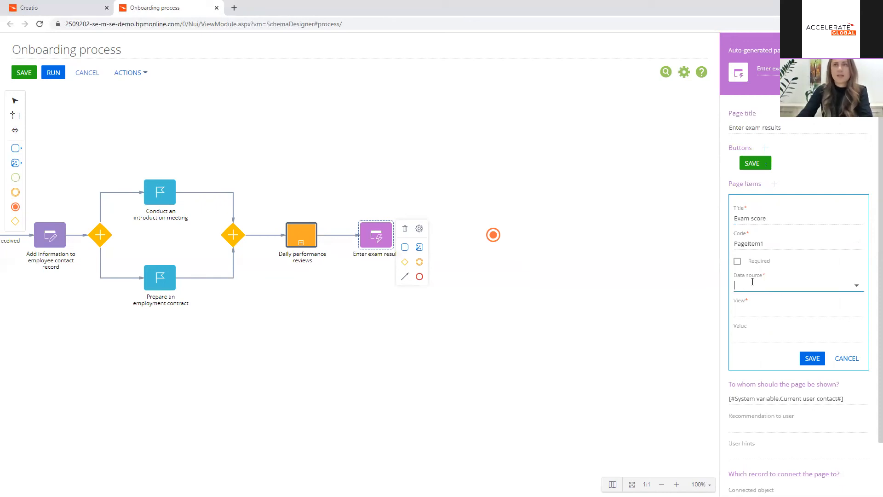
type("Sa")
left_click(765, 303)
left_click(764, 309)
left_click(765, 347)
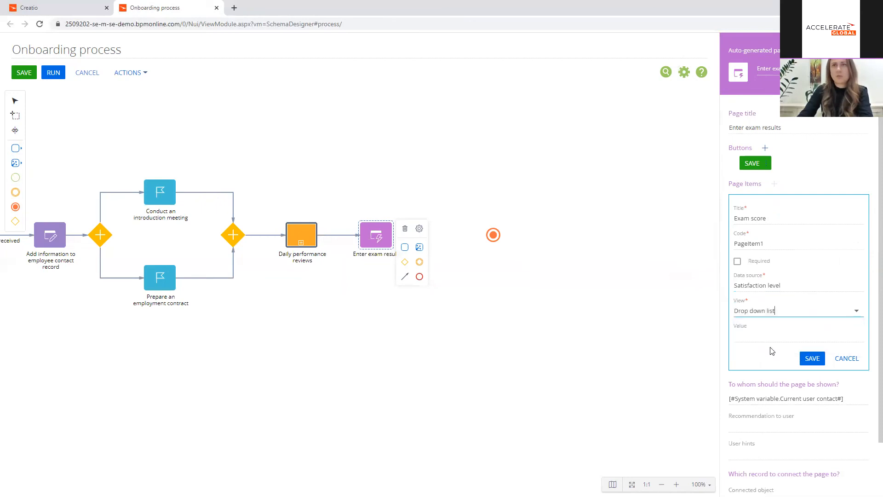
left_click(811, 359)
Step: Add a text field titled "Comment" to the exam results page
left_click(774, 183)
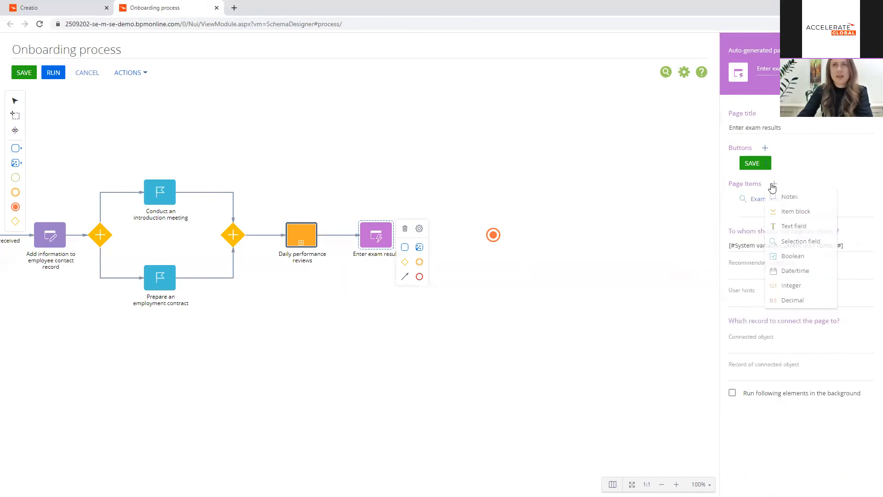
left_click(793, 226)
type("Comment")
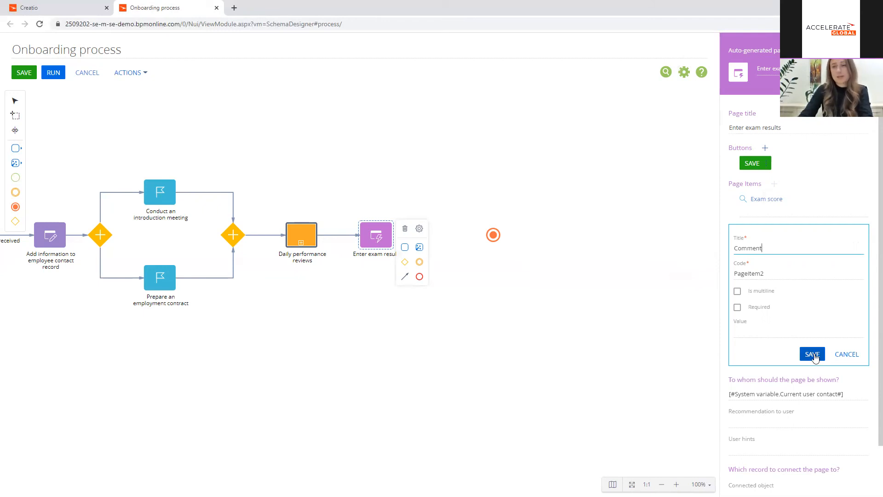
left_click(814, 361)
Step: Shift the terminate event further along, place a User dialog element before it, and connect Enter exam results to the dialog
left_click_drag(494, 236, 594, 235)
left_click(18, 148)
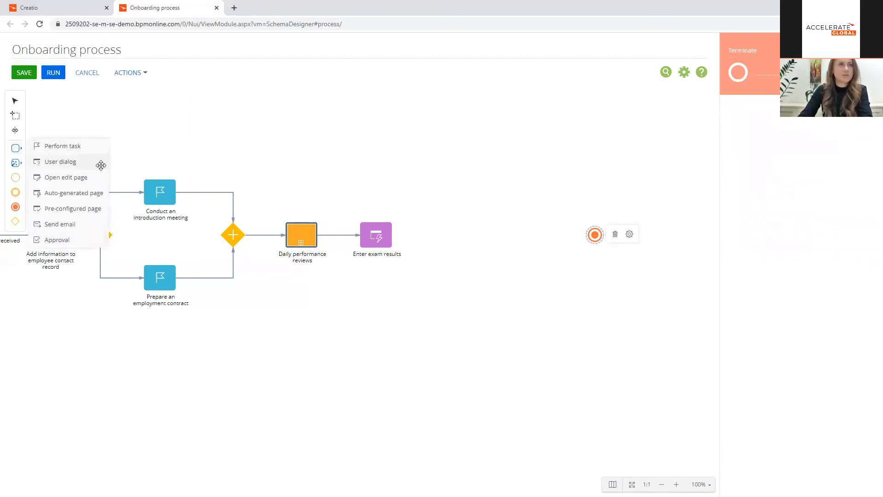
left_click_drag(73, 162, 441, 234)
left_click(389, 238)
left_click_drag(406, 277, 429, 238)
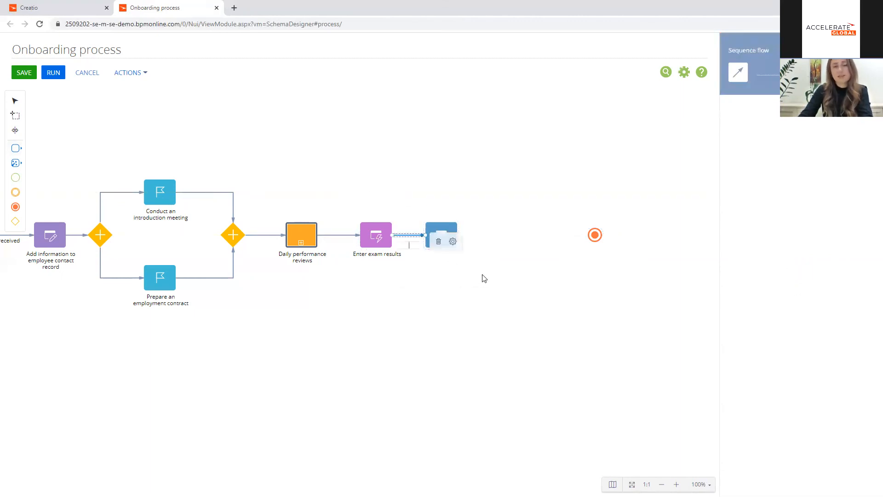
left_click(437, 246)
left_click_drag(438, 247, 467, 248)
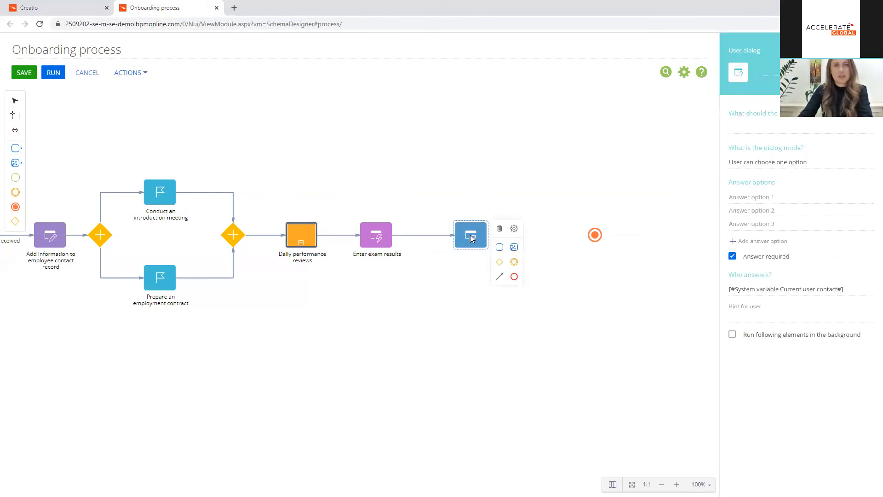
Step: Name the user dialog "Exam passed?" and enter the same text as the question it asks
type("Exam pa")
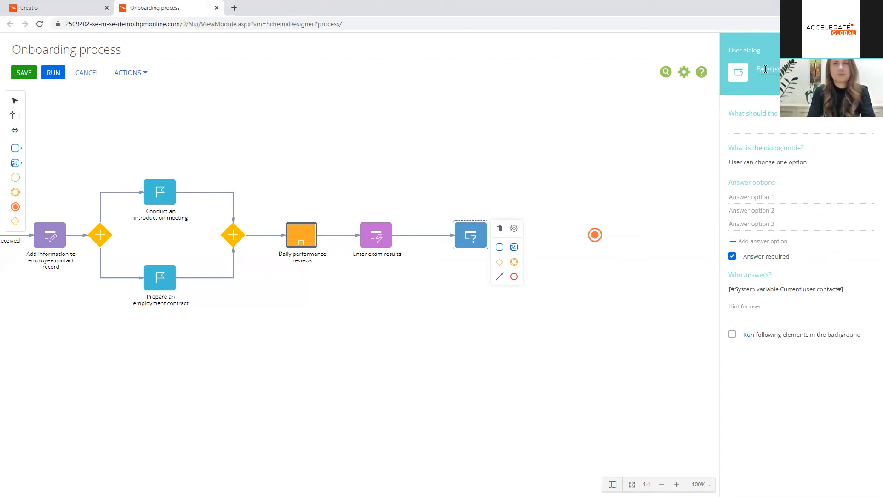
left_click_drag(800, 69, 756, 69)
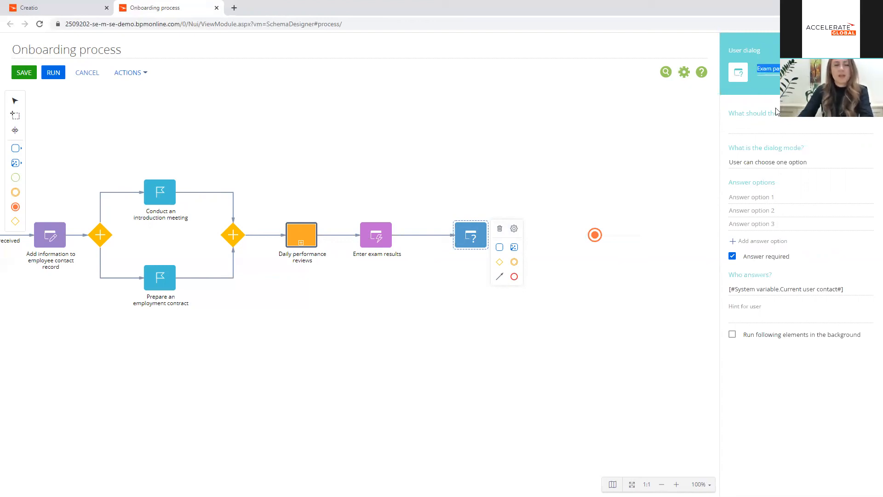
left_click(759, 132)
type("Exam passed?")
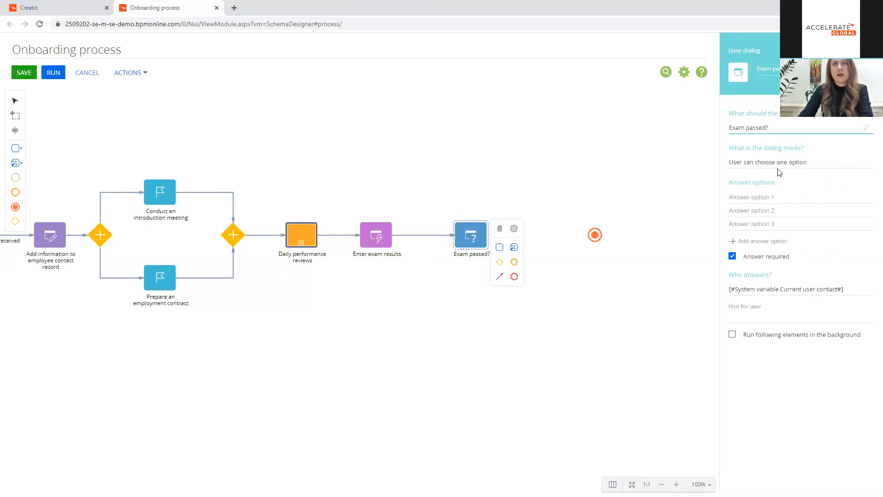
Step: Let the user choose one option in the exam dialog and enter the answer options Yes and No
left_click(808, 163)
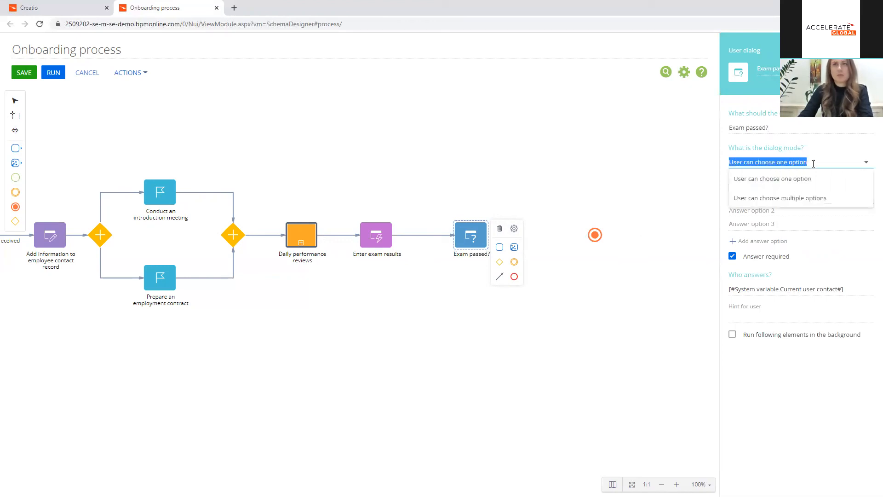
left_click(777, 179)
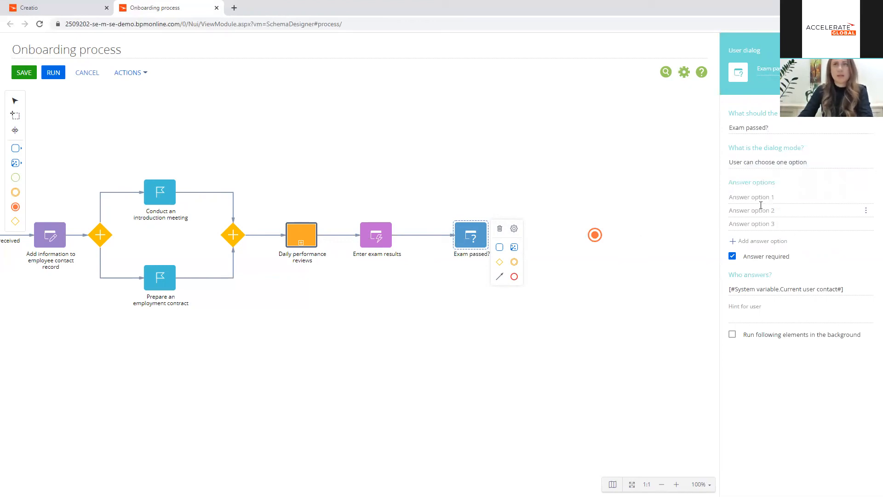
type("Tes")
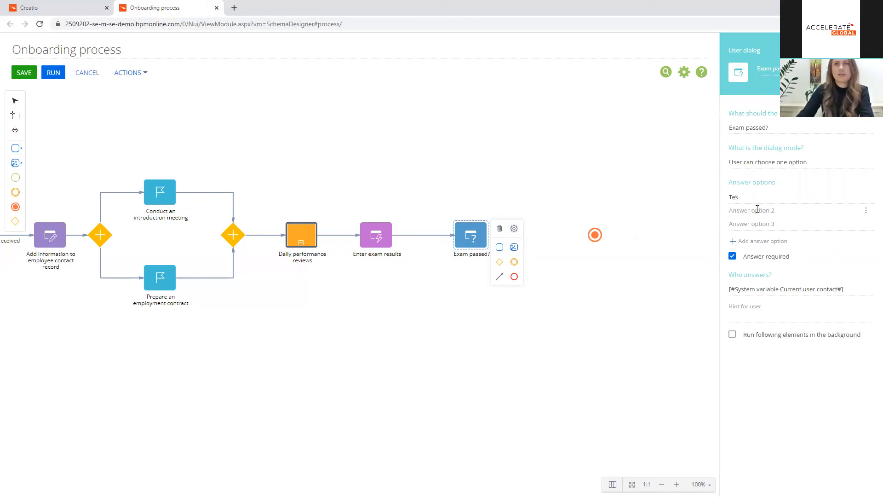
key("BackSpace")
key("BackSpace")
type("Yes")
type("No")
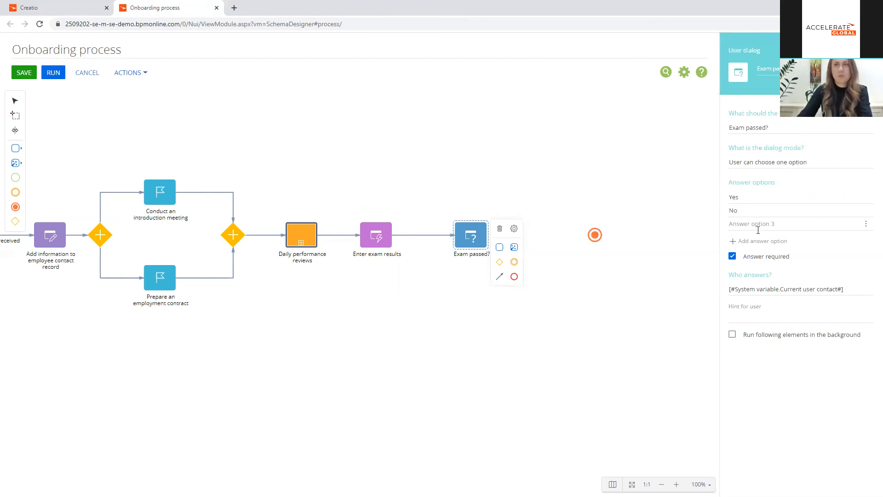
left_click(521, 220)
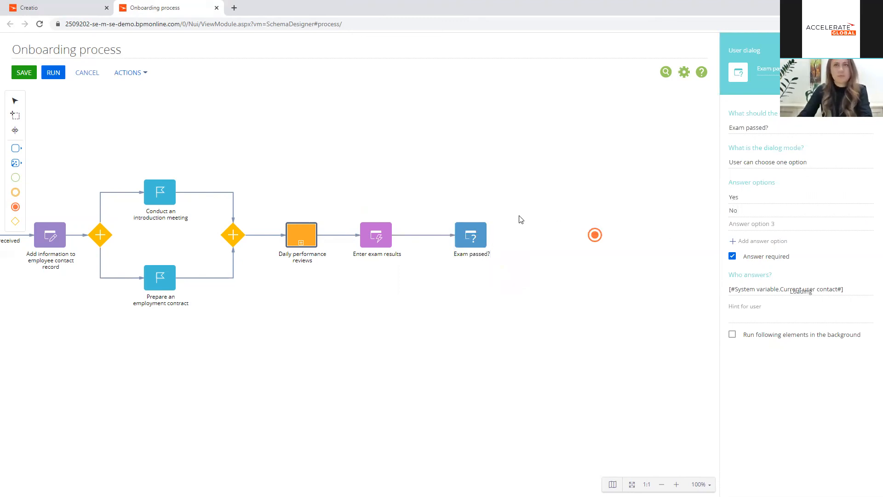
Step: Shift the terminate event further along and connect Exam passed? to it with a conditional flow for the answer Yes
left_click_drag(595, 235, 634, 235)
left_click(474, 239)
left_click_drag(503, 274, 633, 235)
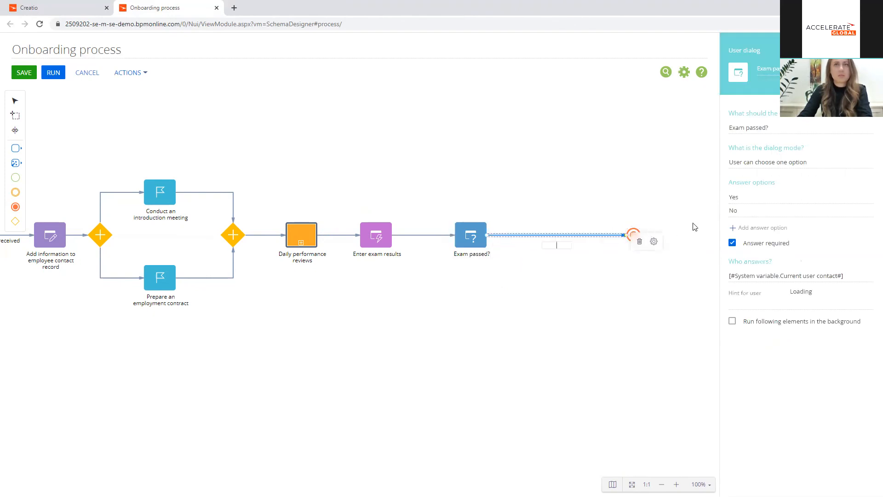
left_click(653, 241)
left_click(618, 252)
left_click(732, 132)
left_click(733, 151)
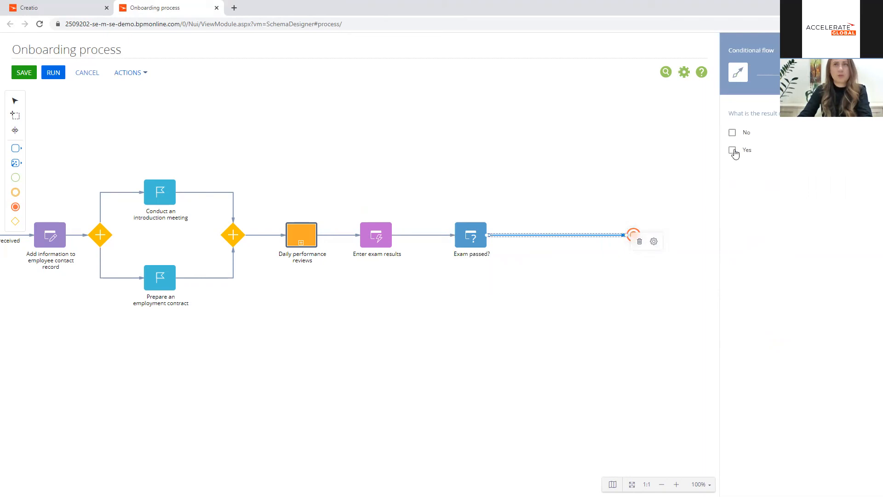
left_click(588, 183)
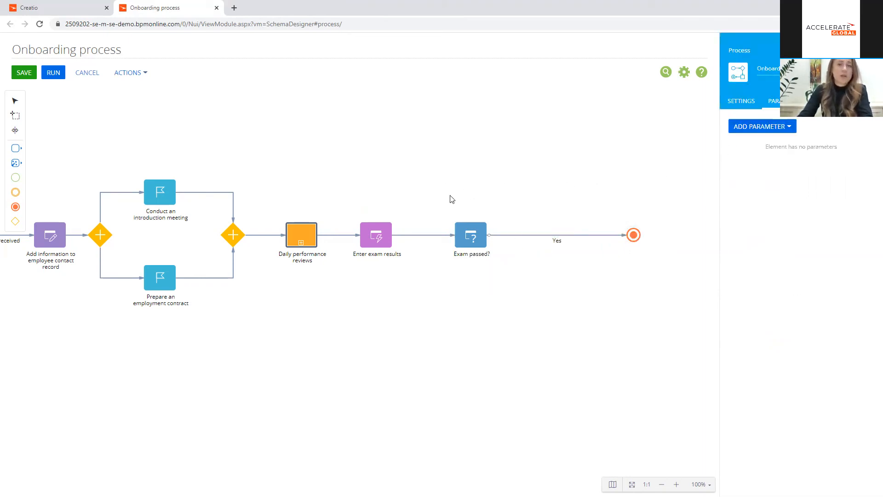
Step: Place a Perform task element above Exam passed? and name it "Conduct last performance review"
left_click(21, 148)
left_click_drag(46, 144, 472, 160)
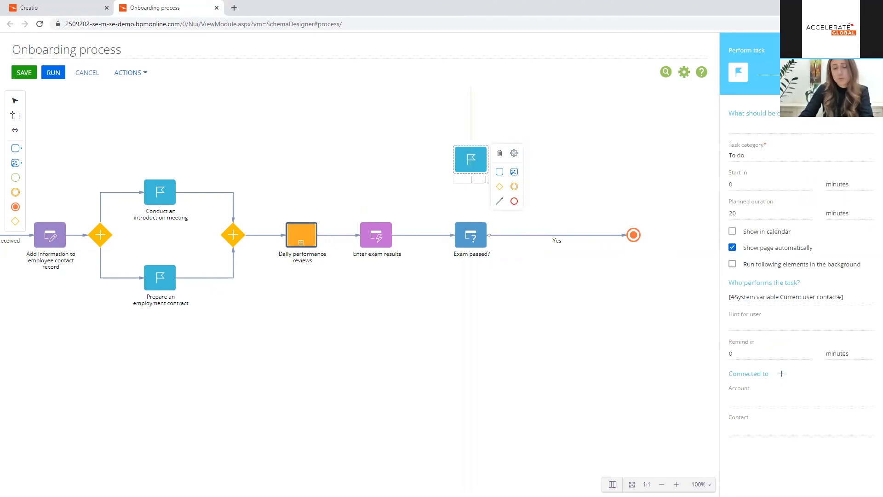
type("co")
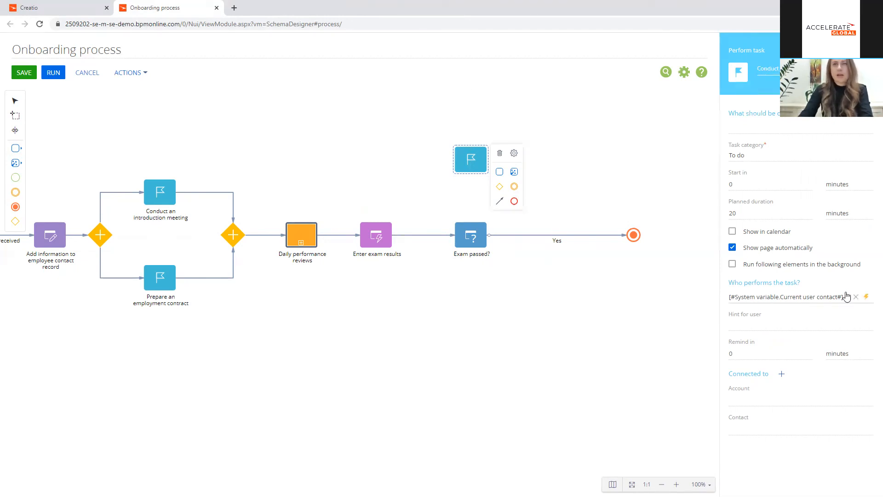
Step: For the last performance review task, take the performer from the Read employee's manager element and the connected Contact from Read employee
left_click(863, 296)
left_click(825, 313)
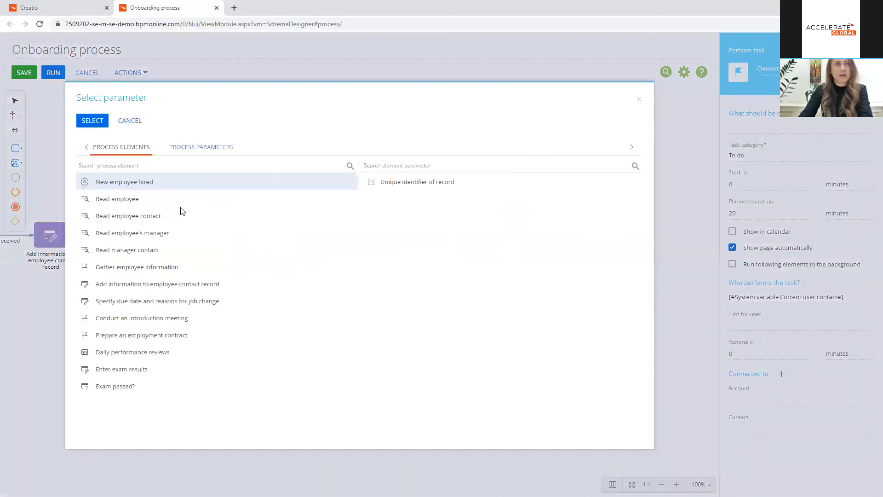
left_click(171, 236)
double_click(401, 186)
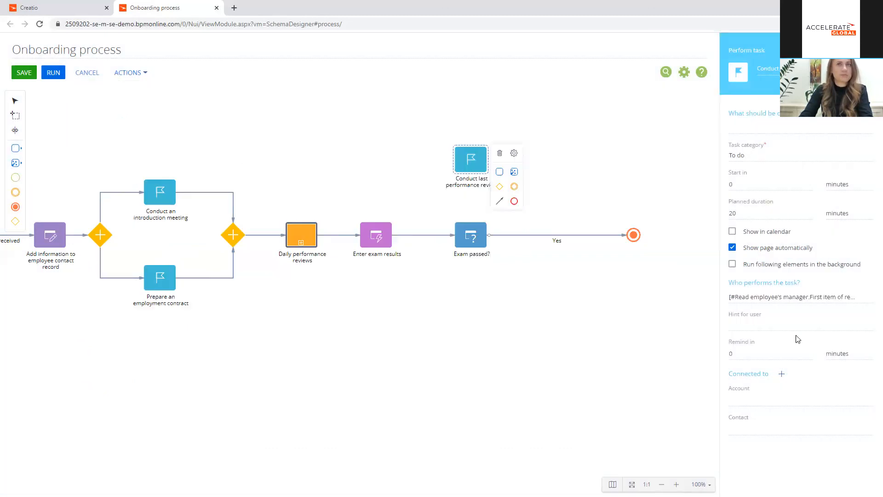
left_click(861, 429)
left_click(841, 356)
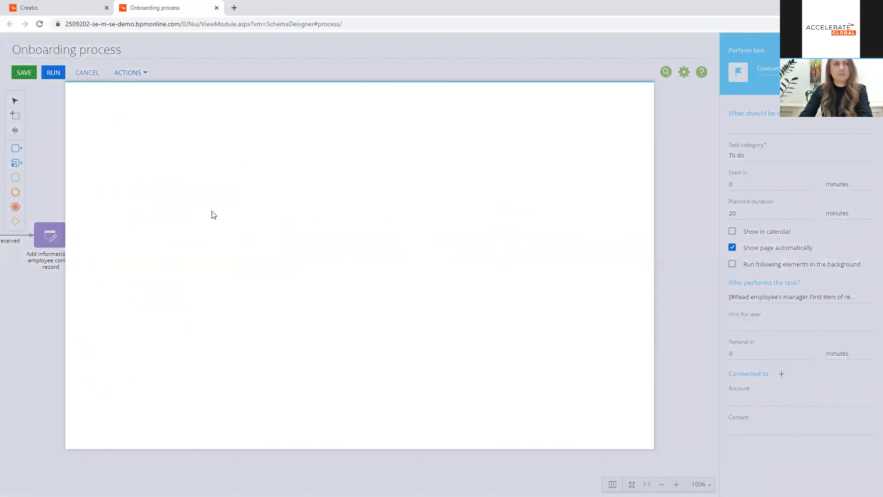
left_click(141, 199)
double_click(396, 186)
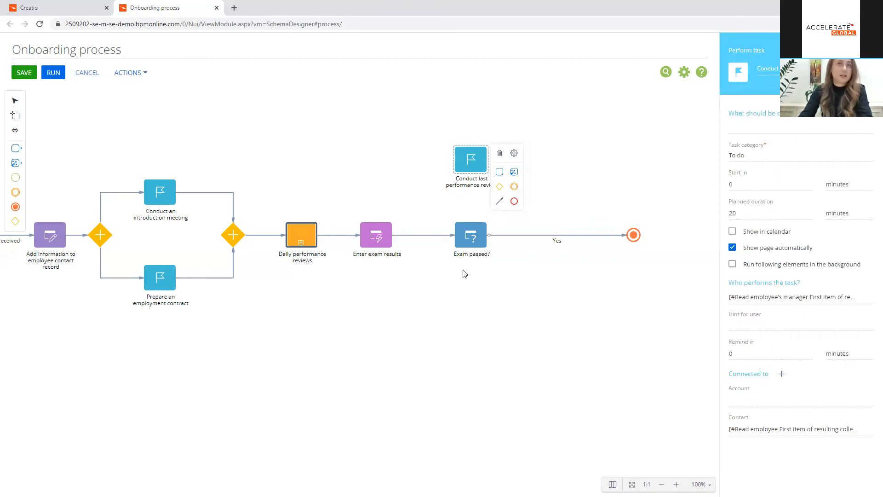
left_click(465, 294)
Step: Connect Exam passed? to Conduct last performance review with a conditional flow for the answer No
left_click(472, 235)
left_click_drag(501, 277, 471, 161)
left_click(732, 132)
left_click(203, 288)
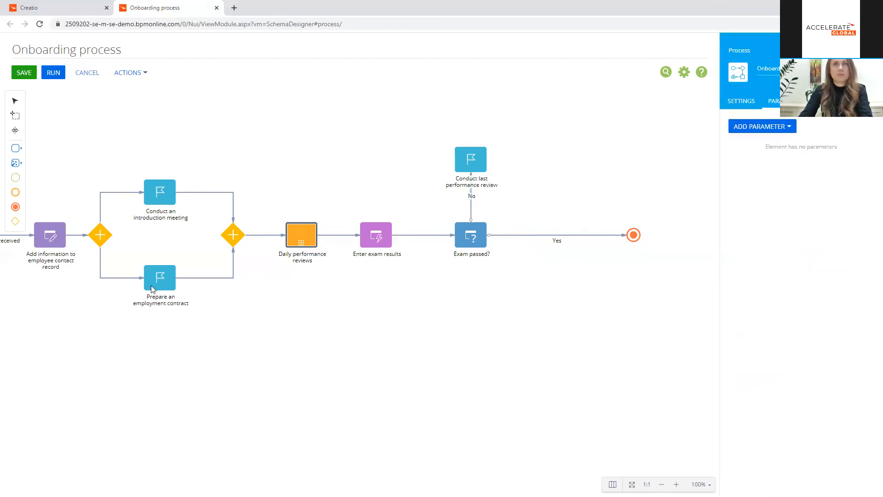
Step: Copy the "Specify due date and reasons for job change" element and place the duplicate beside Conduct last performance review
left_click_drag(278, 317, 611, 265)
left_click(135, 294)
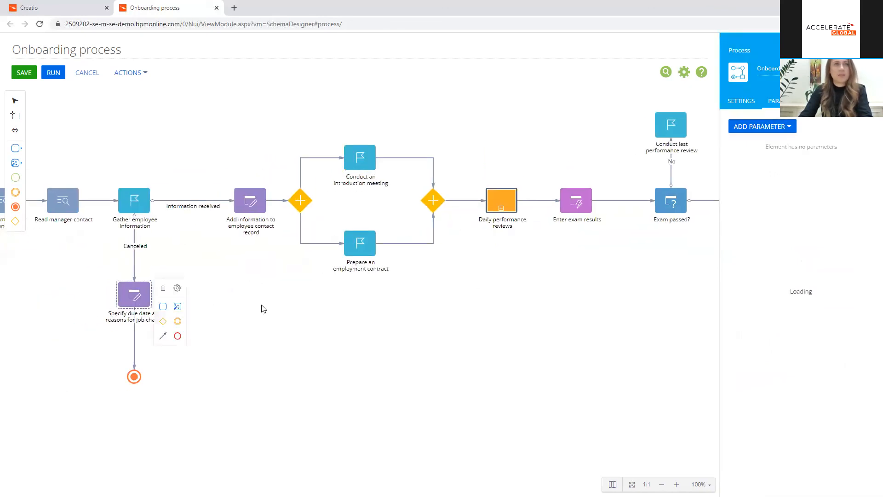
left_click_drag(509, 341, 204, 401)
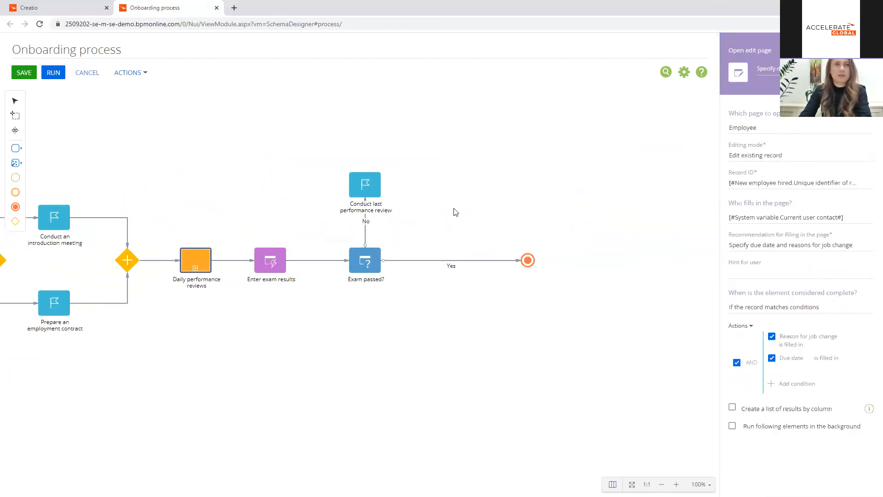
left_click(460, 188)
key("ctrl+v")
left_click_drag(459, 188, 466, 190)
left_click(461, 177)
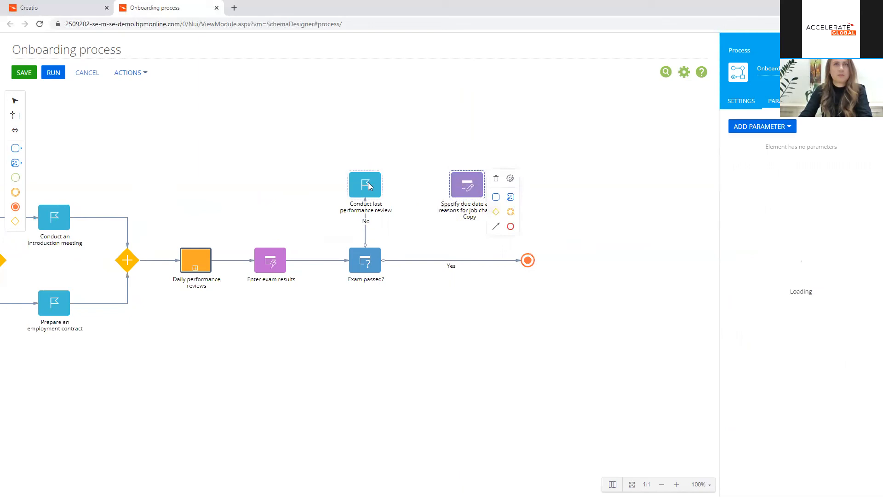
Step: Connect Conduct last performance review to the copied job change element, and connect that copy to the terminate event
left_click_drag(363, 185, 387, 184)
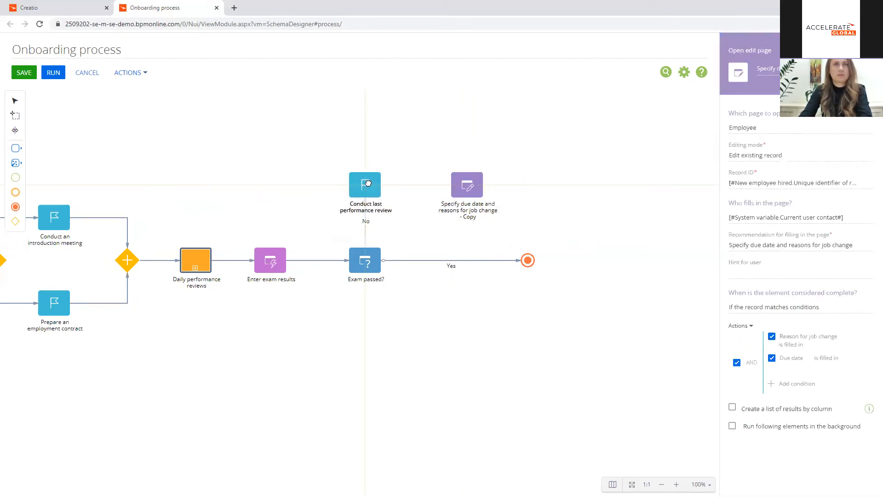
left_click_drag(393, 226, 455, 187)
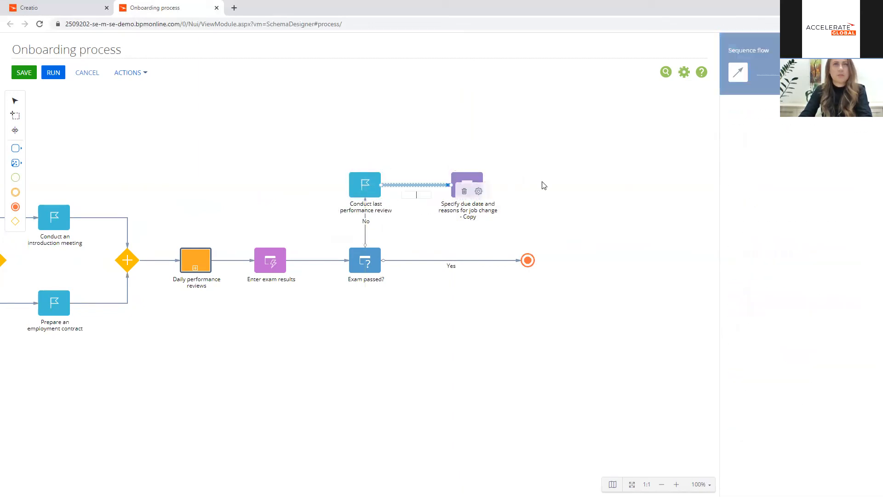
left_click(465, 186)
left_click_drag(495, 231, 527, 259)
left_click_drag(508, 223, 516, 185)
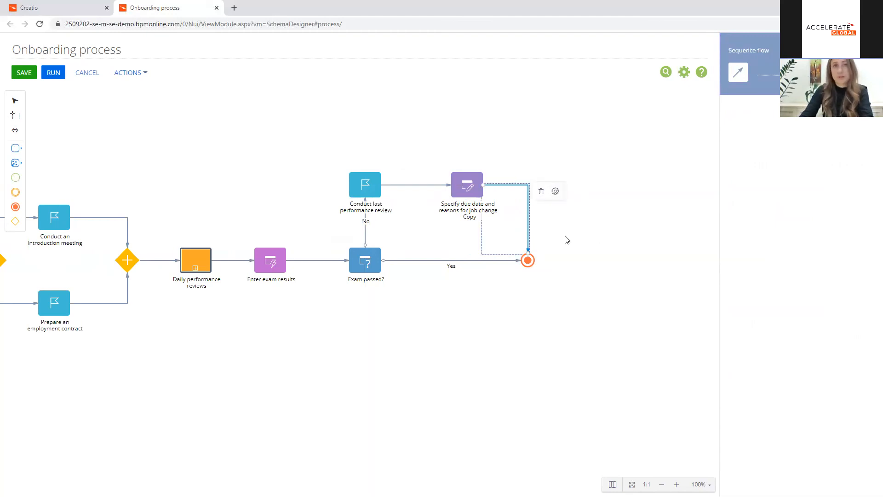
left_click(470, 210)
left_click(505, 331)
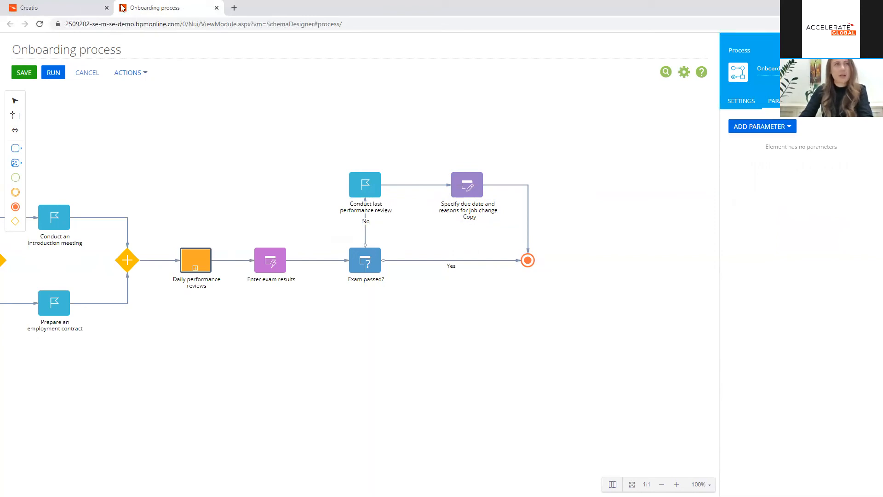
Step: Save the onboarding process and open the Employees section of the General workplace in the main Creatio window
left_click(25, 75)
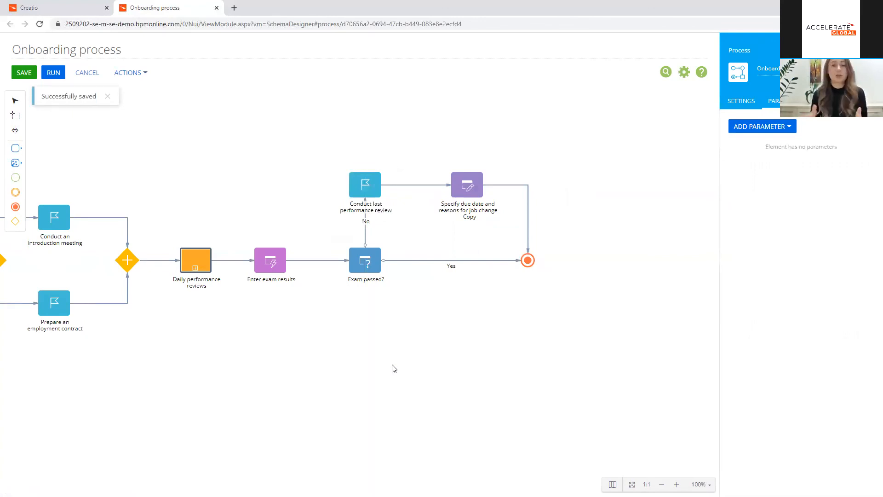
left_click(88, 11)
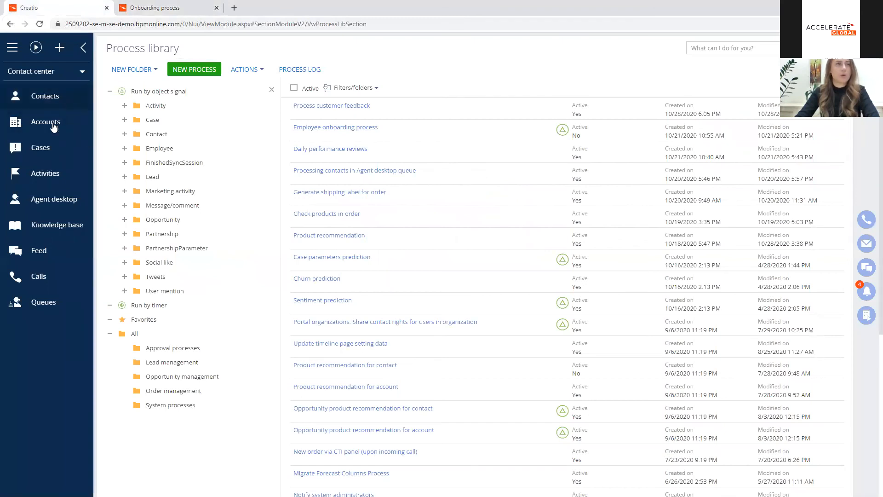
left_click(65, 77)
left_click(44, 114)
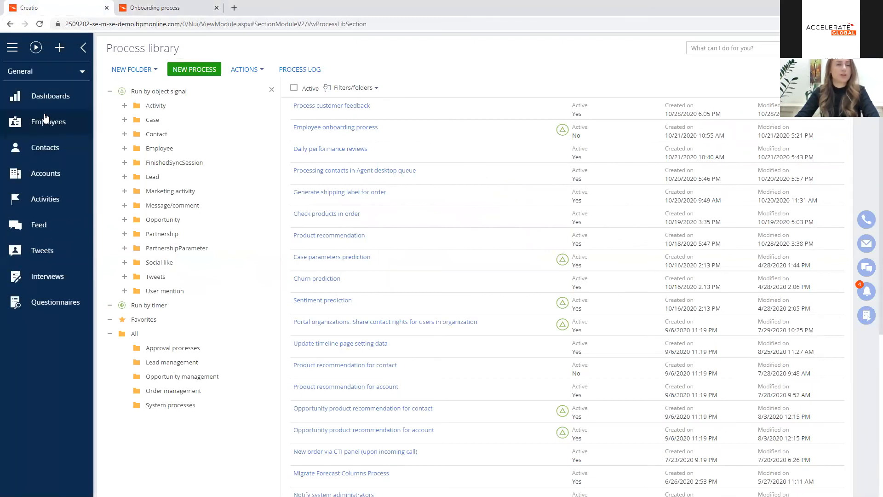
left_click(67, 125)
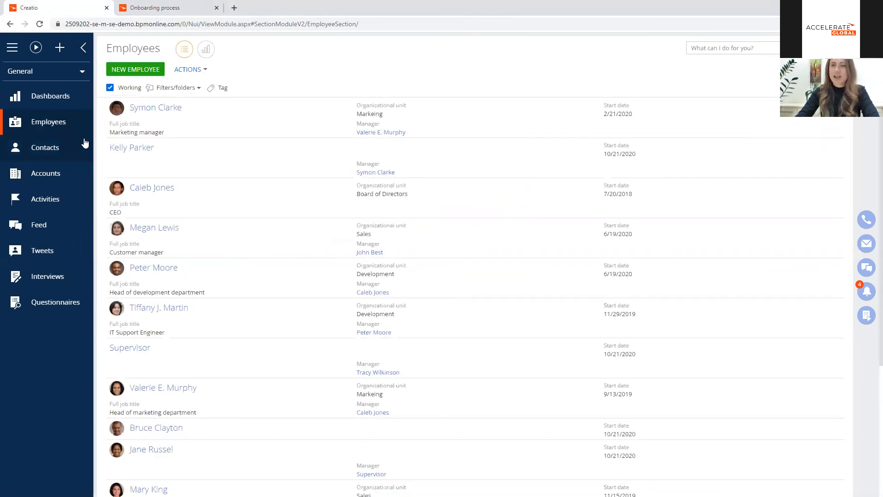
Step: Add an employee from an existing contact with job Customer manager and manager Supervisor, and open the saved record
left_click(138, 69)
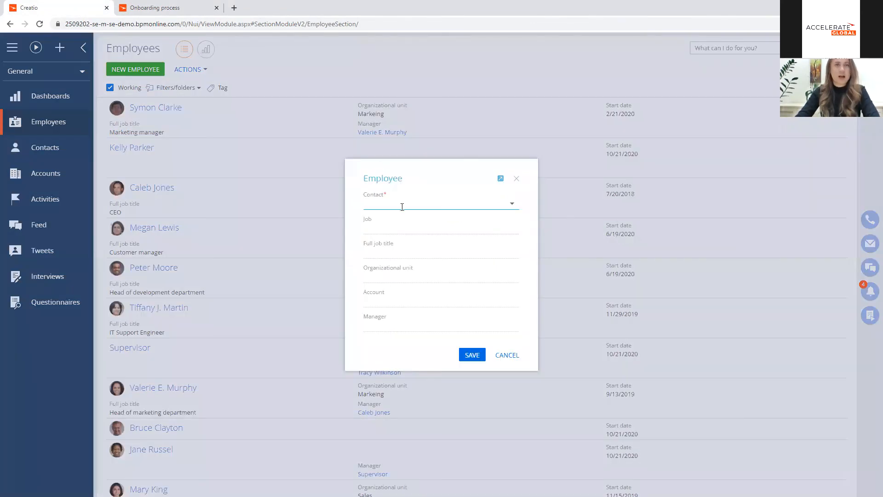
left_click(402, 203)
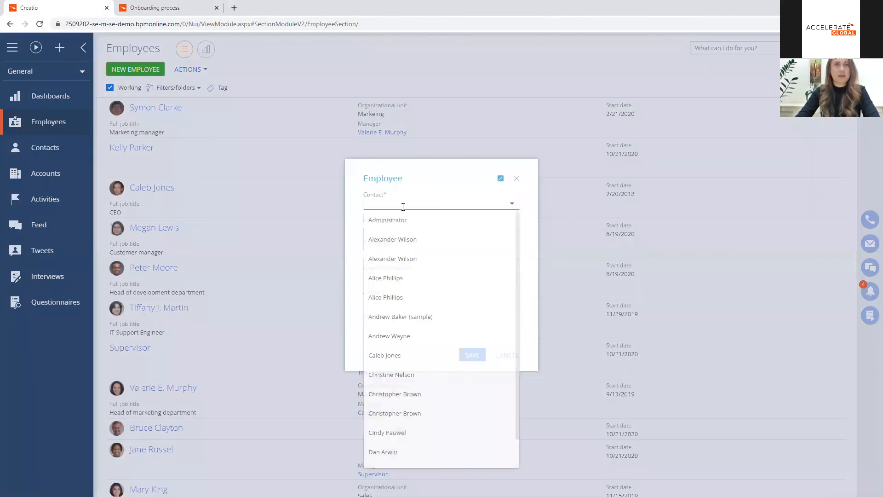
scroll(448, 250, "down", 8)
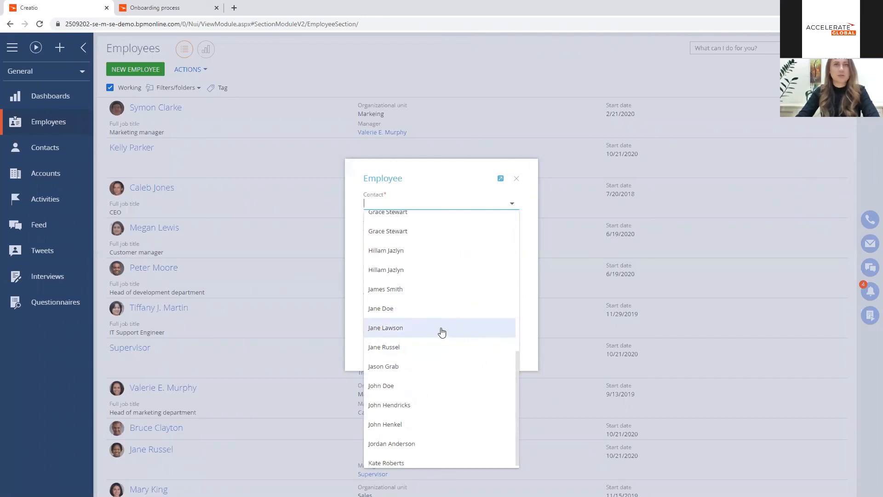
left_click(441, 327)
left_click(380, 225)
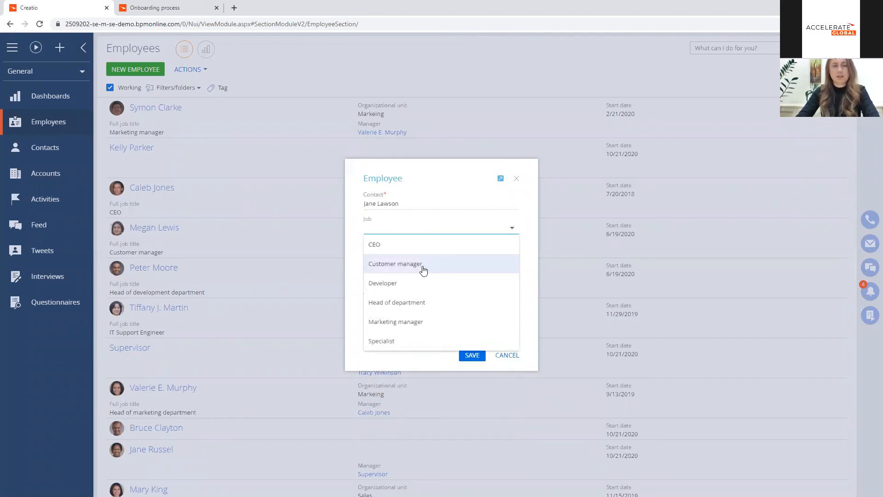
left_click(422, 267)
left_click(400, 328)
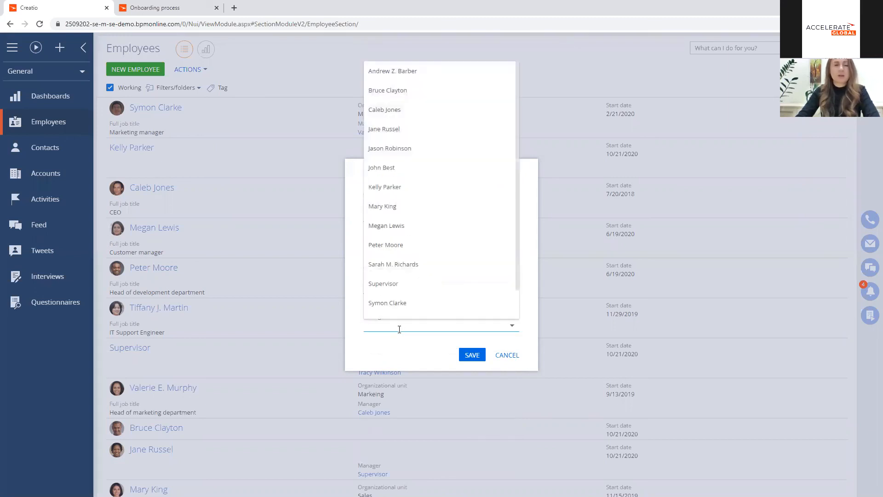
type("Su")
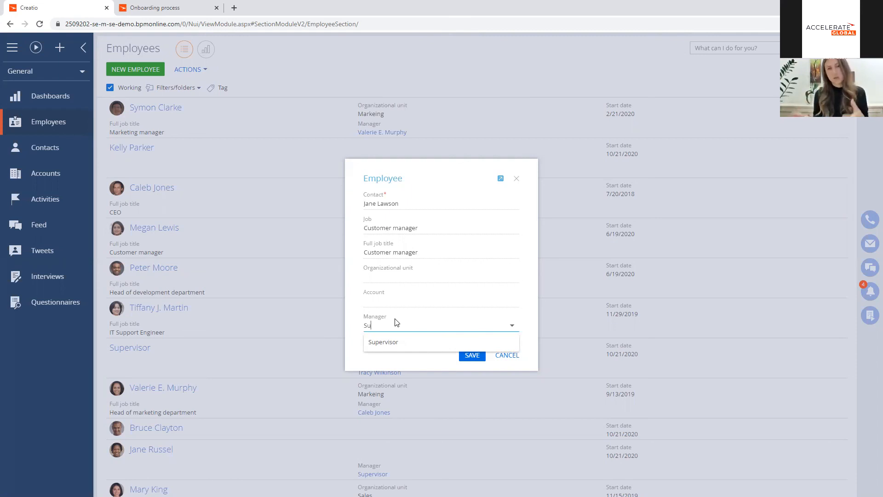
left_click(389, 342)
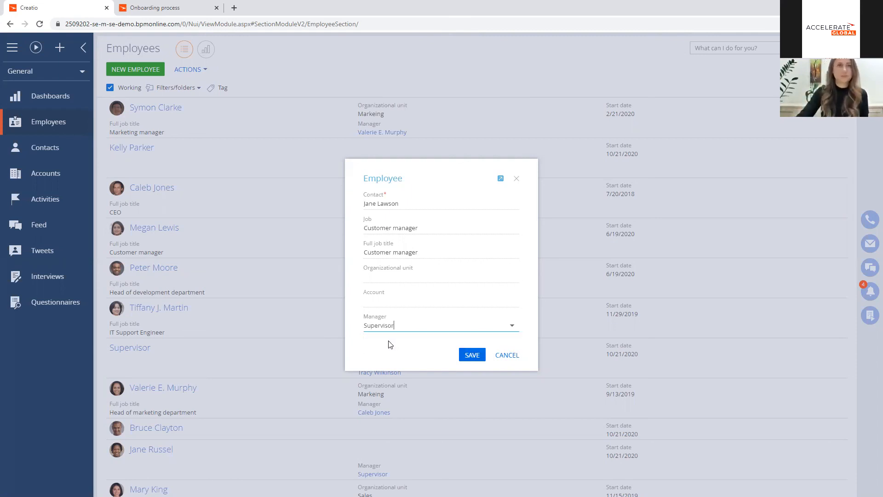
left_click(467, 359)
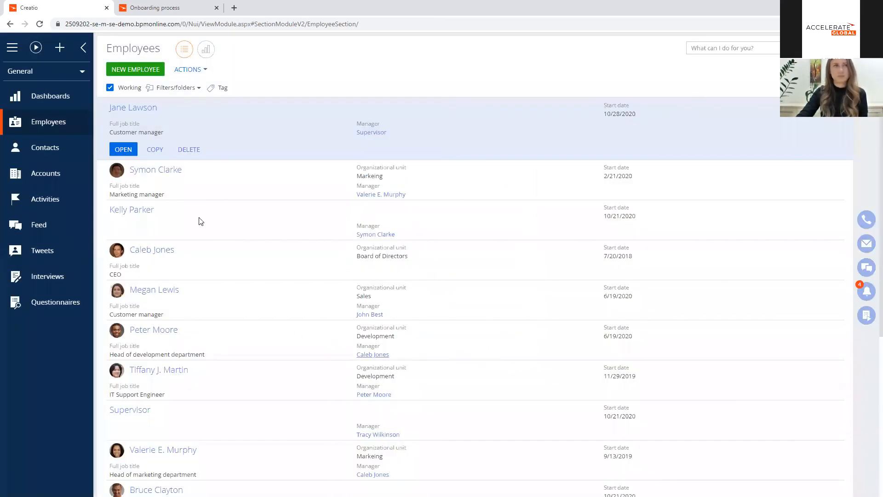
left_click(122, 148)
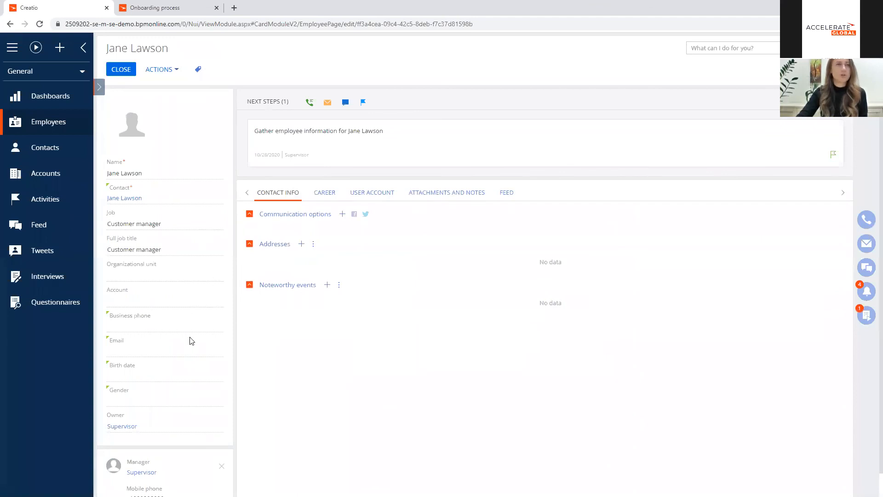
Step: Complete the "Gather employee information" task on the new employee's record with the result Information received, and save it
scroll(192, 350, "down", 1)
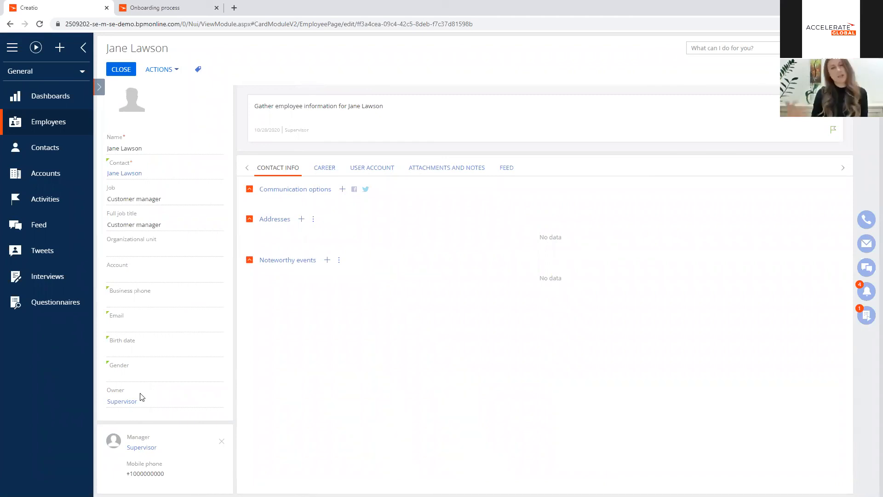
left_click(866, 315)
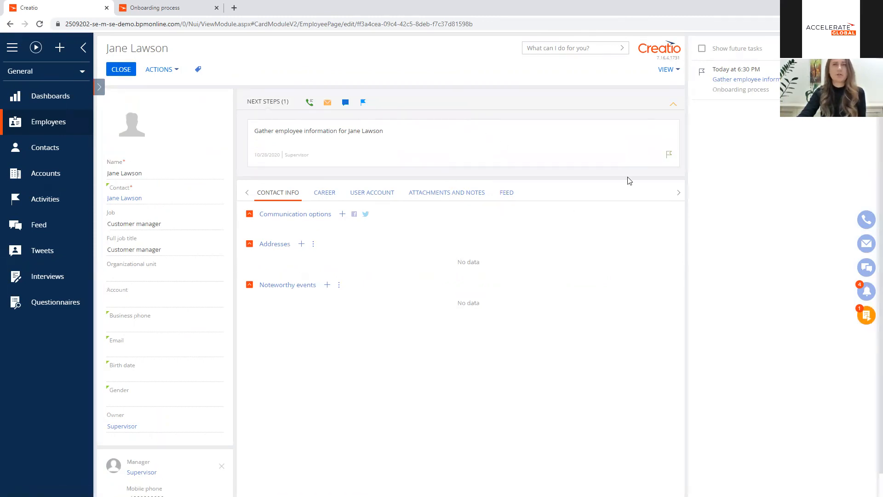
left_click(866, 315)
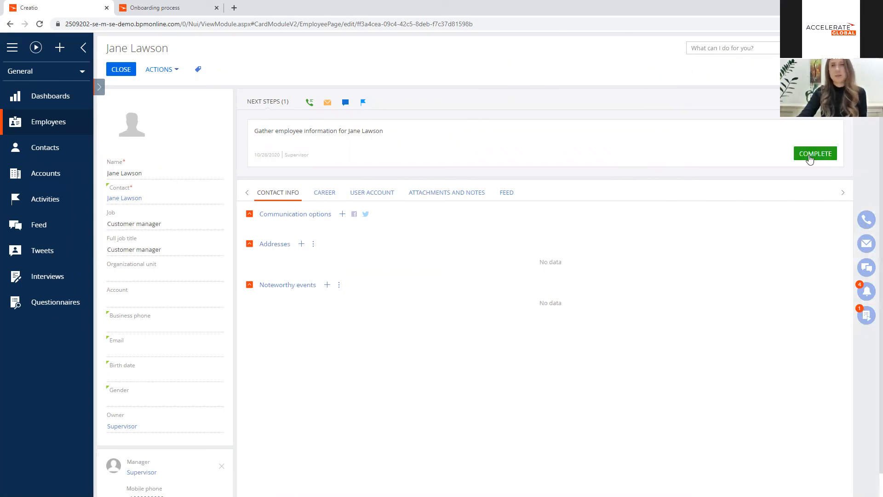
left_click(805, 158)
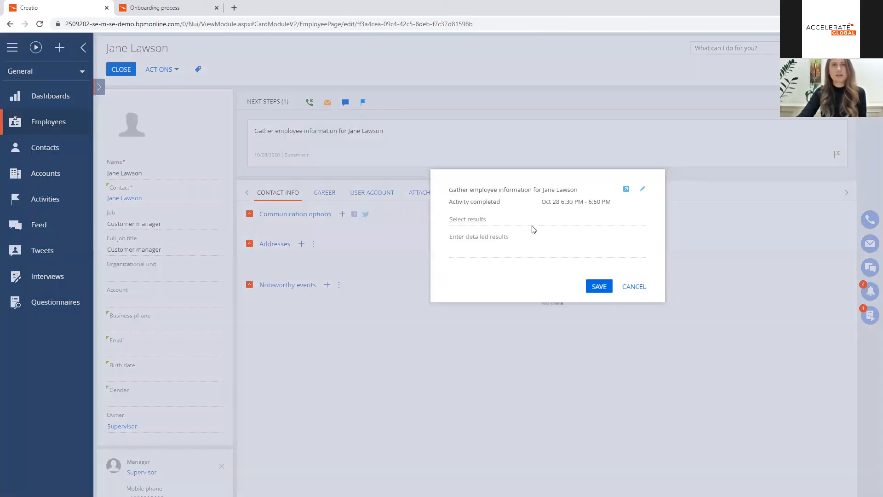
left_click(518, 218)
left_click(509, 239)
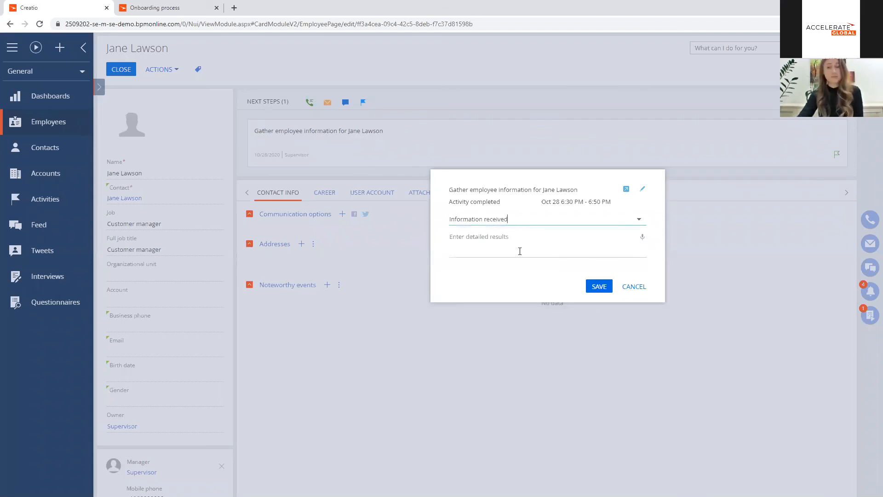
left_click(599, 288)
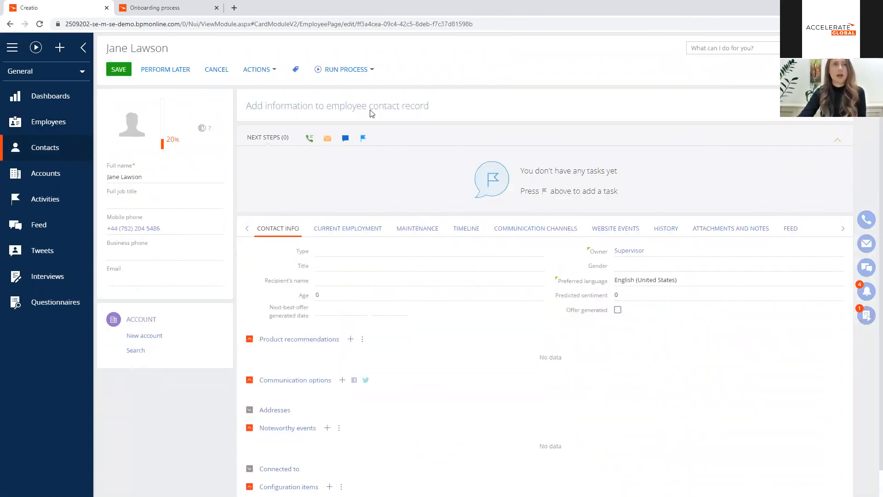
Step: Fill in the contact's email, add a mobile phone number as a communication option, and save the contact record
left_click(162, 281)
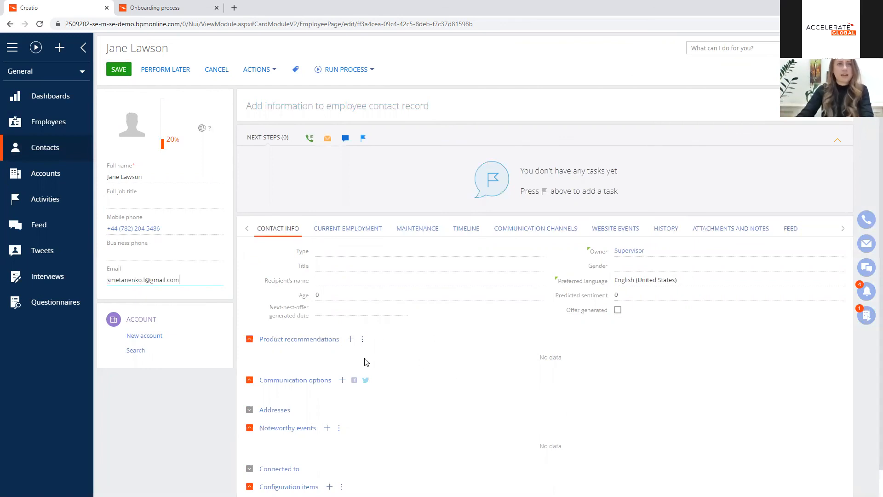
left_click(343, 381)
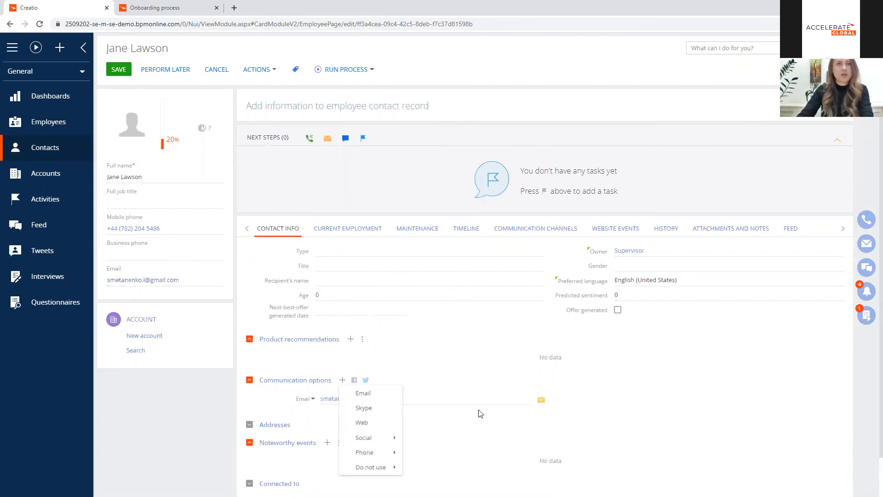
left_click(342, 380)
scroll(388, 393, "down", 1)
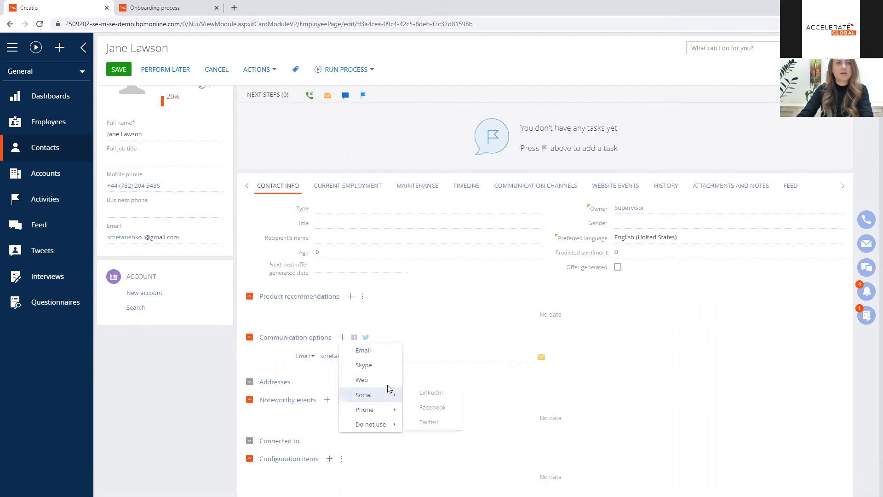
mouse_move(391, 409)
left_click(432, 408)
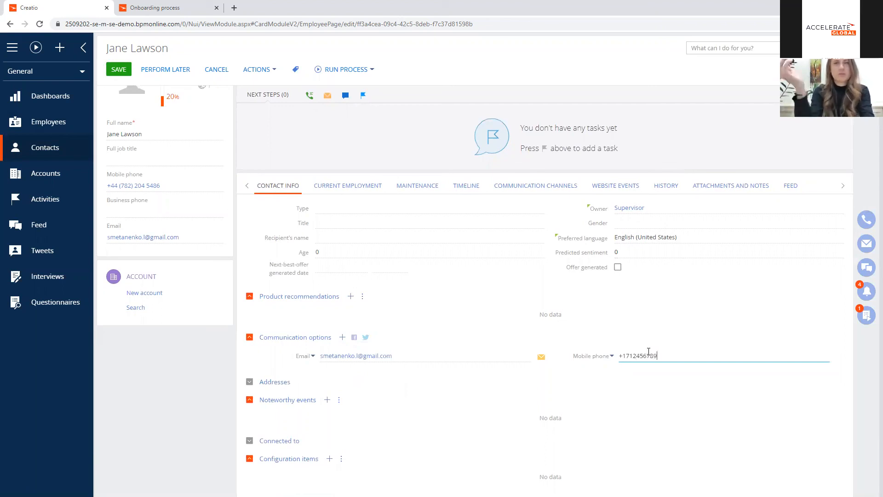
left_click(645, 325)
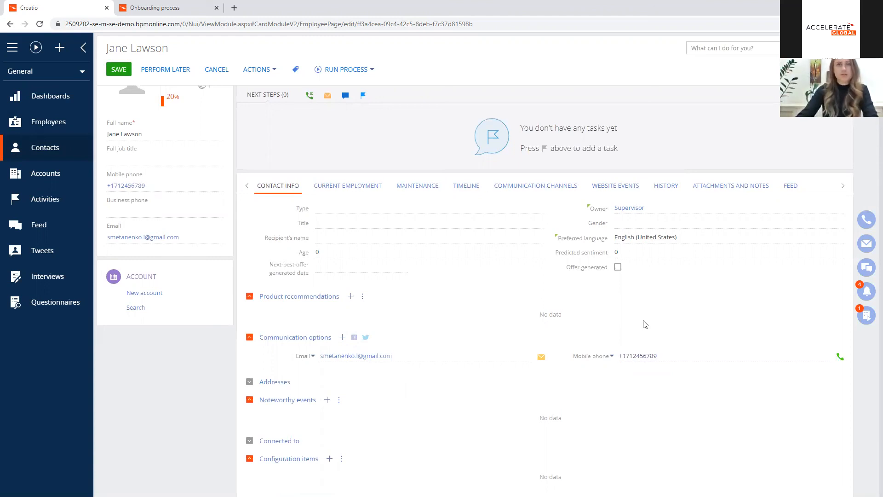
left_click(338, 190)
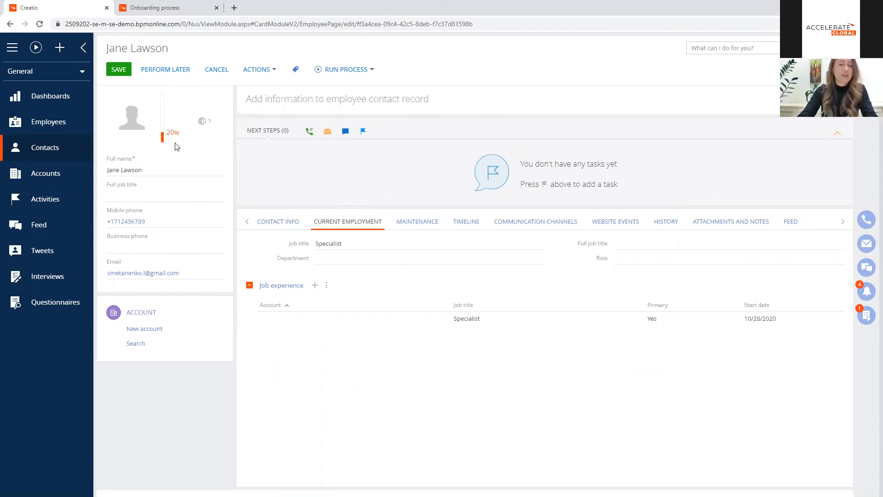
left_click(124, 73)
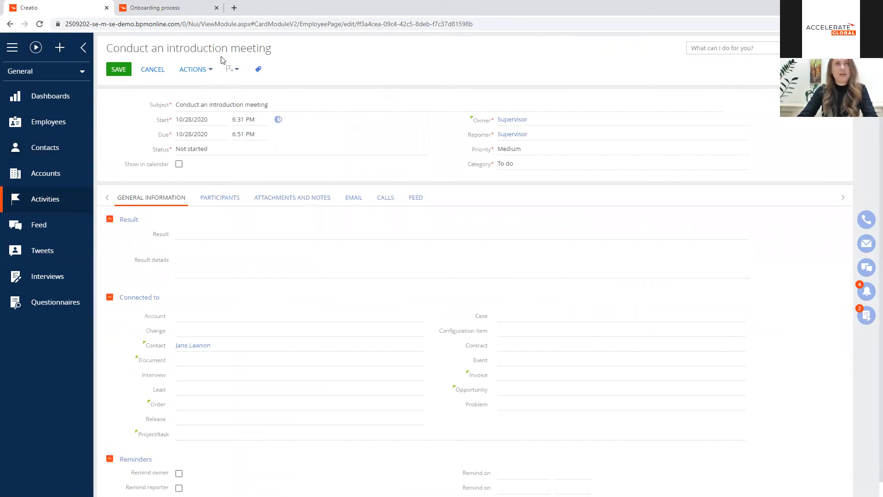
Step: Set the "Conduct an introduction meeting" activity's status and result to Completed, and save it
left_click(864, 318)
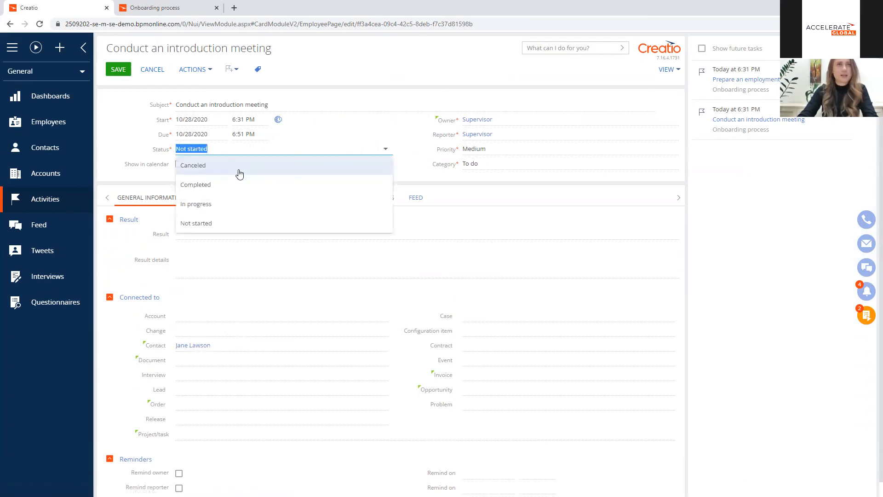
left_click(228, 183)
left_click(206, 232)
left_click(211, 288)
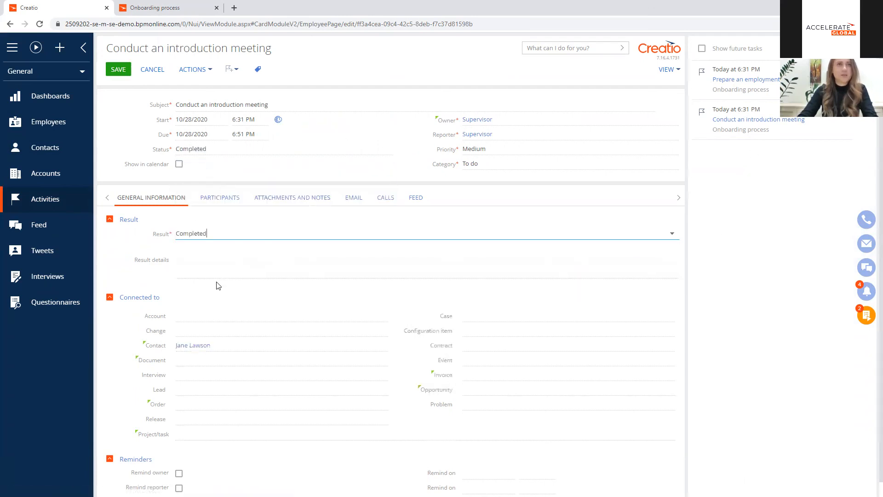
left_click(118, 69)
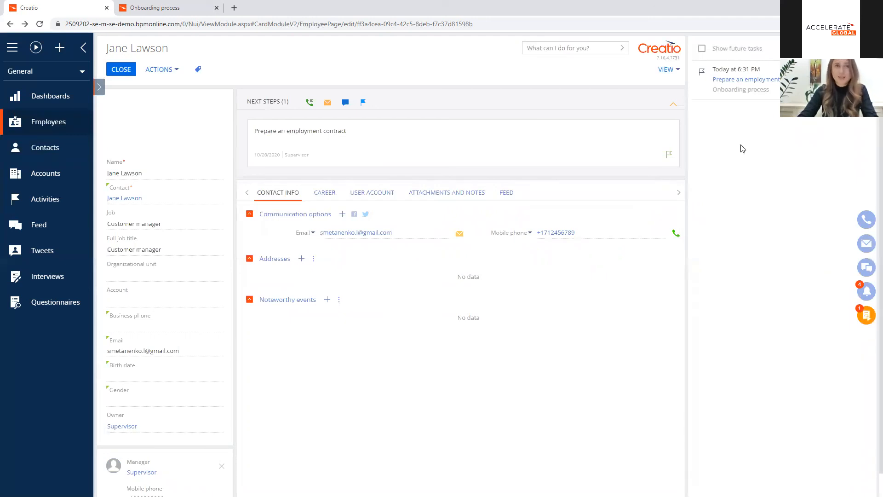
Step: Open the new employee's Career in our company entry to check its daily review results
left_click(324, 193)
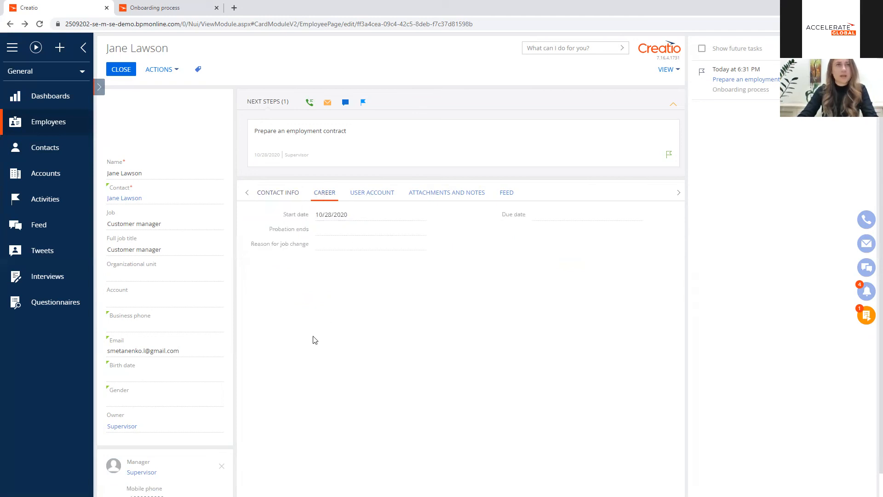
double_click(315, 307)
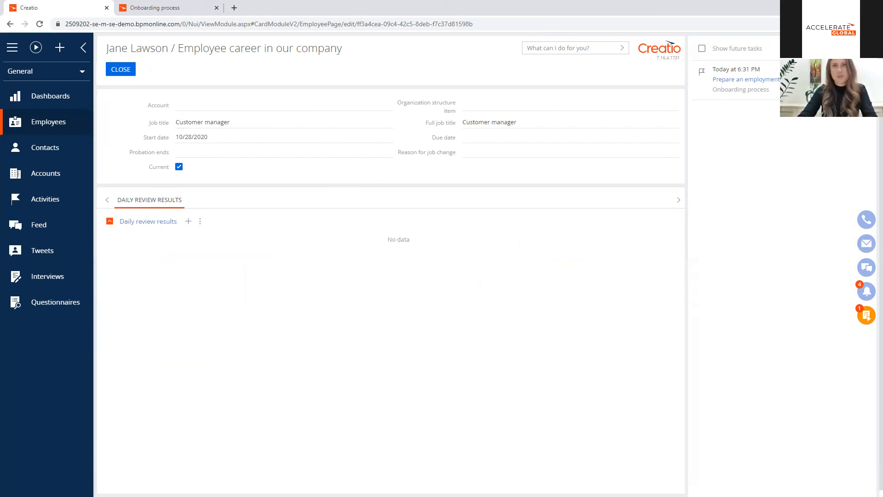
Step: Open the "Prepare an employment contract" process task, set its status and result to Completed, and save it
left_click(745, 79)
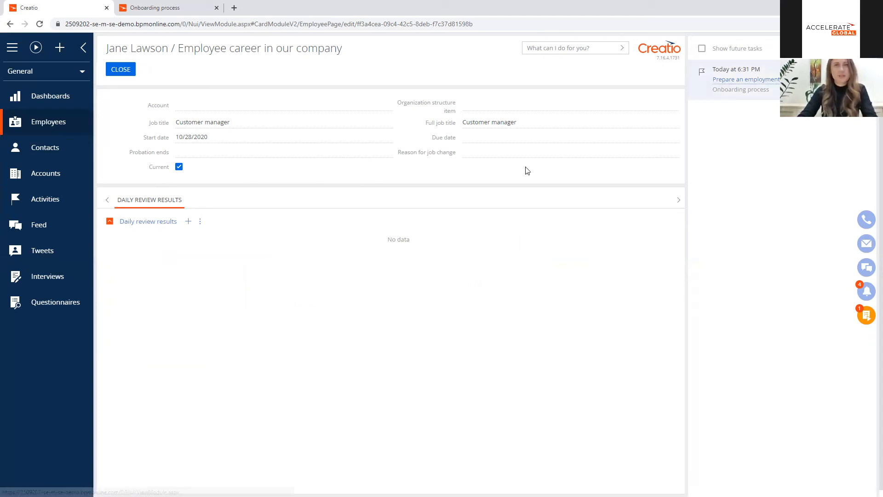
left_click(288, 146)
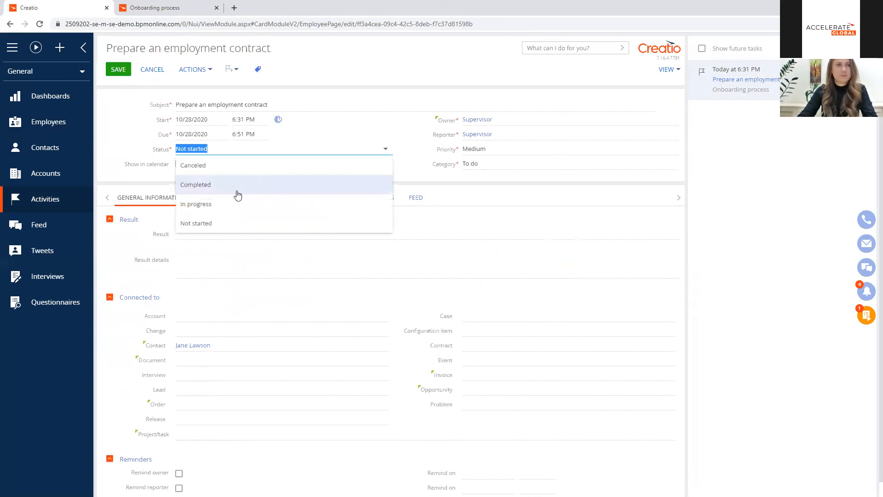
left_click(228, 193)
left_click(216, 233)
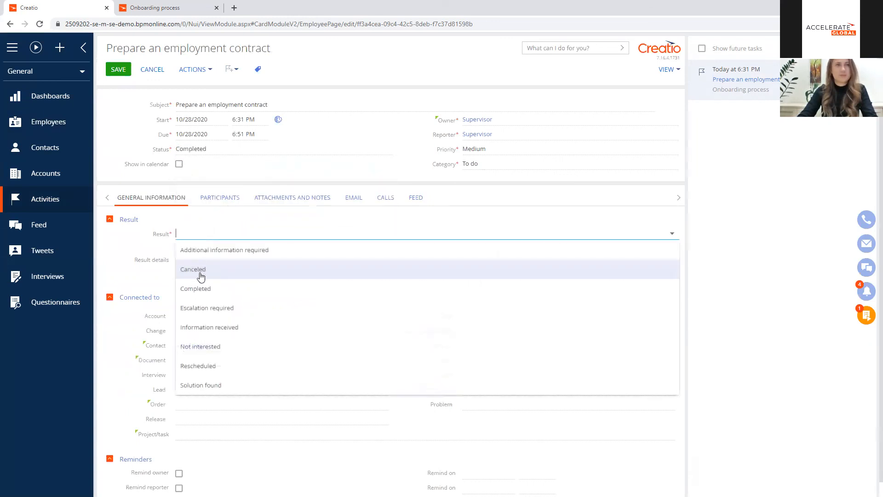
left_click(216, 289)
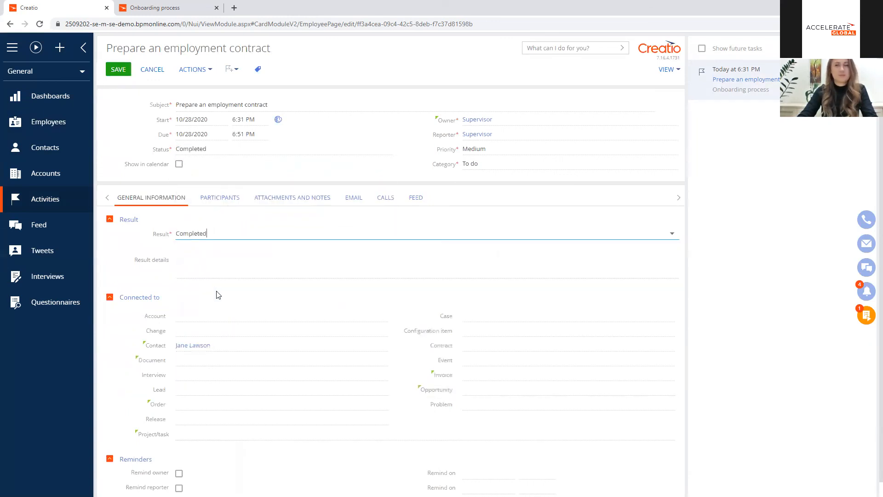
left_click(115, 70)
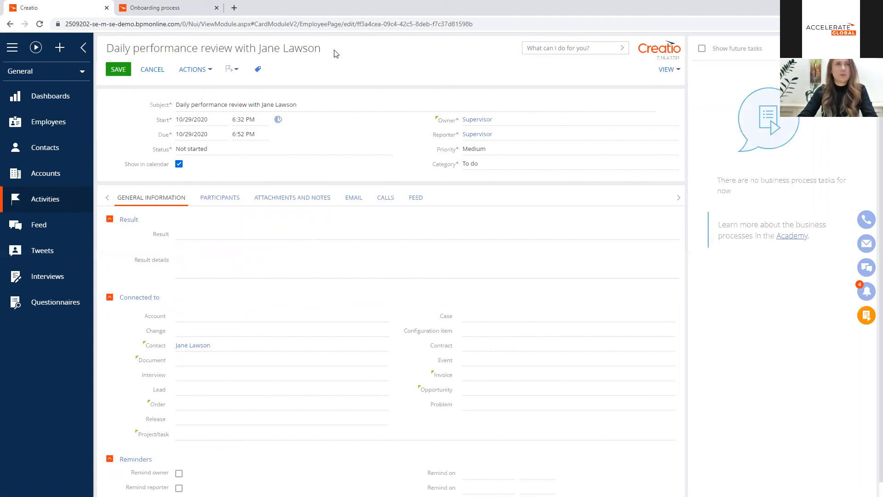
Step: Set the daily performance review activity's status and result to Completed, and save it
left_click(267, 149)
left_click(215, 184)
left_click(195, 234)
left_click(219, 287)
left_click(119, 70)
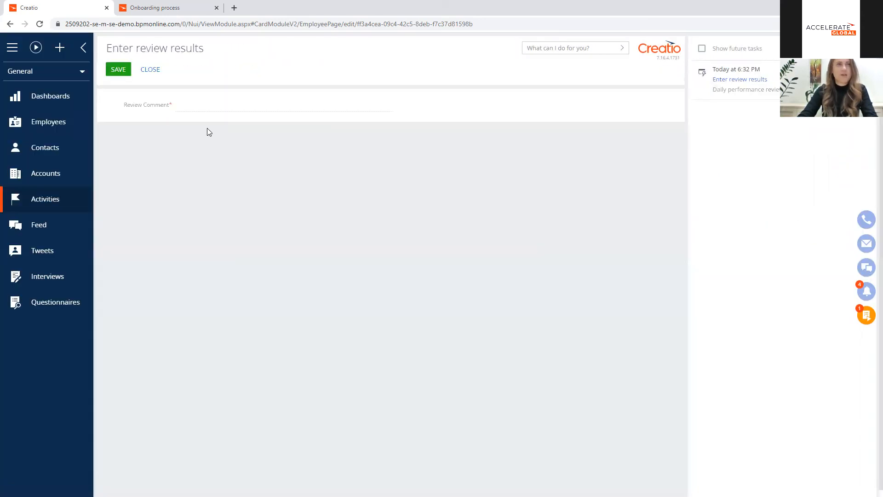
Step: Enter a review comment saying the employee "is learning really fast" and save the review results
left_click(210, 103)
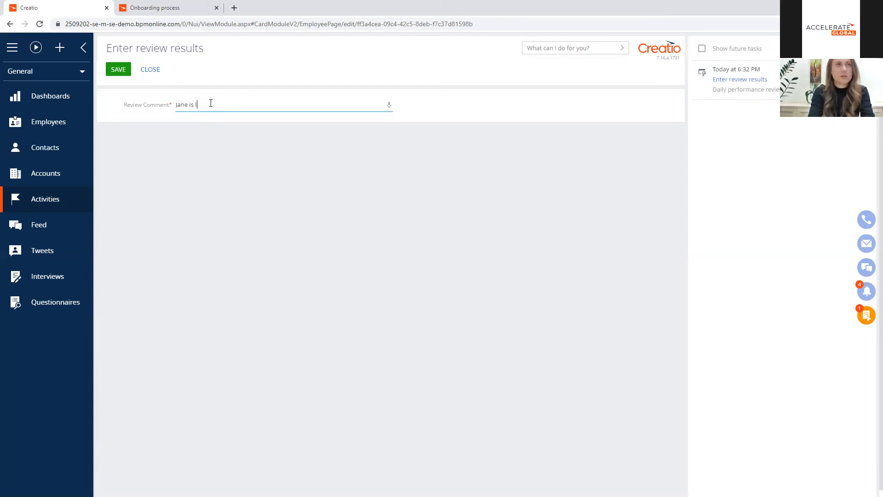
type("fast")
left_click(118, 70)
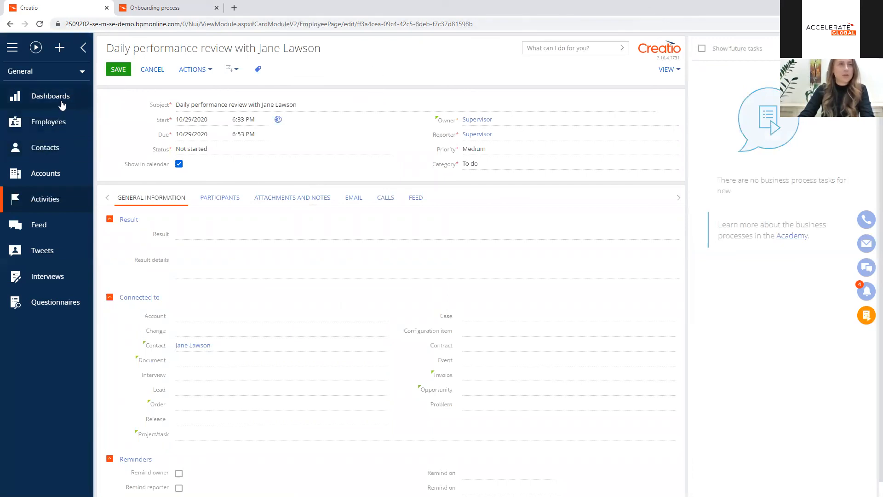
Step: Filter the Employees section by the new employee's first name, and open the employee's record in full view
left_click(56, 122)
left_click(379, 282)
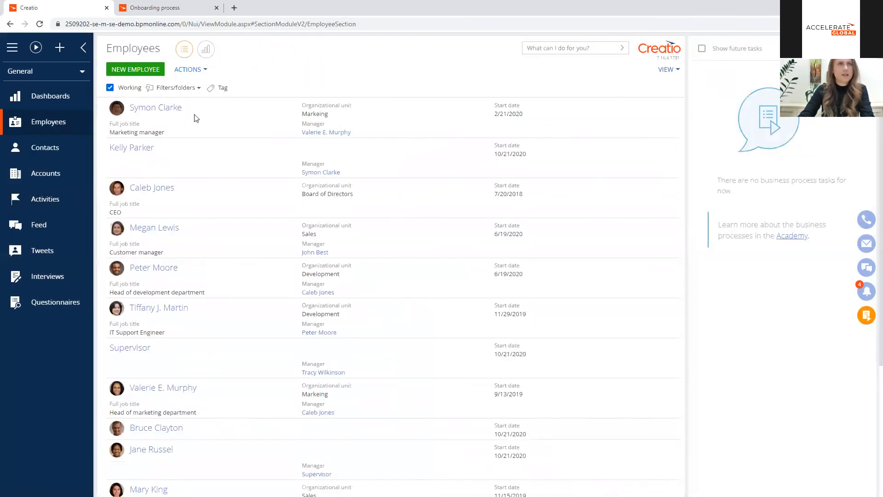
scroll(187, 162, "down", 6)
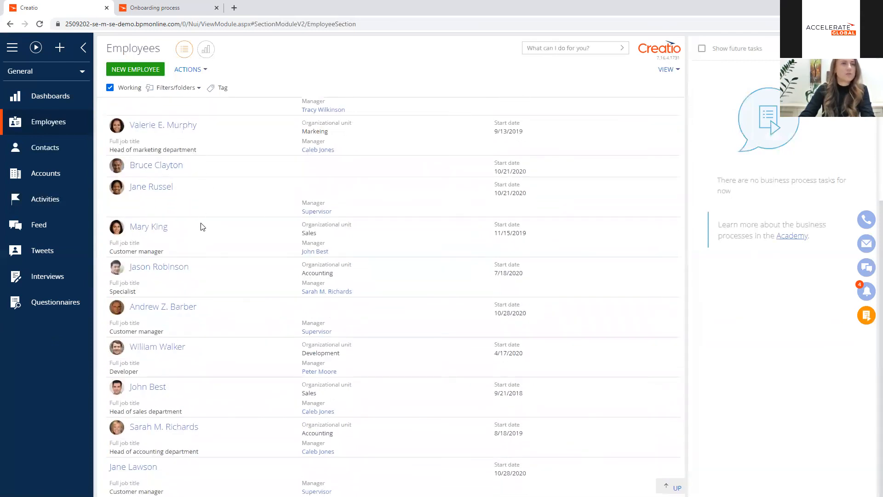
scroll(193, 115, "up", 5)
left_click(174, 87)
left_click(175, 103)
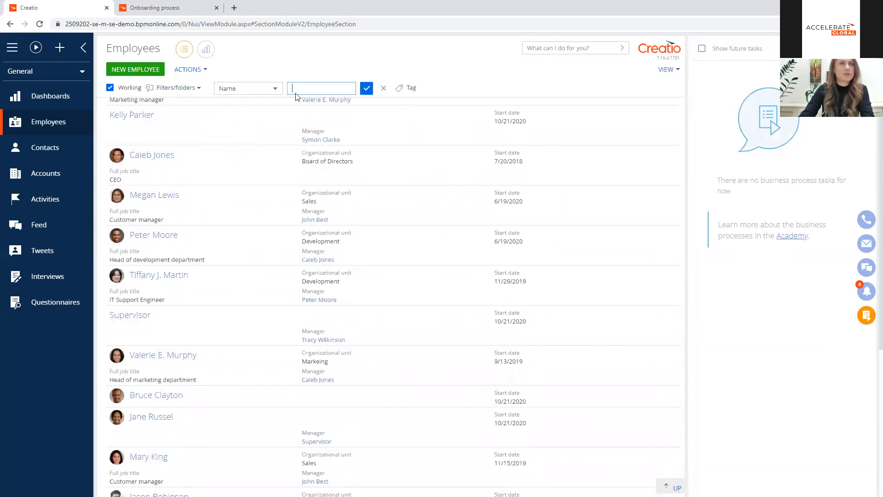
type("Jane")
key("Return")
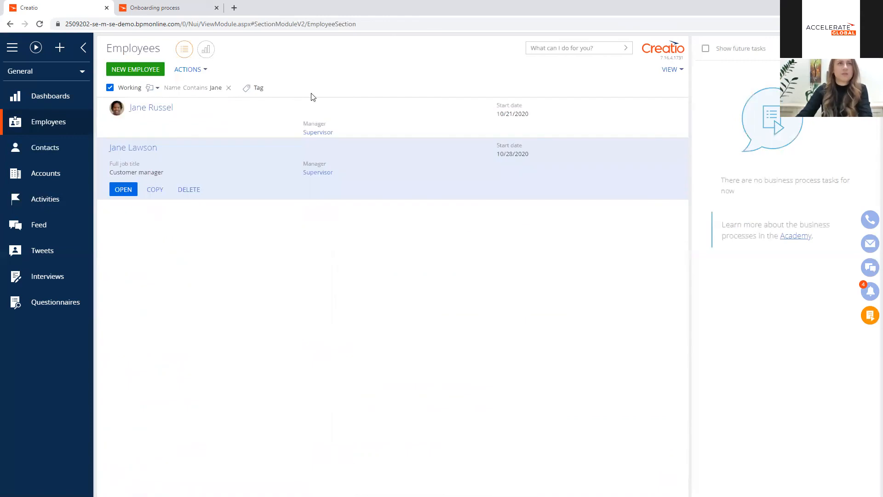
left_click(123, 190)
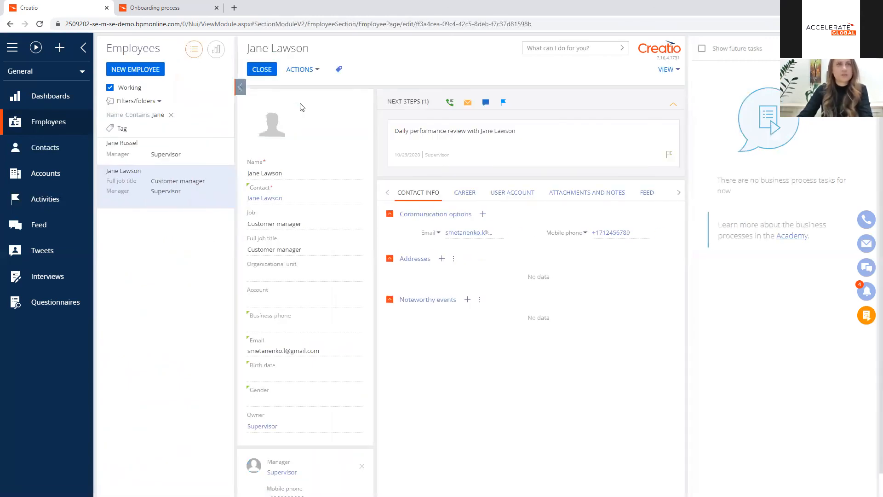
left_click(240, 87)
Step: Open the current career entry and examine its daily review results, including the blank page for a new review result
left_click(323, 193)
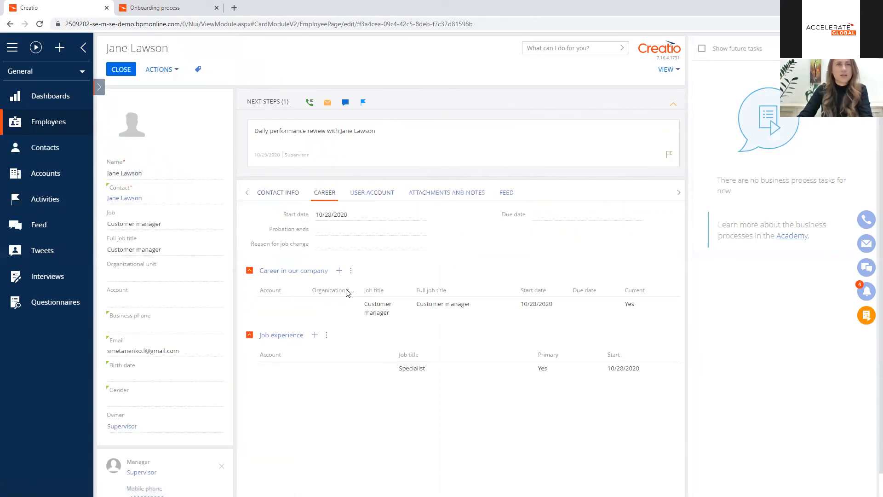
double_click(330, 307)
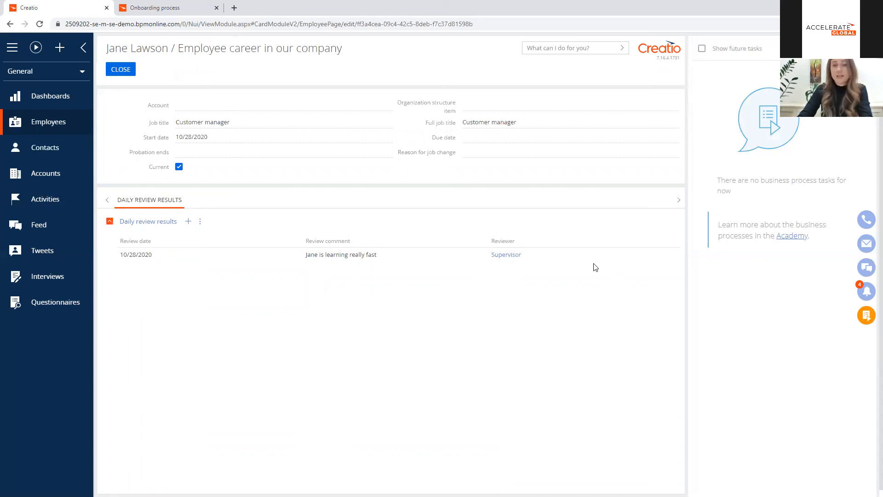
left_click(189, 224)
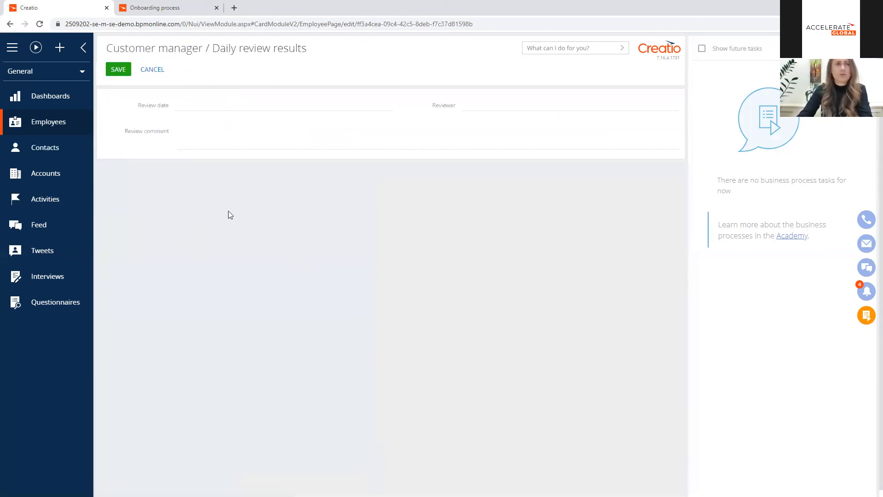
left_click(160, 71)
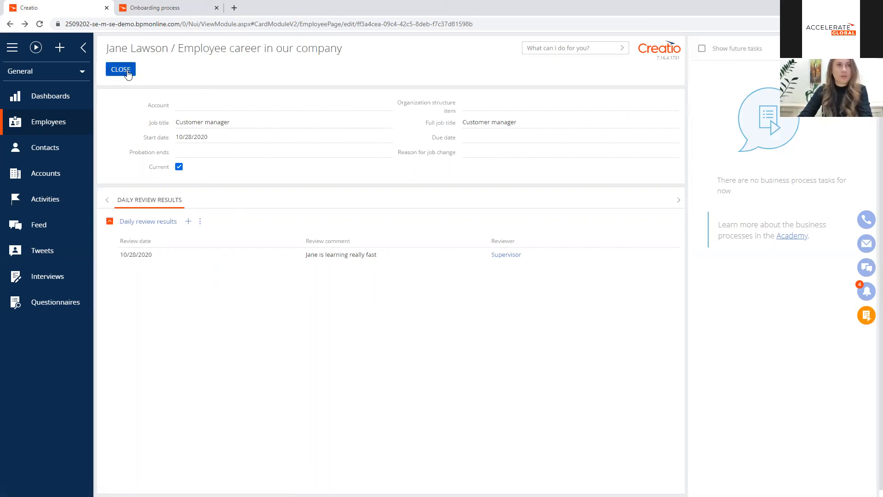
Step: Reopen the employee's current career entry from the Career details, set Probation ends to 10/28/2020, and save it
left_click(128, 70)
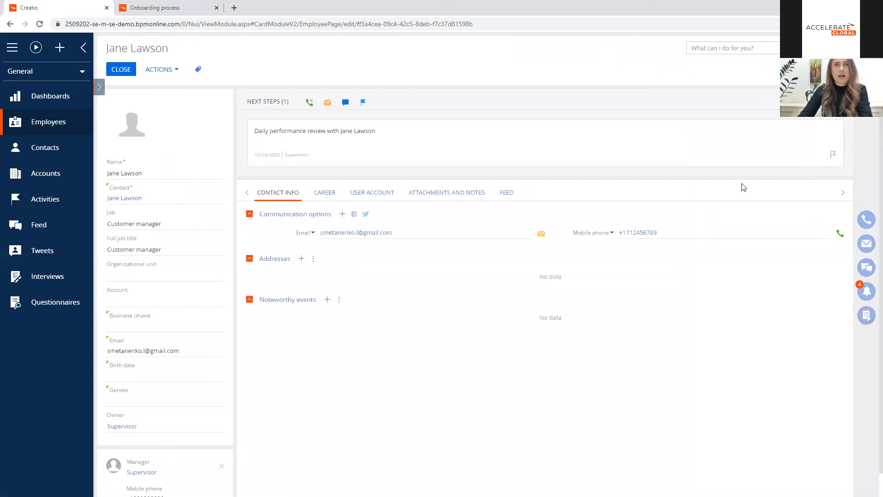
left_click(328, 197)
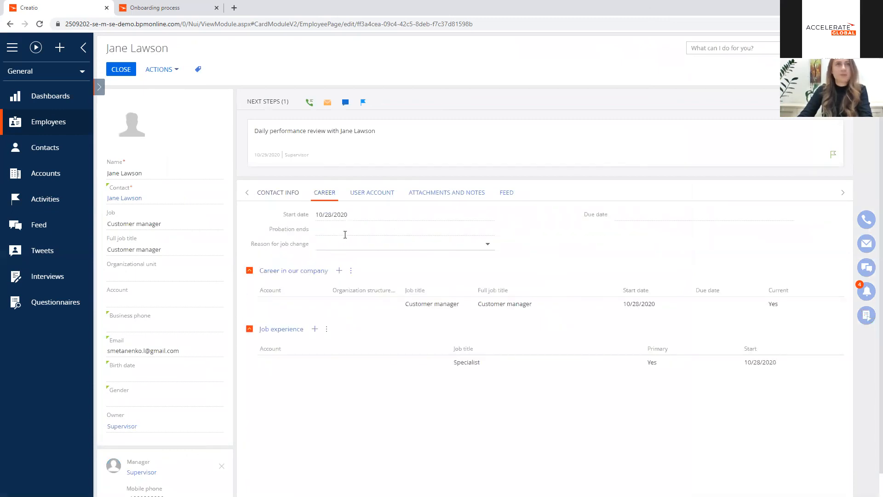
left_click(488, 229)
left_click(368, 315)
double_click(377, 307)
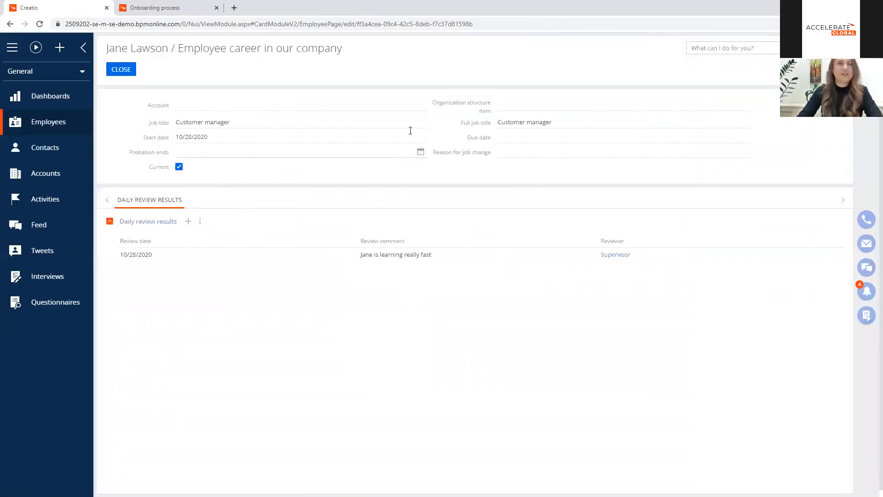
left_click(421, 152)
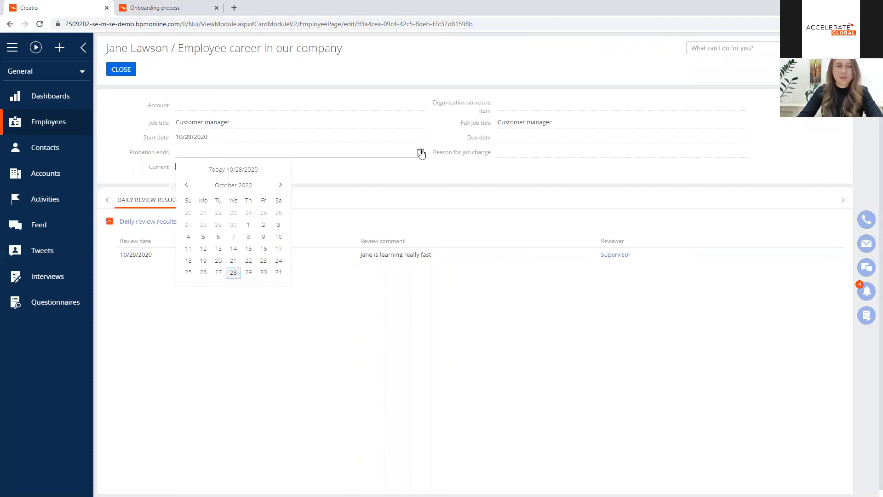
left_click(233, 273)
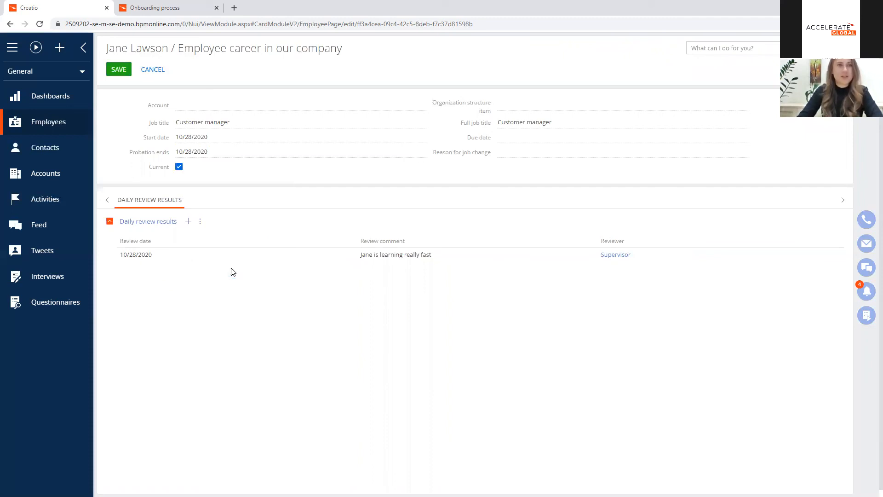
left_click(128, 74)
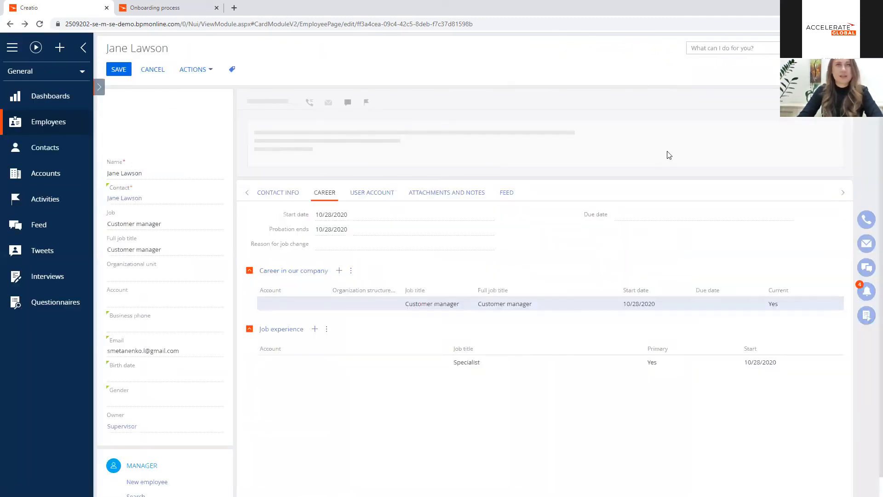
Step: Complete the pending daily performance review task on the employee's record with the result Completed
left_click(800, 154)
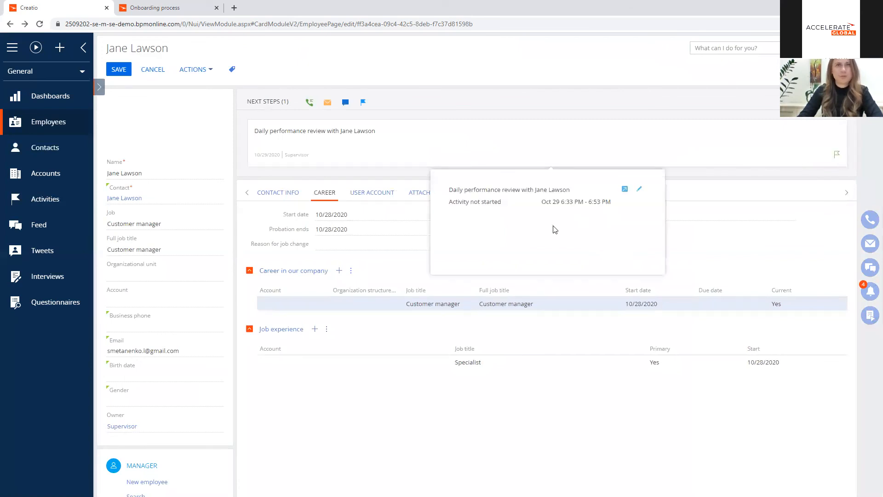
left_click(525, 219)
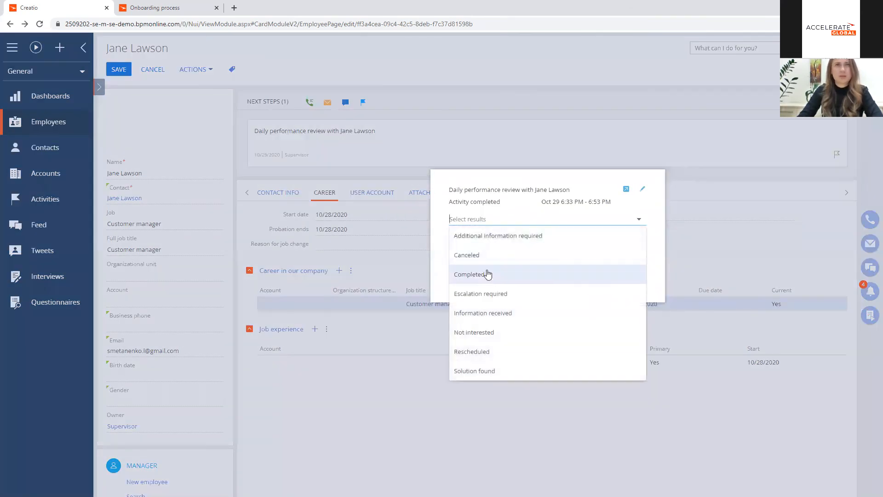
left_click(497, 273)
left_click(601, 286)
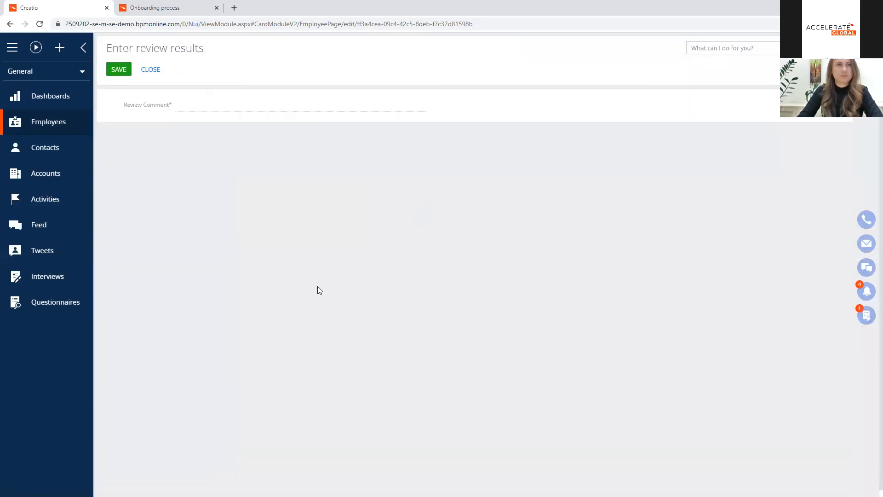
Step: Enter a review comment stating what the employee has mastered, and save the review results
left_click(216, 108)
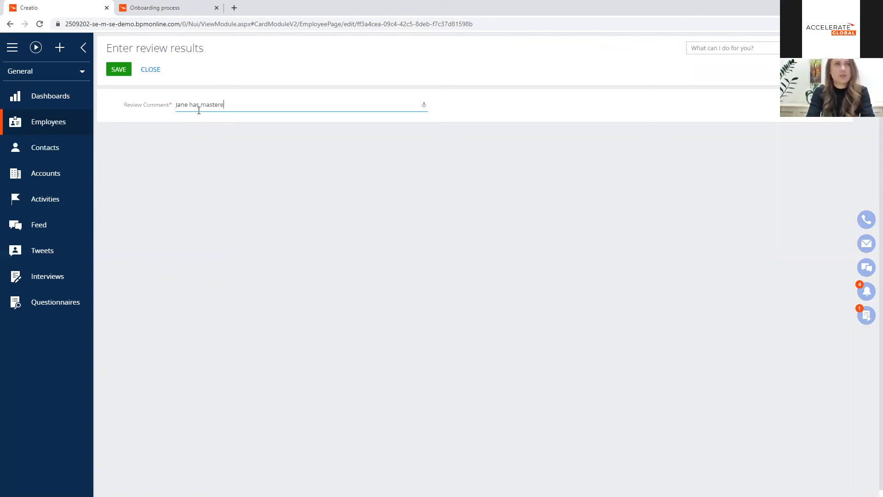
type("Jane has mastered the material")
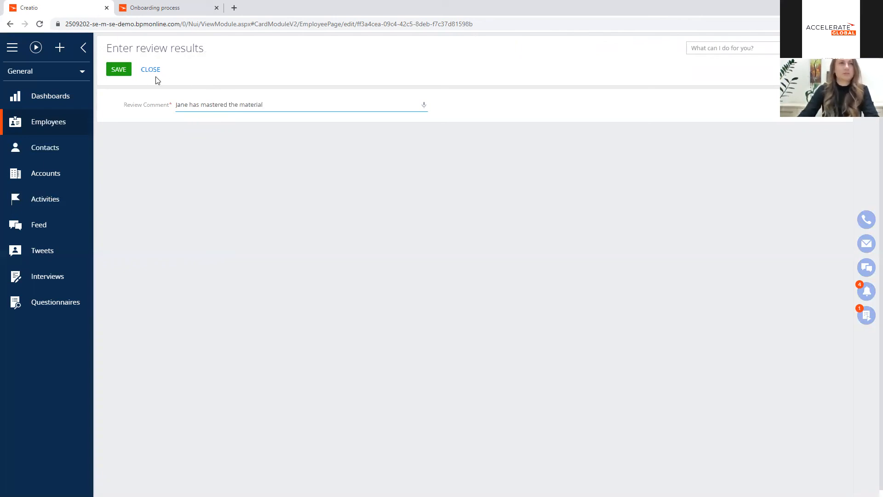
left_click(119, 69)
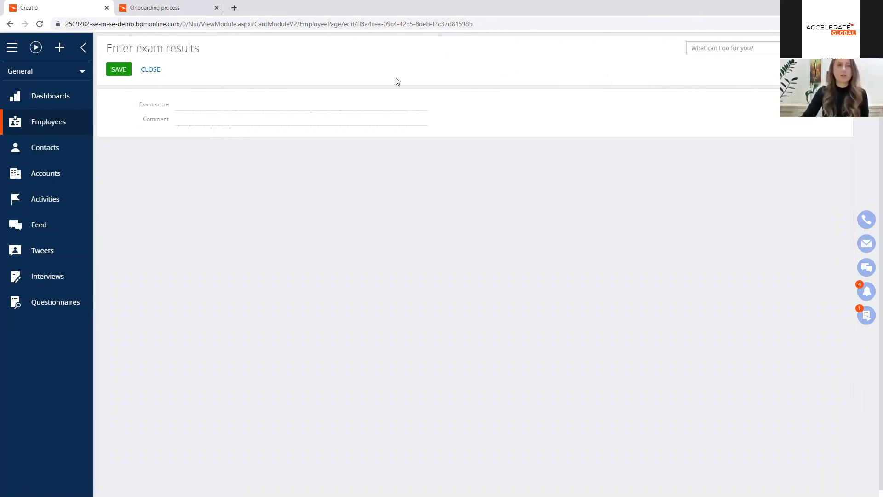
Step: Save an Excellent exam score with a comment that the employee "is doing really" well, and answer Yes to "Exam passed?"
left_click(419, 106)
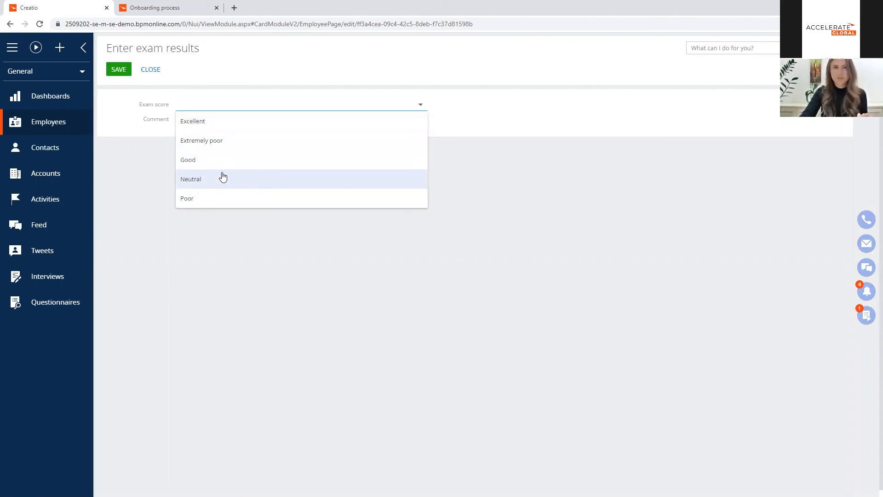
left_click(221, 123)
left_click(217, 121)
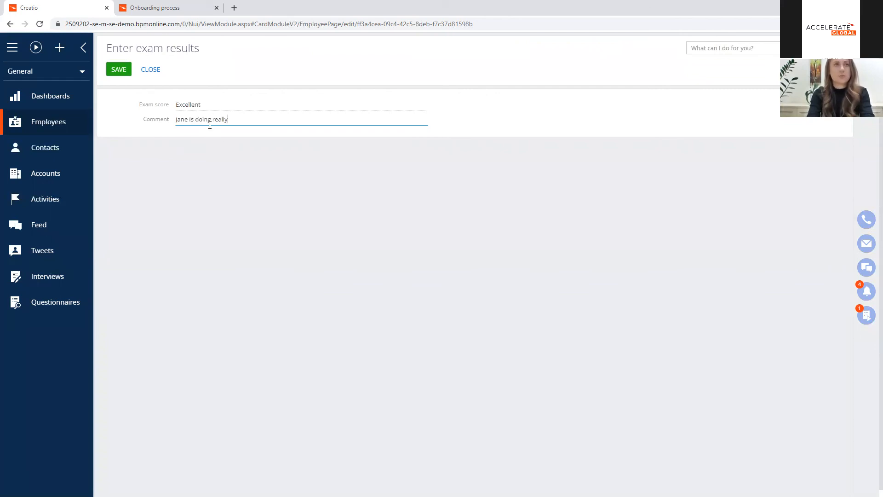
left_click(123, 70)
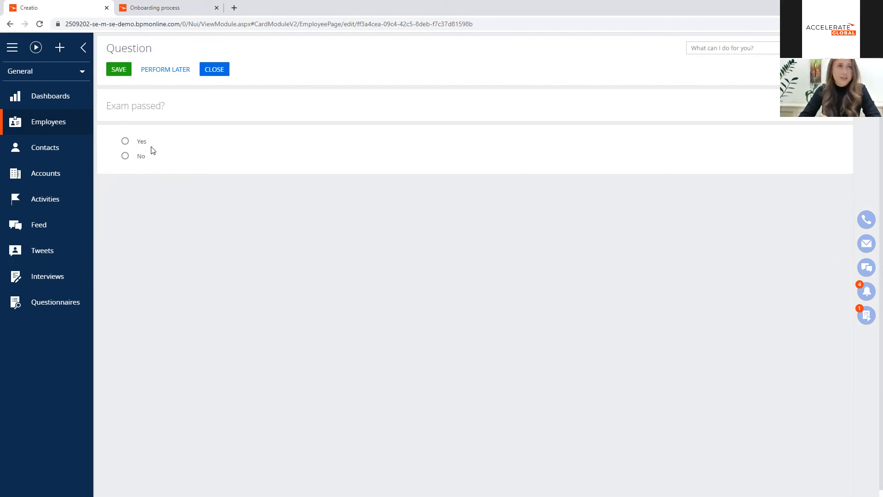
left_click(125, 141)
left_click(118, 69)
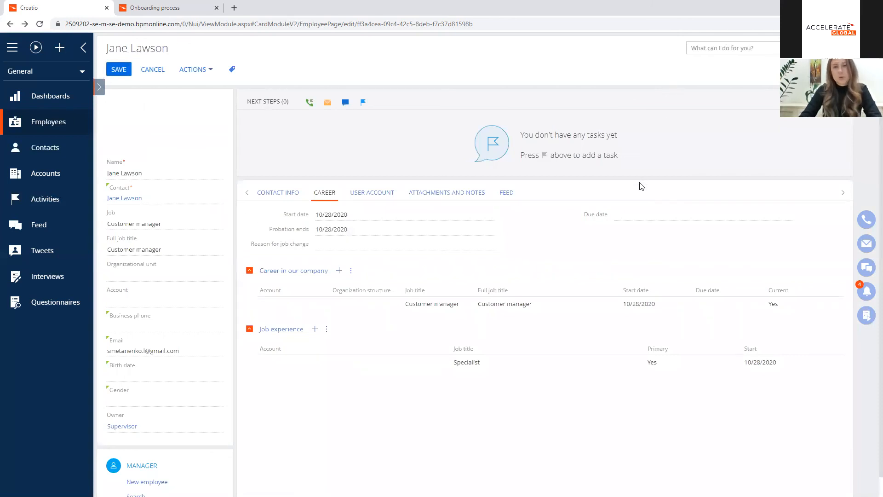
Step: Save and close the employee's record, and clear the name filter from the Employees section
left_click(119, 69)
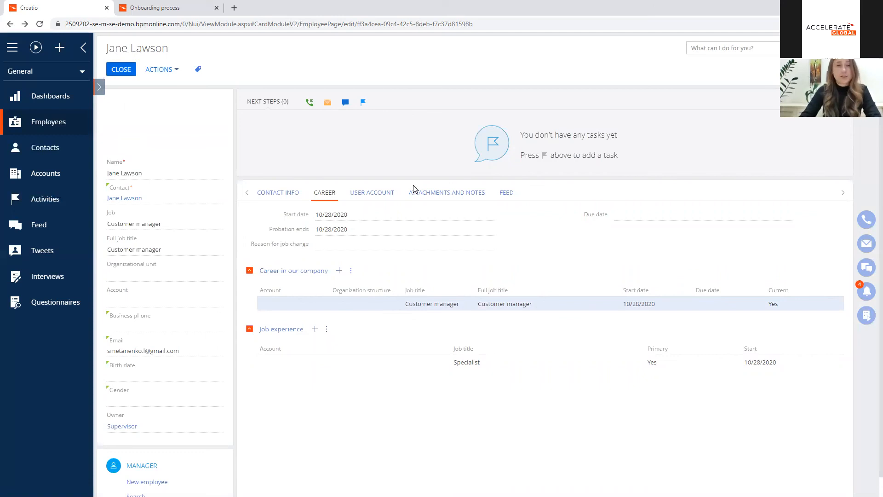
left_click(121, 69)
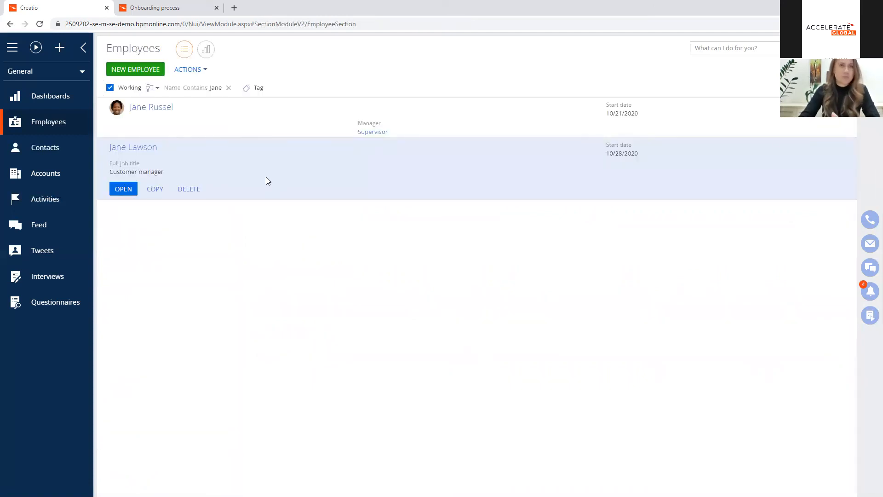
left_click(229, 88)
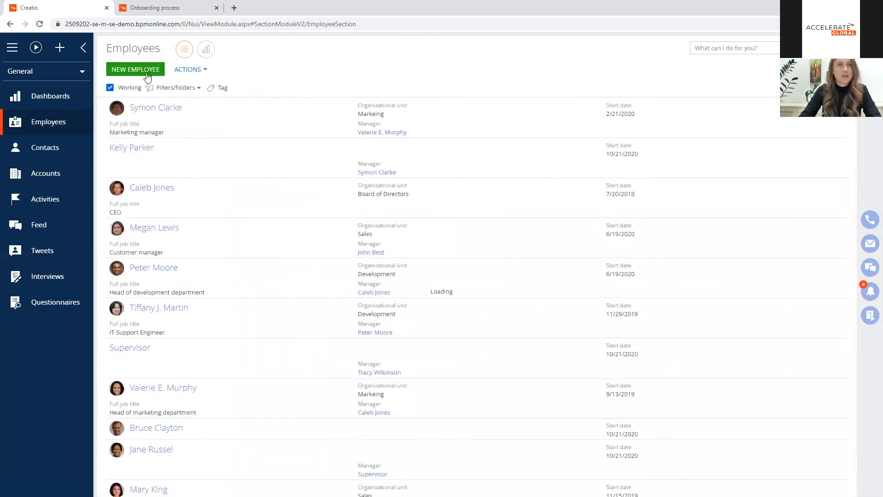
Step: Add another new employee from an existing contact with the job Specialist and Supervisor as manager, and save it
left_click(147, 74)
left_click(429, 206)
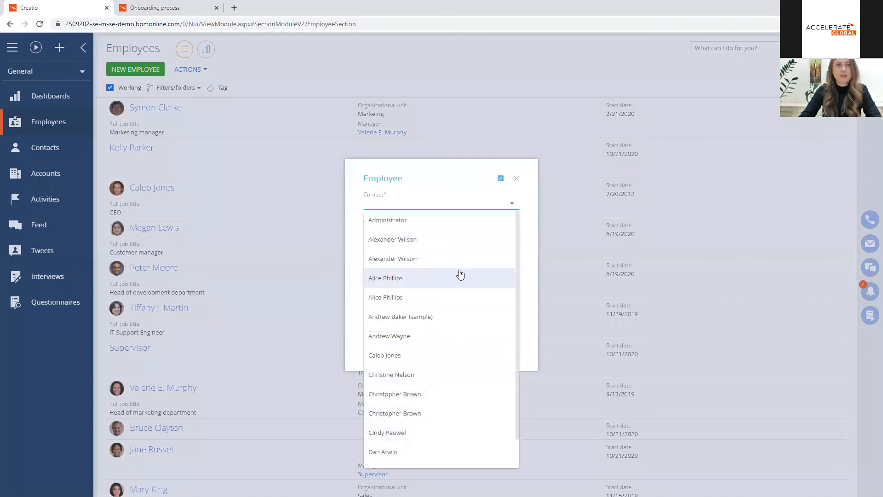
scroll(460, 273, "down", 5)
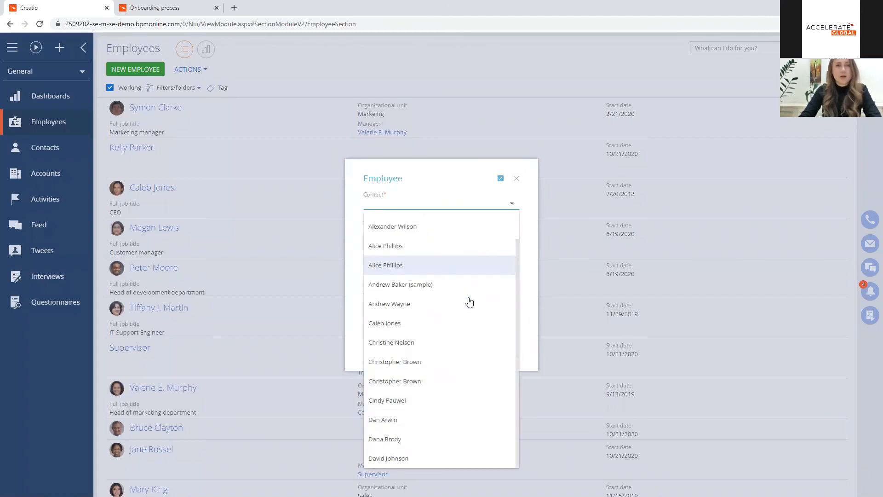
left_click(442, 280)
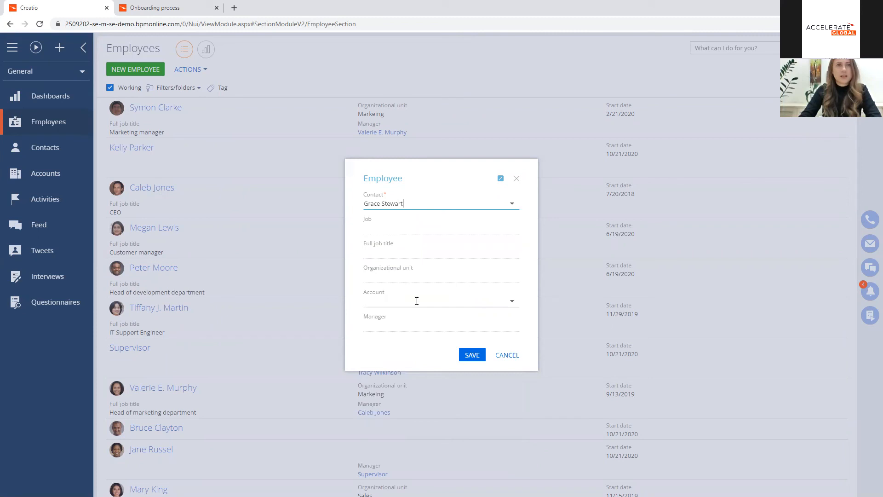
left_click(395, 324)
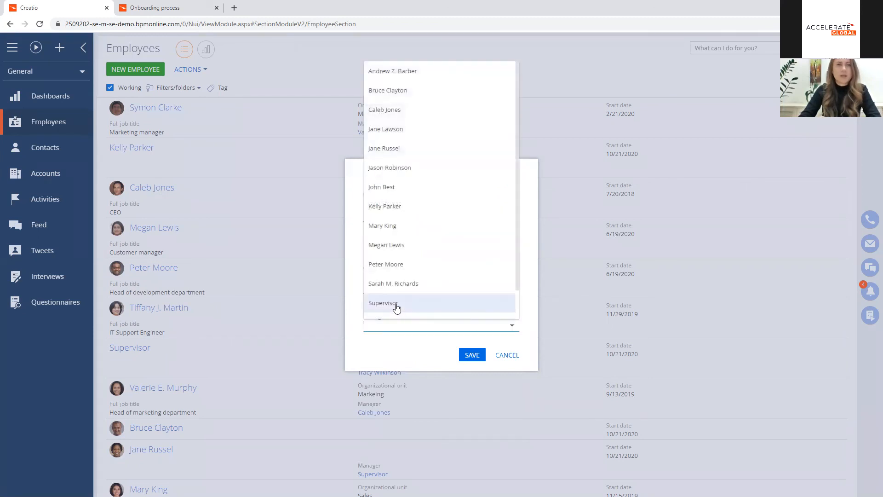
left_click(397, 304)
left_click(400, 226)
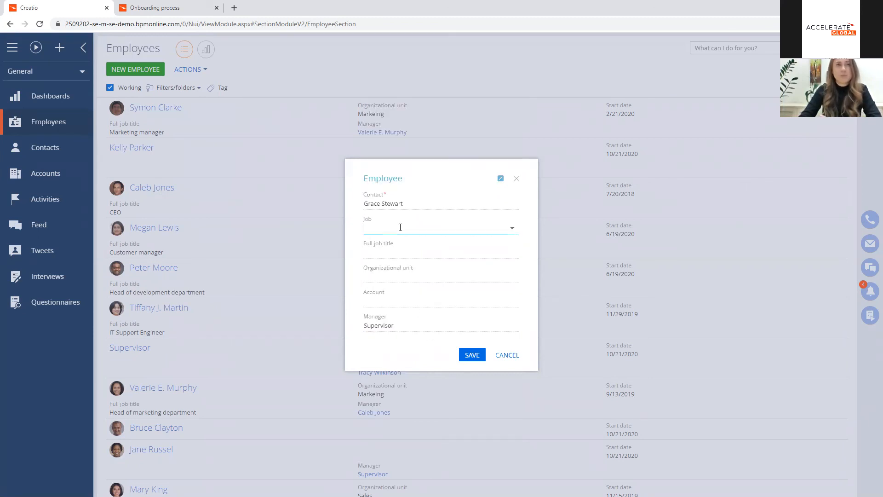
left_click(422, 339)
left_click(474, 354)
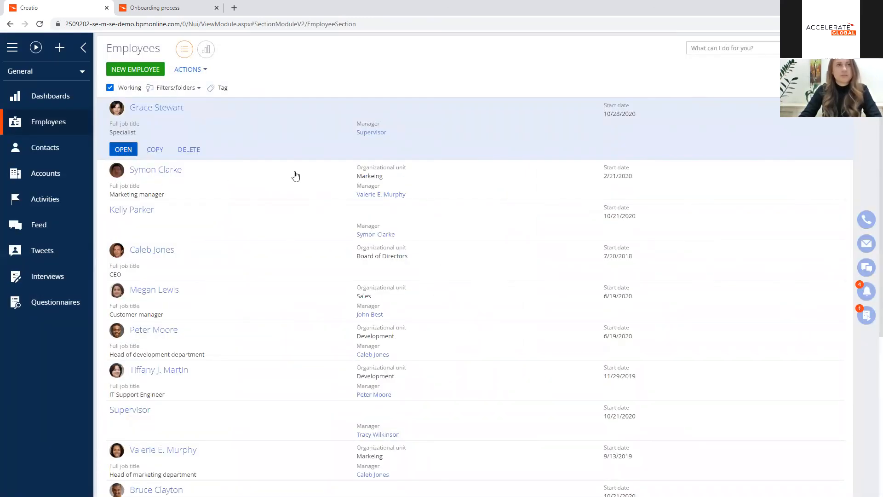
Step: Complete the "Gather employee information" process task with the result Information received, and save the employee's contact record
left_click(866, 315)
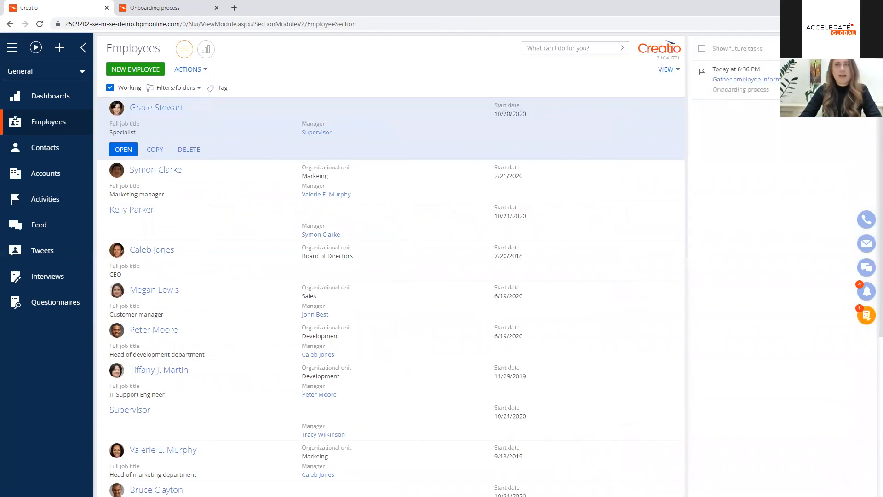
left_click(761, 82)
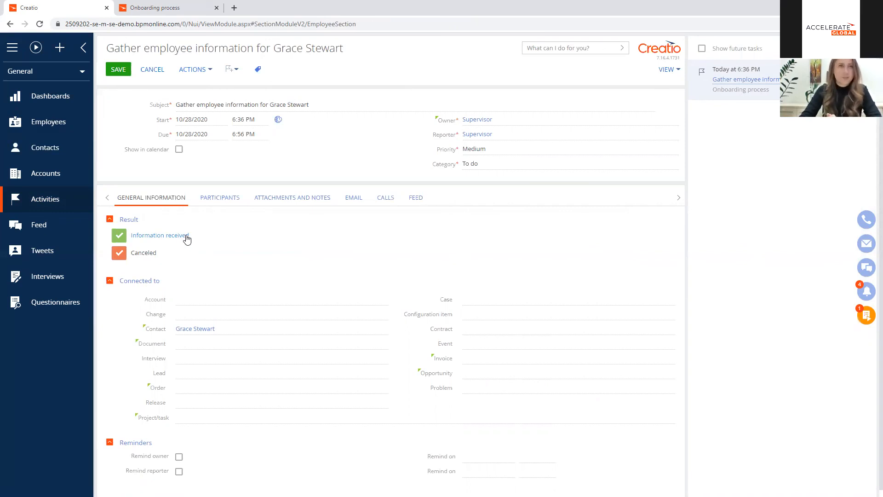
left_click(185, 235)
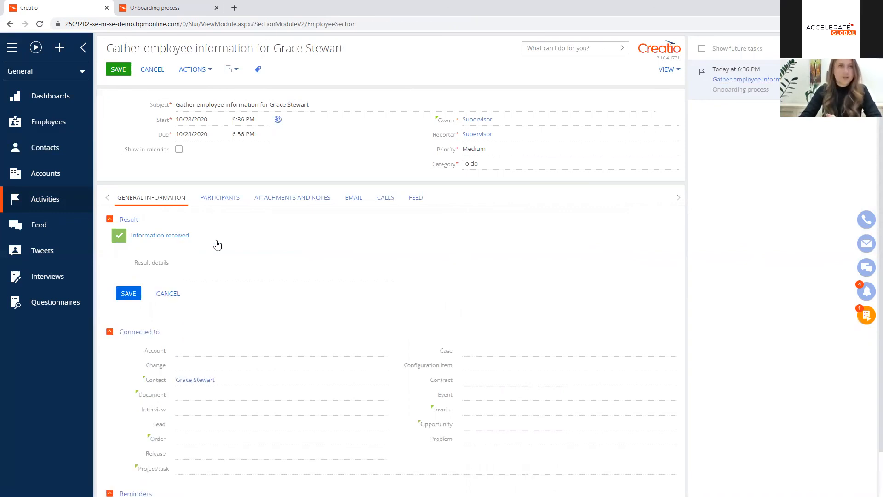
left_click(119, 69)
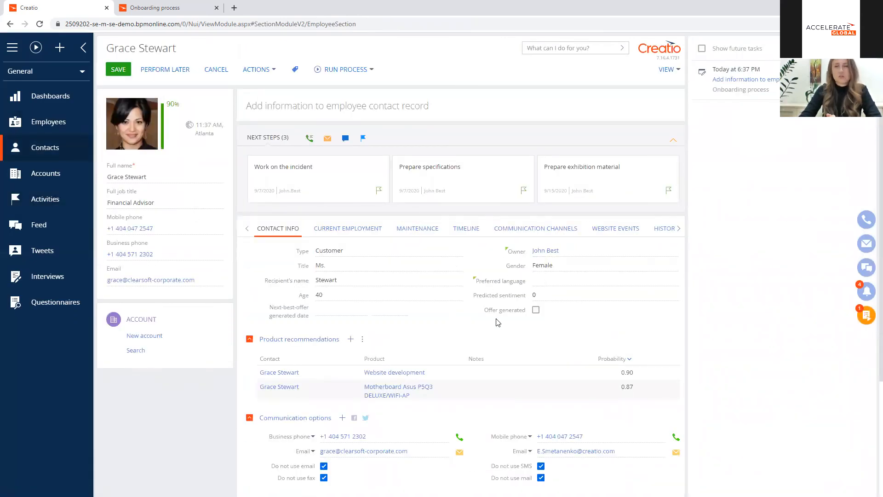
left_click(122, 73)
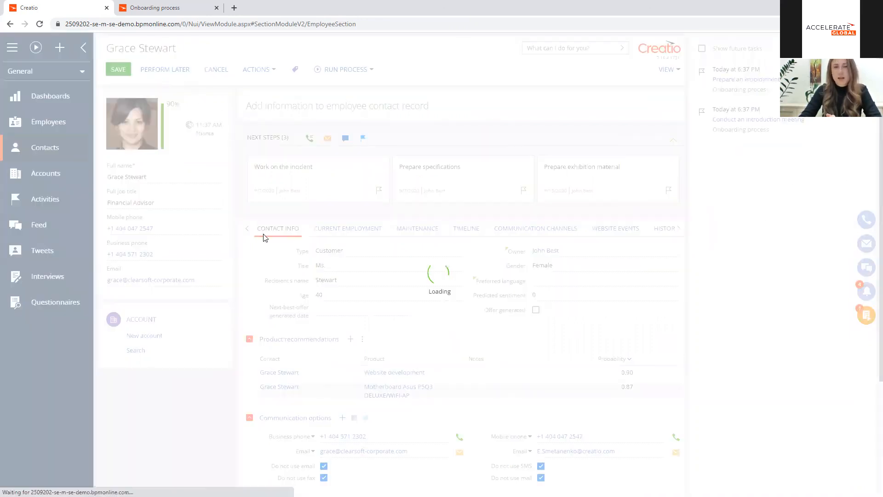
Step: Set the "Conduct an introduction meeting" activity's status and result to Completed, and save it
left_click(229, 148)
left_click(220, 183)
left_click(184, 233)
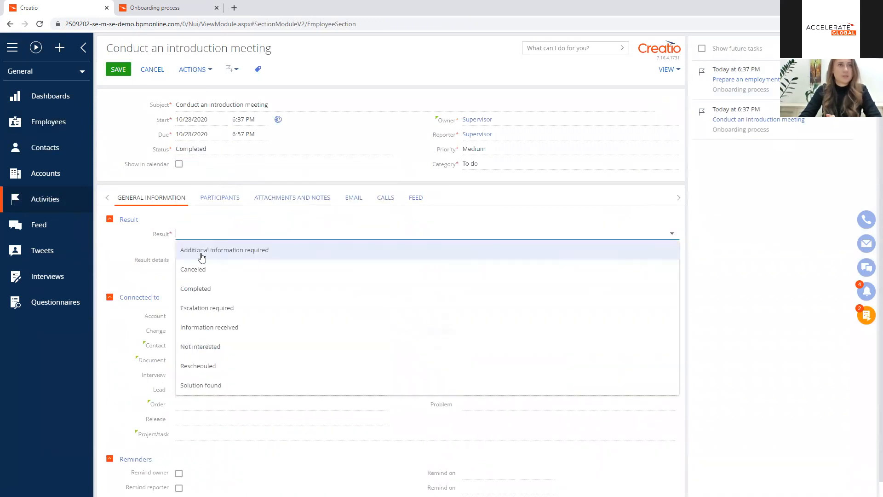
left_click(208, 289)
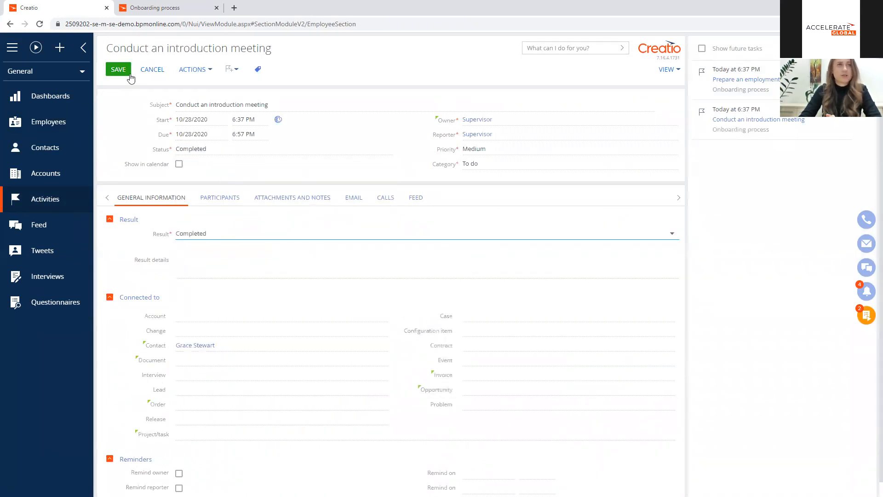
left_click(120, 71)
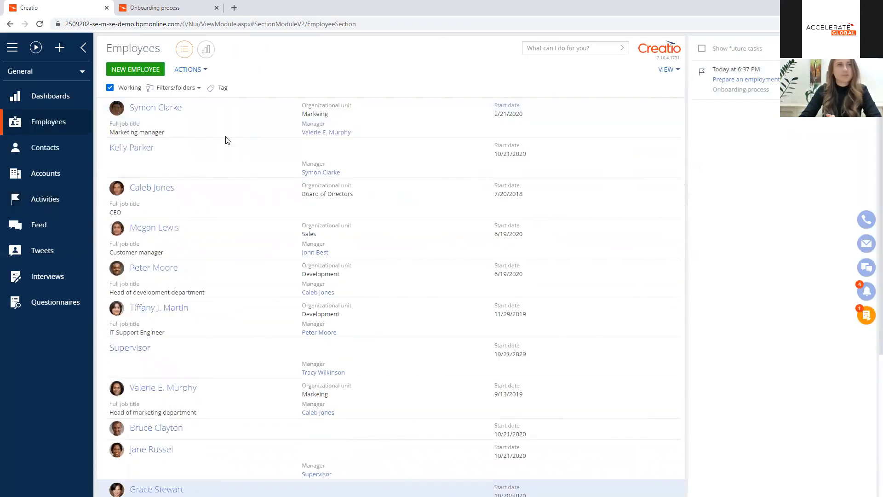
Step: Open the "Prepare an employment contract" task, set its status to Completed, choose a result, and save it
left_click(764, 80)
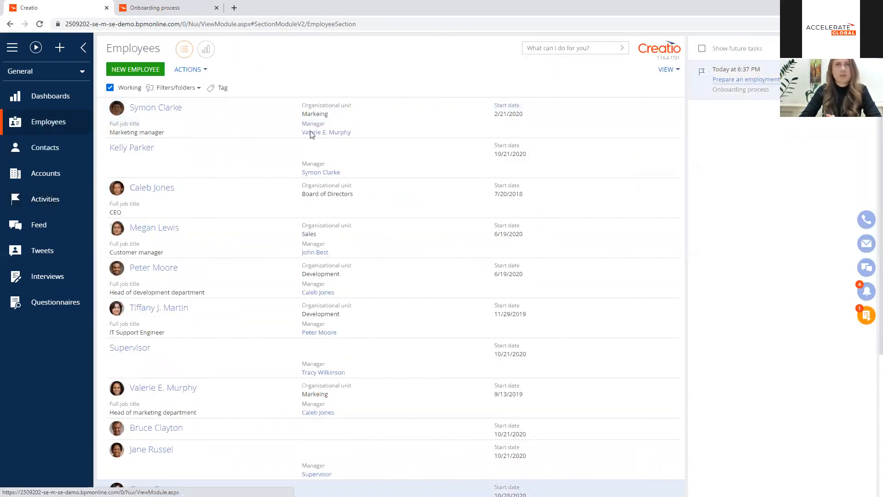
left_click(218, 149)
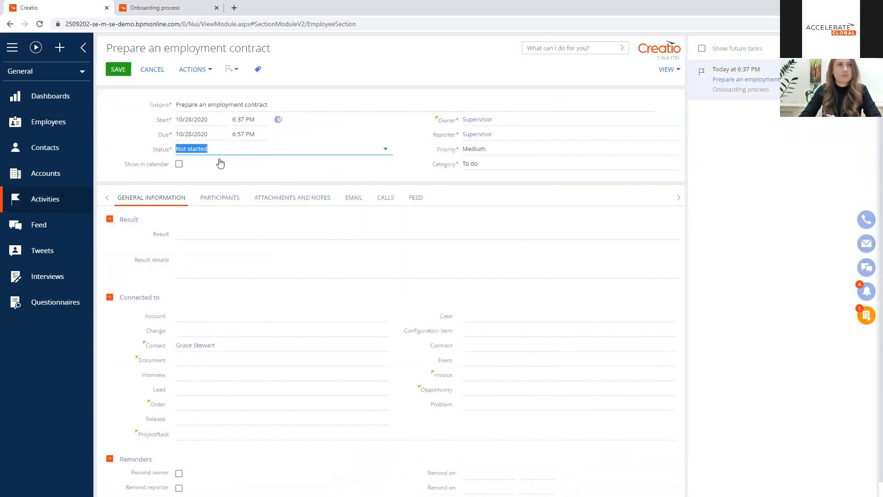
left_click(215, 185)
left_click(214, 232)
left_click(207, 287)
left_click(119, 69)
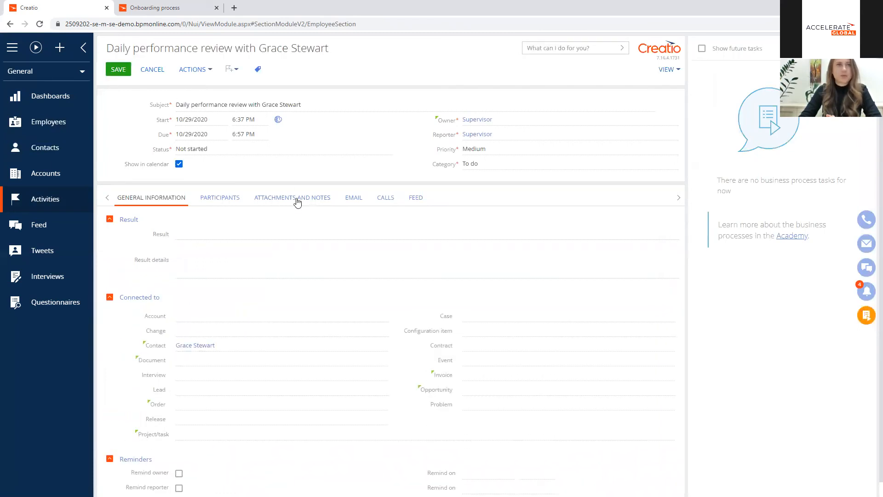
Step: In a separate browser tab, filter the Employees section by the new employee's first name and open the matching employee record
right_click(199, 346)
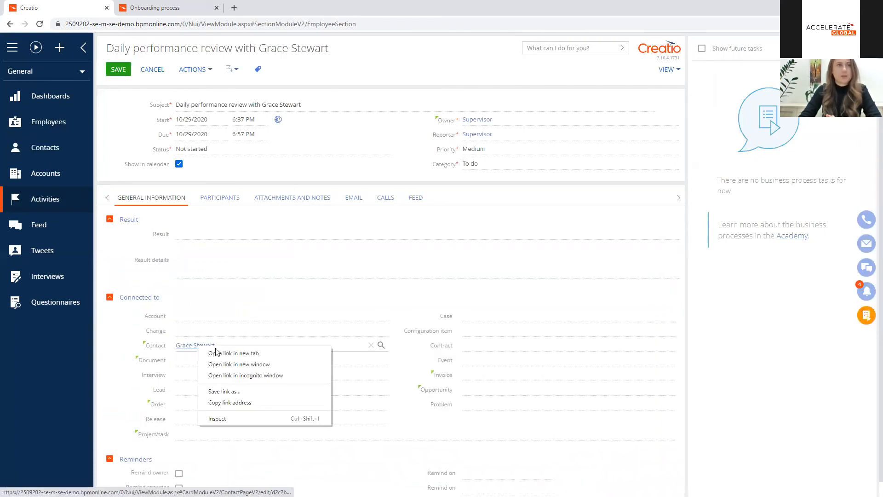
left_click(230, 352)
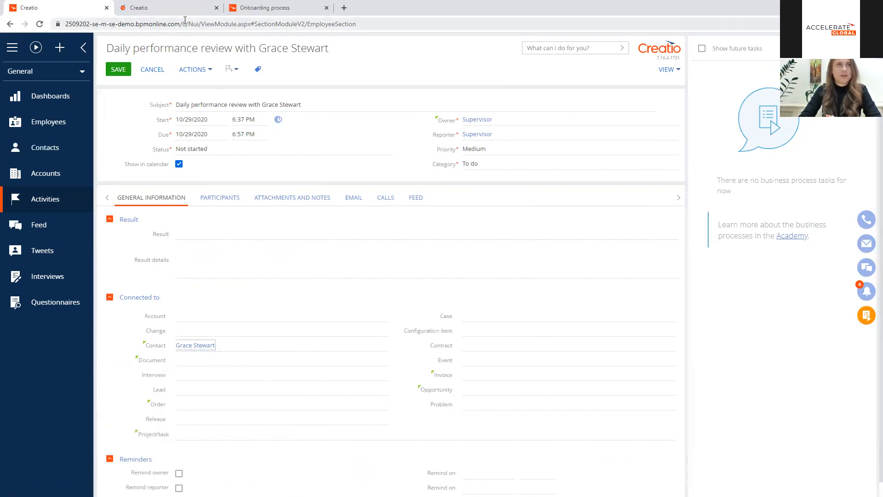
left_click(186, 9)
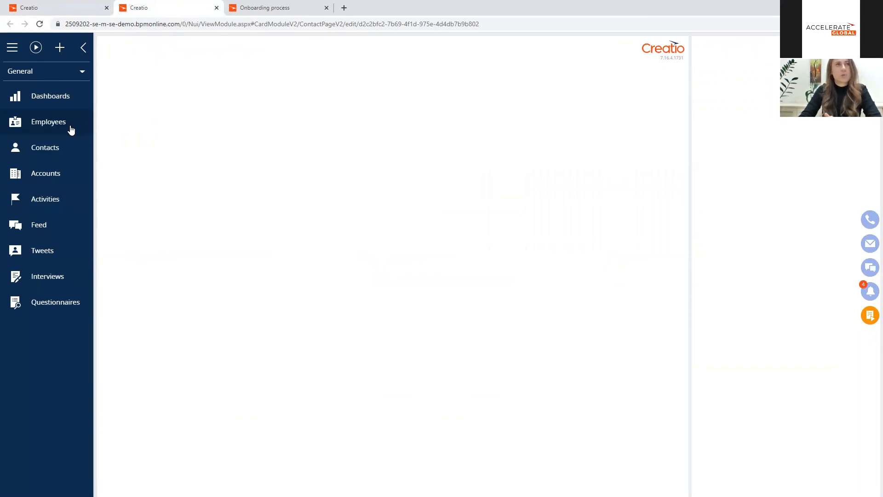
left_click(71, 130)
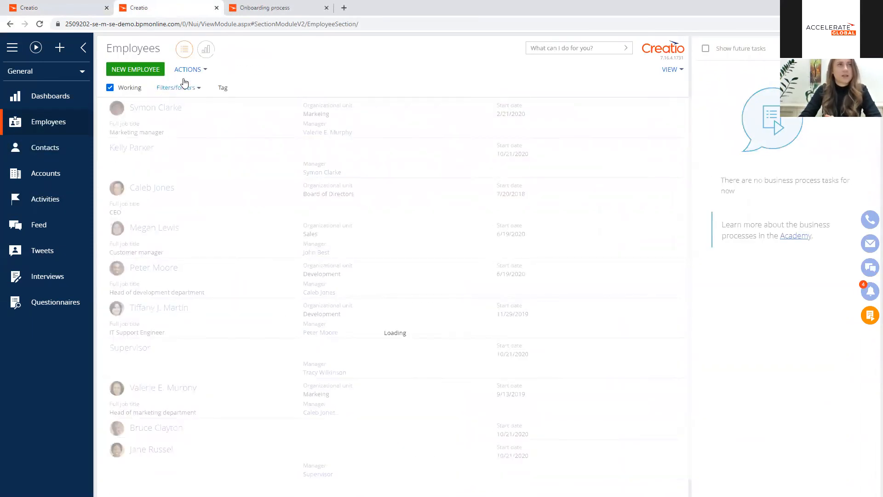
left_click(197, 91)
left_click(182, 103)
left_click(274, 88)
left_click(305, 86)
type("Grace")
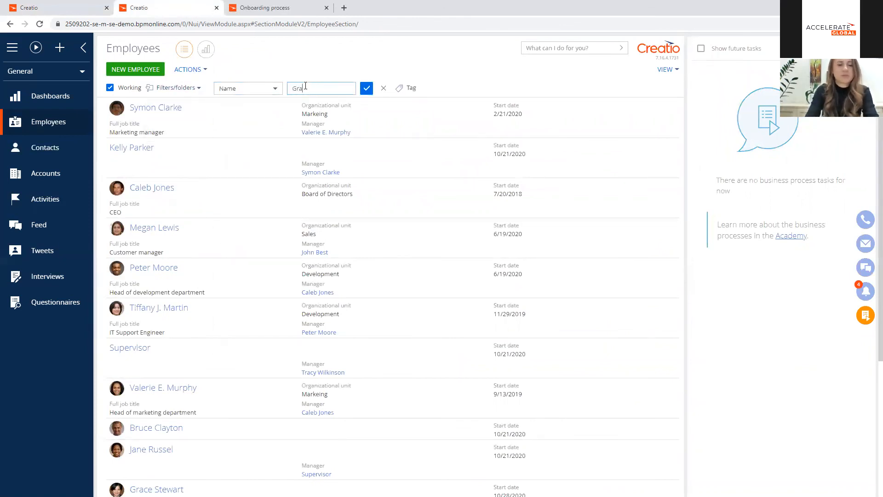
key("Return")
double_click(242, 135)
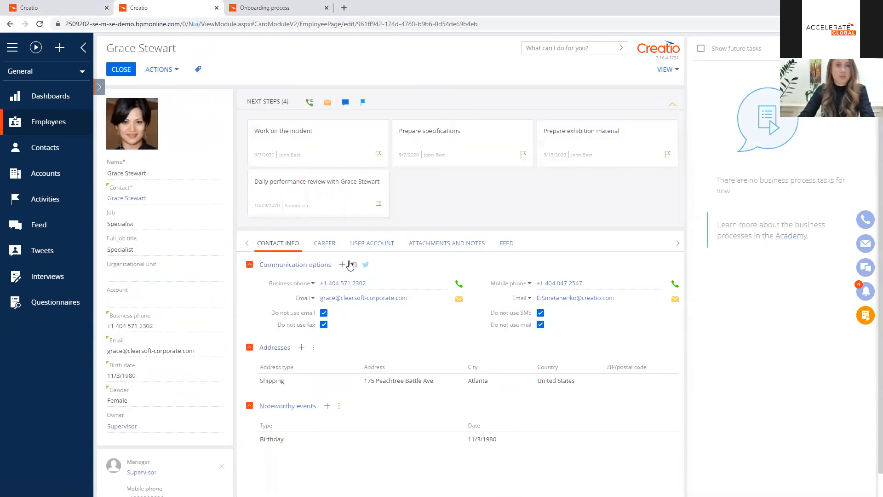
Step: In the employee's current company career record, set the probation end date to 10/28/2020 and save it
left_click(324, 244)
double_click(349, 355)
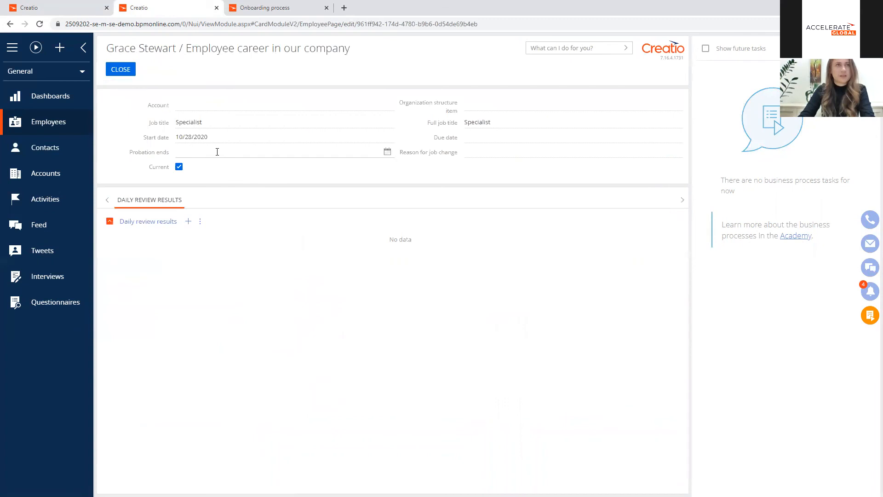
left_click(387, 152)
left_click(235, 274)
left_click(124, 73)
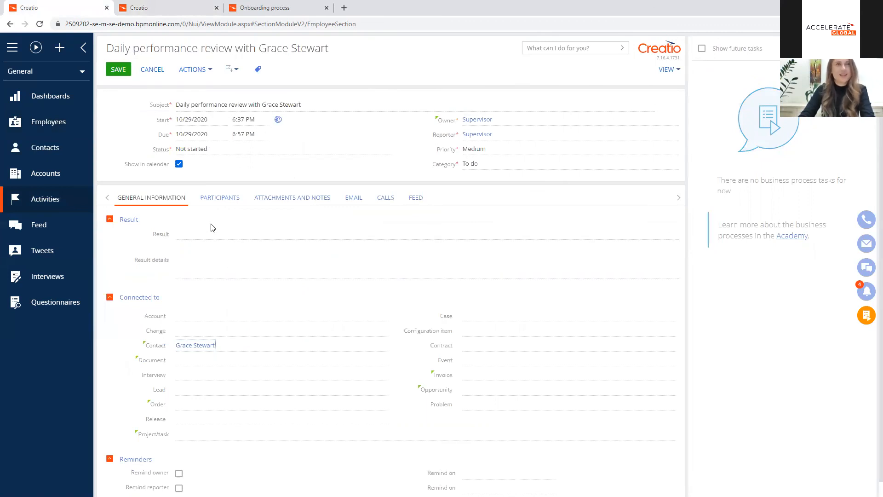
Step: Set the employee's daily performance review activity to Completed, choose a result, and save it
left_click(221, 147)
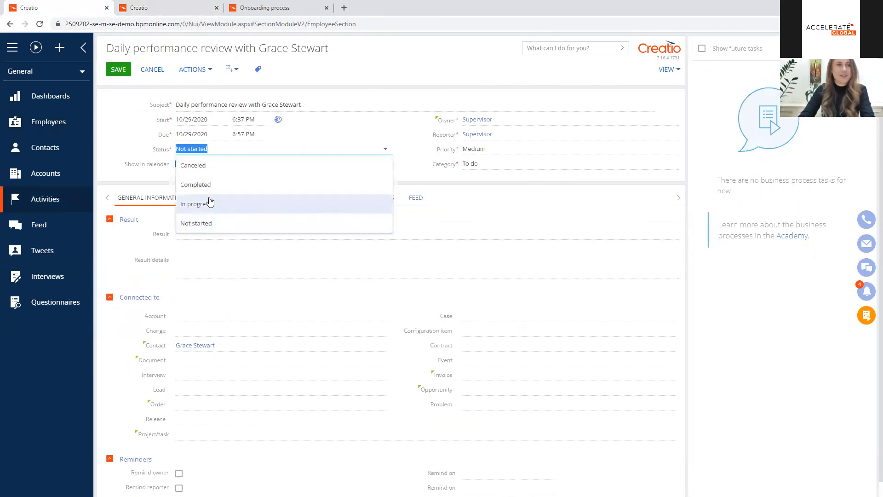
left_click(215, 189)
left_click(207, 233)
left_click(214, 289)
left_click(118, 69)
Step: Enter "Not well" as the daily review result text and save it
left_click(204, 105)
type("Not well")
left_click(118, 70)
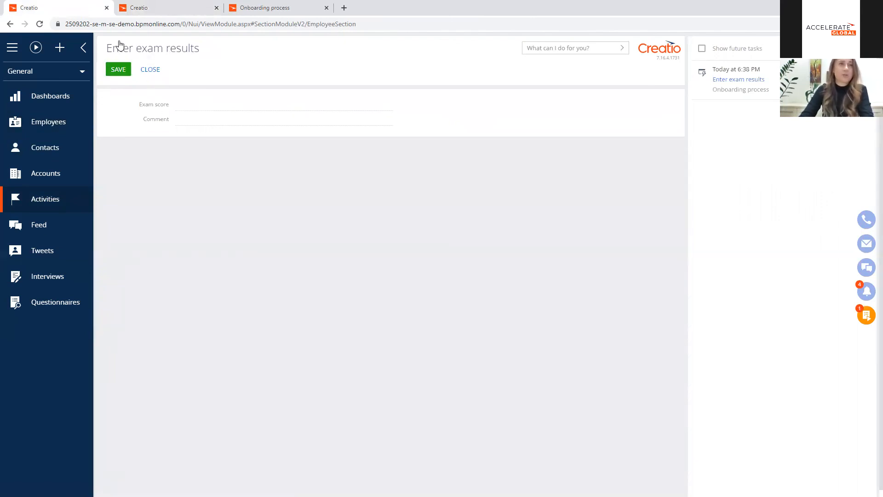
Step: Save an exam score of Poor with a comment that the employee "is not ready to work for this position", and answer No to "Exam passed?"
left_click(202, 104)
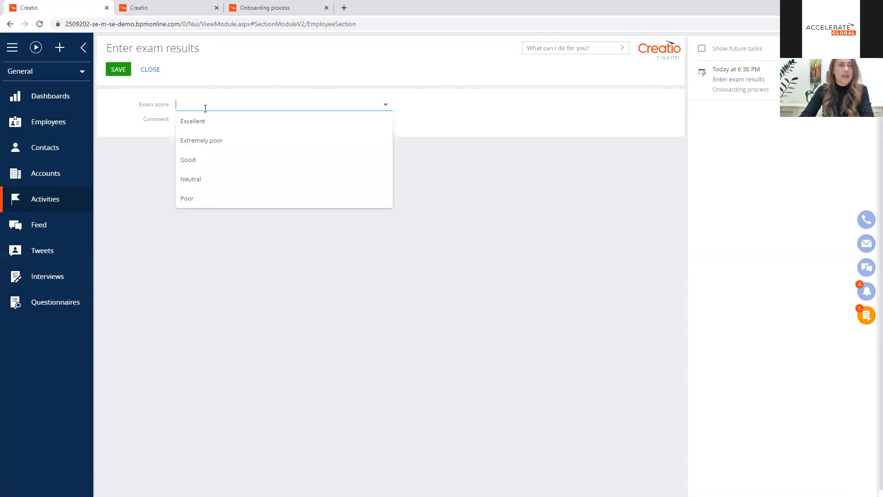
left_click(215, 200)
left_click(197, 120)
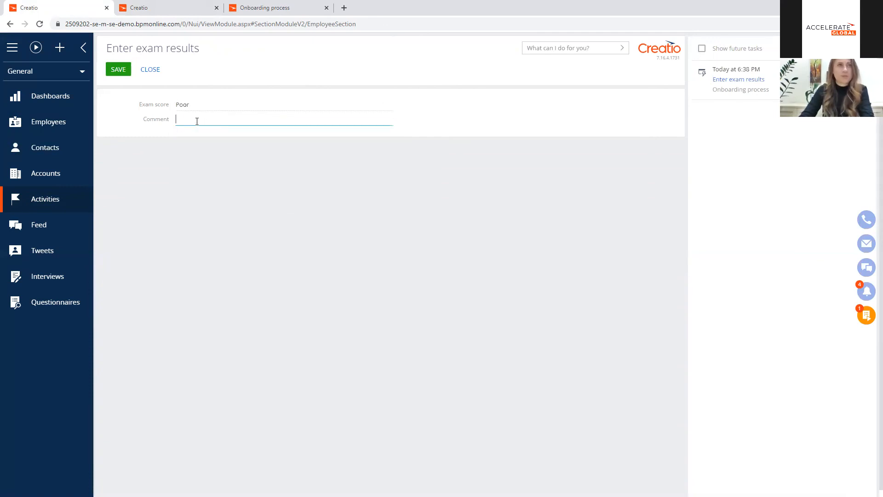
type("Grace ")
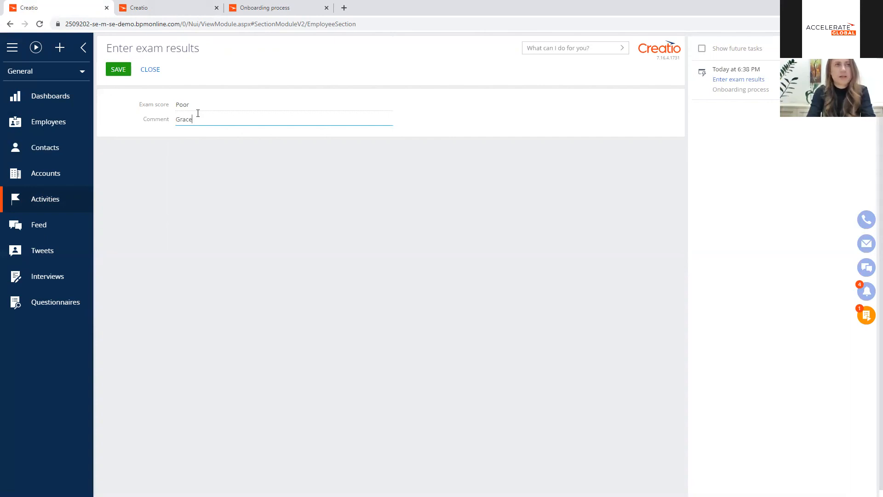
type("is not re")
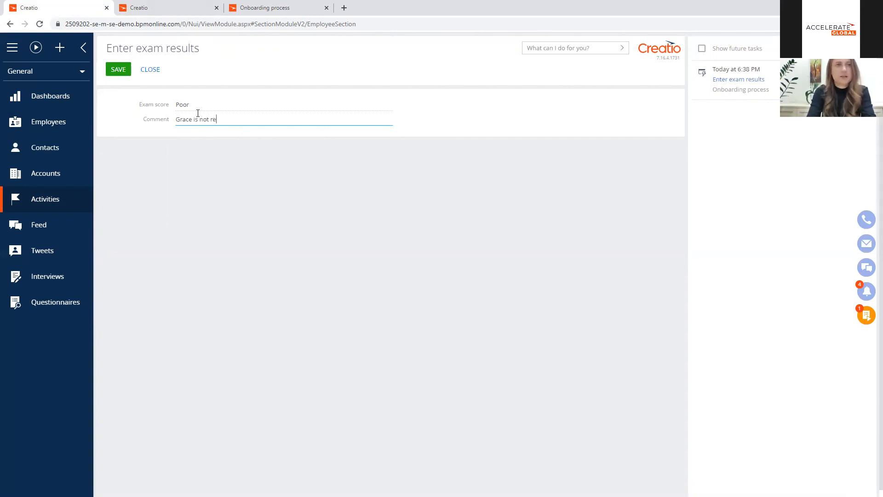
type("ady to ")
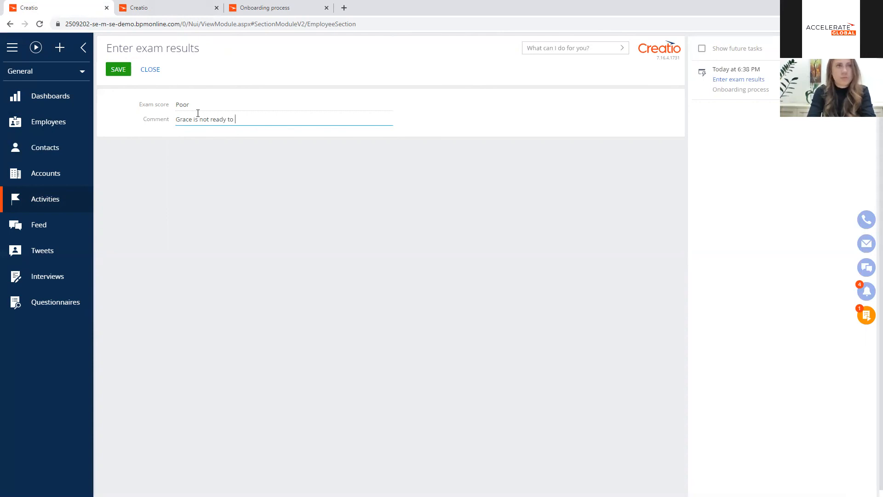
type("work for this pos")
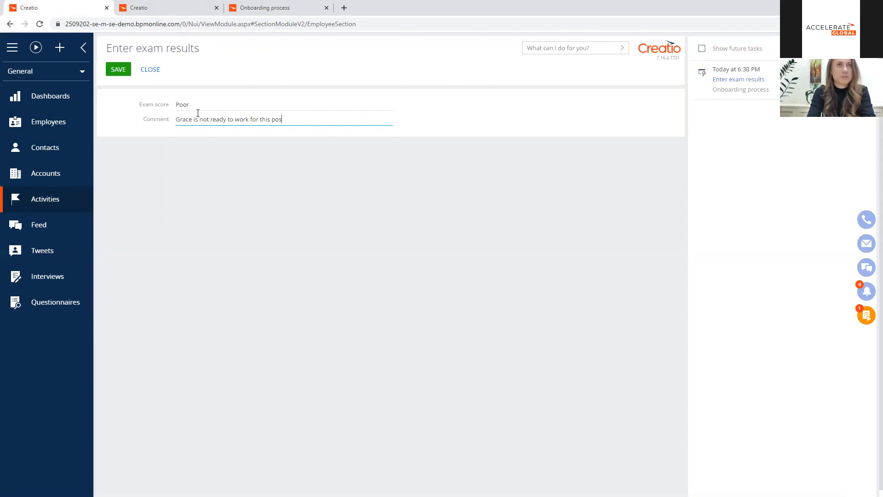
type("ition")
left_click(118, 69)
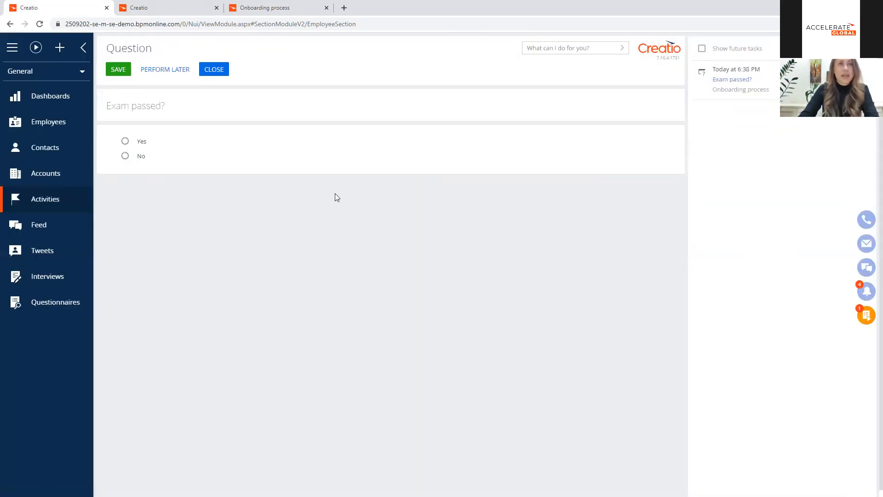
left_click(135, 157)
left_click(121, 70)
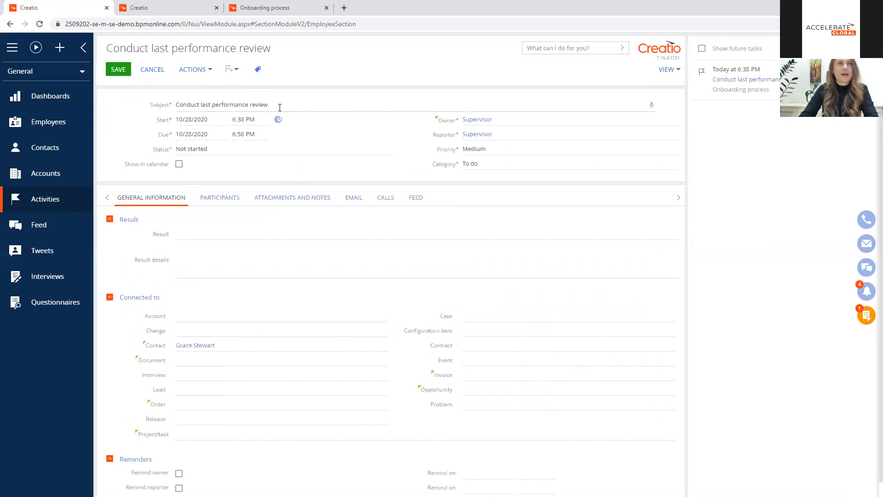
Step: Set the "Conduct last performance review" activity to Completed, choose a result, and save it
left_click(222, 151)
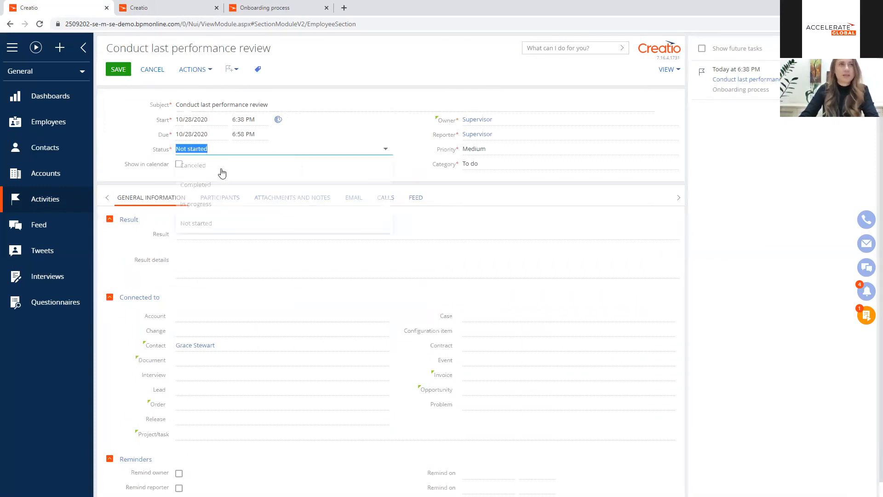
left_click(195, 184)
left_click(202, 233)
left_click(195, 286)
left_click(125, 70)
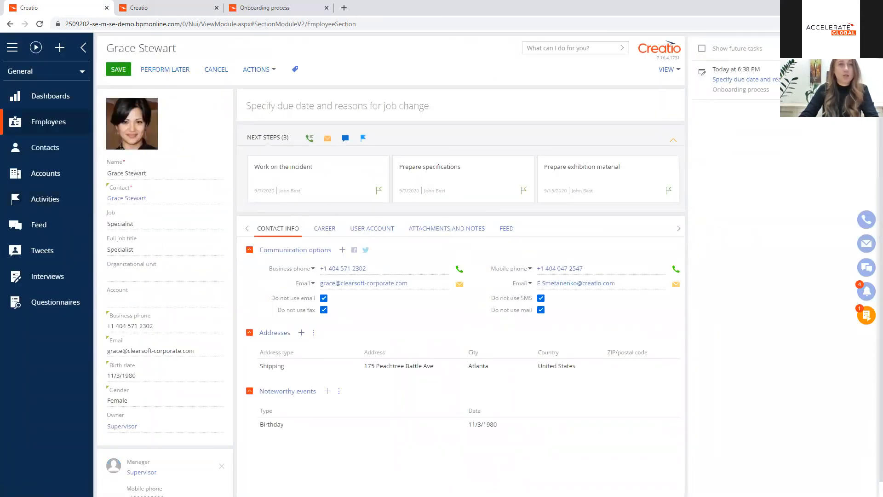
Step: In the employee's career details, set the reason for job change to "Unable to cope with duties" and the due date to 11/5/2020, and save
left_click(324, 229)
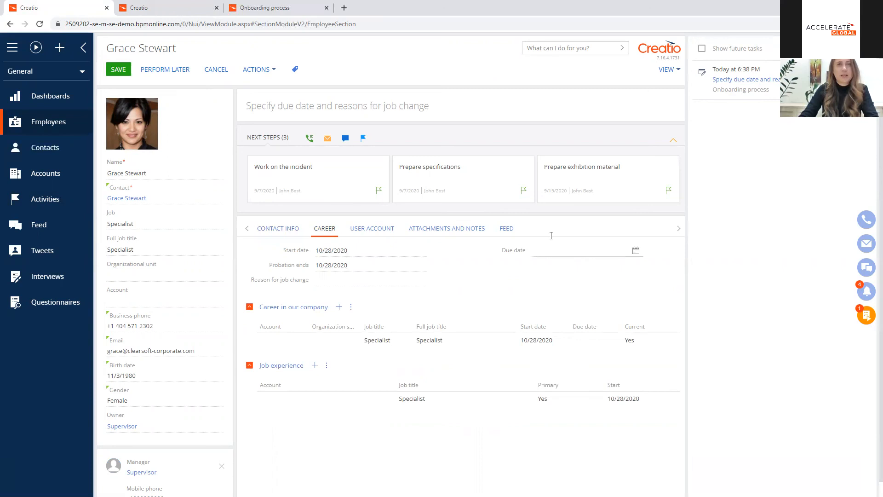
left_click(119, 73)
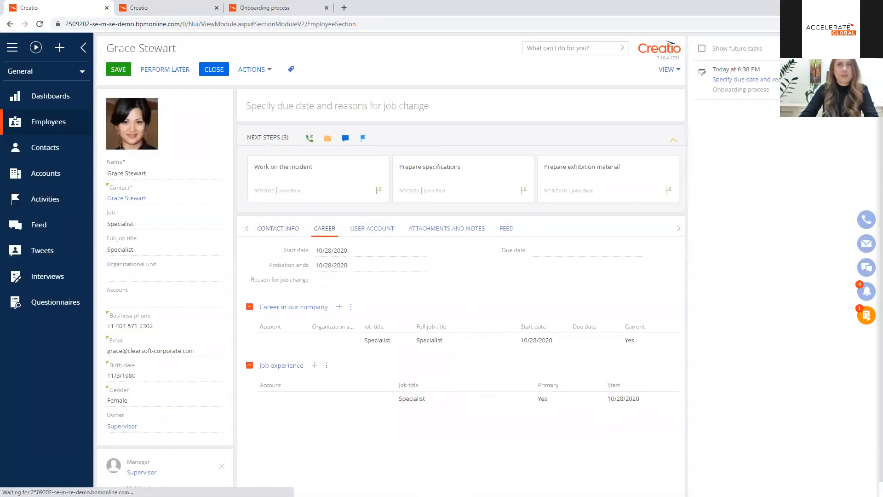
left_click(772, 83)
left_click(324, 221)
left_click(419, 275)
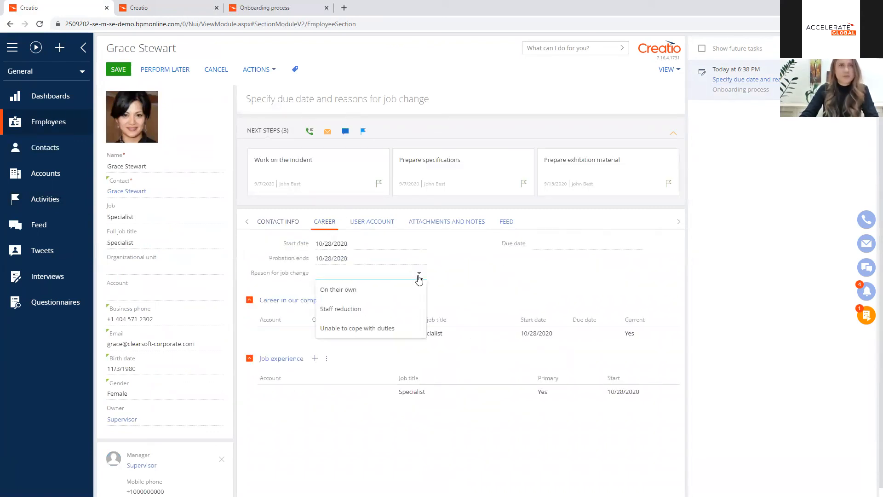
left_click(384, 329)
left_click(558, 242)
left_click(636, 244)
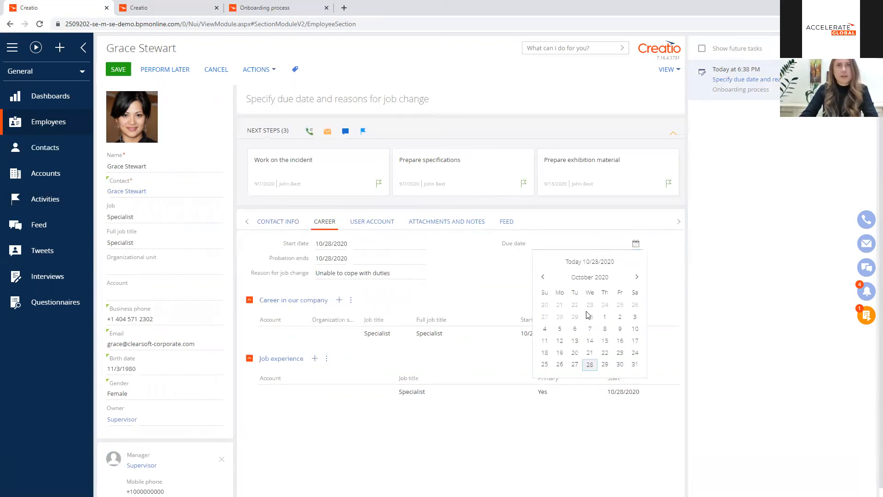
left_click(637, 277)
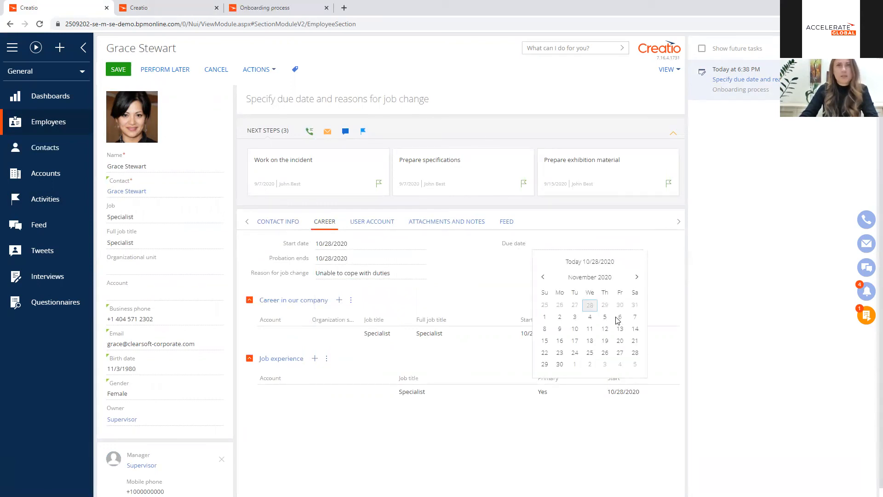
left_click(605, 316)
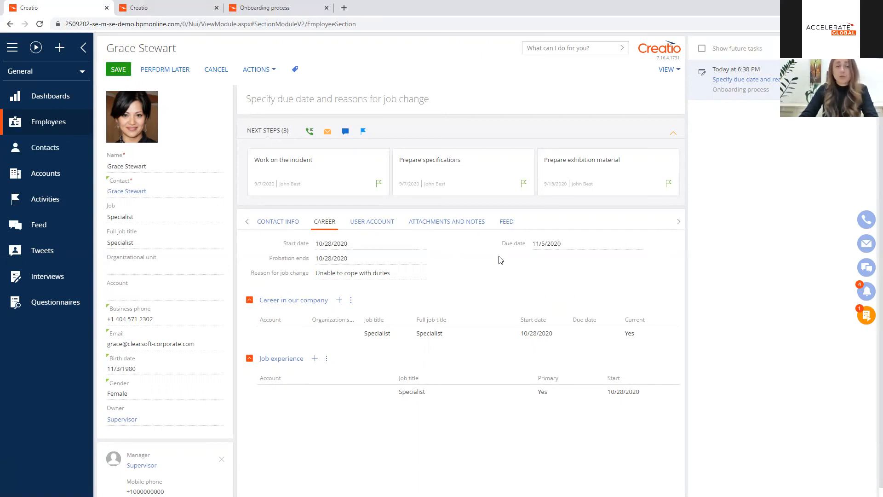
left_click(117, 73)
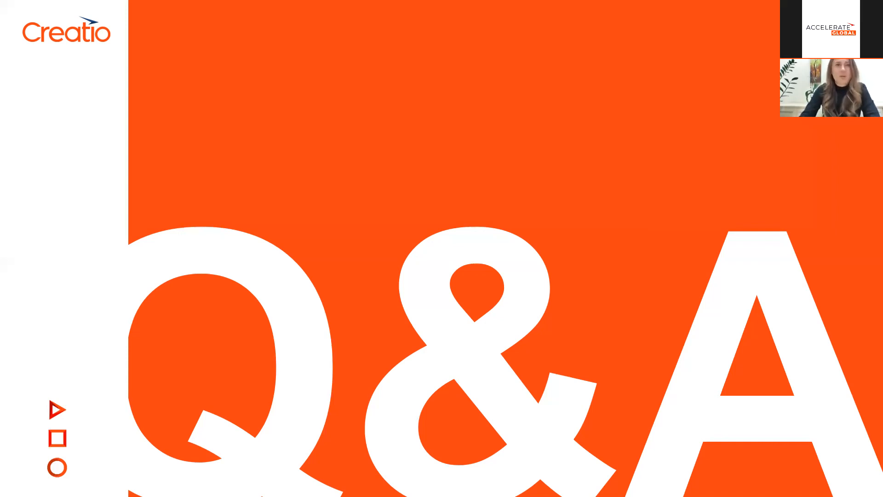
left_click(490, 251)
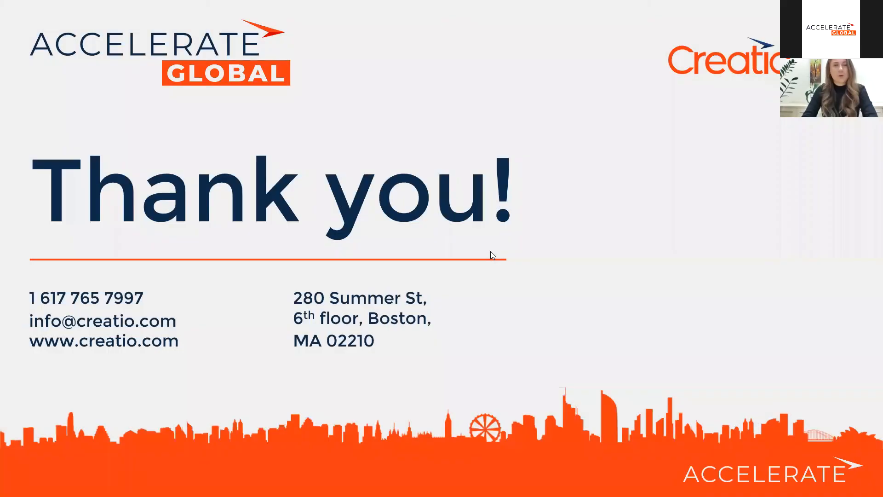